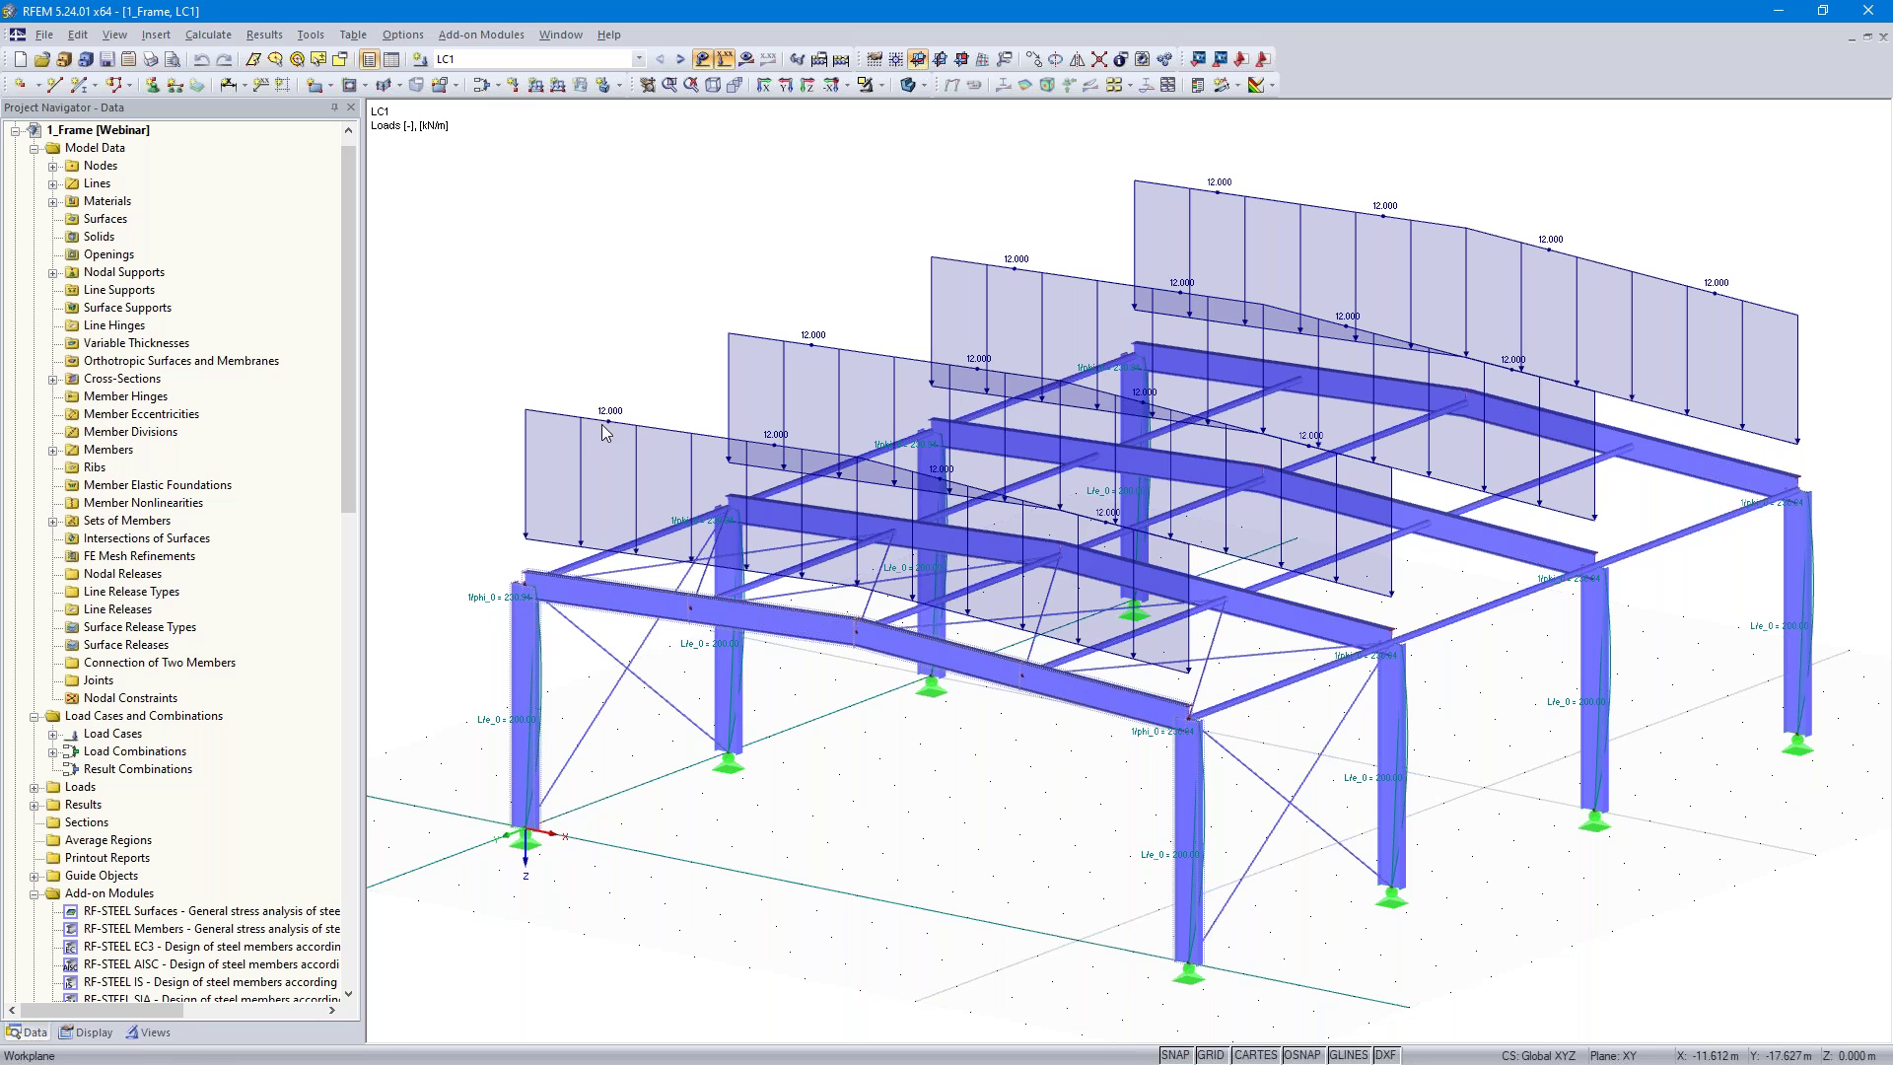
left_click(639, 59)
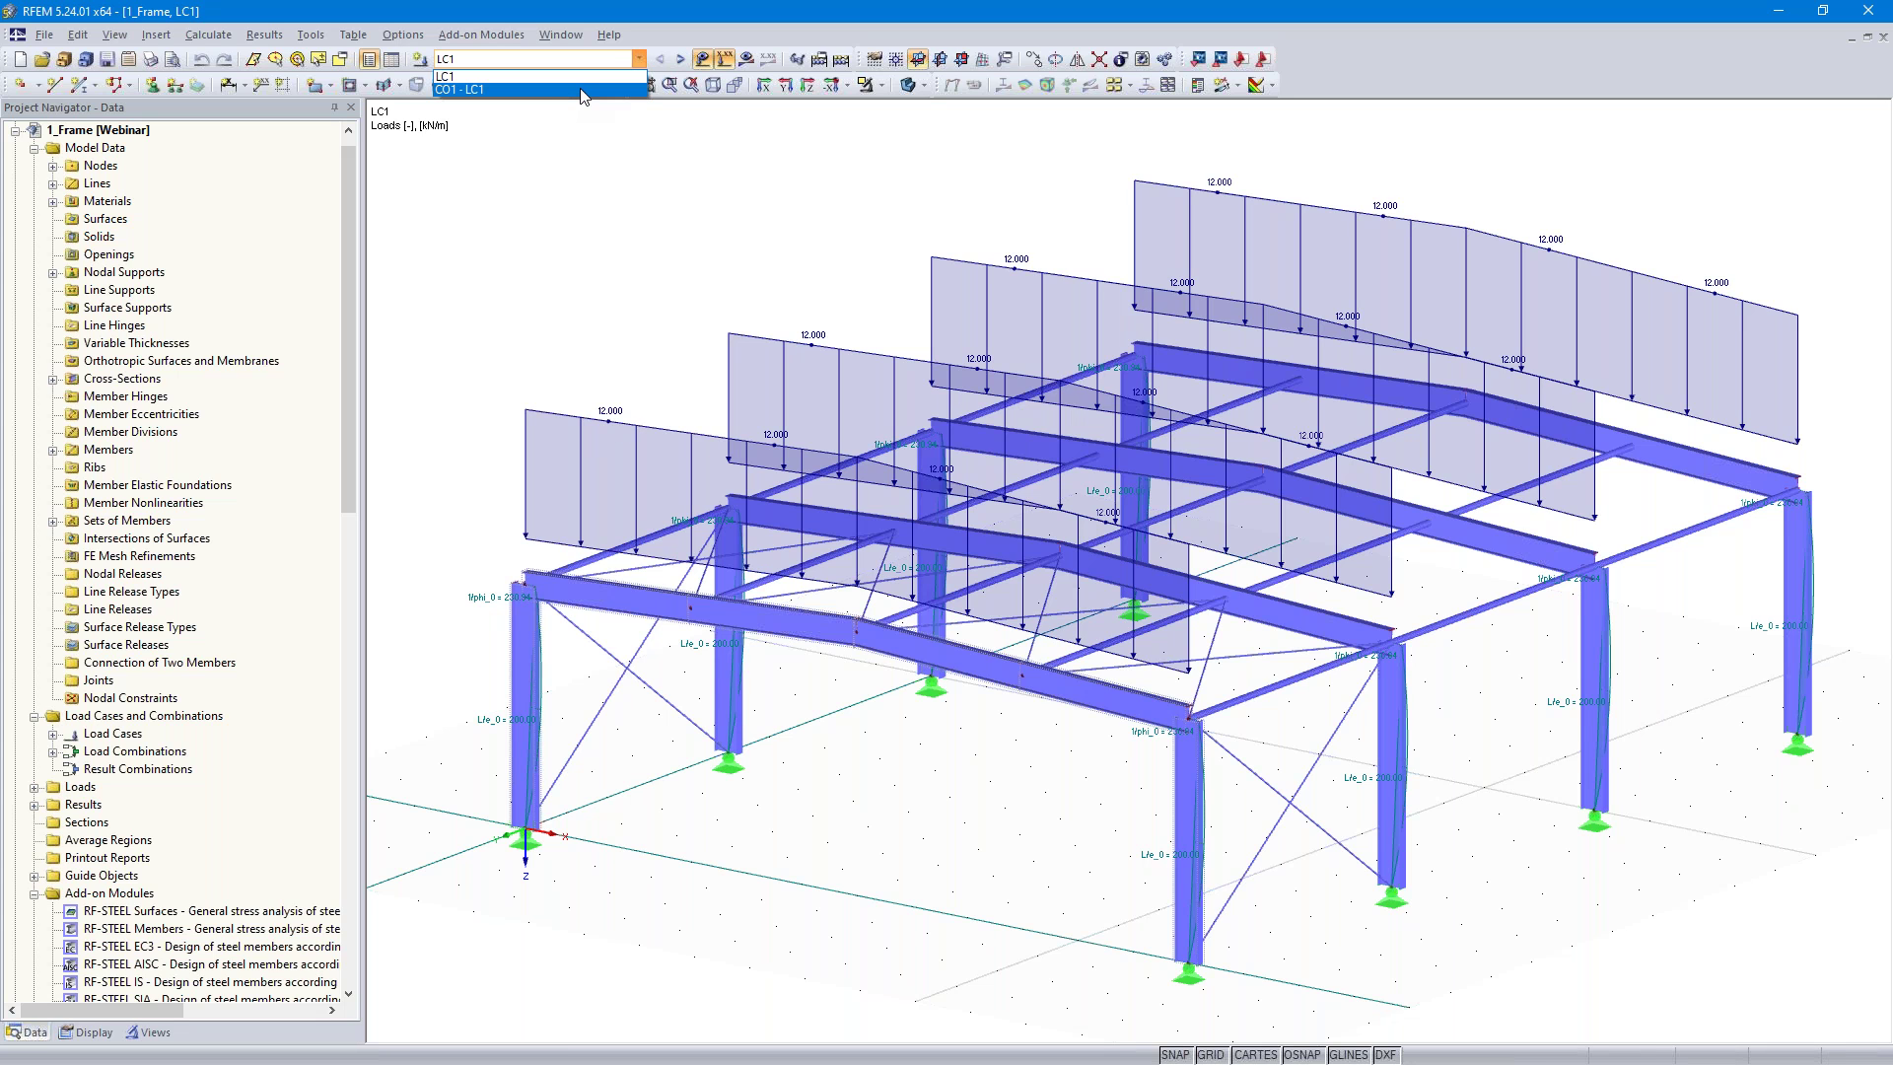
left_click(586, 198)
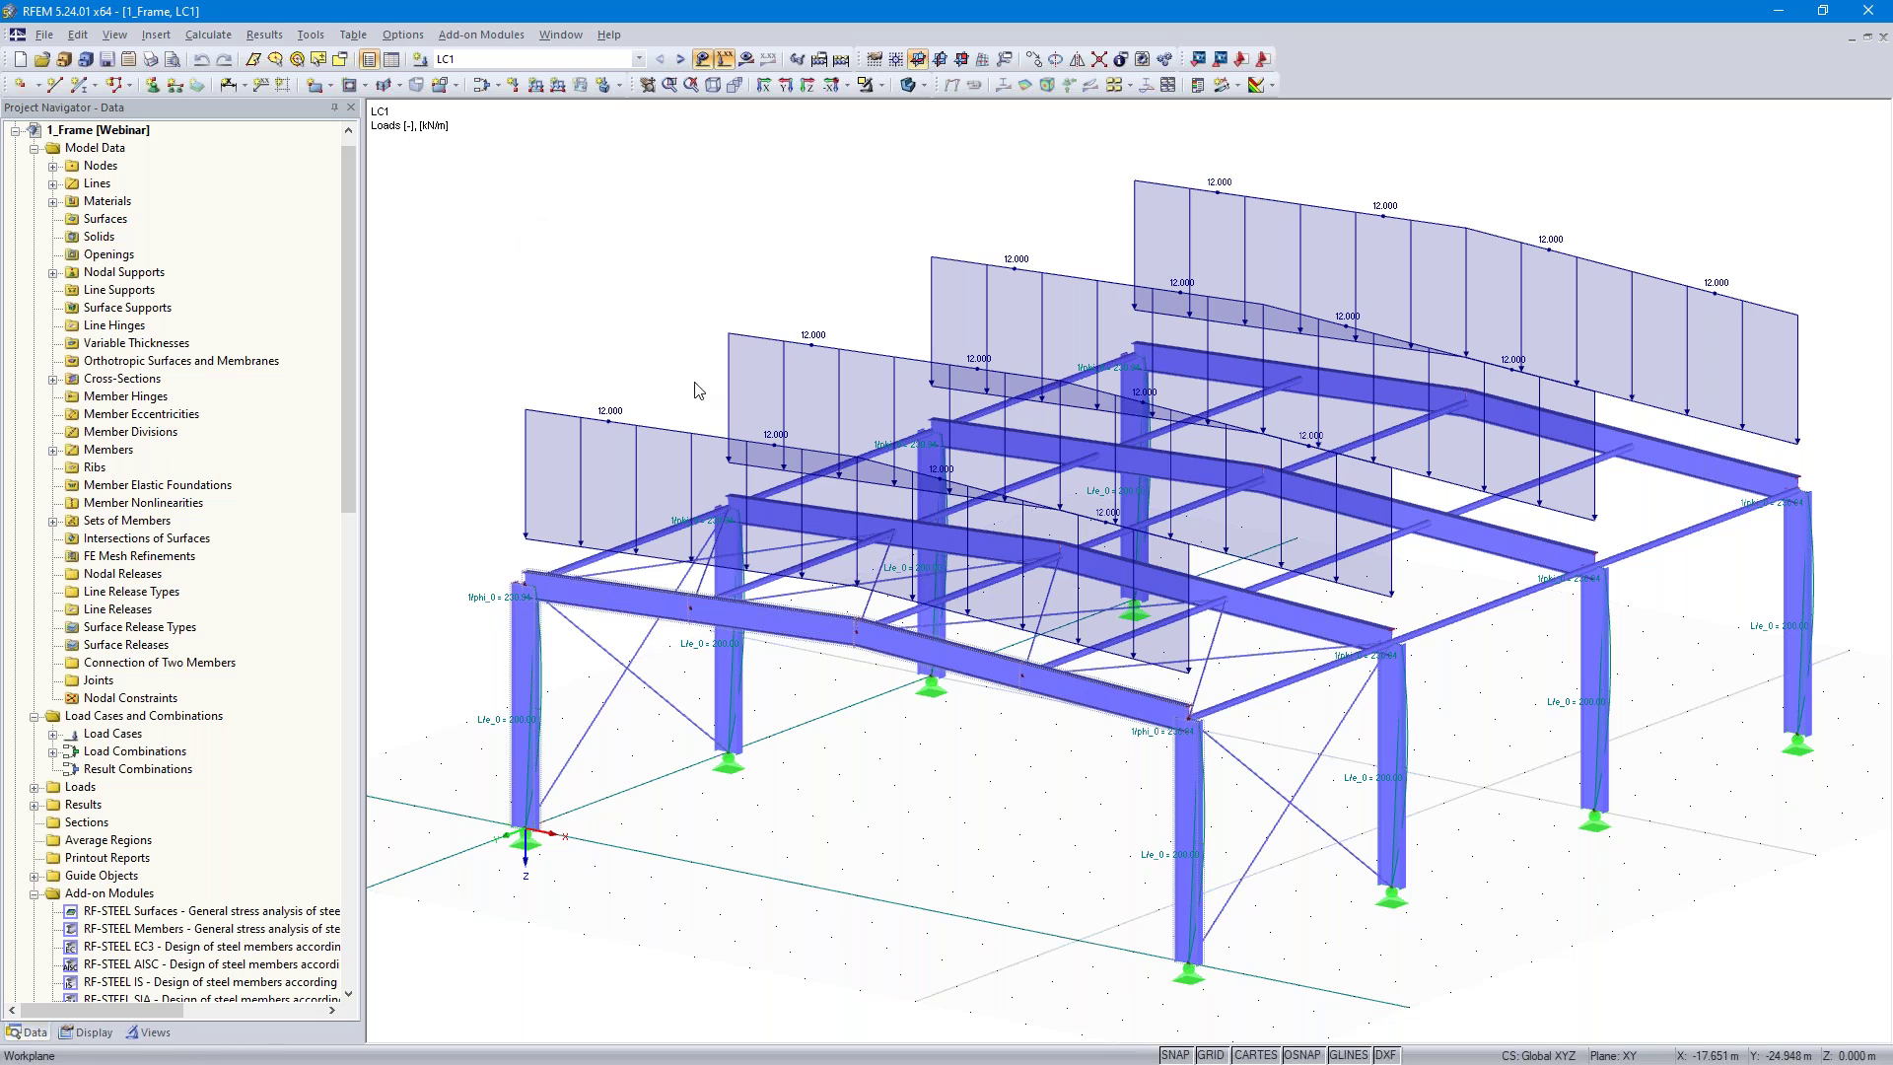
Switch the frame model's display from solid rendering to wireframe
left_click(1188, 858)
left_click(599, 344)
left_click(912, 84)
left_click(911, 110)
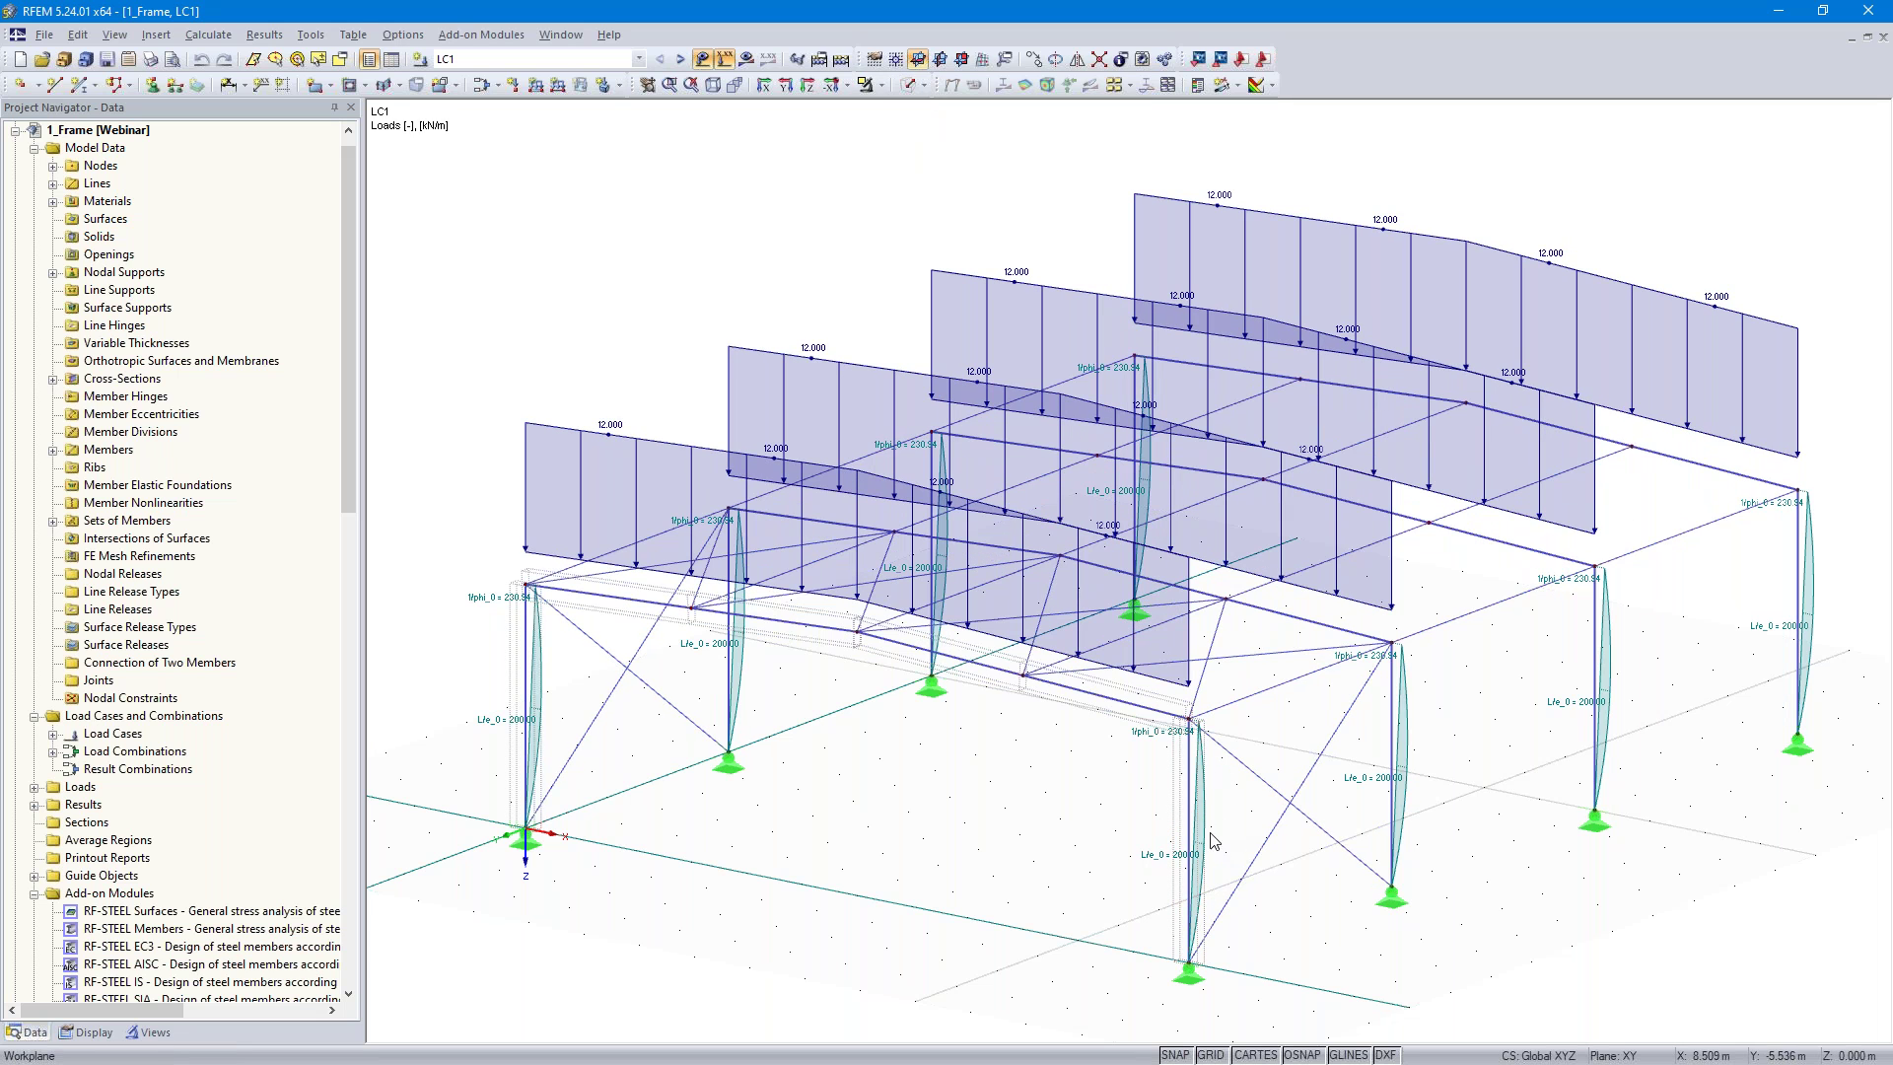
Examine the defined sets of members by highlighting the horizontal beam, Column 1, Column 2 and the whole frame in the model
left_click(55, 523)
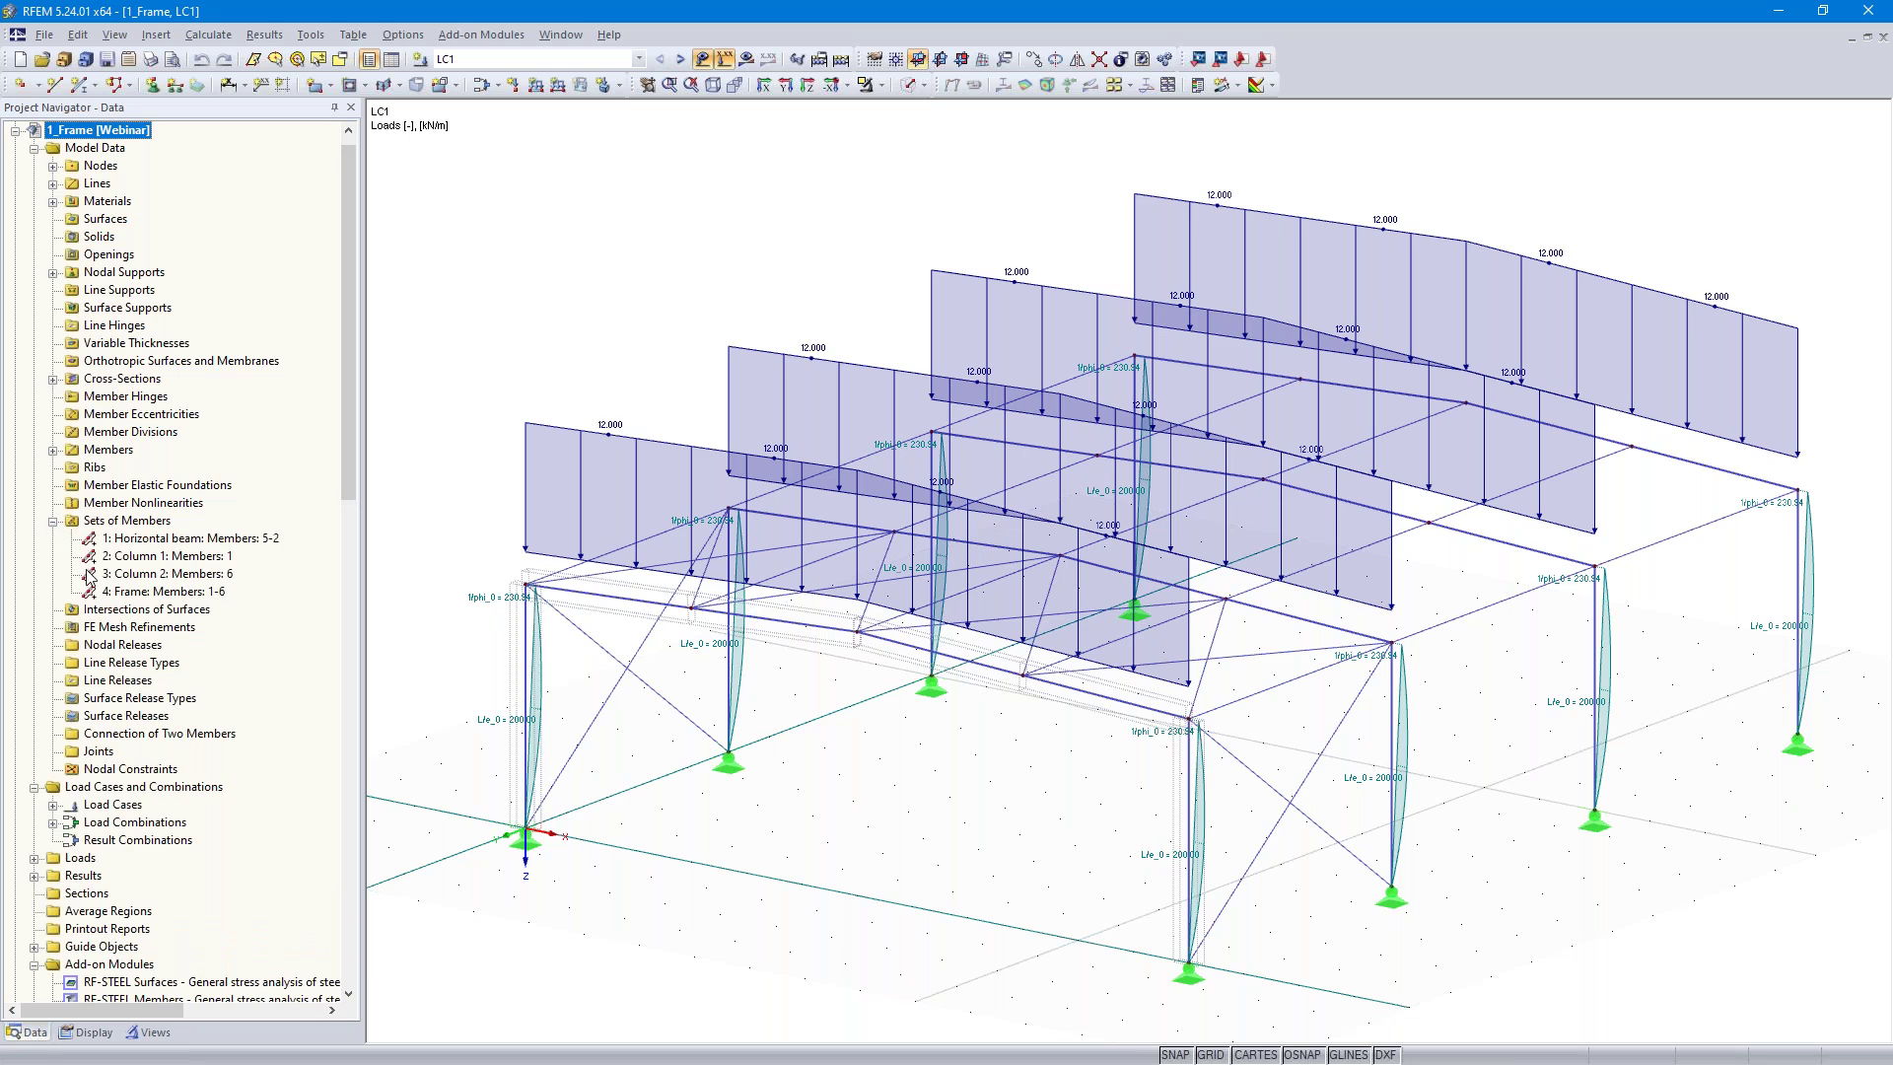
left_click(183, 538)
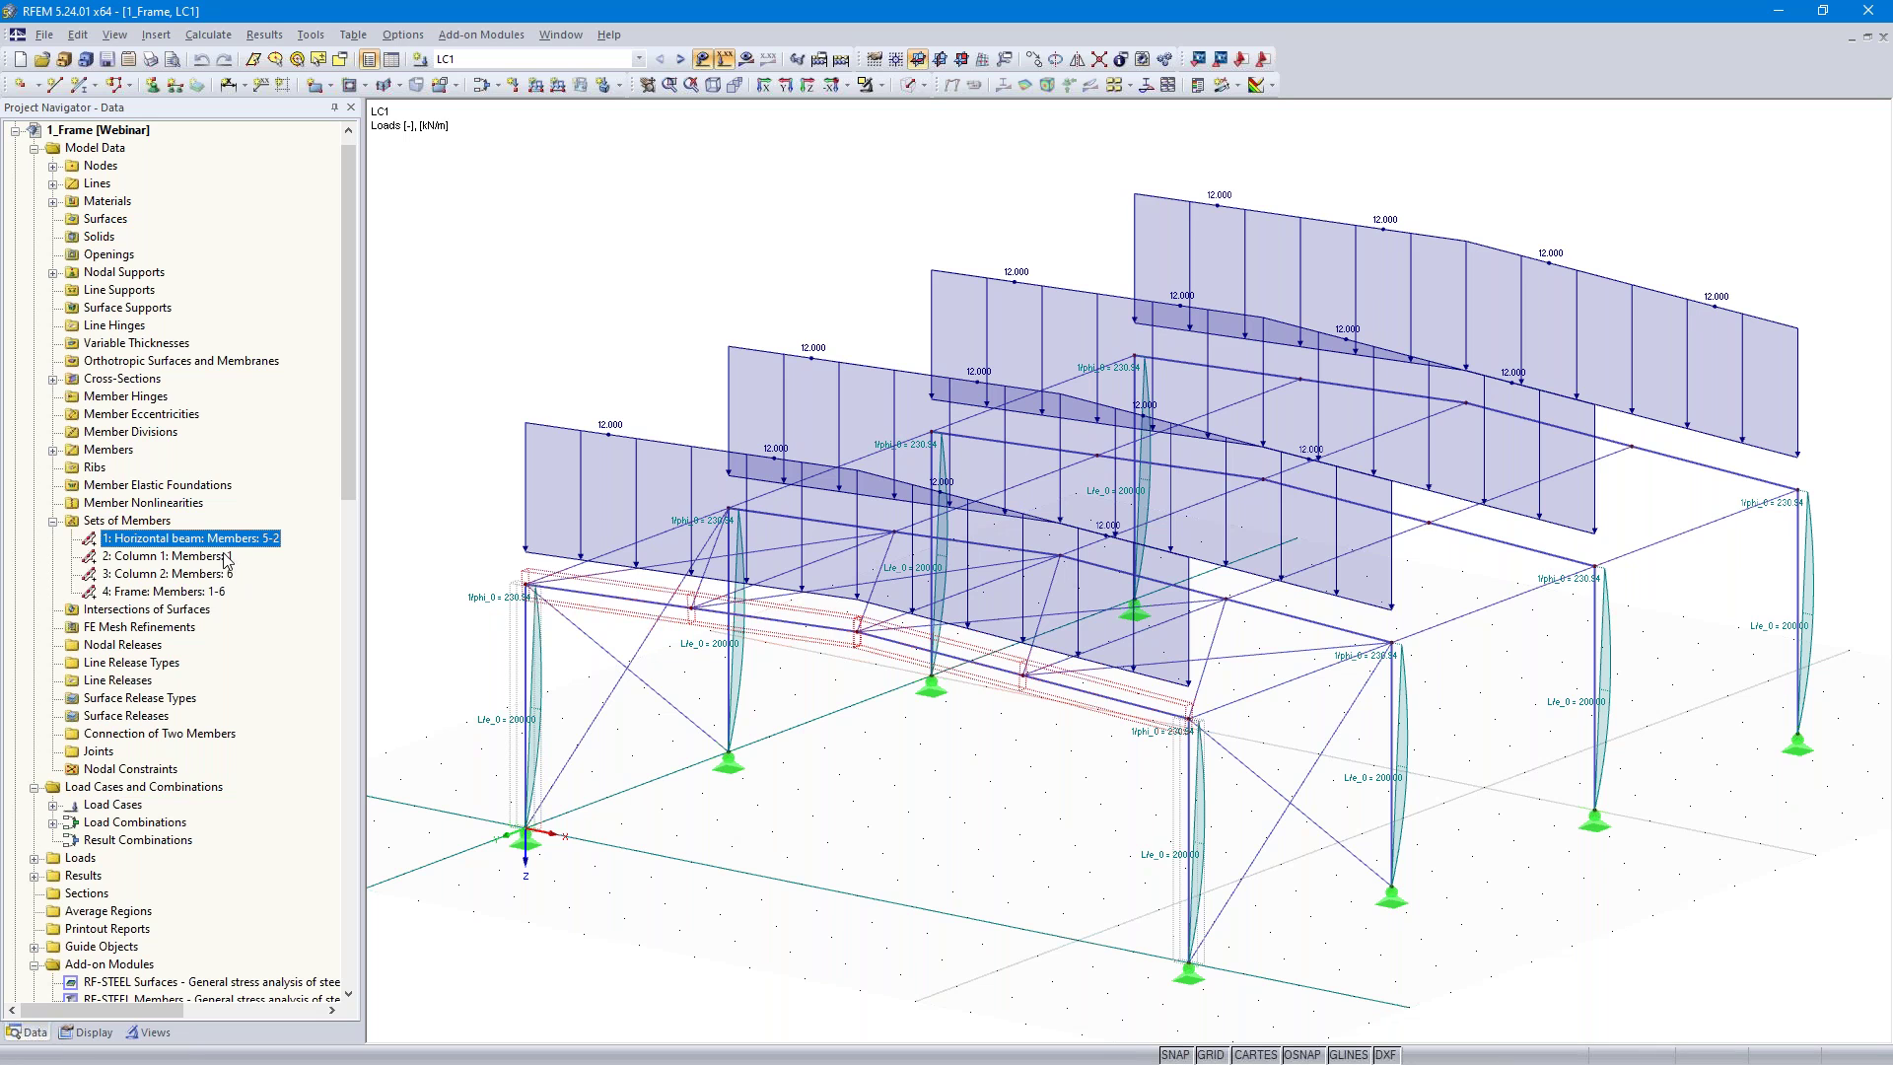
left_click(183, 558)
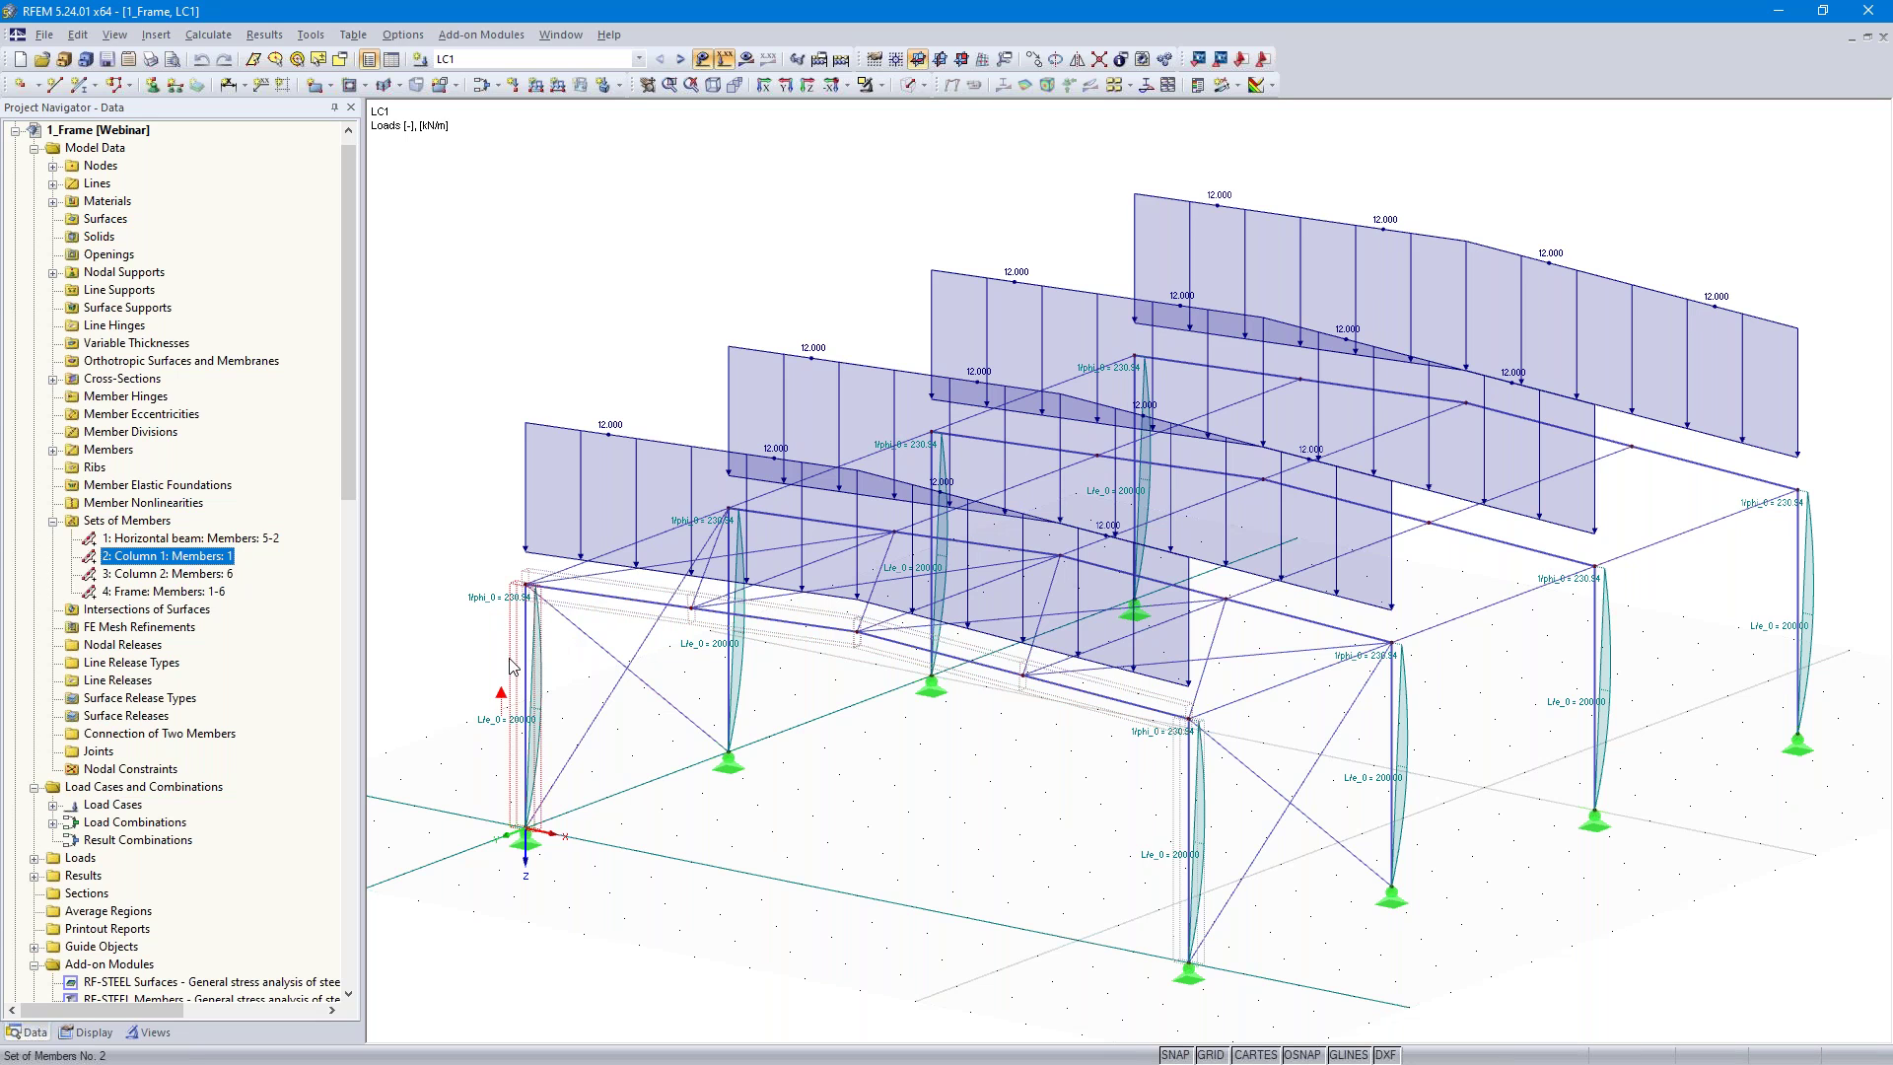
left_click(164, 575)
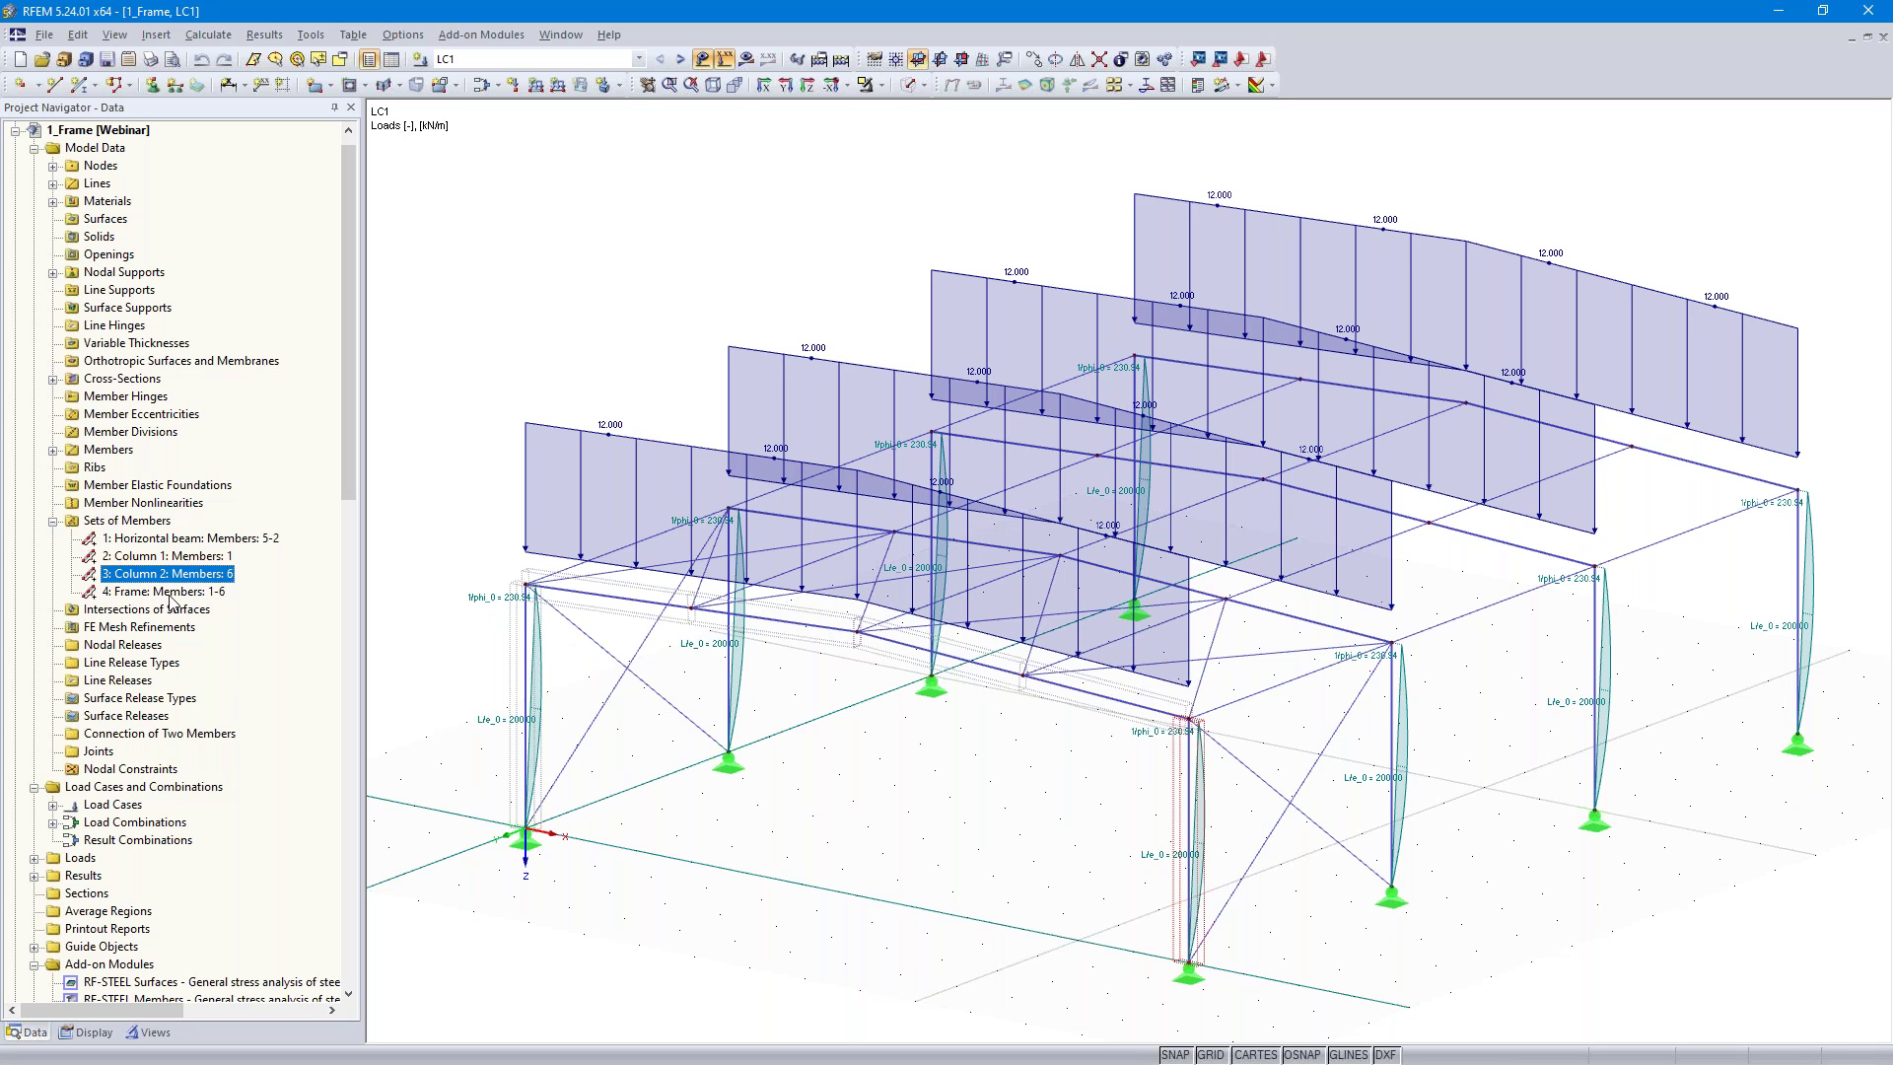
left_click(170, 592)
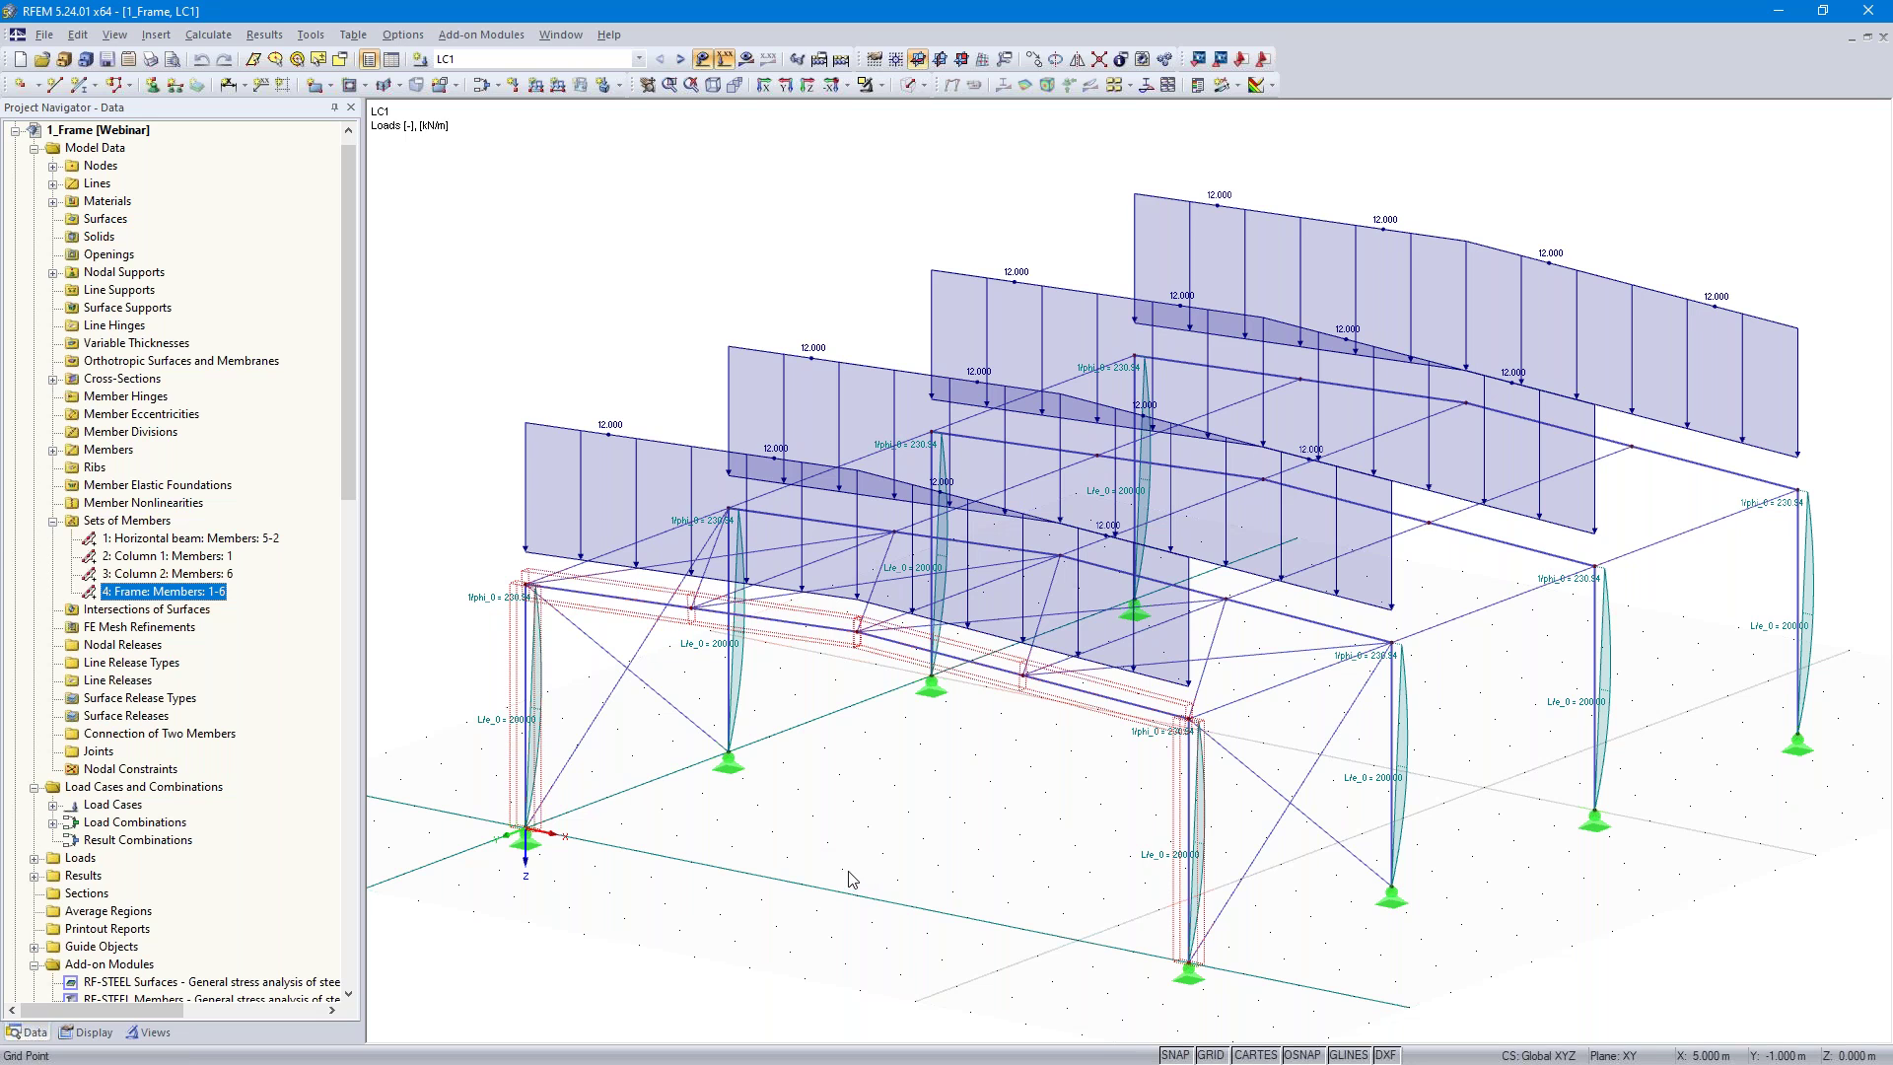
left_click(193, 542)
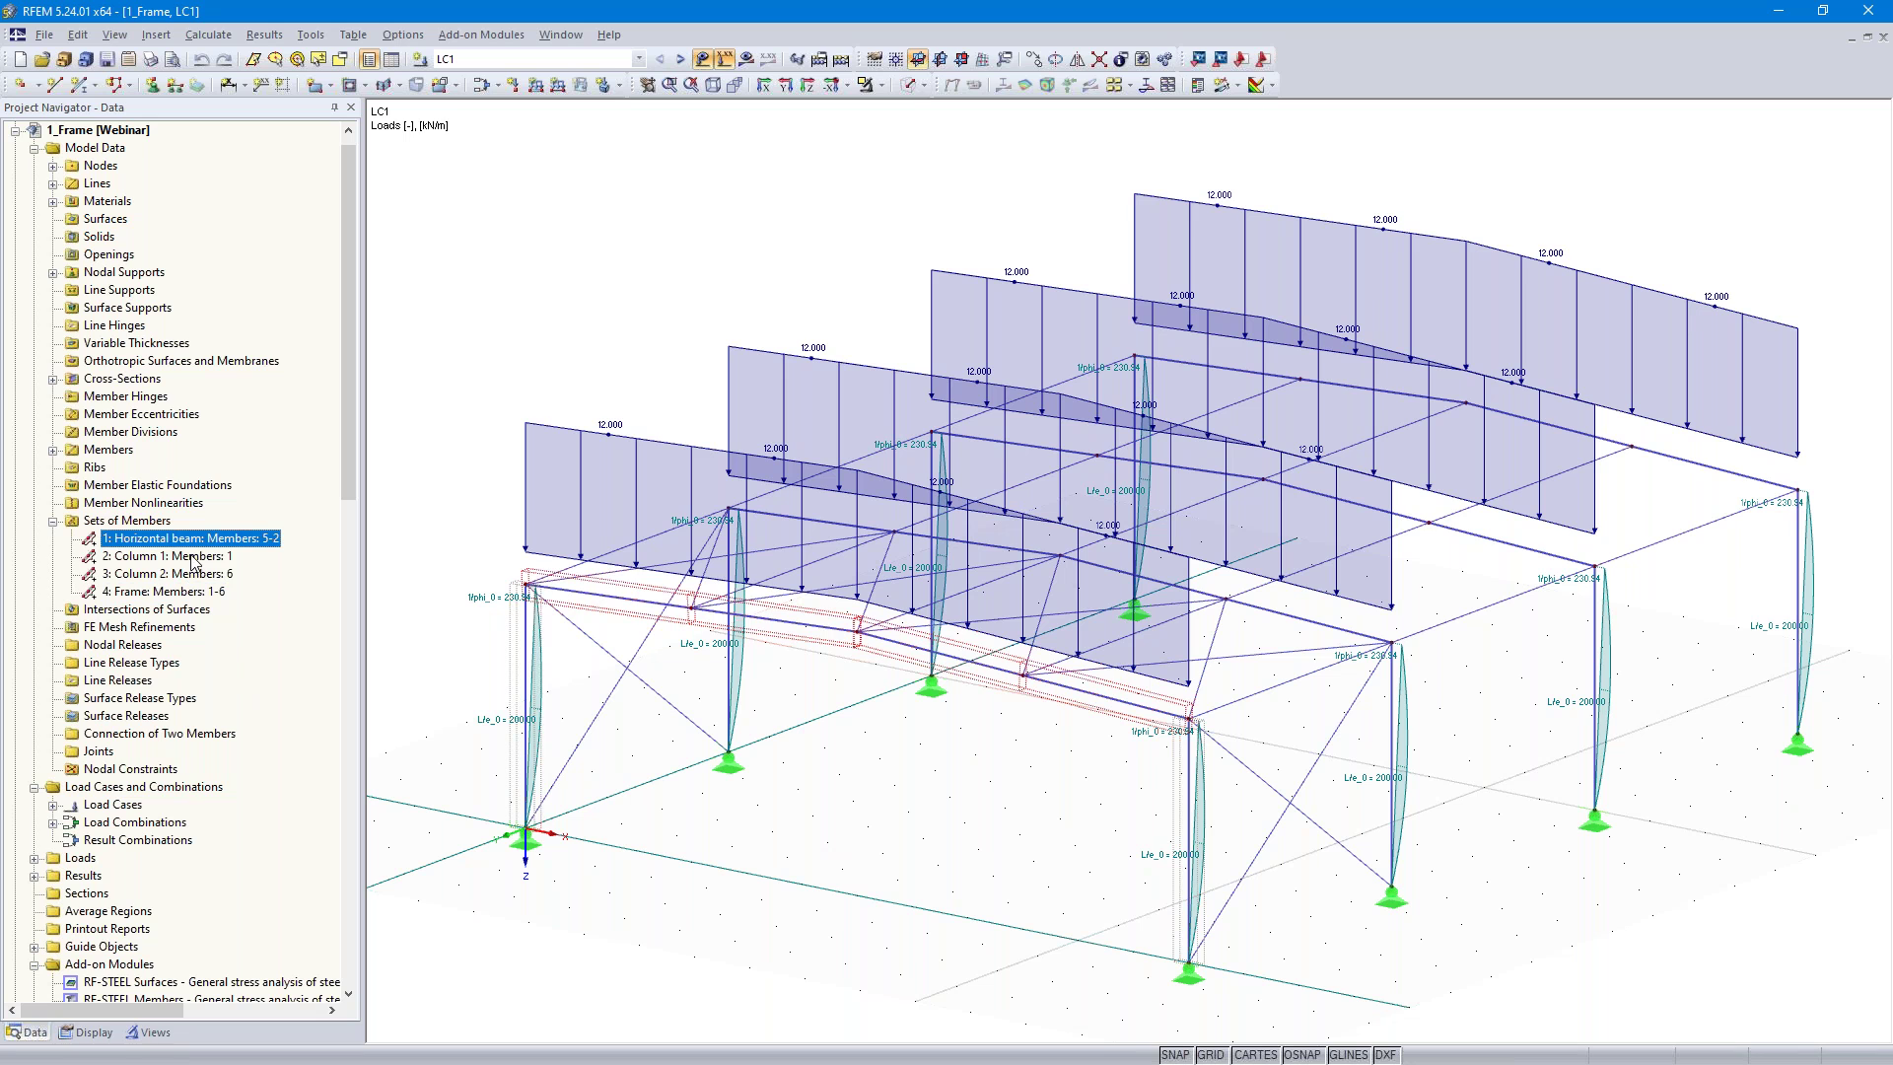
left_click(193, 559)
left_click(191, 574)
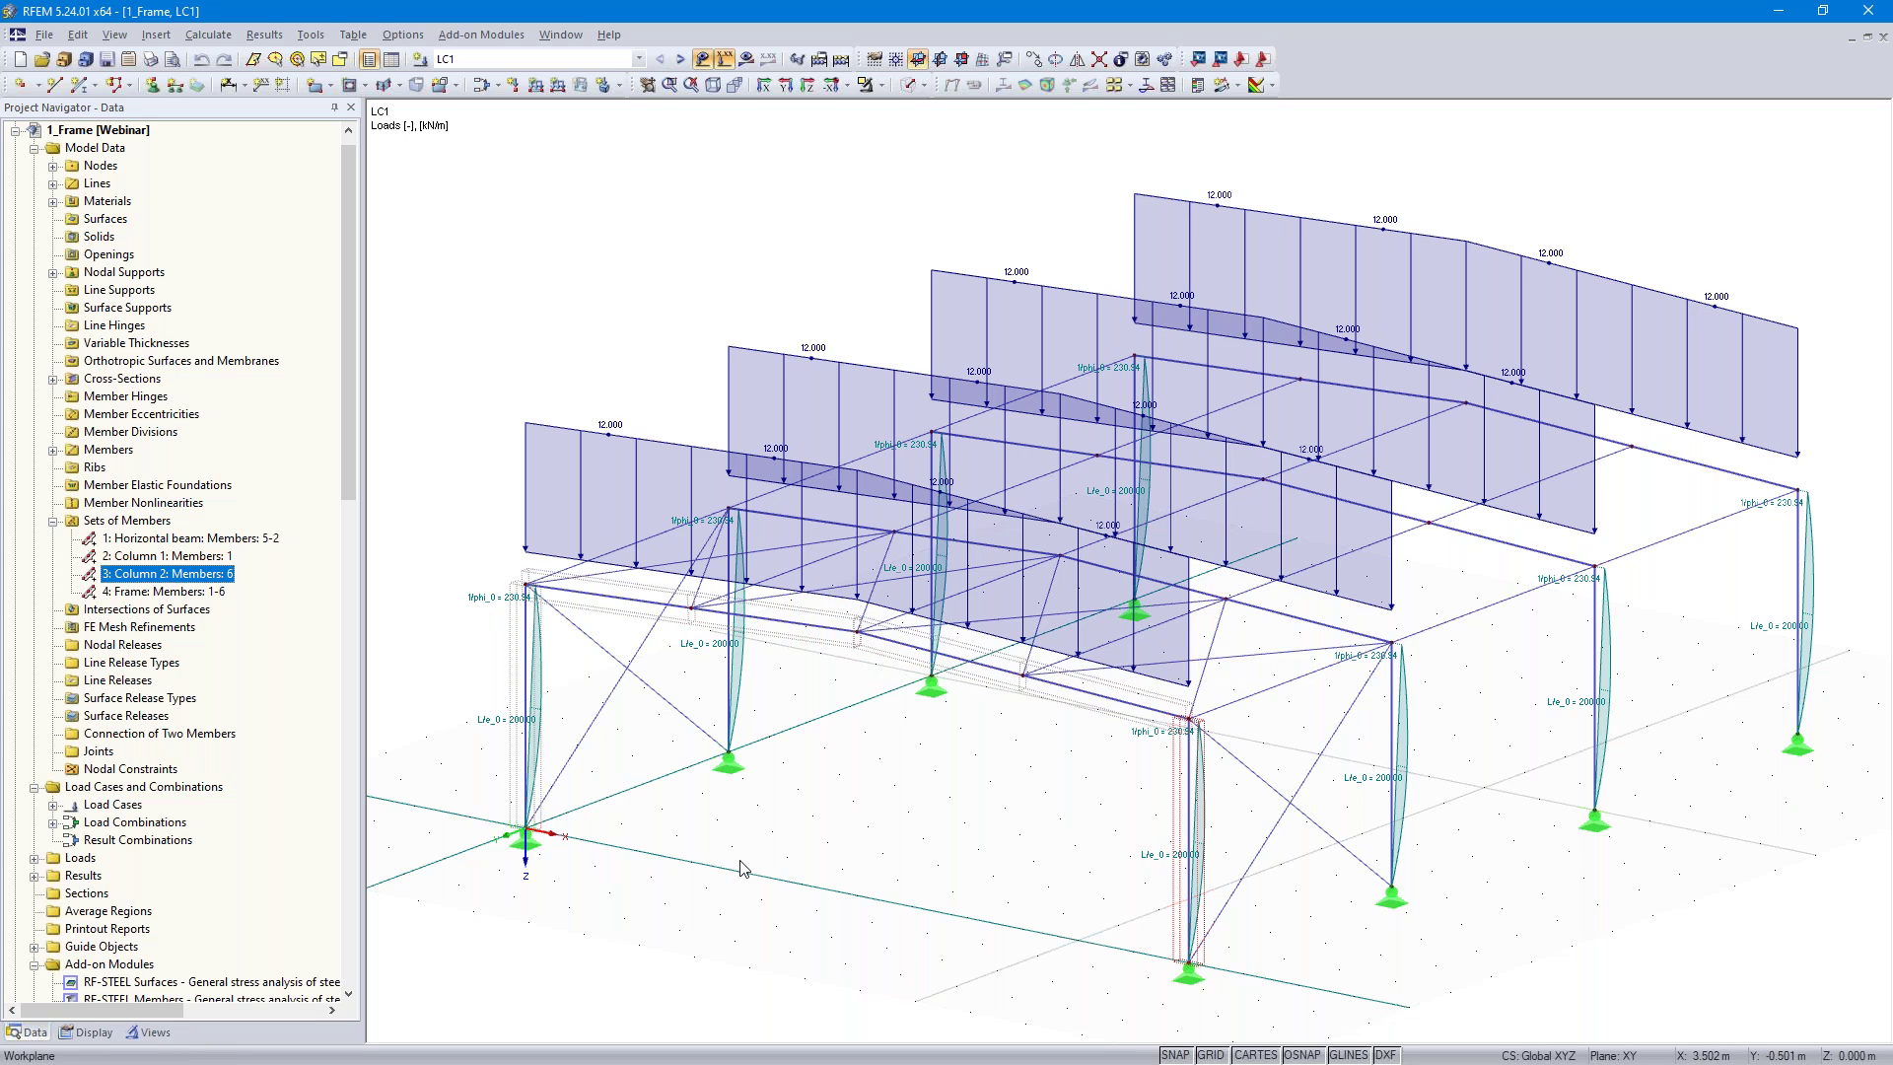
Open the RF-STEEL EC3 add-on module and rename design case 1 with a description beginning "Equiv. member method"
scroll(221, 861, "down", 5)
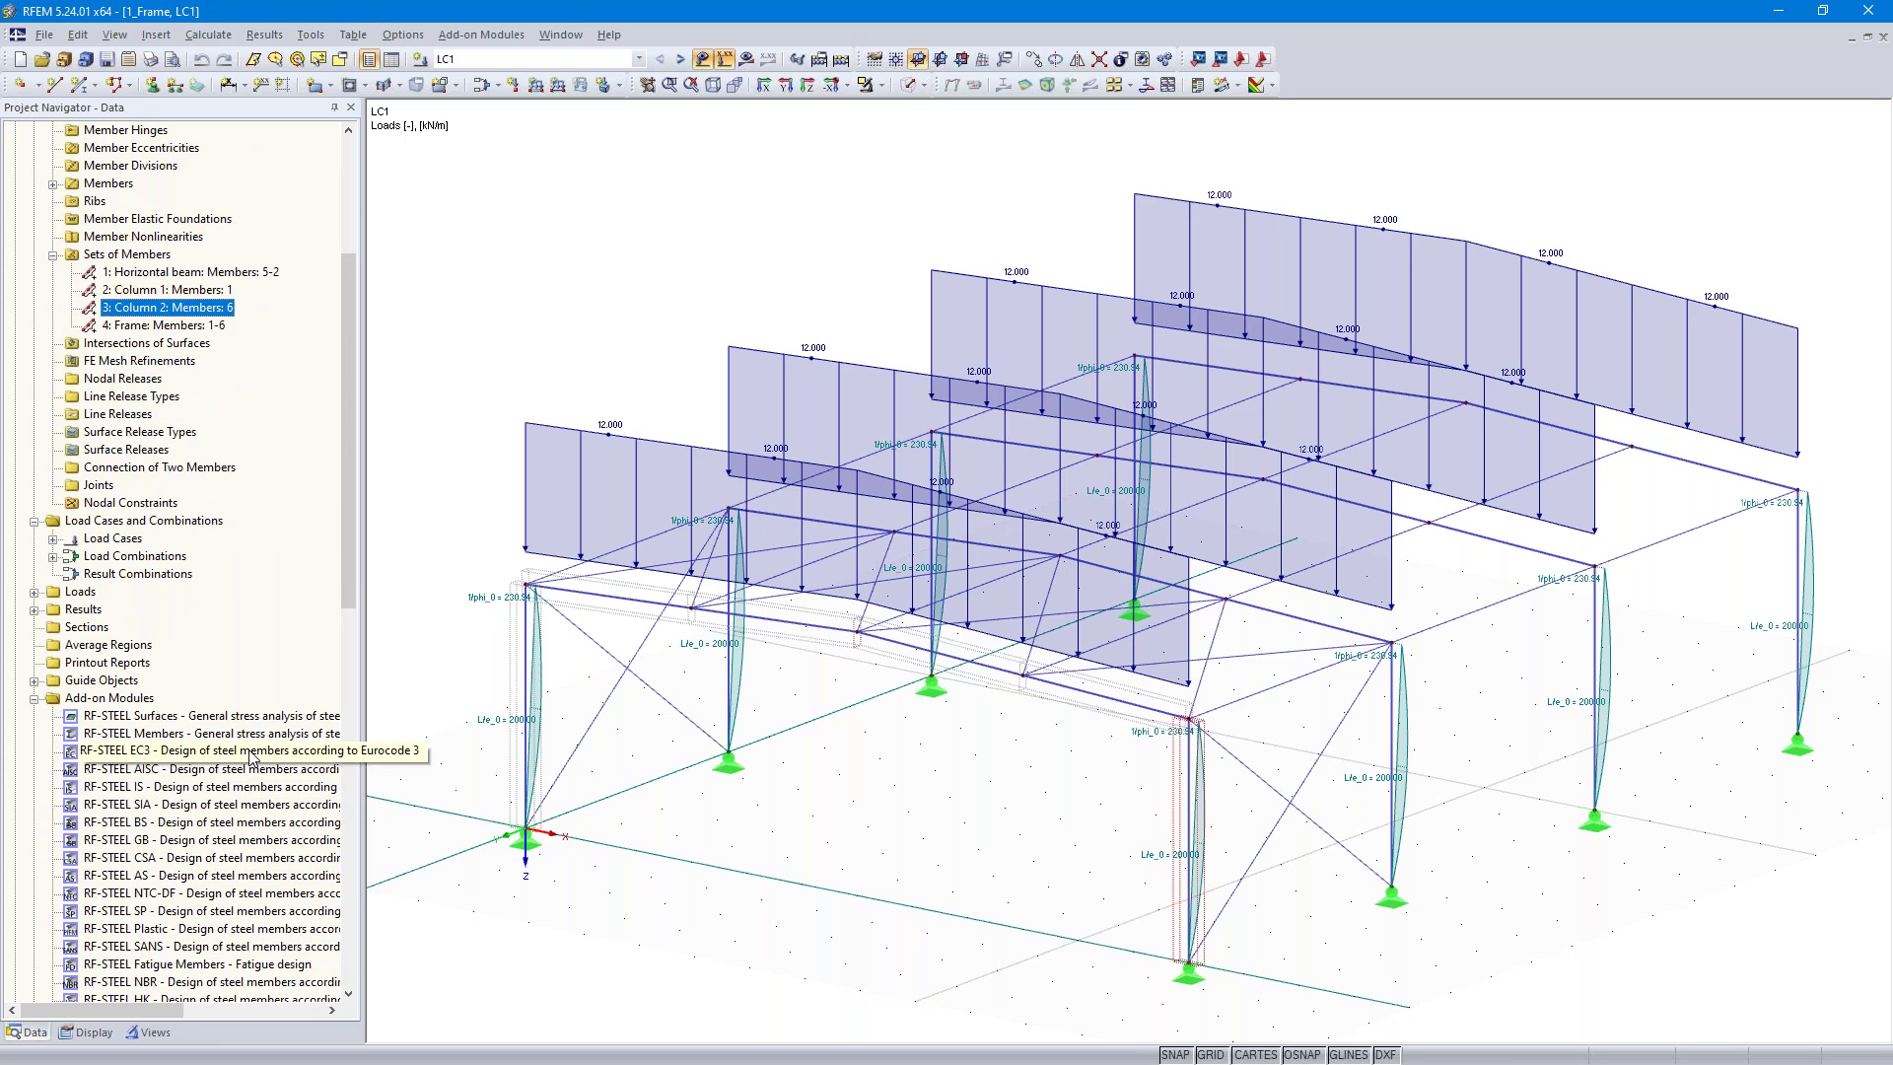
double_click(251, 755)
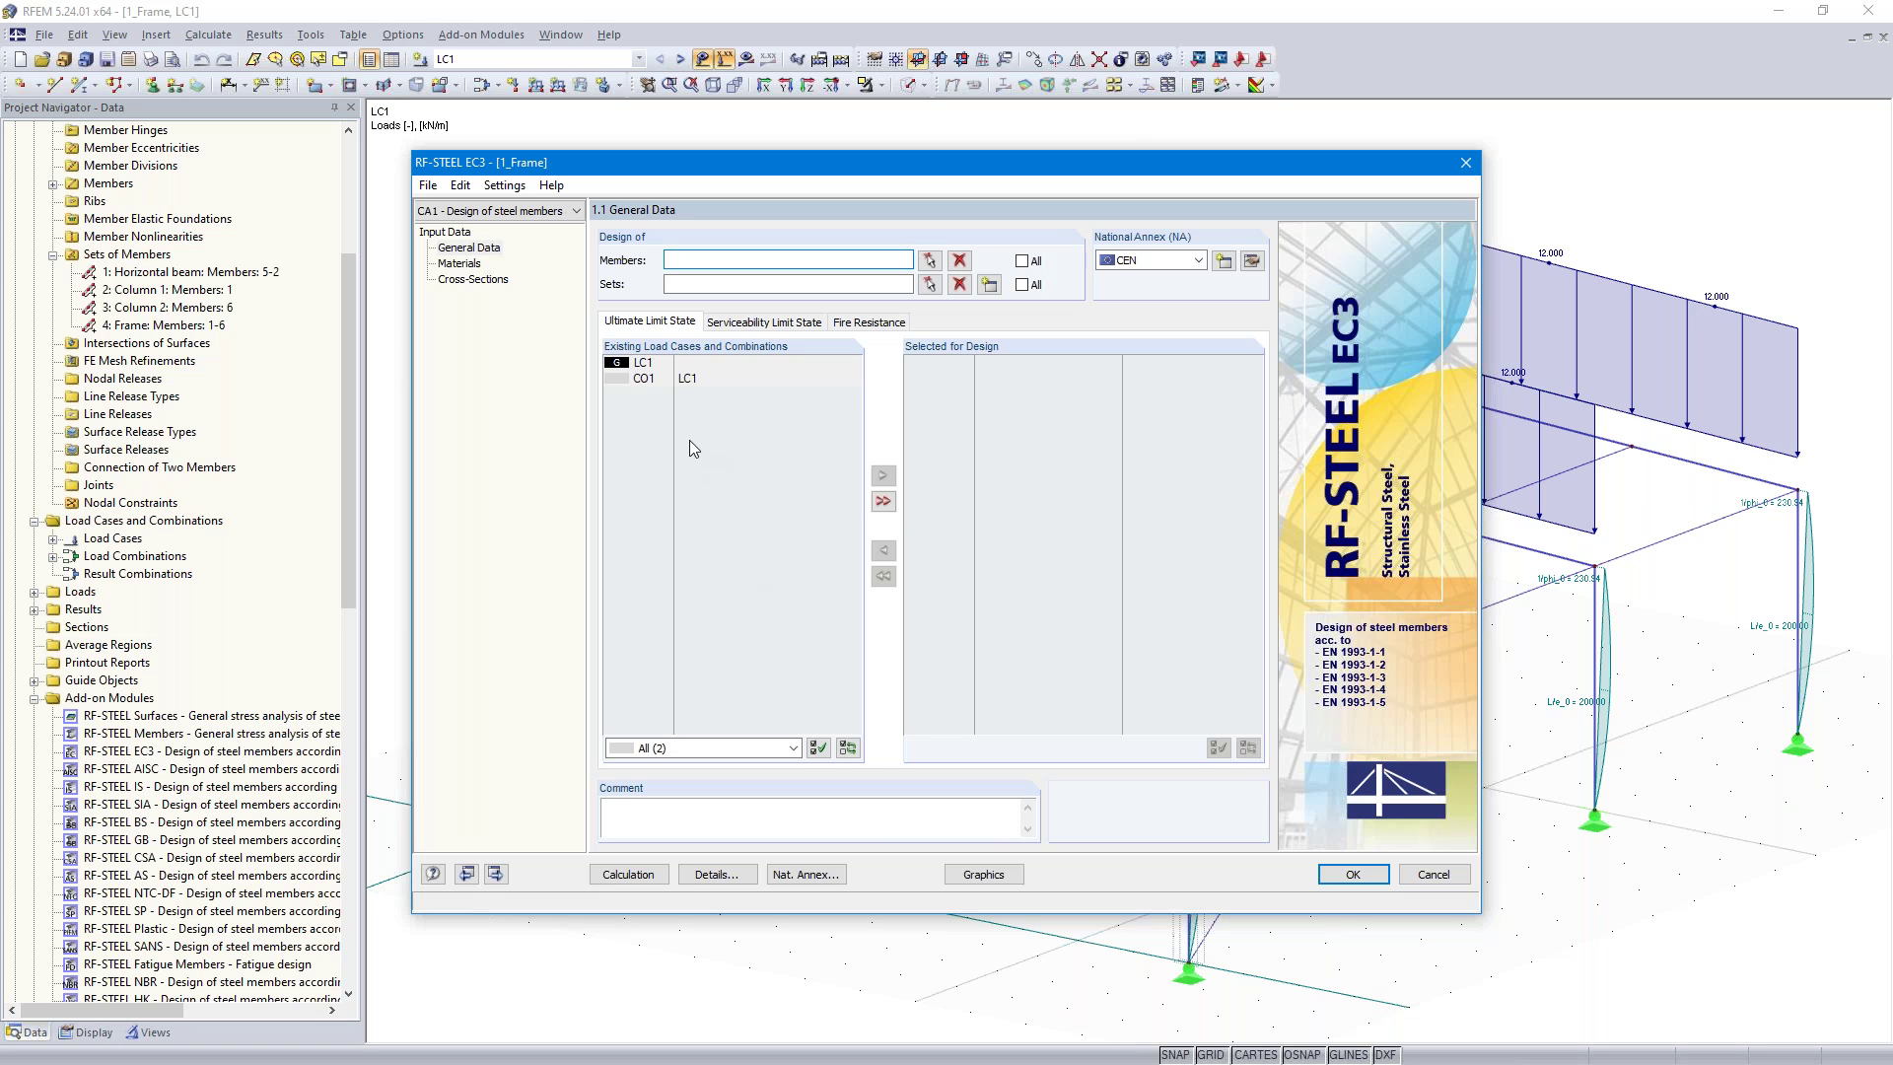
left_click(427, 187)
left_click(484, 235)
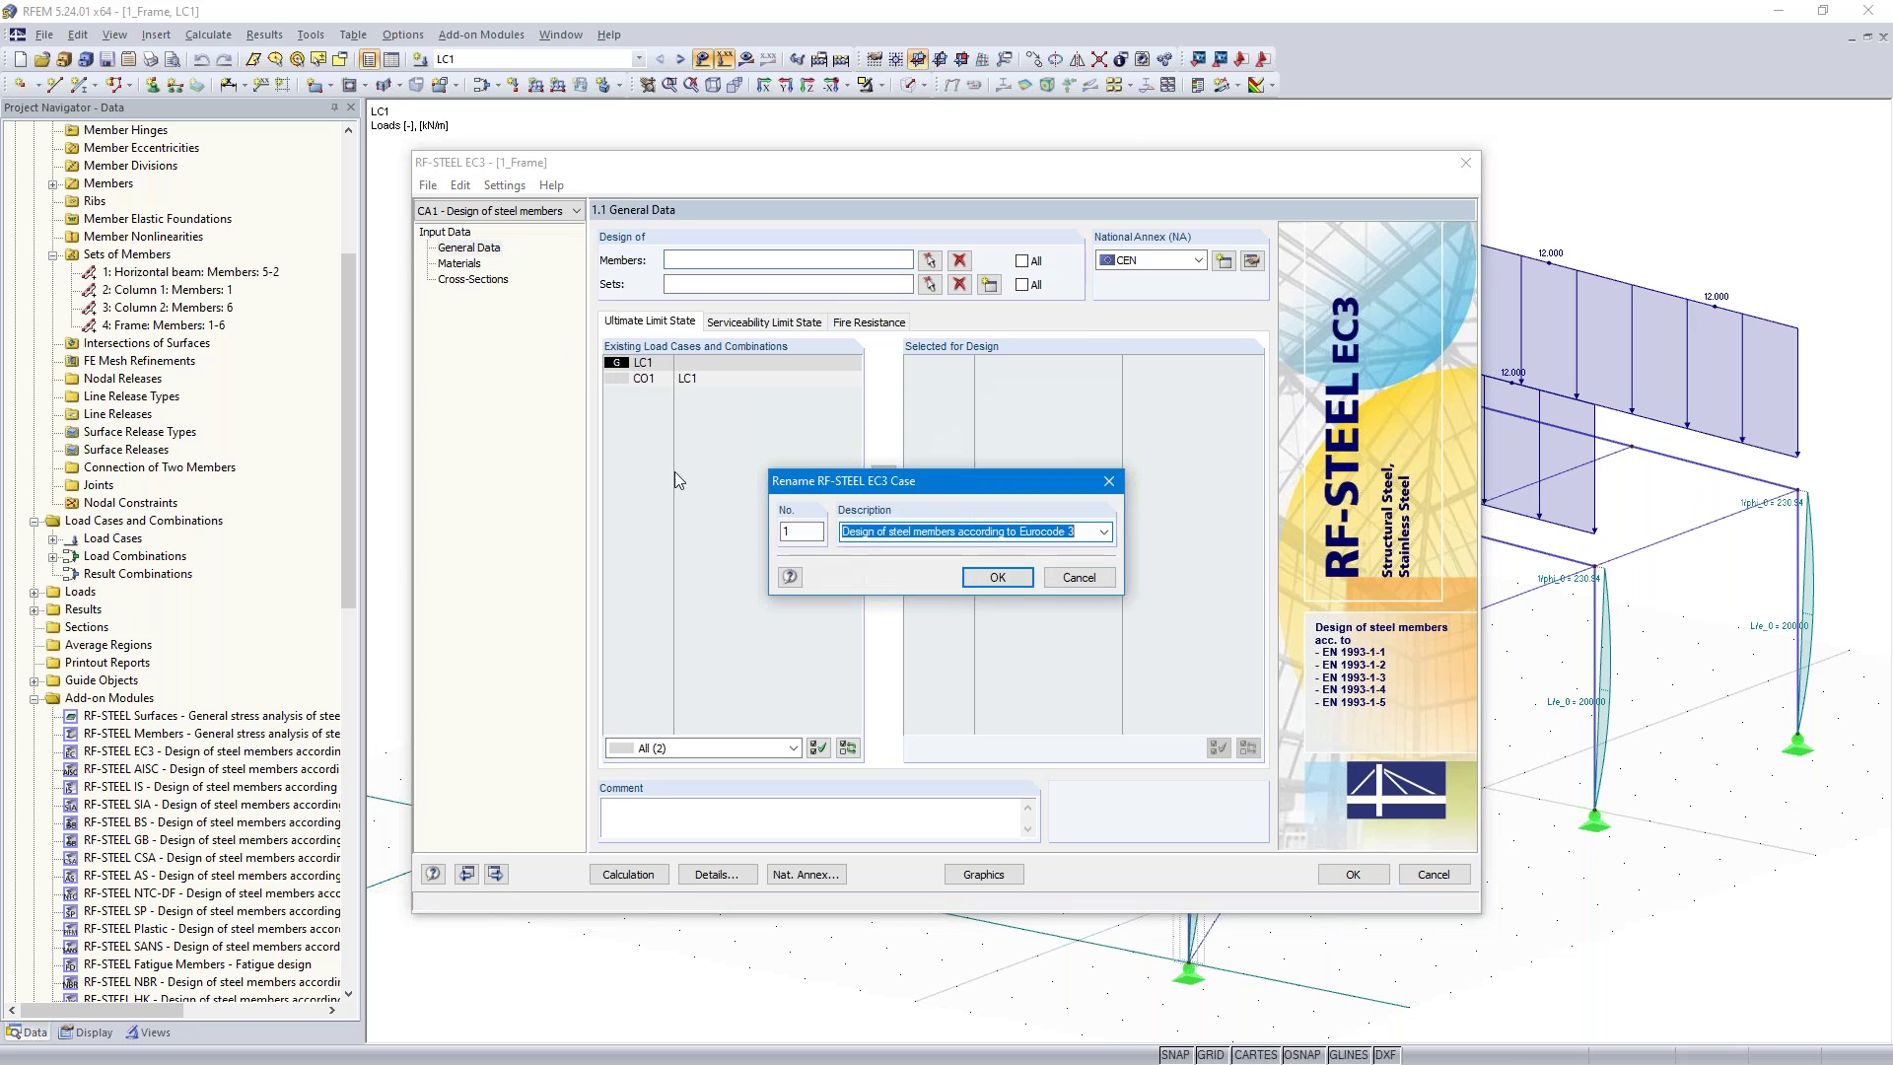
type("Equiv.")
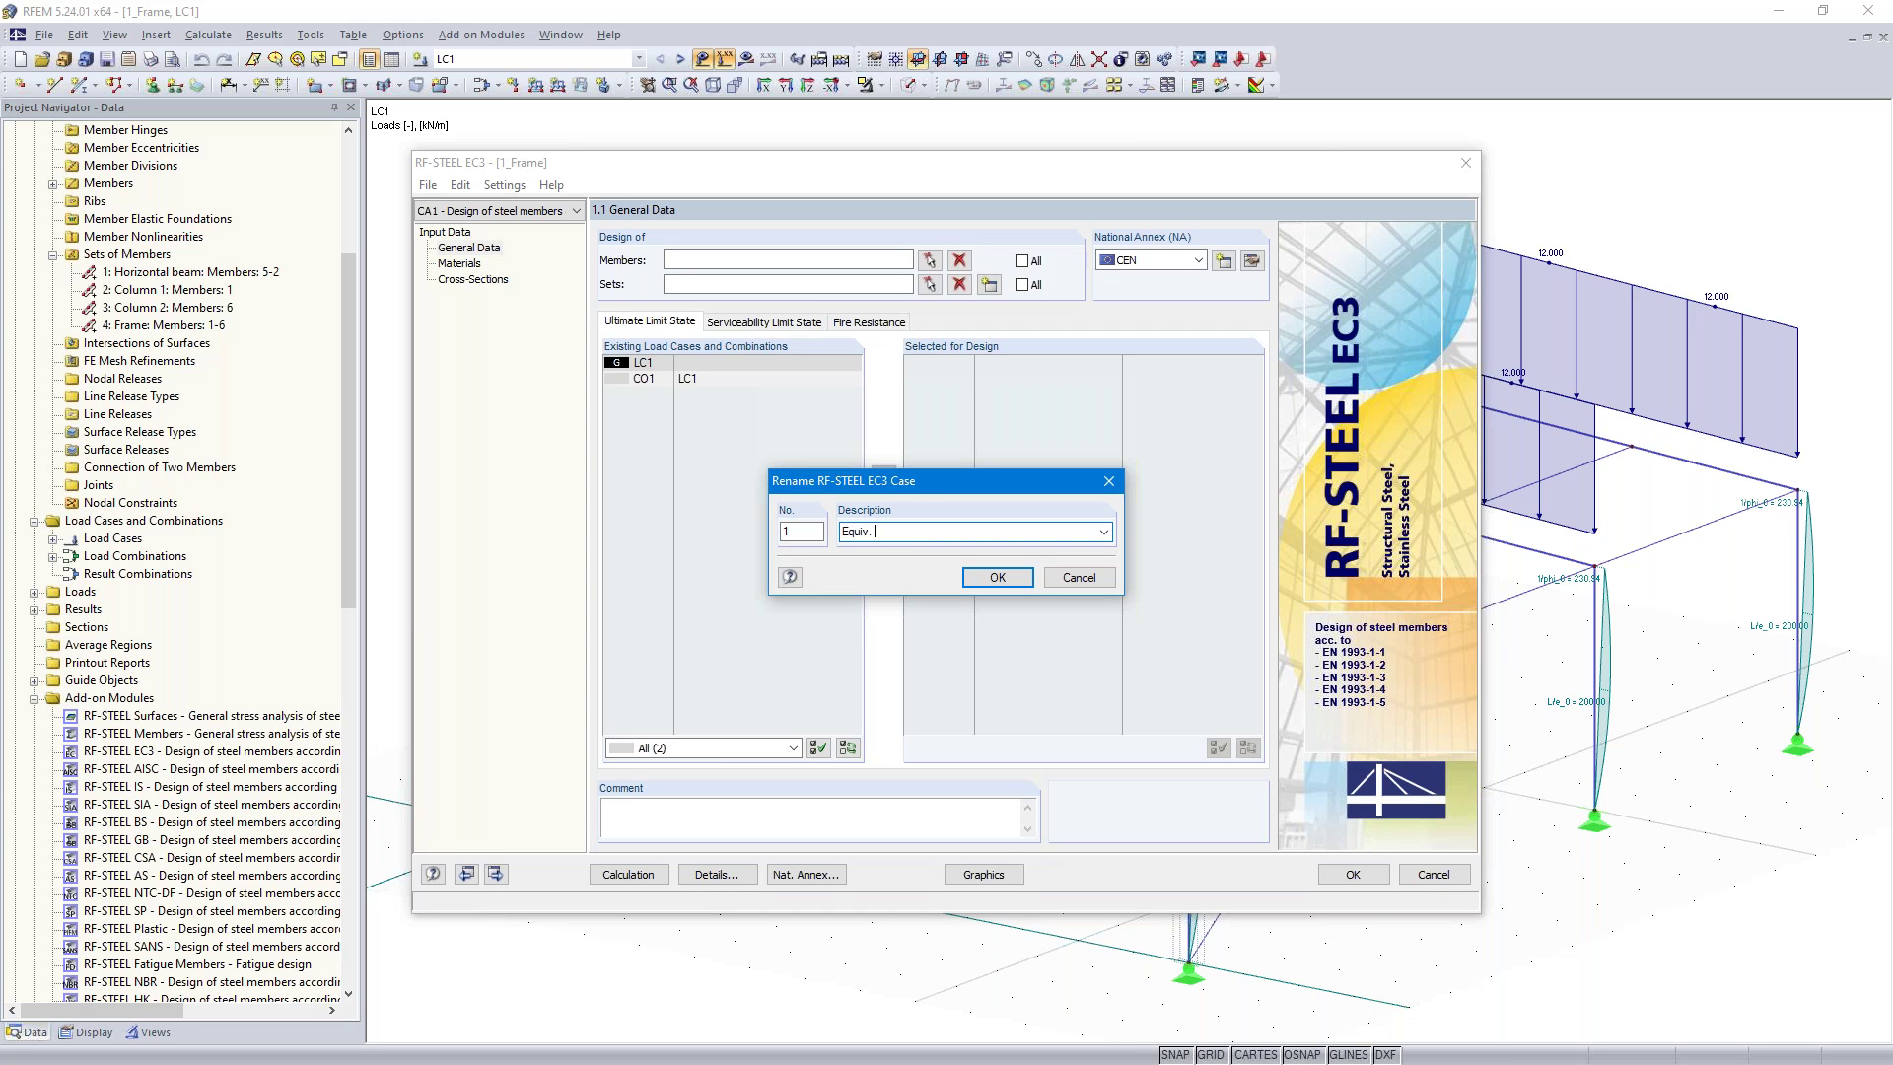
type("member")
left_click(991, 574)
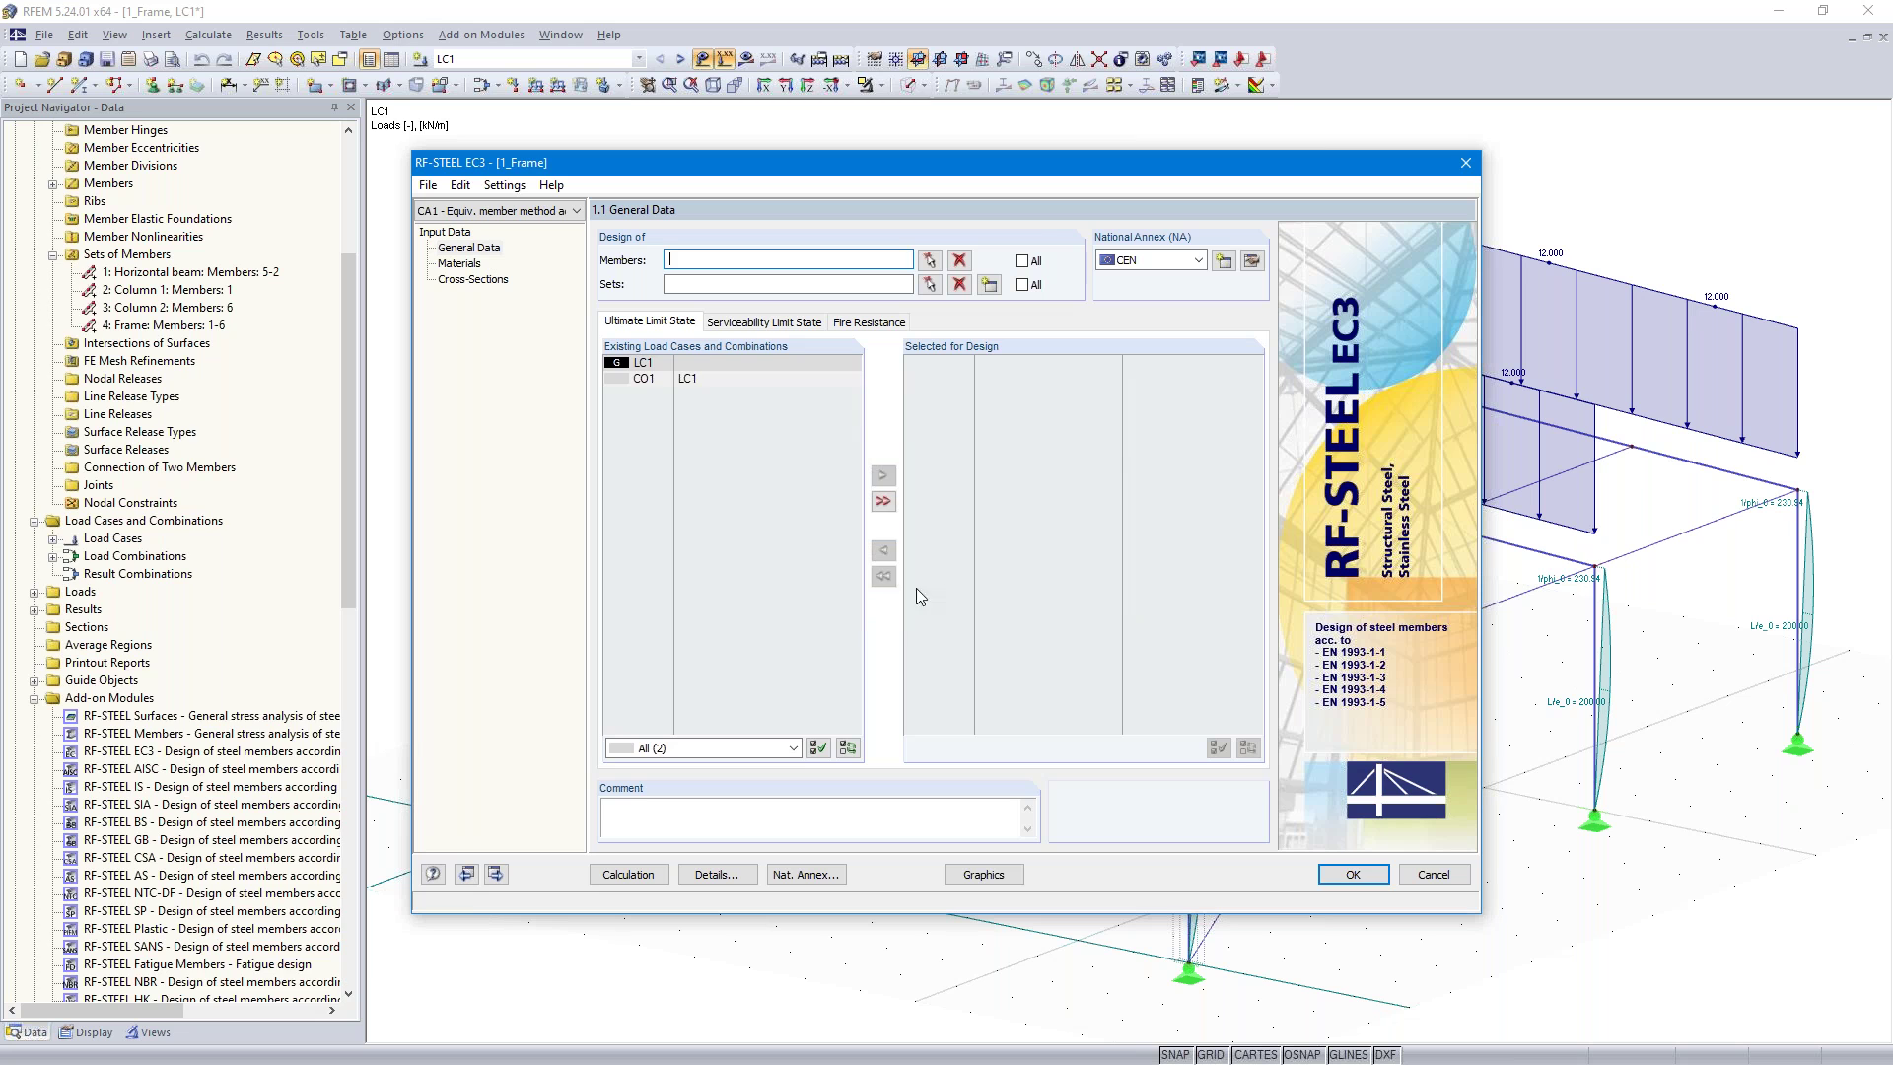
Add load combination CO1 to the ultimate limit state design and choose the CEN (European Union) national annex
double_click(641, 380)
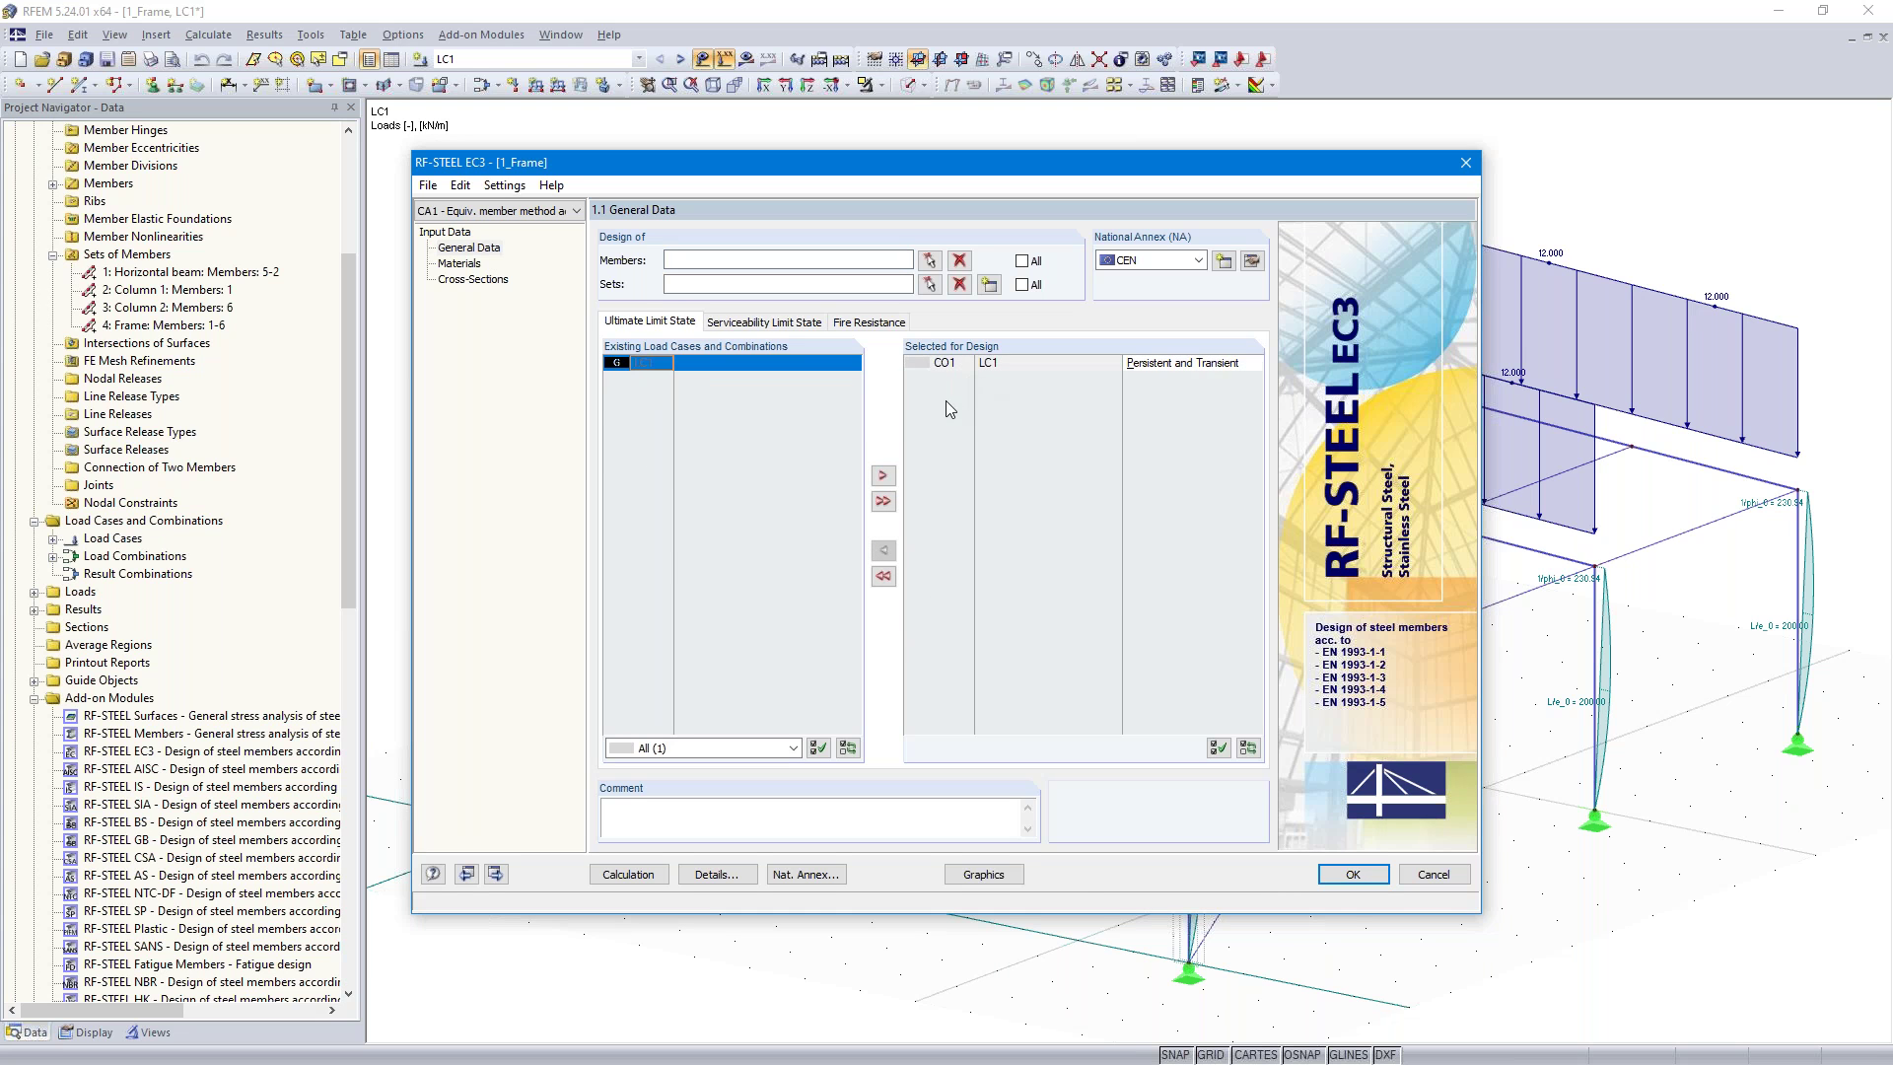
left_click(1197, 261)
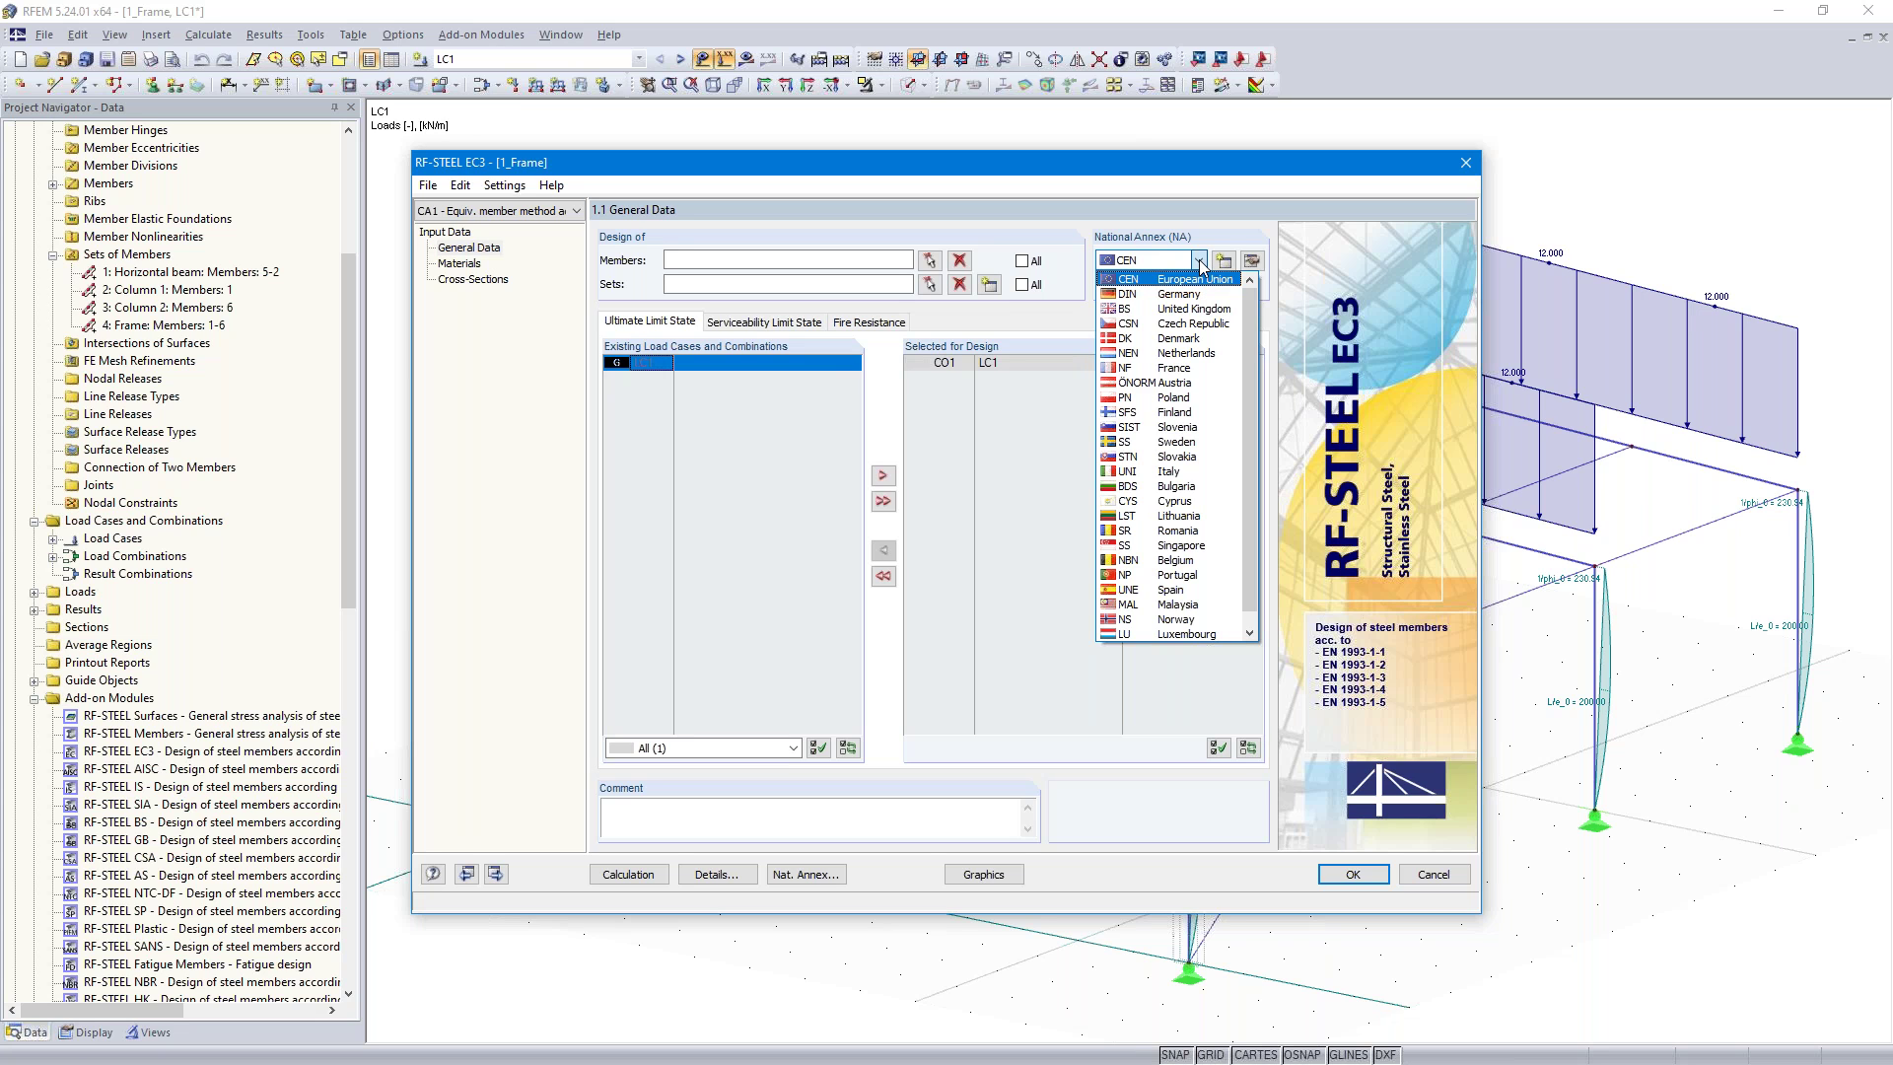
left_click(1199, 261)
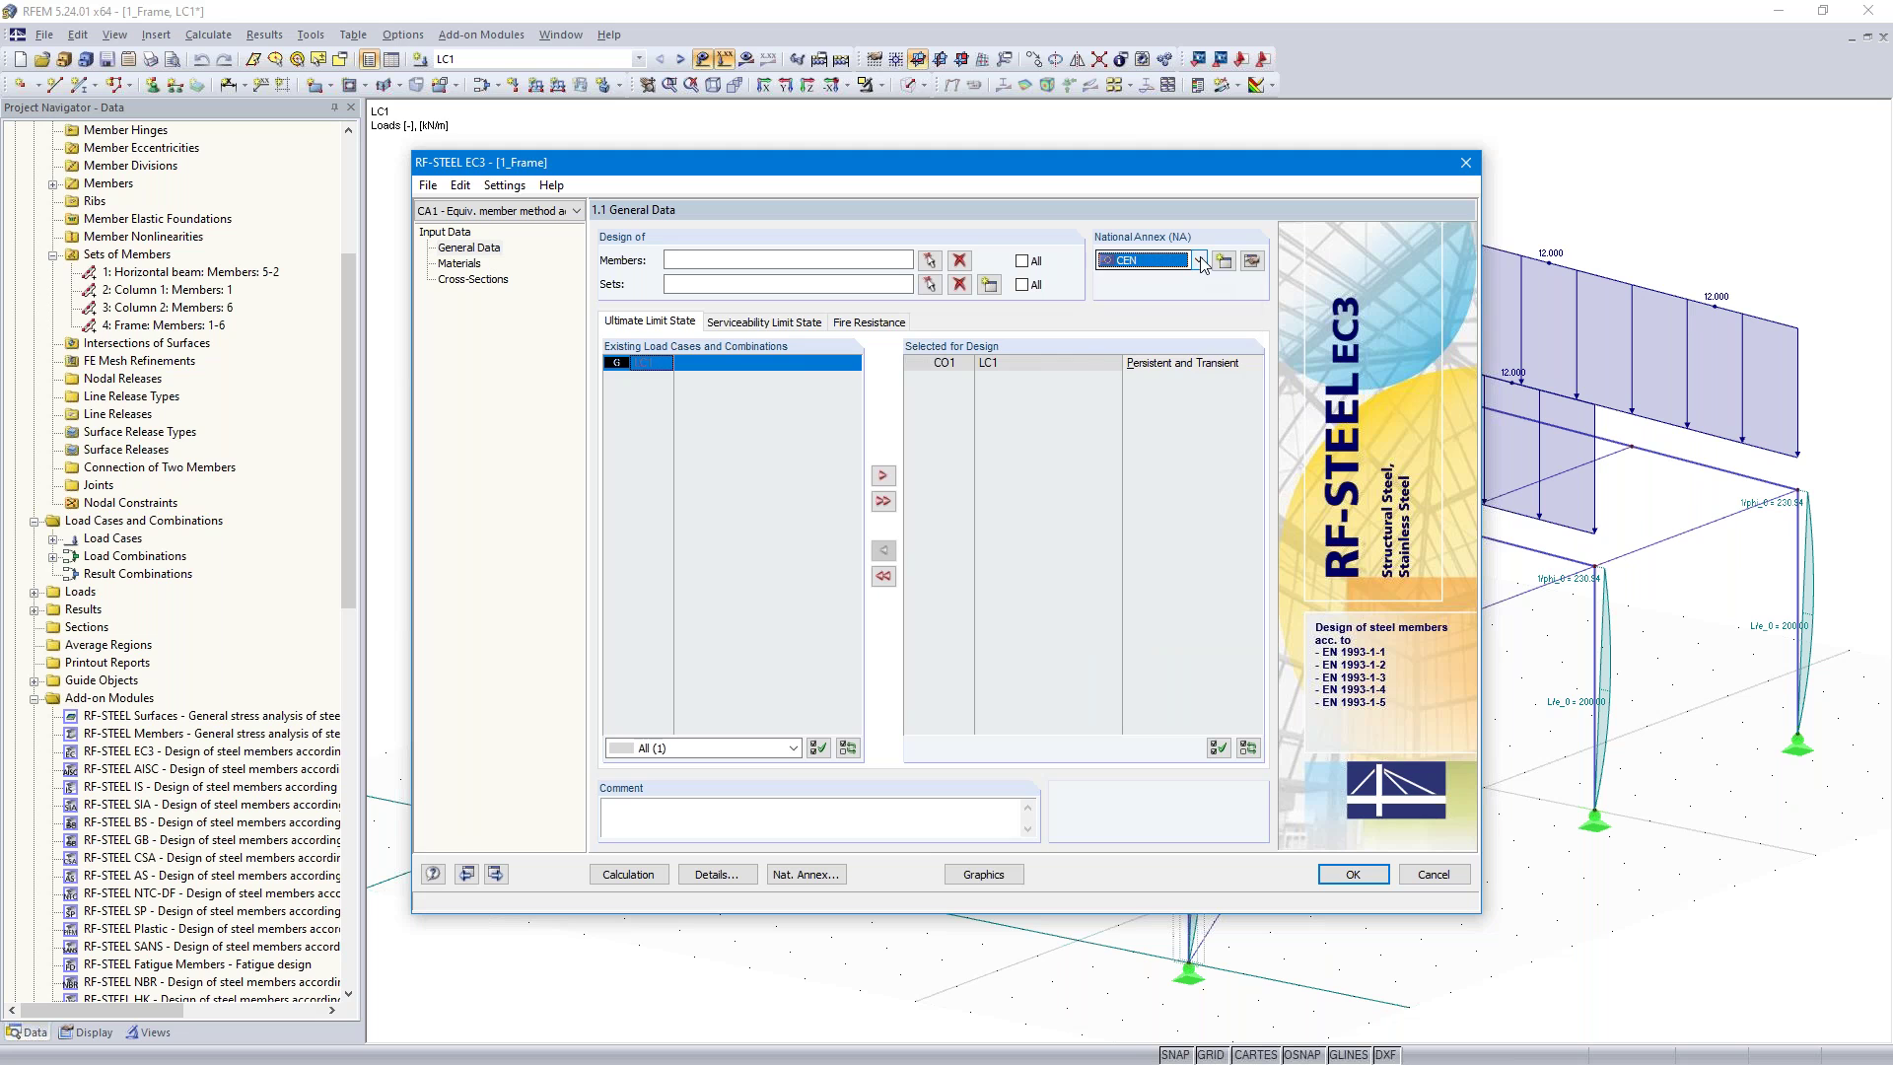
left_click(1200, 261)
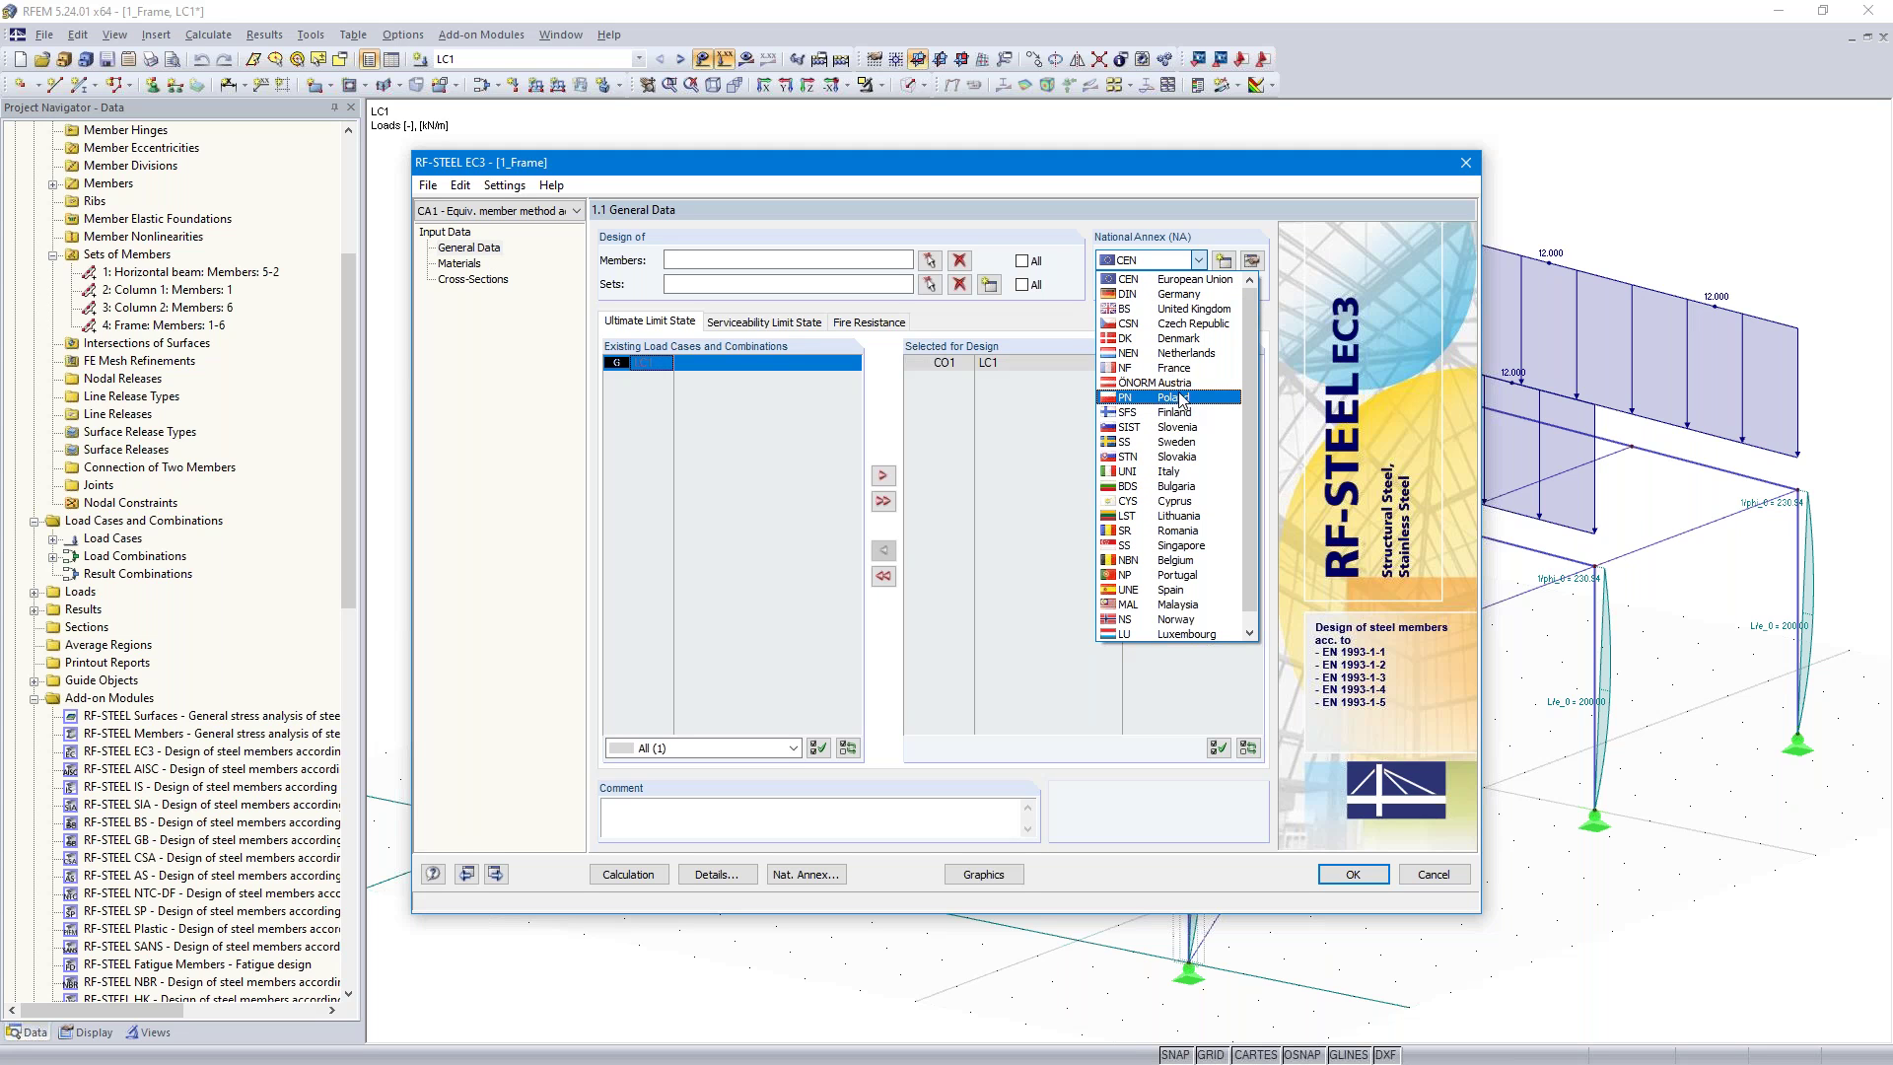
left_click(1185, 281)
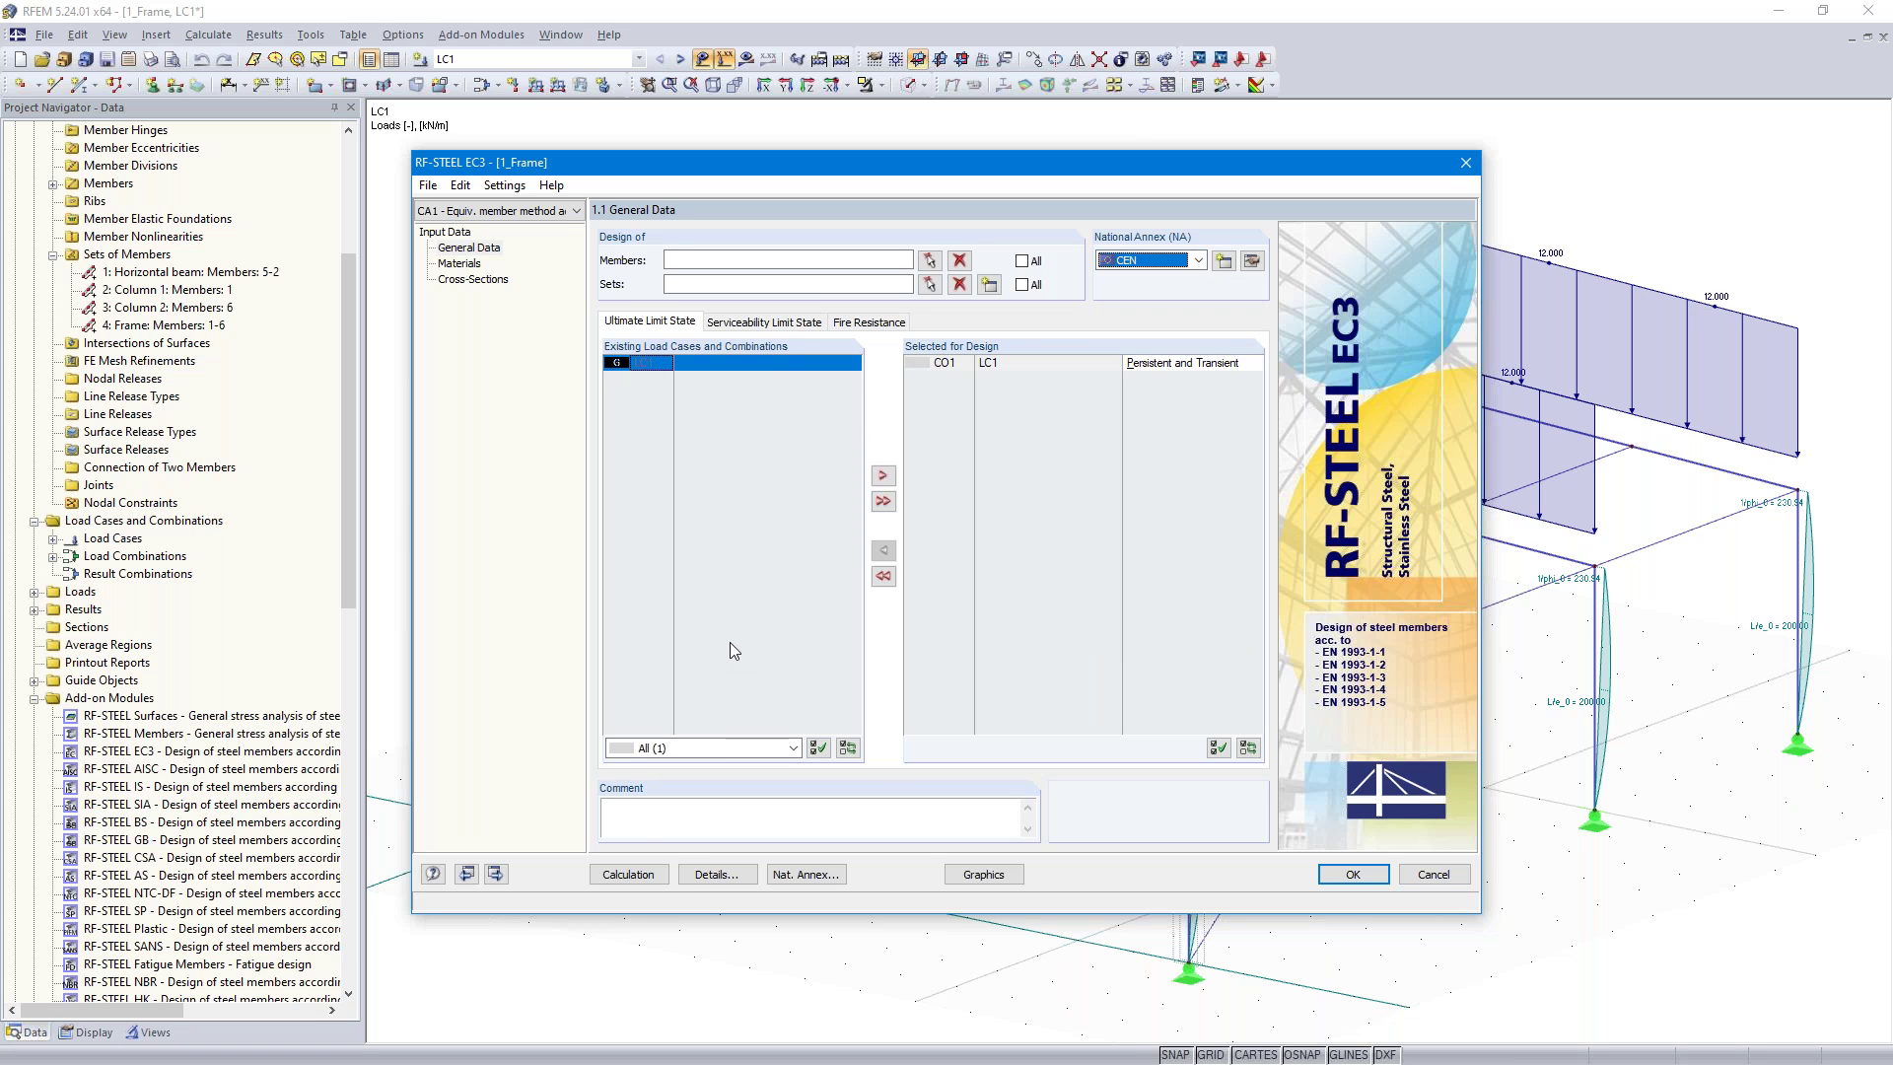
Pick member sets 1 to 3 (horizontal beam, Column 1 and Column 2) graphically in the model as the sets to design
left_click(930, 283)
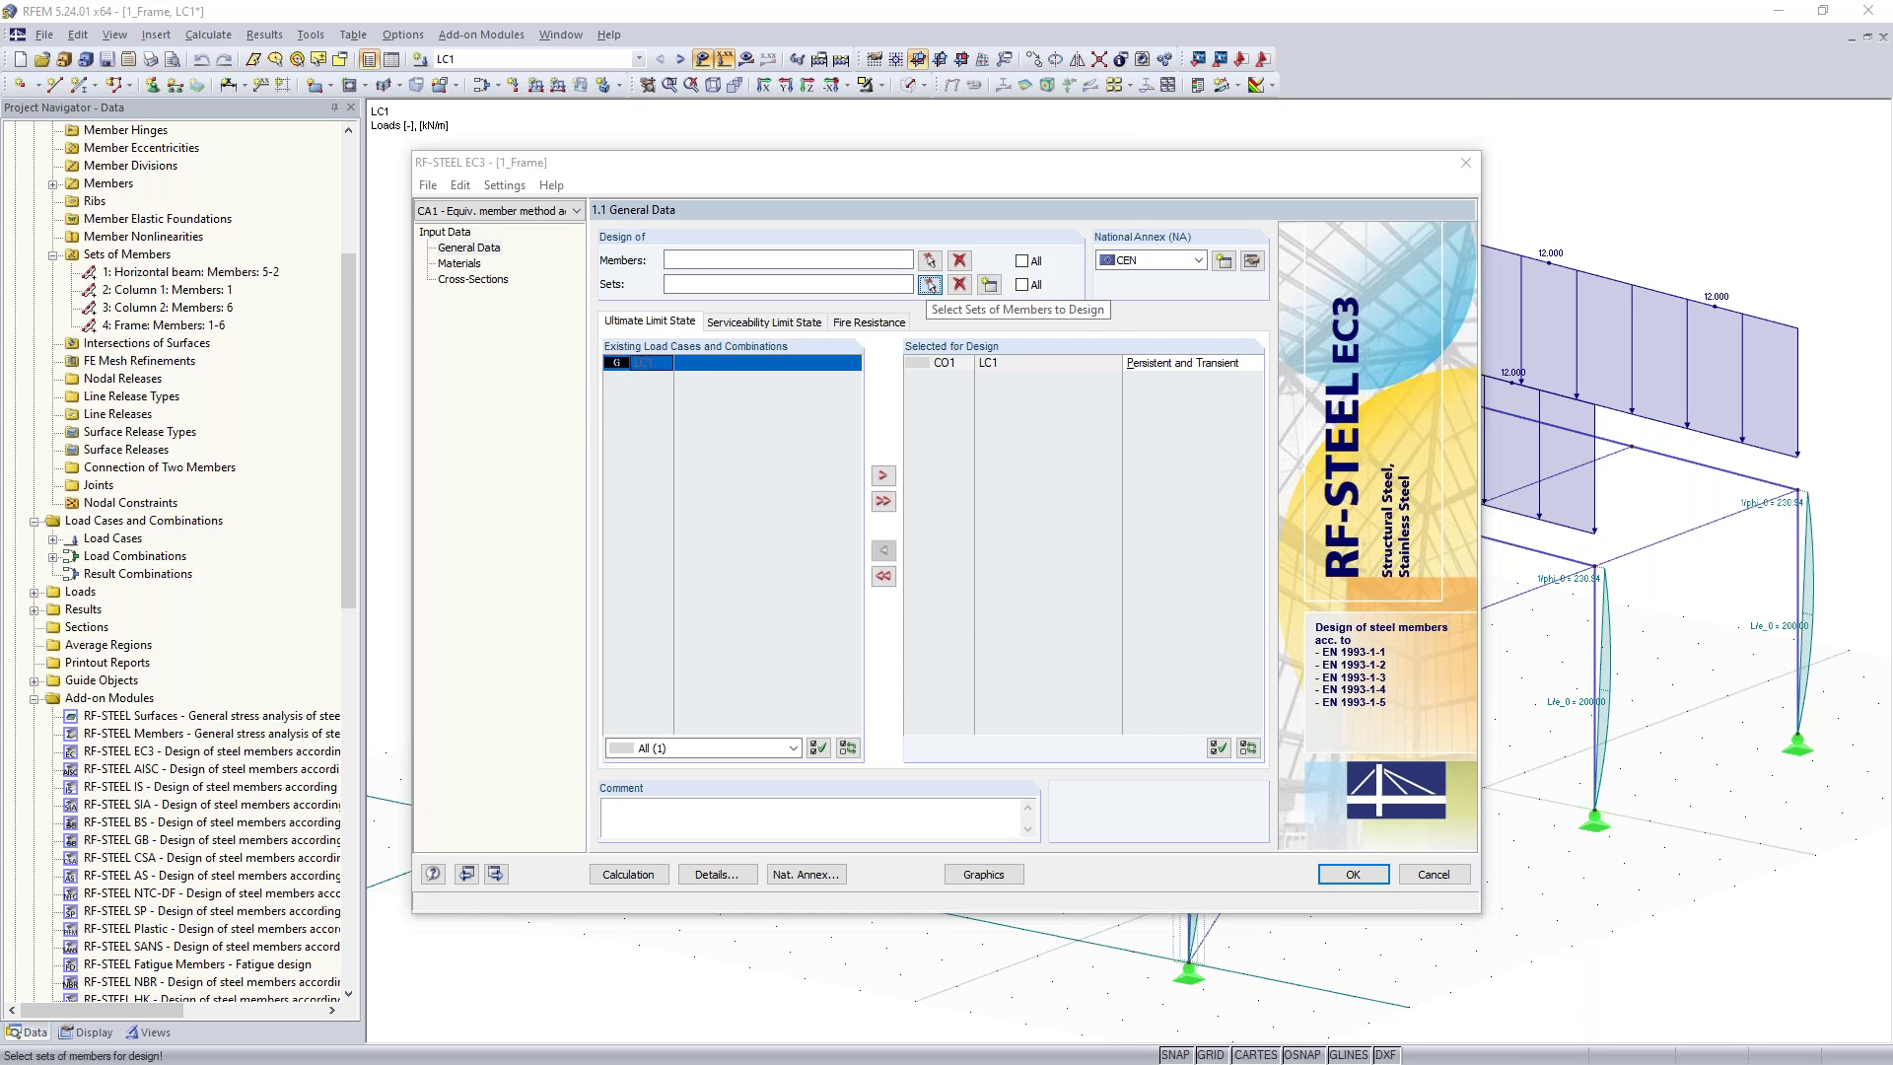
left_click(513, 670)
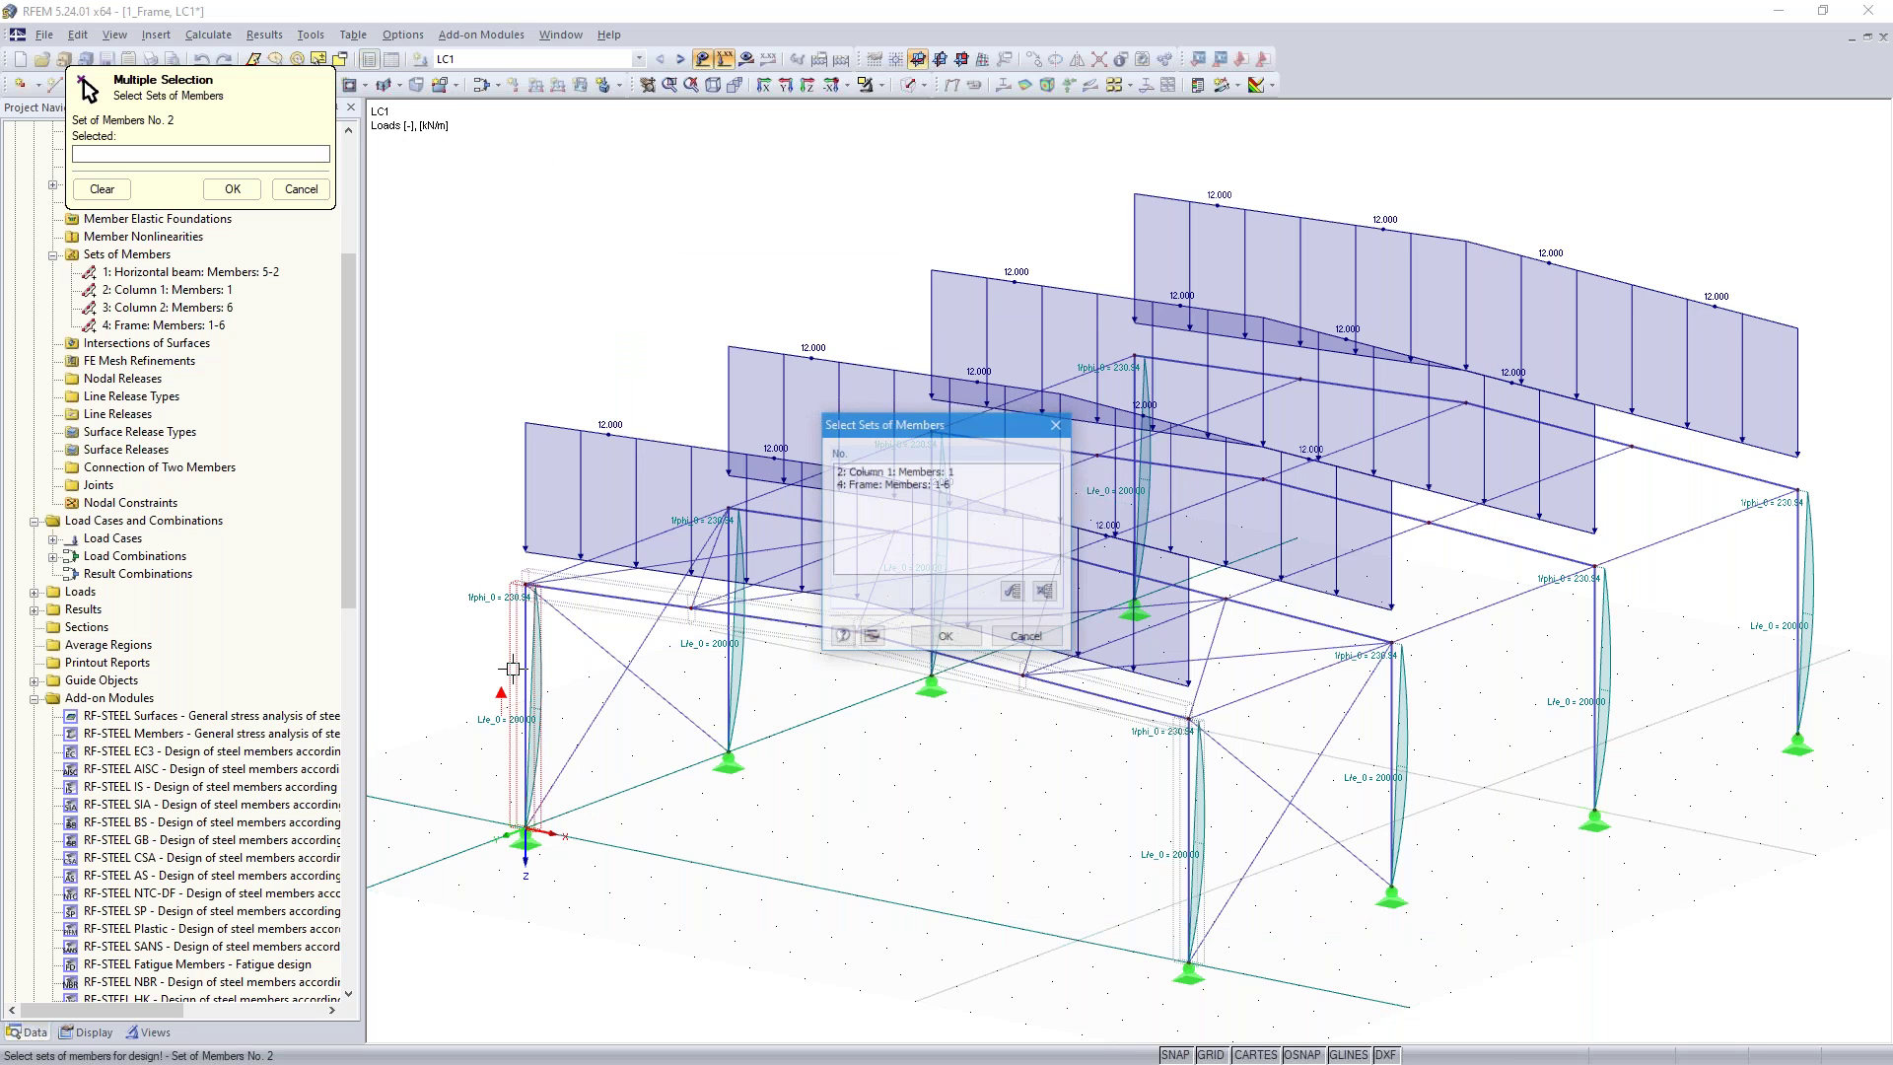
left_click(869, 471)
left_click(944, 638)
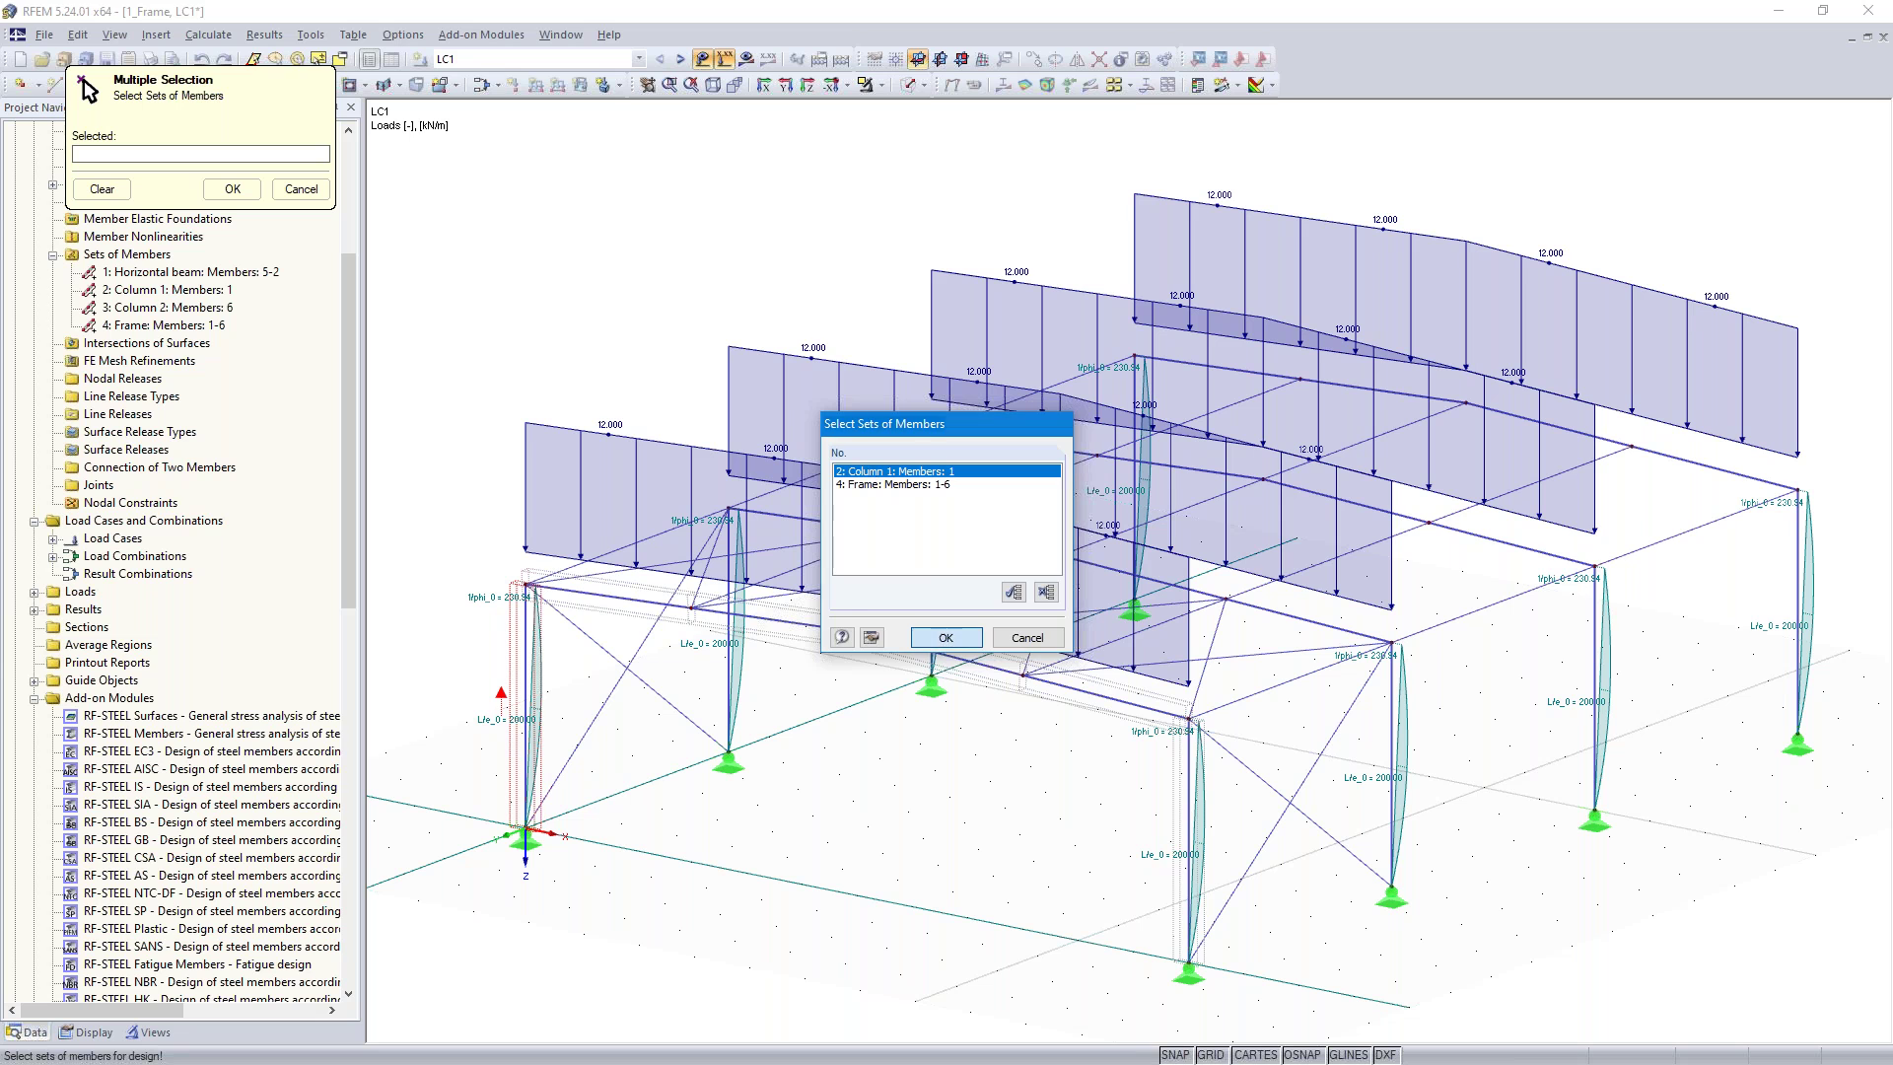
left_click(769, 604)
left_click(900, 472)
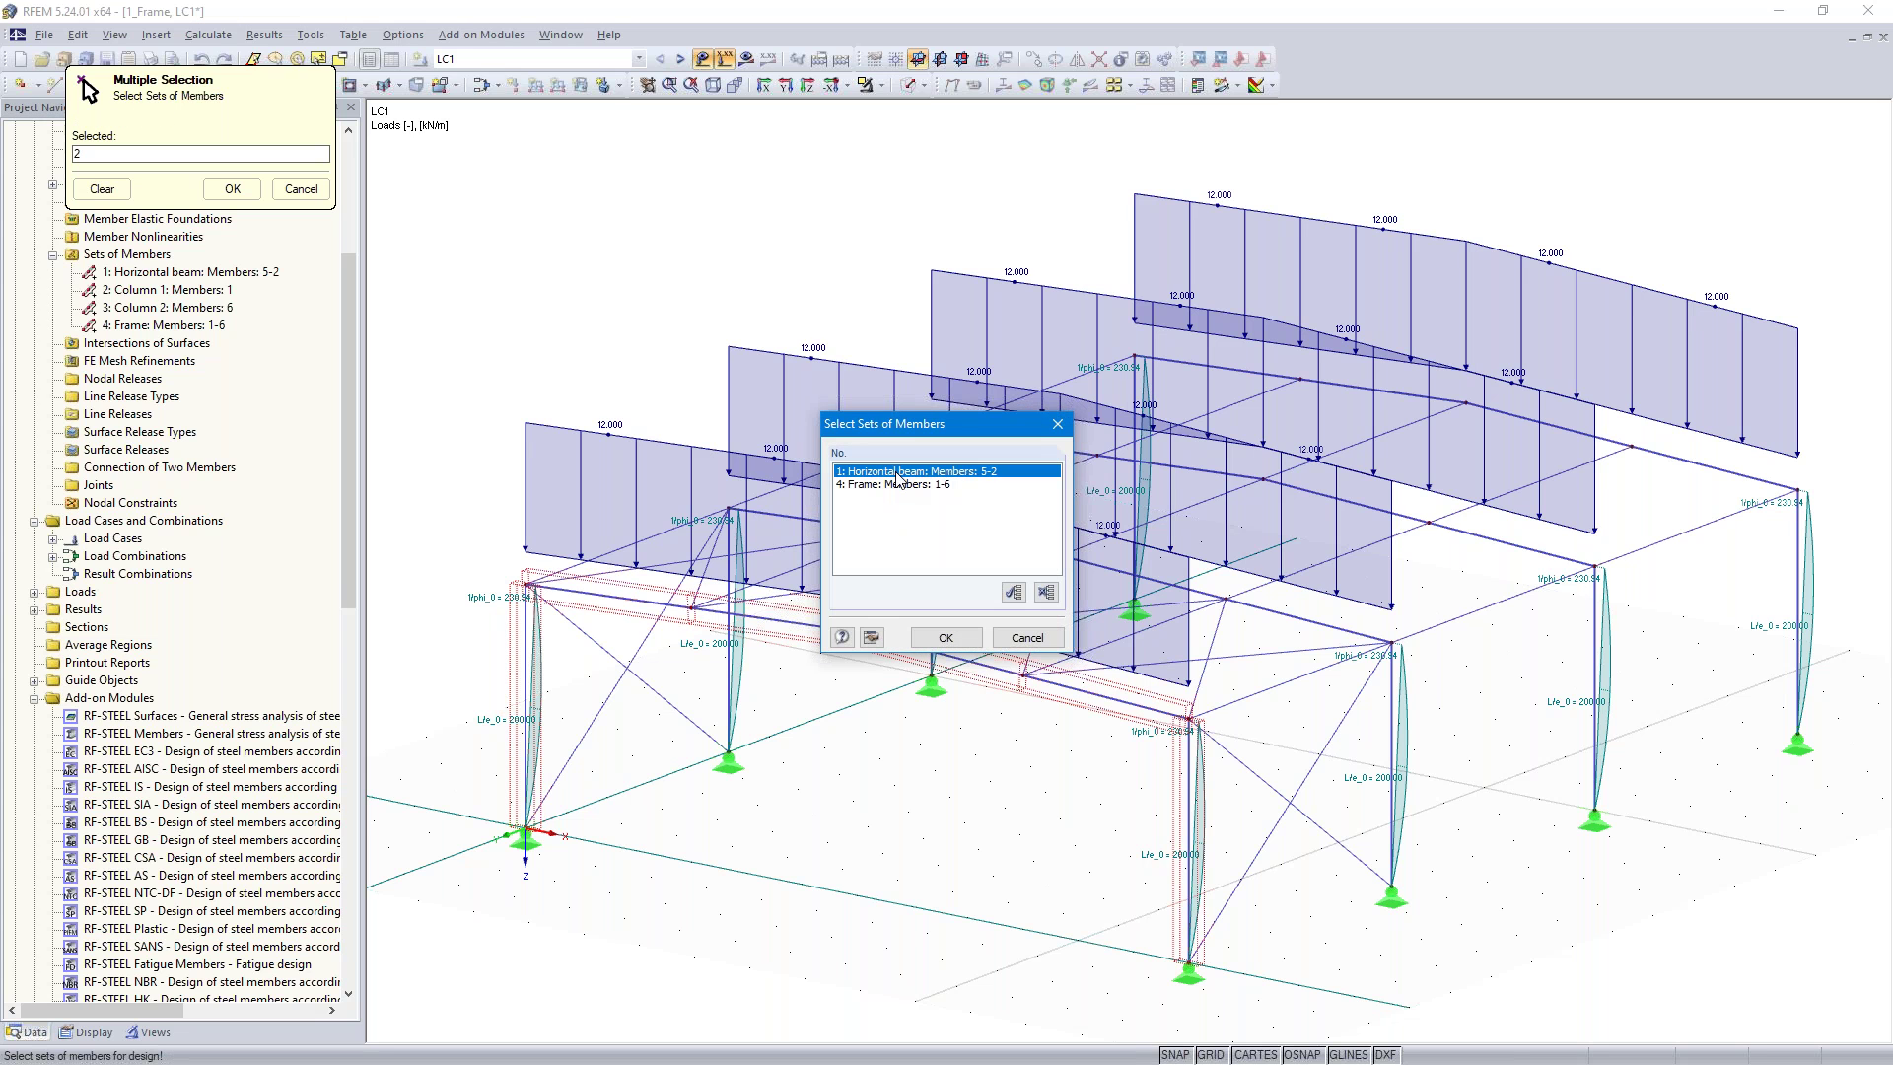
left_click(944, 638)
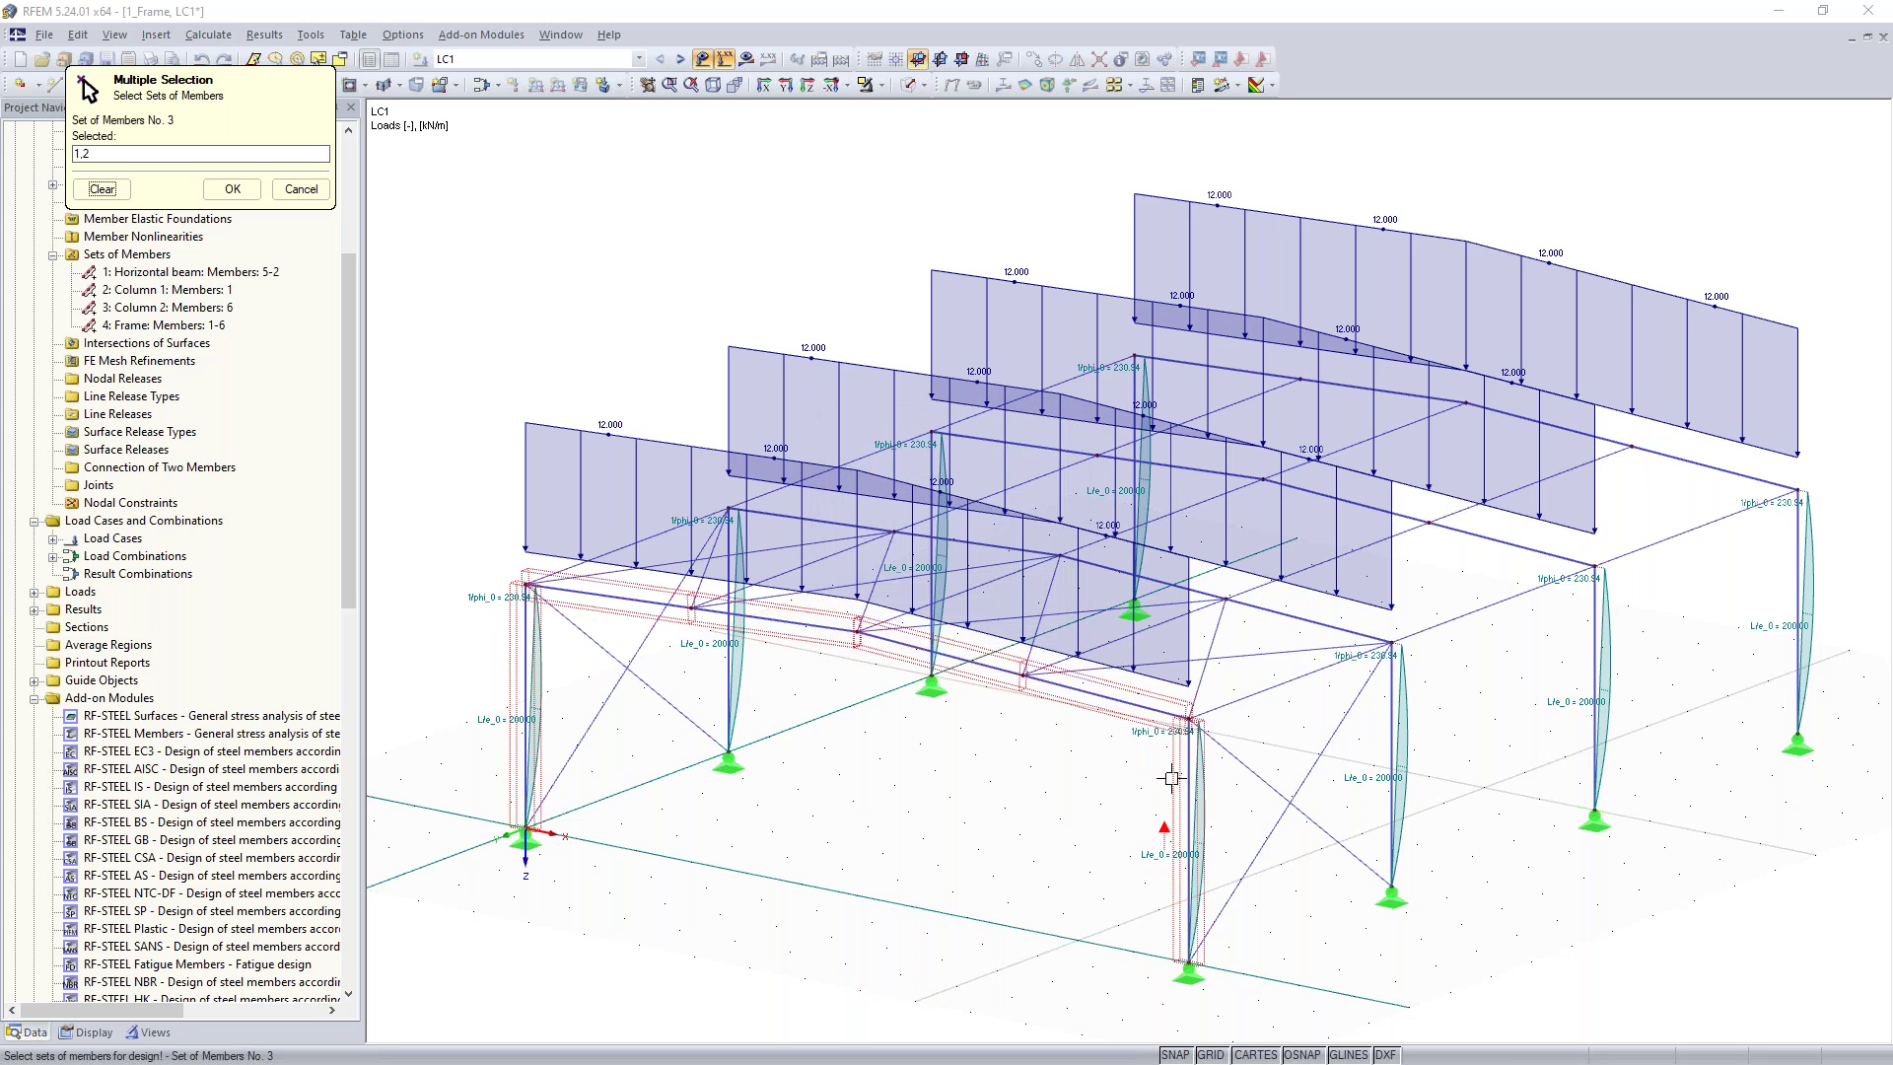
left_click(1171, 778)
left_click(884, 472)
left_click(975, 645)
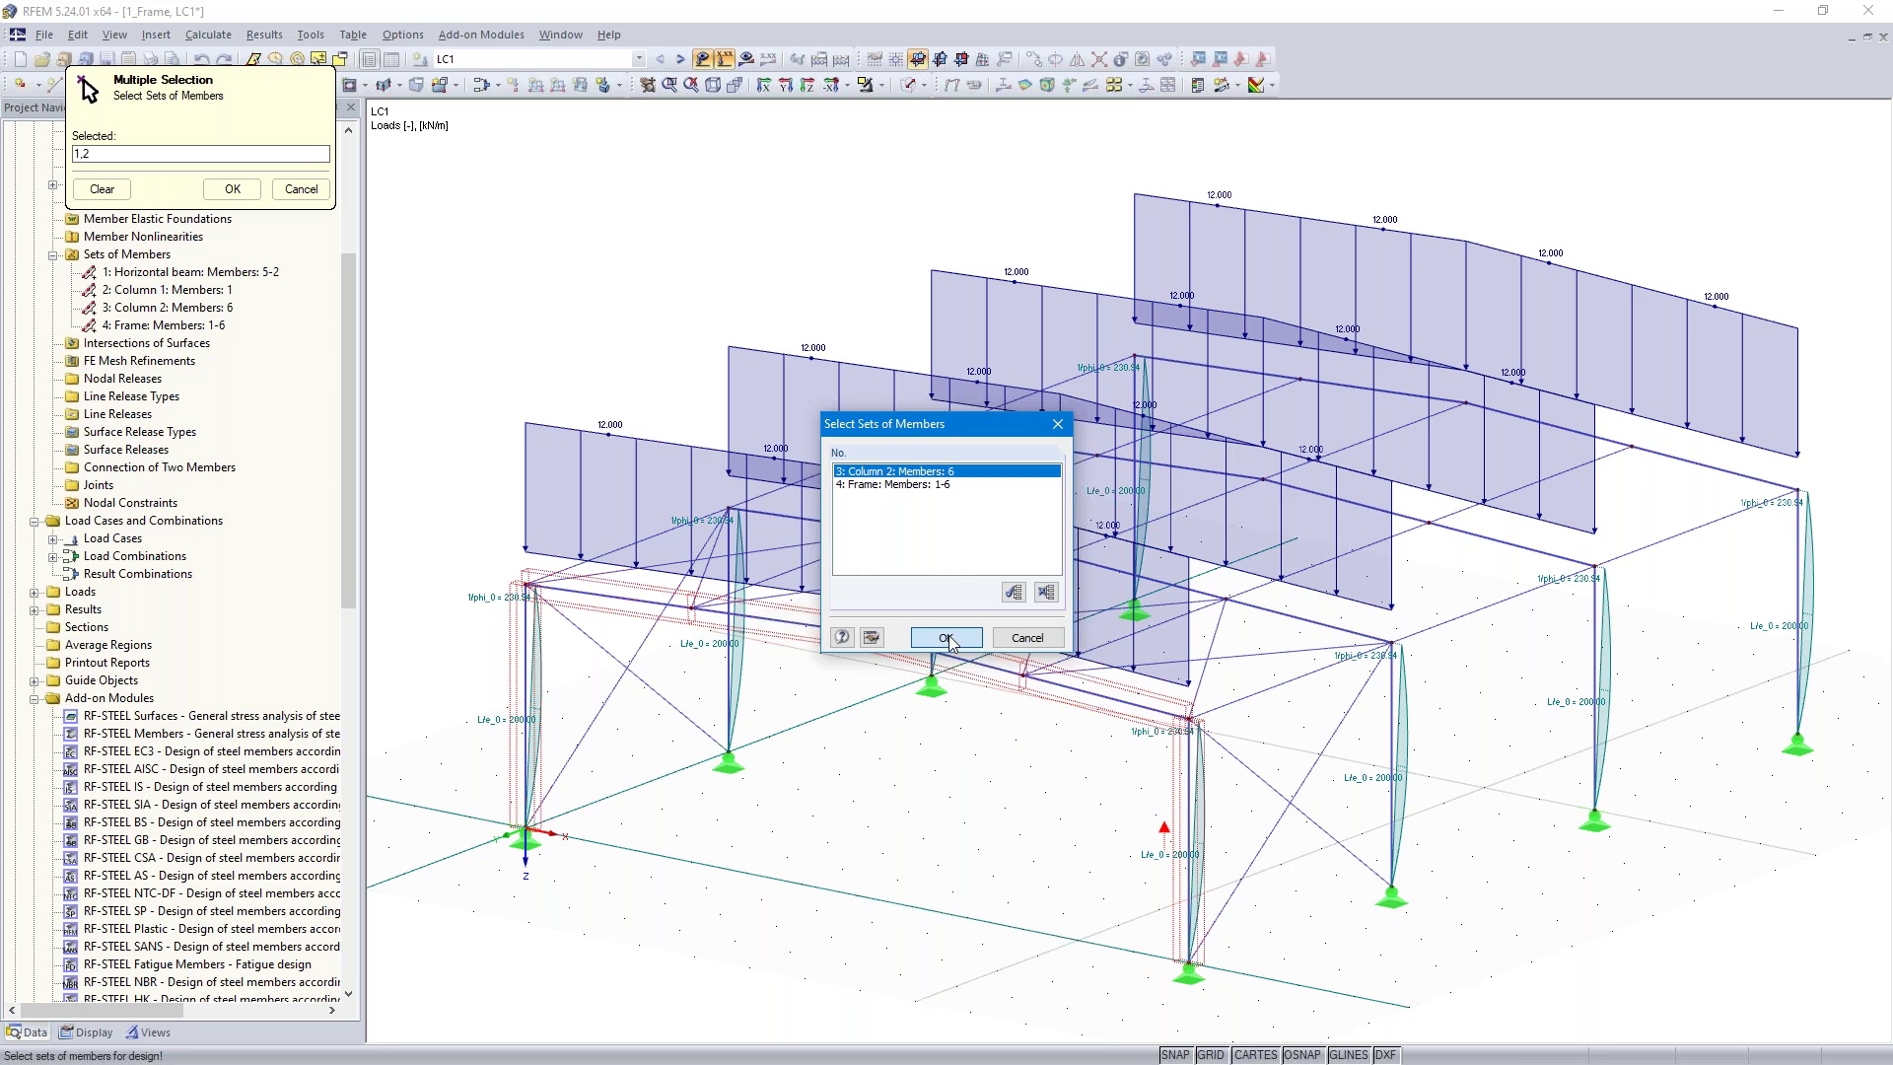
left_click(228, 190)
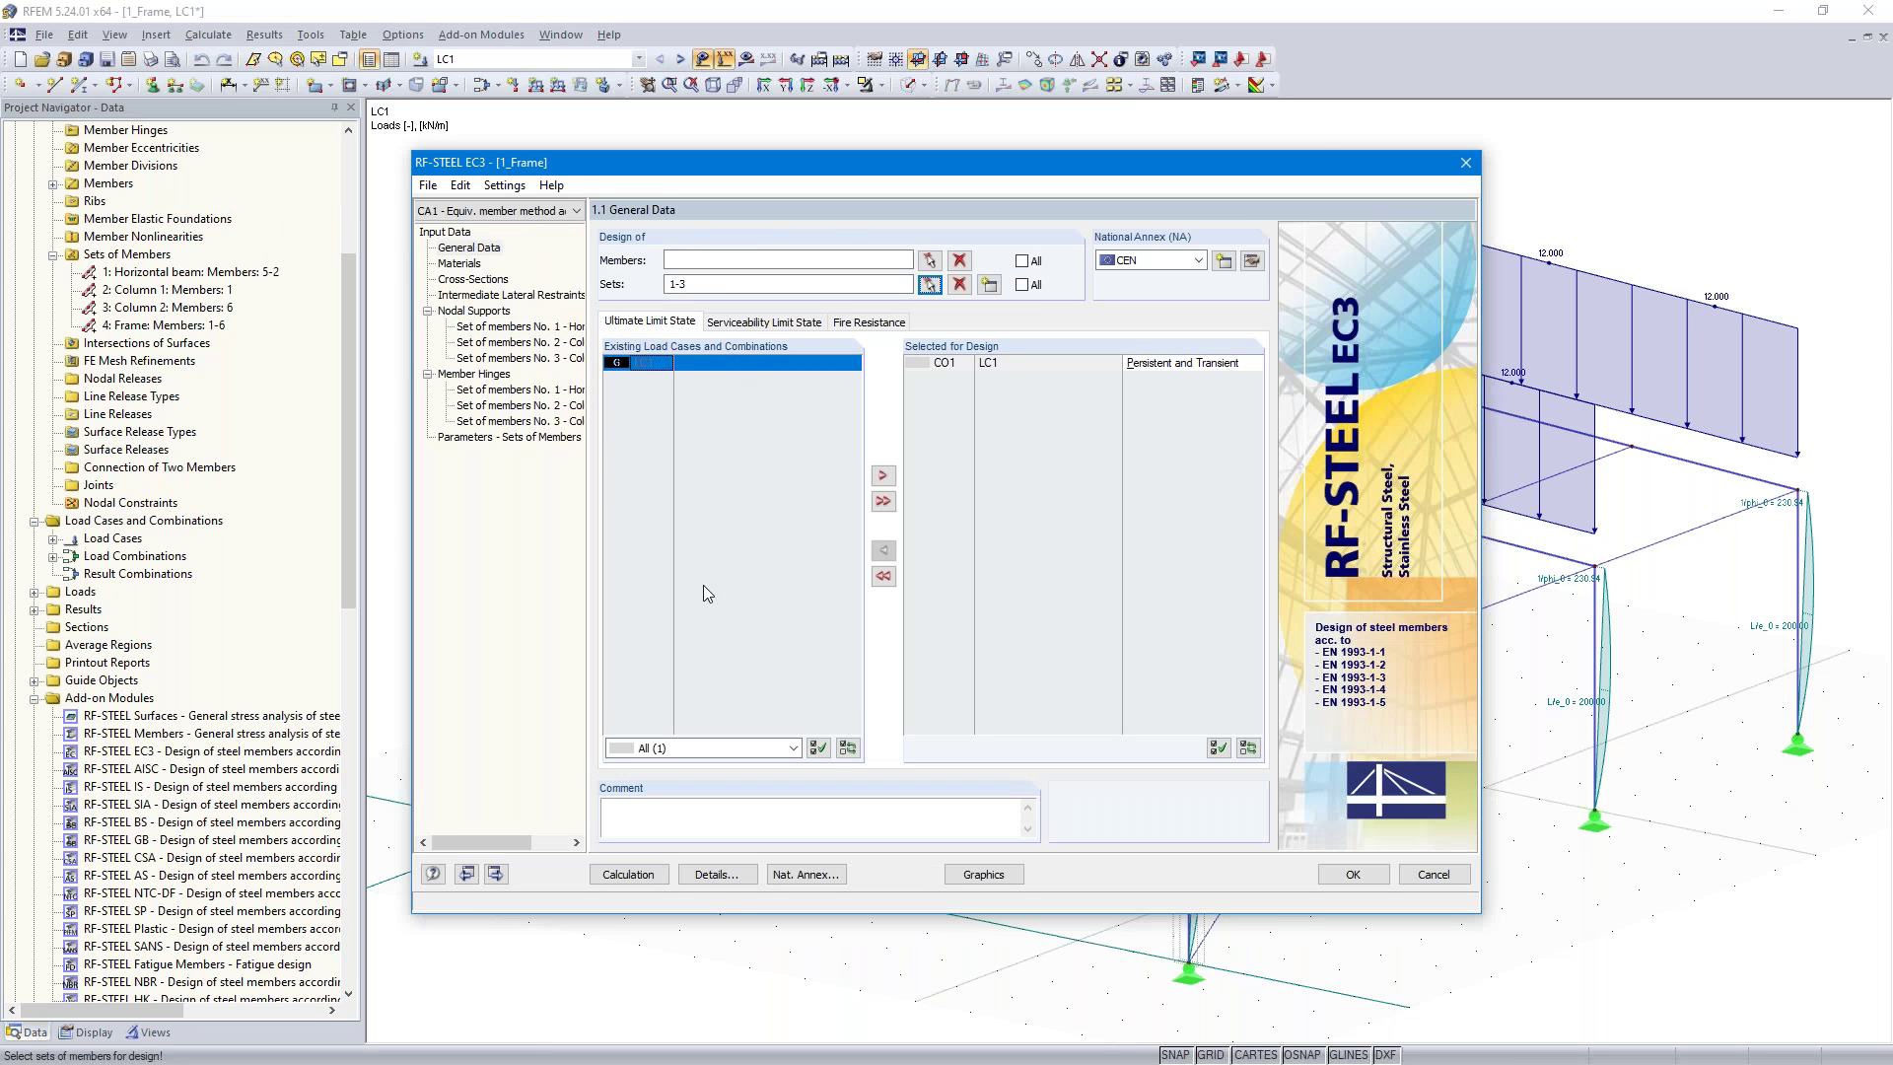
In the design details, leave elastic design off and set the stability analysis of member sets to the Equivalent Member Method (6.3.1 ... 6.3.3)
left_click(715, 875)
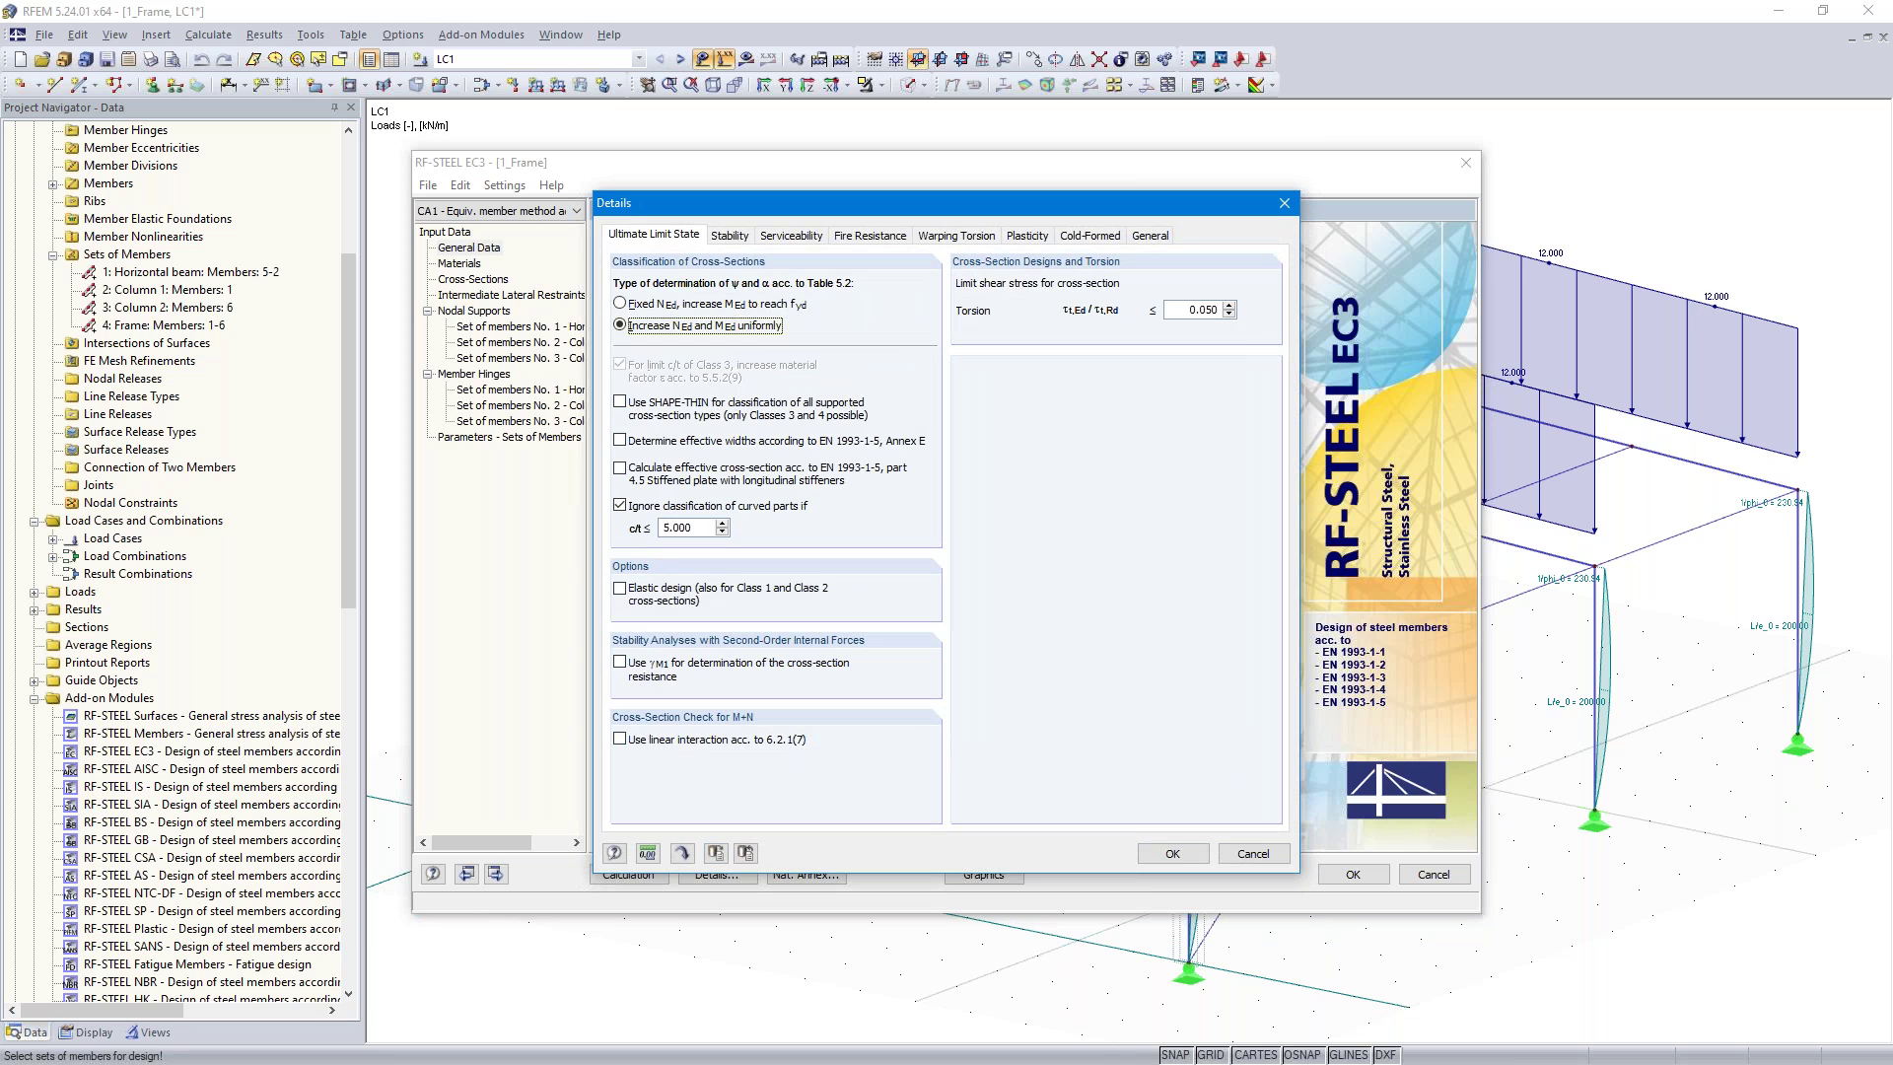
left_click(620, 590)
left_click(619, 588)
left_click(730, 237)
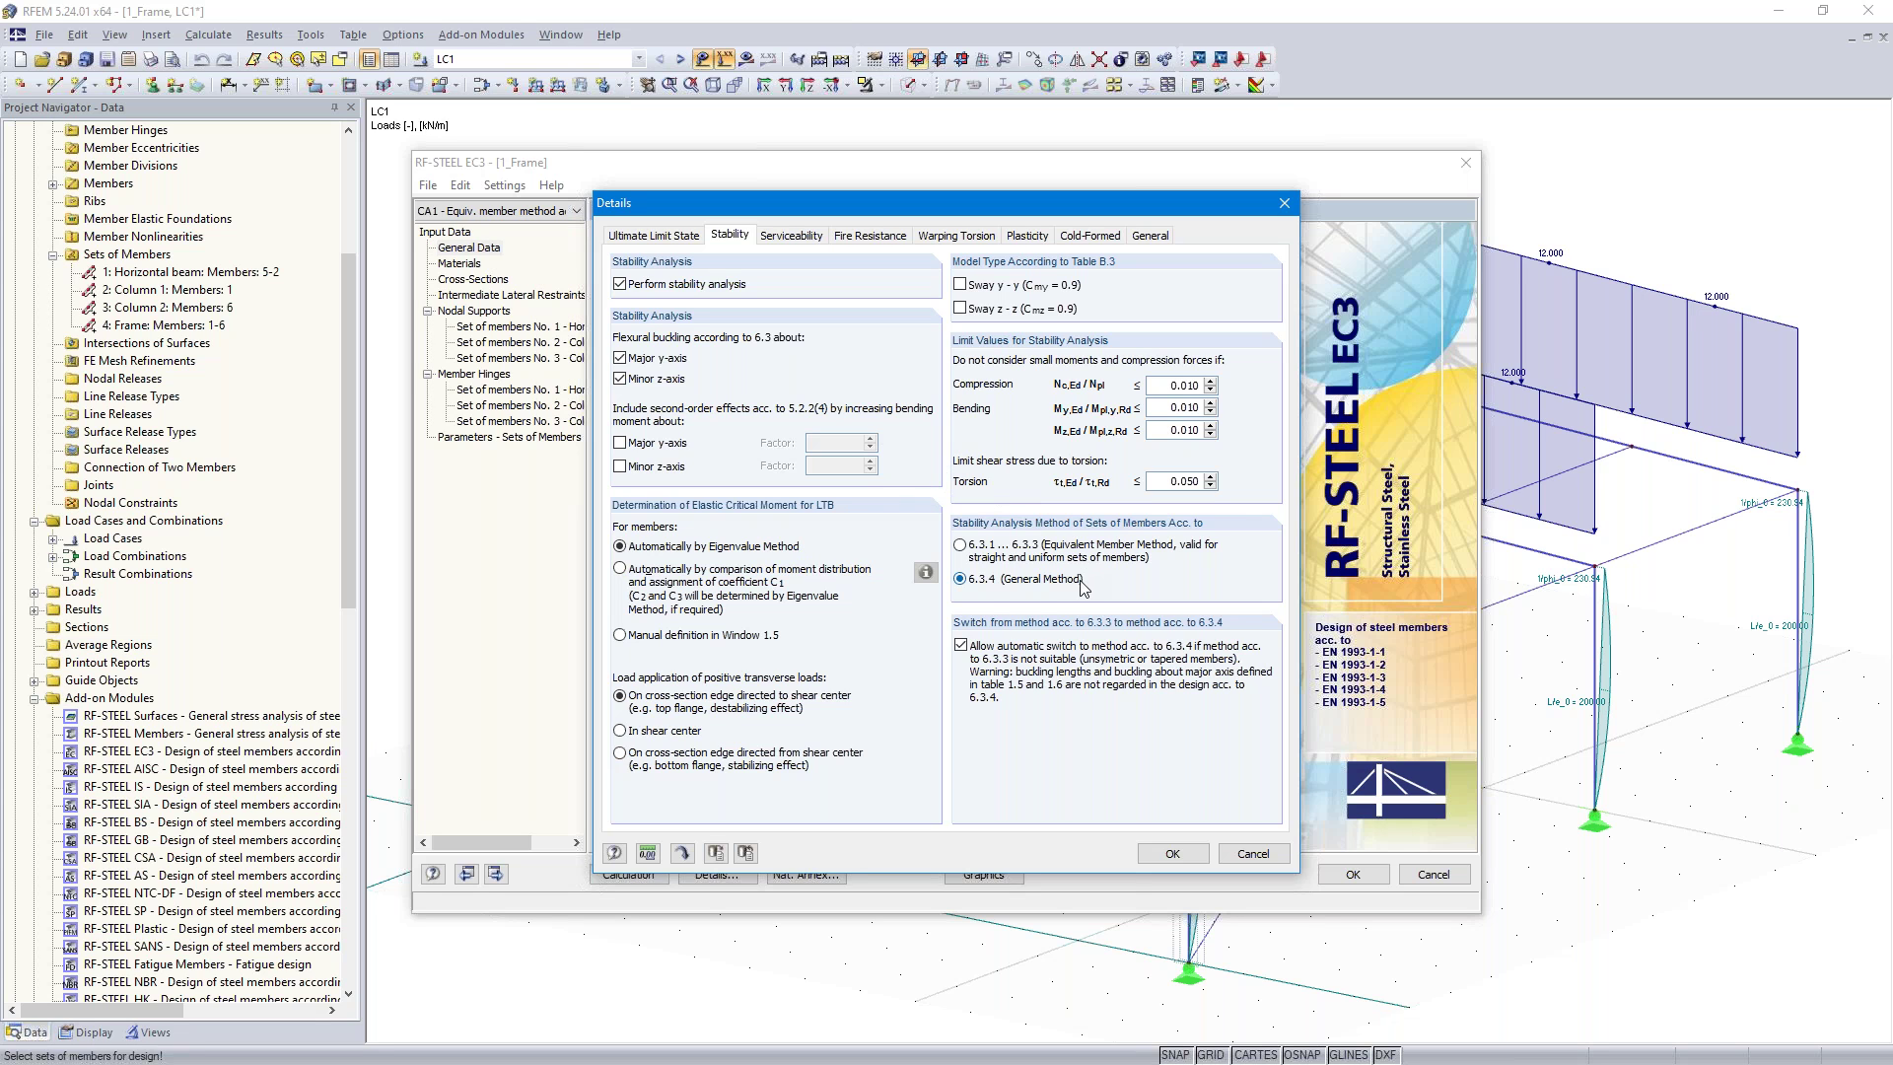
left_click(961, 547)
left_click(1173, 854)
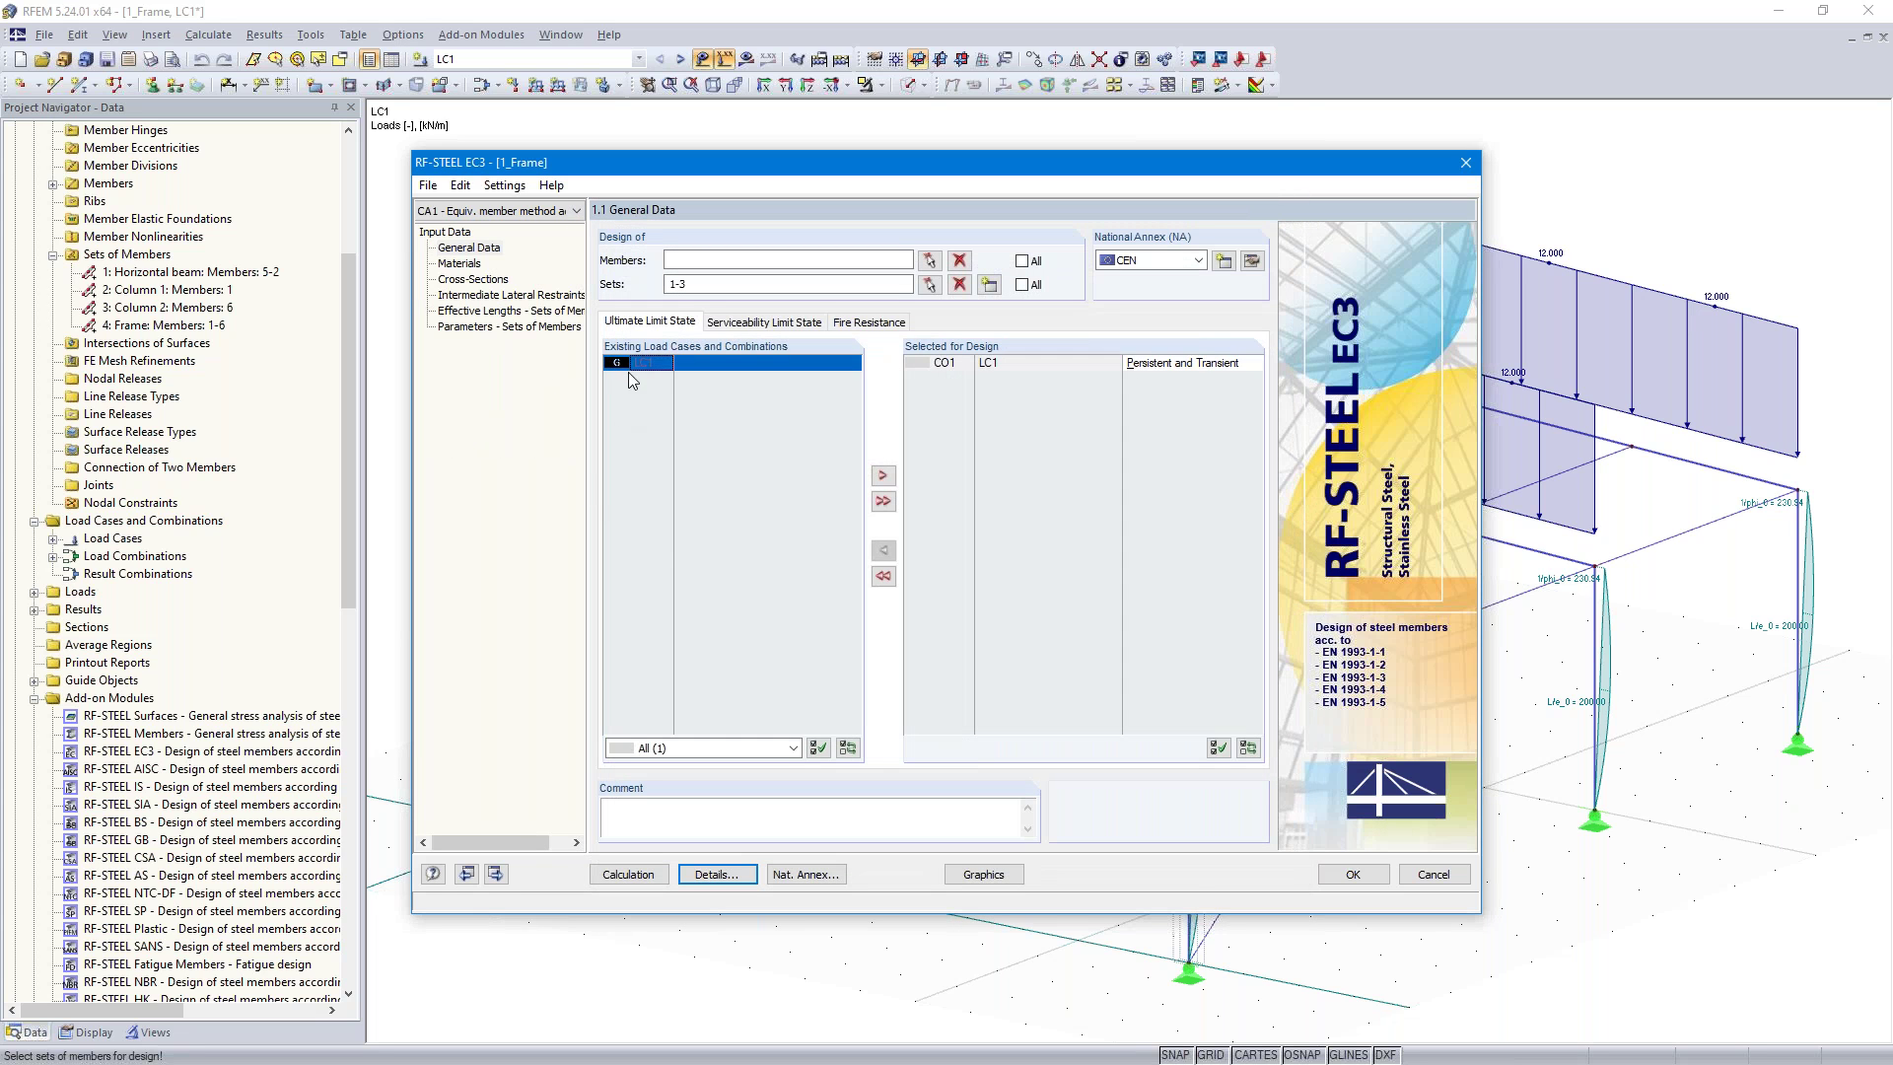
Review the material and cross-section input data of the design case
left_click(496, 874)
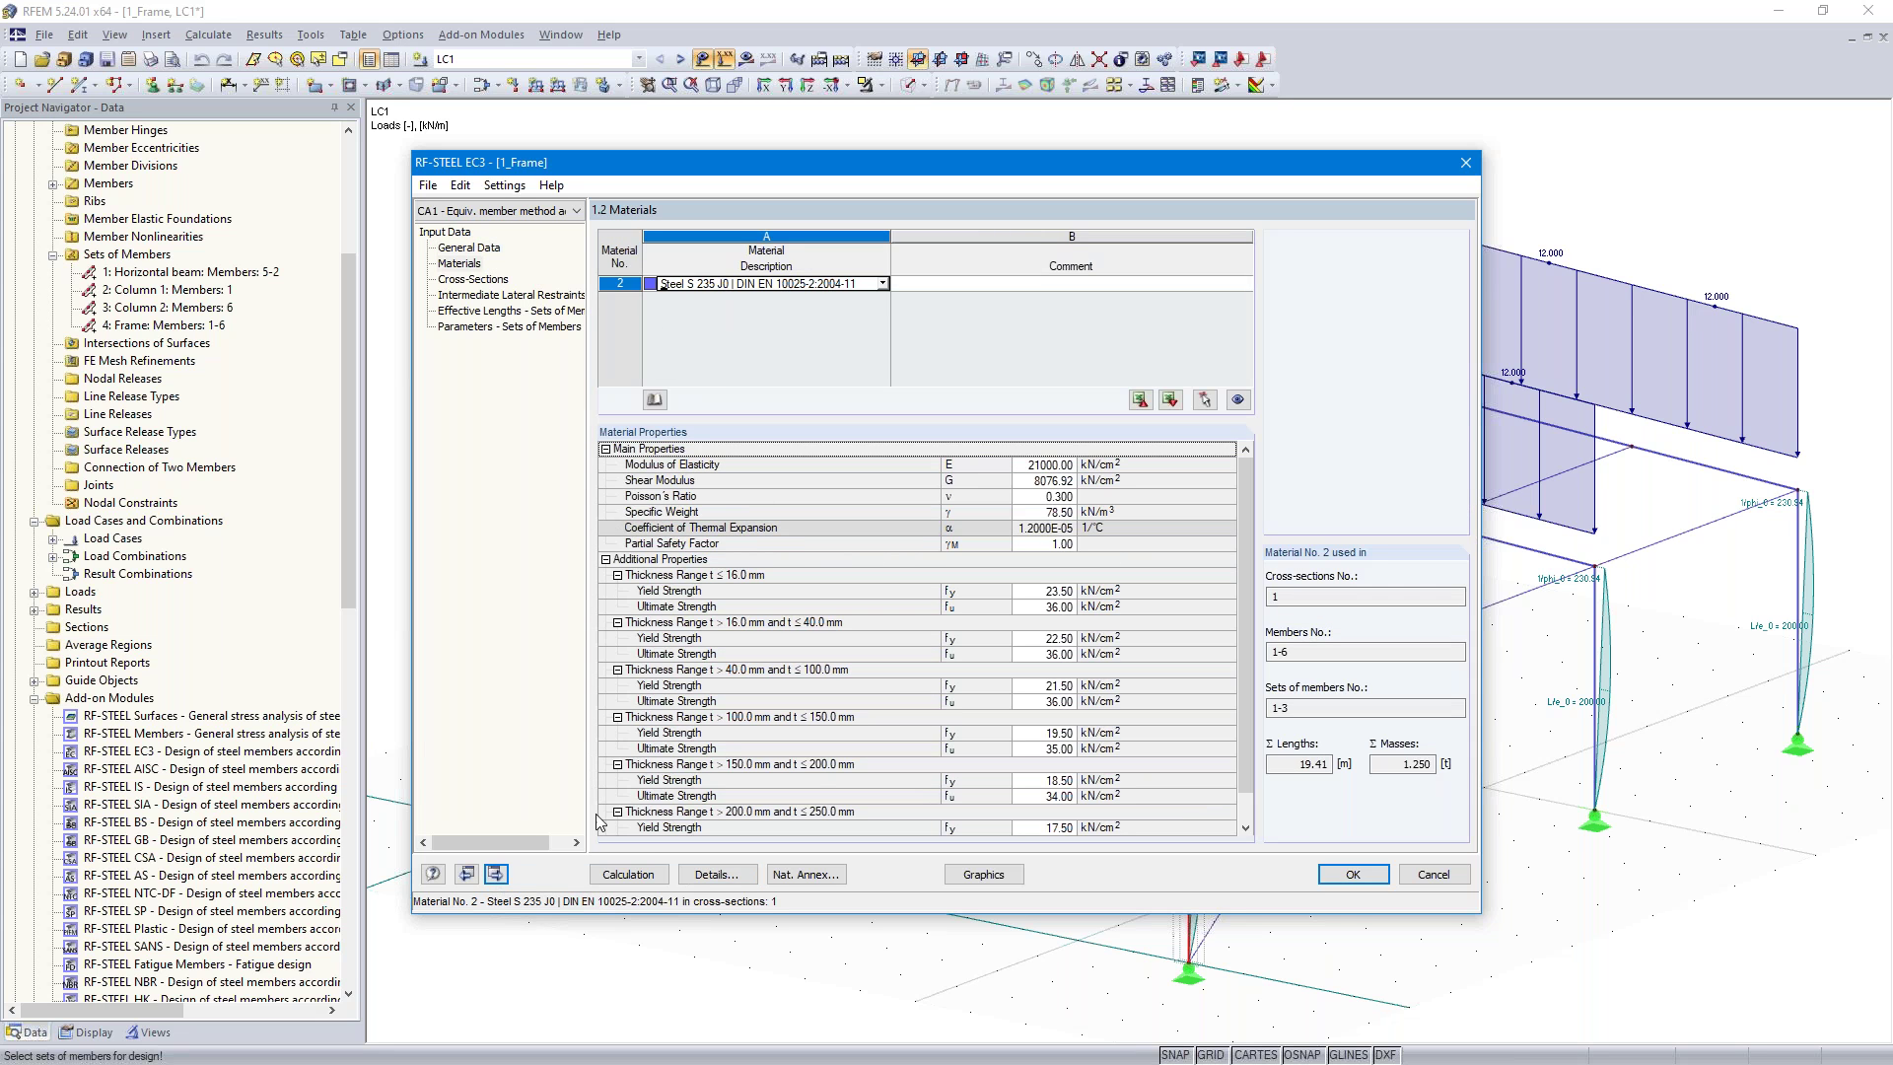
left_click(496, 874)
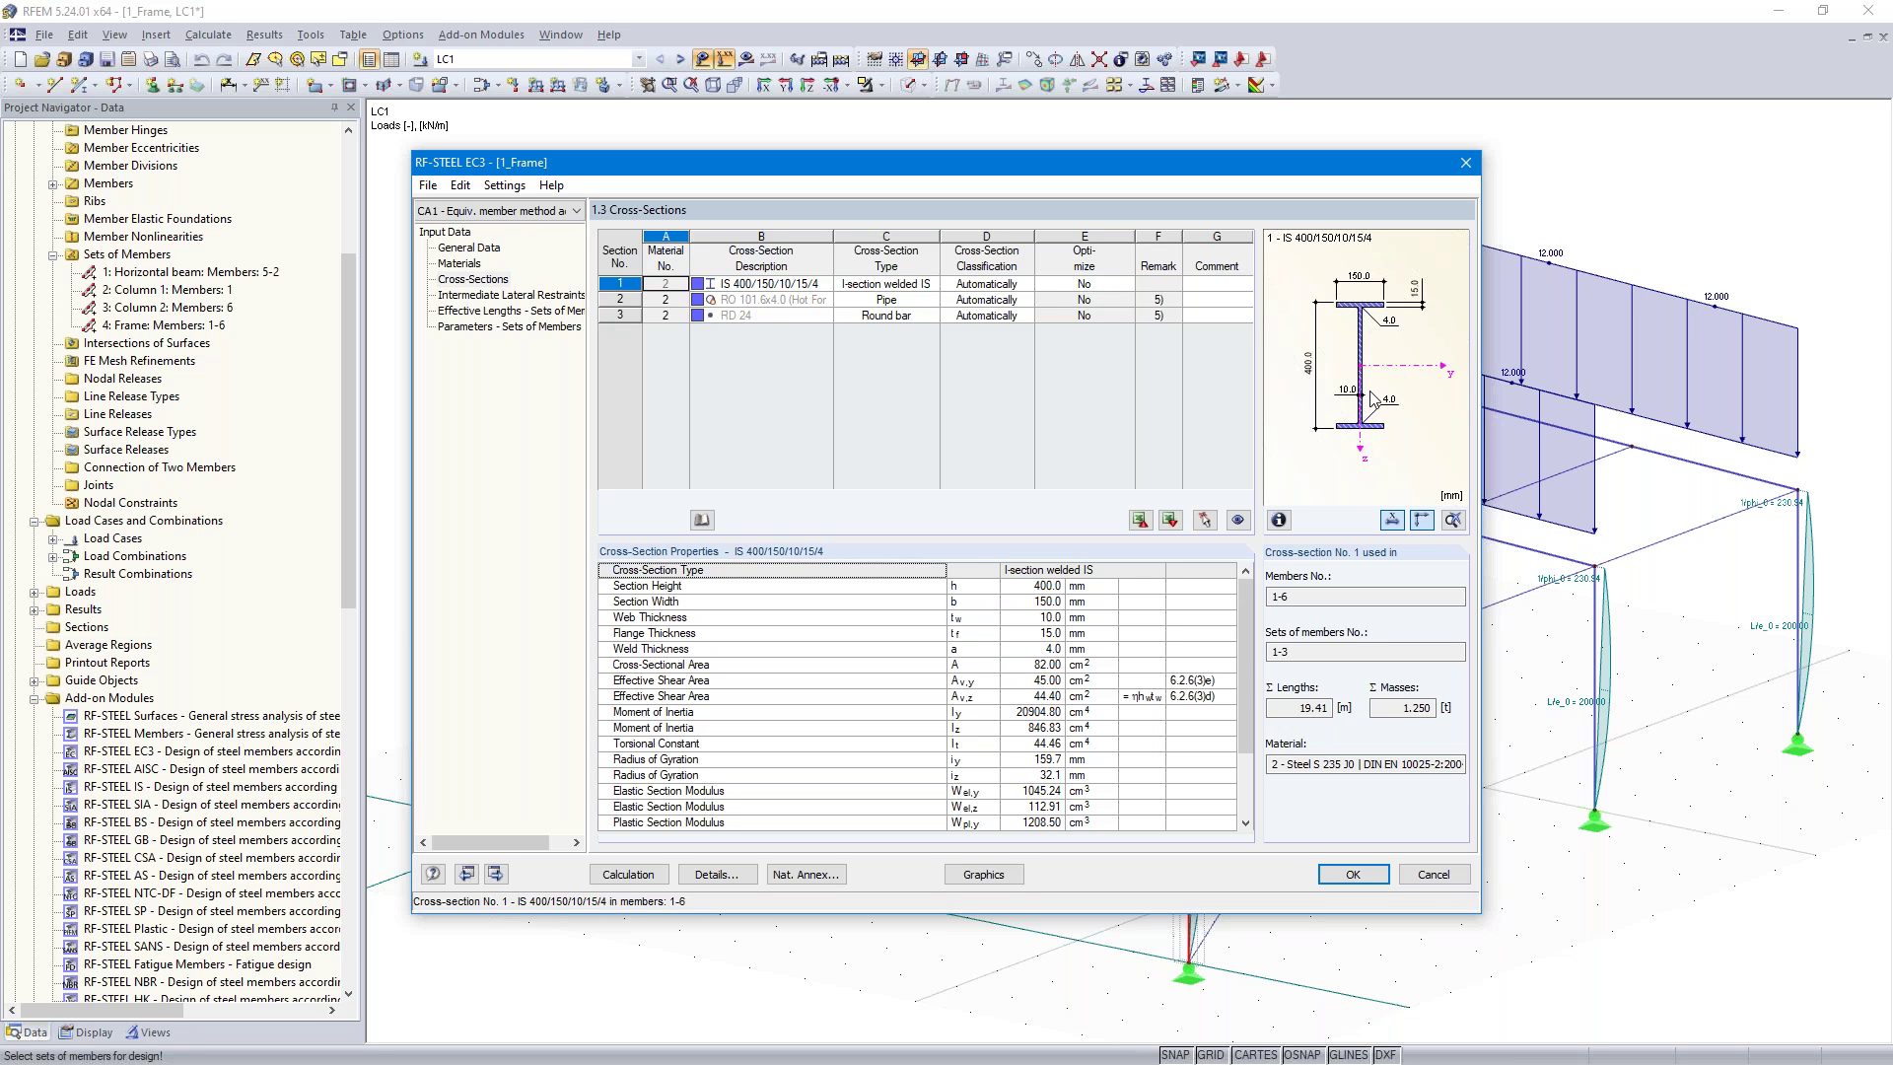
In the intermediate lateral restraints input, identify in the model which parts of the frame members 2, 3 and 4 are
left_click(496, 874)
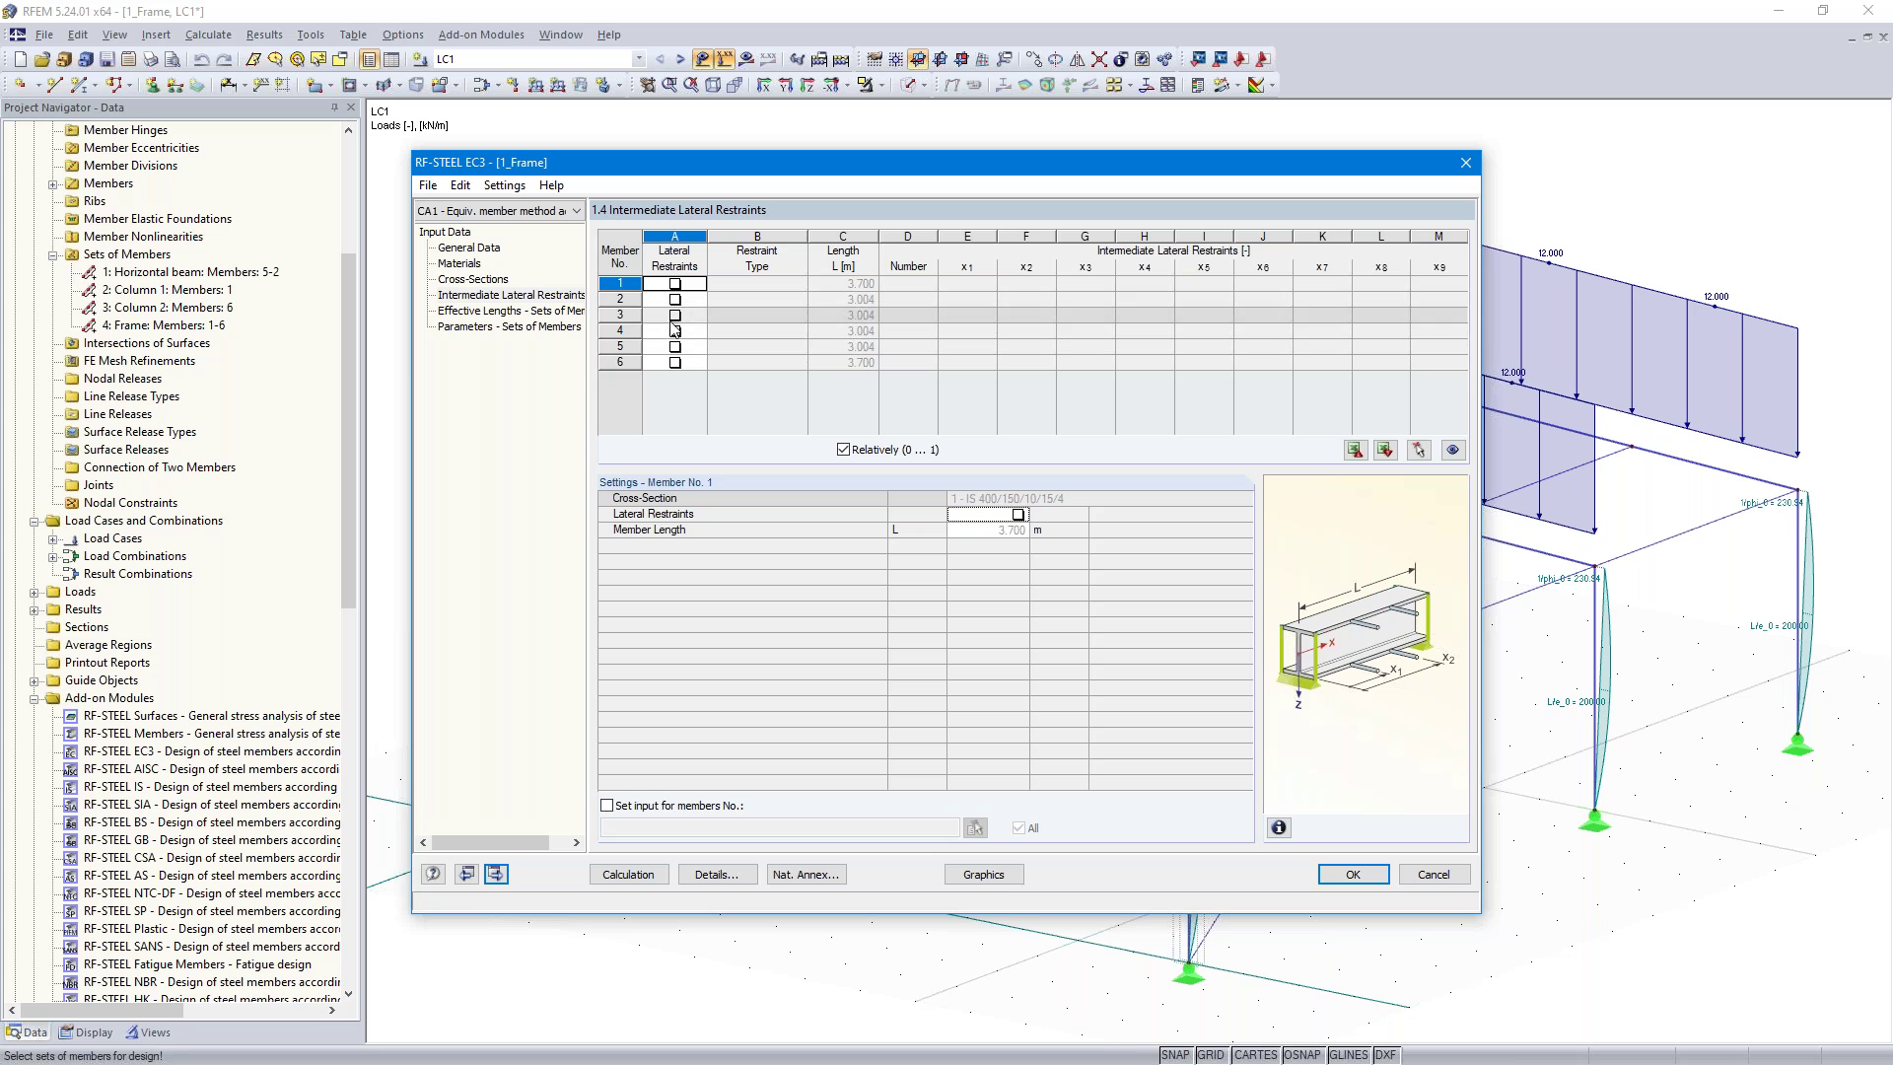
left_click_drag(926, 175, 715, 771)
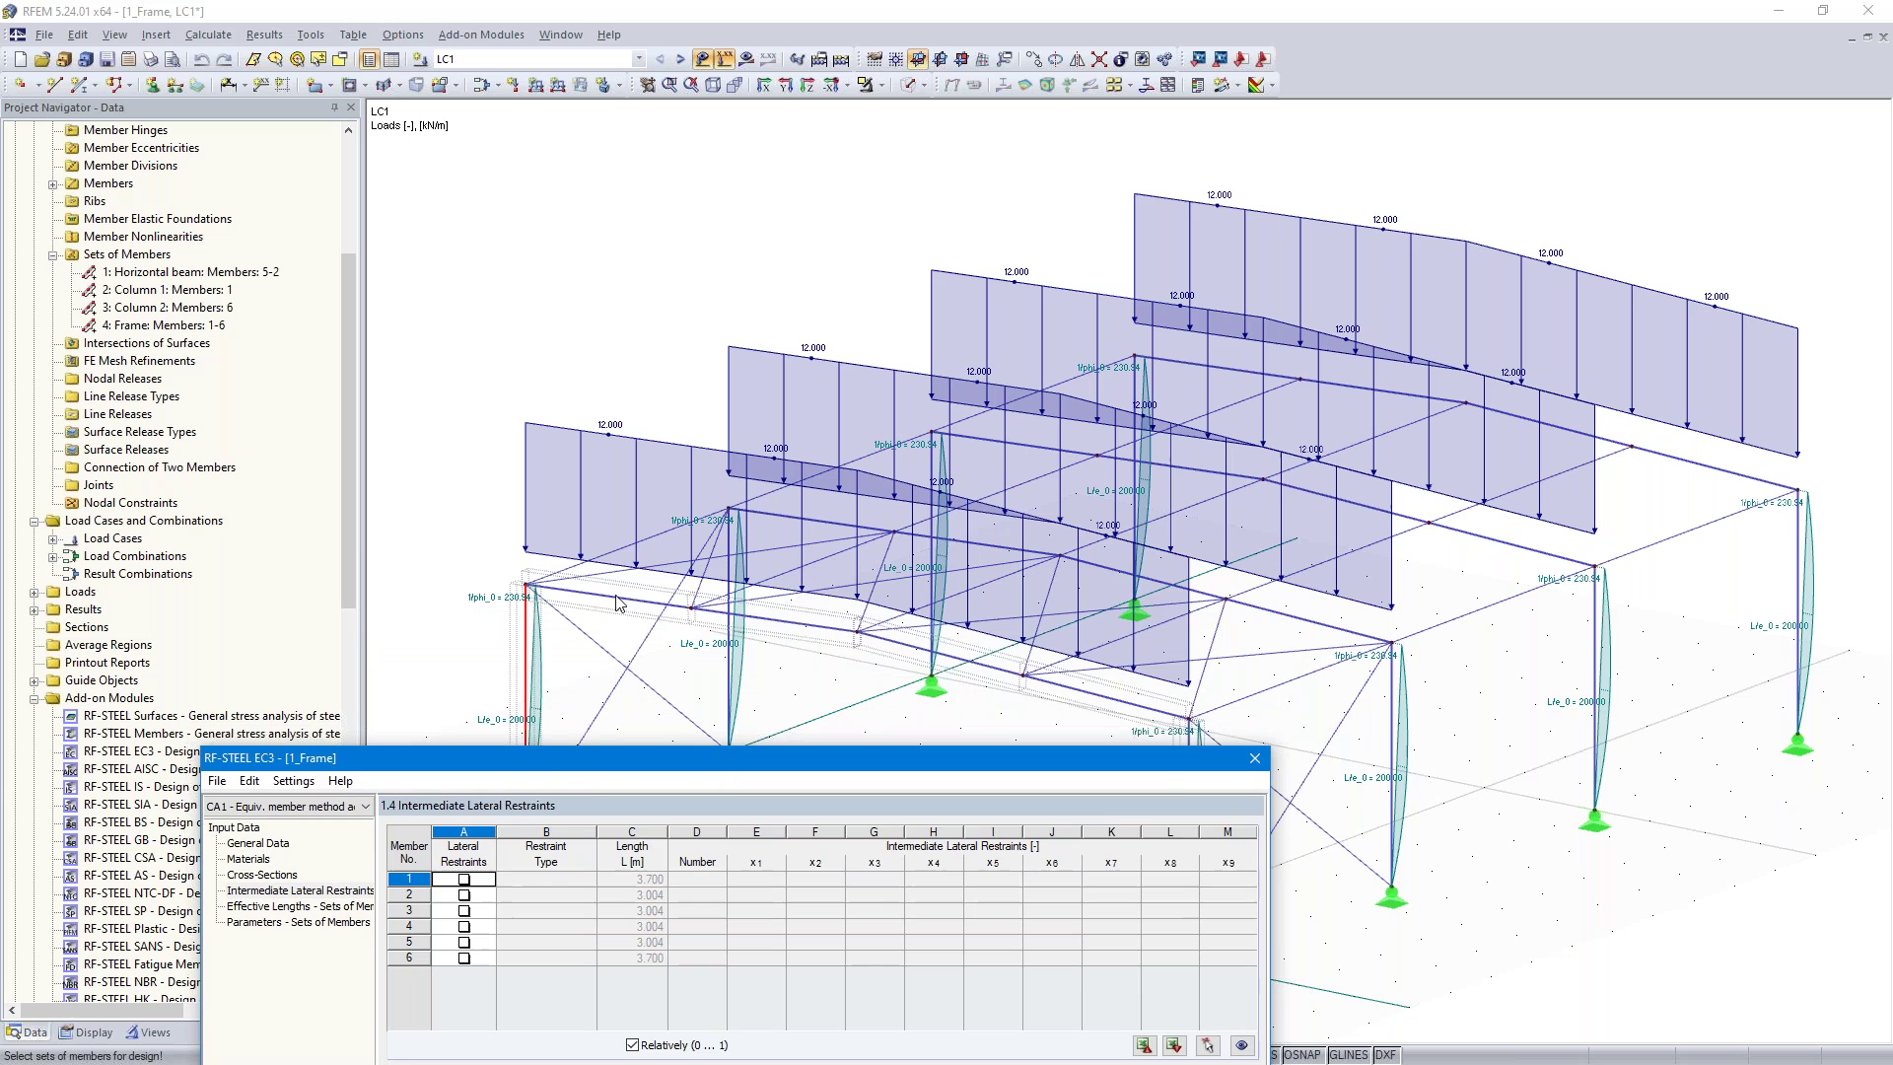
left_click(498, 895)
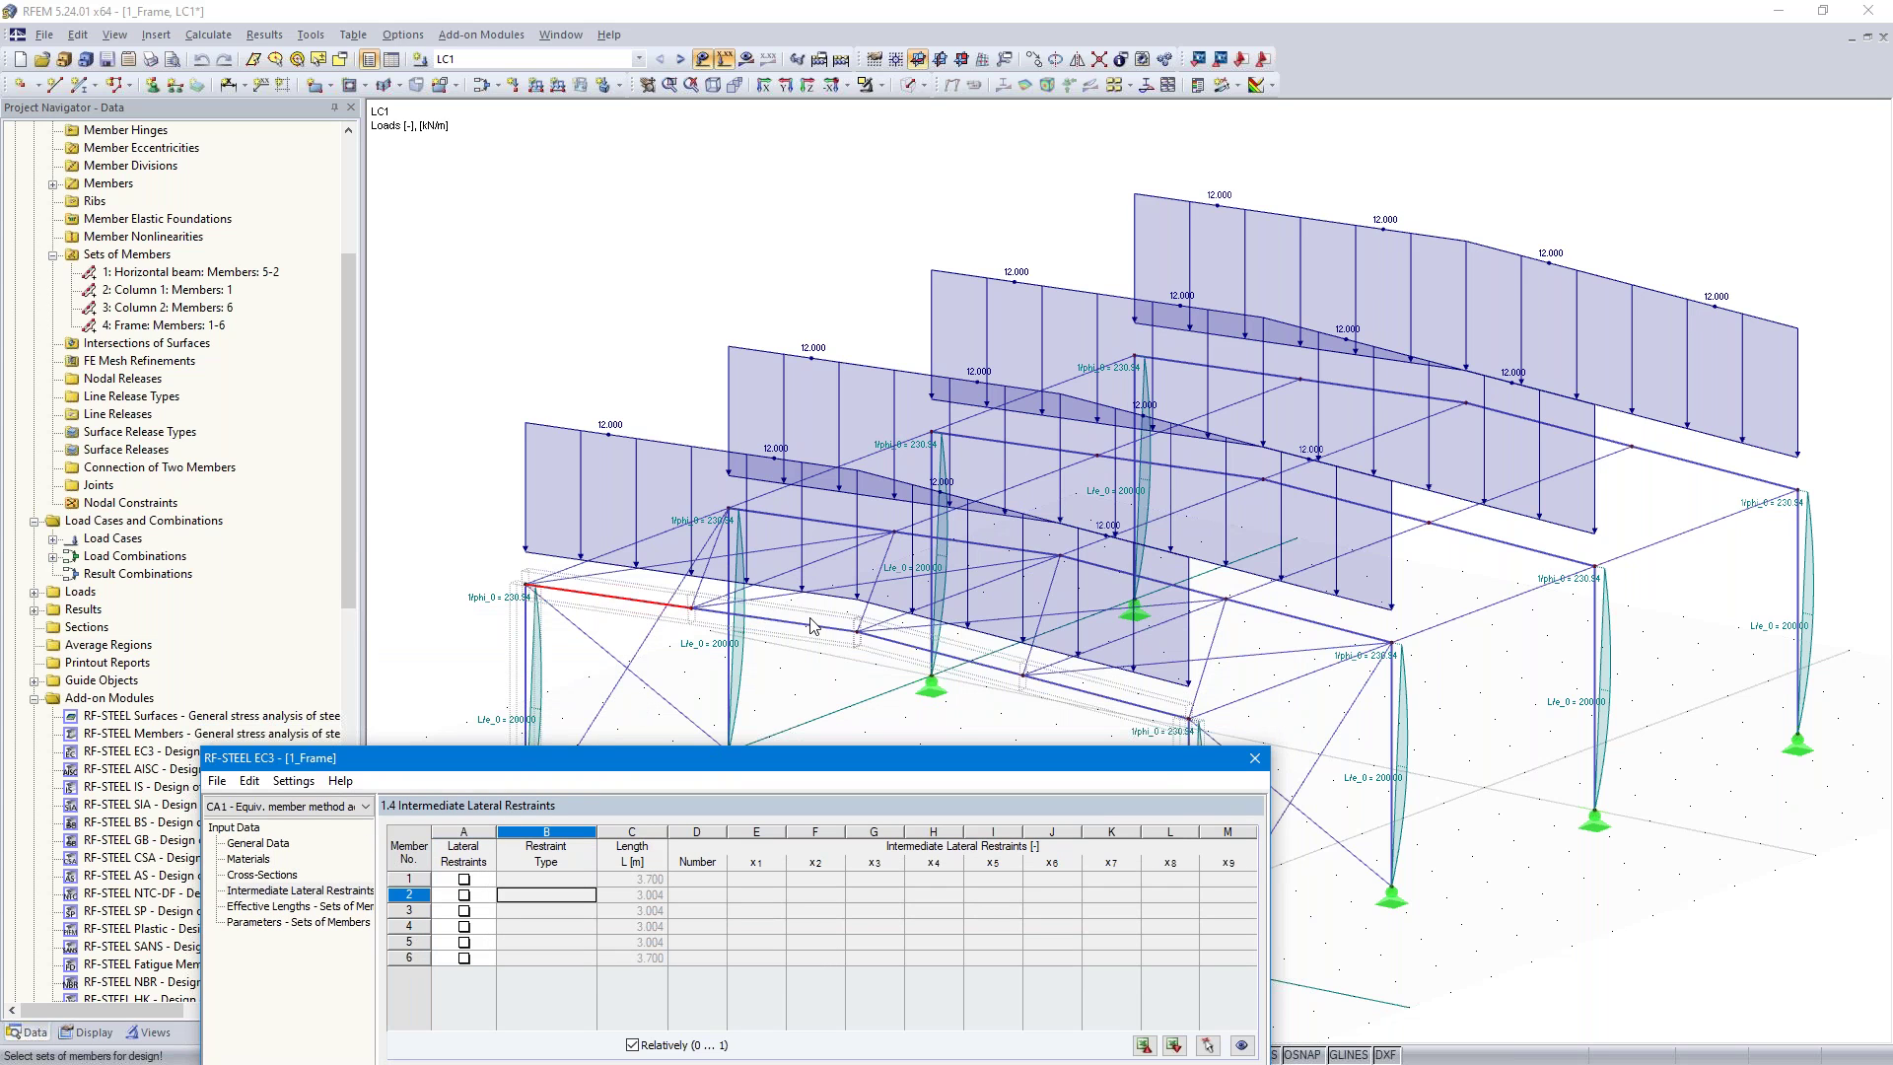
left_click(531, 909)
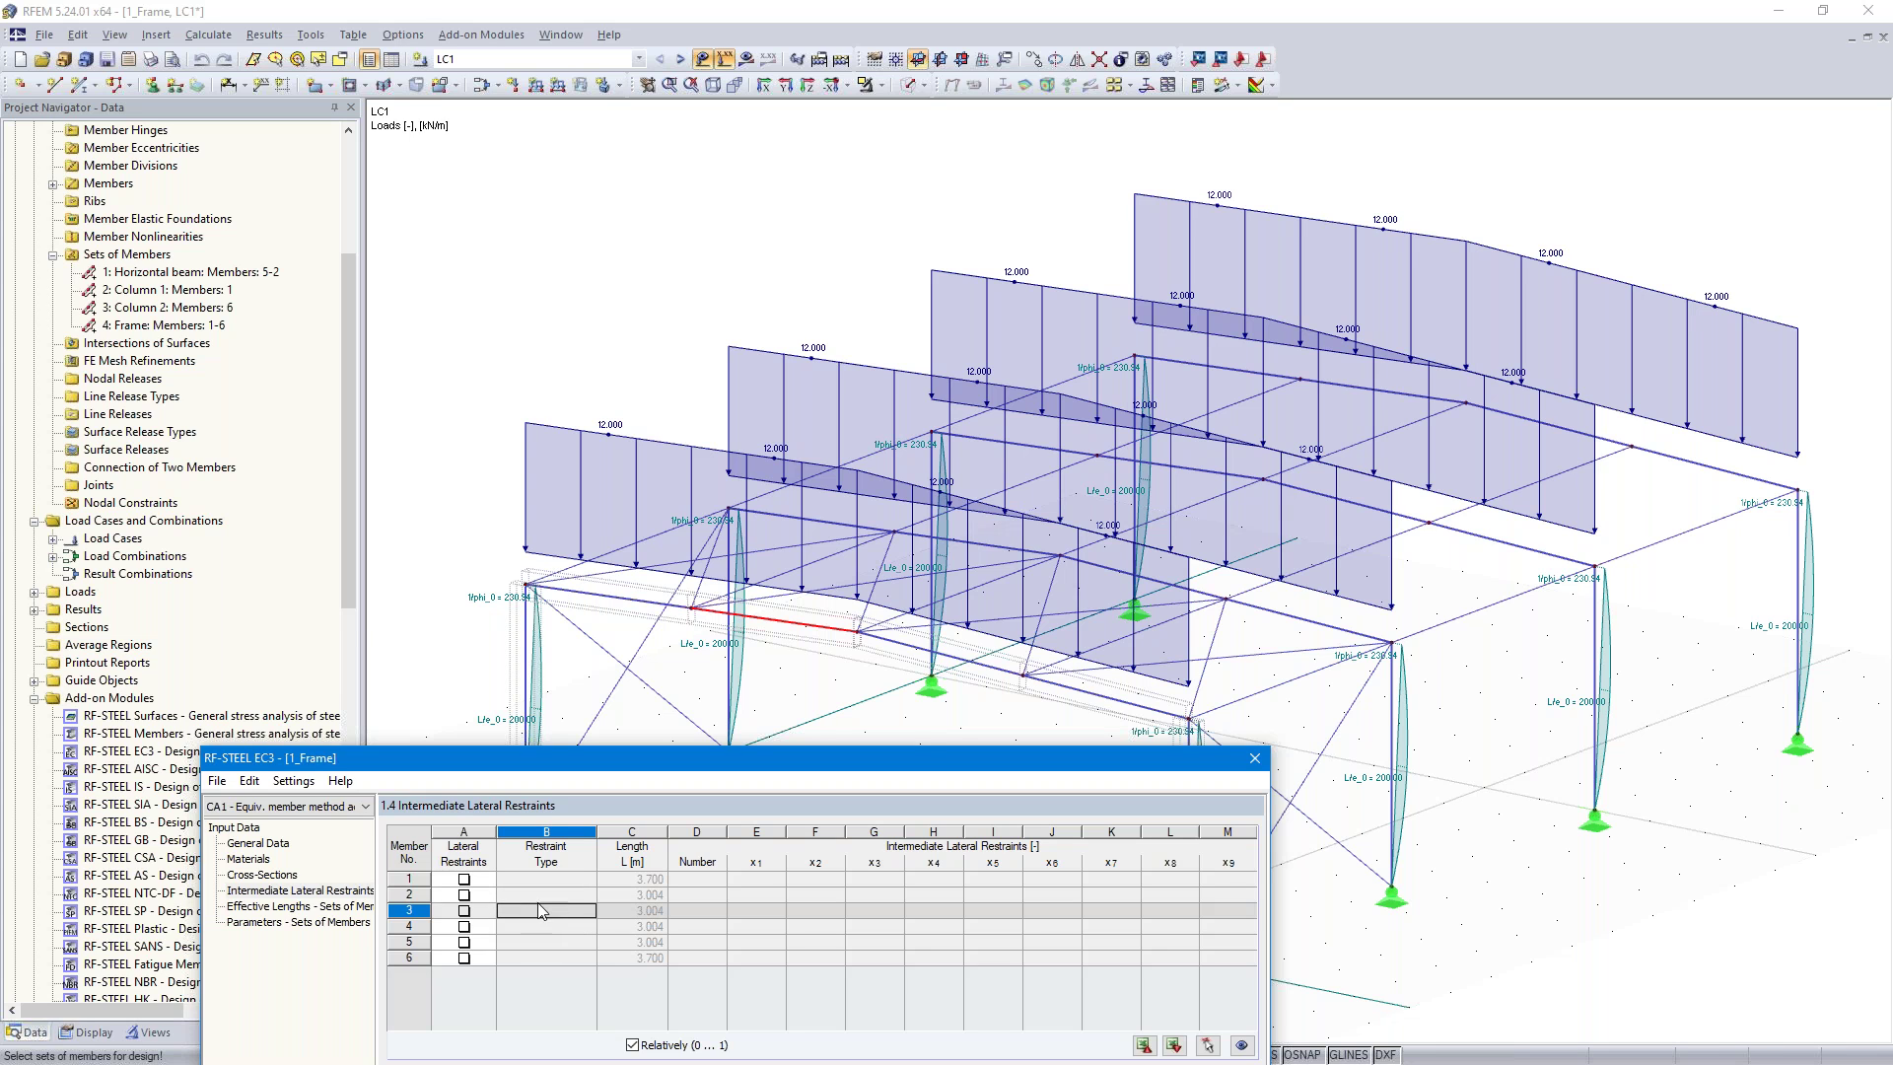
left_click(536, 927)
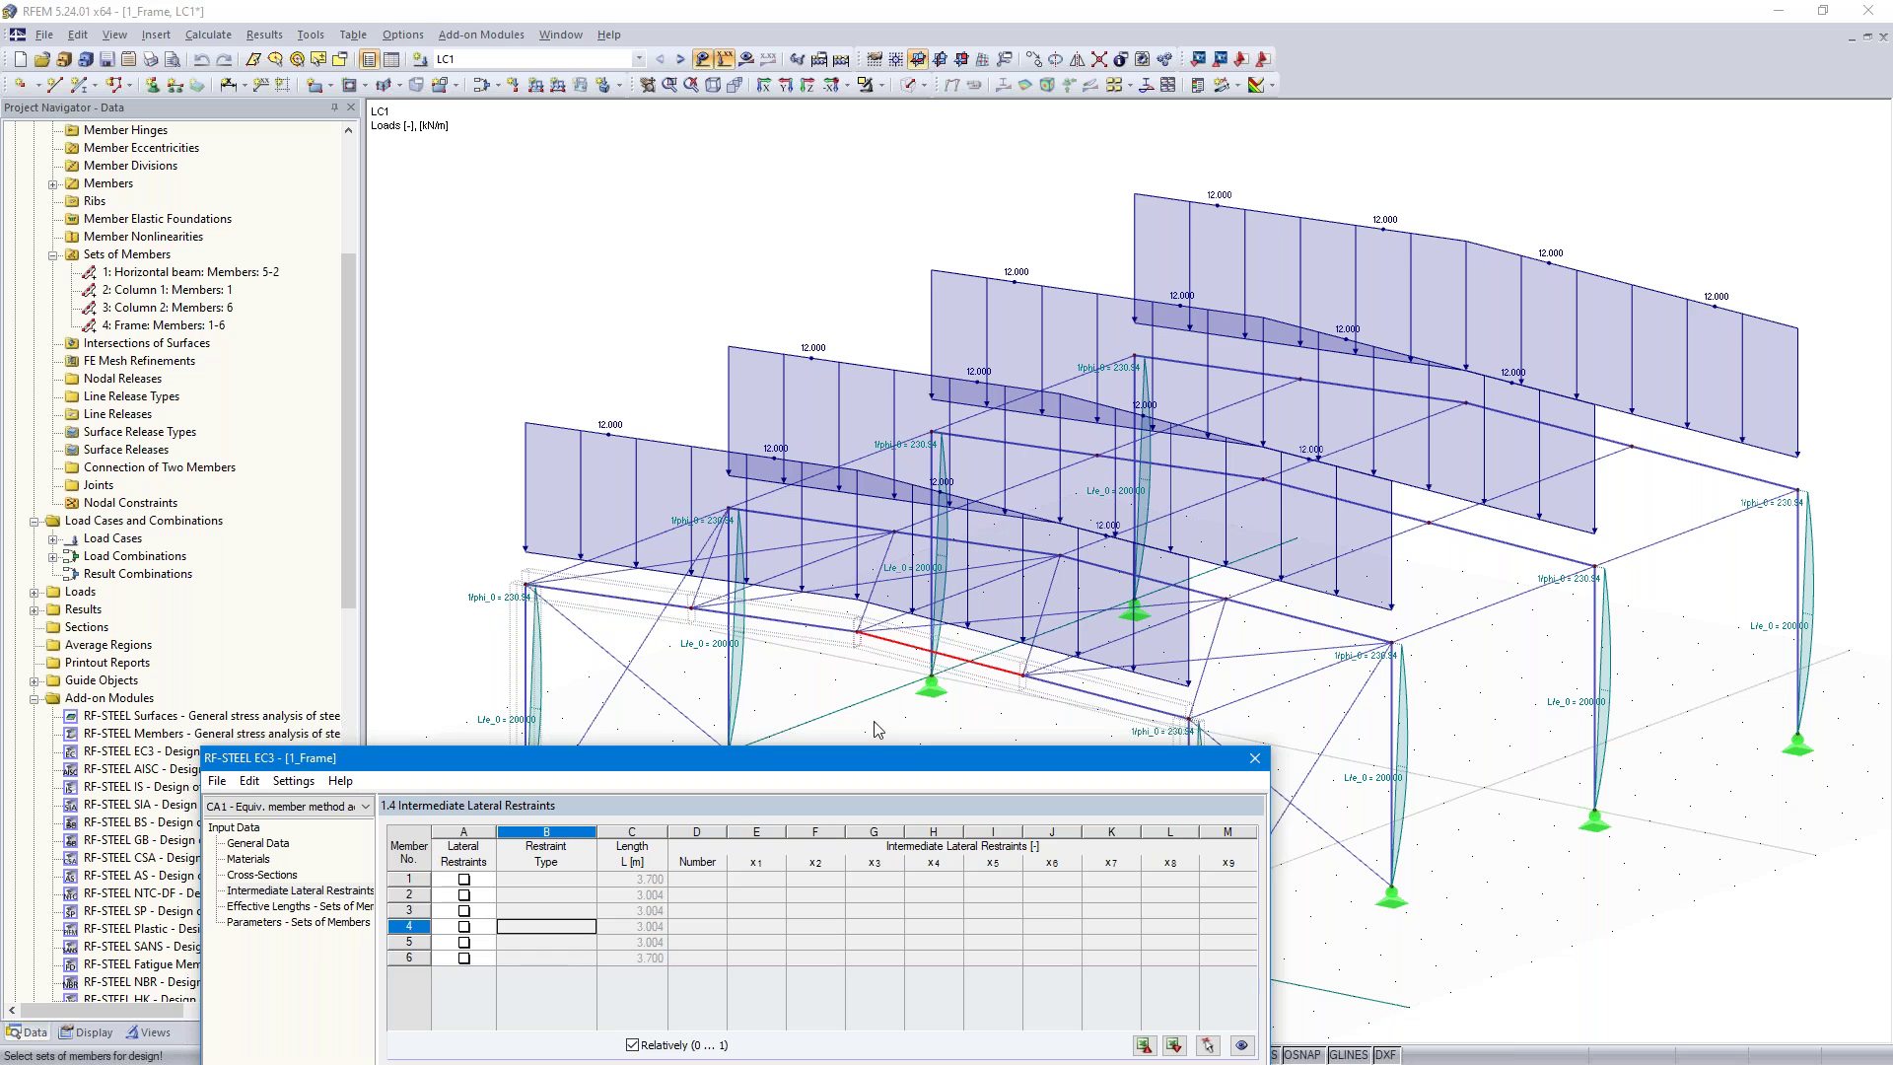
left_click_drag(750, 764, 992, 171)
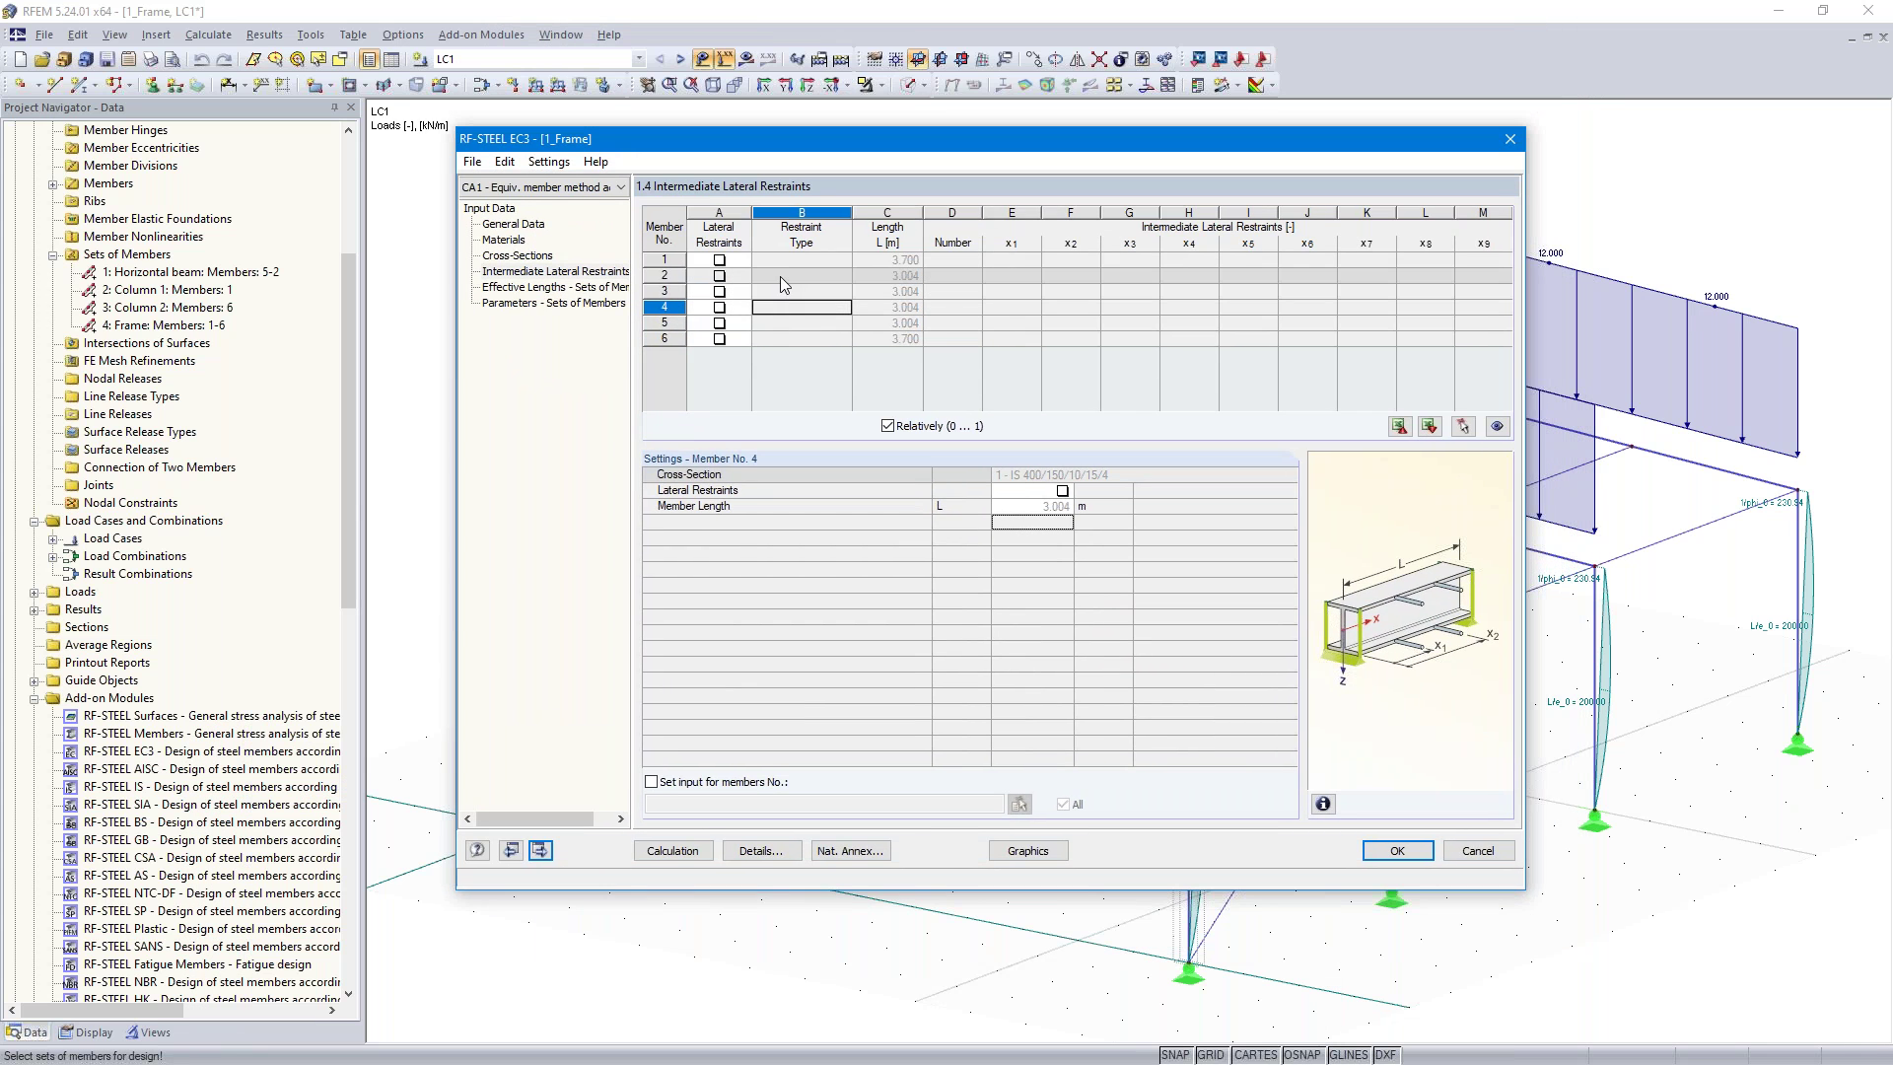
Apply the restraint input jointly to members 2-4 instead of all members and activate their lateral restraints
left_click(778, 276)
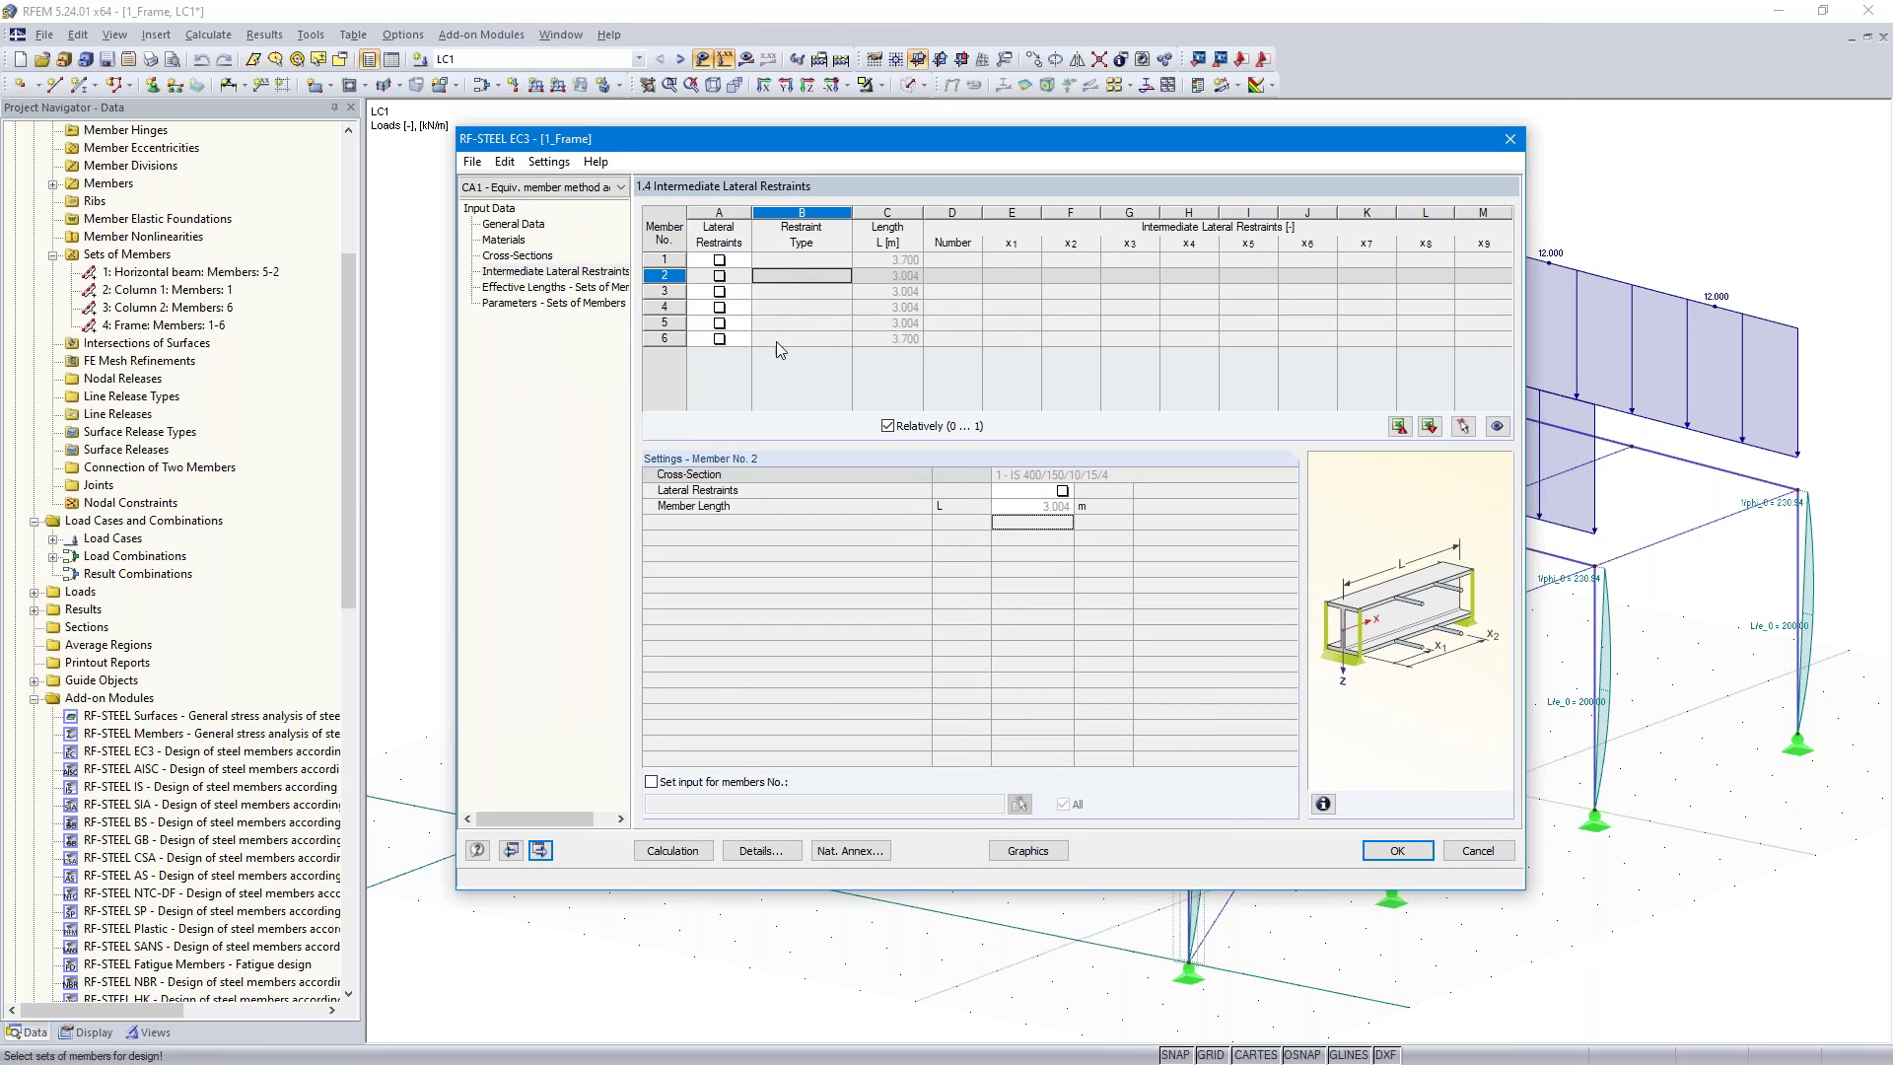
left_click(650, 783)
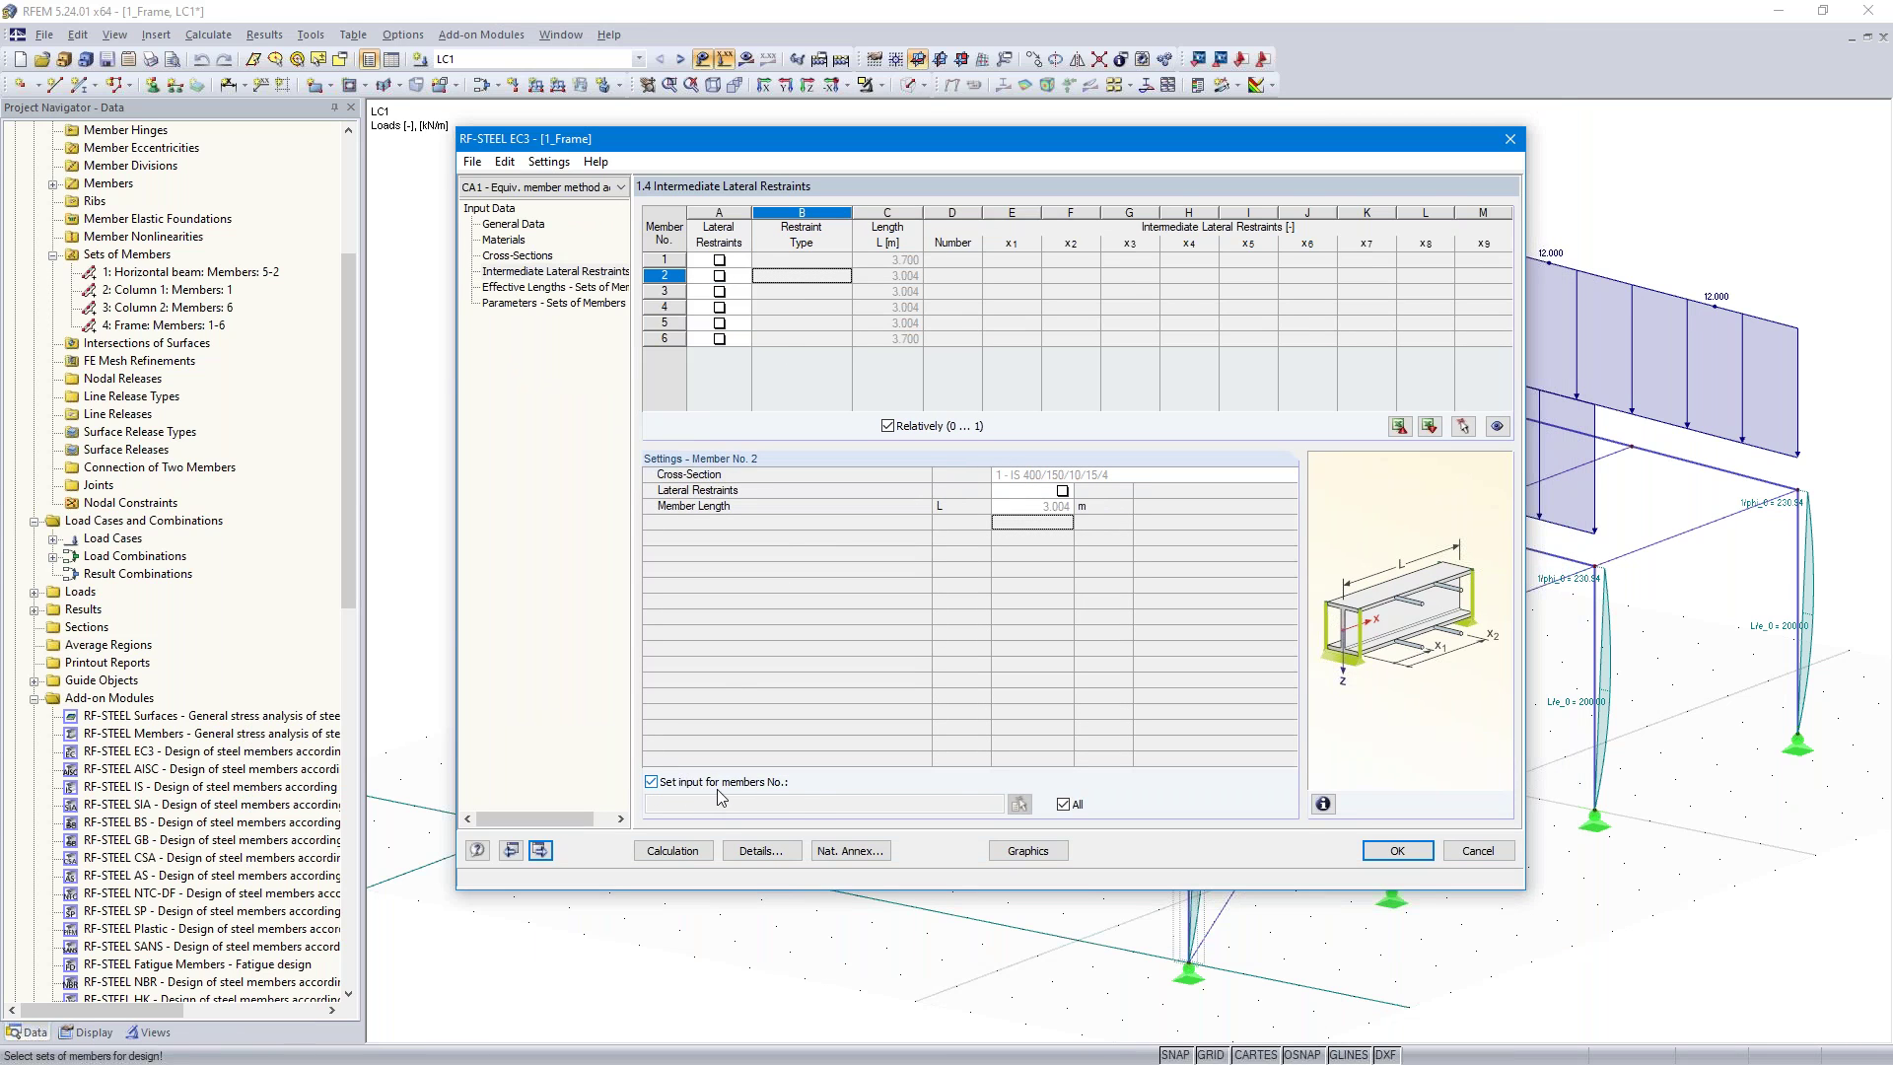
left_click(1063, 803)
left_click(696, 801)
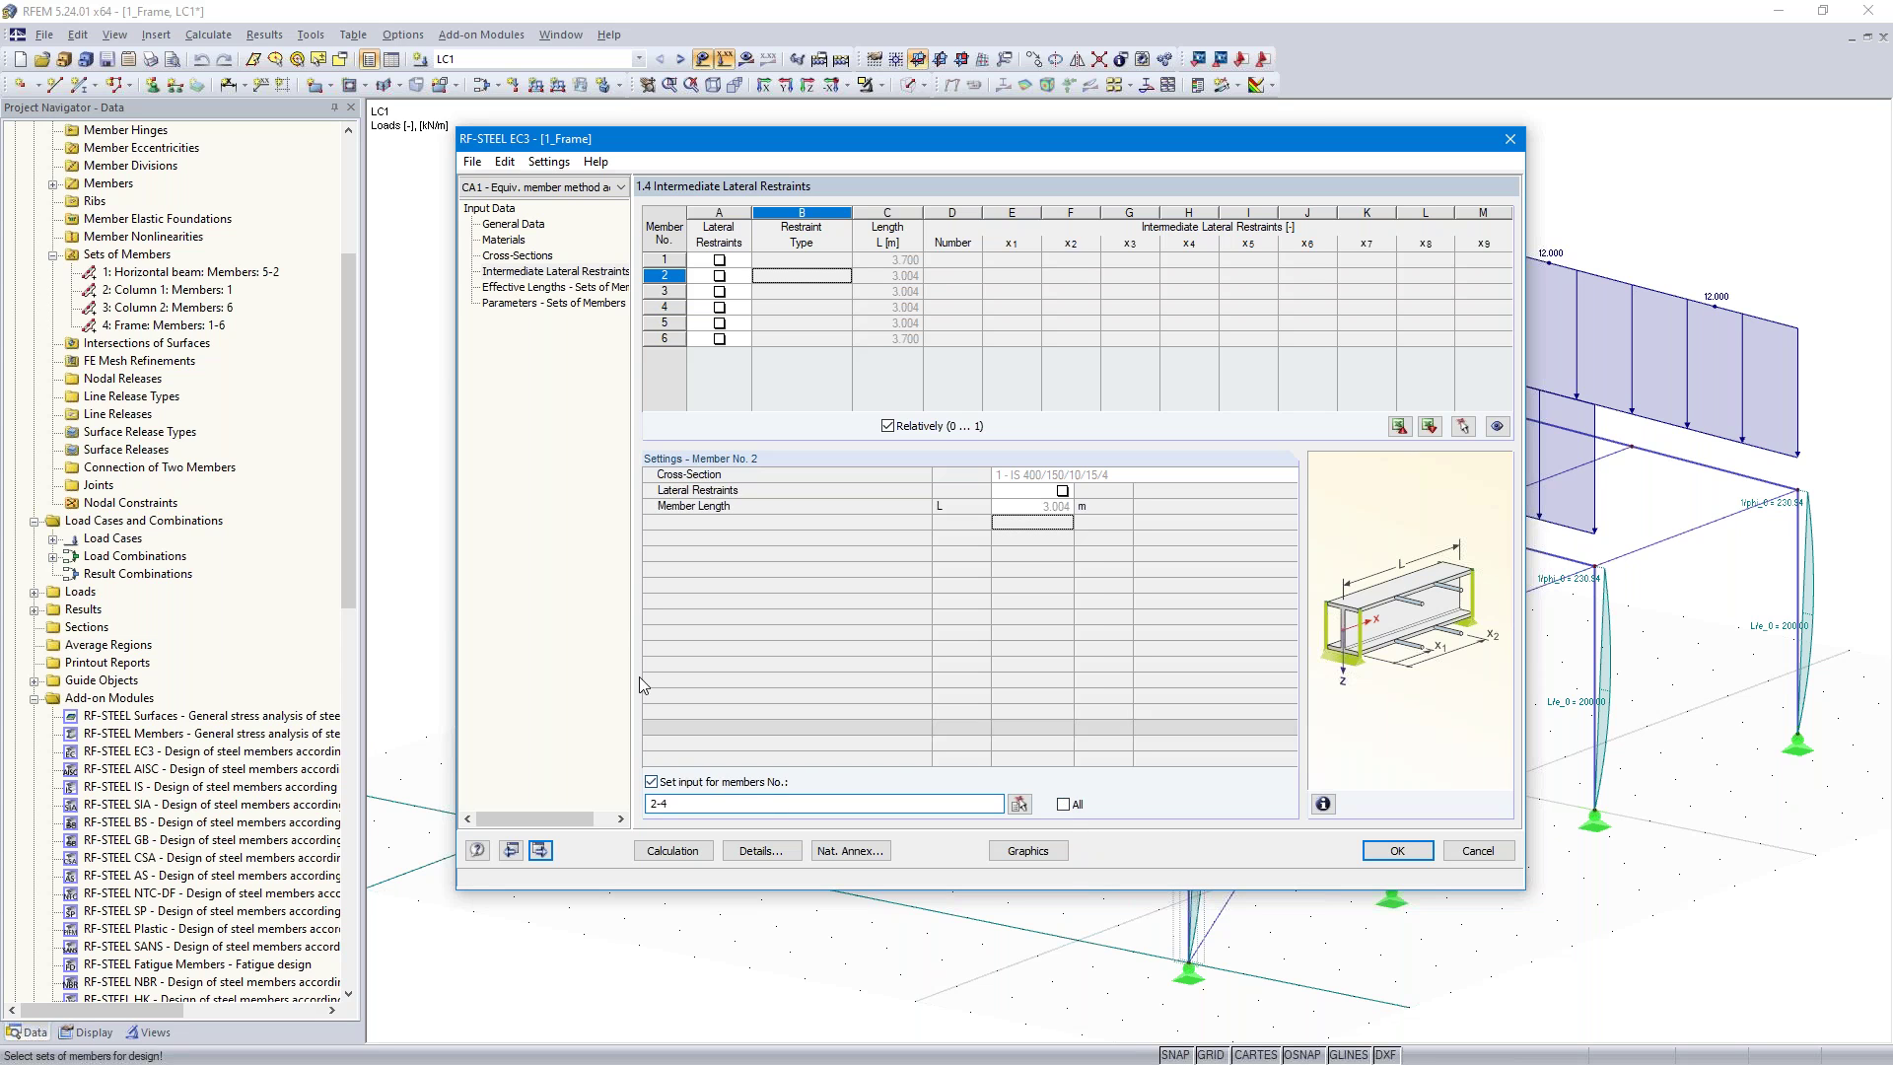
left_click(720, 276)
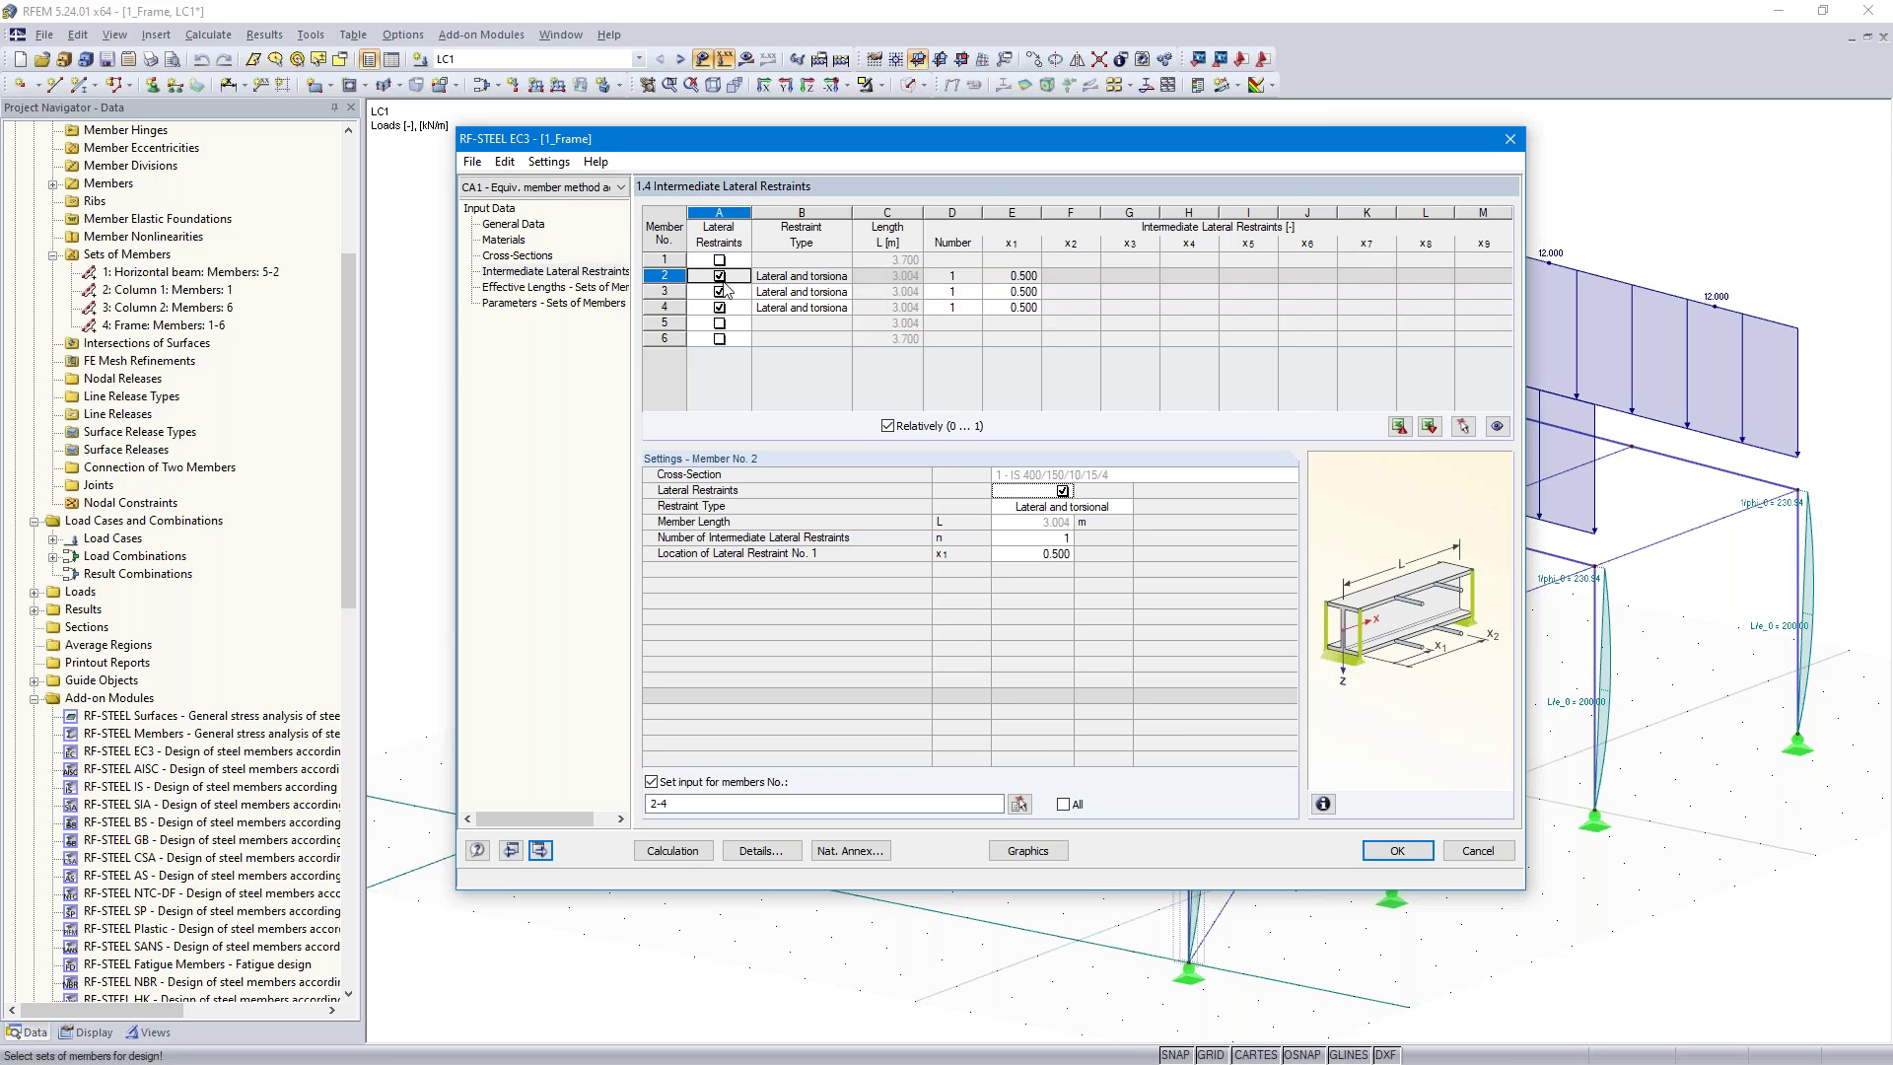
Set the relative location x1 of the intermediate restraint to 1.0 for members 2-4
left_click(1012, 276)
type("1.0")
key("Return")
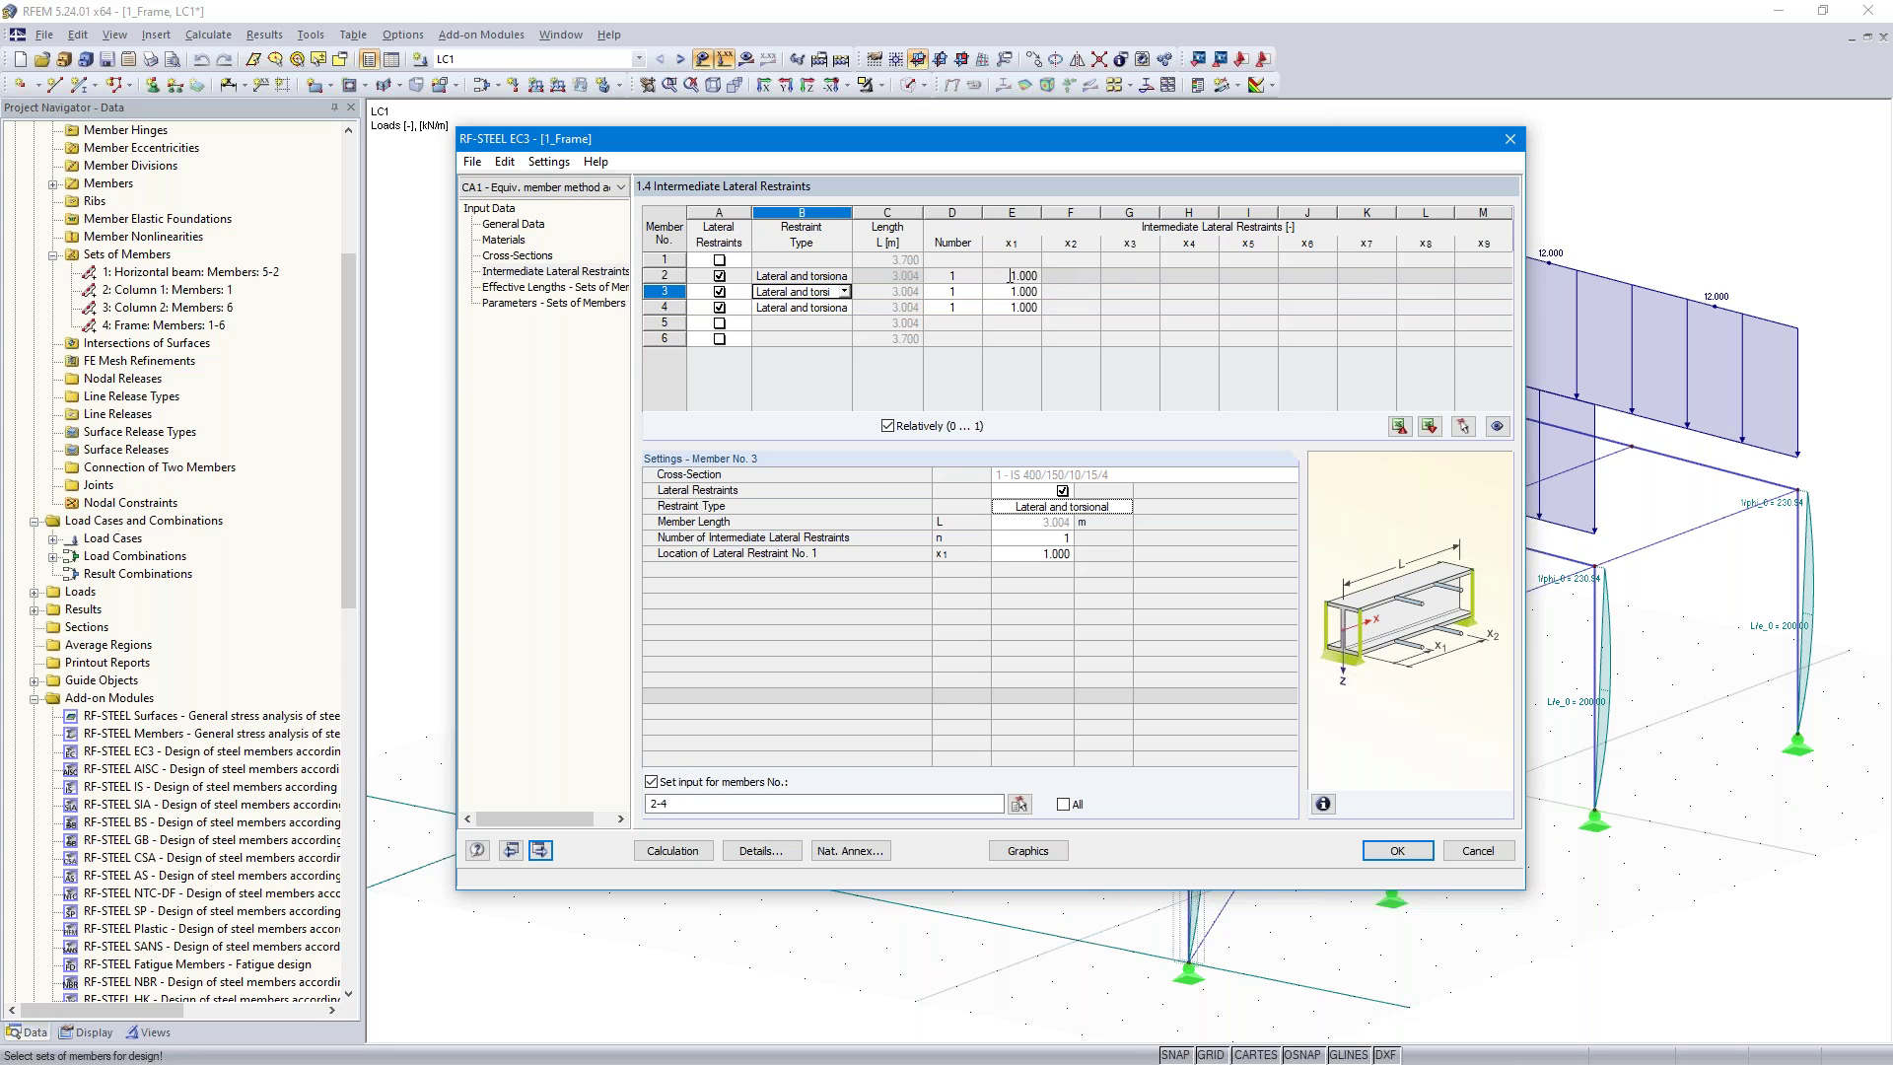
Set the restraint type of members 2-4 to User-Defined and deactivate the restraint about x
left_click(843, 279)
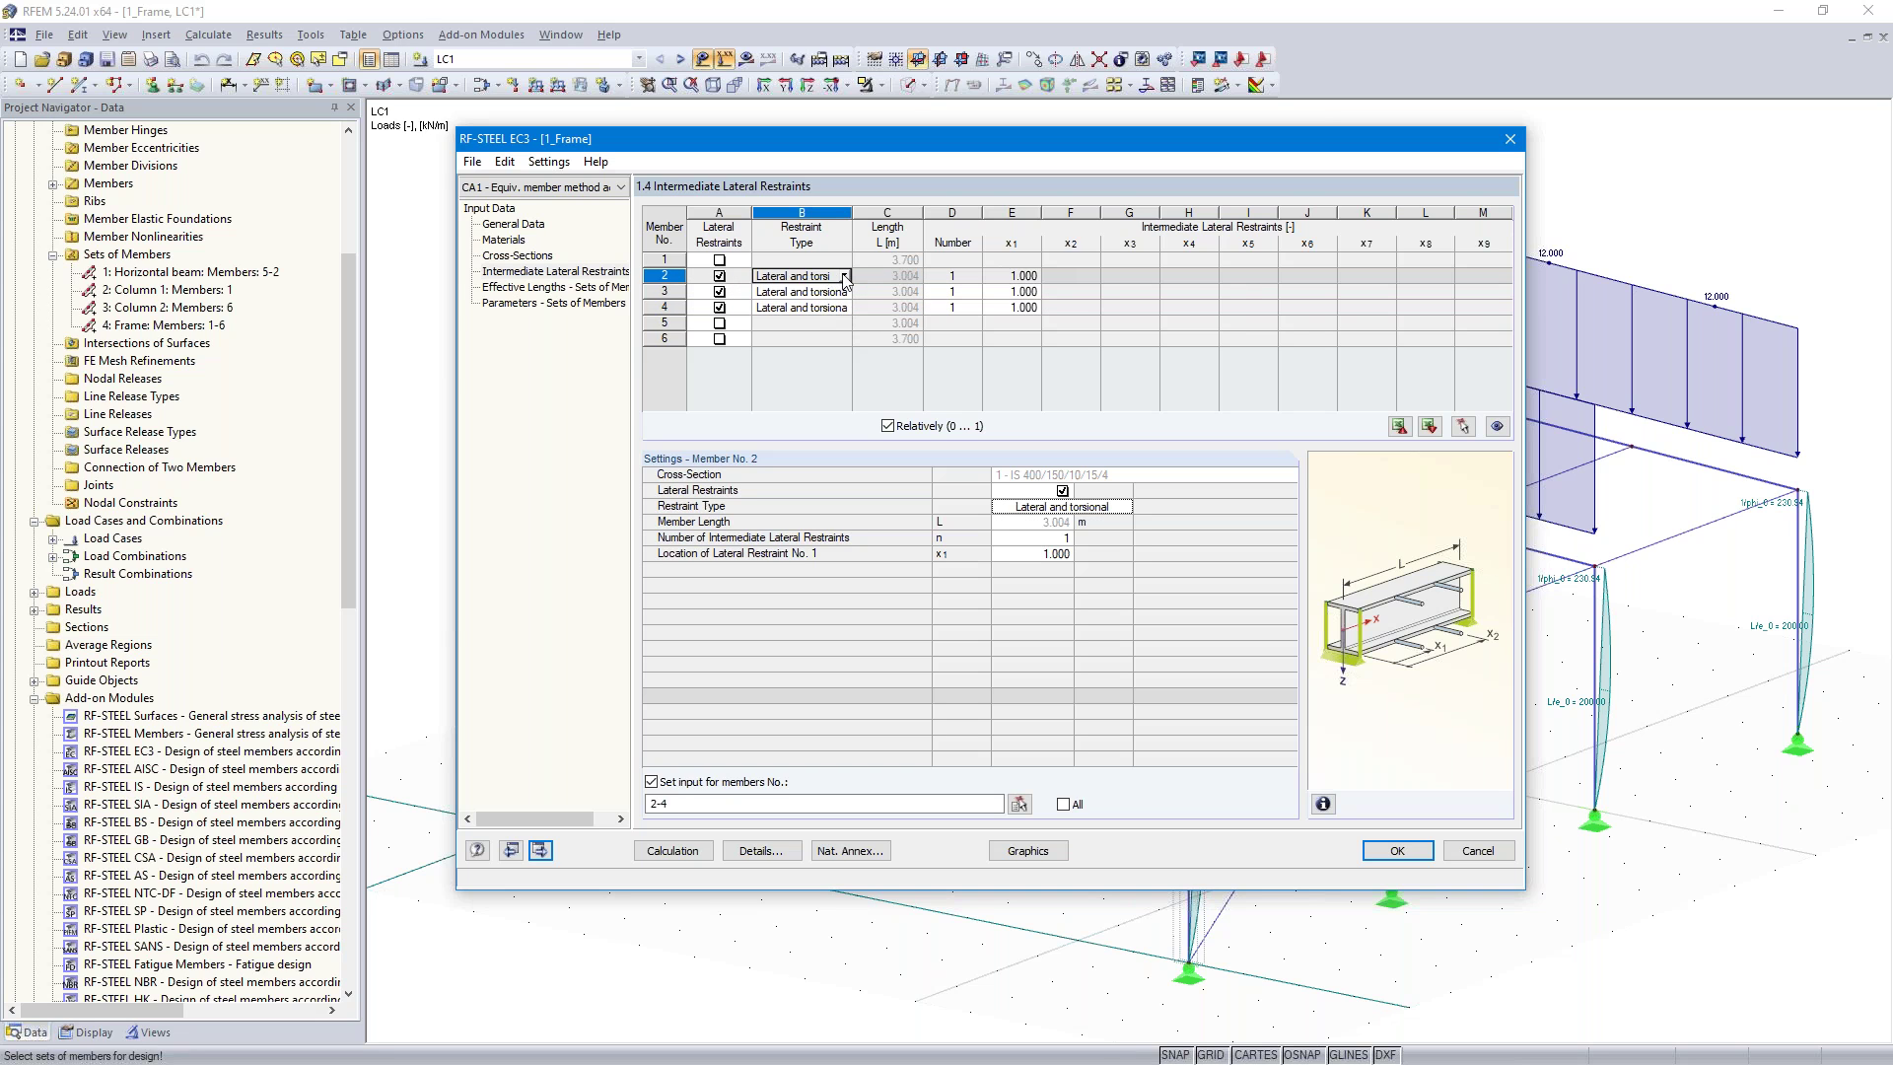
left_click(845, 276)
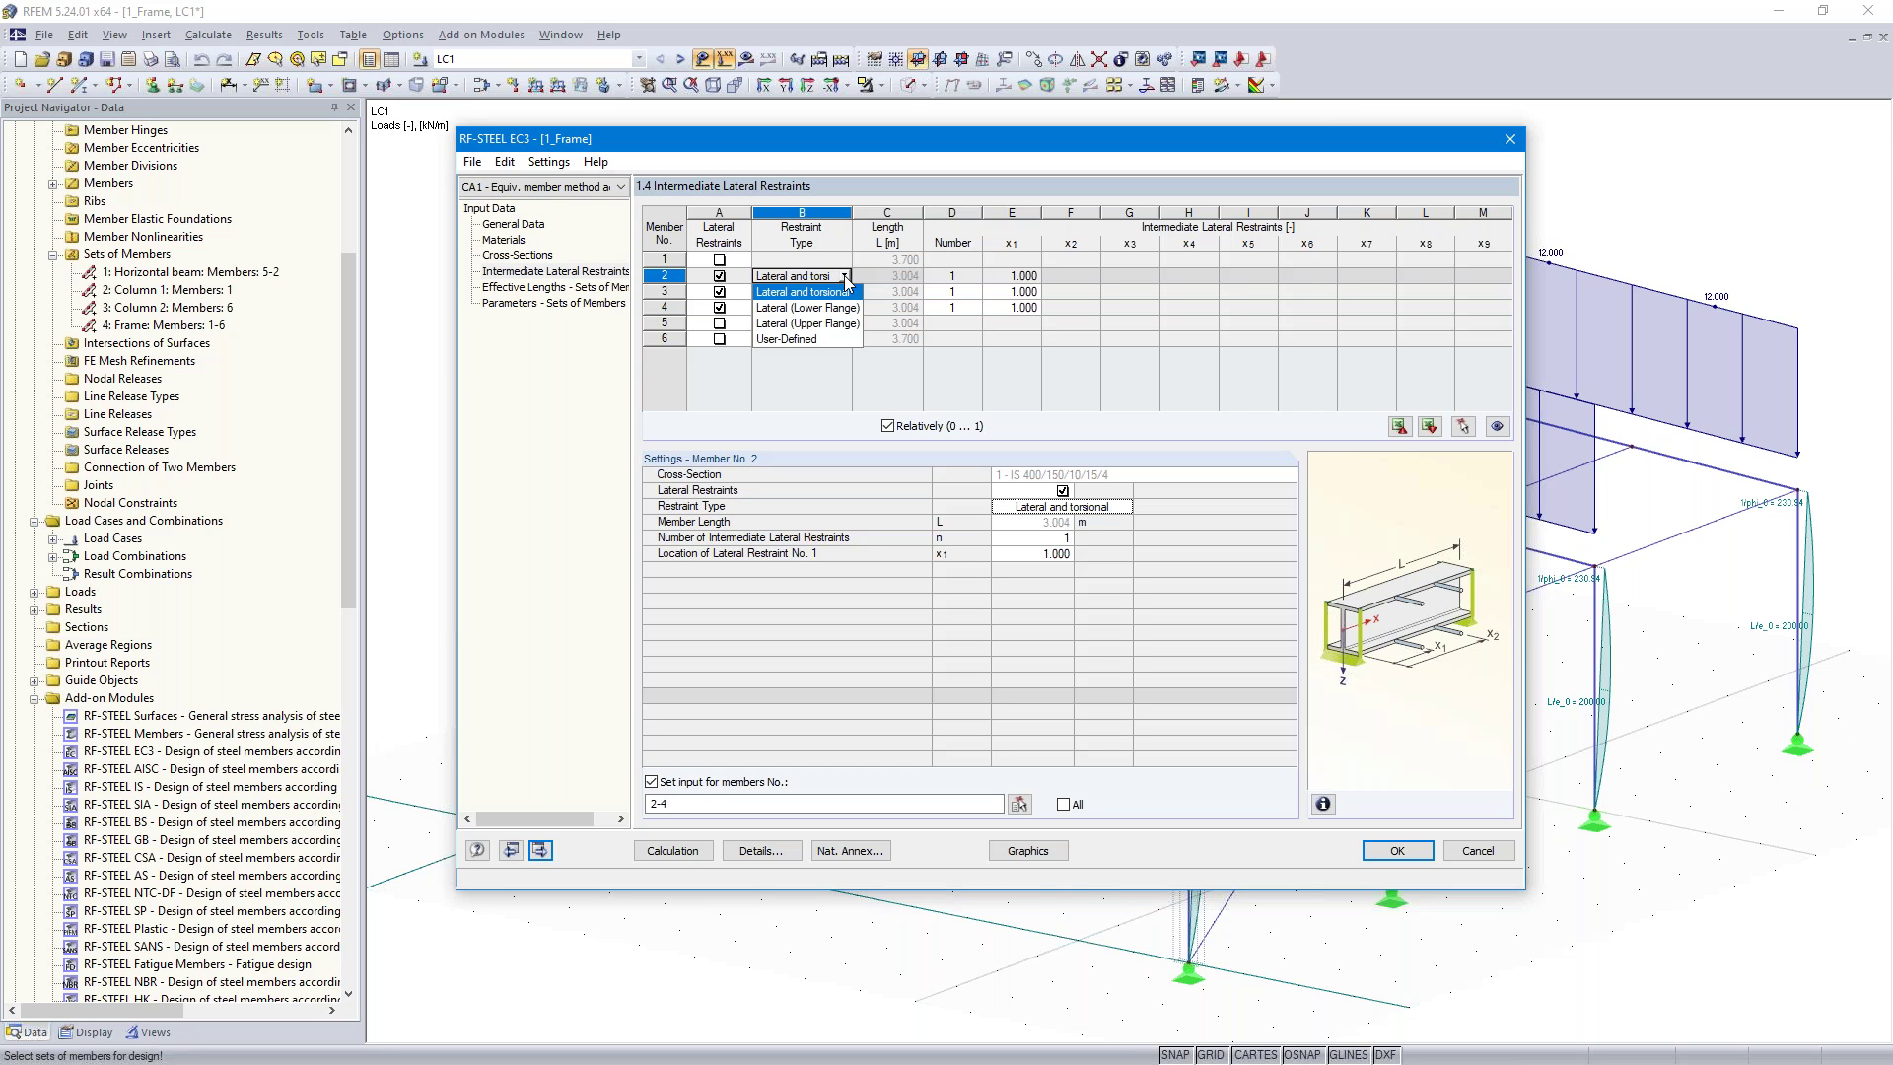
left_click(814, 340)
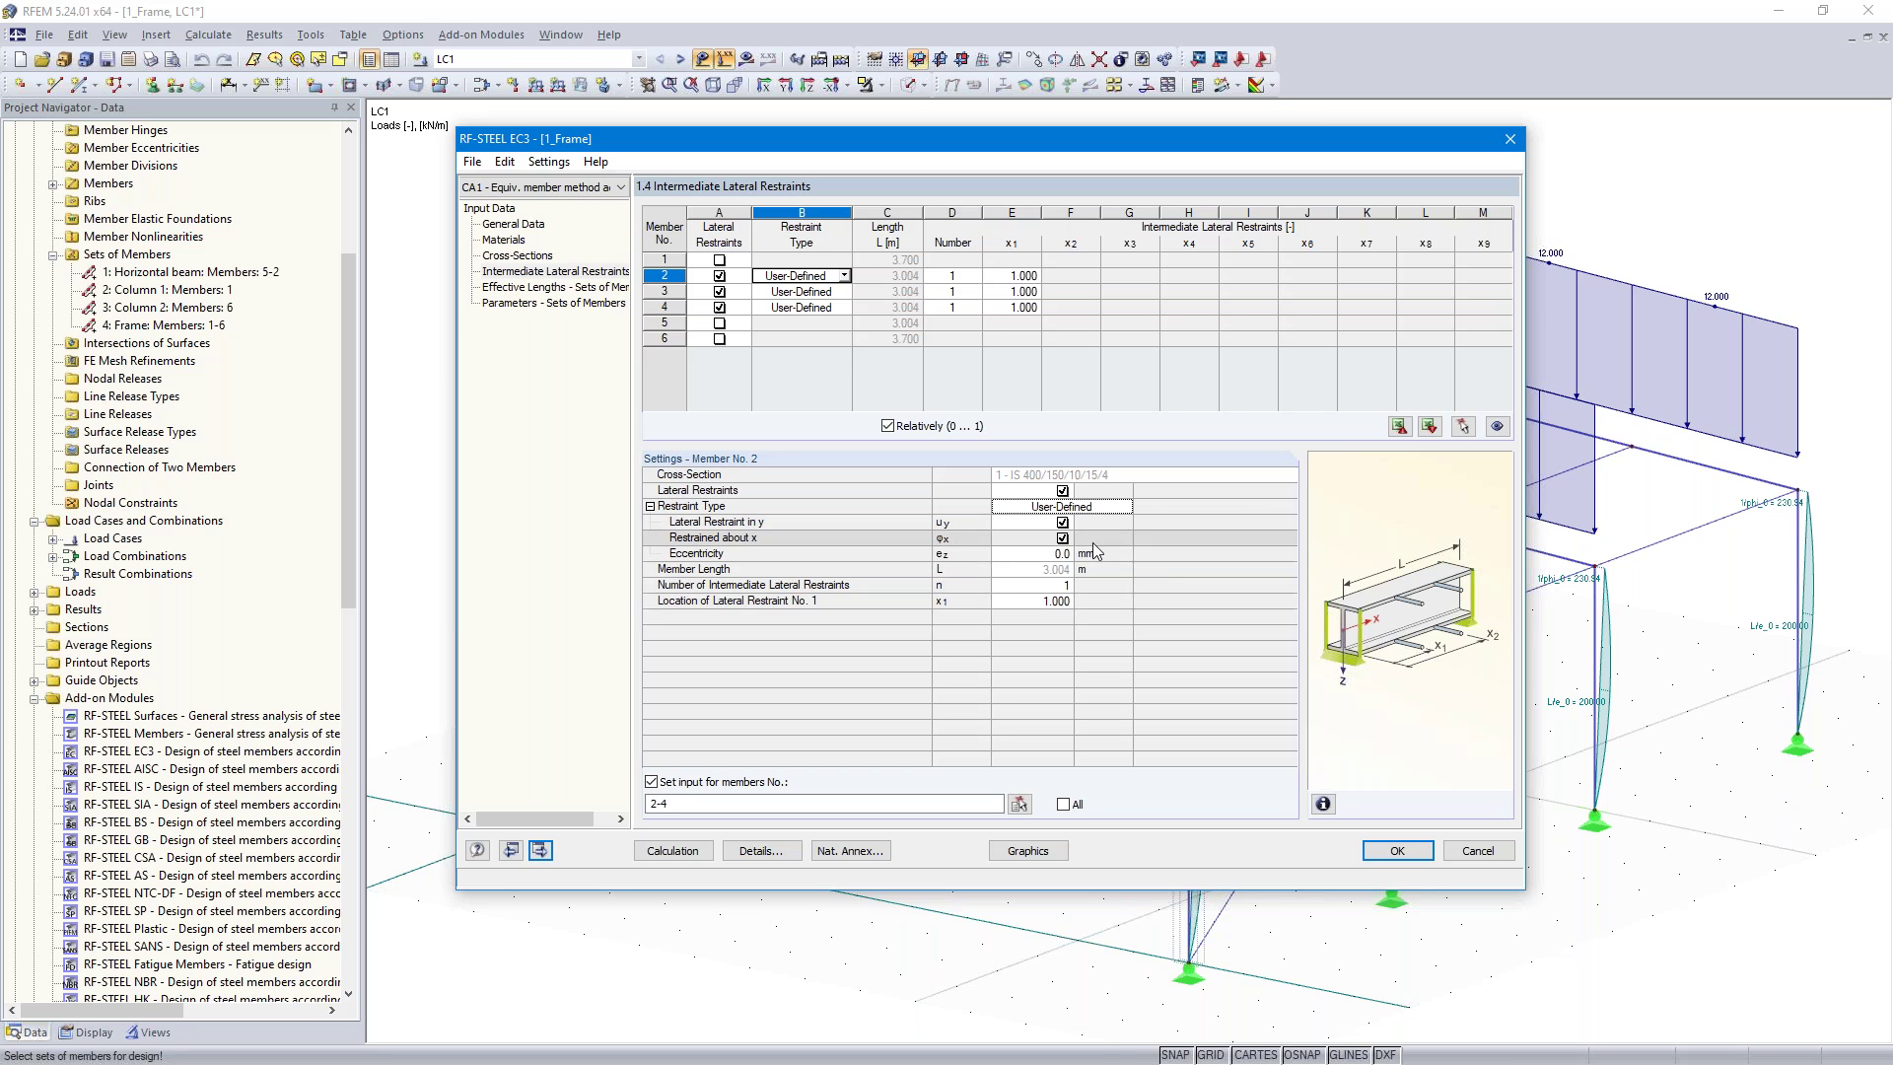
left_click(1060, 538)
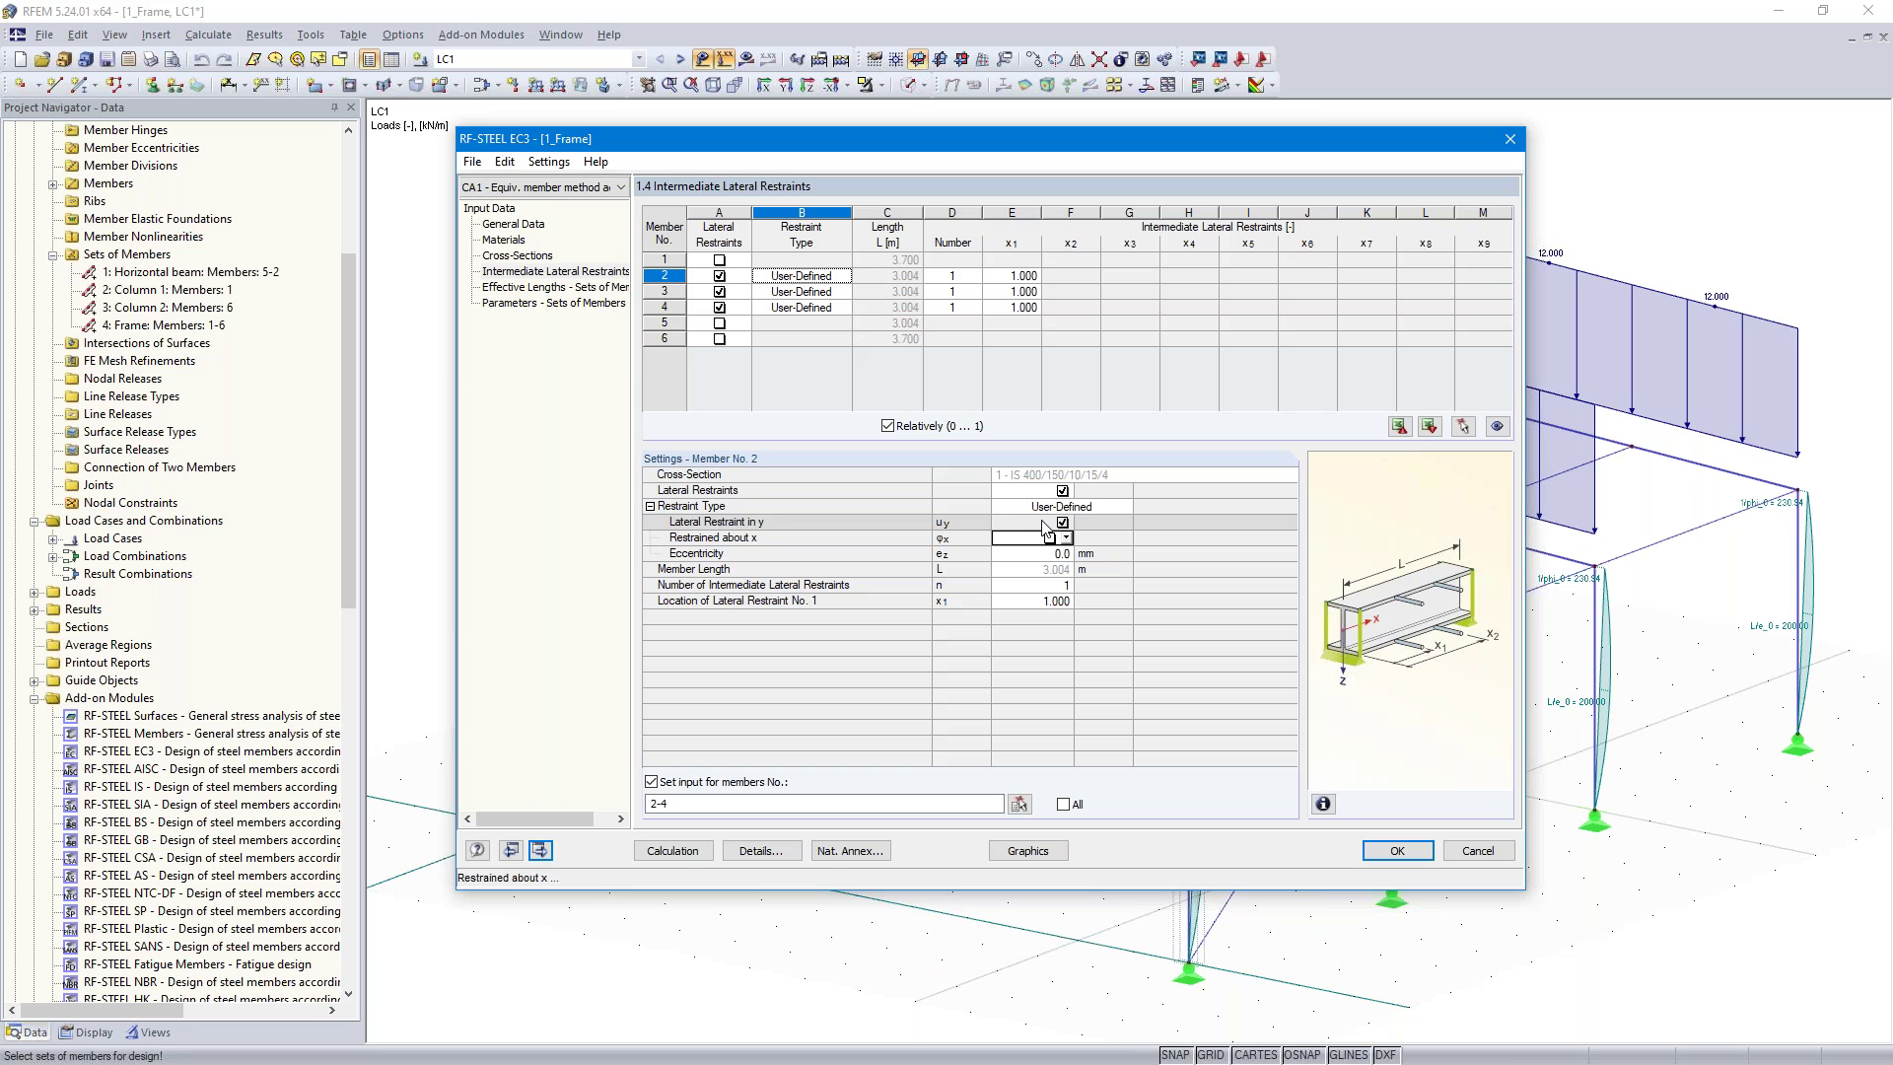
Set the restraint eccentricity ez to -100 mm for members 2-4 and check the settings of members 3 and 4
left_click(1047, 554)
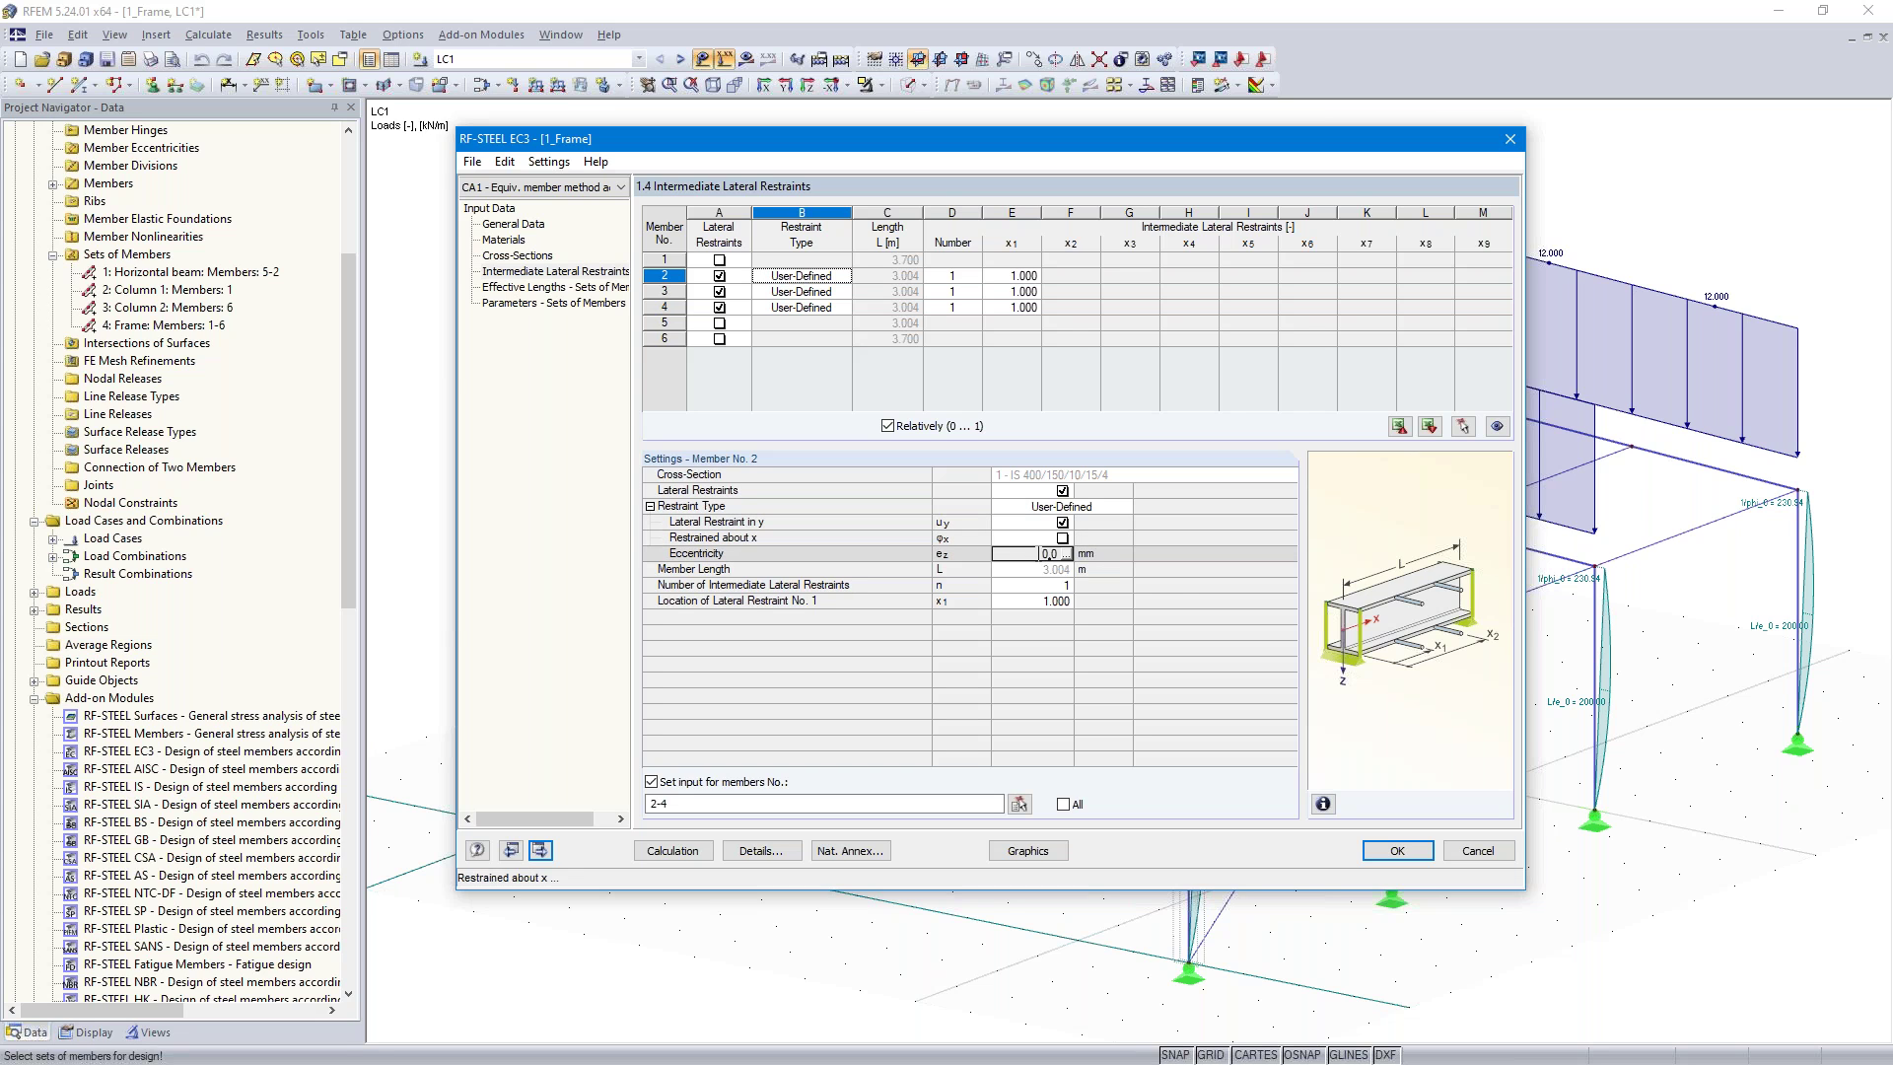
type("-10")
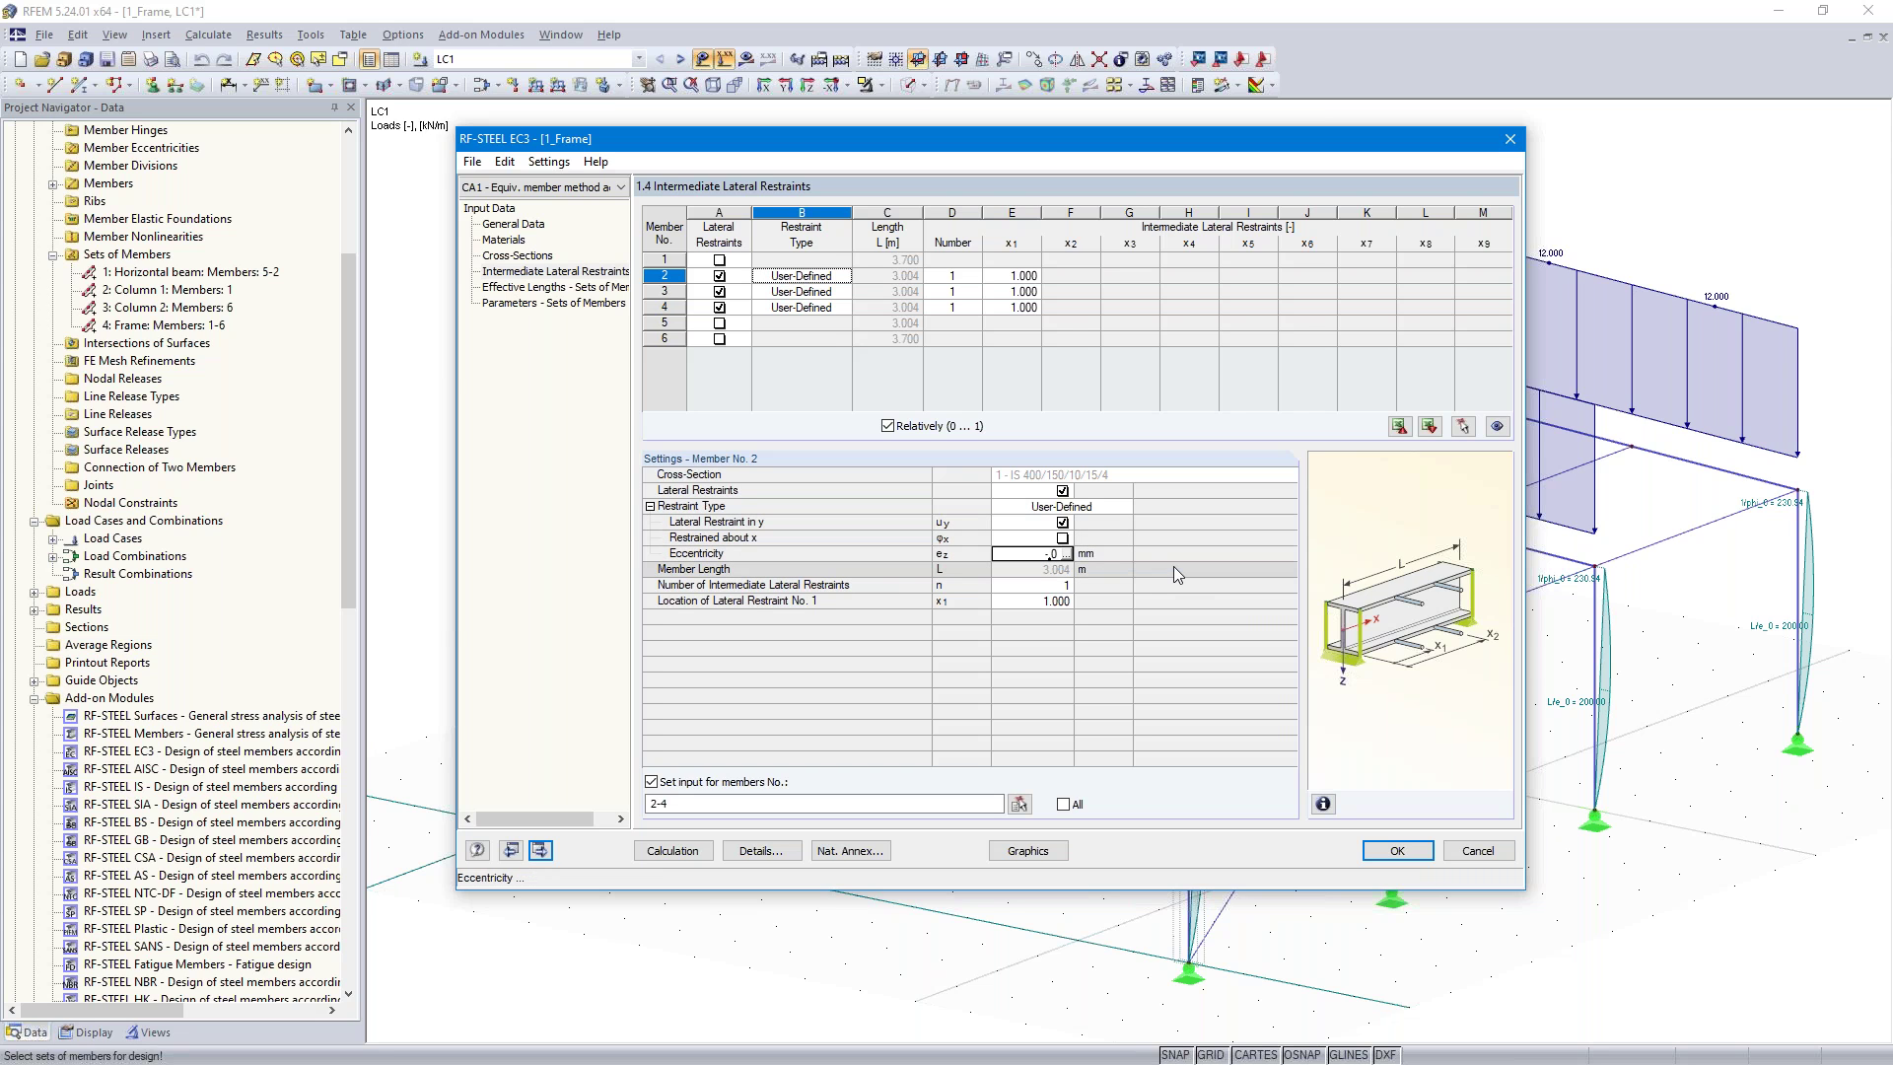
type("0")
key("Return")
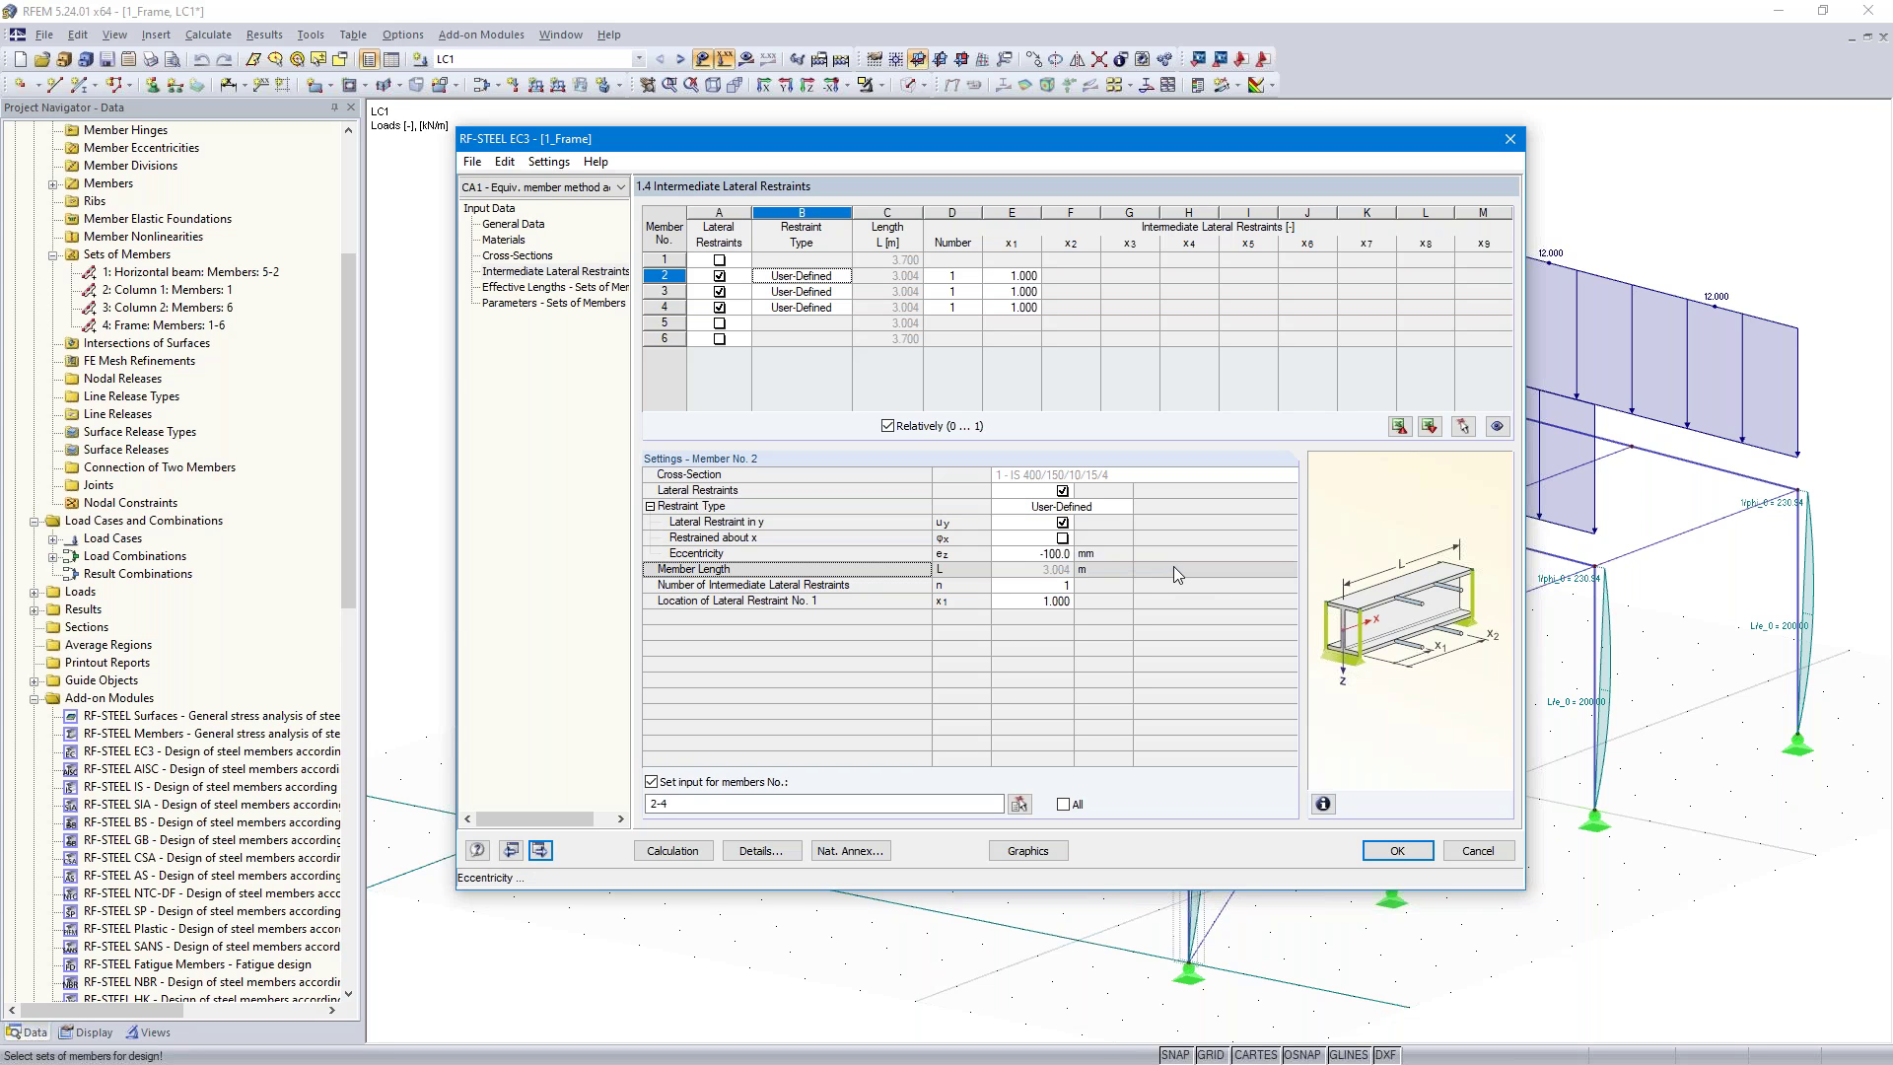
left_click(1006, 292)
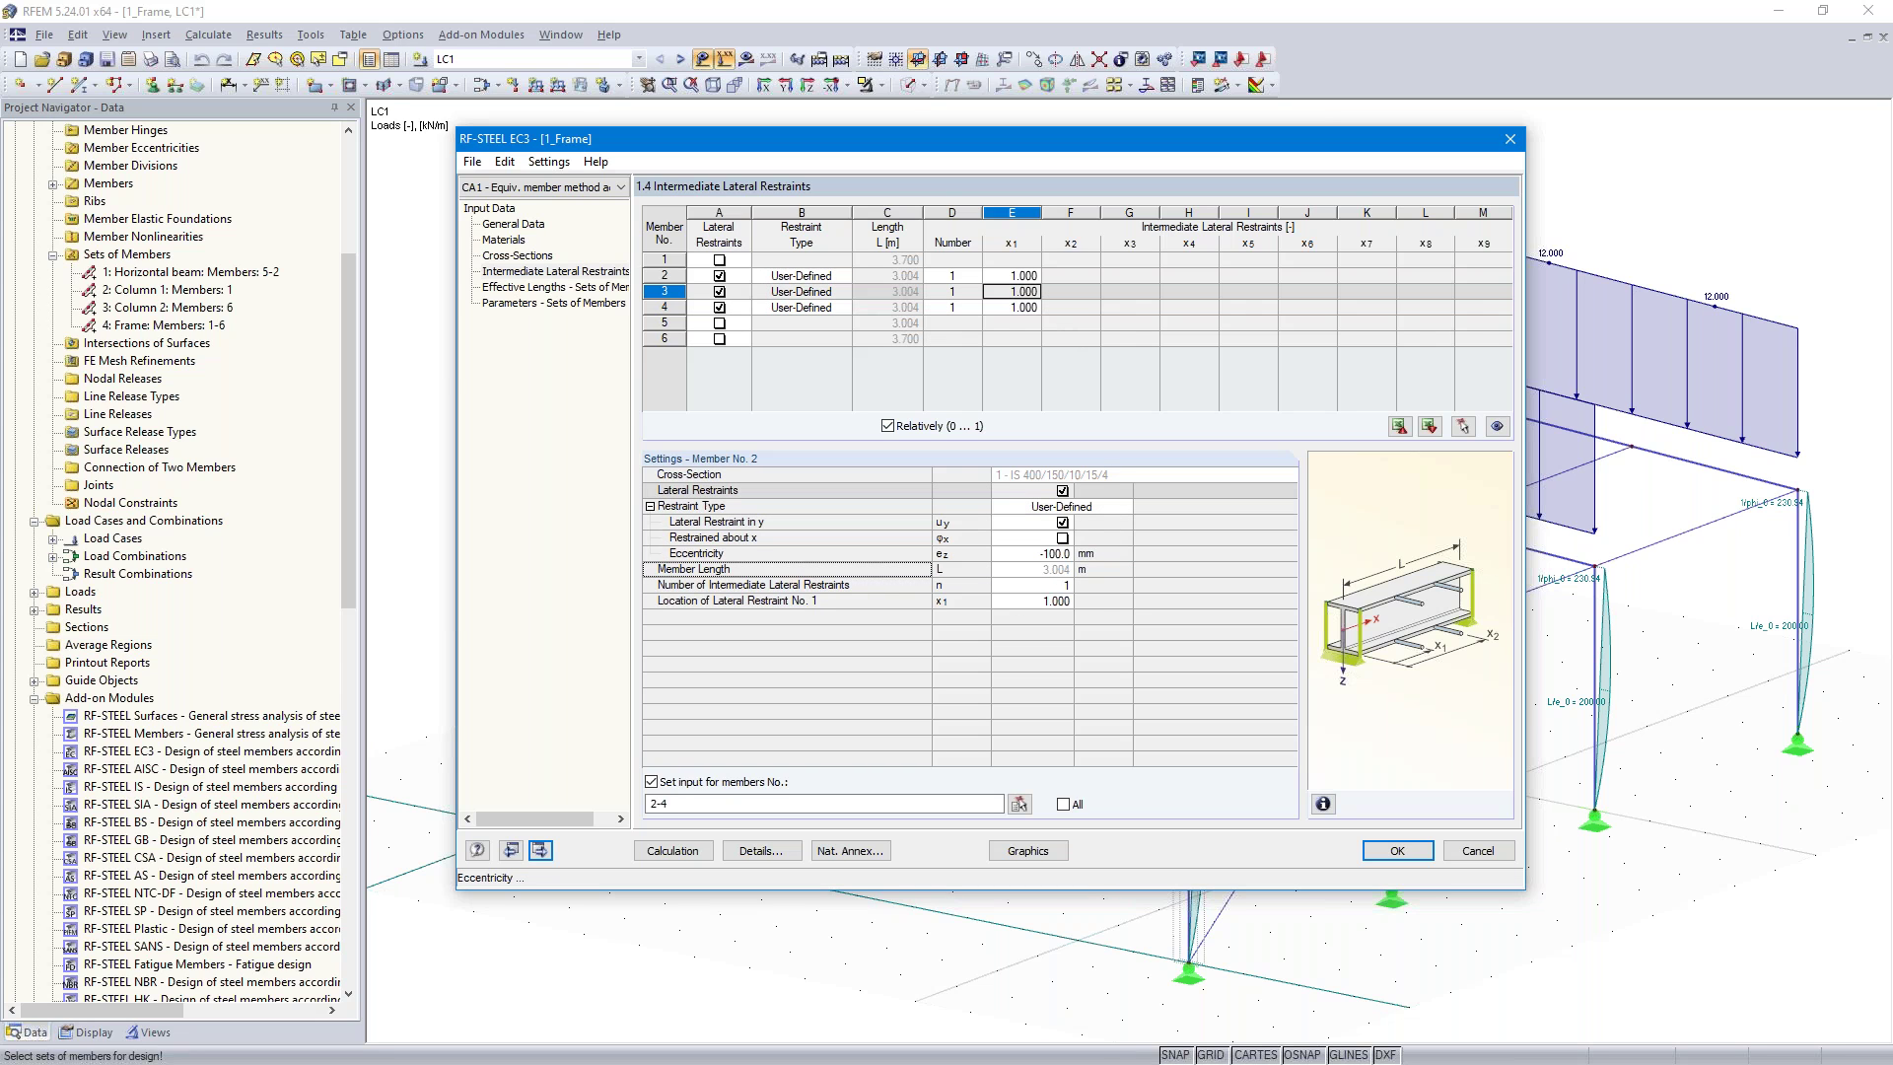
left_click(1006, 308)
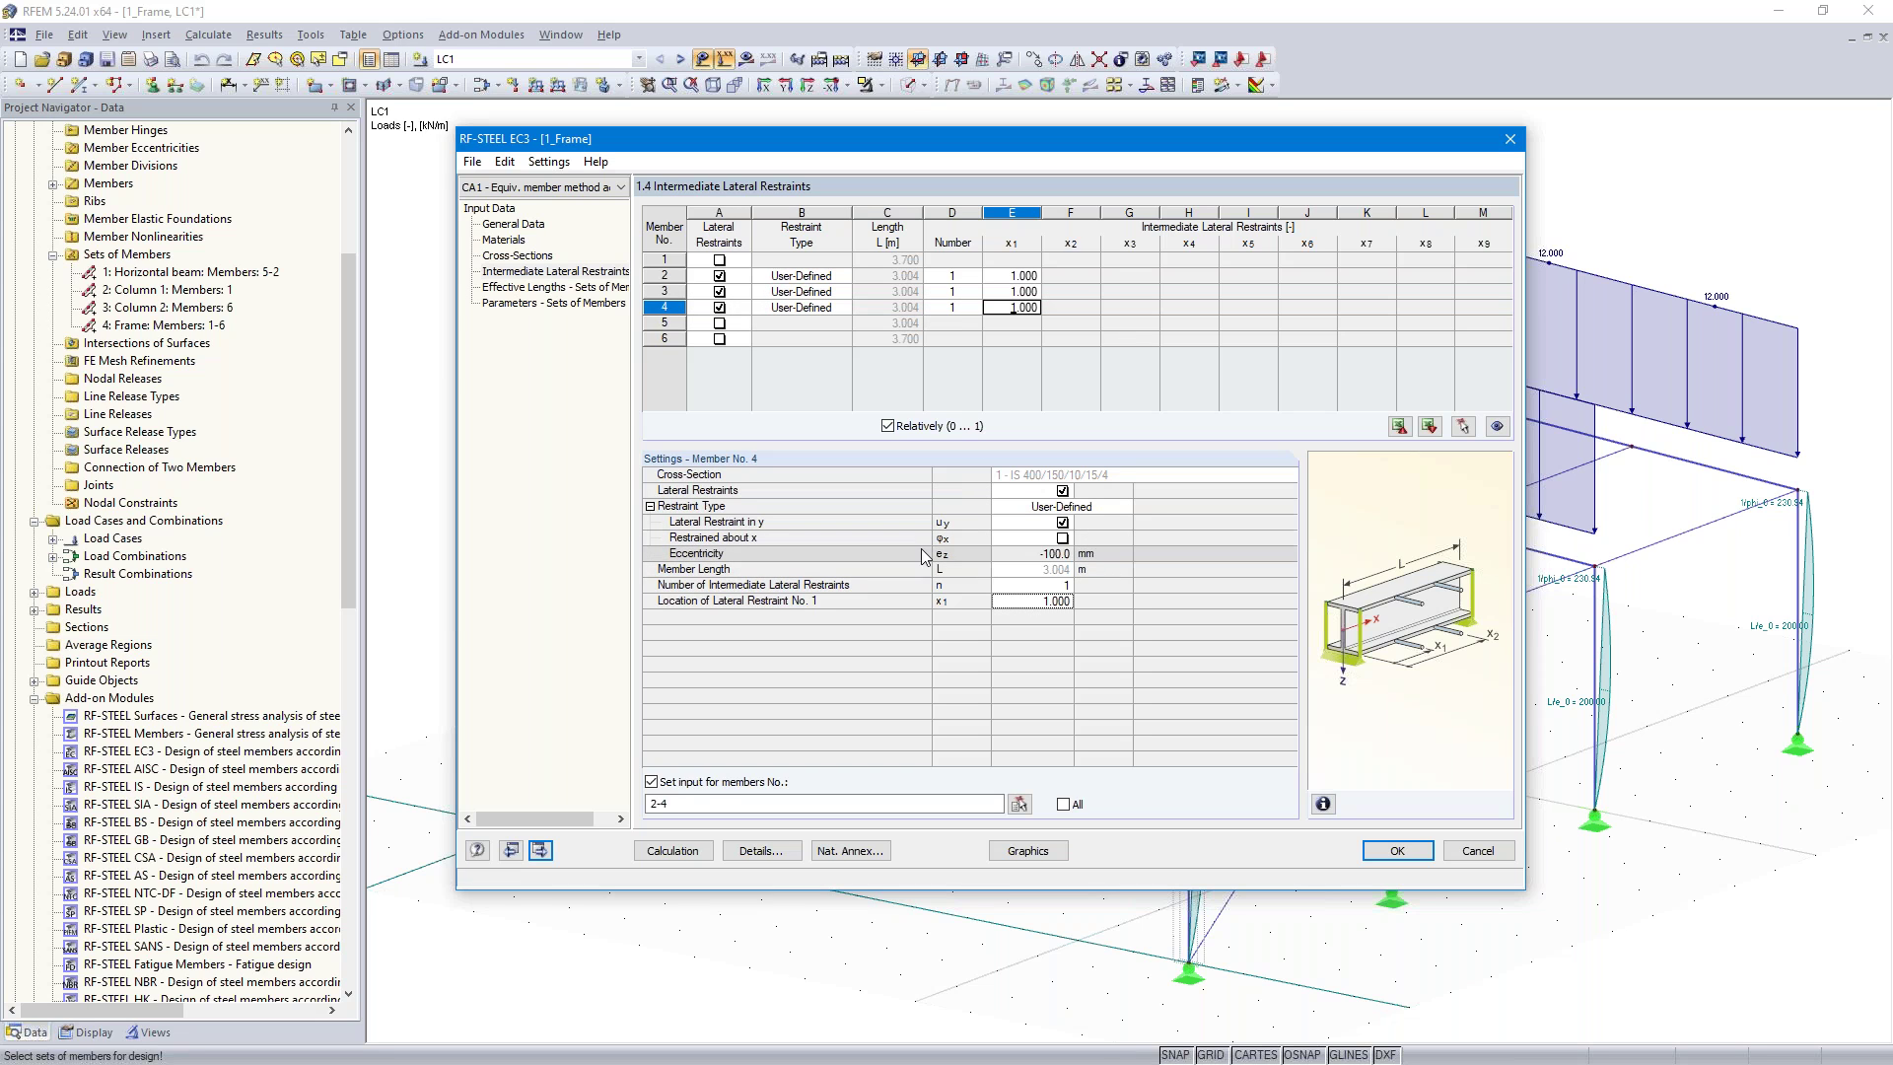
Review the effective lengths for buckling about the y-axis of the column sets 2 and 3 against the model
left_click(539, 849)
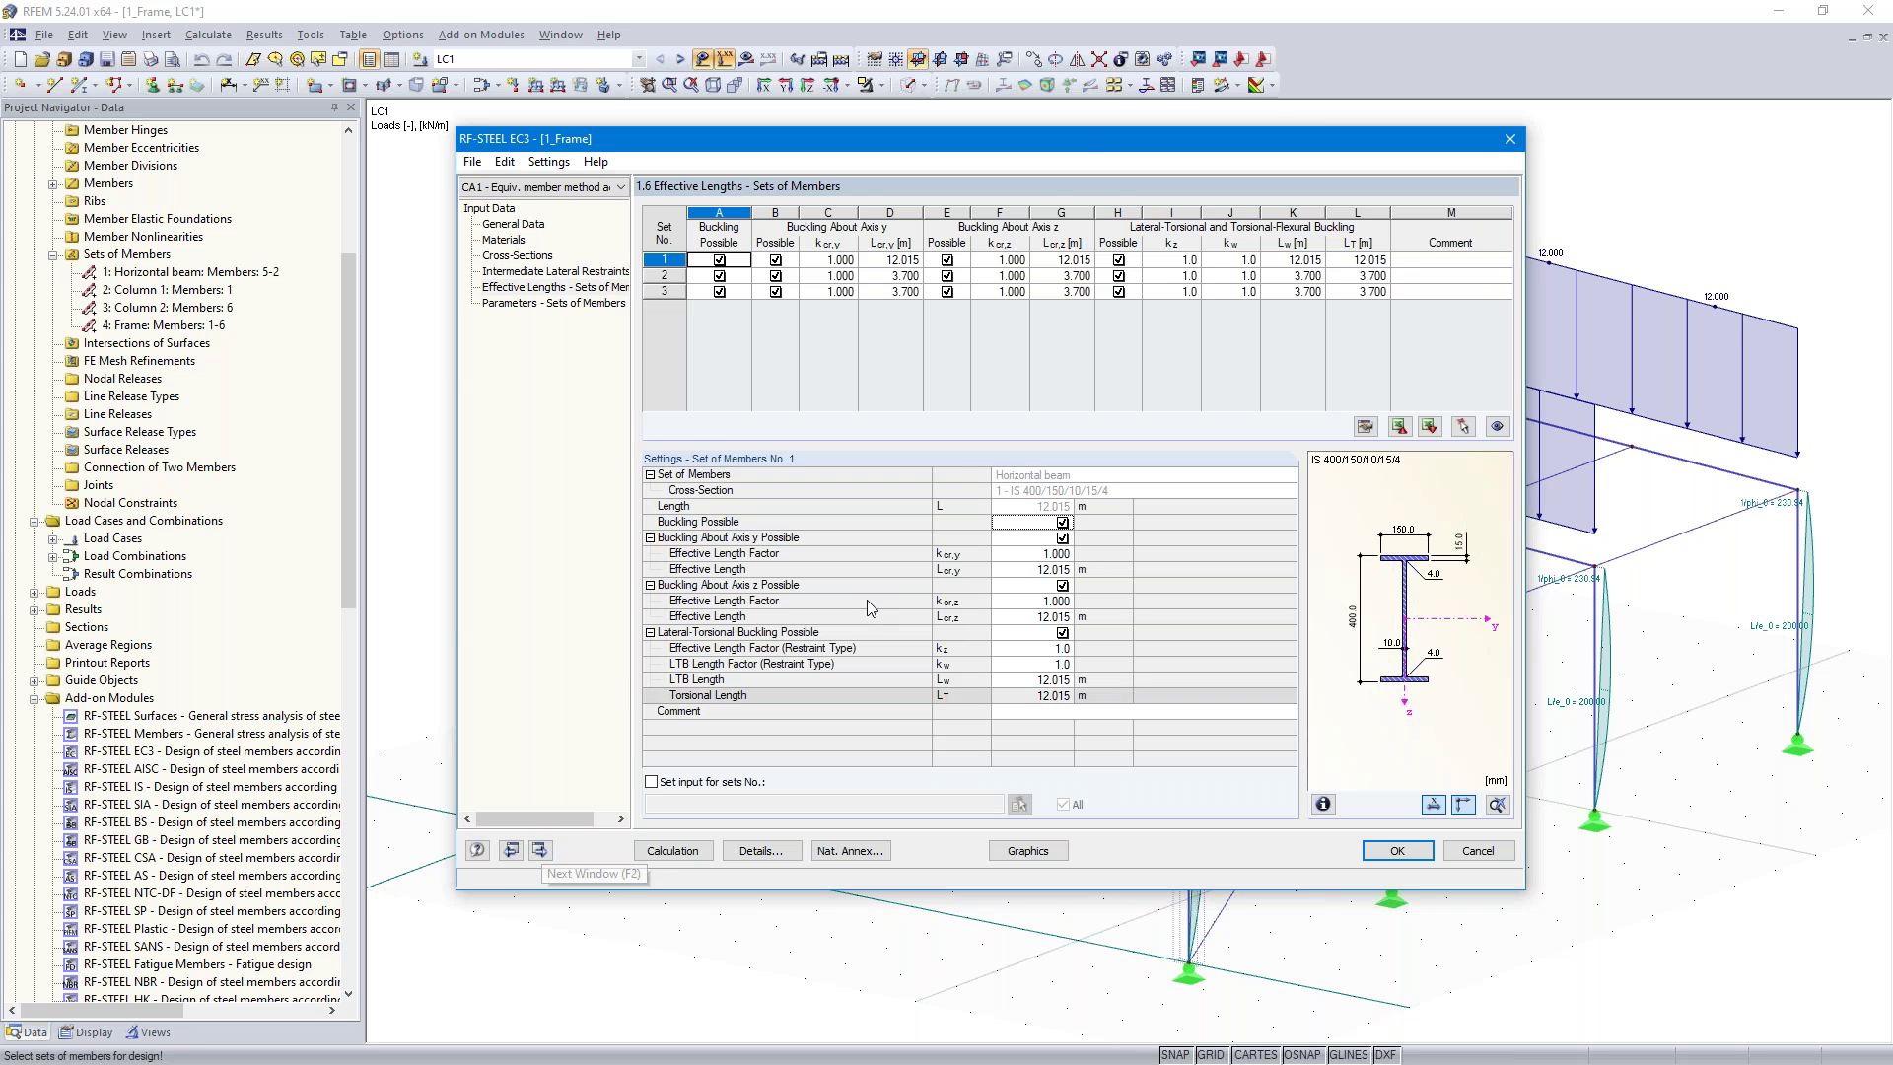
left_click_drag(1085, 146, 880, 616)
left_click_drag(868, 735, 906, 727)
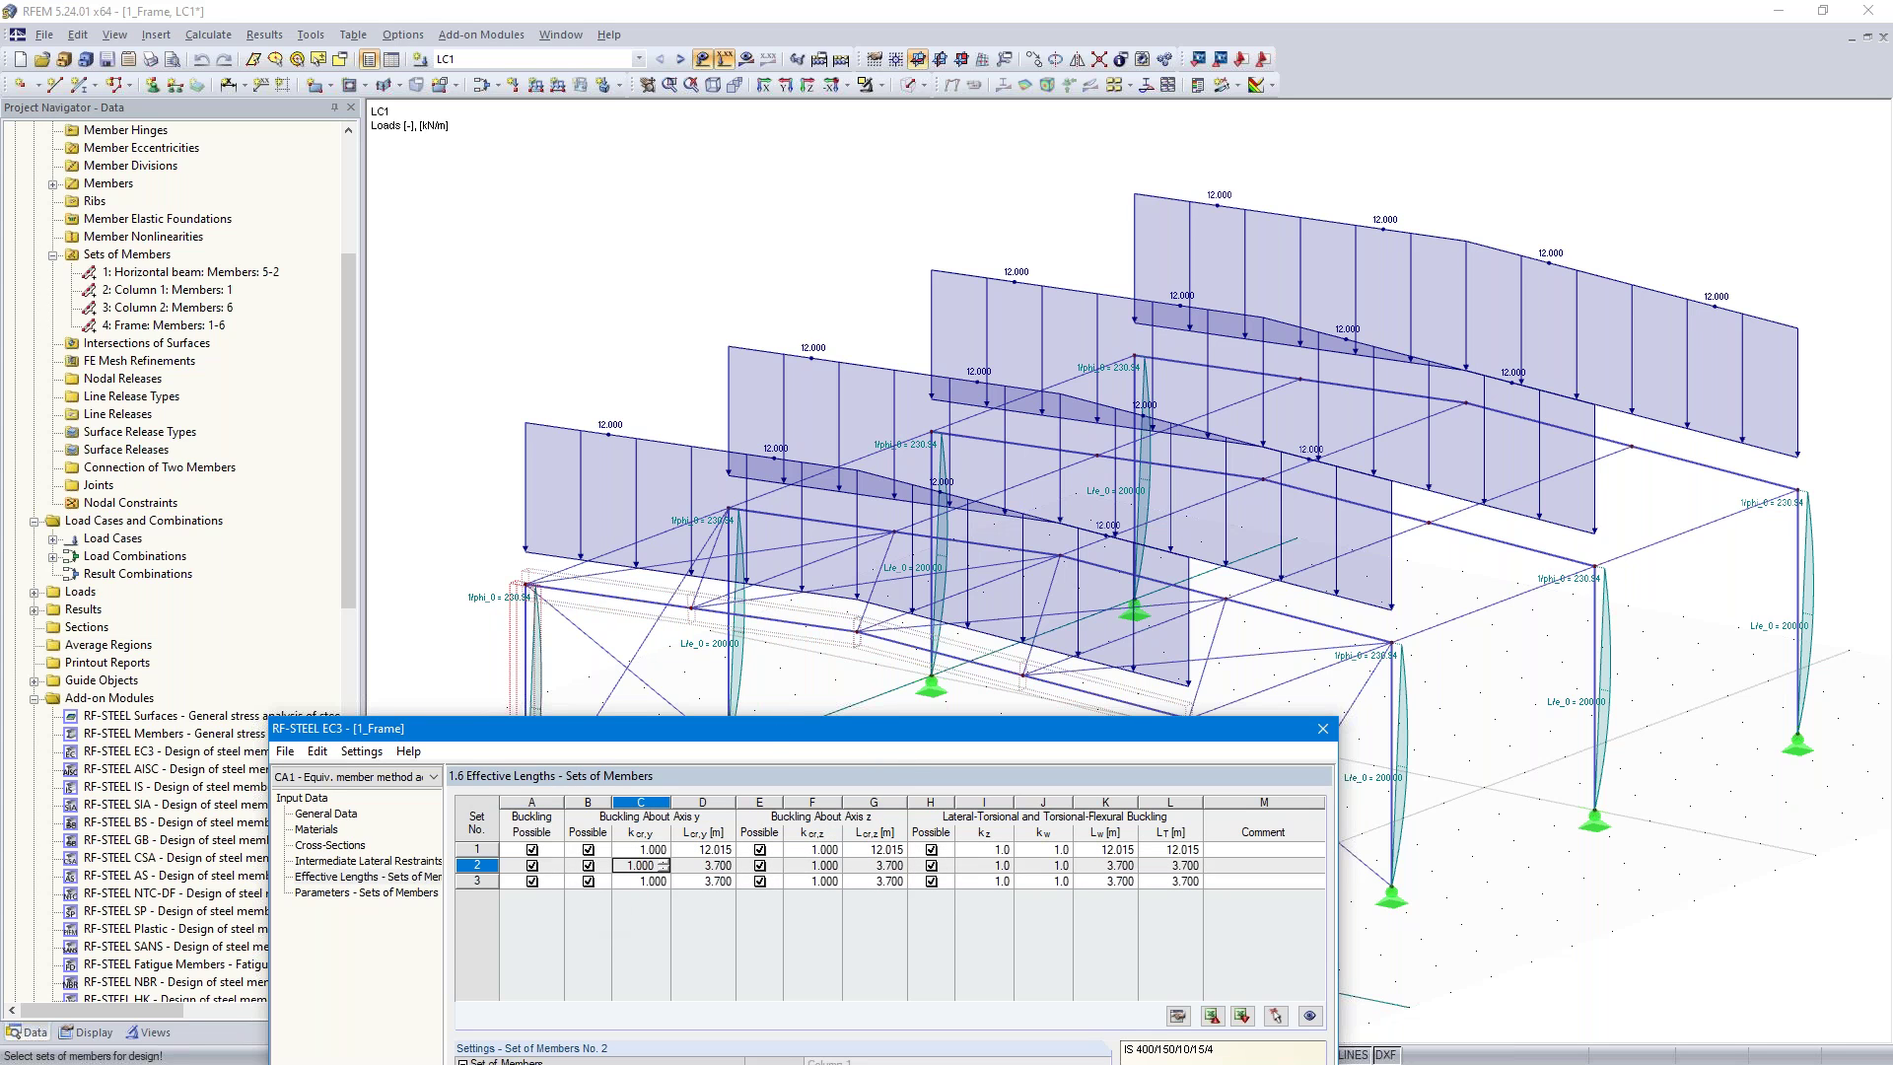
left_click(703, 880)
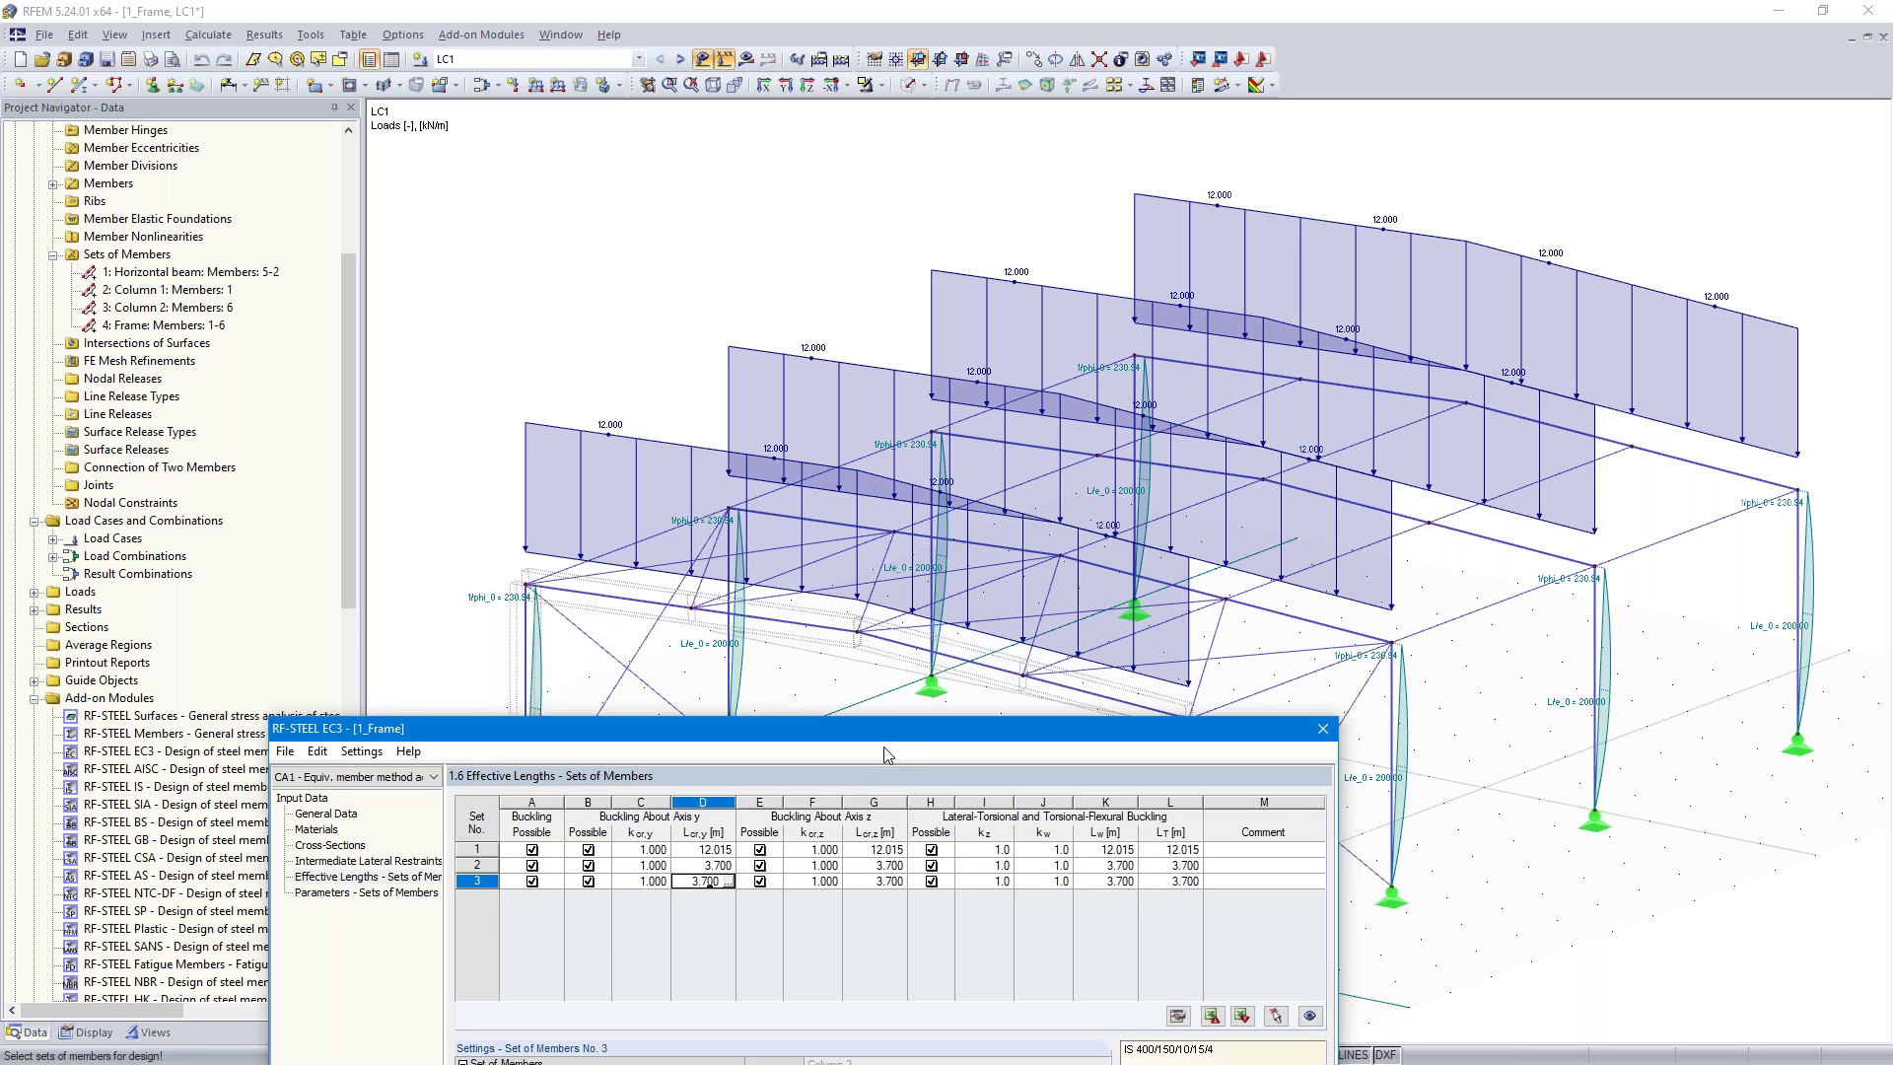
left_click_drag(891, 734, 935, 356)
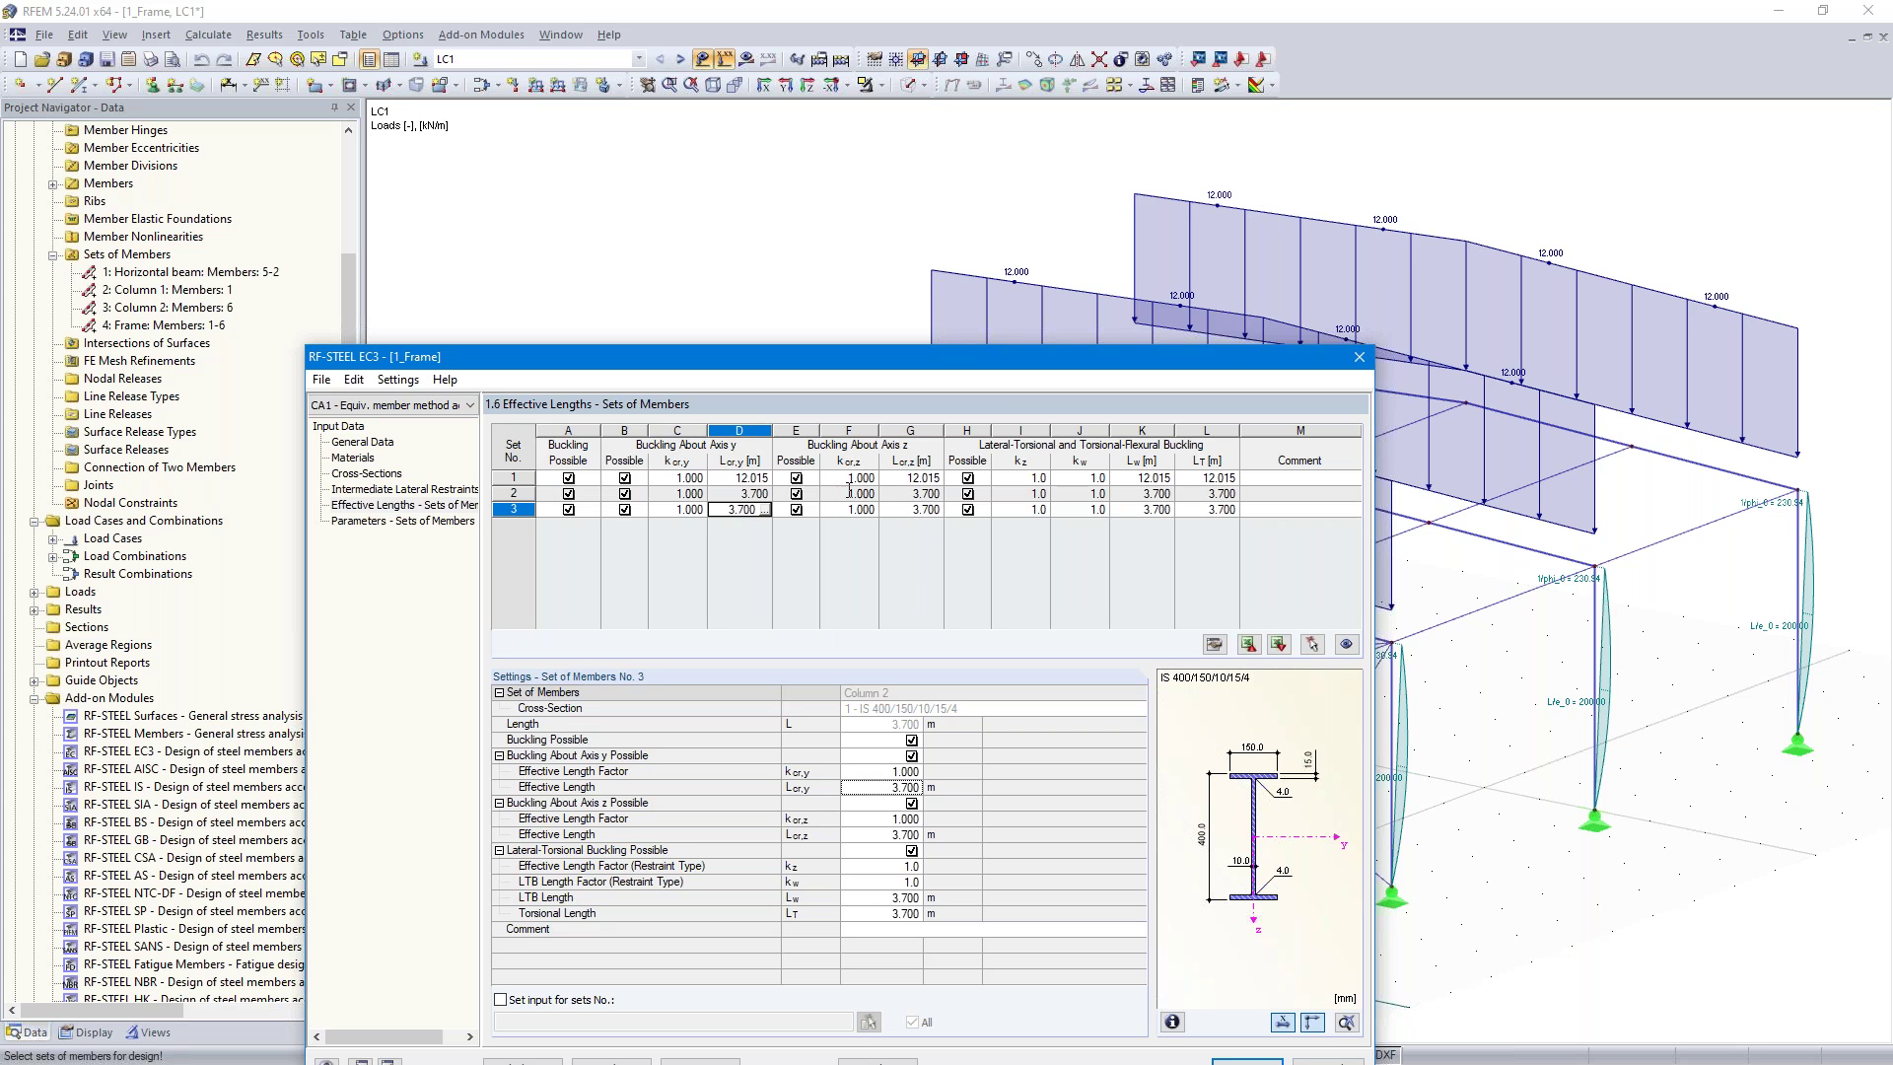
Set the horizontal beam set's effective length factor kcr,z to 0.250 and check its lateral-torsional buckling factors kz and kw
left_click(908, 478)
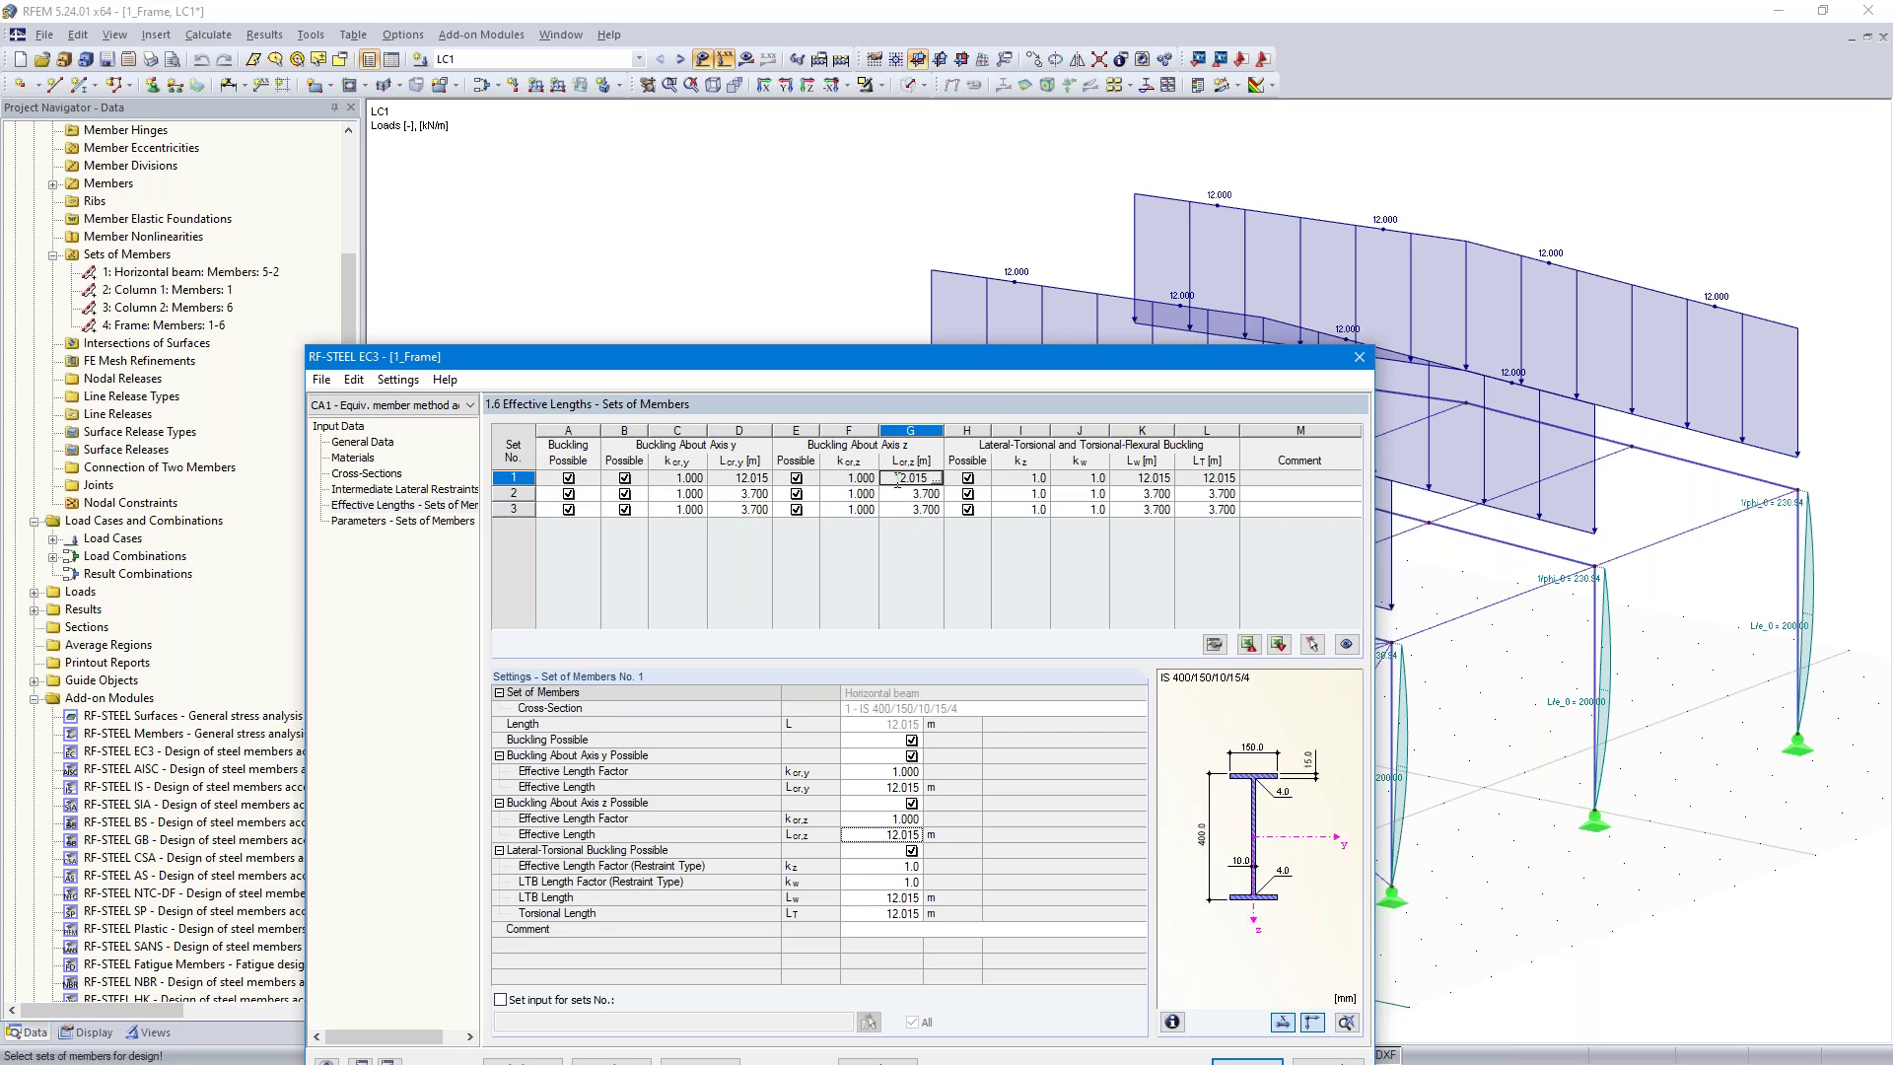
key("Left")
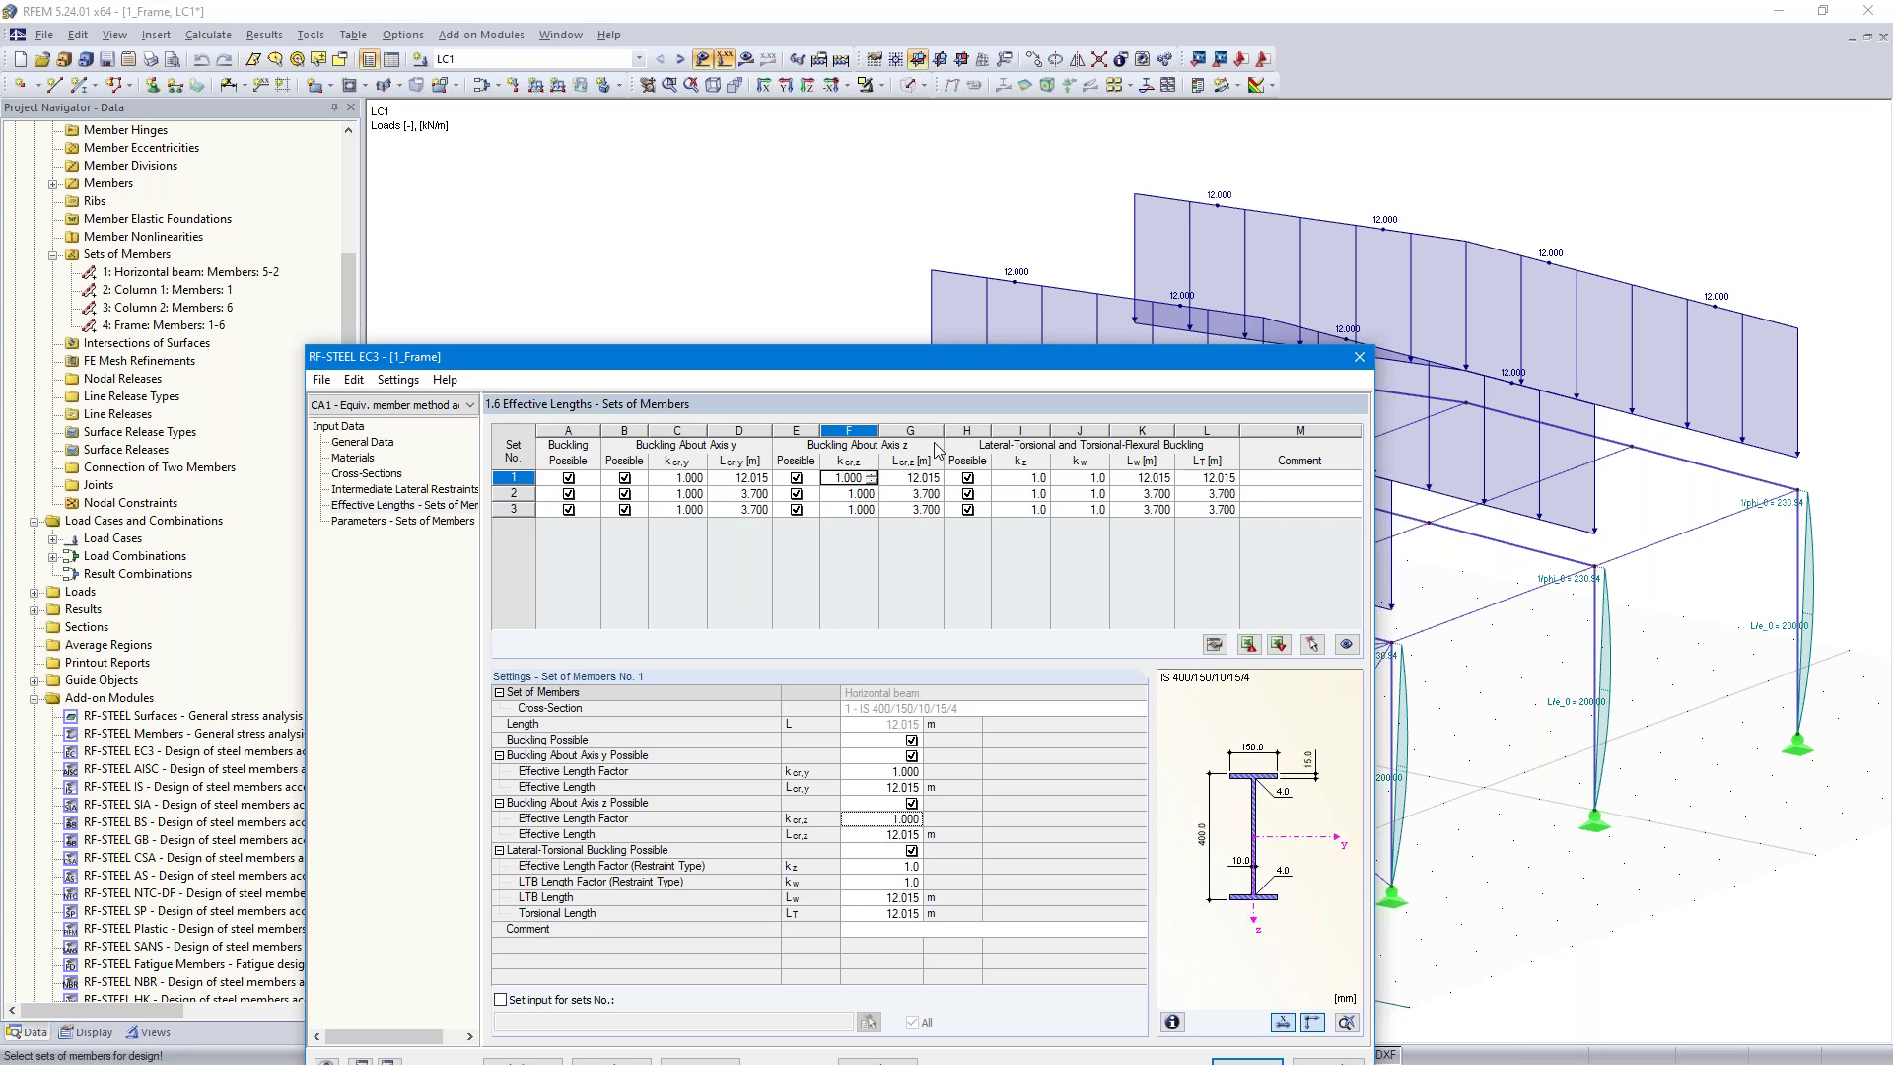
type("0.250")
key("Tab")
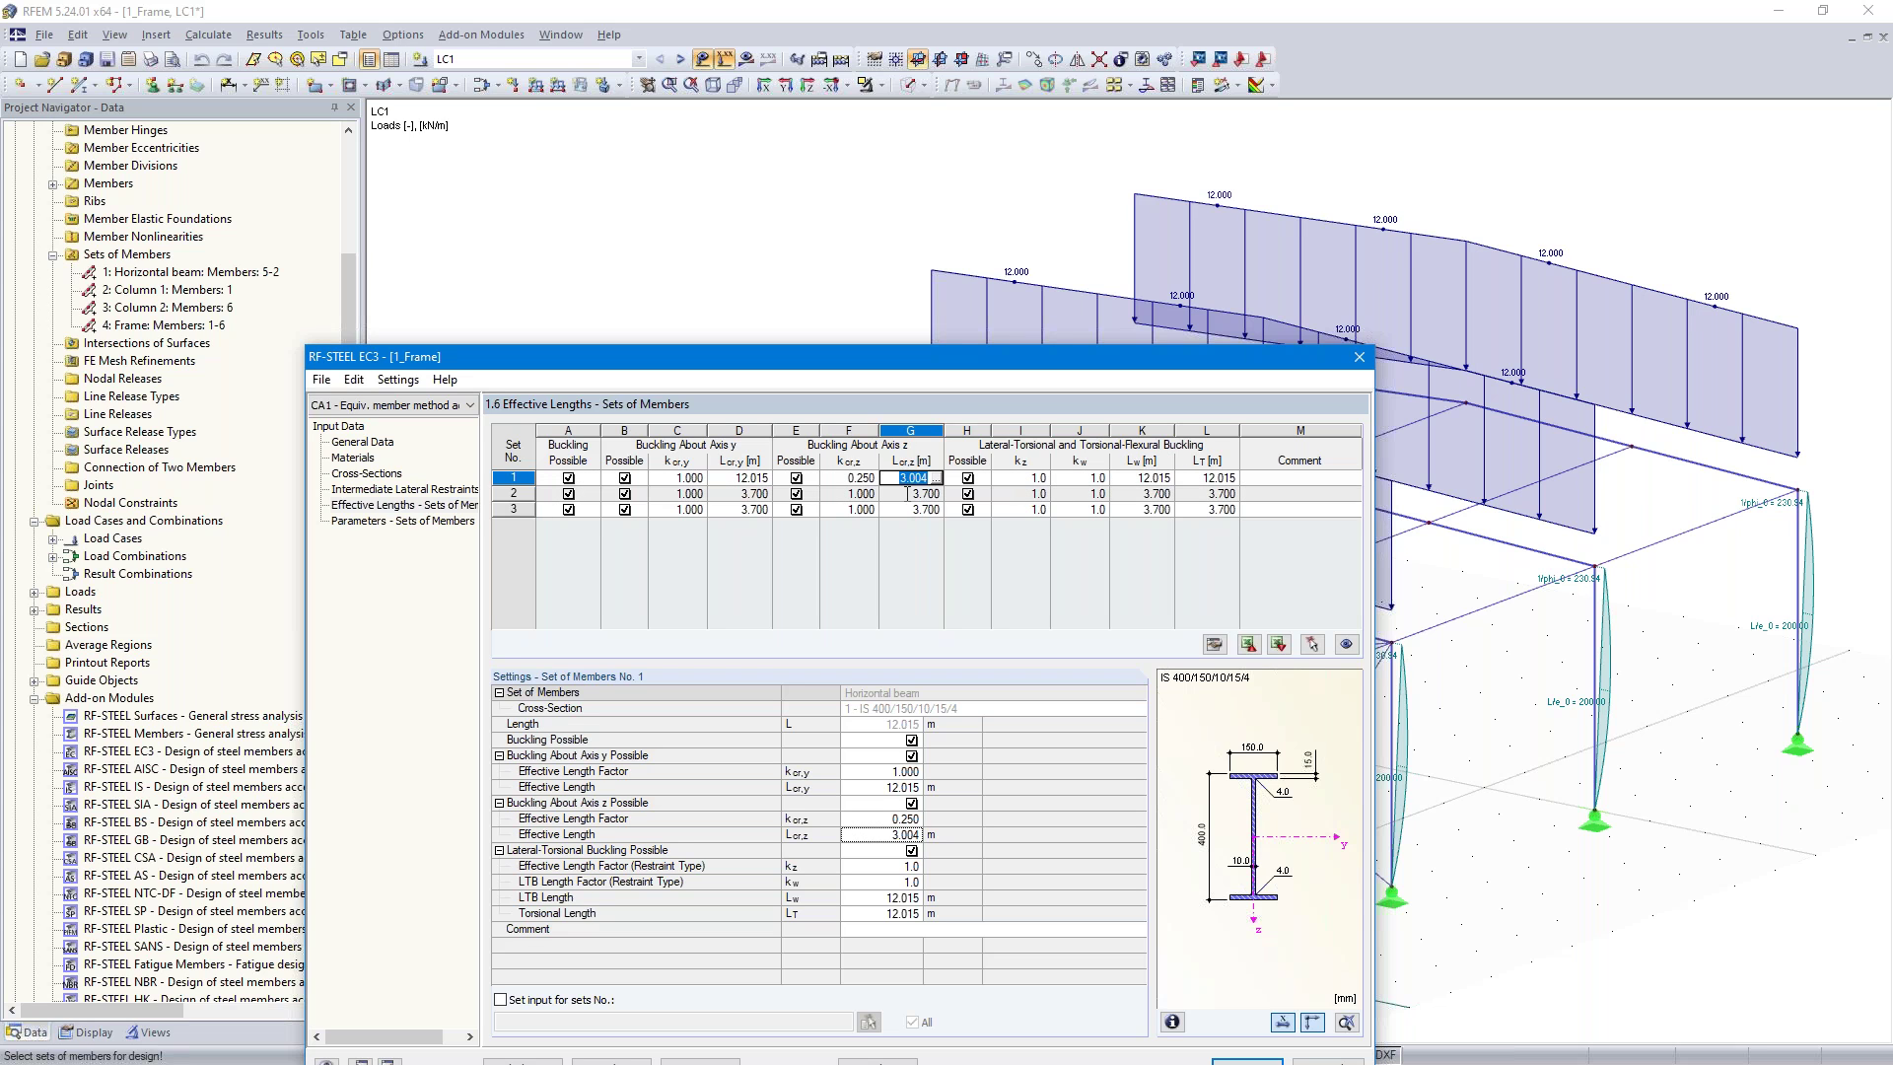
left_click(1036, 479)
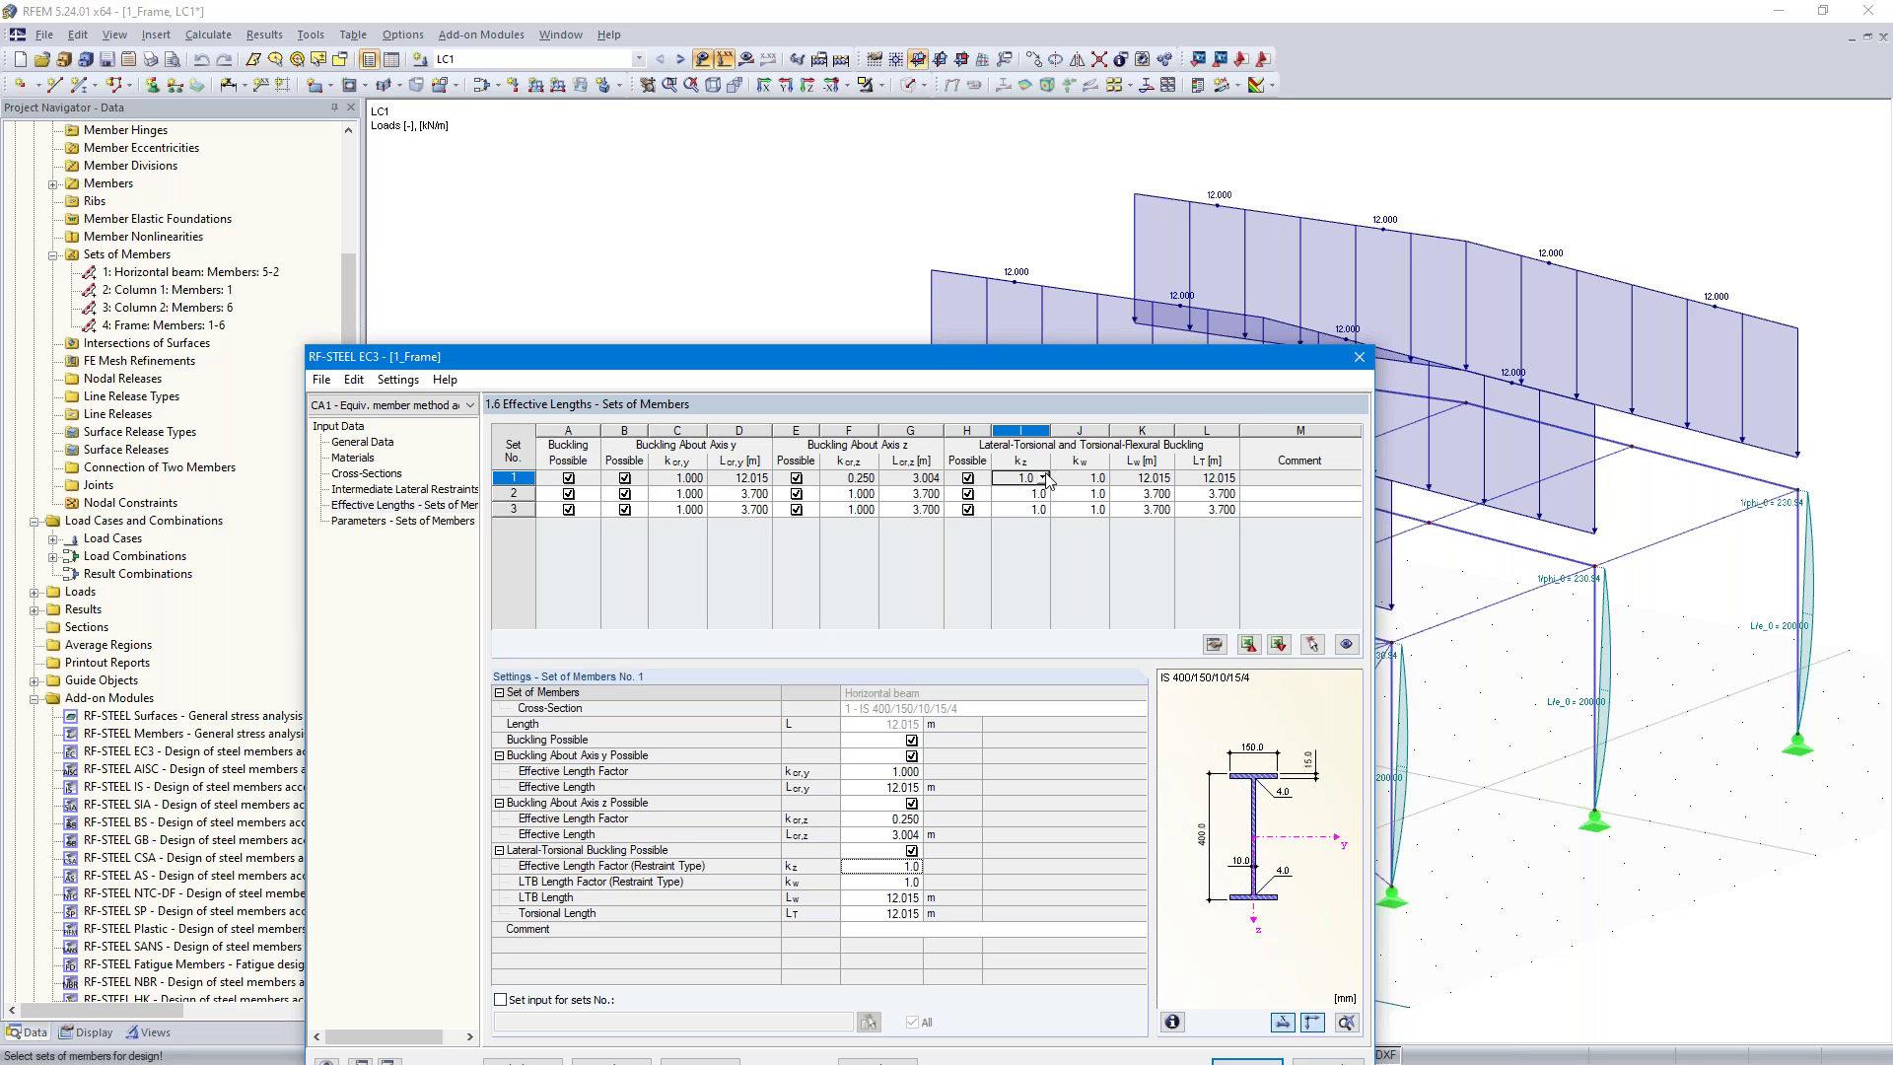
left_click(1081, 482)
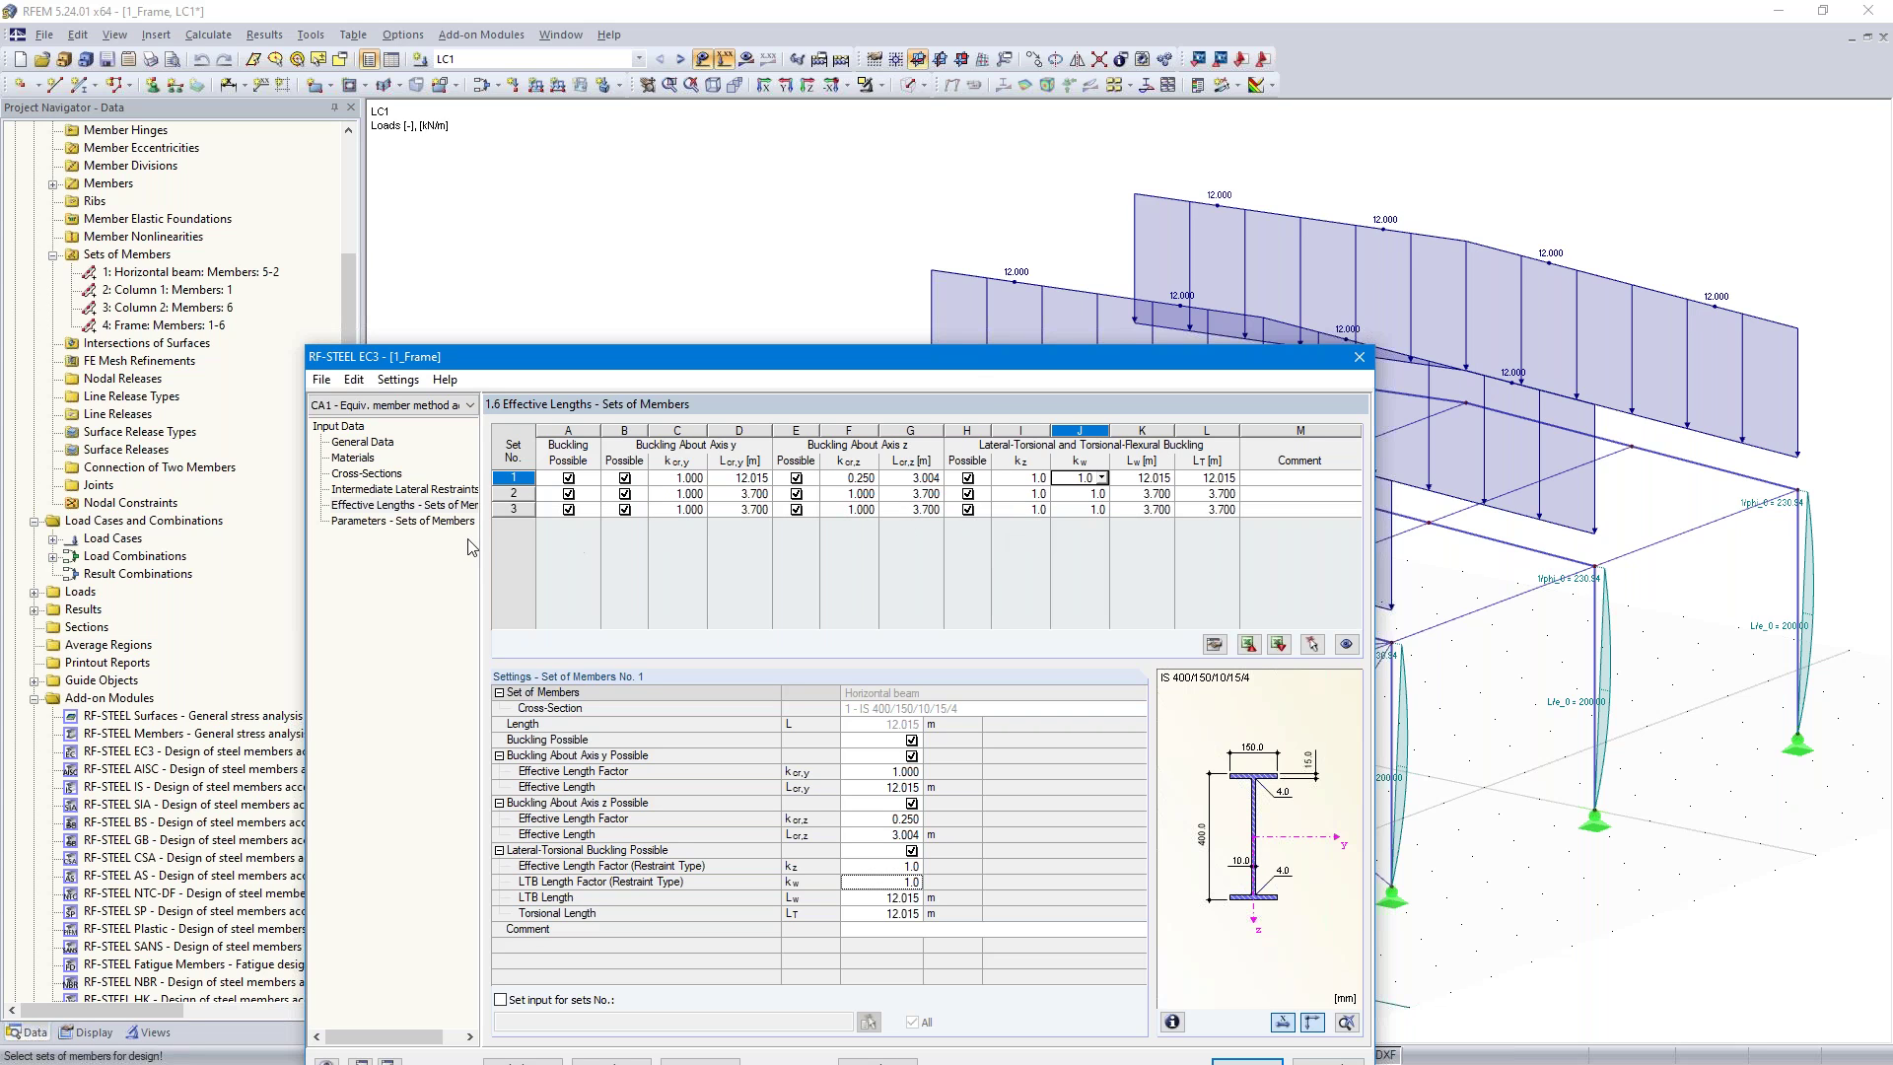
left_click_drag(970, 367, 993, 174)
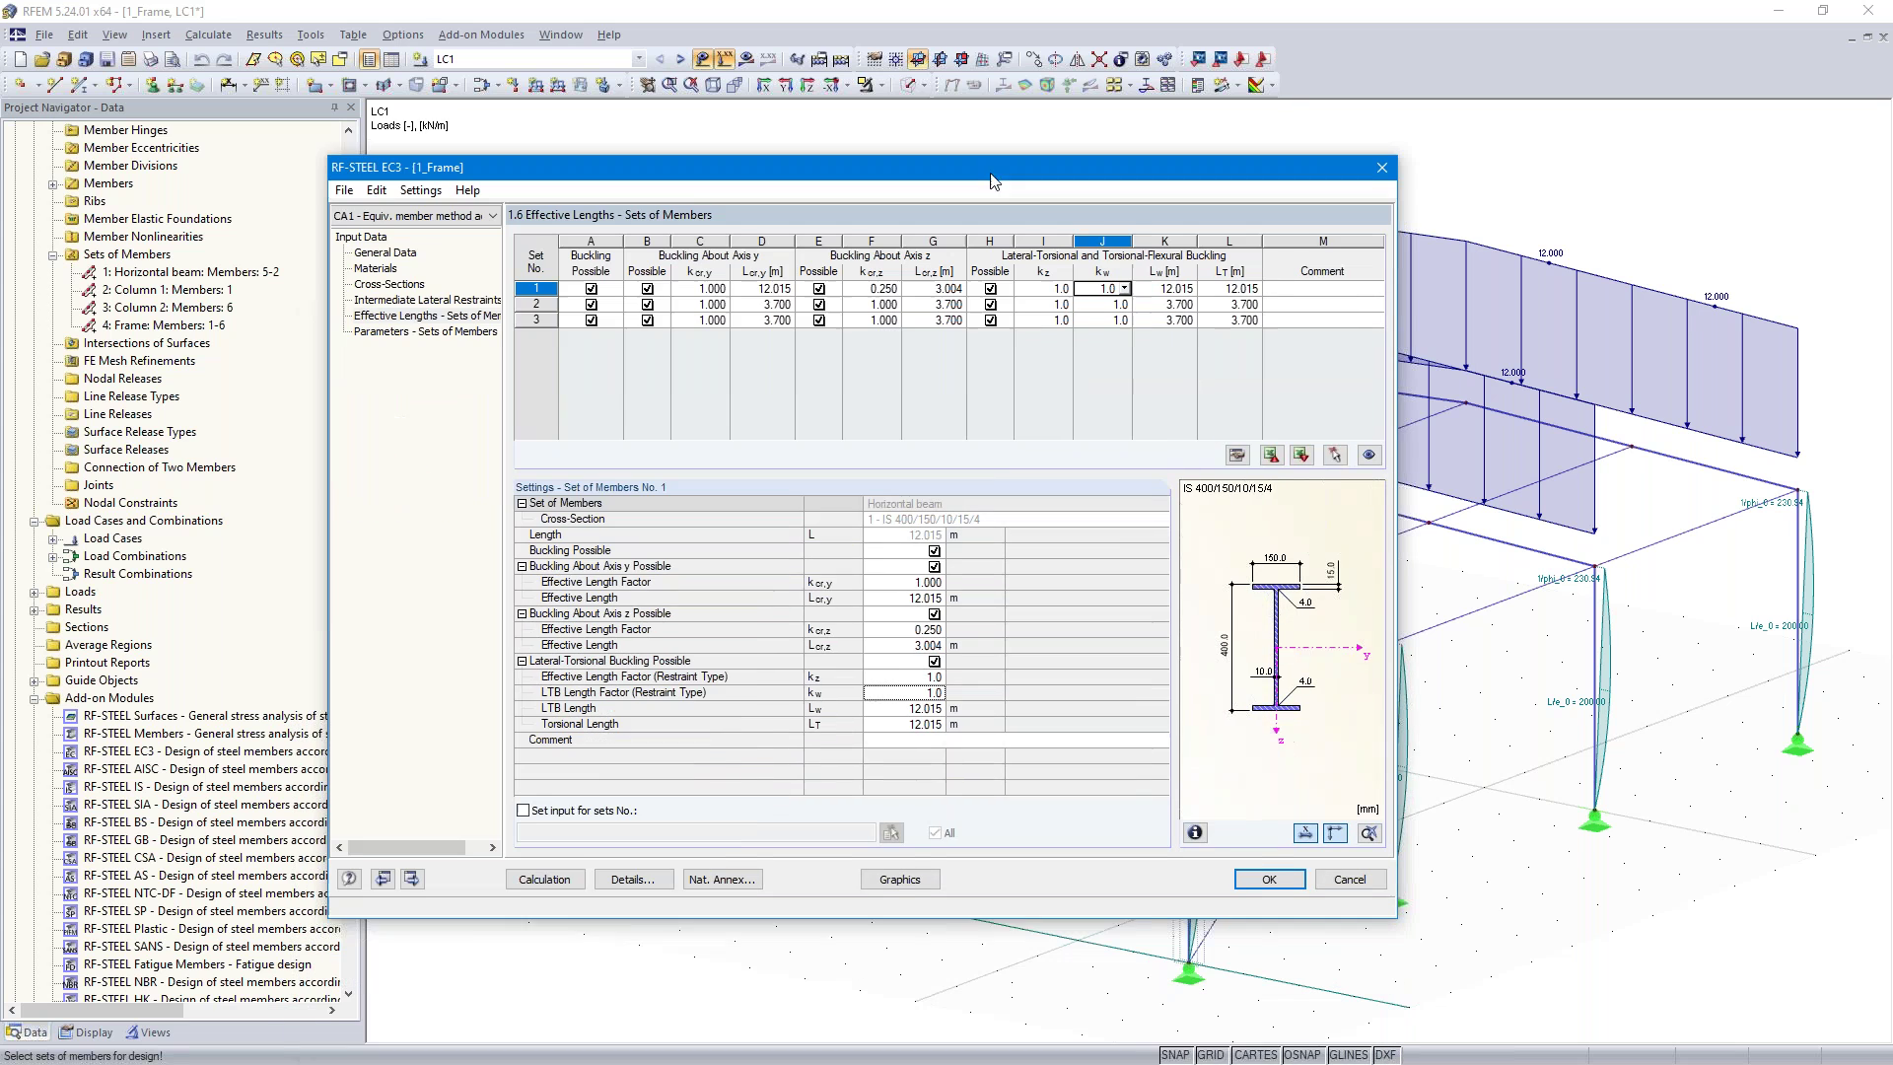
In the parameters for sets of members, try out a shear panel and a rotational restraint for the horizontal beam, and deactivate both
left_click(412, 877)
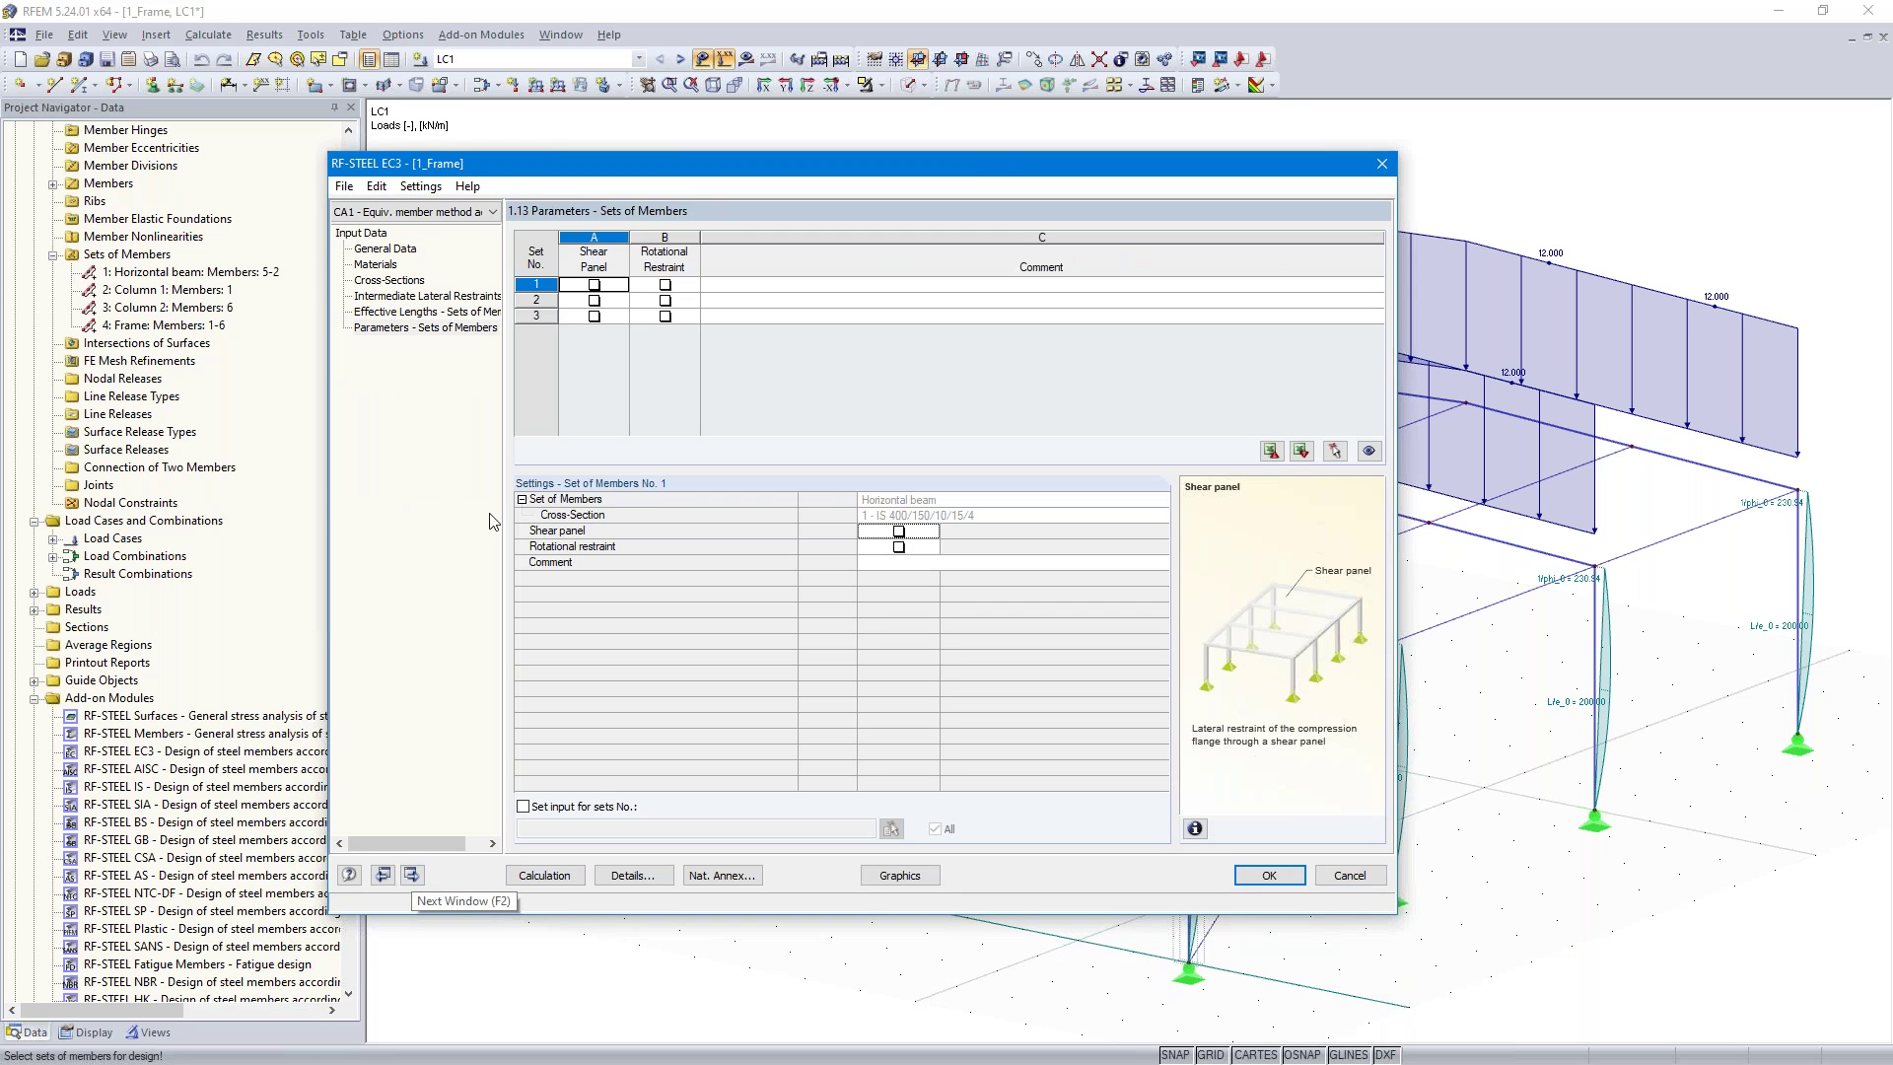
left_click(595, 286)
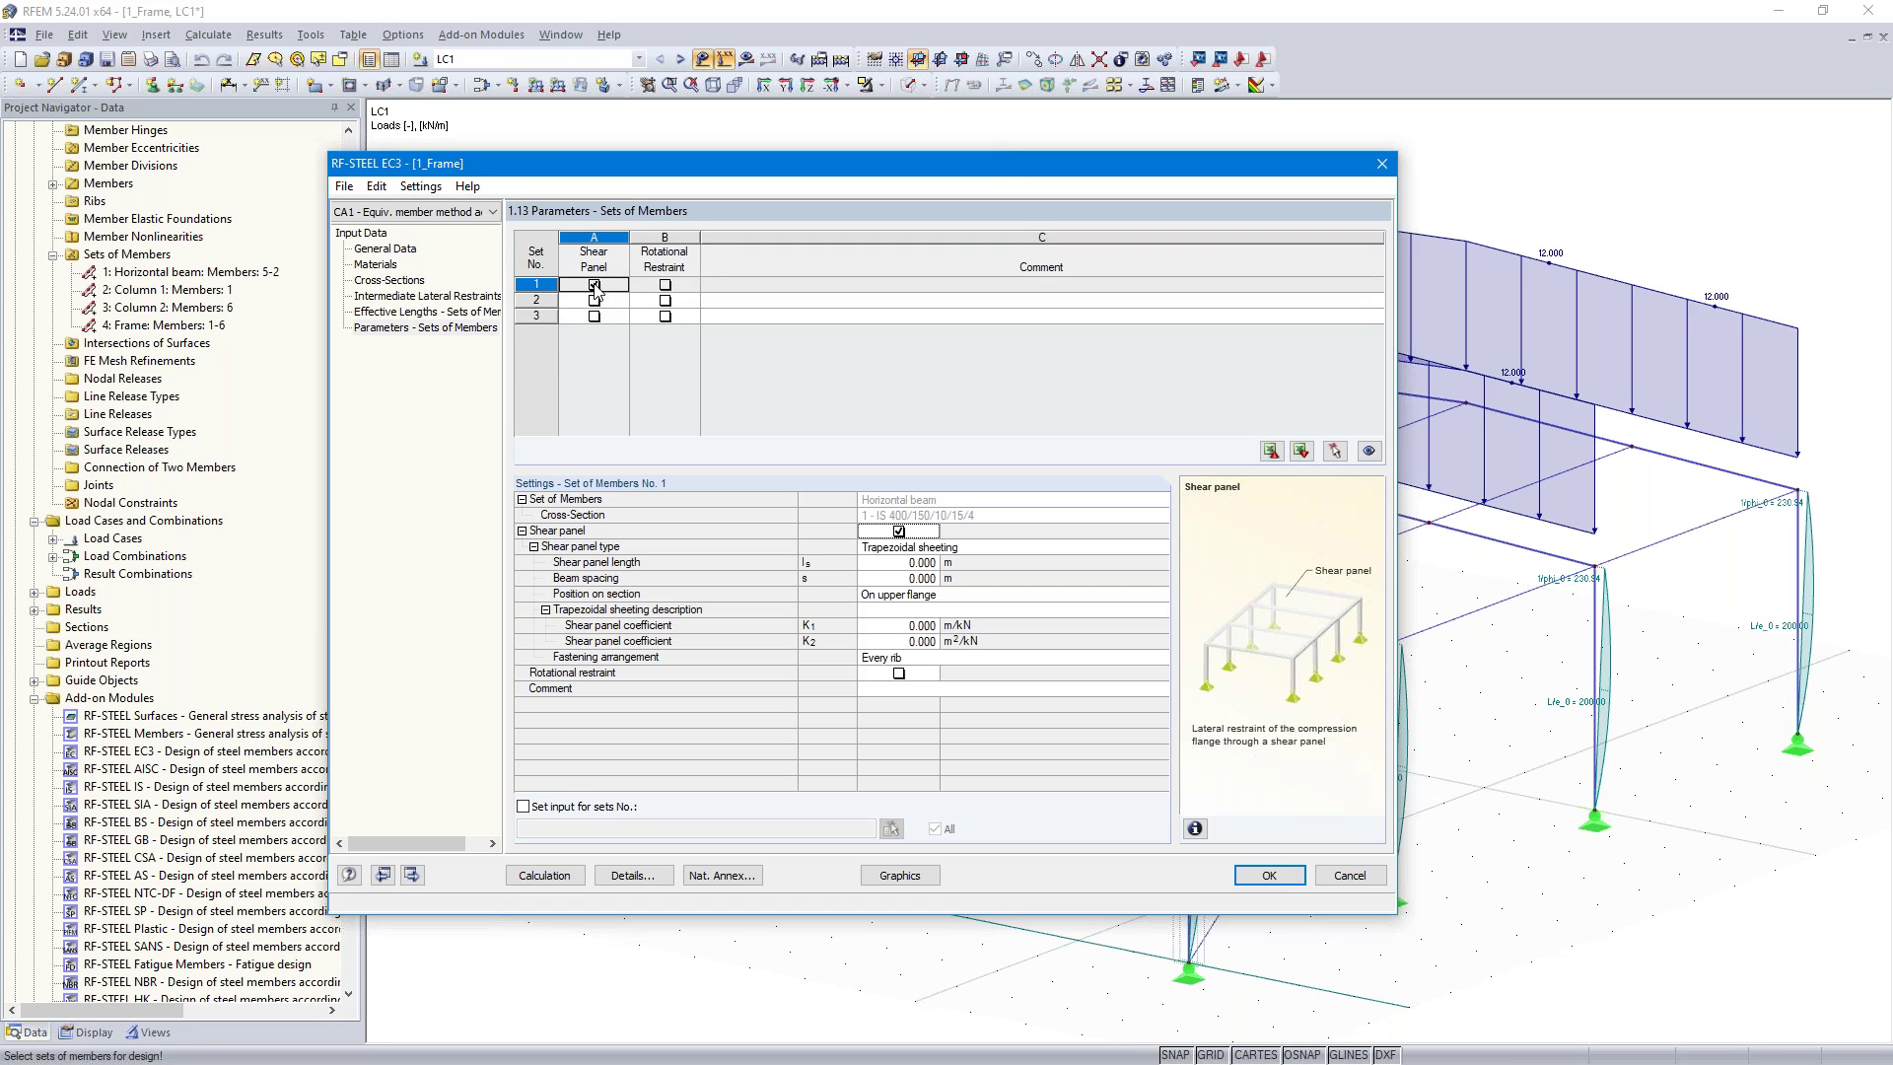
left_click(666, 285)
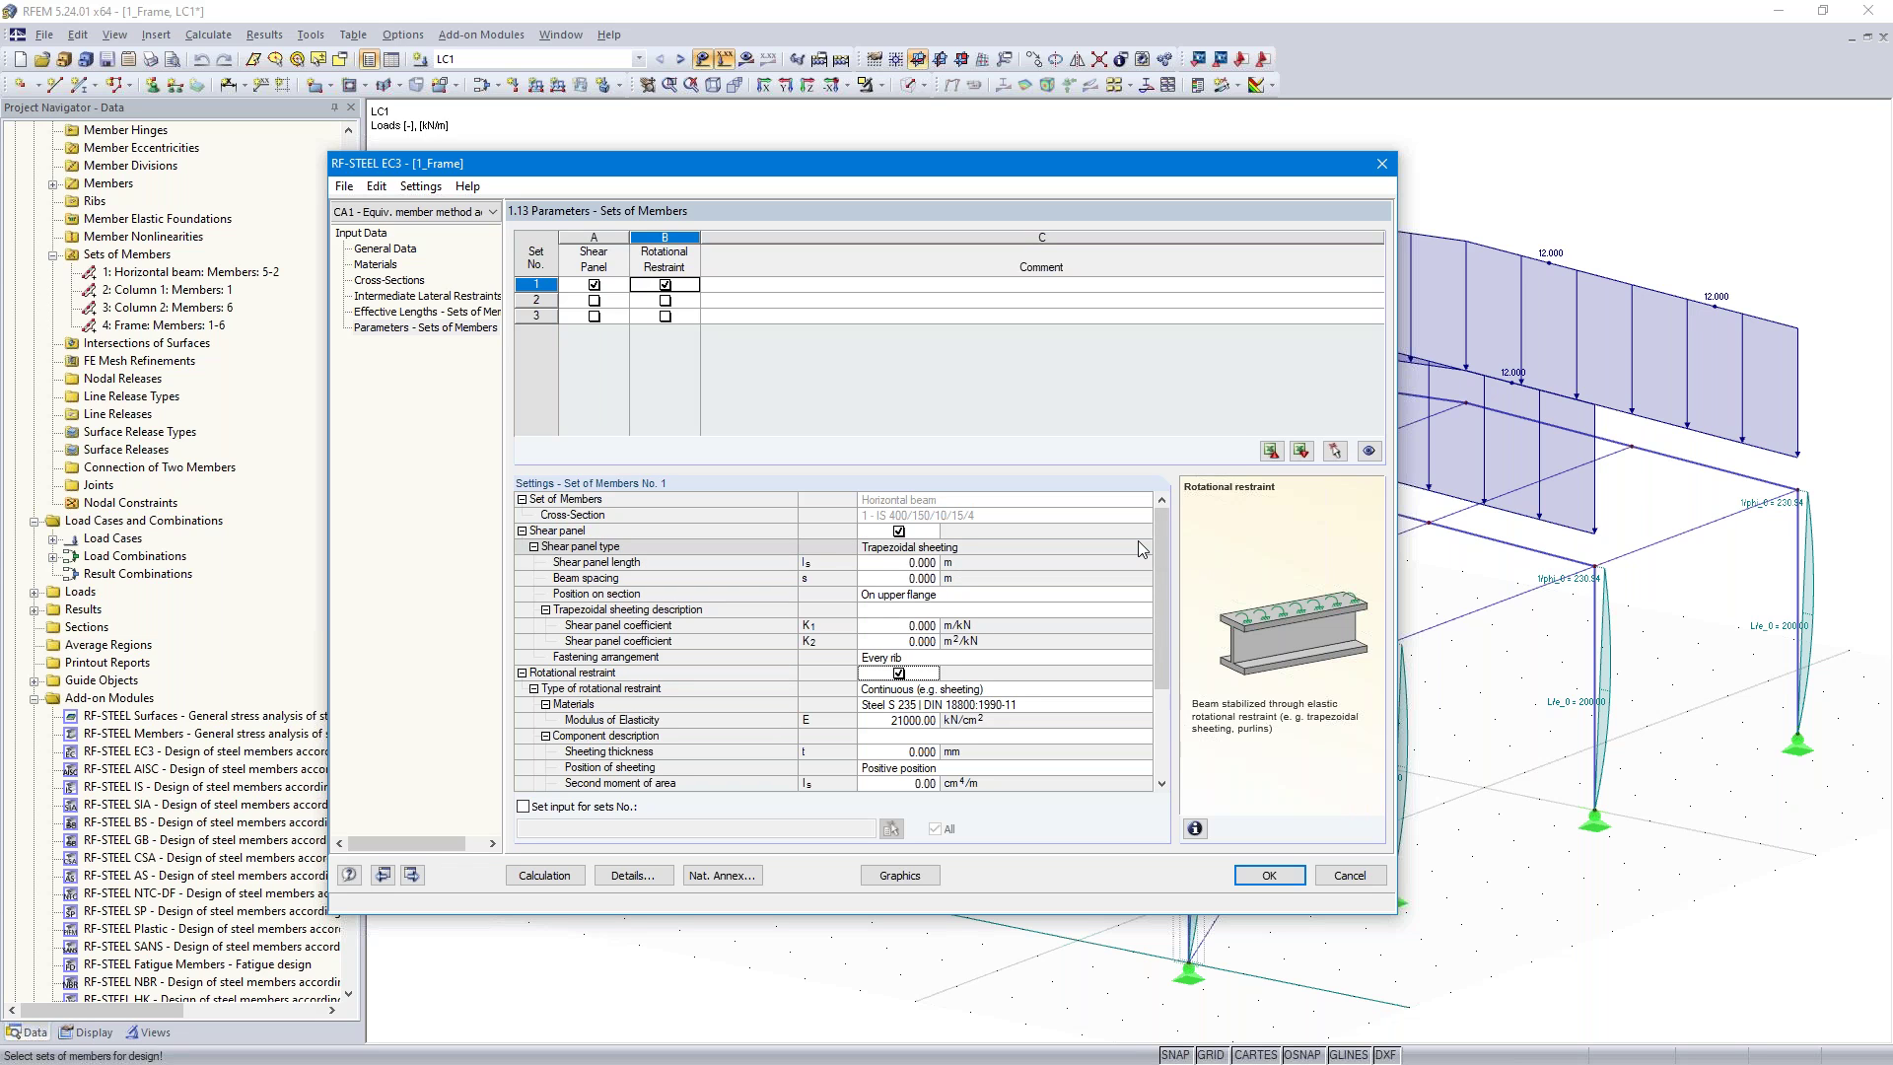
left_click(665, 285)
left_click(595, 285)
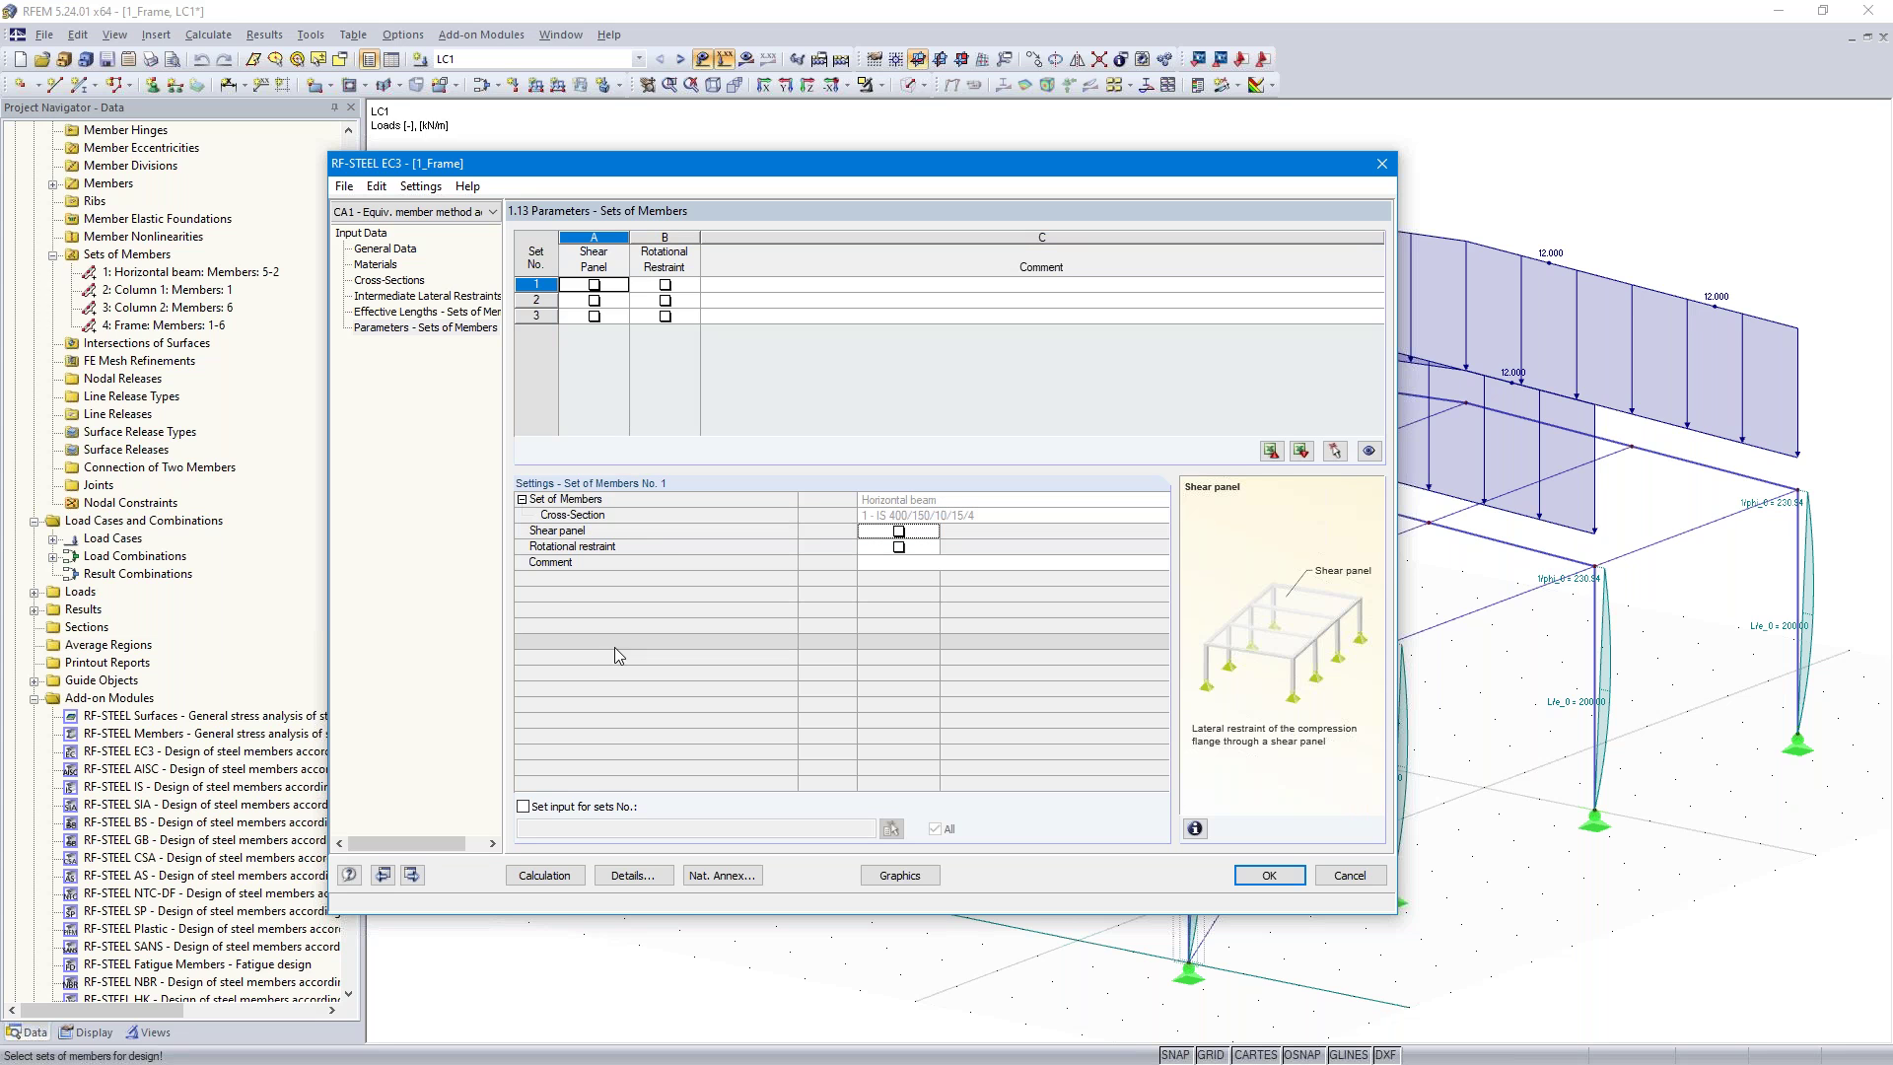
Run the calculation of the equivalent member method design case
left_click(544, 875)
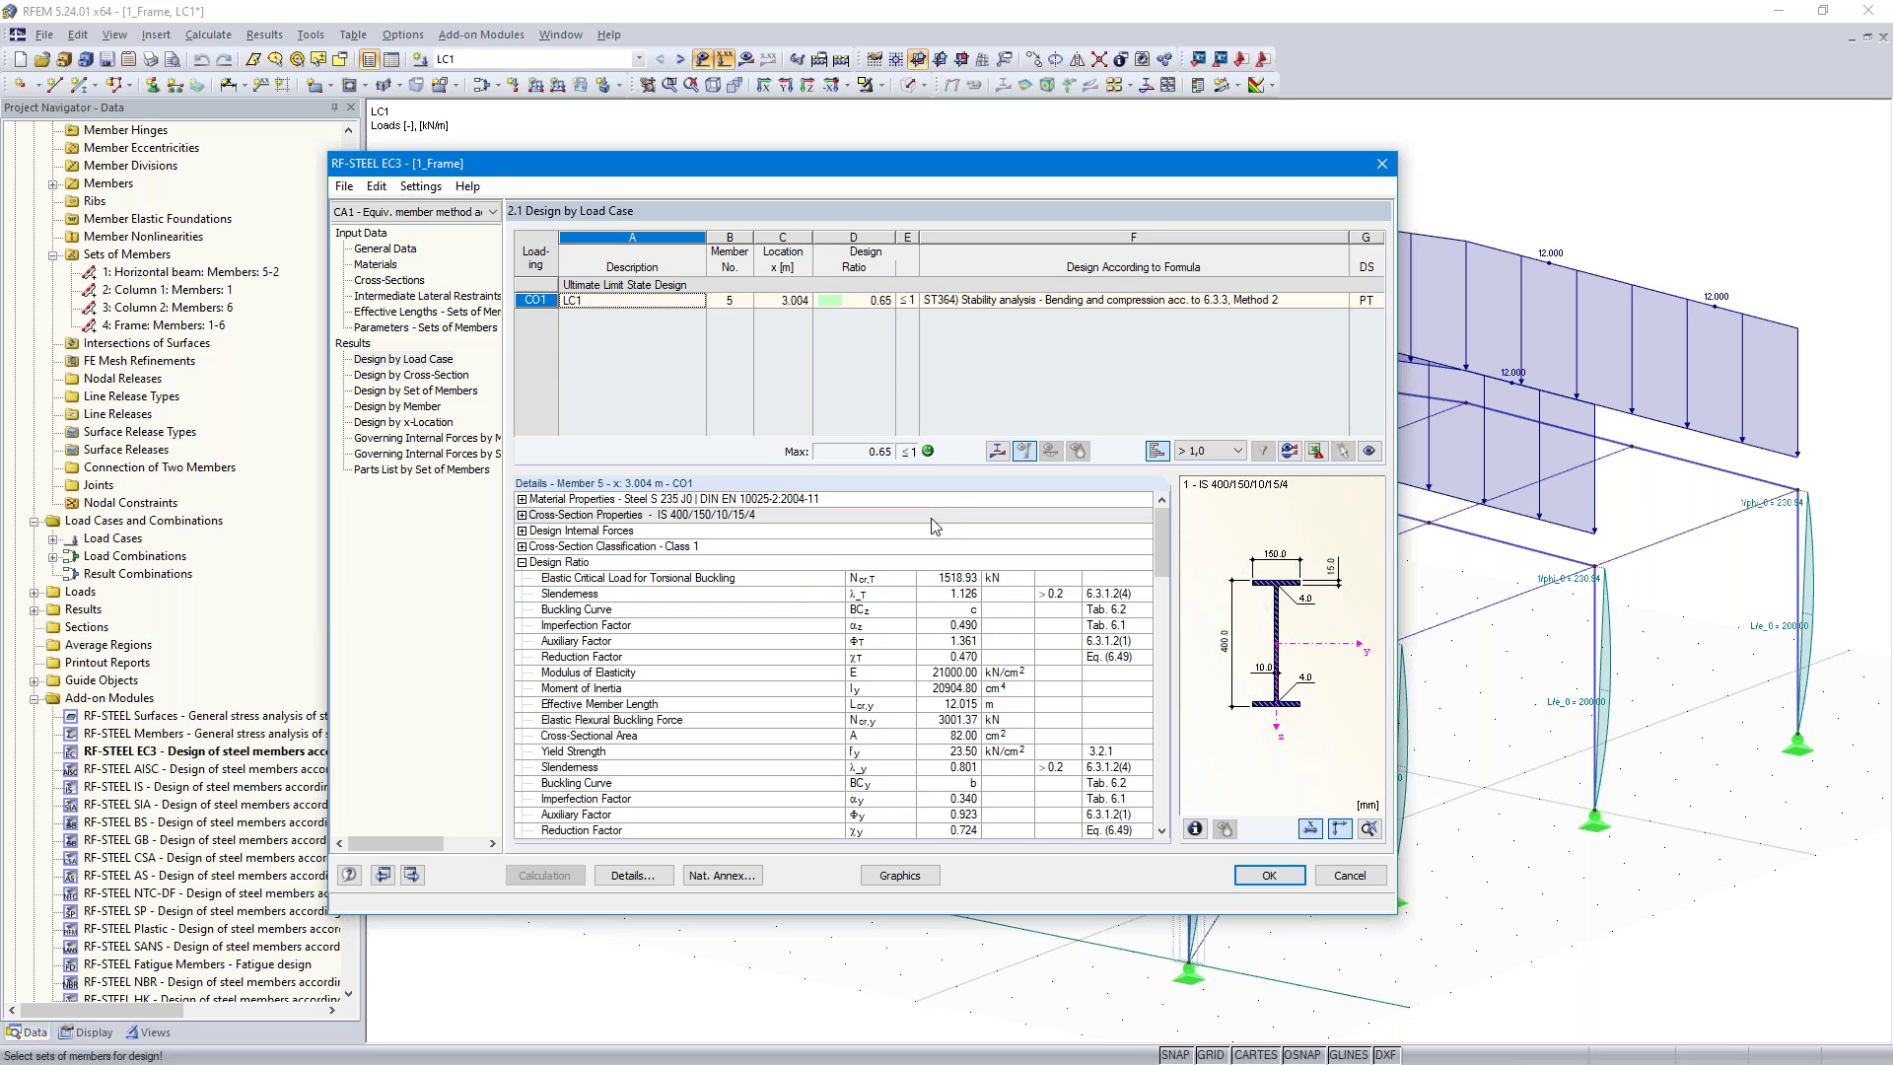
Examine the design ratios of the equivalent member method case graphically on the frame model, and return to the RF-STEEL EC3 design module
left_click(902, 875)
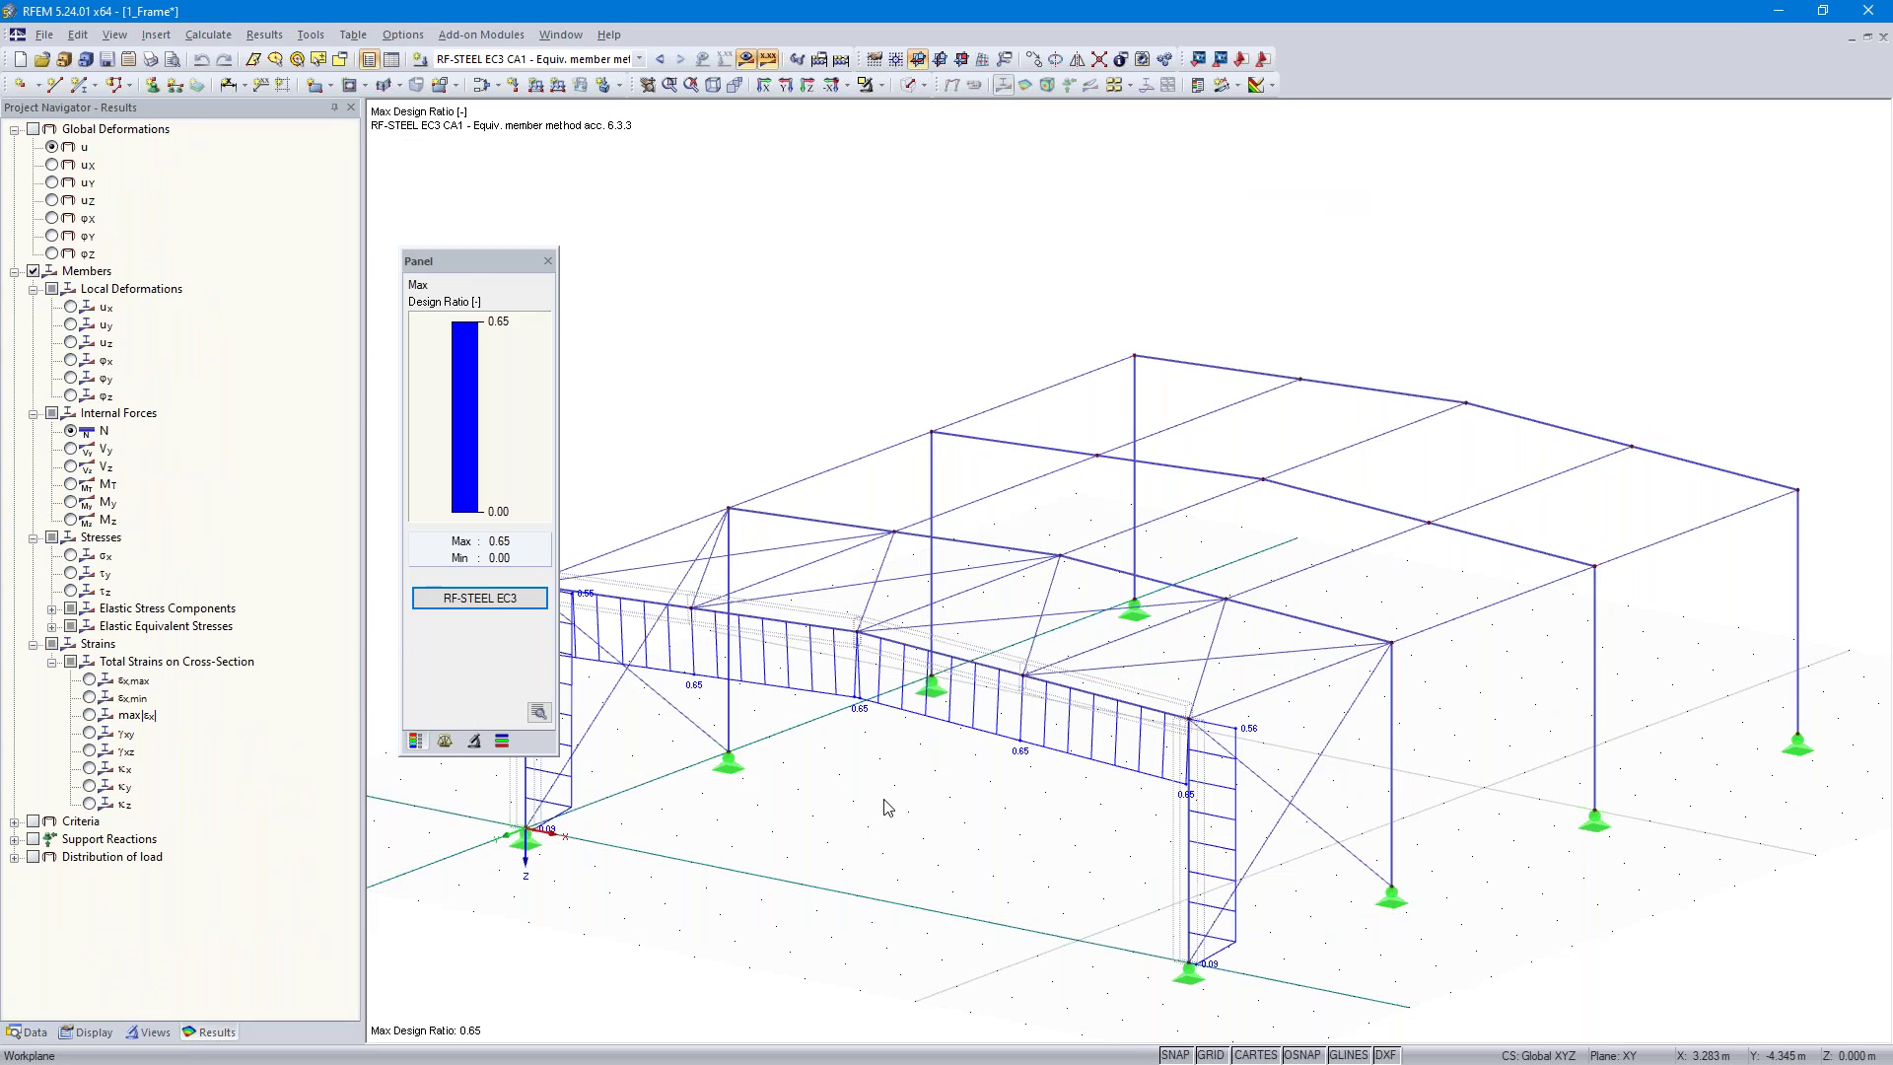
scroll(1120, 532, "up", 4)
scroll(1101, 519, "up", 2)
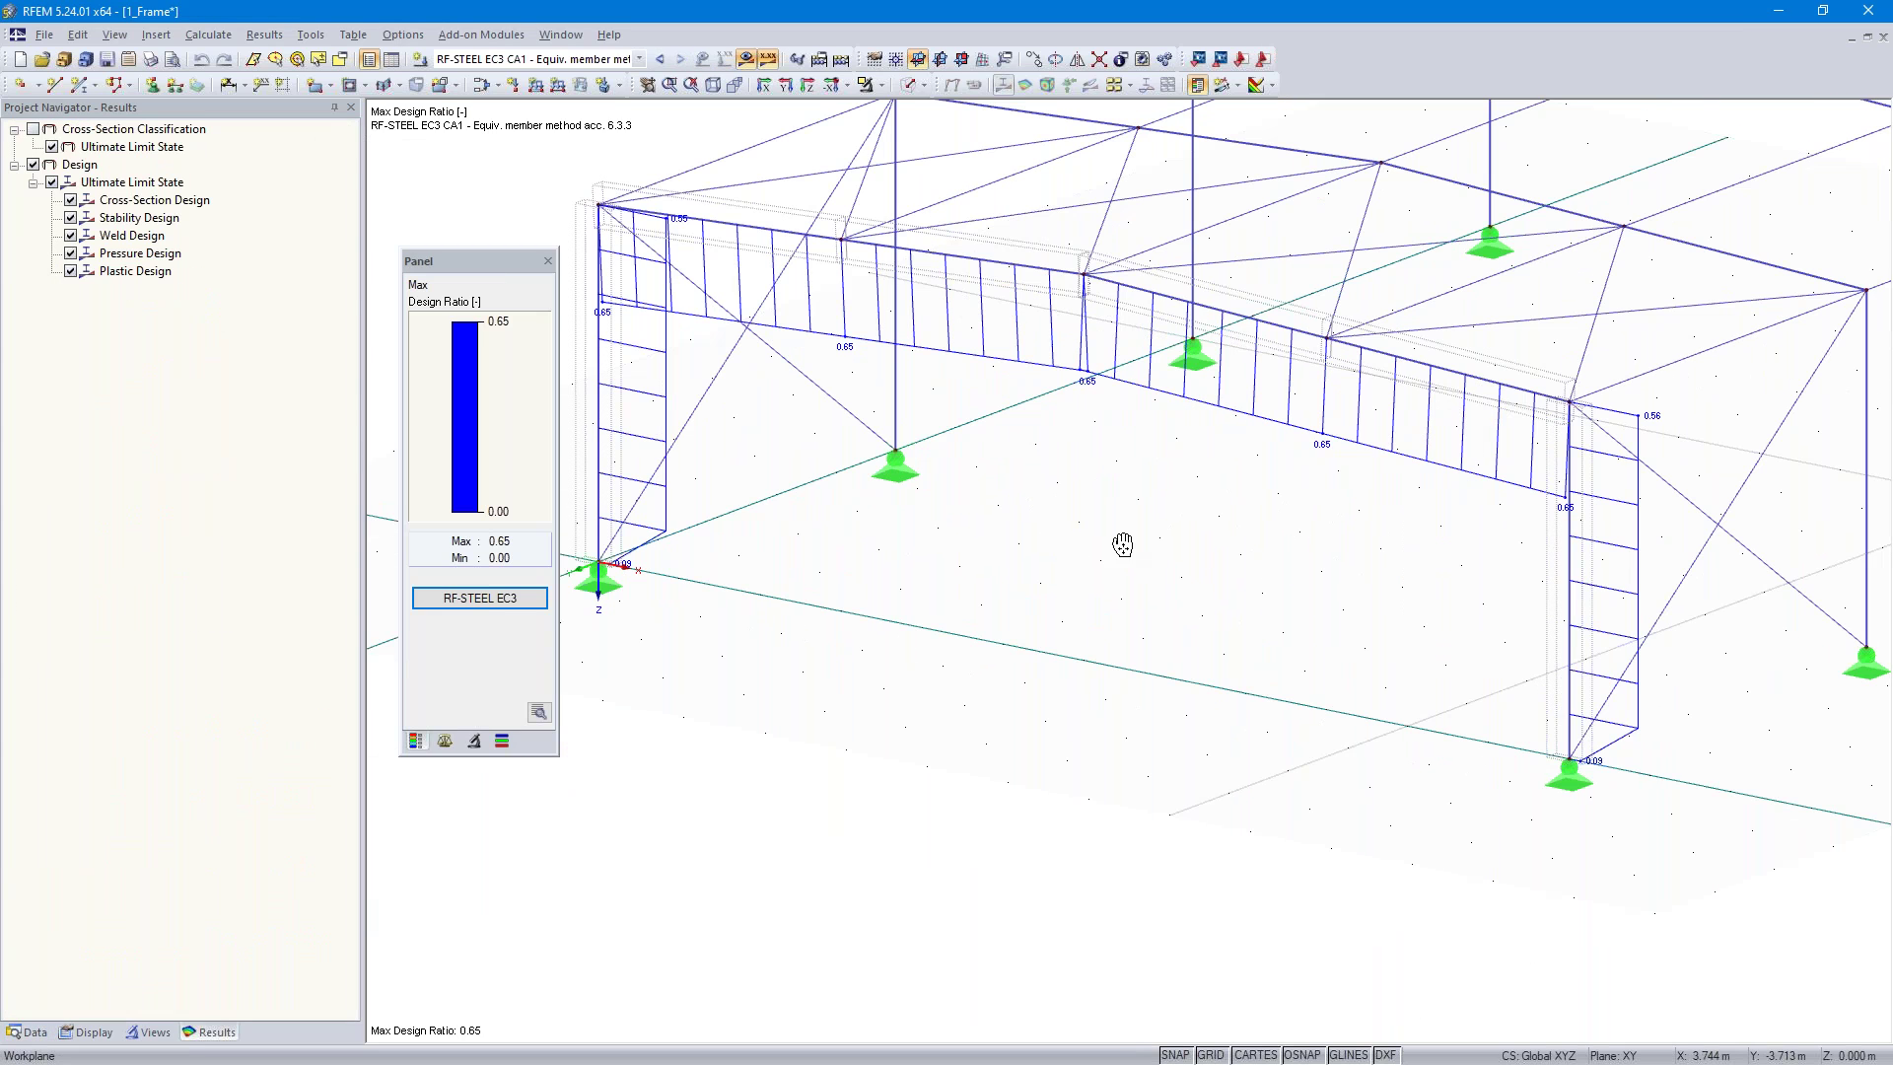
scroll(1167, 546, "up", 2)
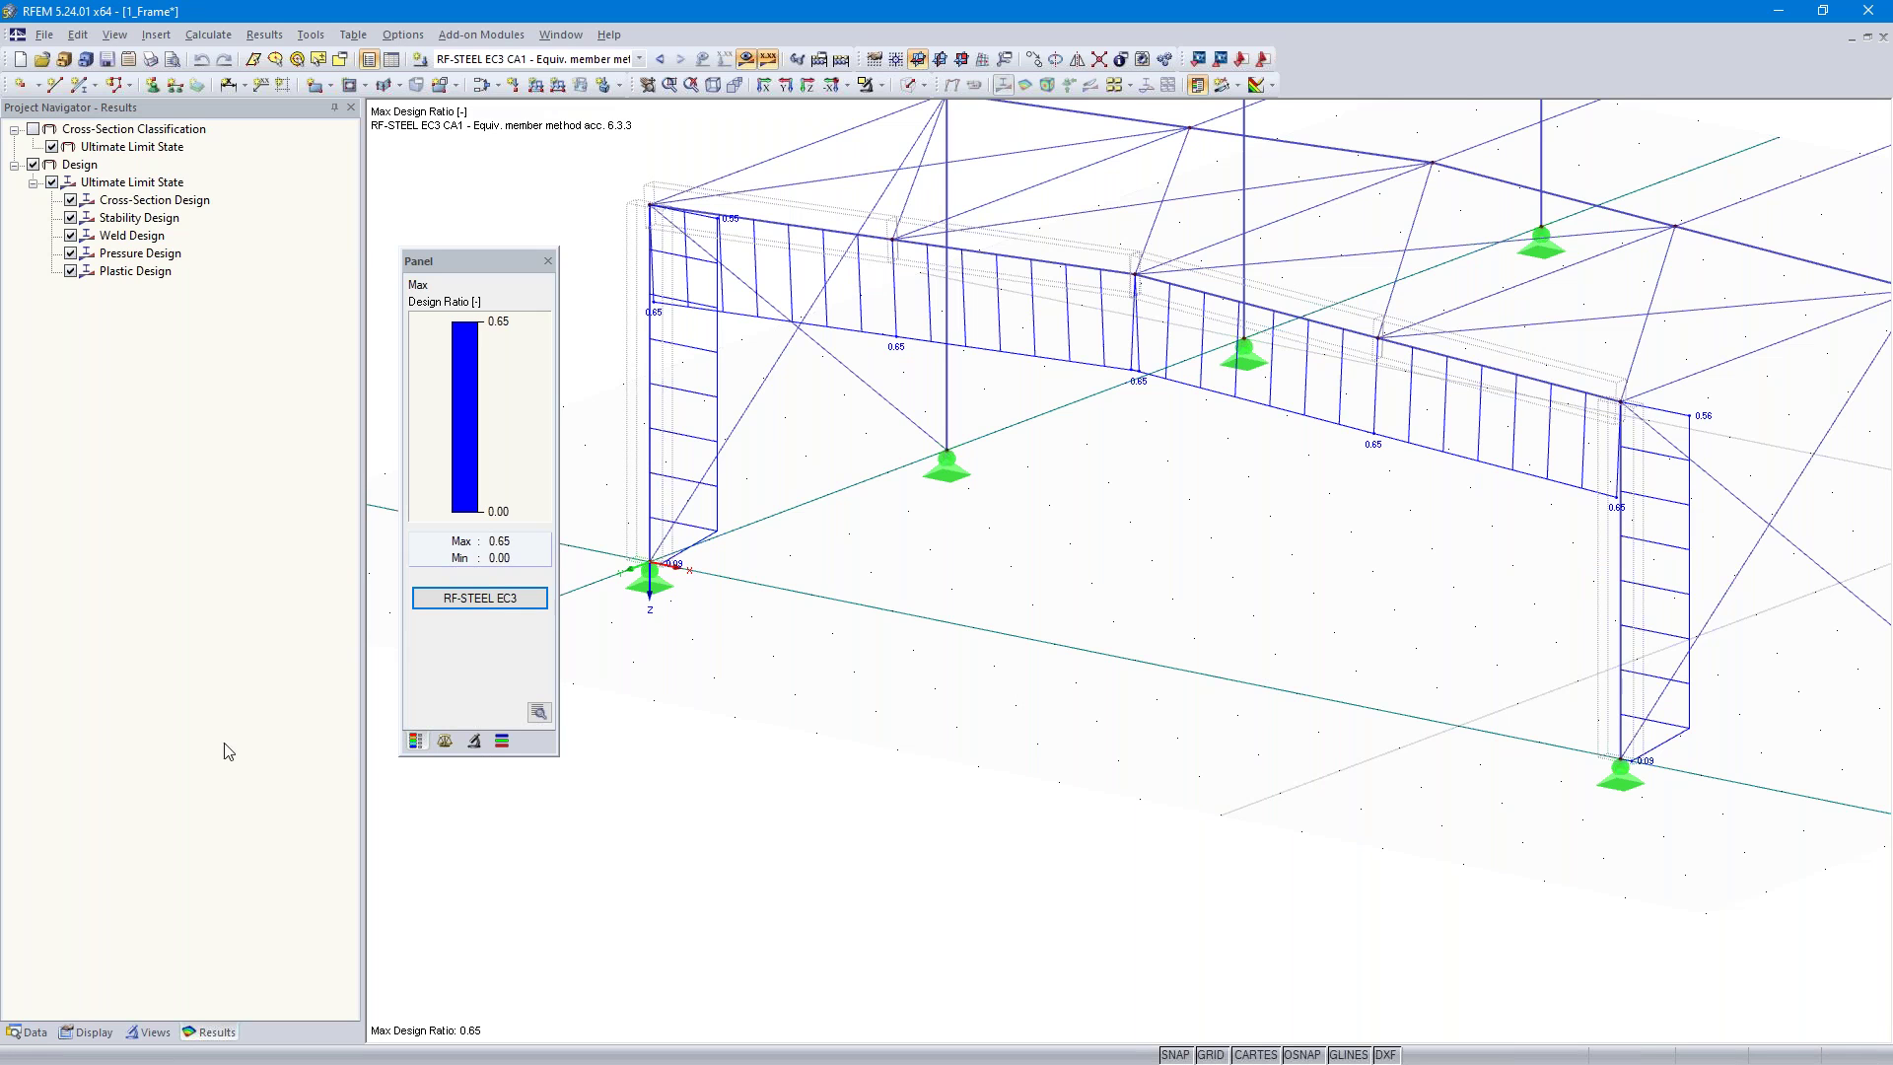
left_click(463, 598)
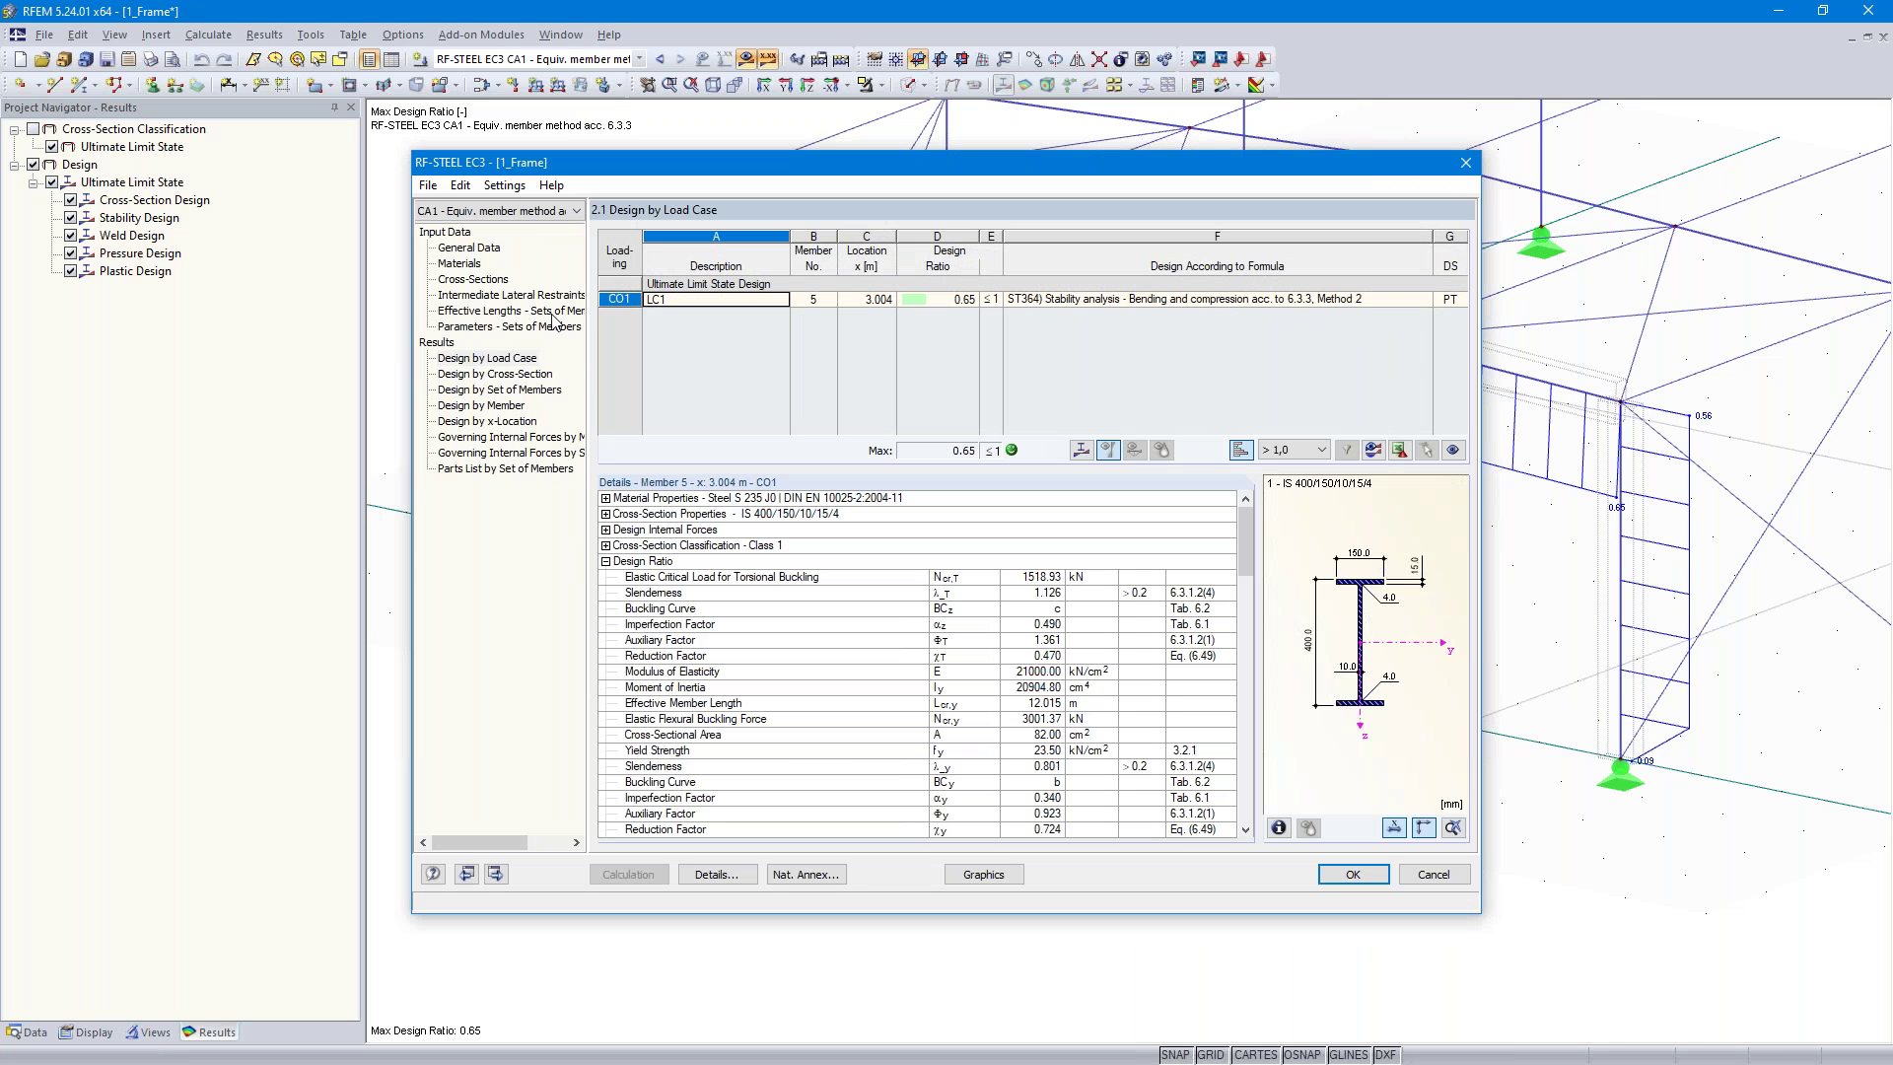
Create a new RF-STEEL EC3 design case no. 2 with the description "General method acc. 6.3.4"
left_click(428, 186)
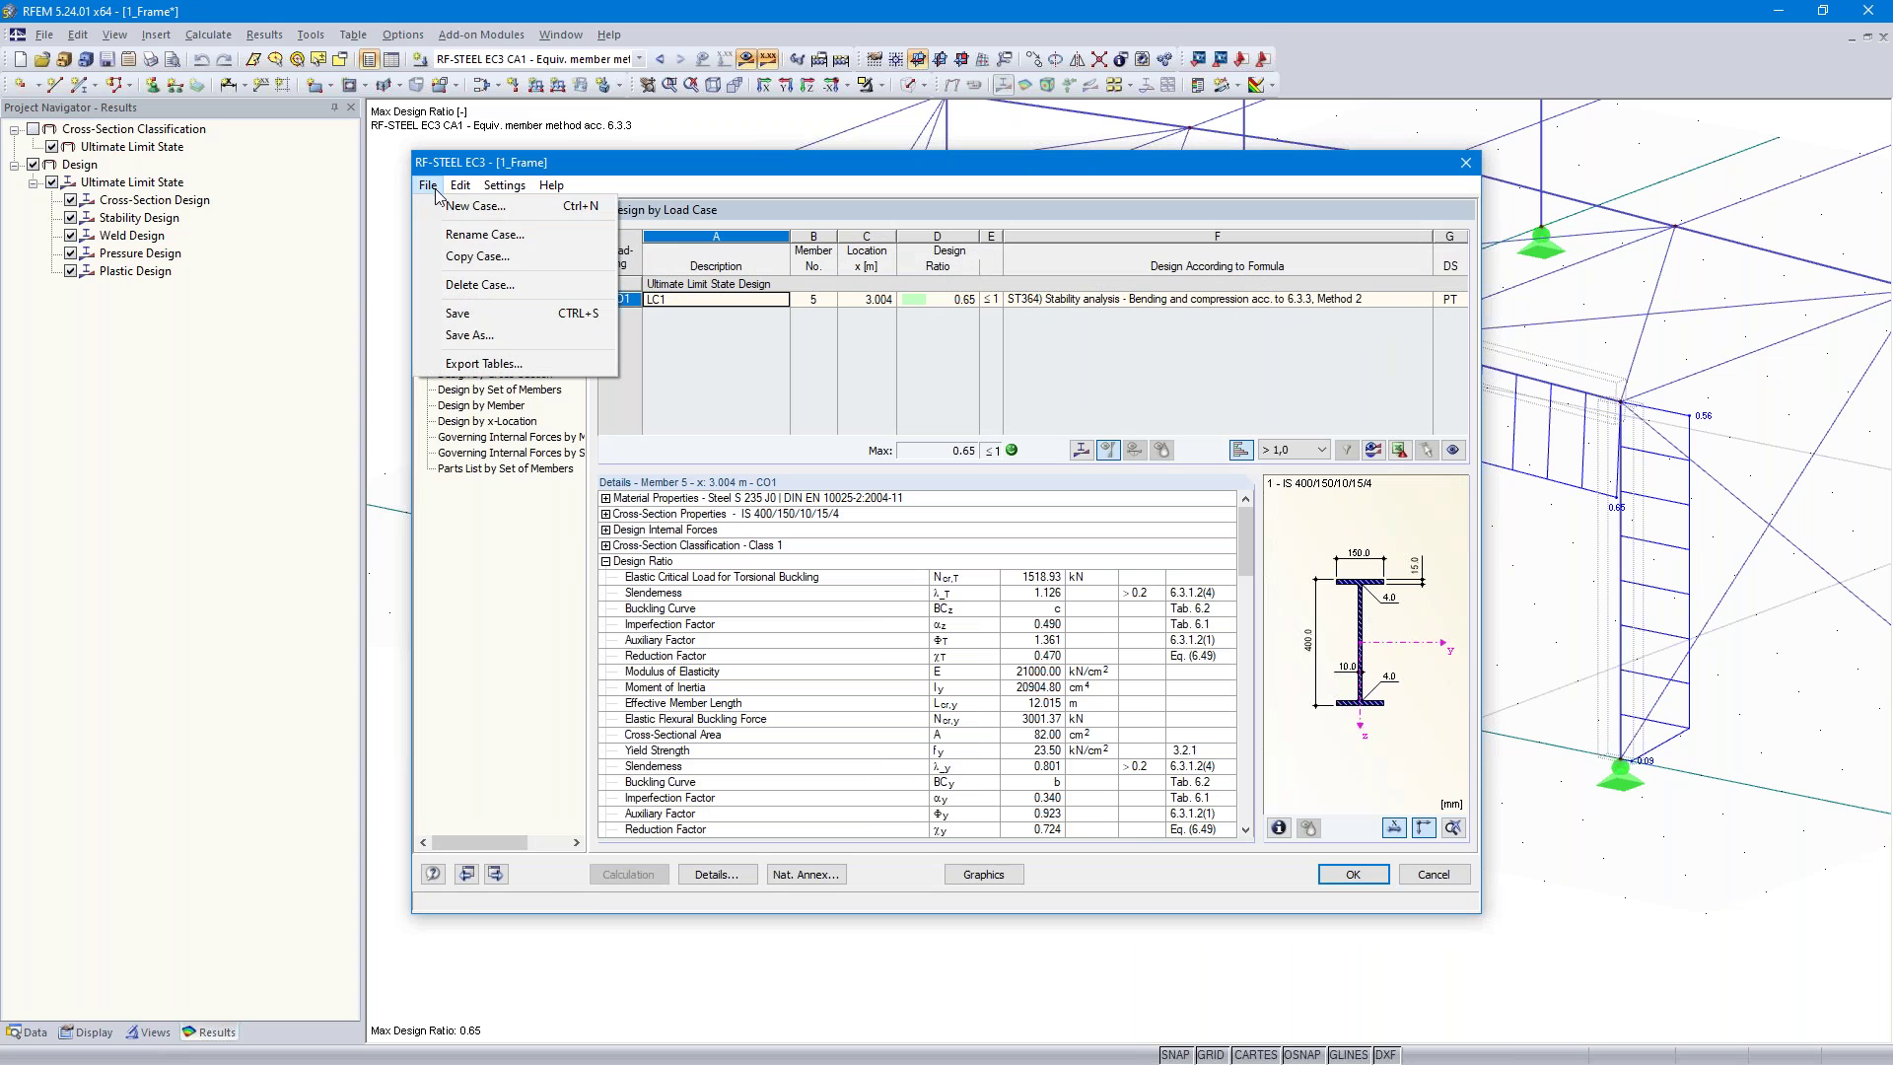
left_click(483, 207)
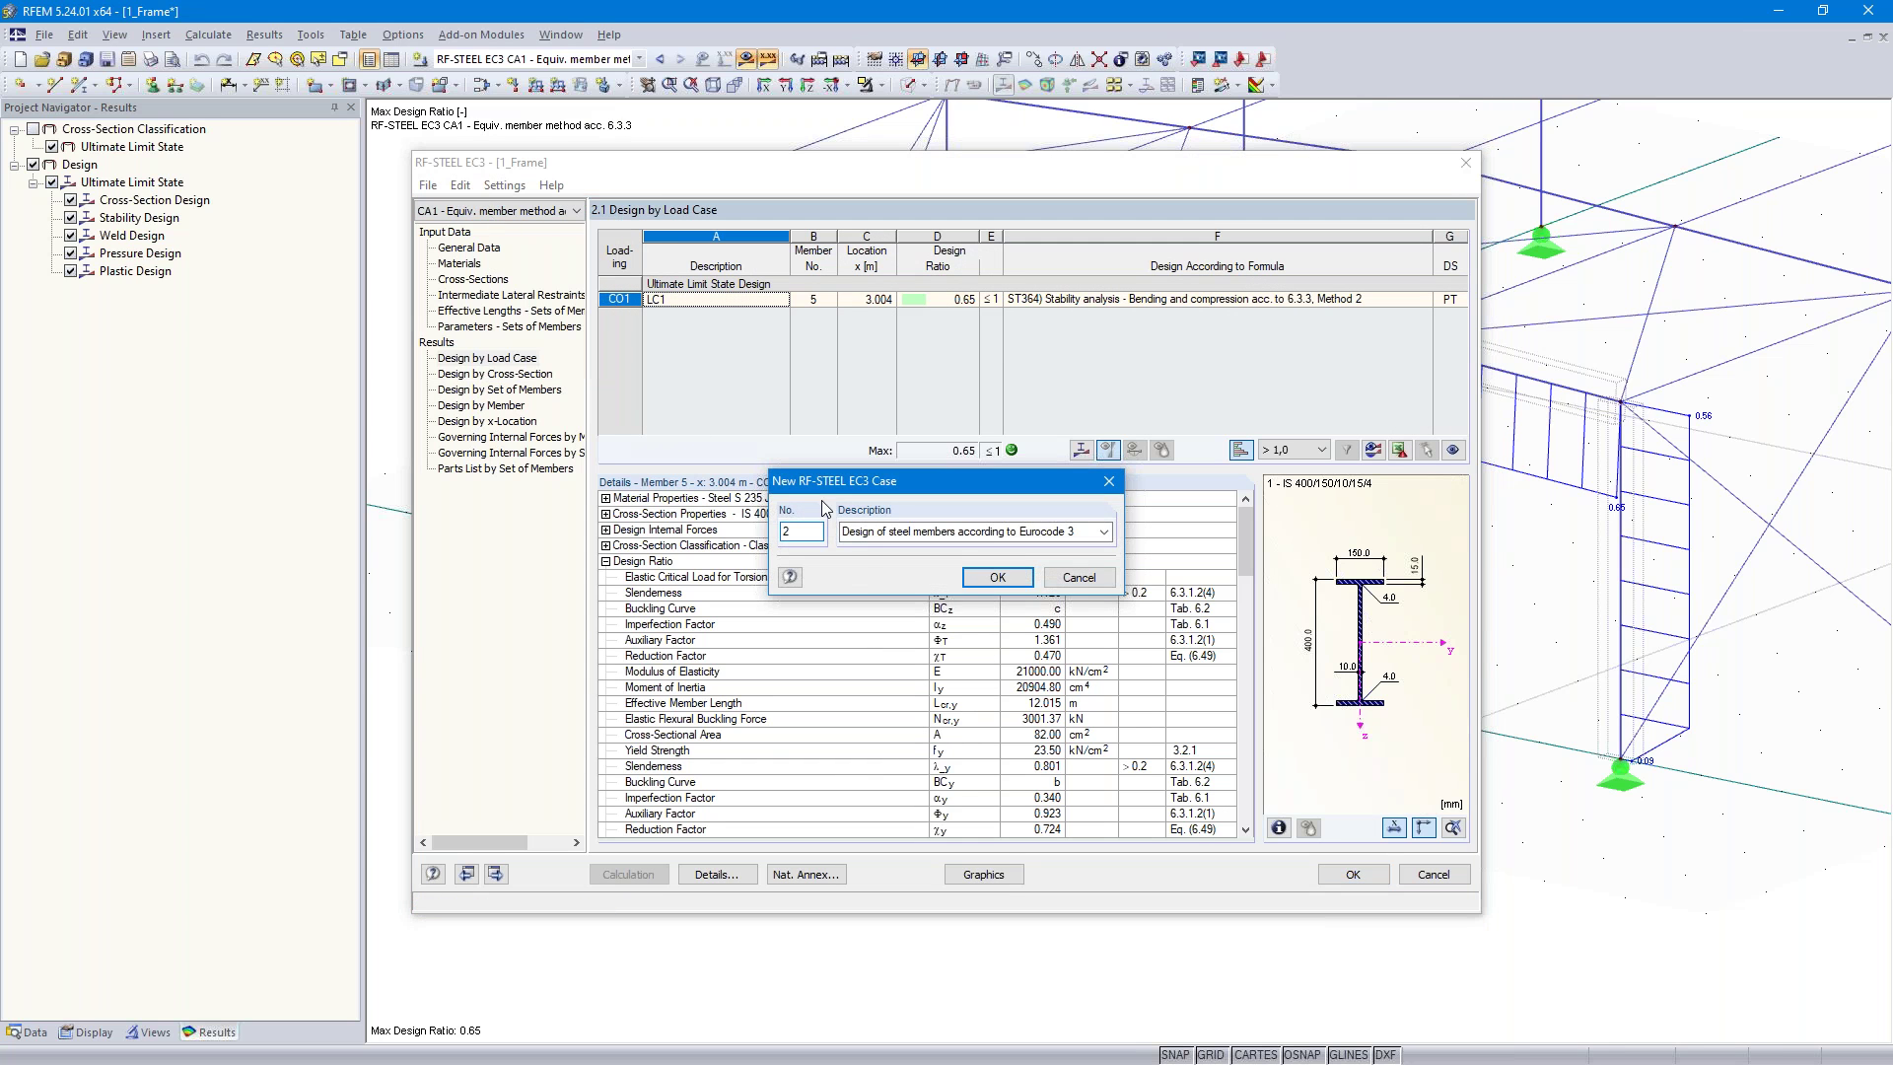
left_click(1025, 530)
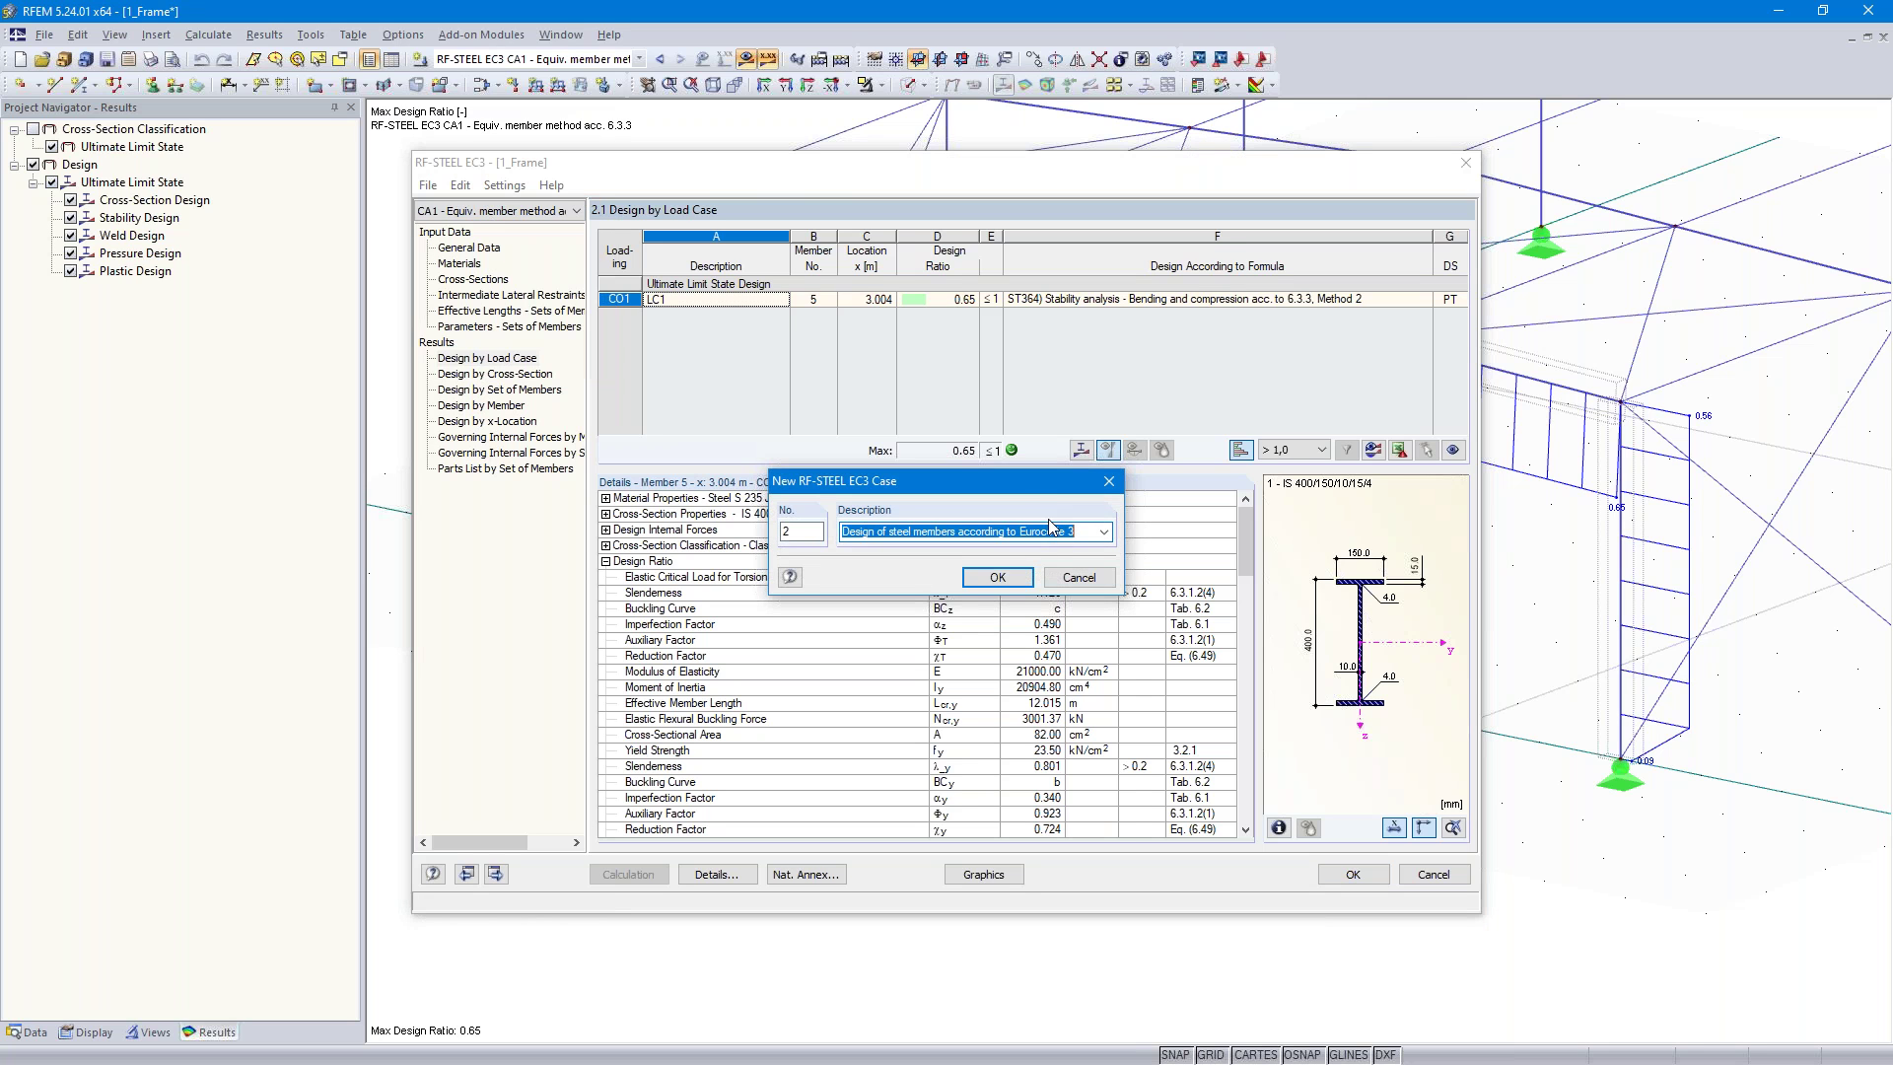
type("Gene")
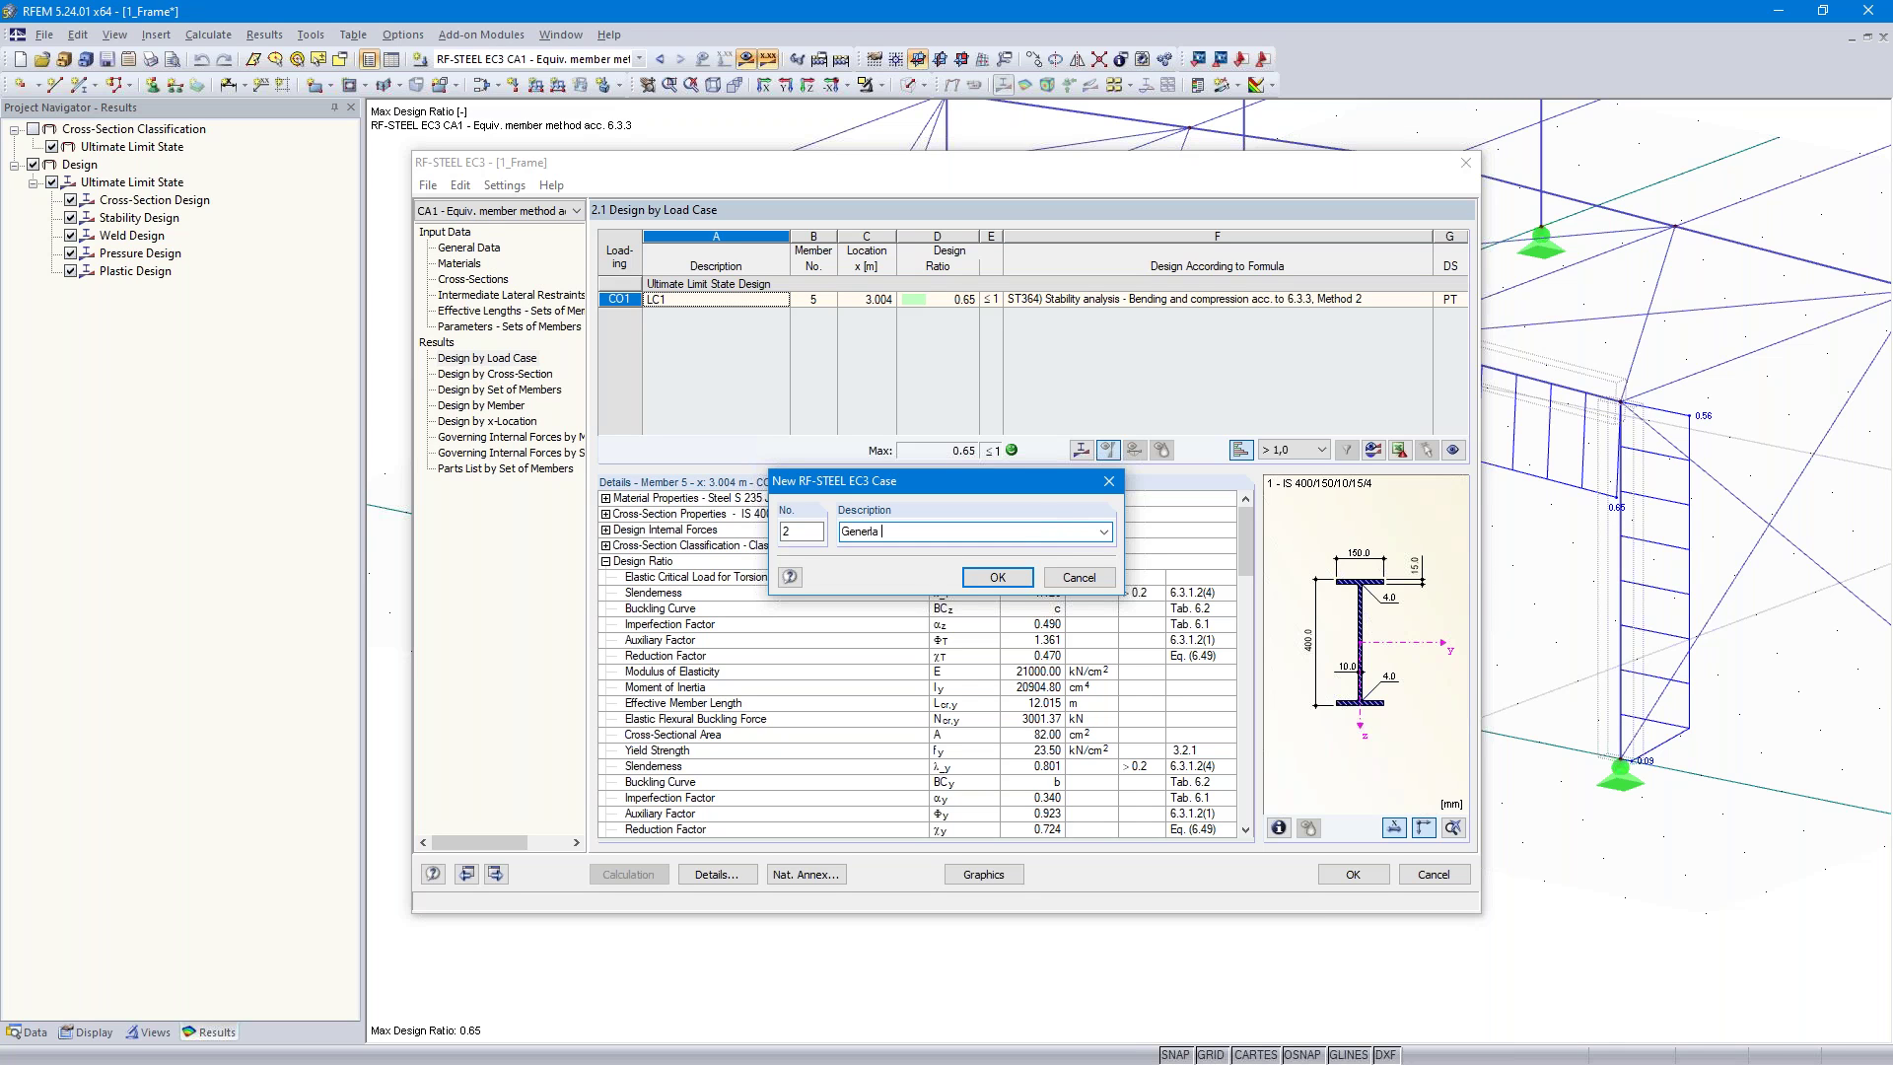
type("ral method acc. 6.3.4")
left_click(998, 578)
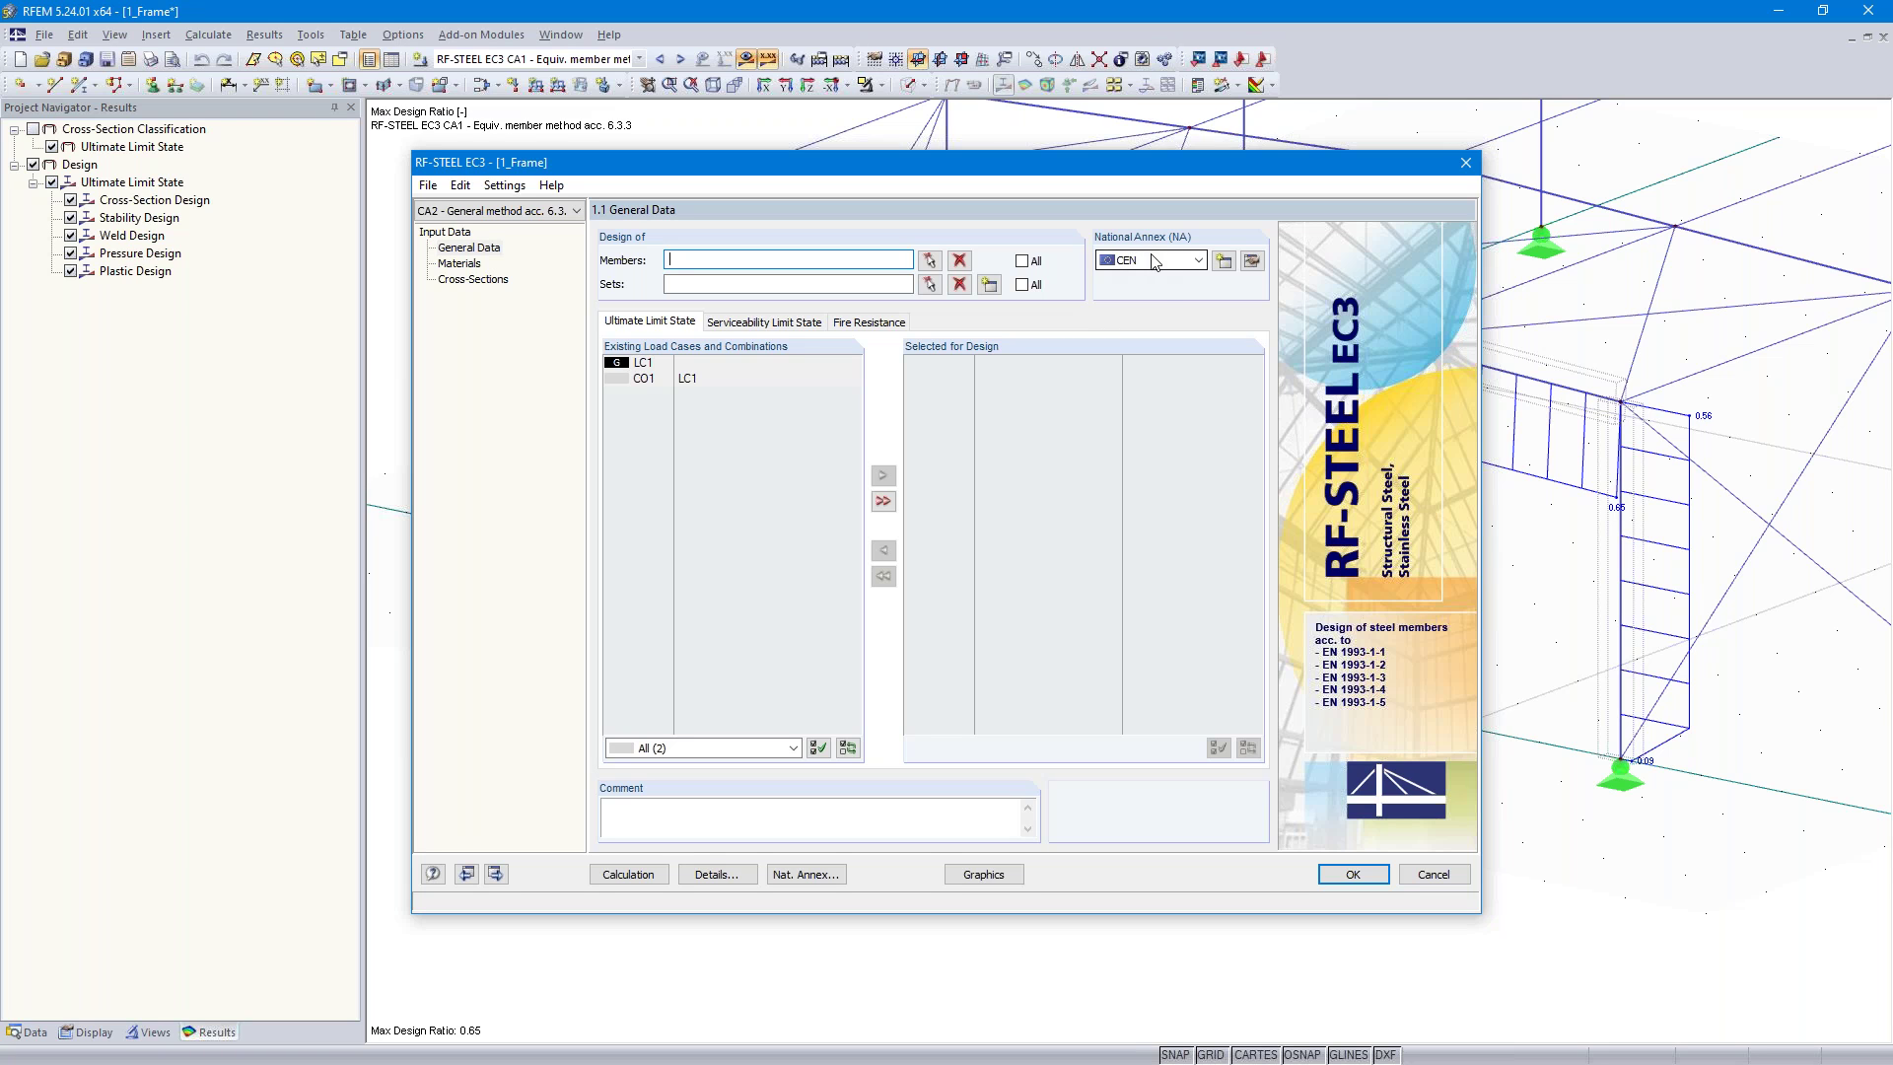
Select load combination CO1 for the ultimate limit state design and pick set of members 4 (Frame) in the model for design
double_click(639, 380)
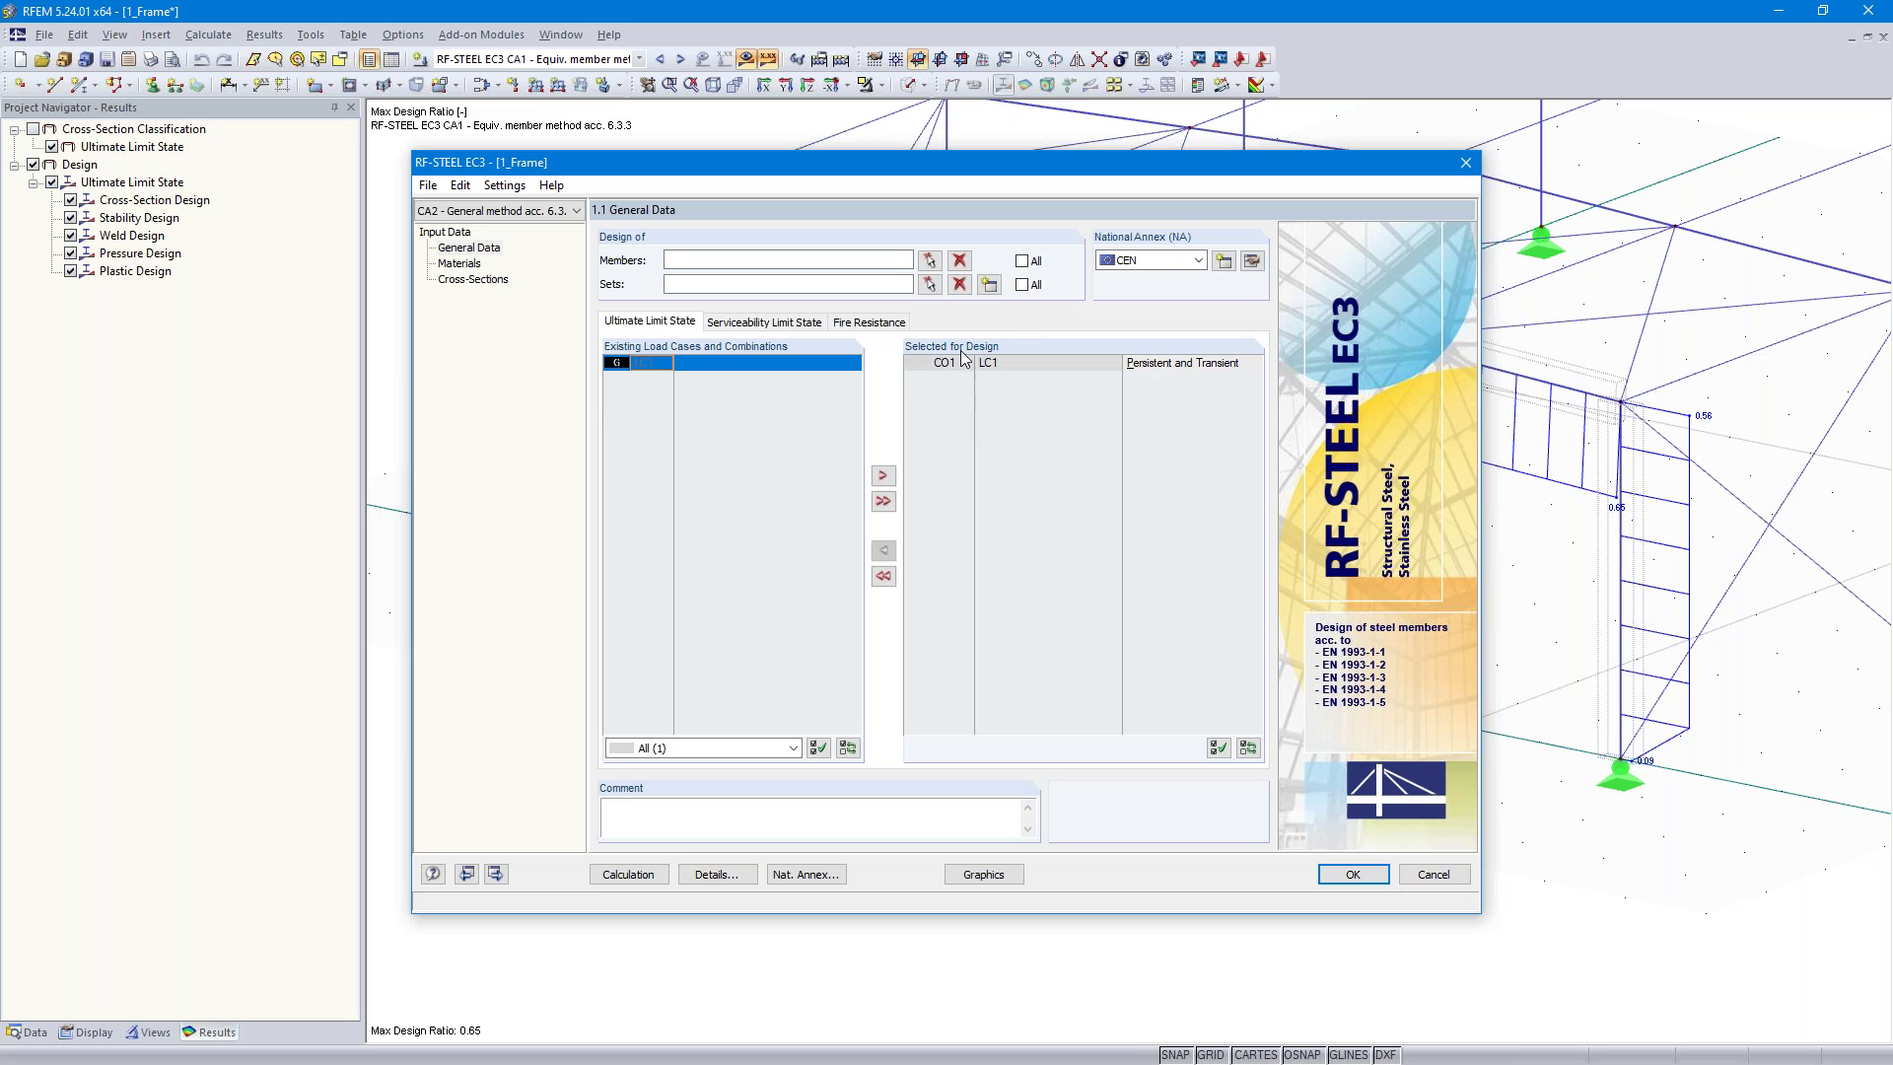
left_click(929, 285)
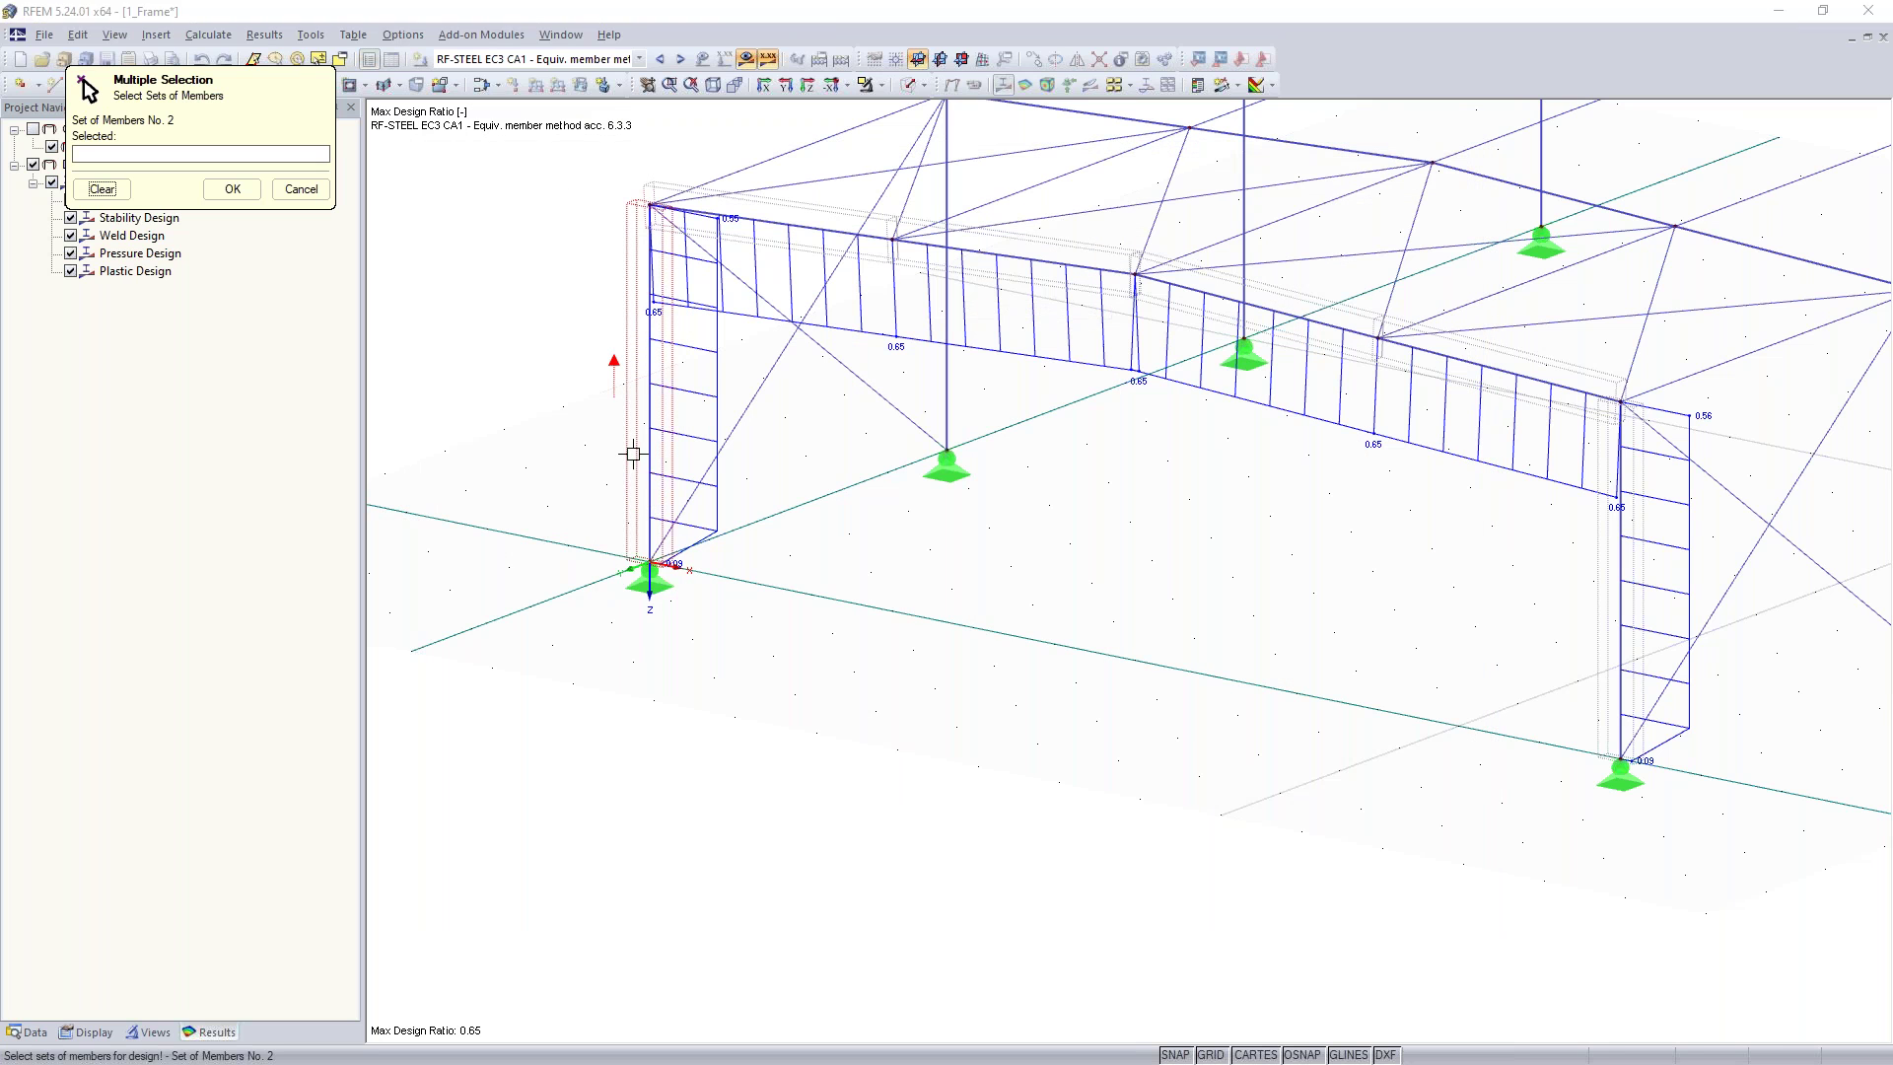
left_click(633, 453)
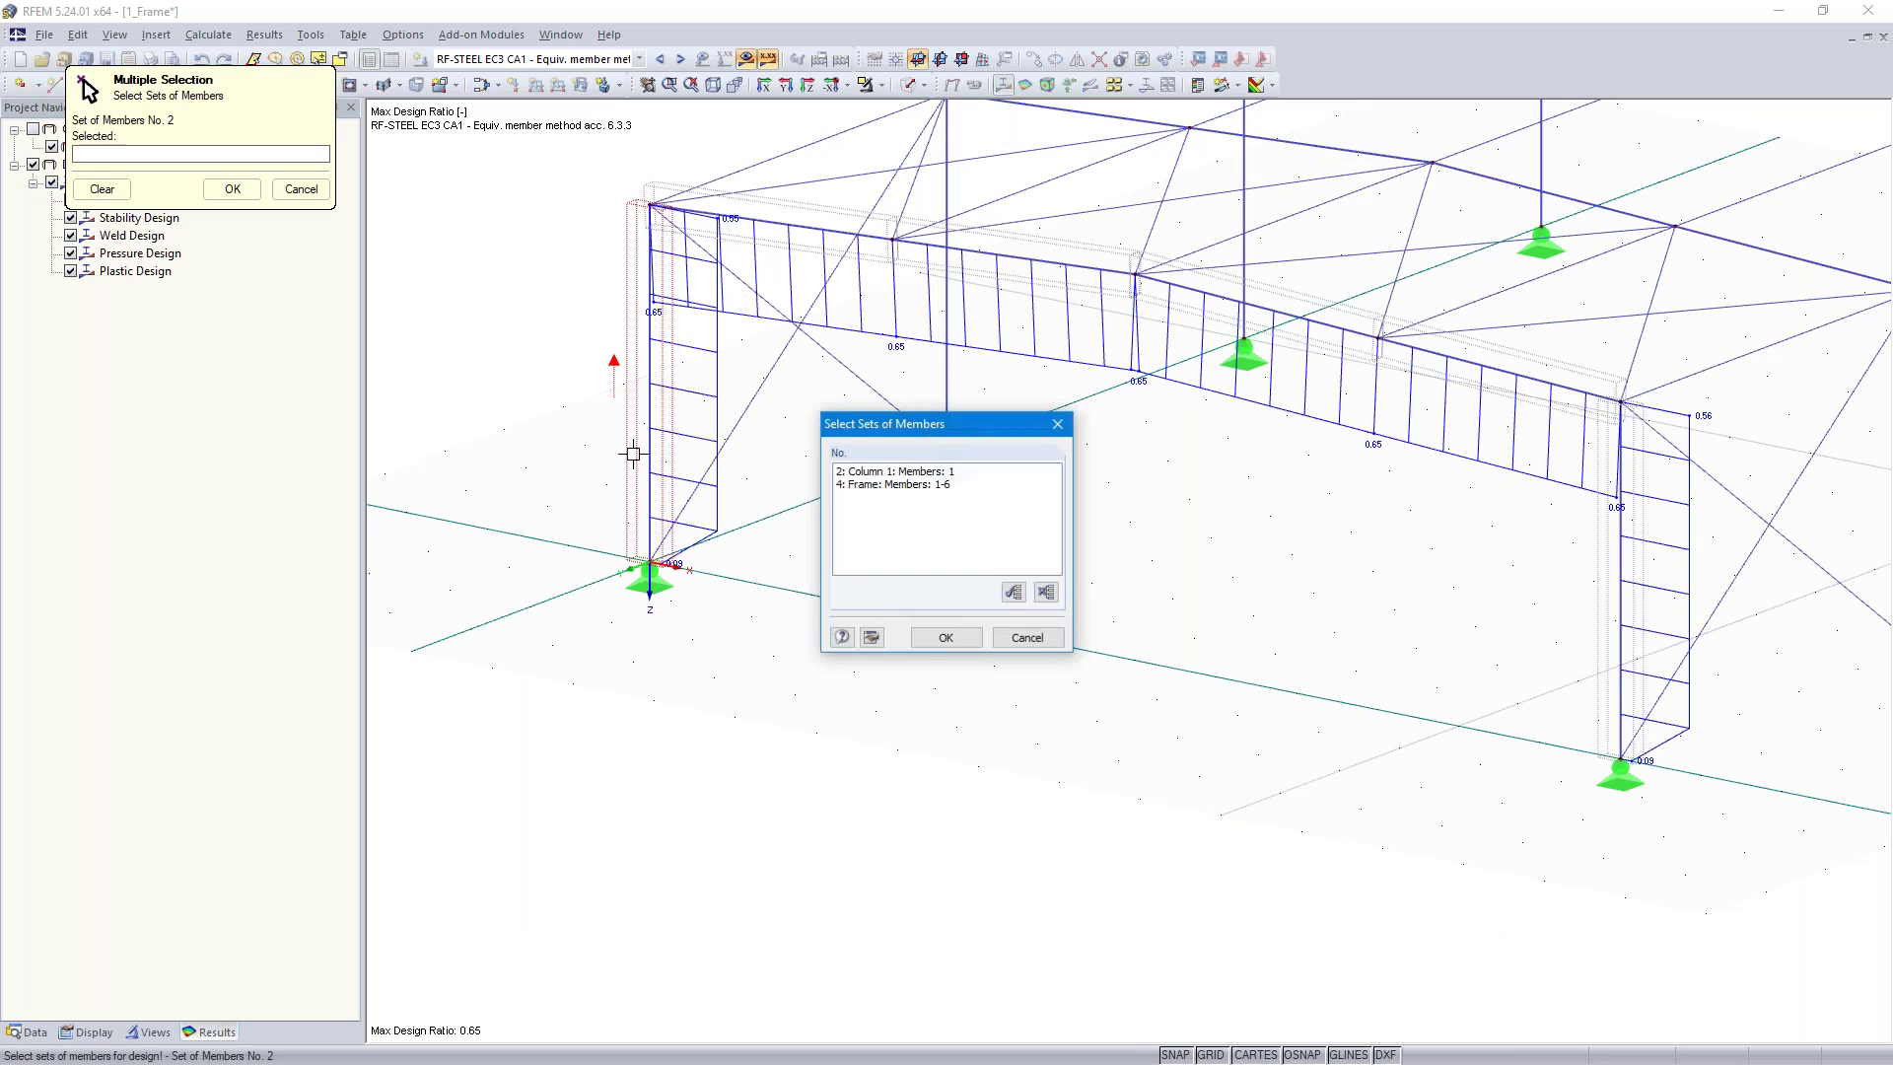
left_click(899, 485)
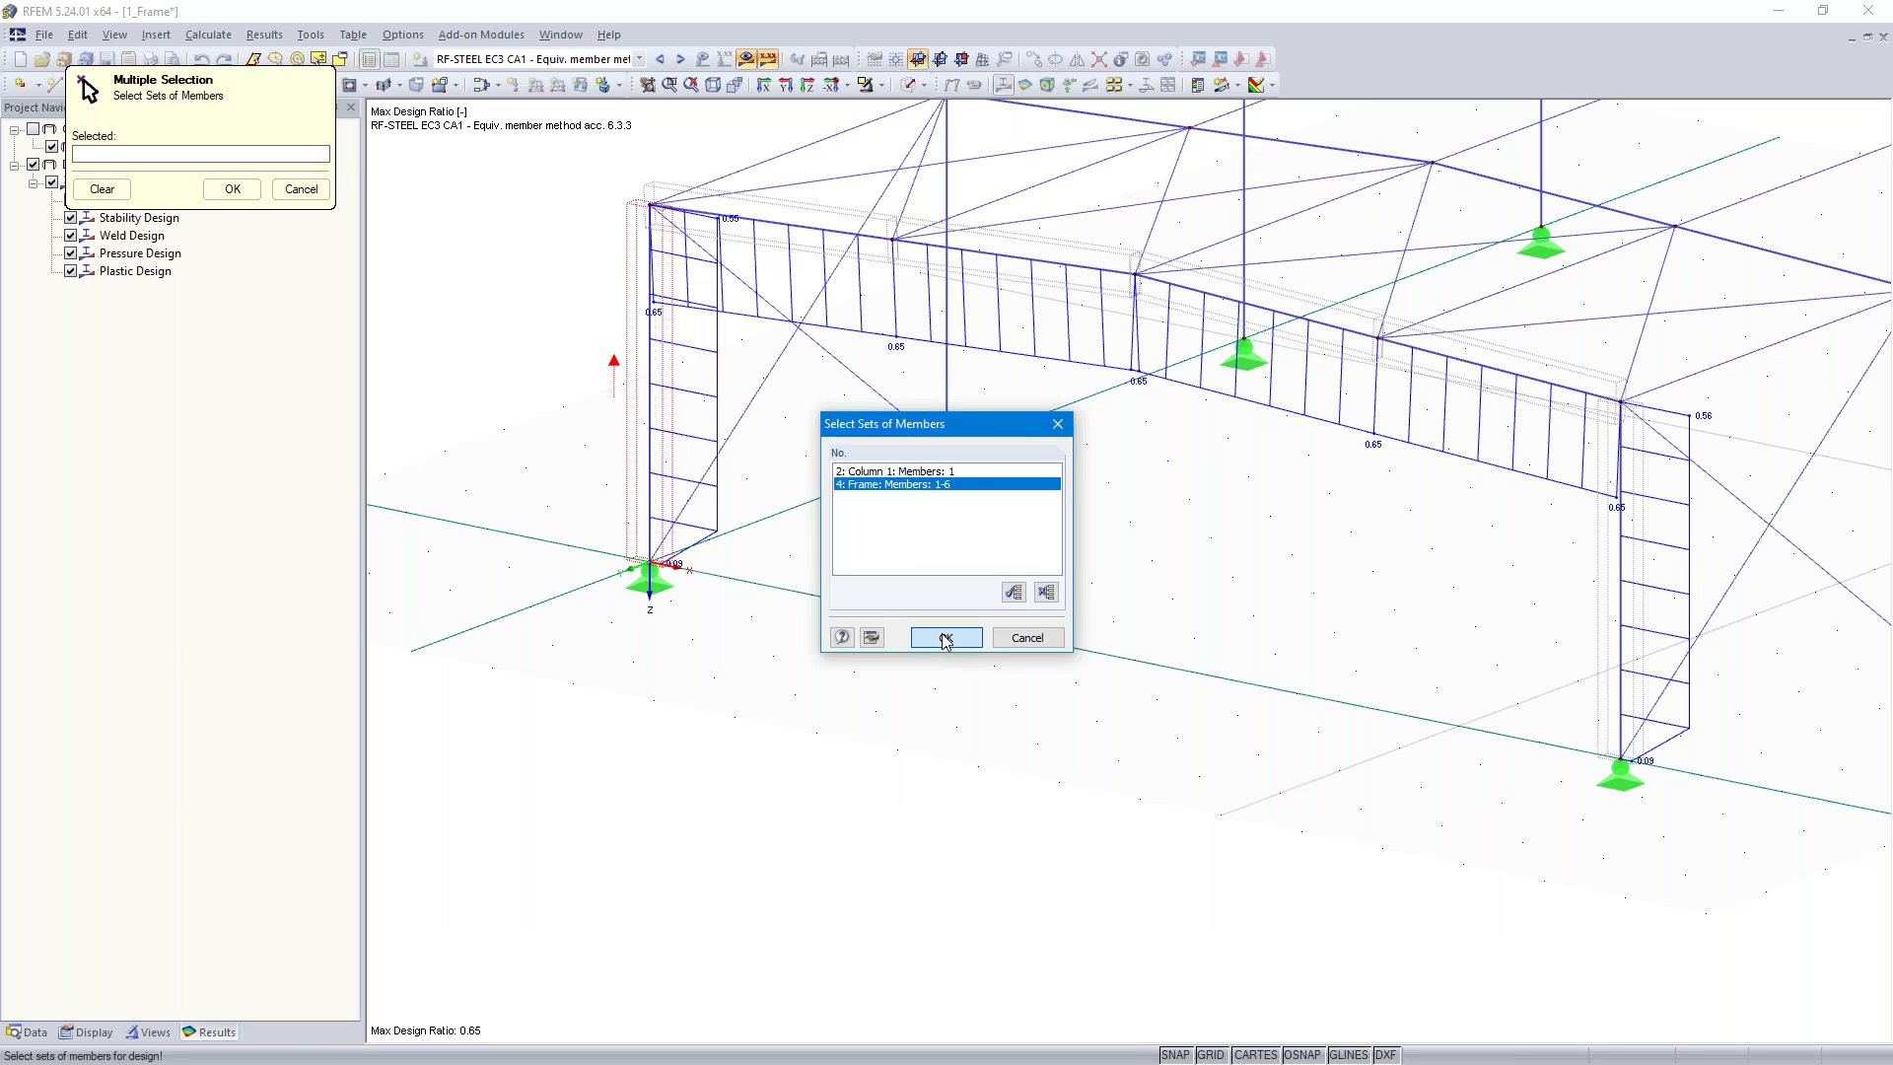
left_click(944, 638)
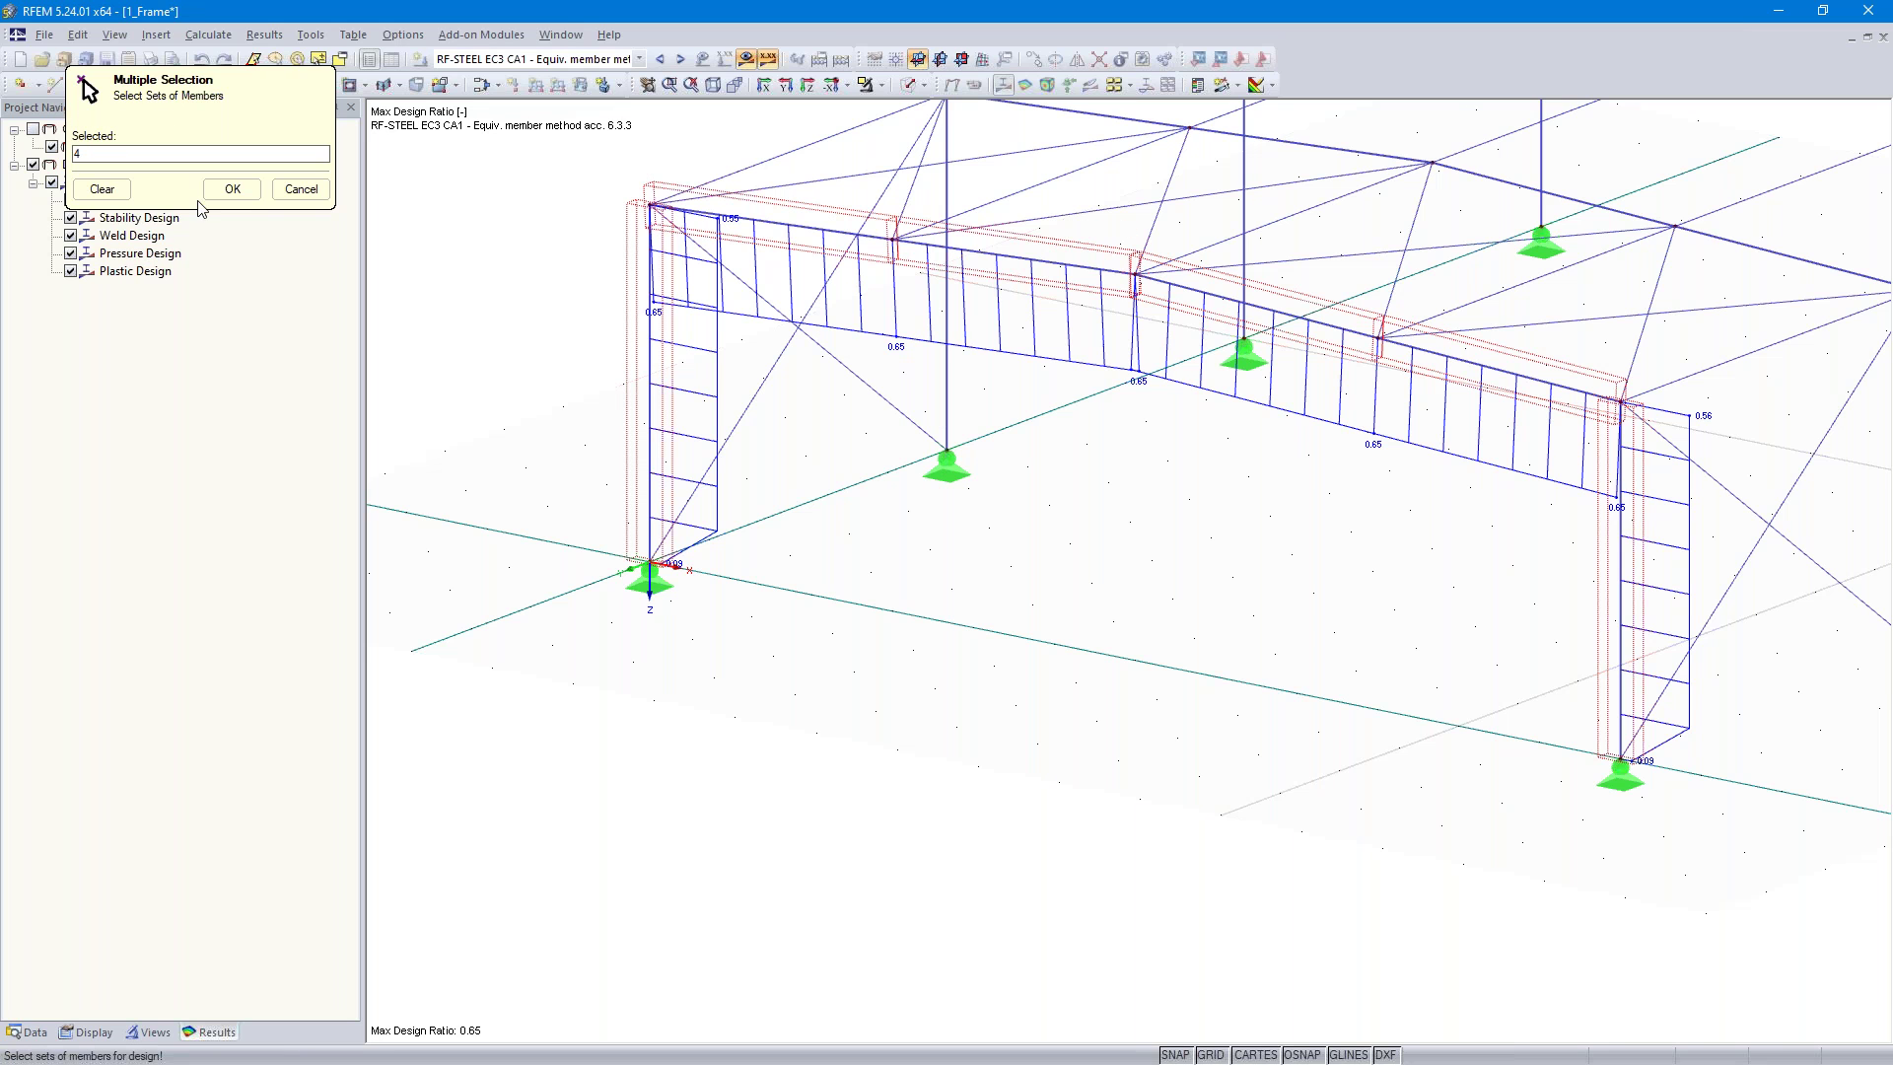
left_click(233, 188)
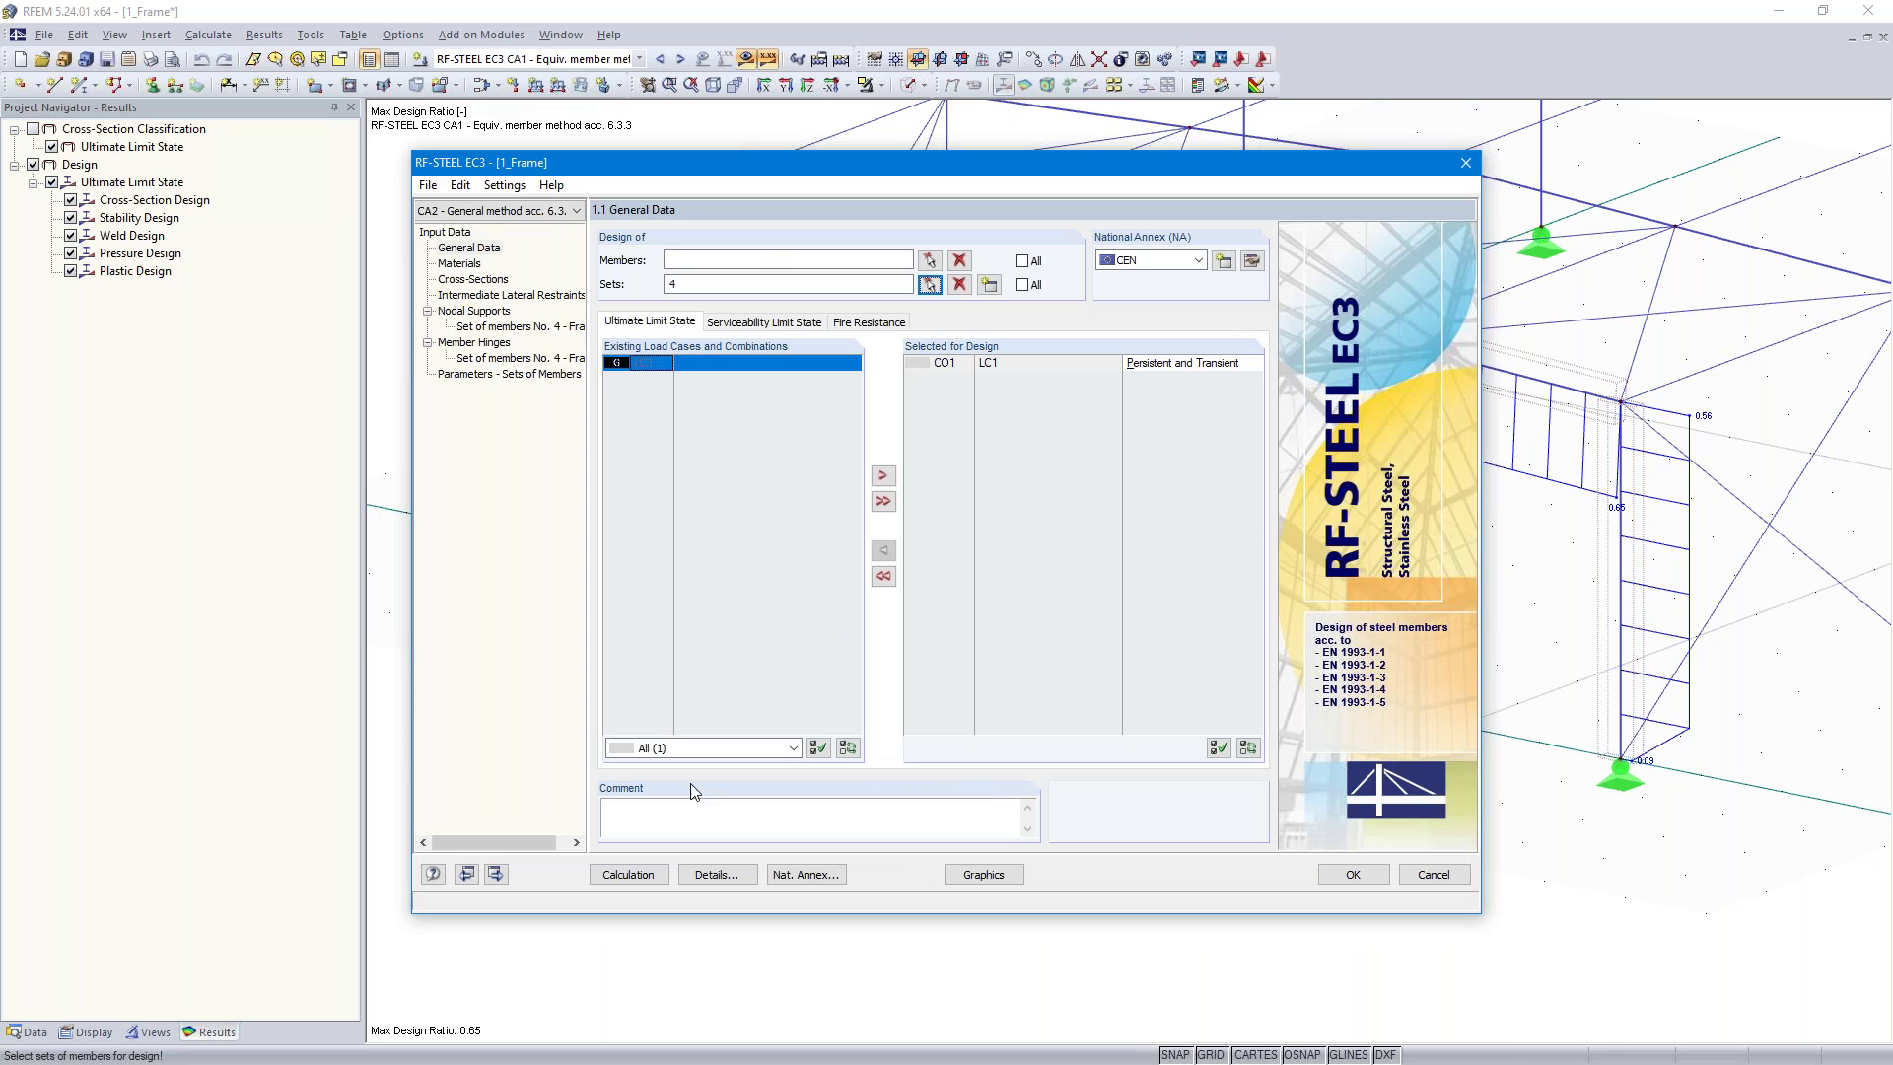
Check in the stability details which analysis method is set for sets of members, looking for 6.3.4 (General Method)
left_click(718, 876)
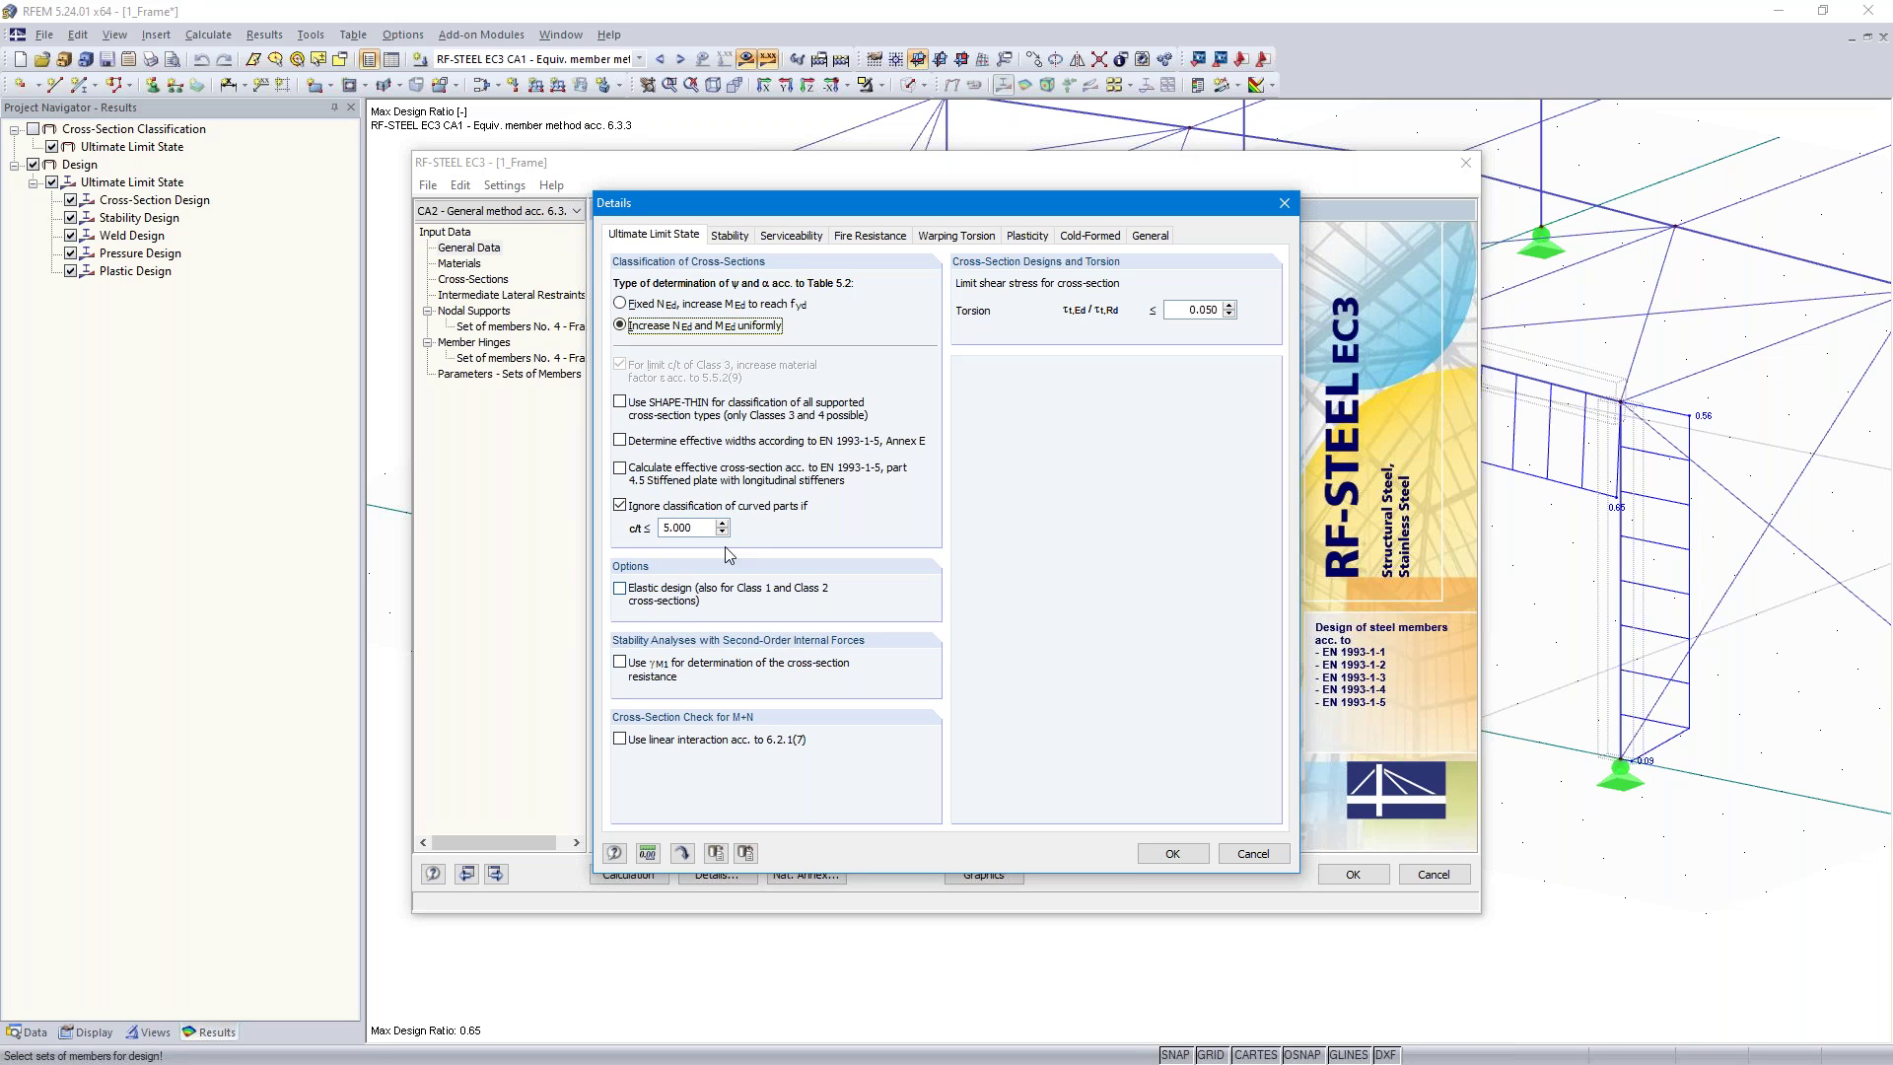
left_click(730, 237)
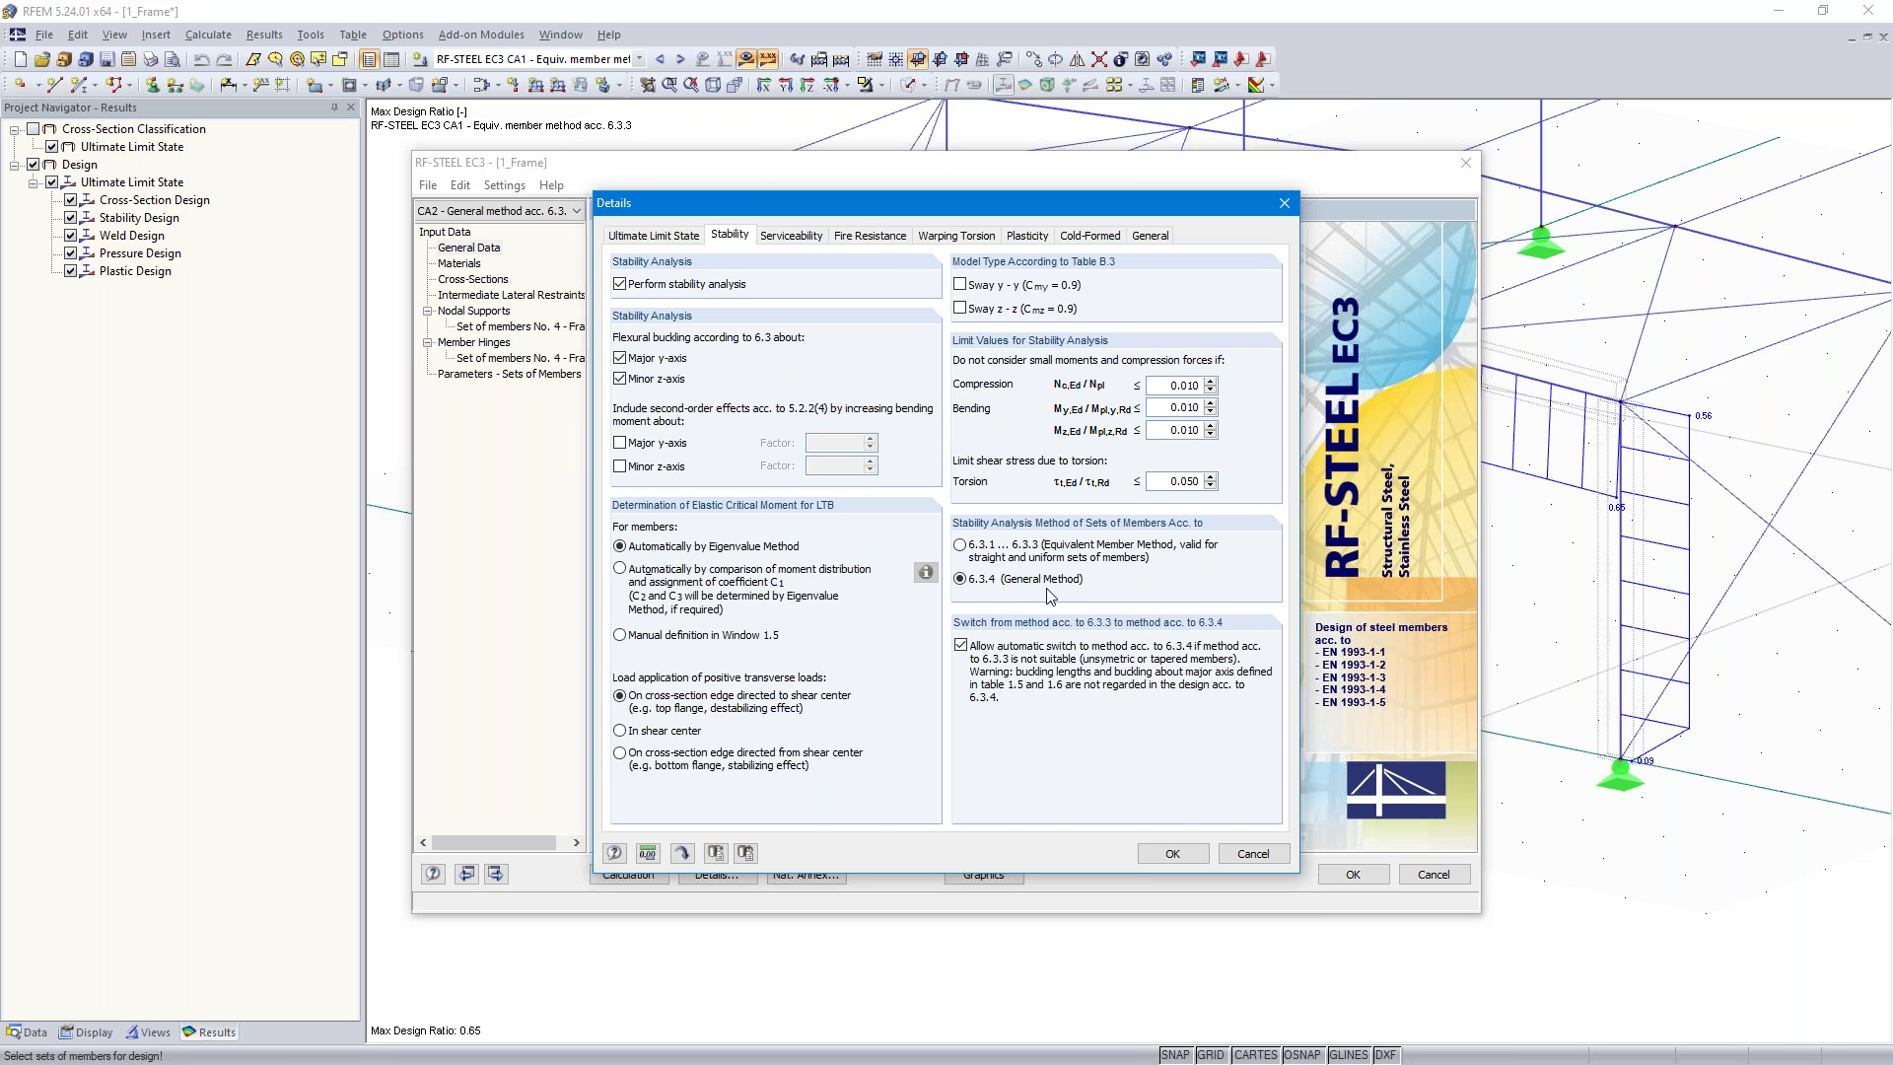
left_click(1173, 854)
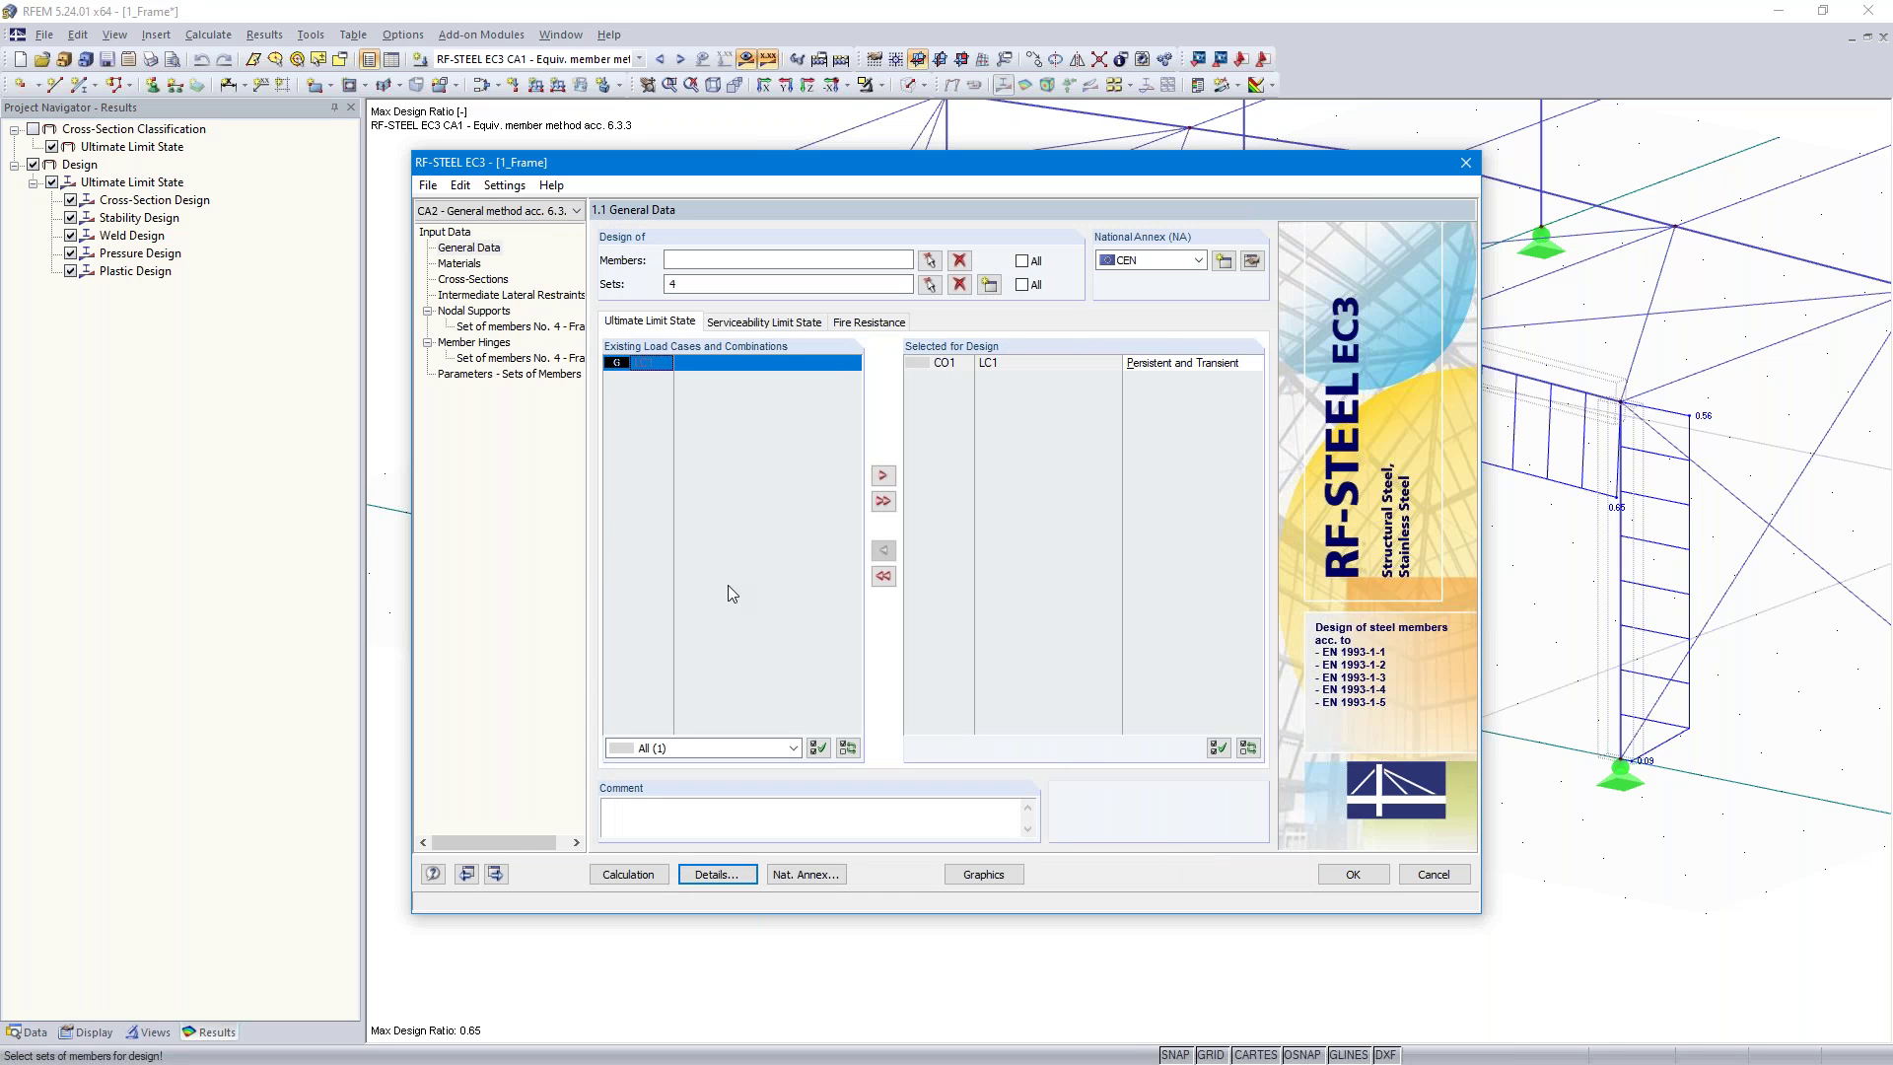
Review the materials, cross-sections and intermediate lateral restraints of the new case, and open the nodal supports of the frame set
left_click(495, 874)
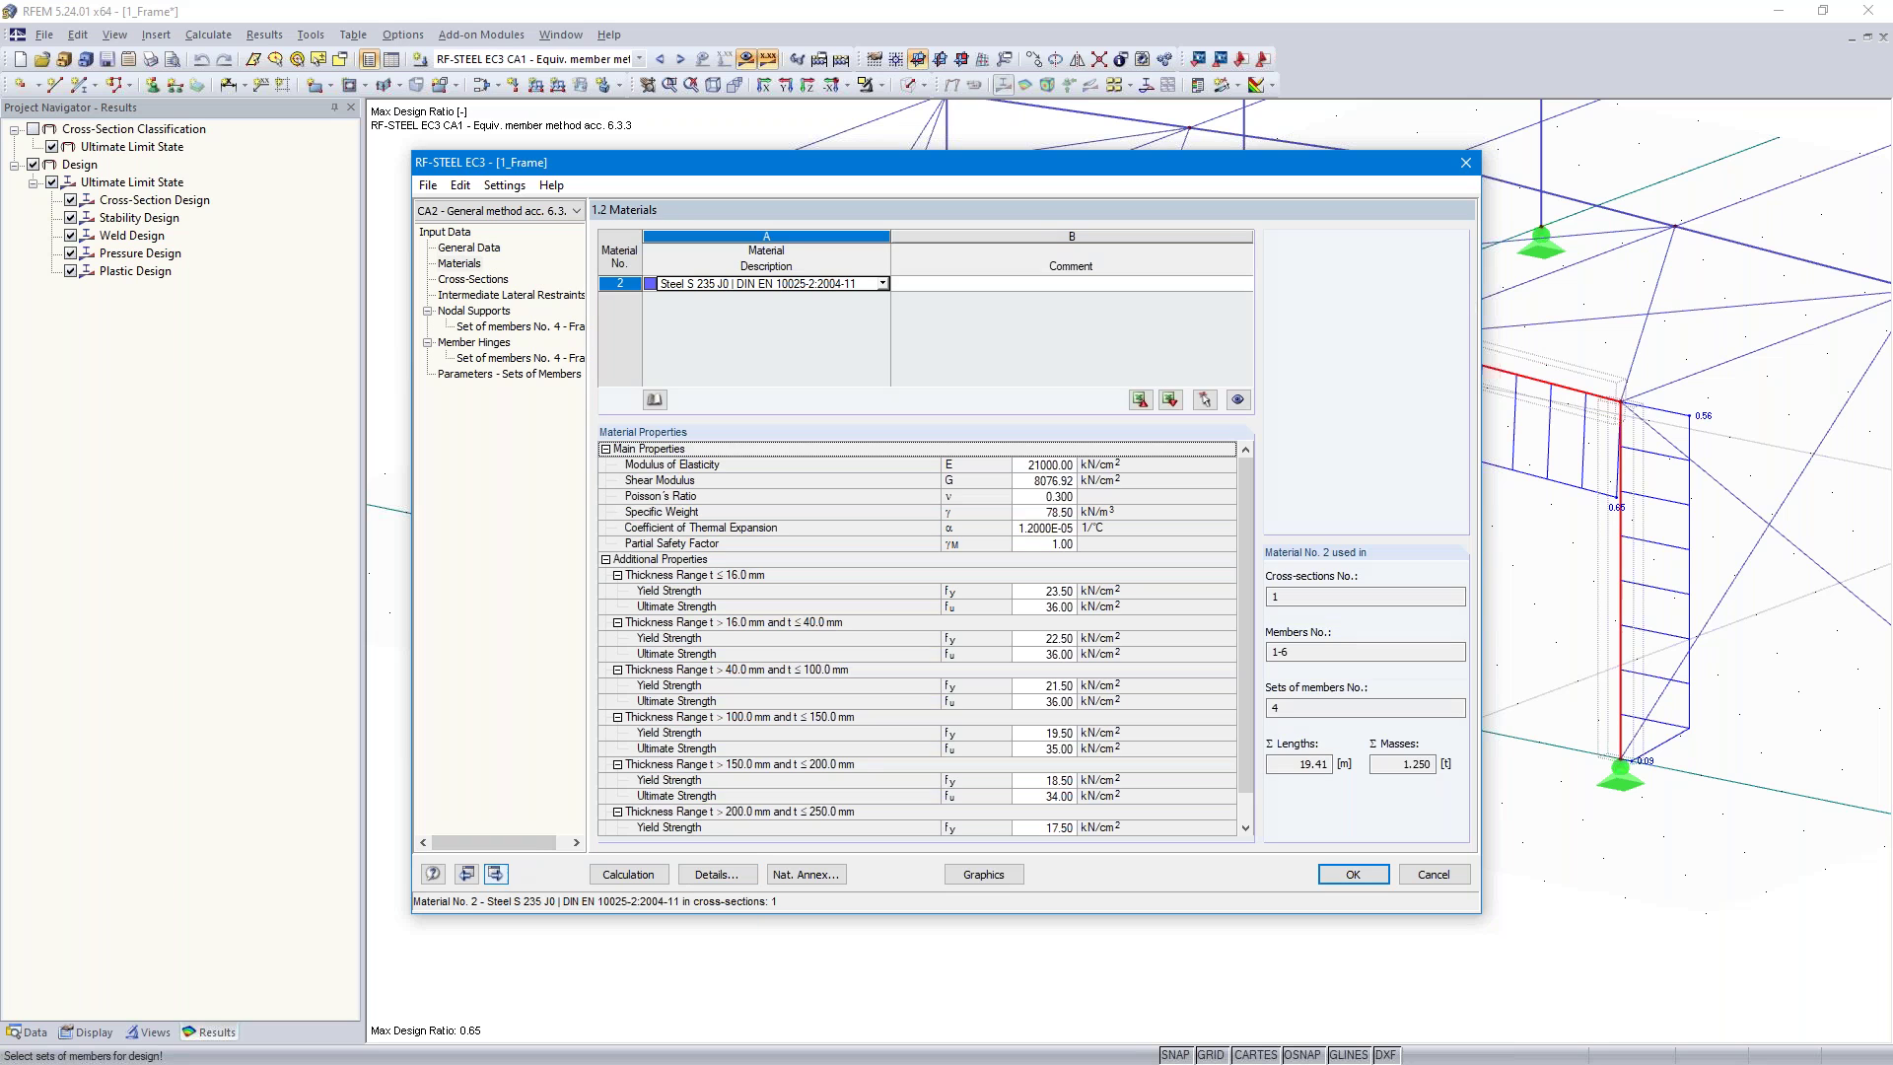
left_click(496, 873)
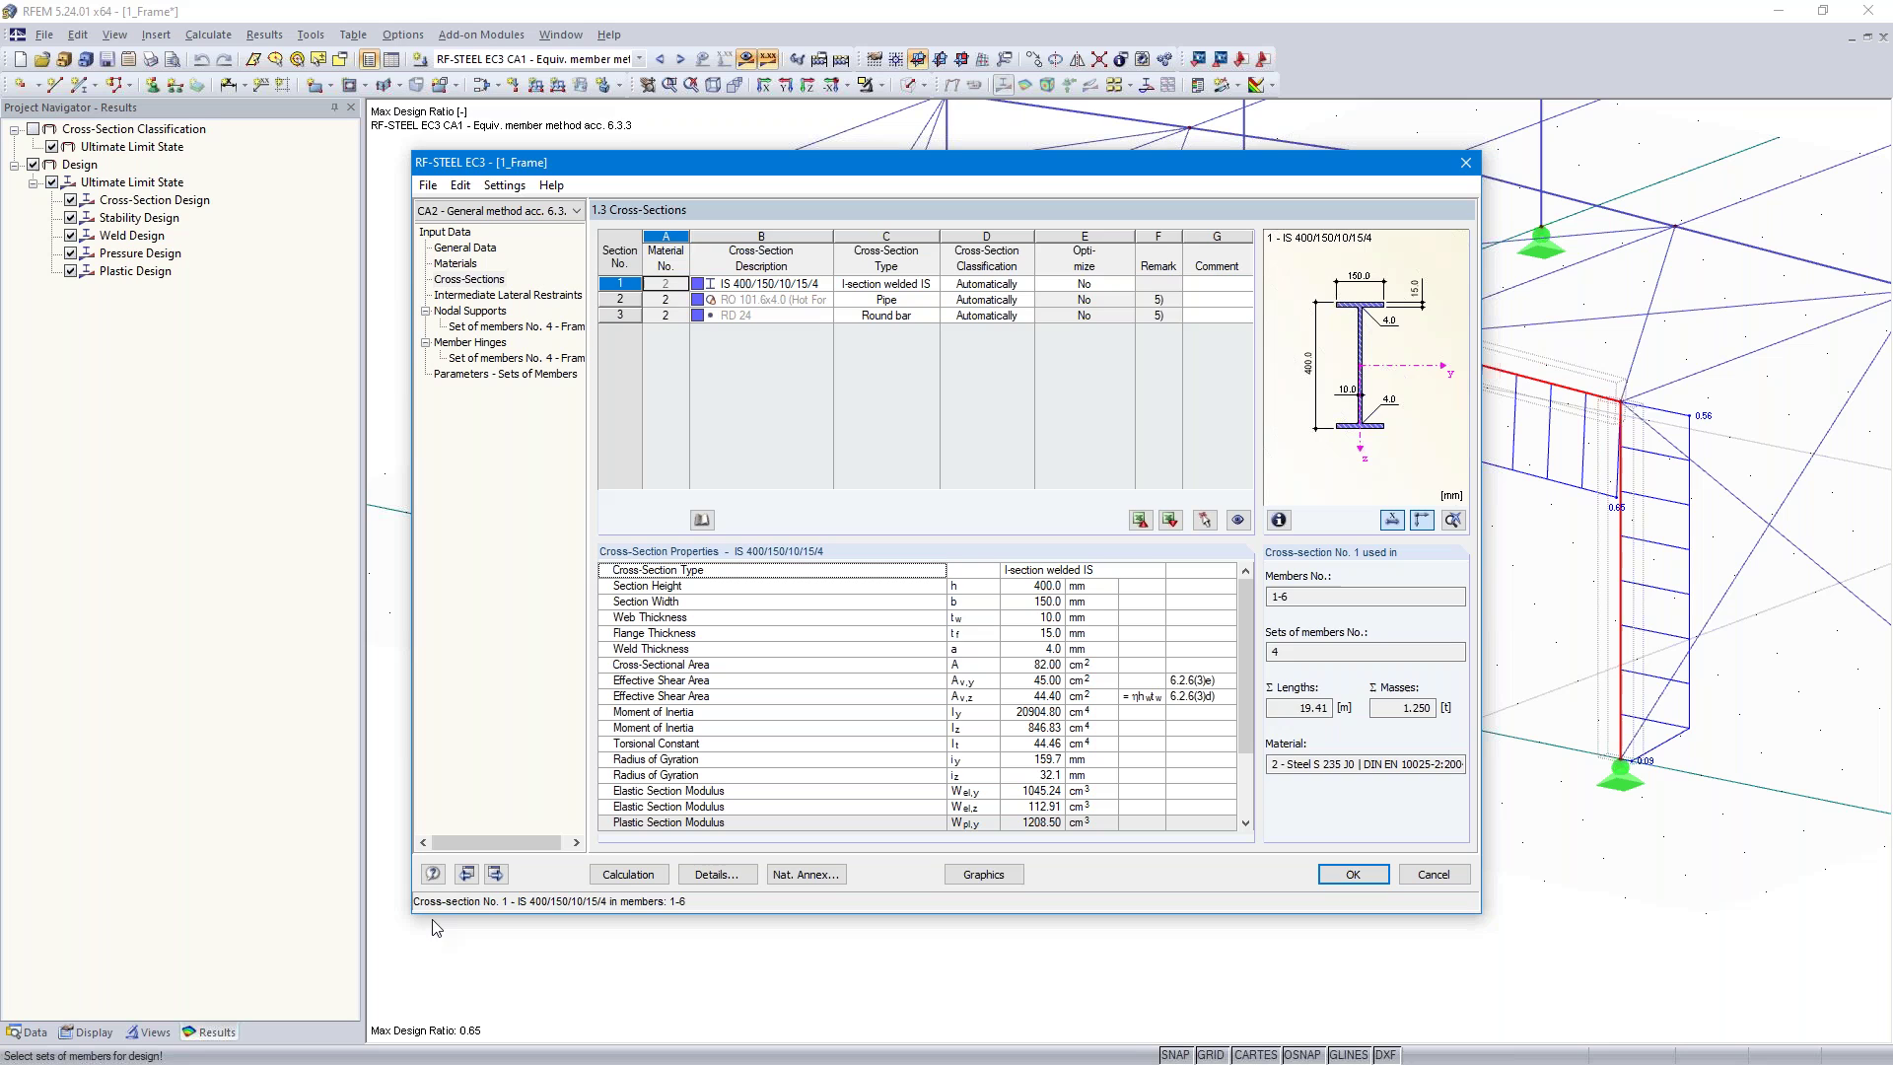
left_click(496, 874)
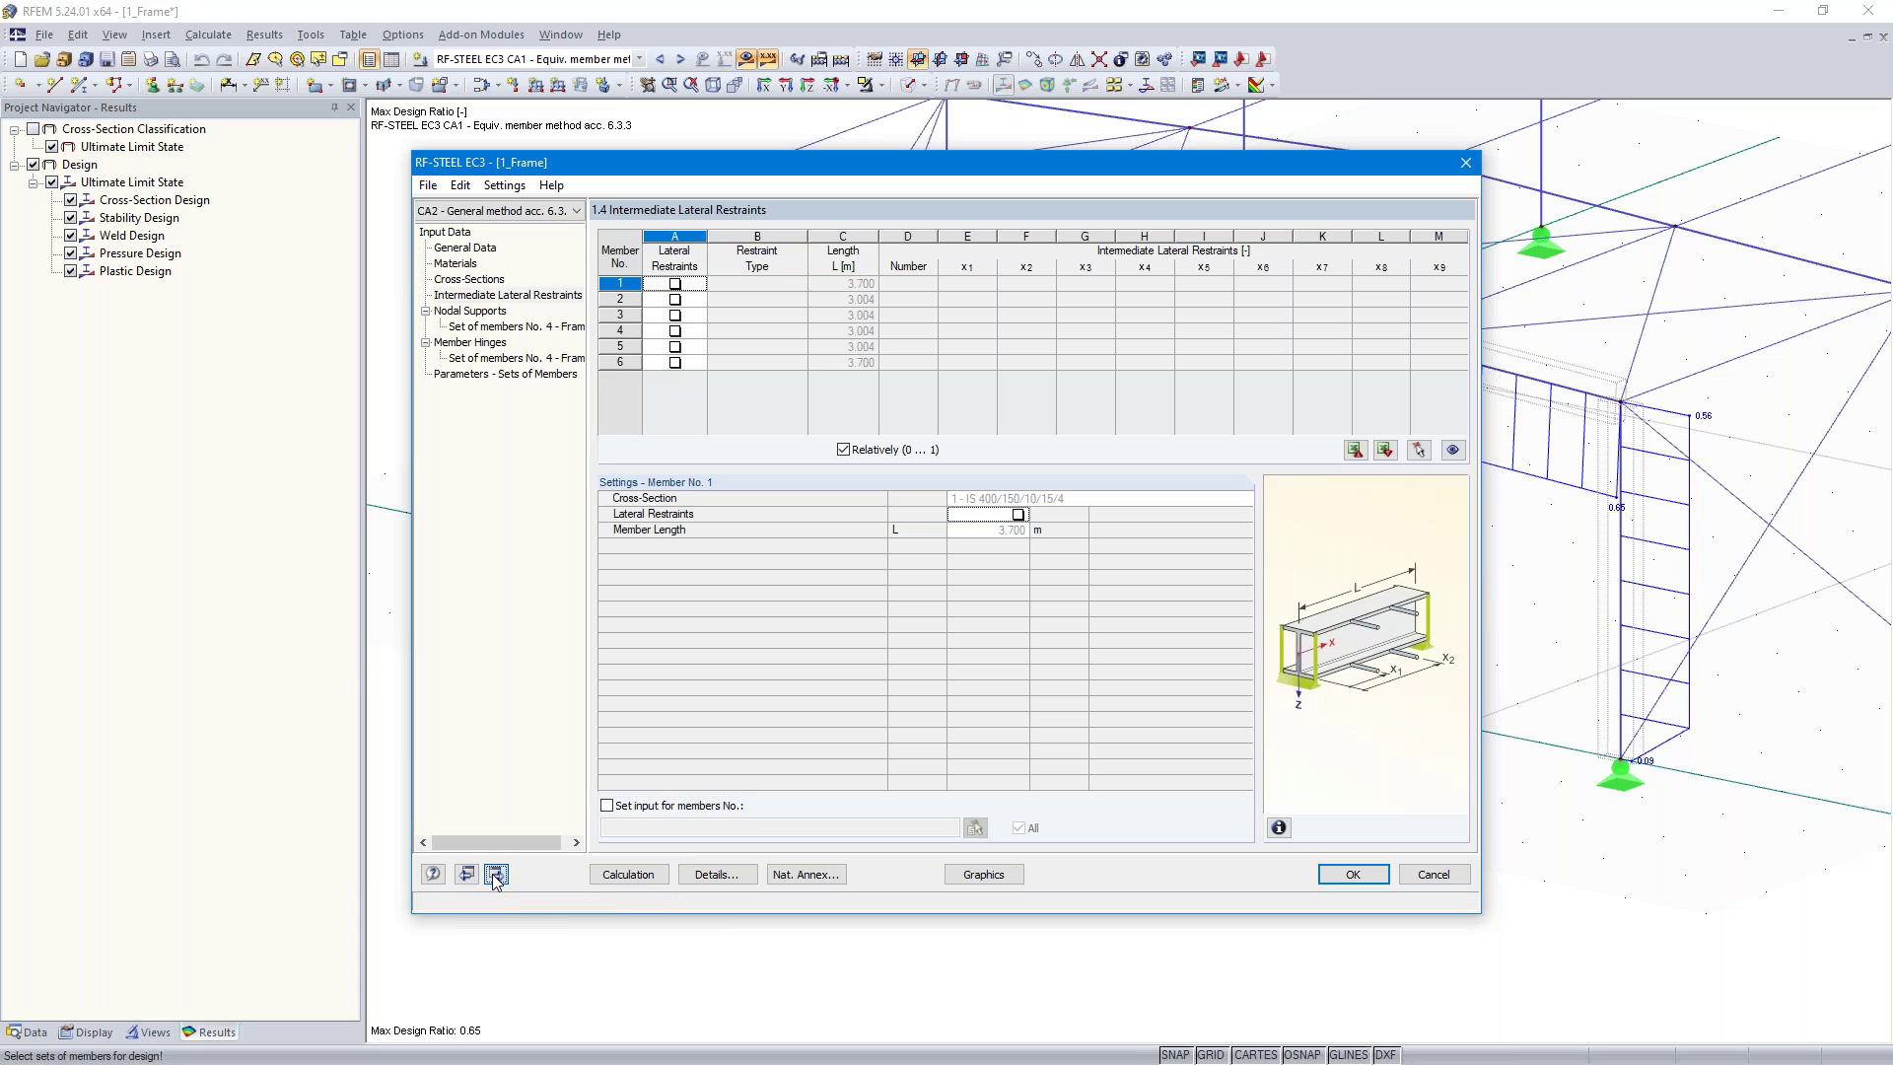
left_click(495, 874)
left_click(495, 873)
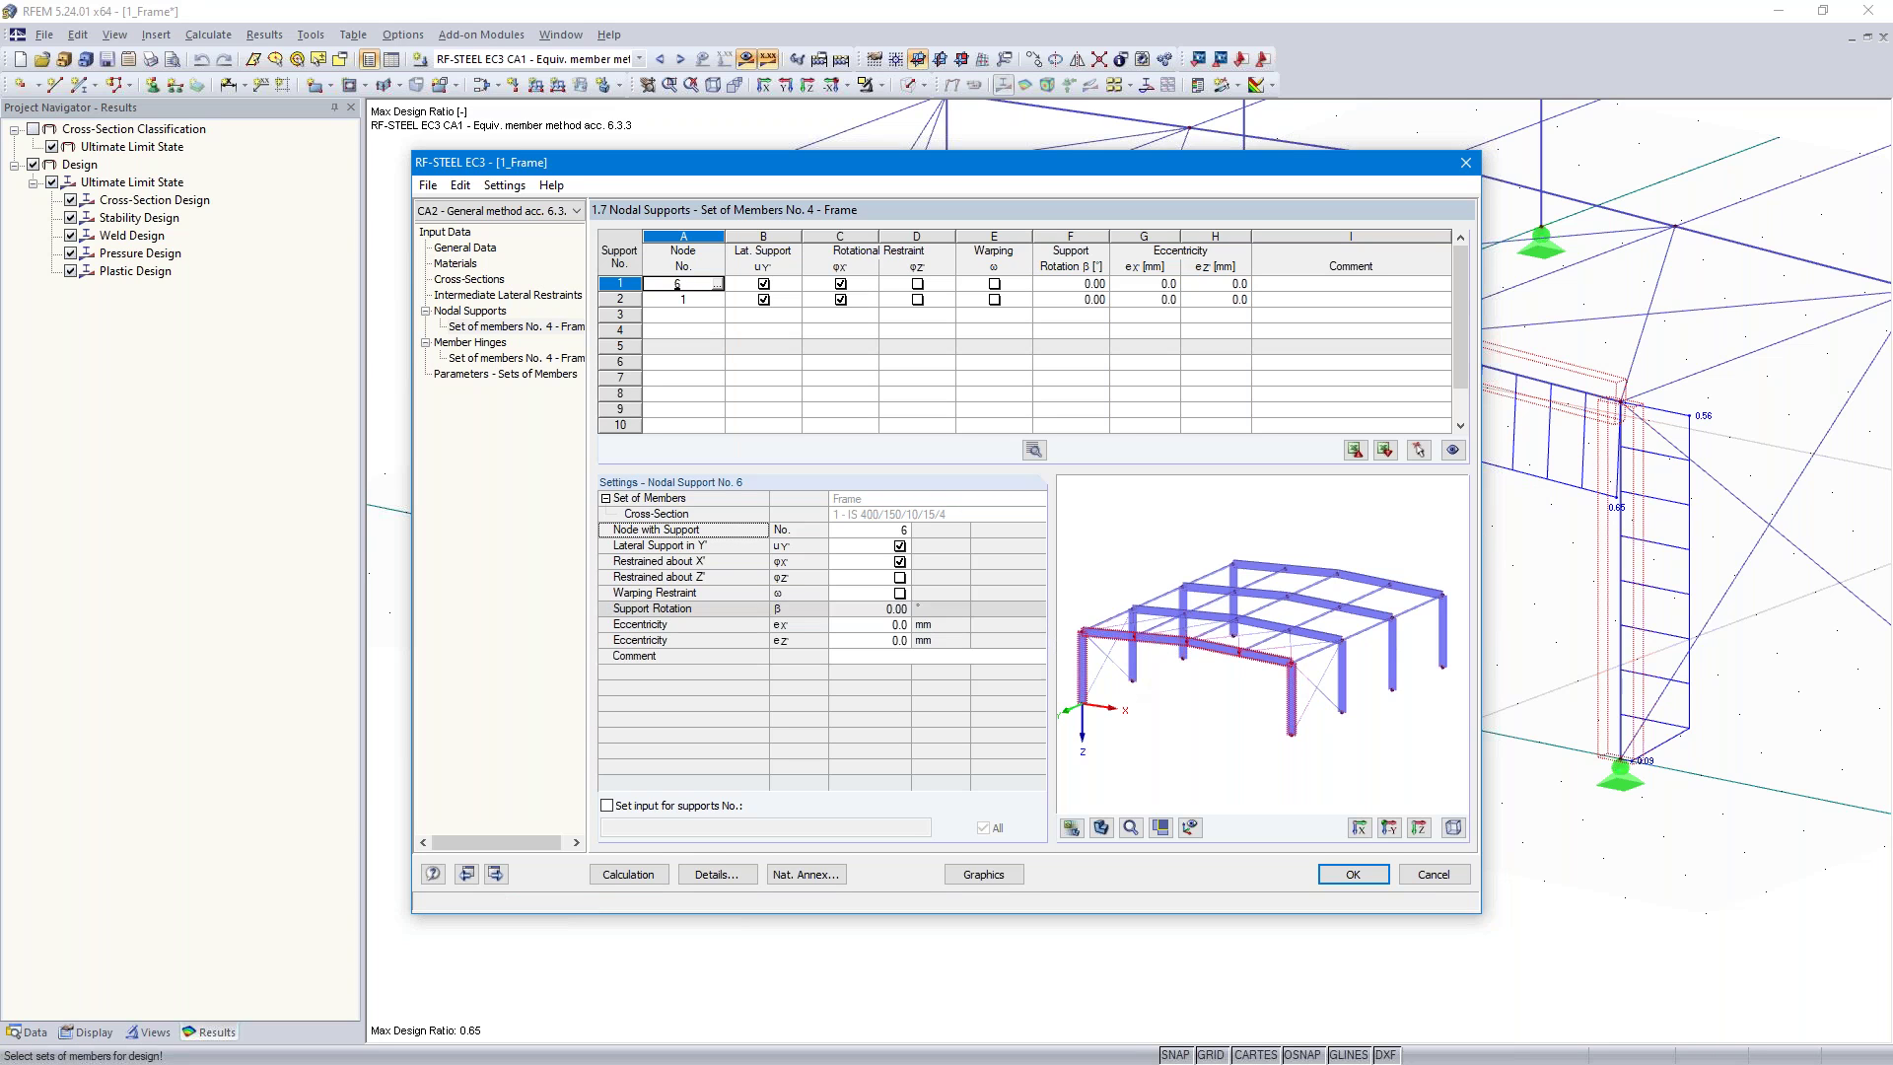
Show the local coordinate system of the frame set in the nodal supports preview and examine its axes
key("Tab")
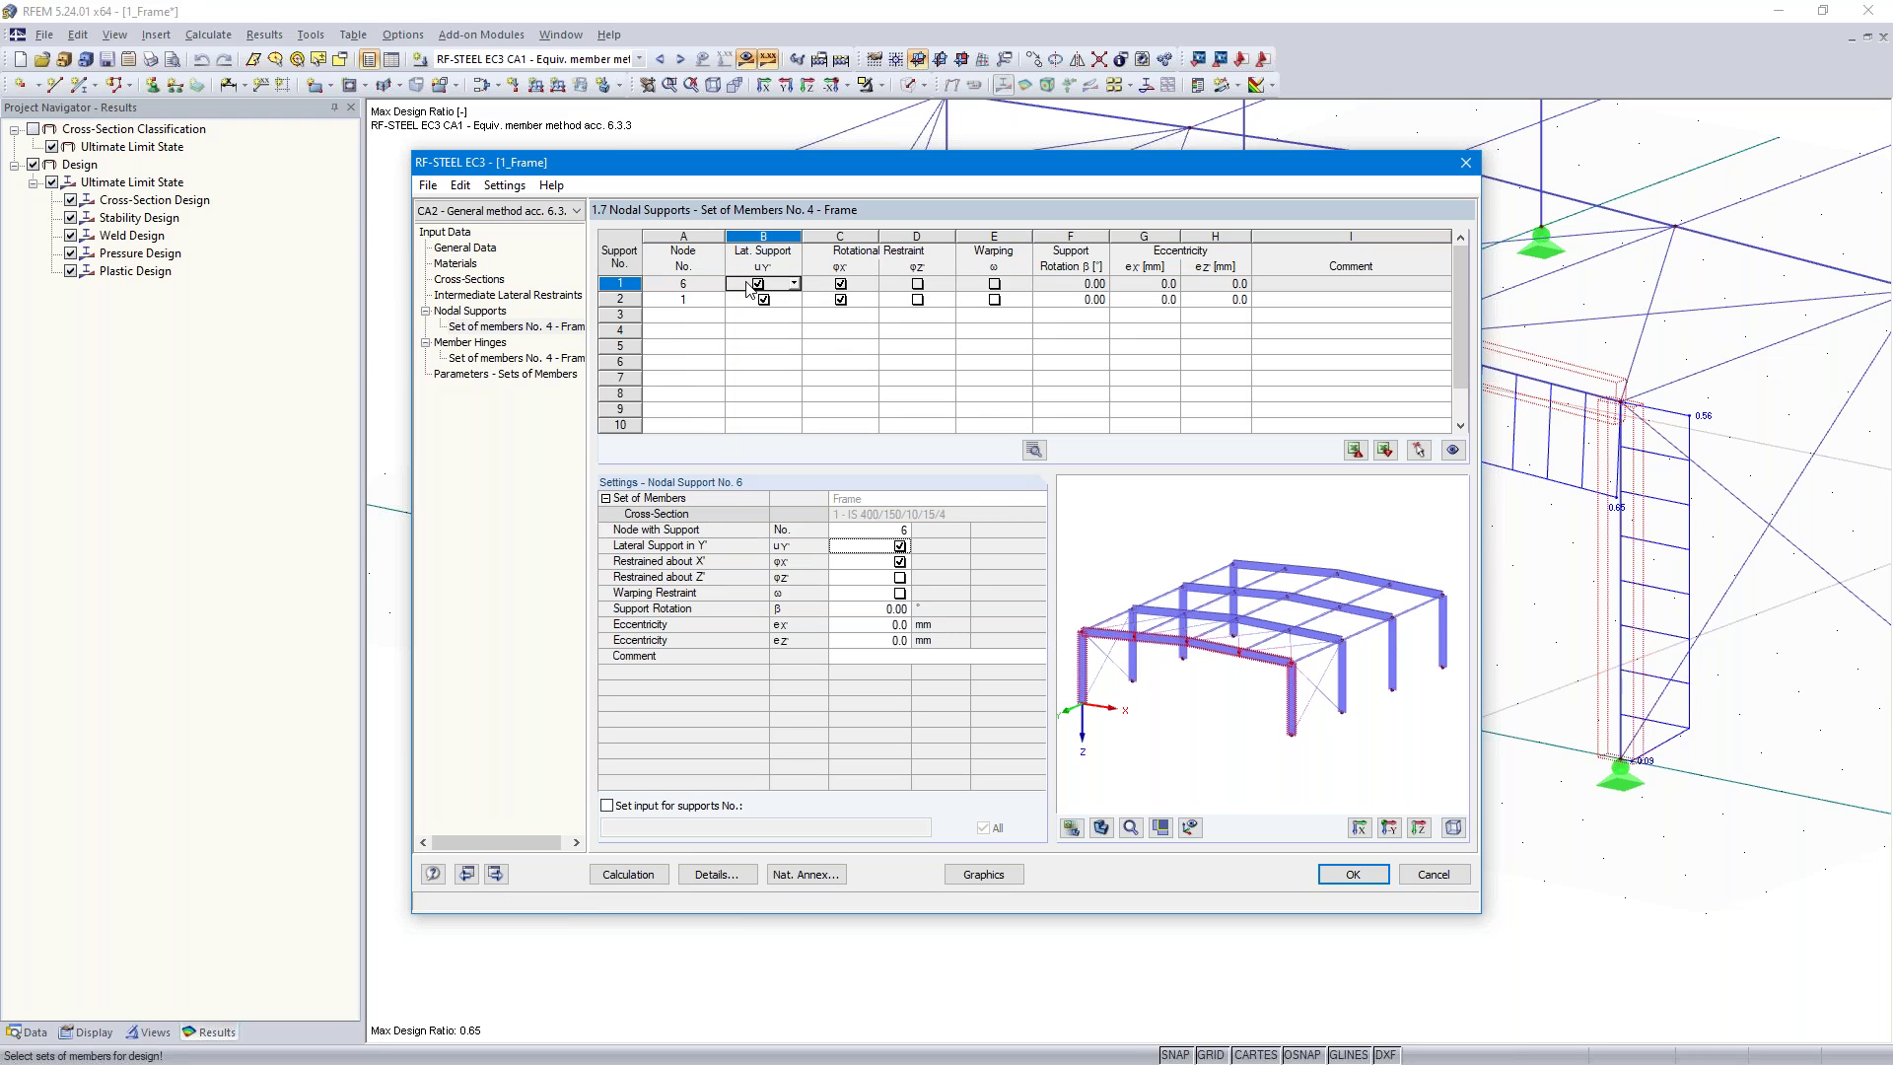
scroll(1078, 712, "up", 2)
scroll(1078, 712, "up", 2)
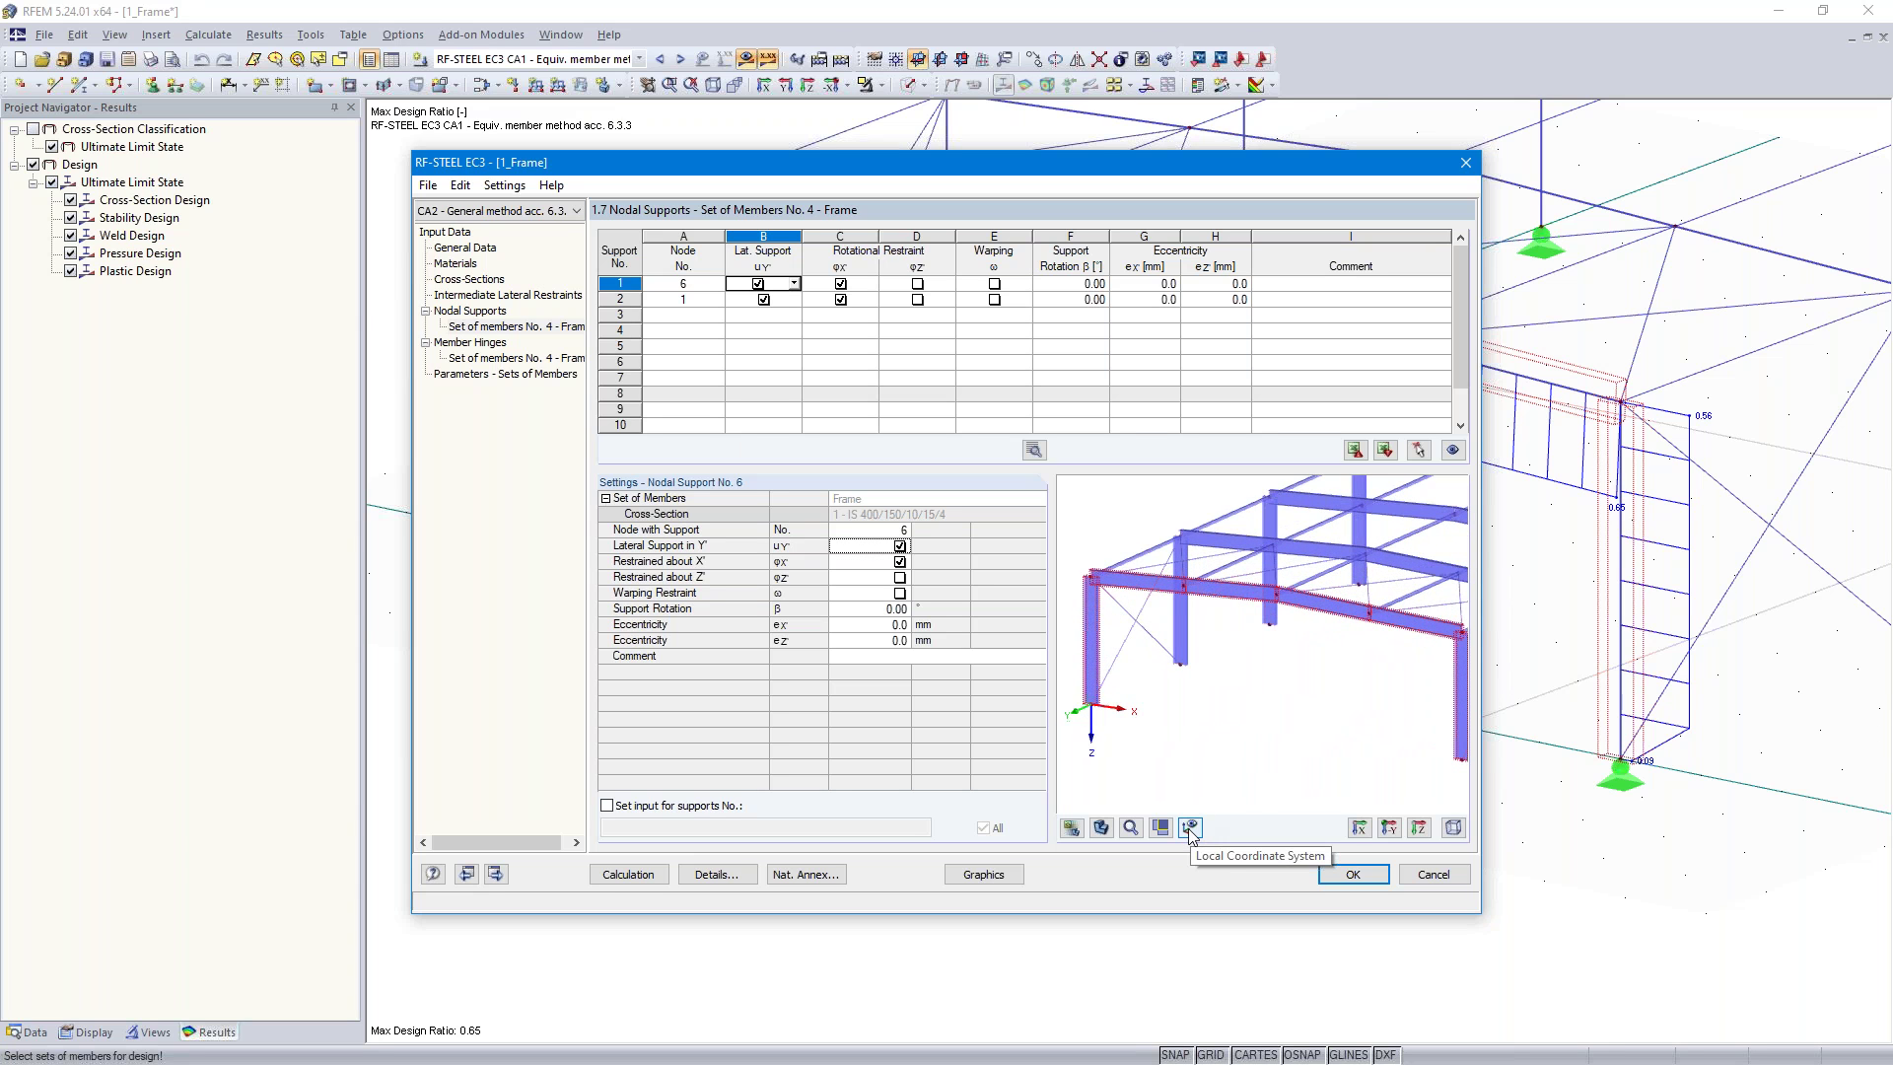
left_click(1190, 829)
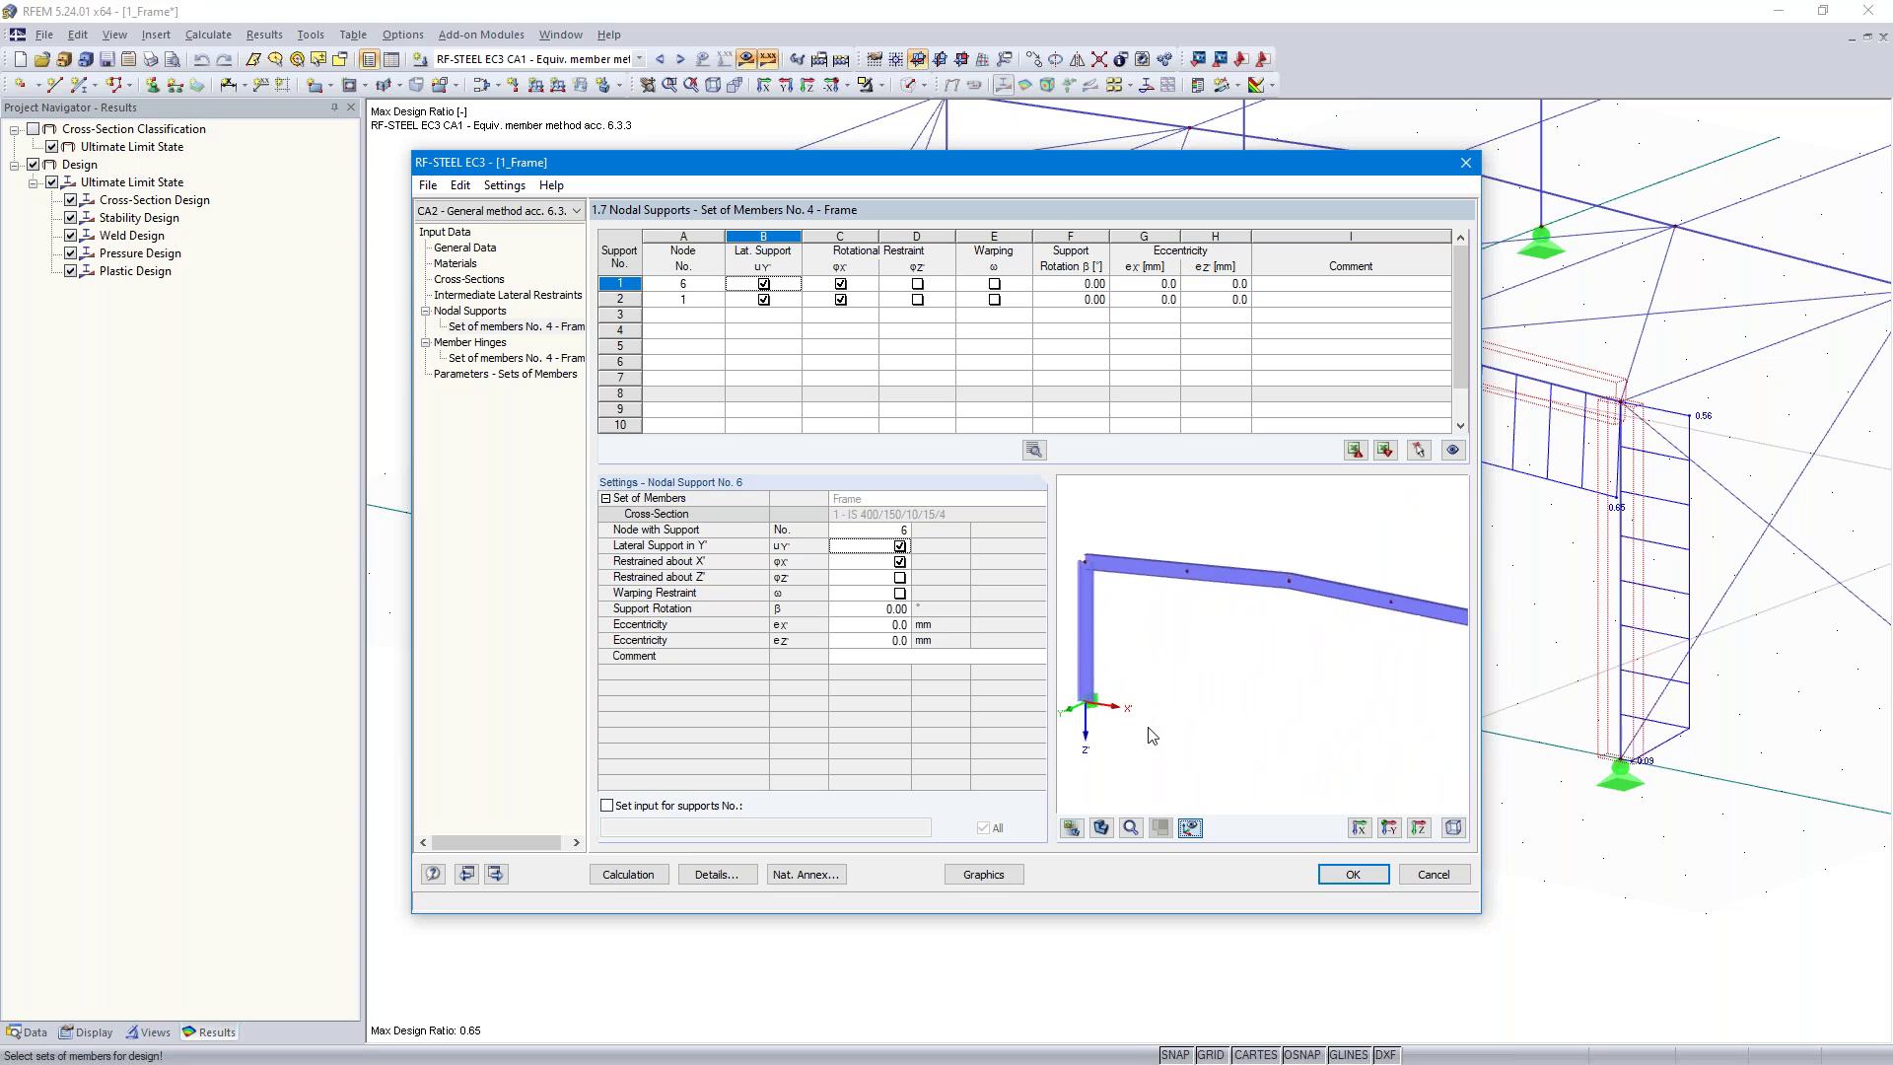
scroll(1168, 685, "down", 3)
middle_click_drag(1175, 682, 1210, 678)
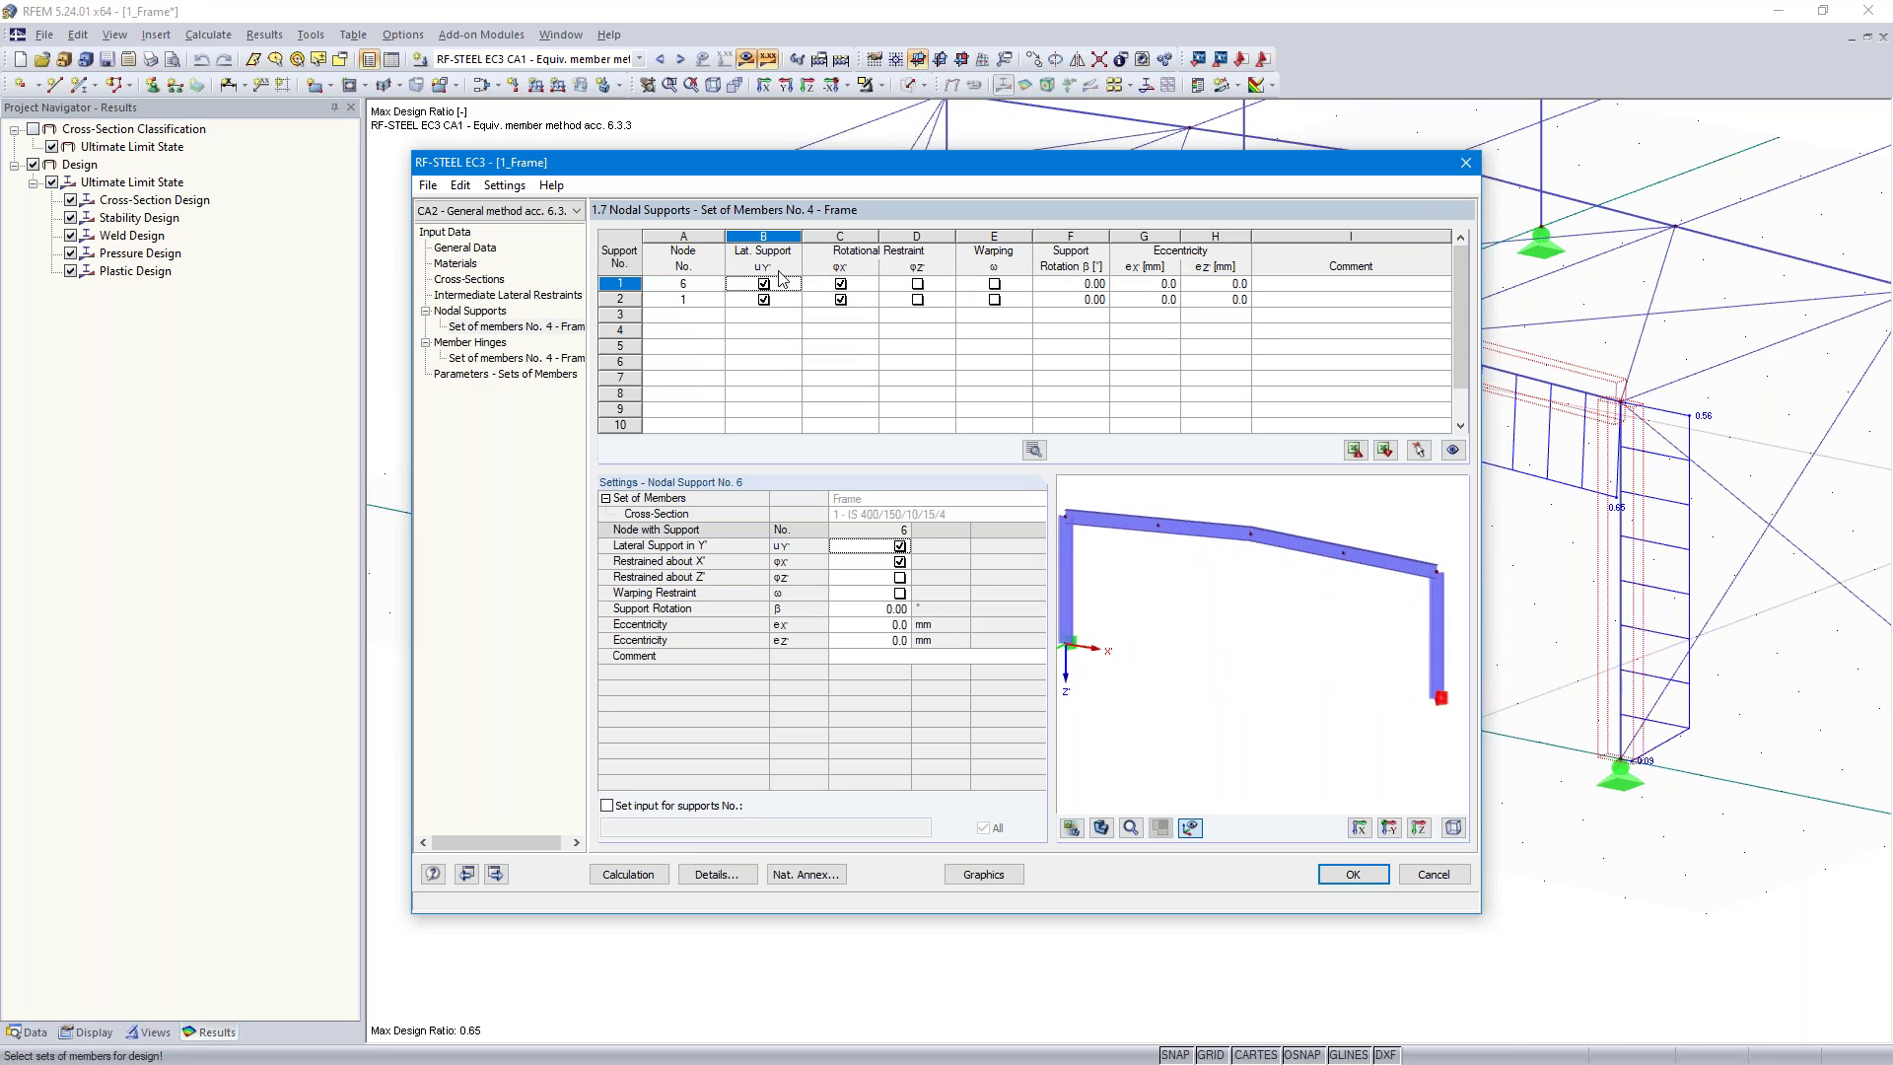
middle_click_drag(1189, 610, 1208, 610)
scroll(1210, 618, "down", 1)
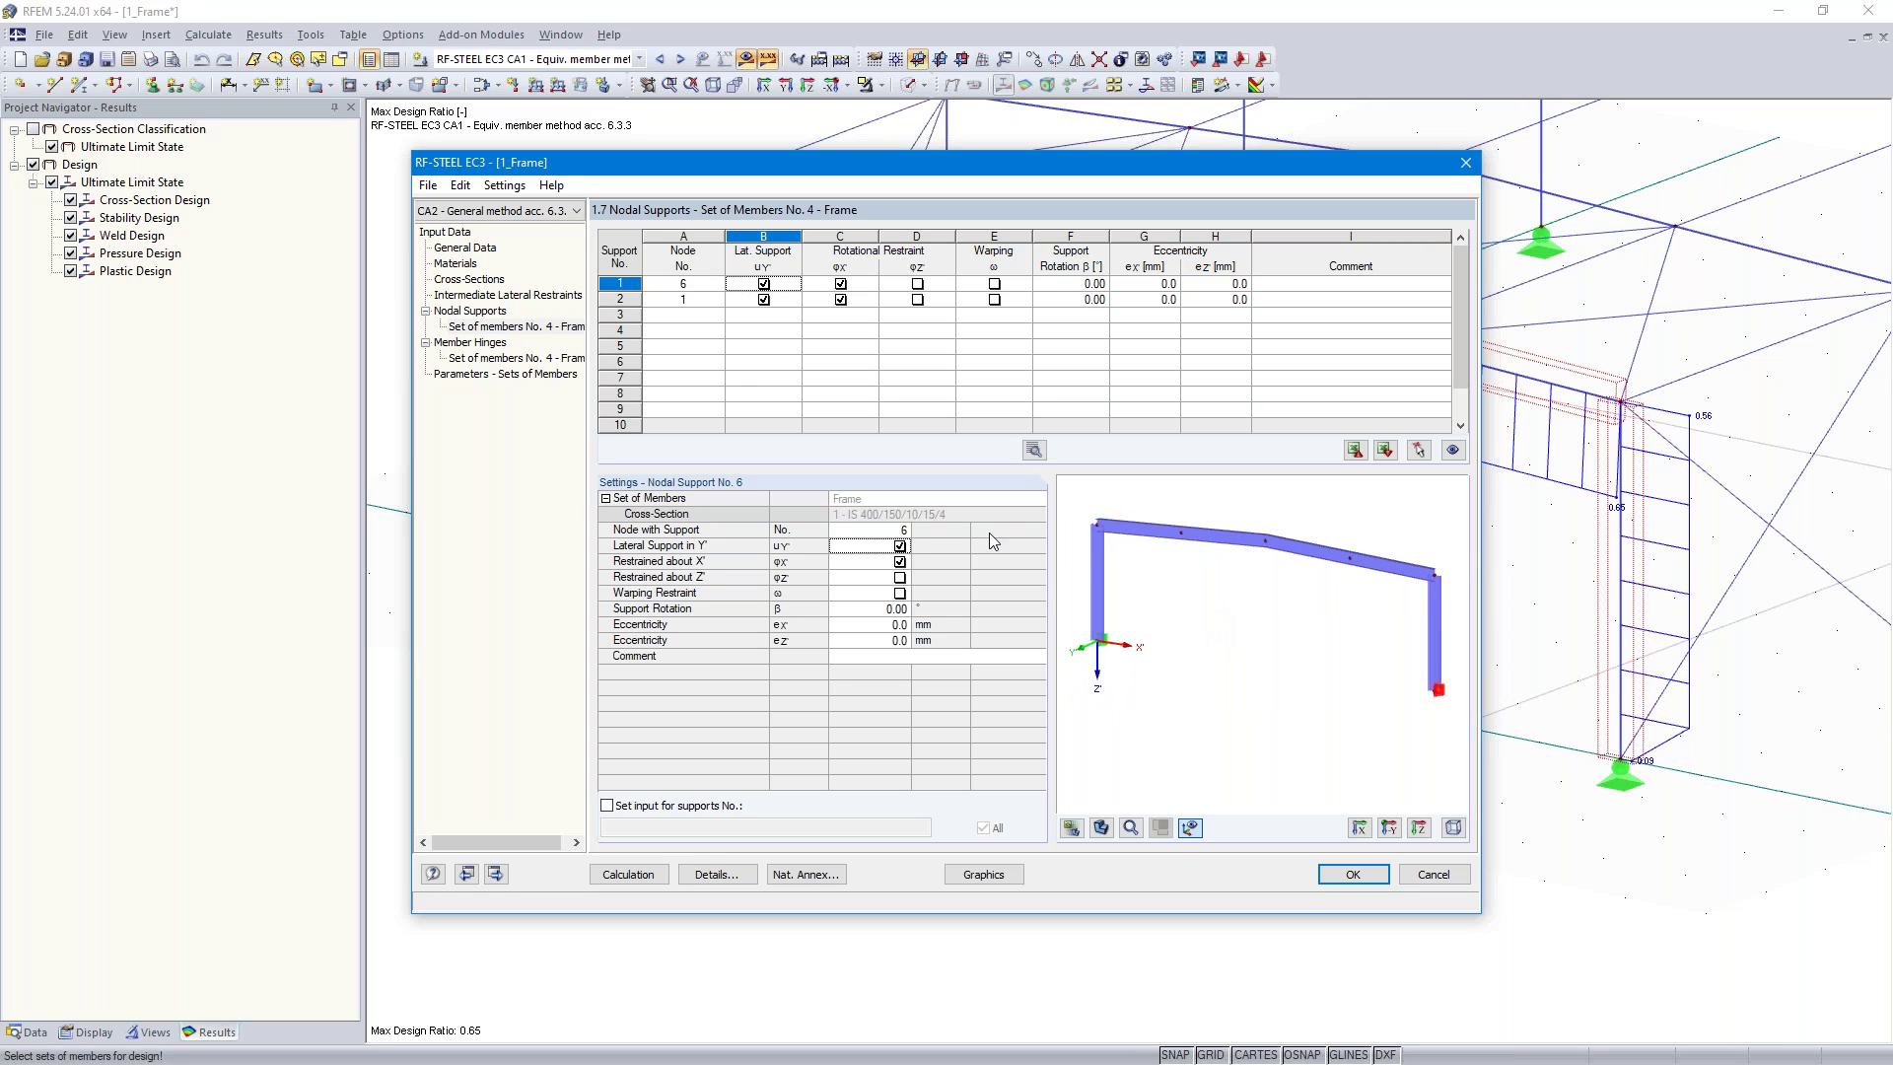
For the nodal supports at nodes 6 and 1, activate the restraint about Z' and release the restraint about X'
left_click(917, 284)
left_click(836, 283)
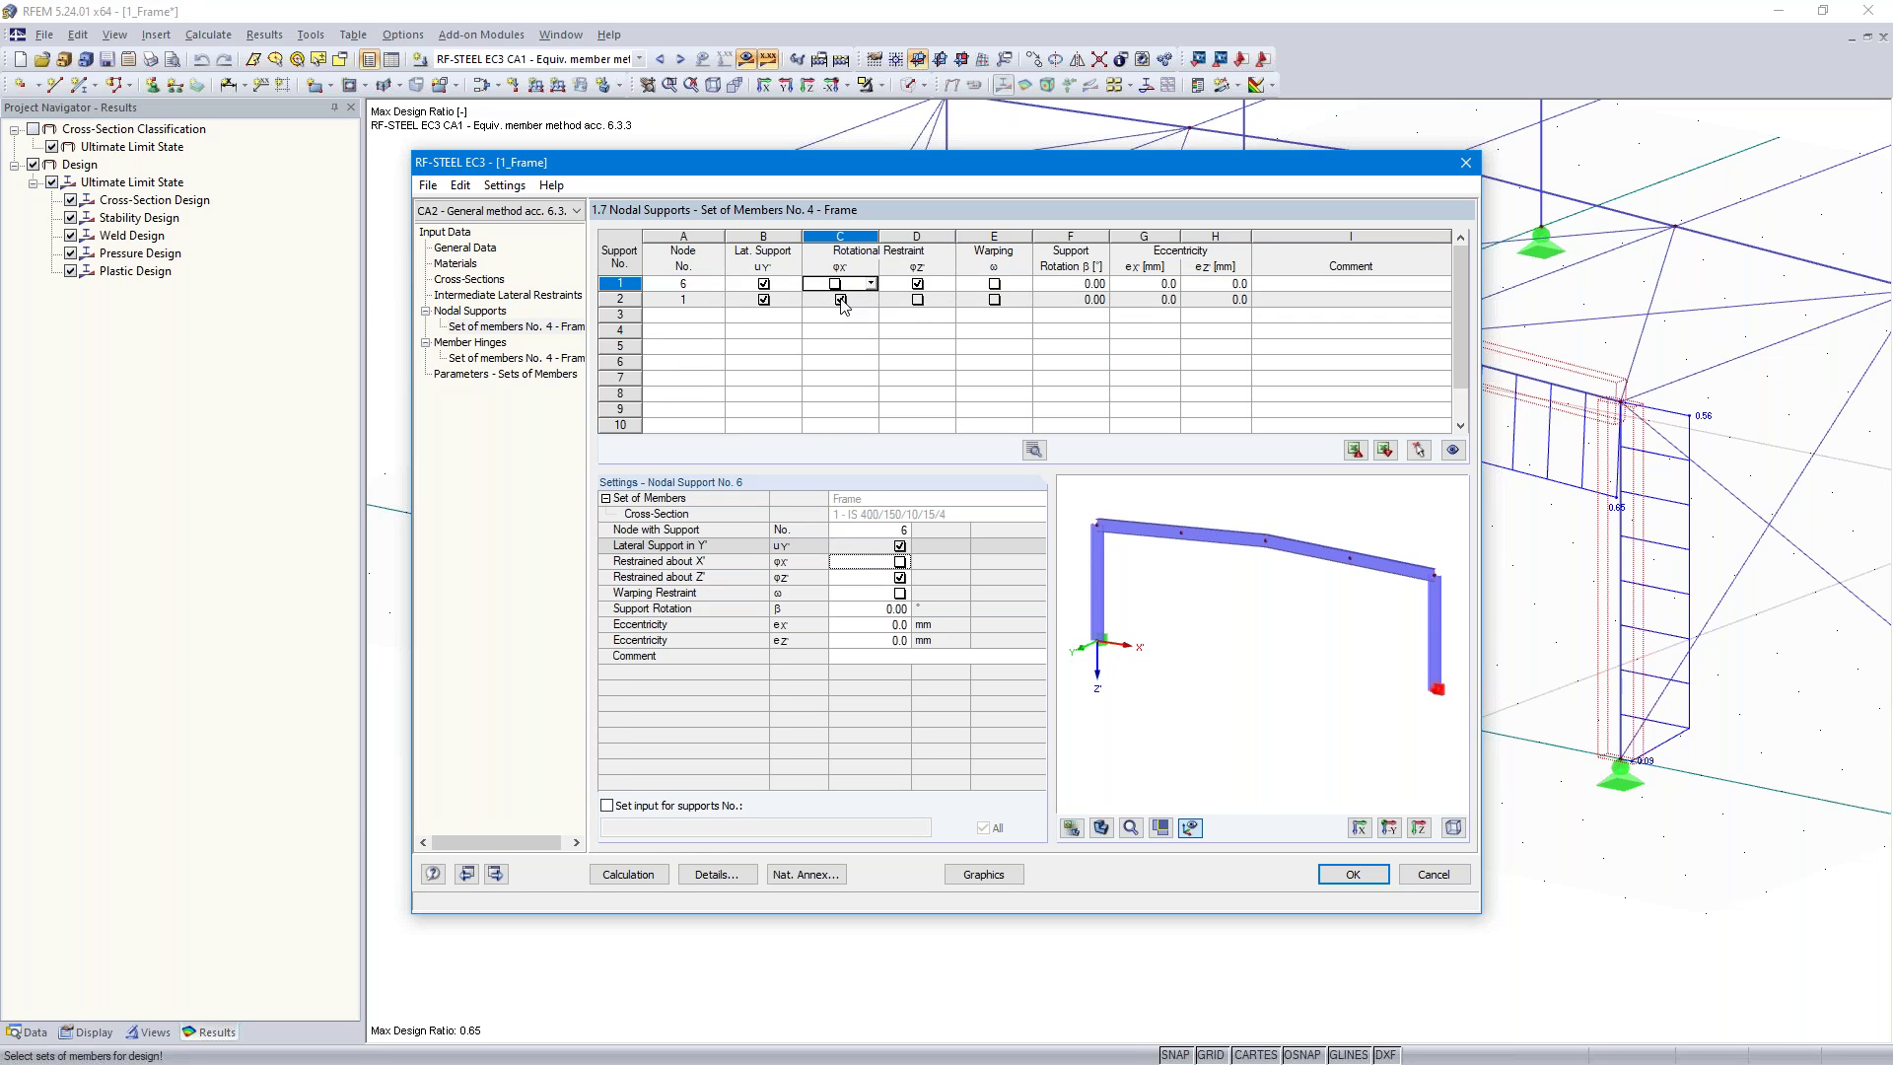
left_click(840, 299)
left_click(917, 300)
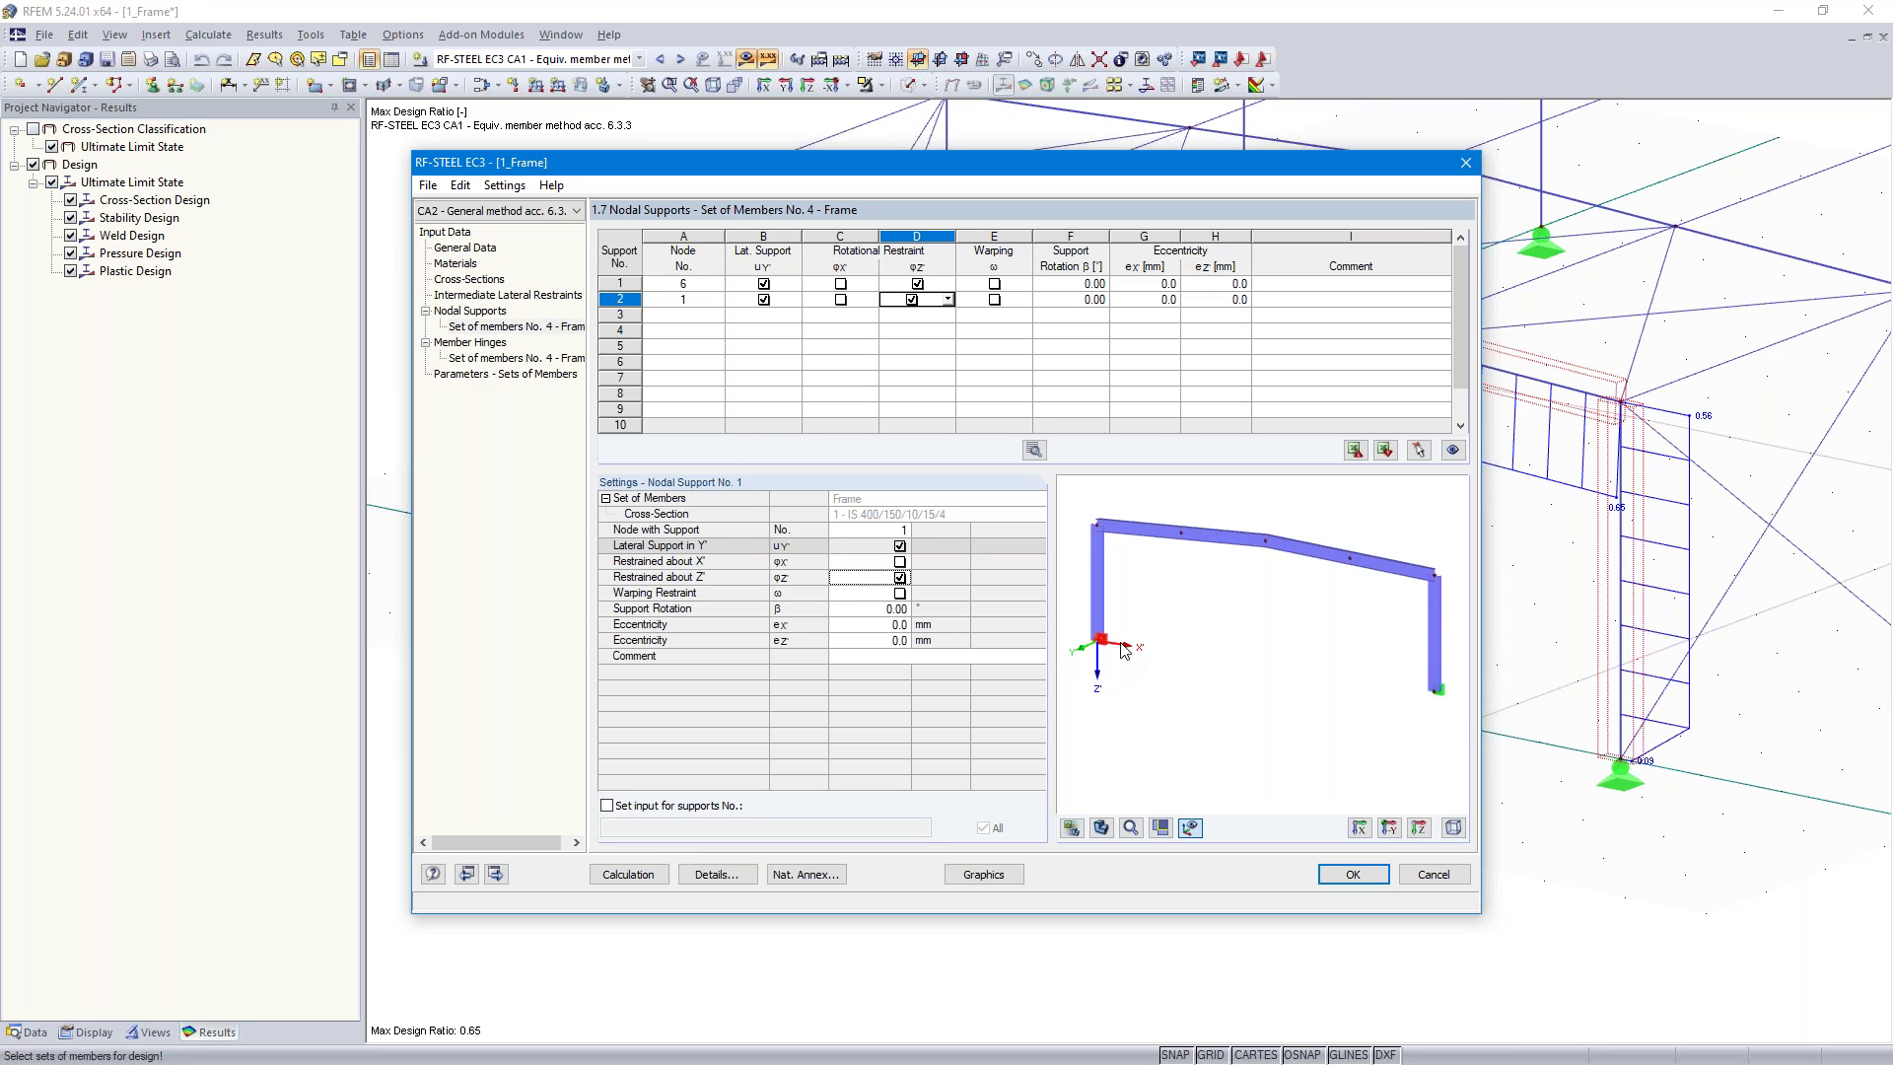
Add nodal supports at nodes 2, 3, 4, 5 and 7 by picking the frame corners and beam nodes in the model
left_click(689, 317)
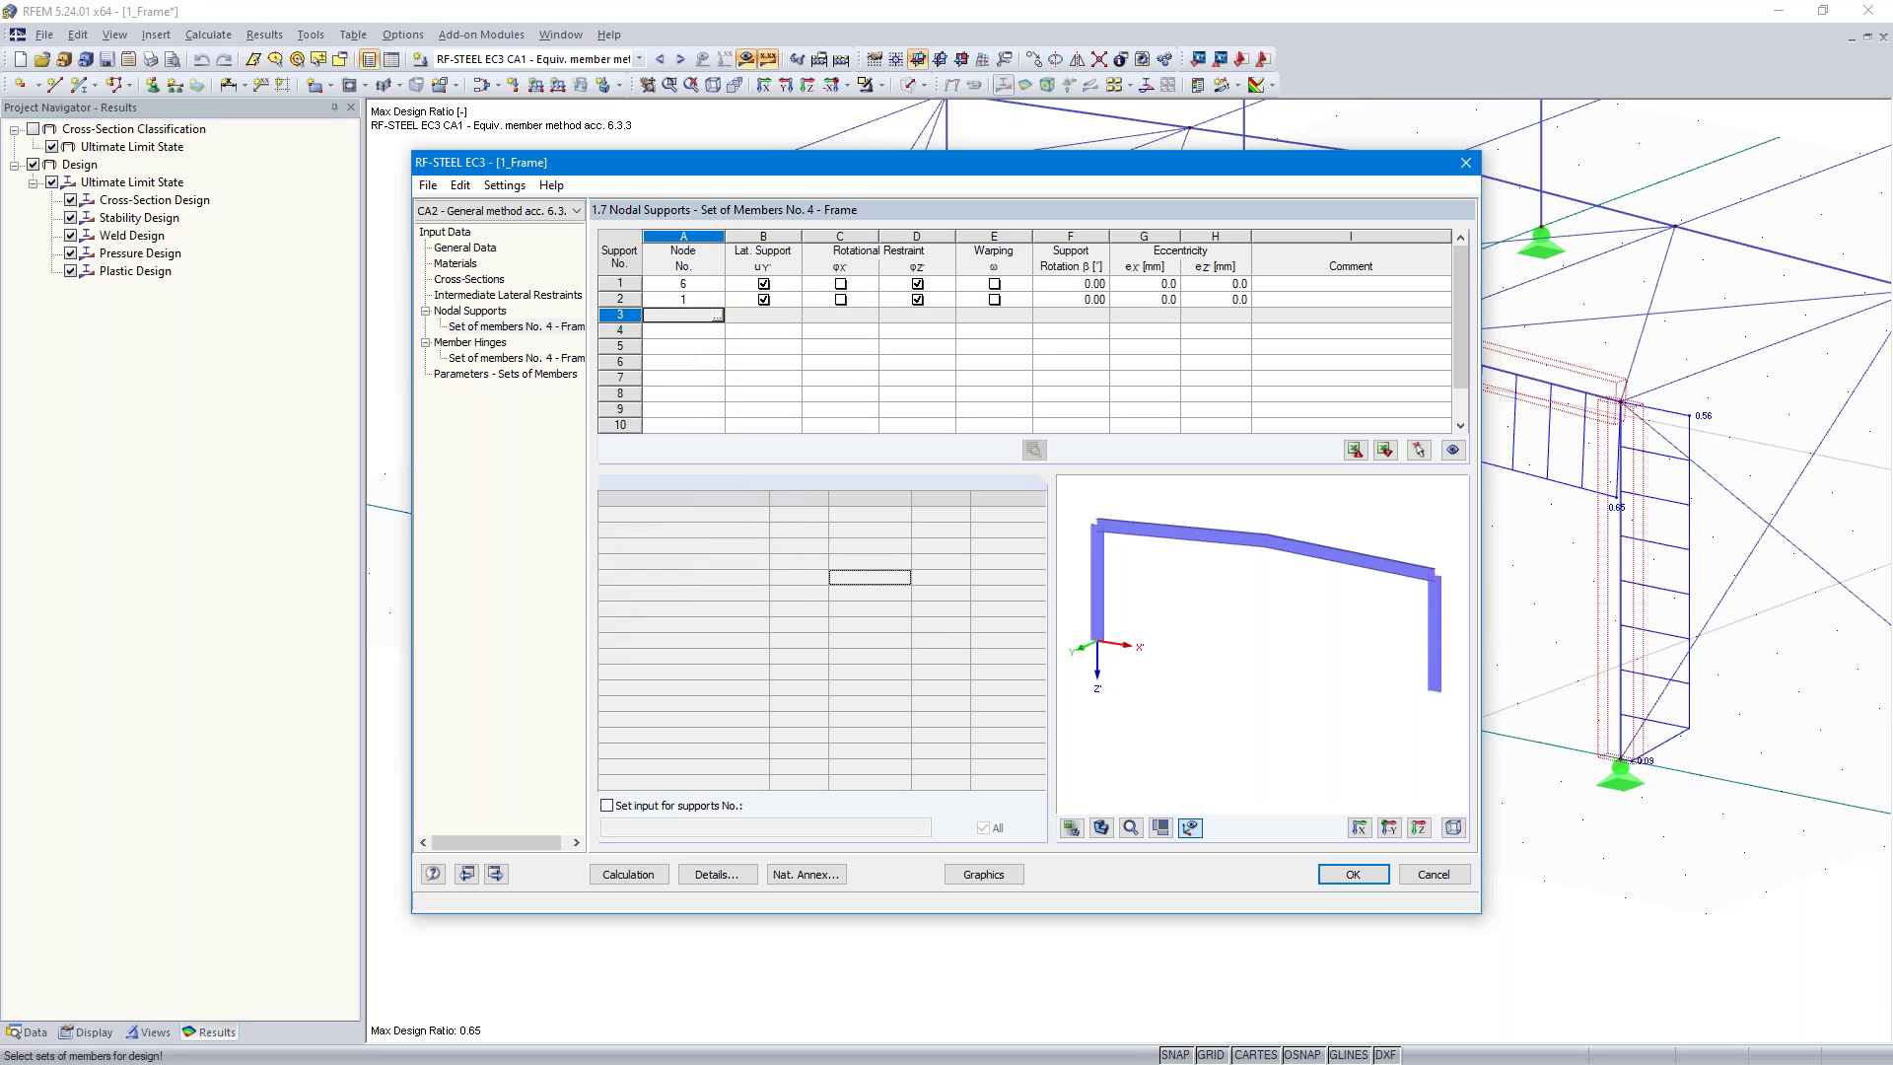
left_click(1418, 451)
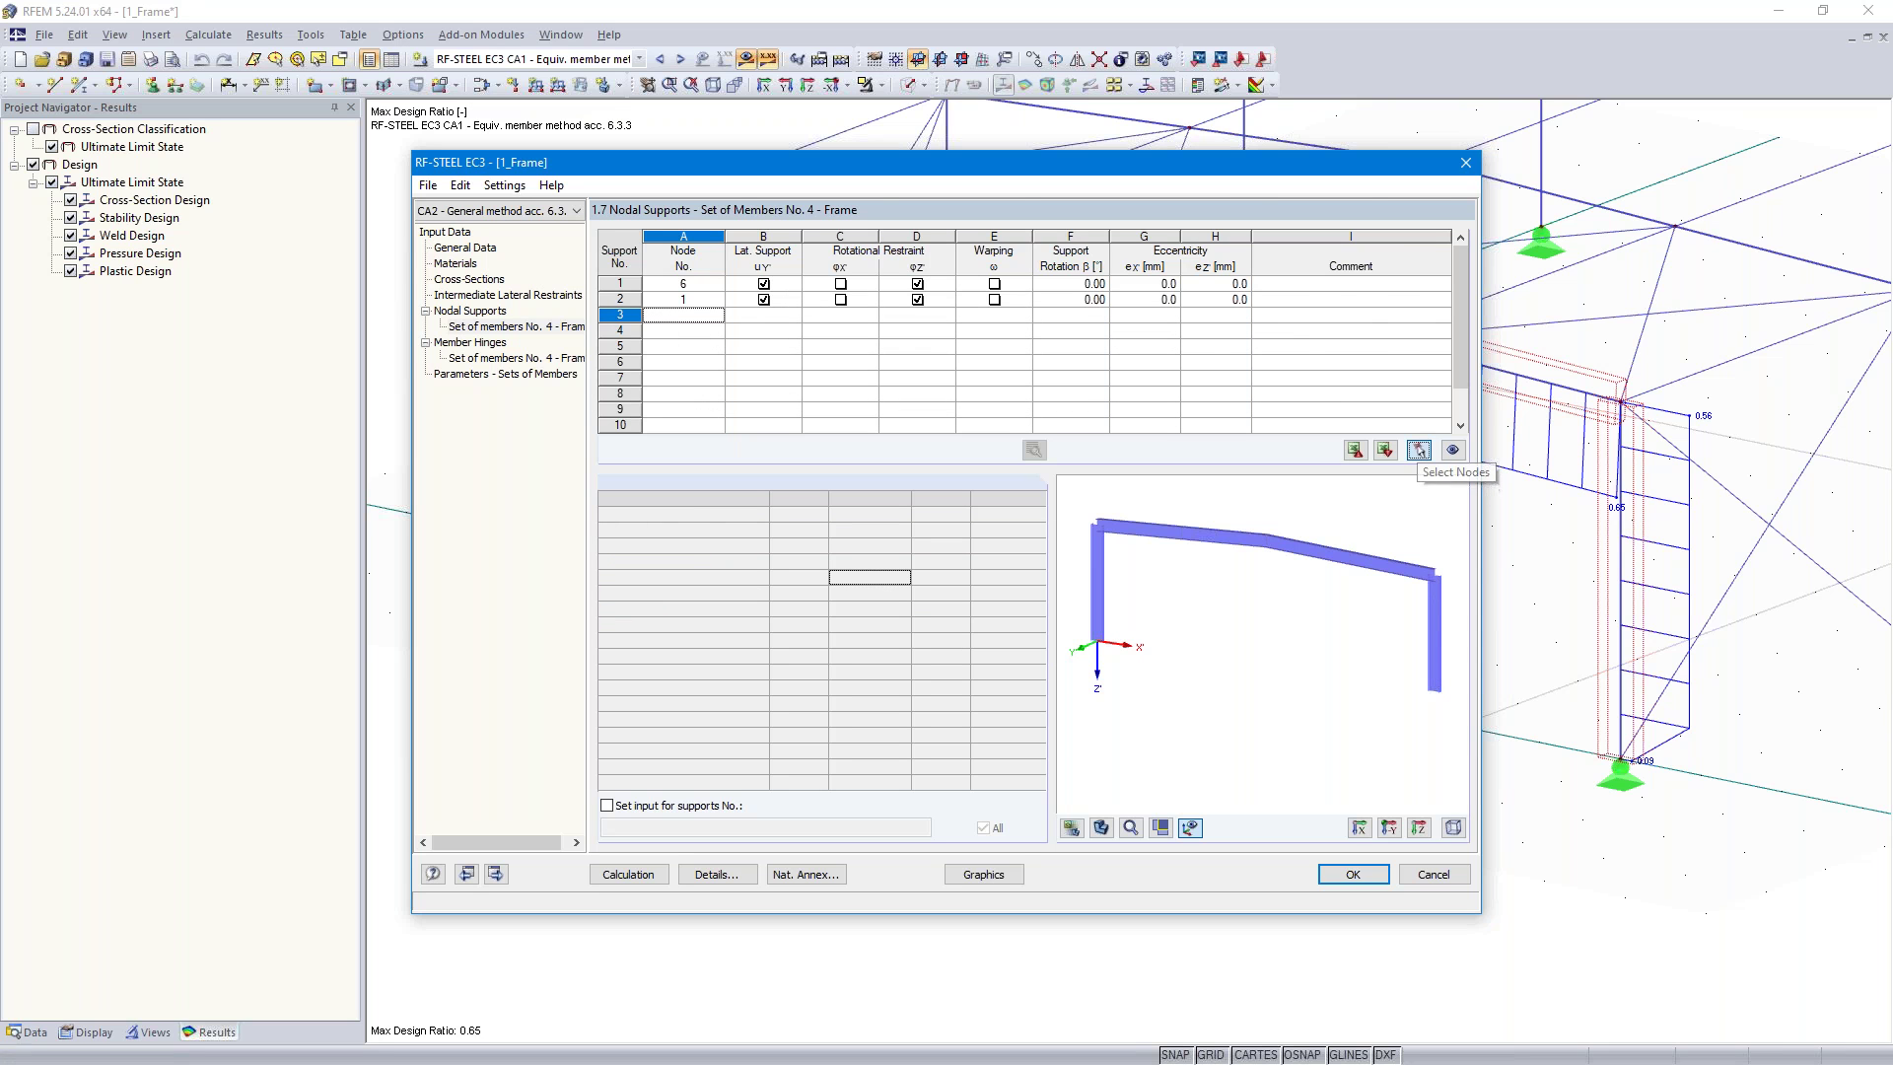
left_click(653, 204)
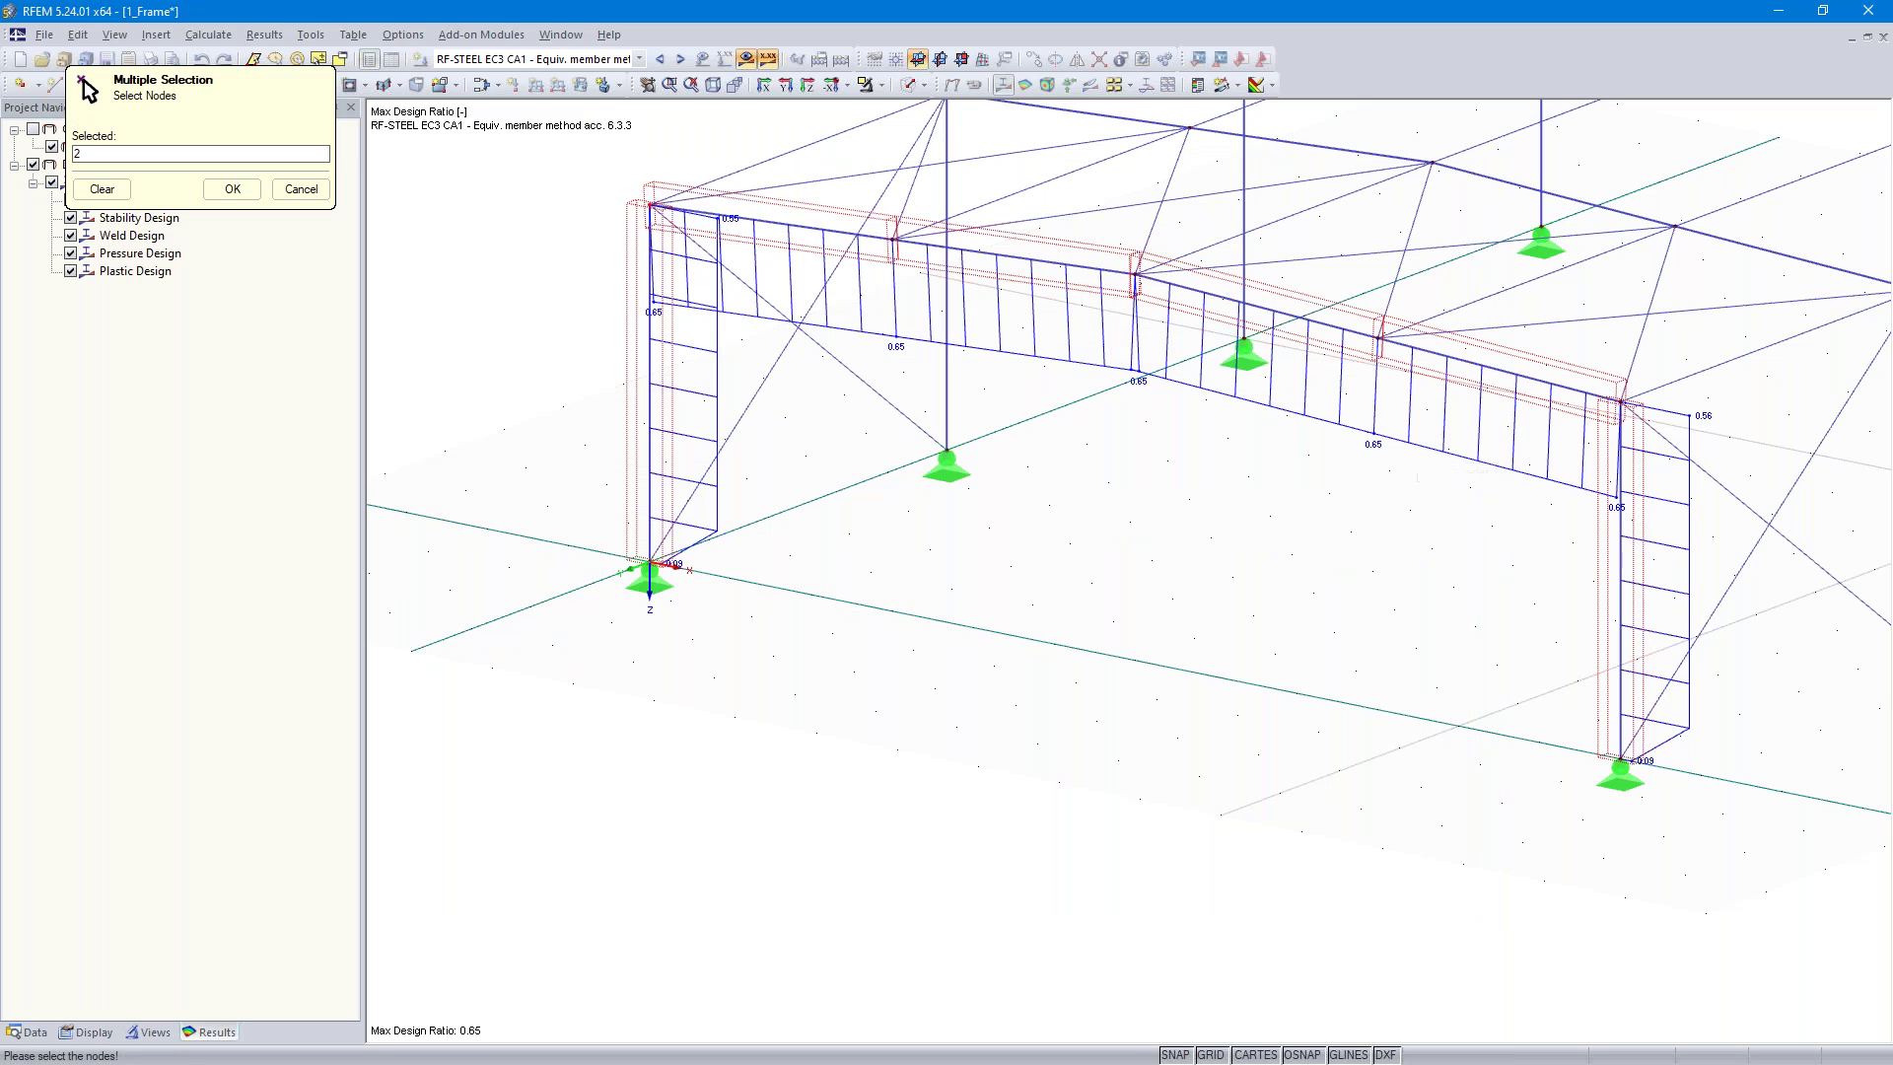
left_click(892, 239)
left_click(1133, 275)
left_click(1380, 337)
left_click(1599, 396)
left_click(235, 189)
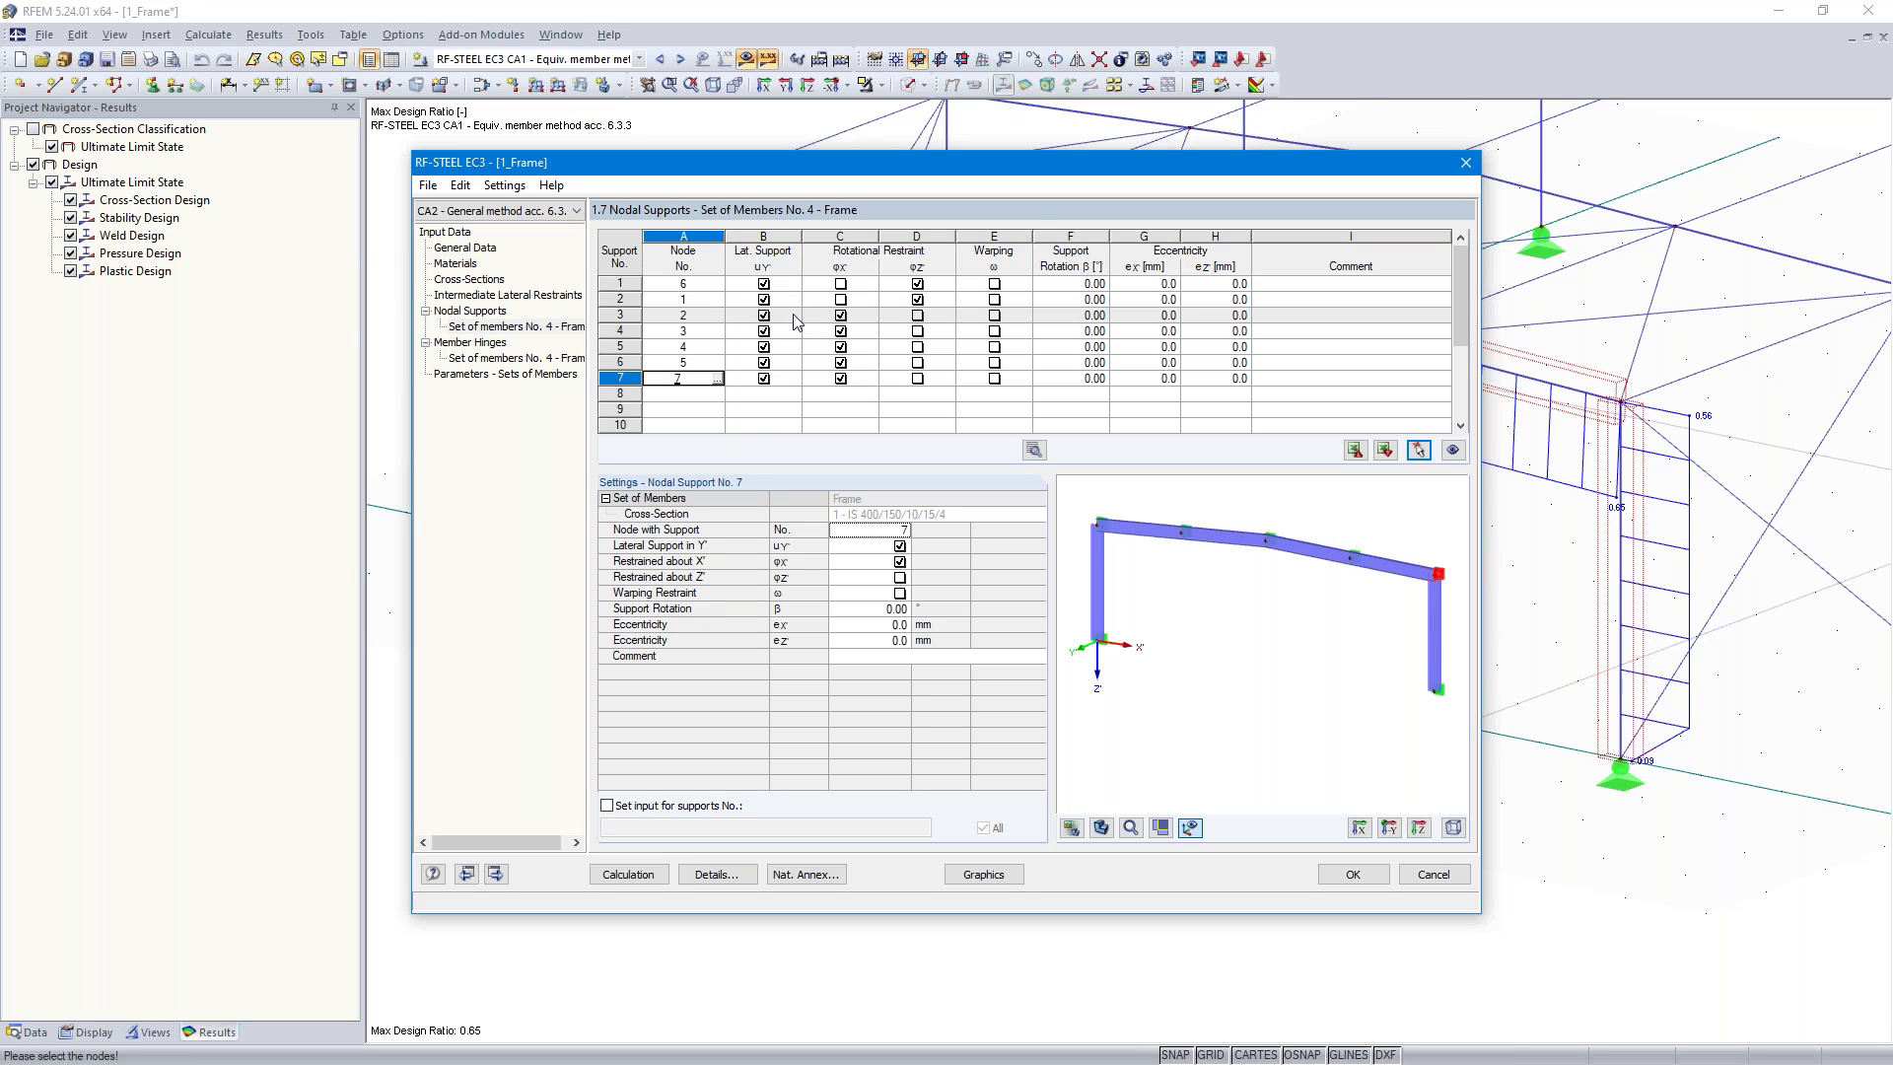
Release the rotational restraint about X' for the nodal supports at nodes 2, 3, 4, 5 and 7
left_click(840, 316)
left_click(840, 332)
left_click(840, 347)
left_click(840, 363)
left_click(840, 378)
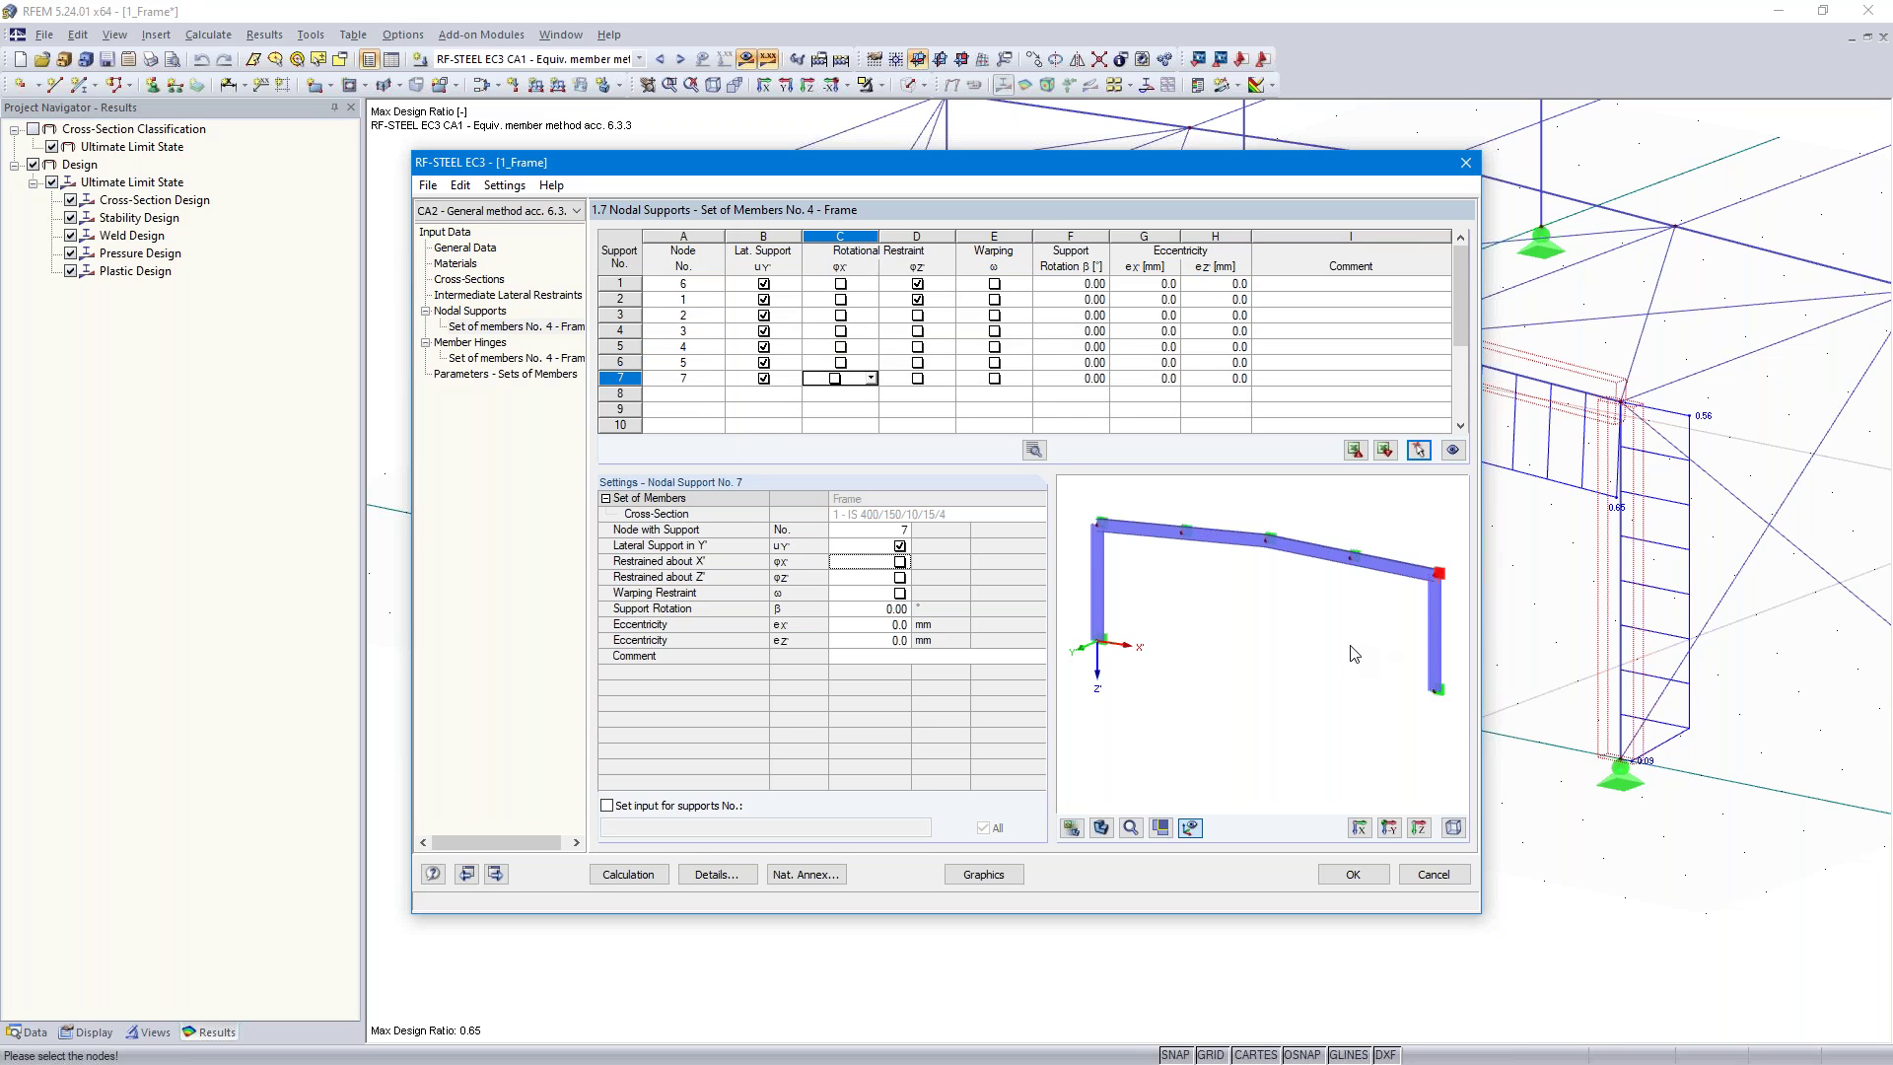
Set the eccentricity ez of the nodal support at node 2 to -100 mm
scroll(1394, 641, "up", 3)
middle_click_drag(1385, 600, 1258, 716)
scroll(1259, 717, "up", 2)
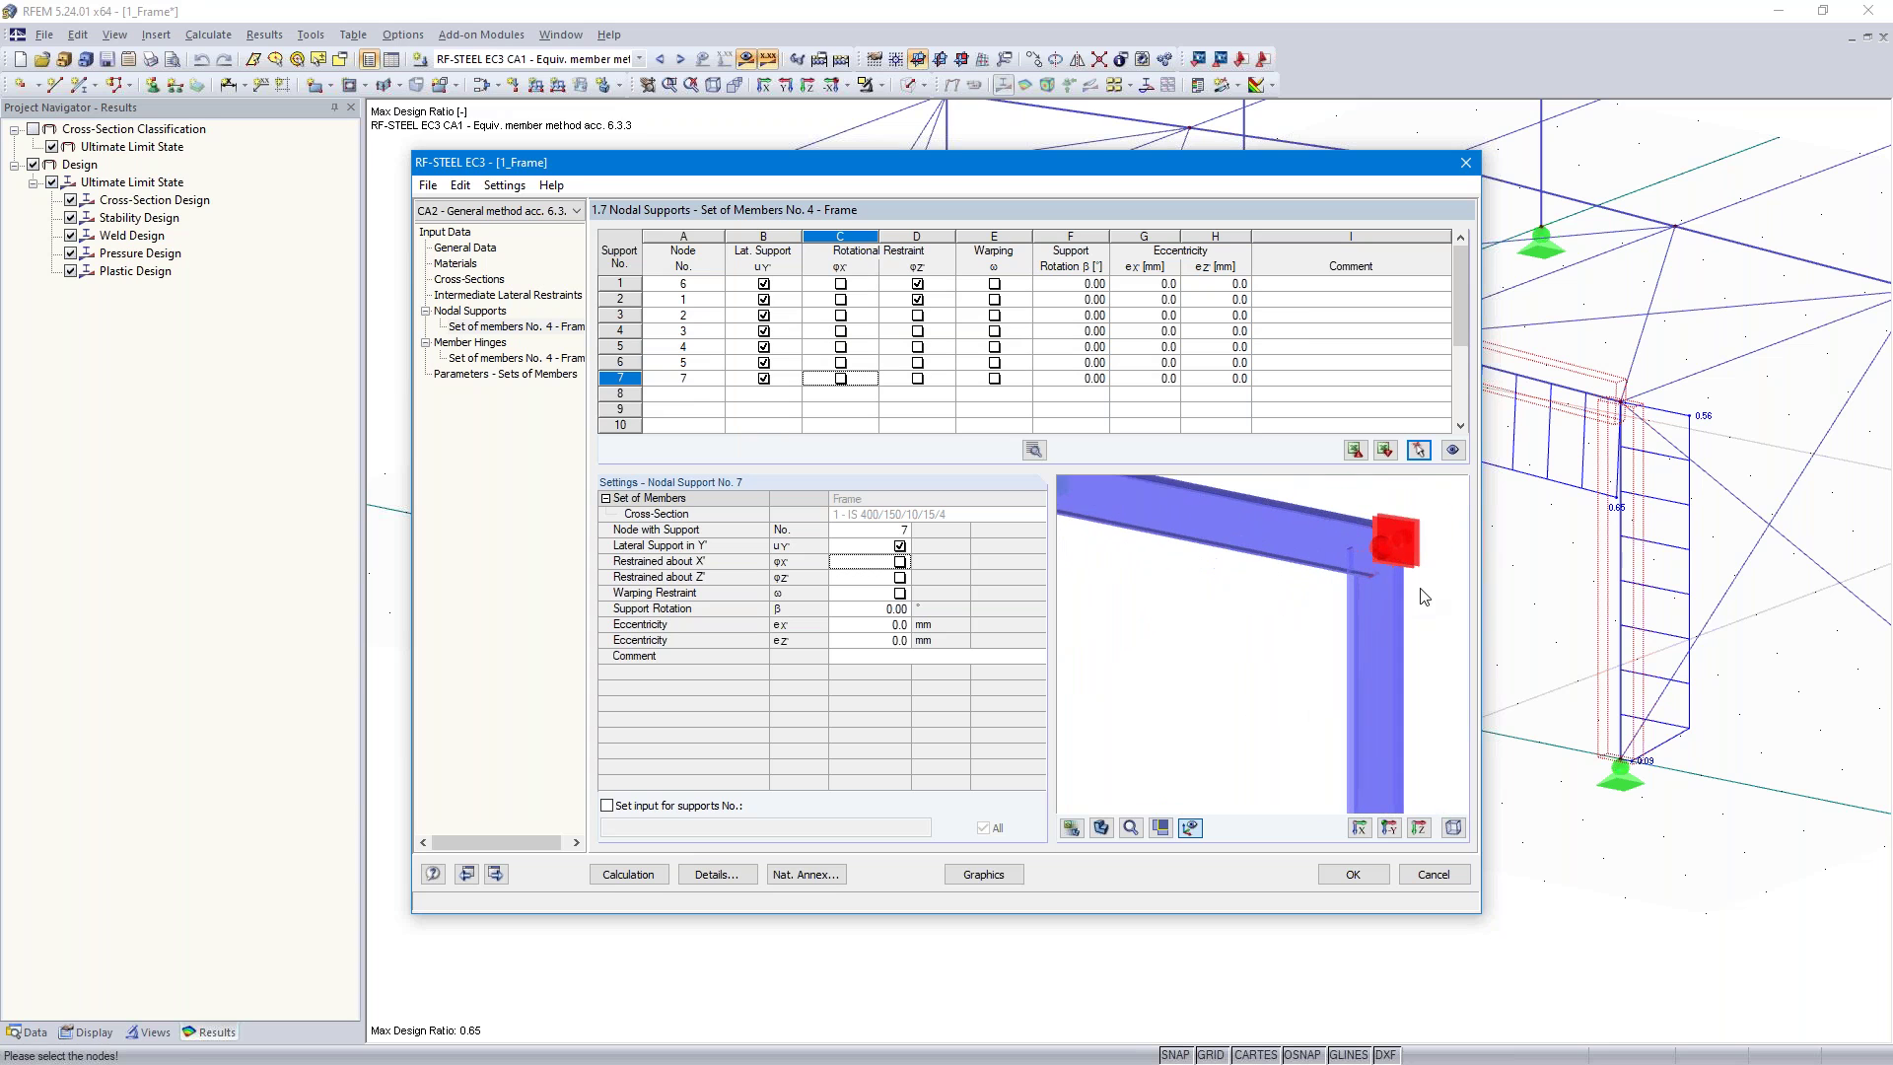
scroll(1370, 559, "down", 5)
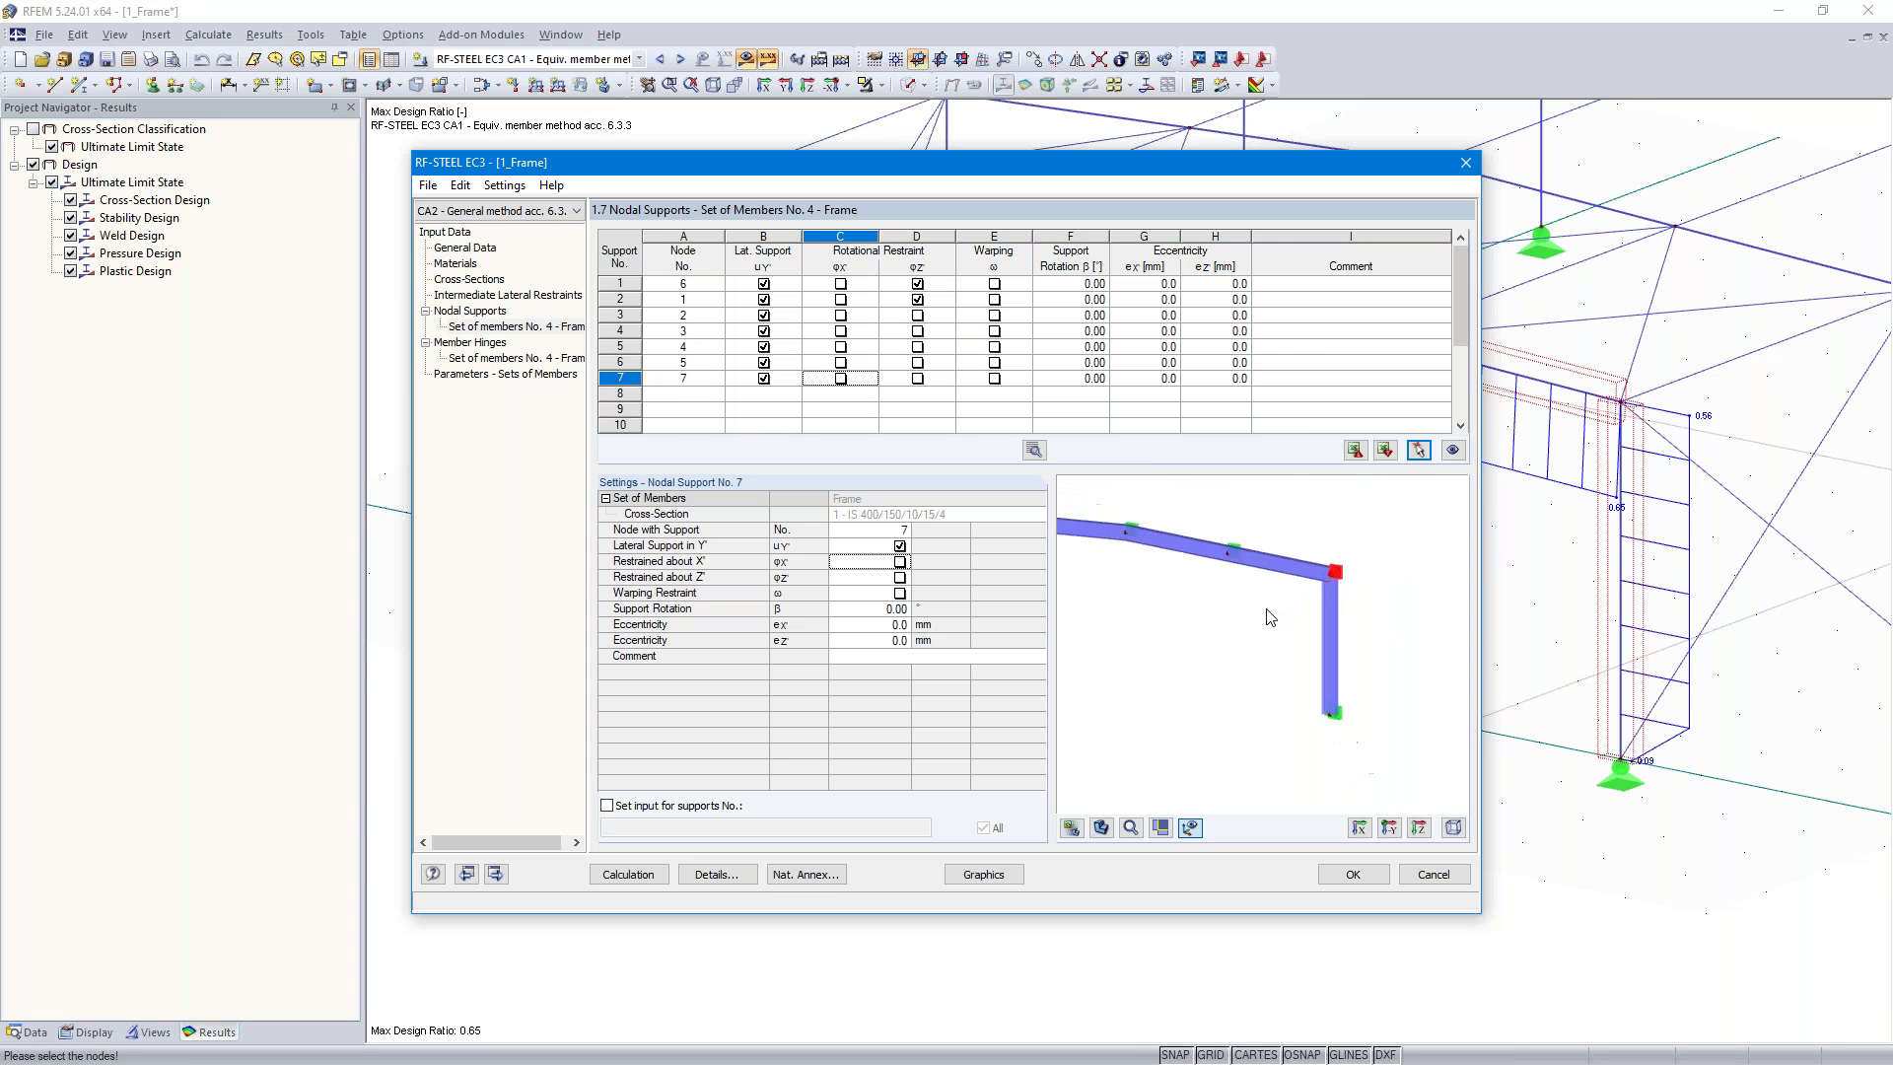
scroll(1271, 634, "down", 3)
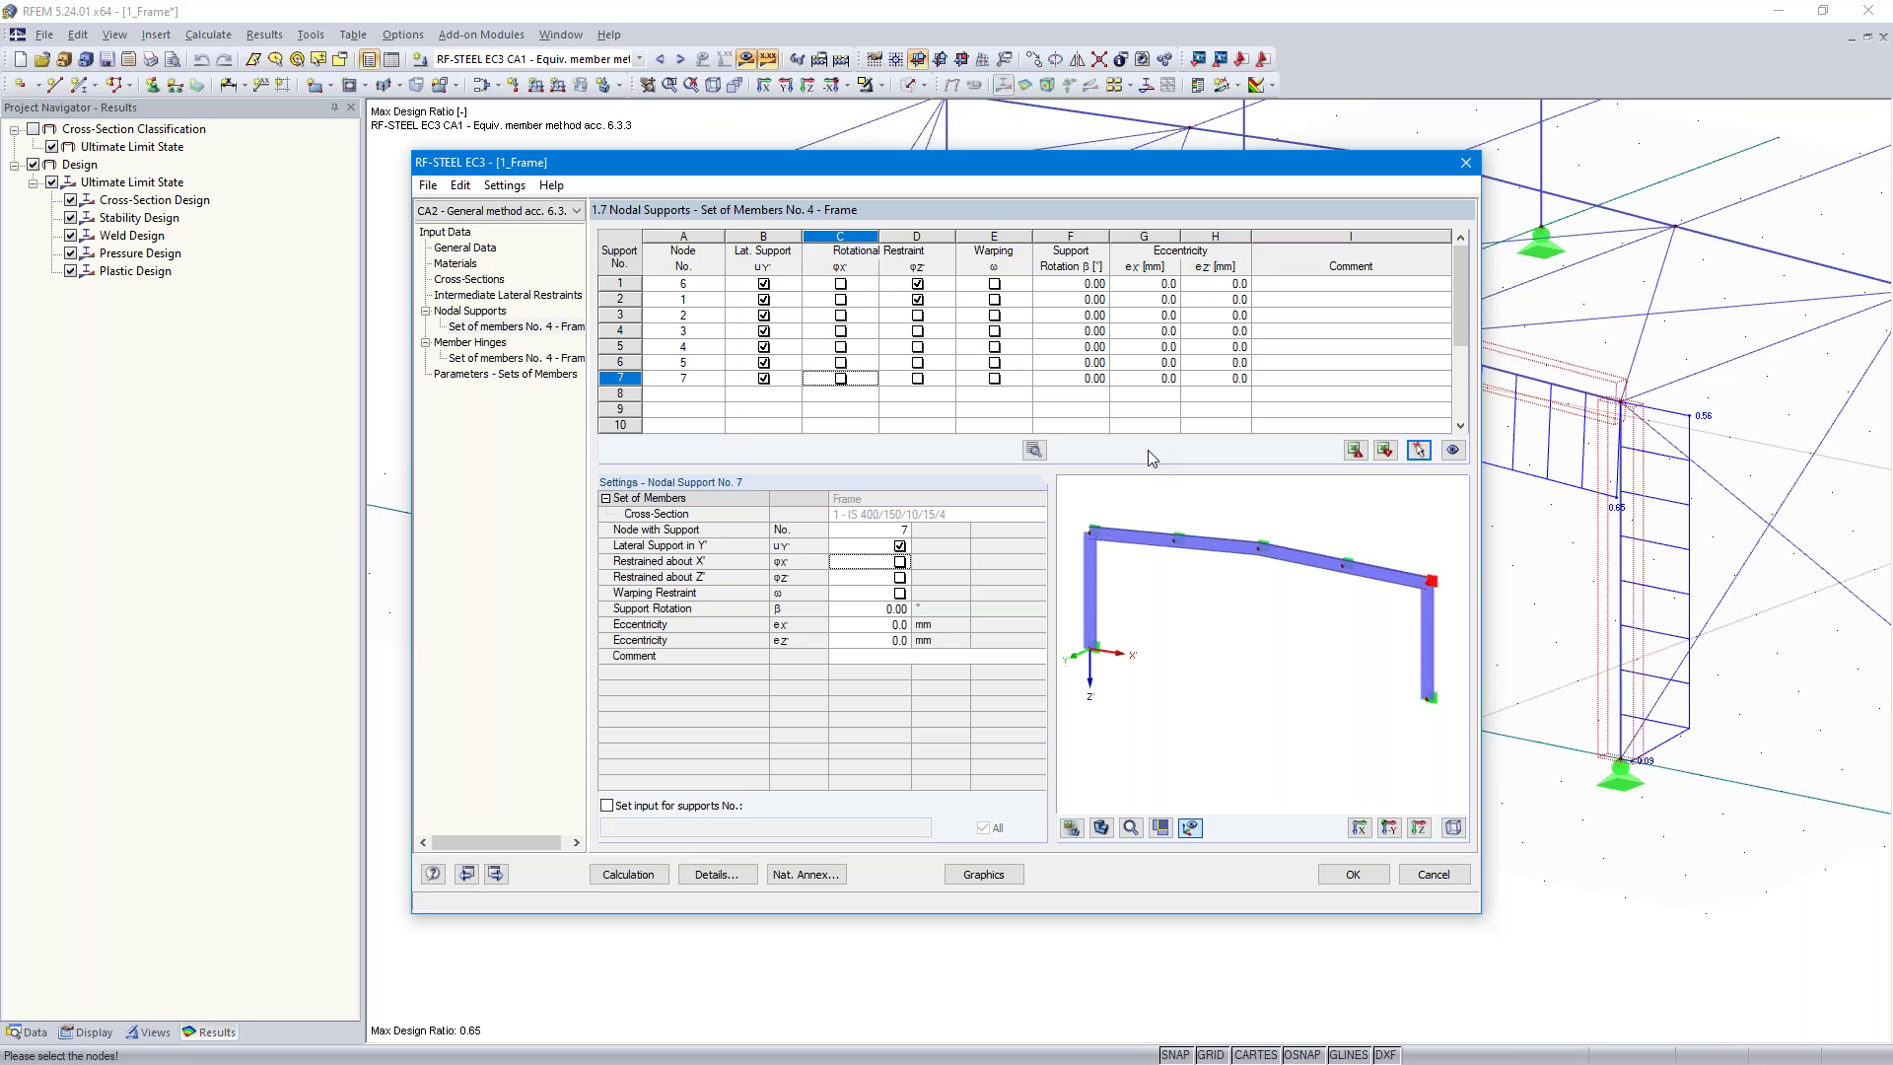
left_click(1218, 315)
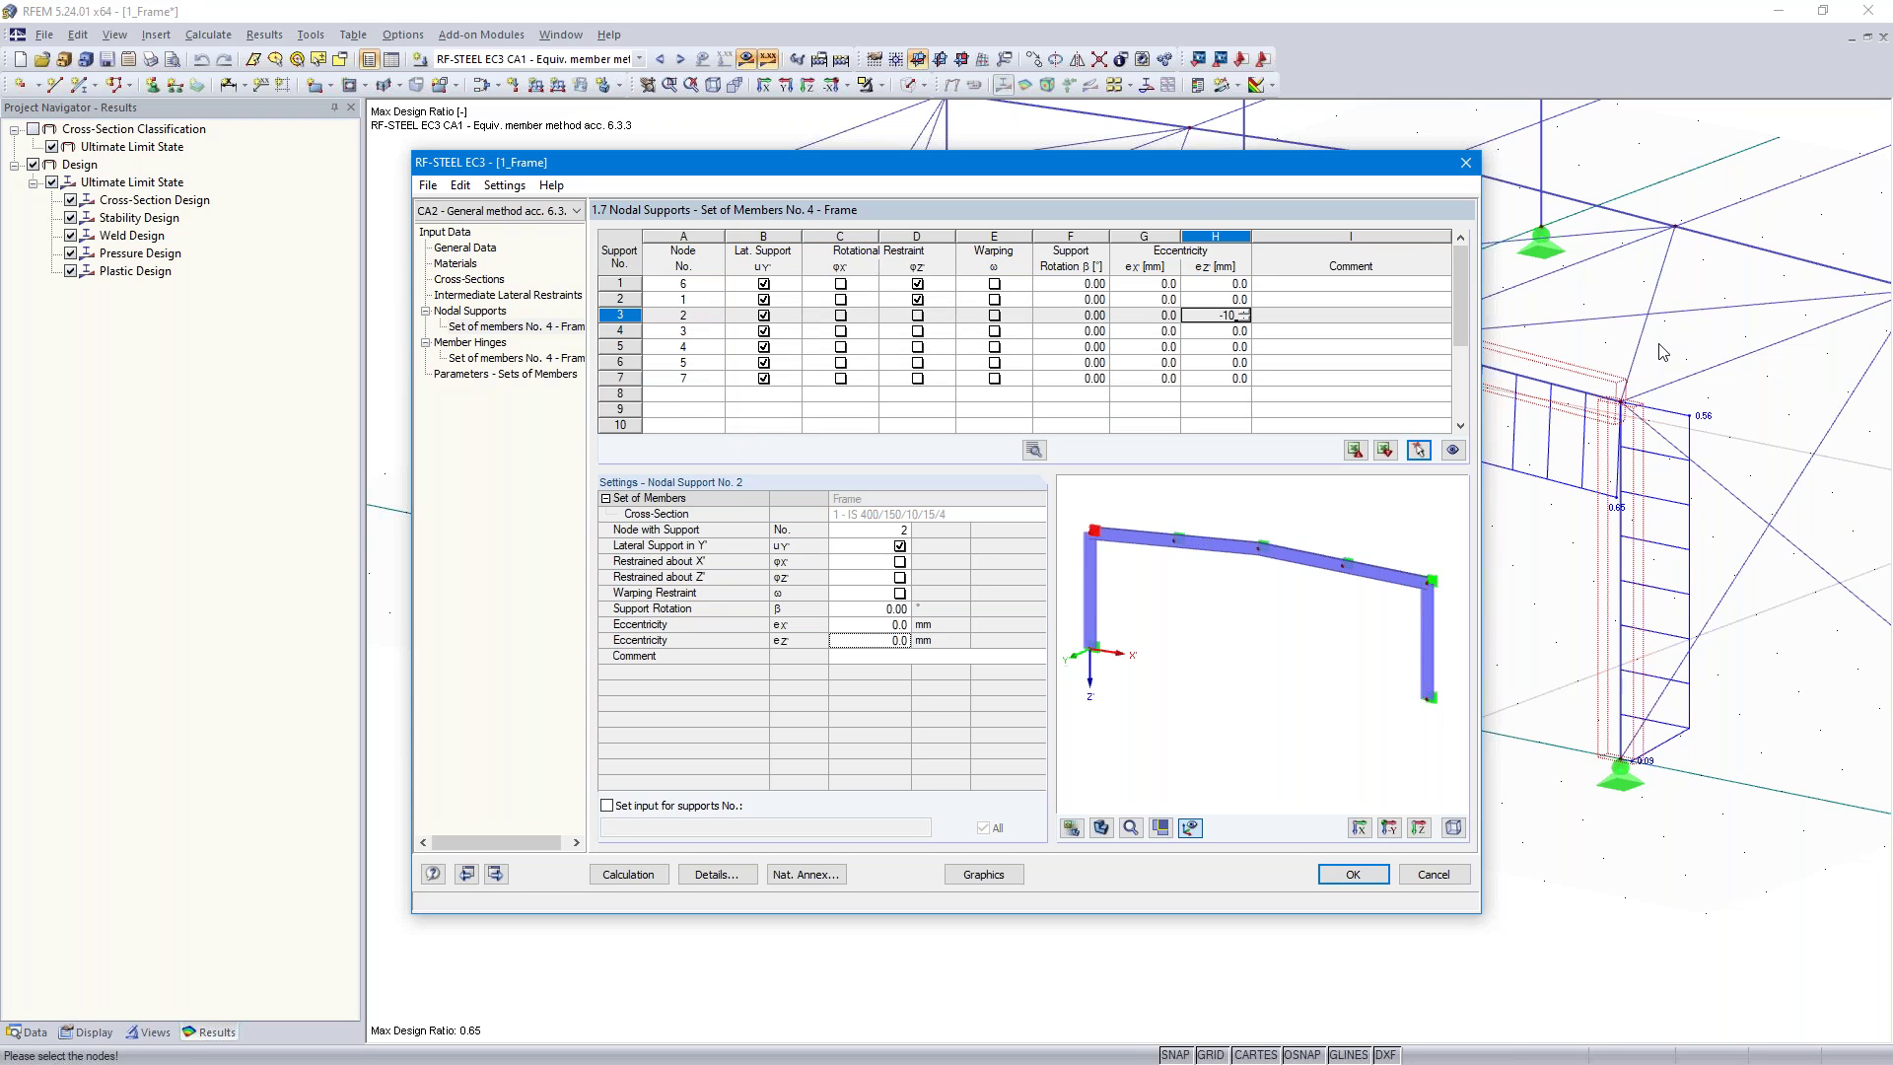
key("Tab")
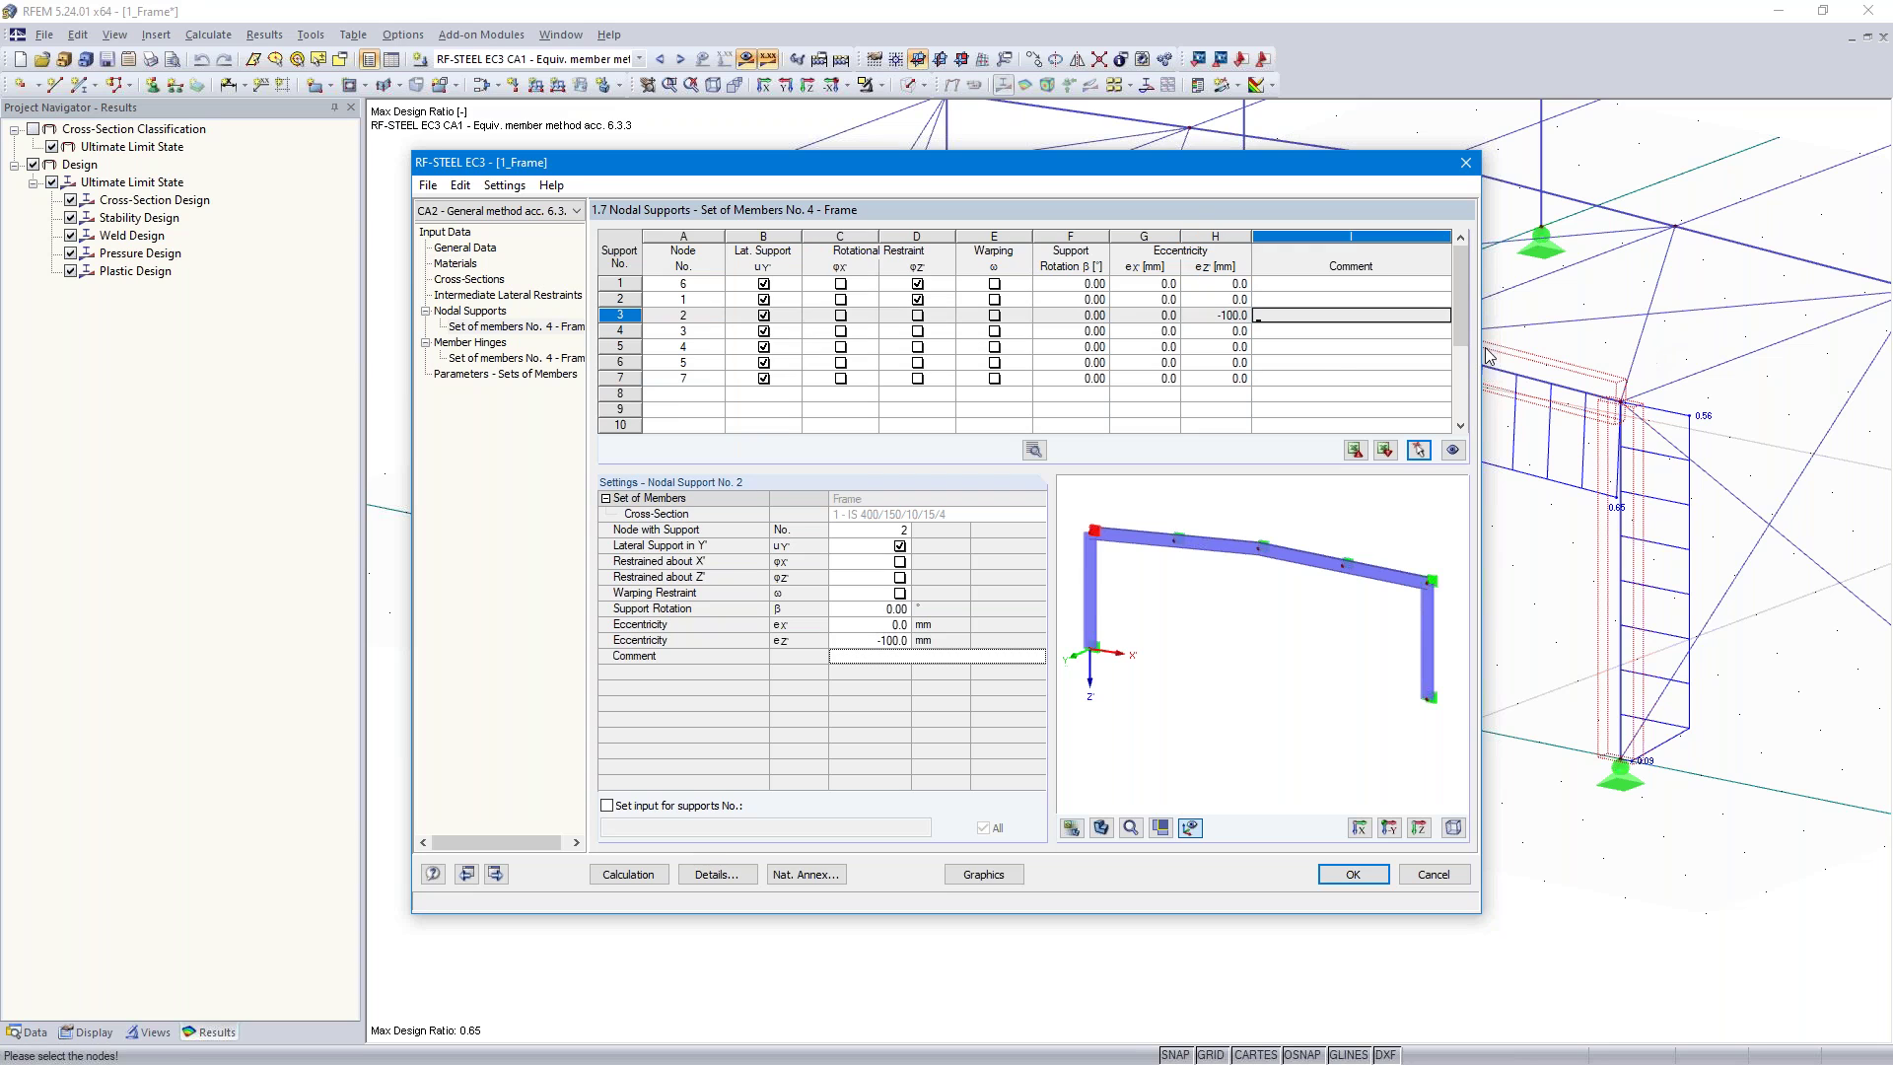
Copy the -100 mm ez eccentricity to the nodal supports at nodes 3, 4, 5 and 7
left_click(1219, 331)
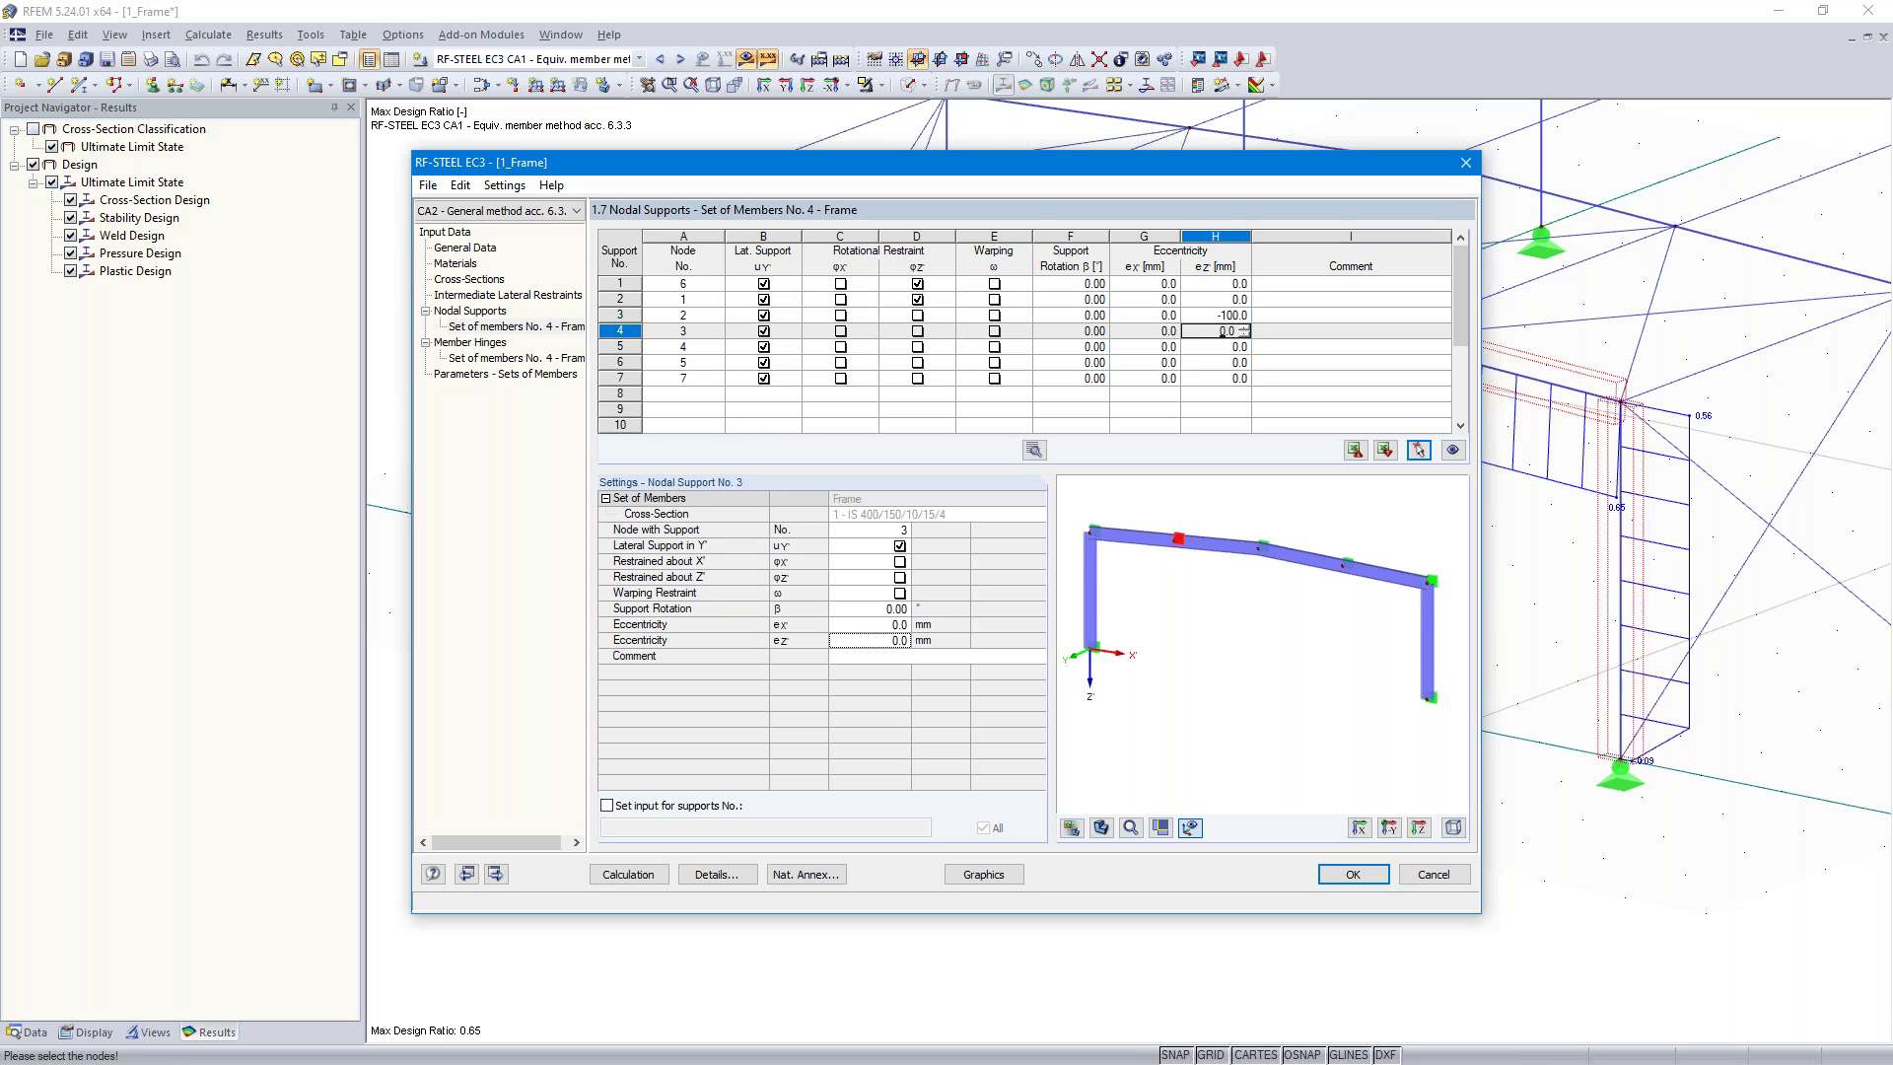
key("F8")
key("Down")
key("F8")
key("Down")
key("F8")
key("Down")
key("F8")
key("Down")
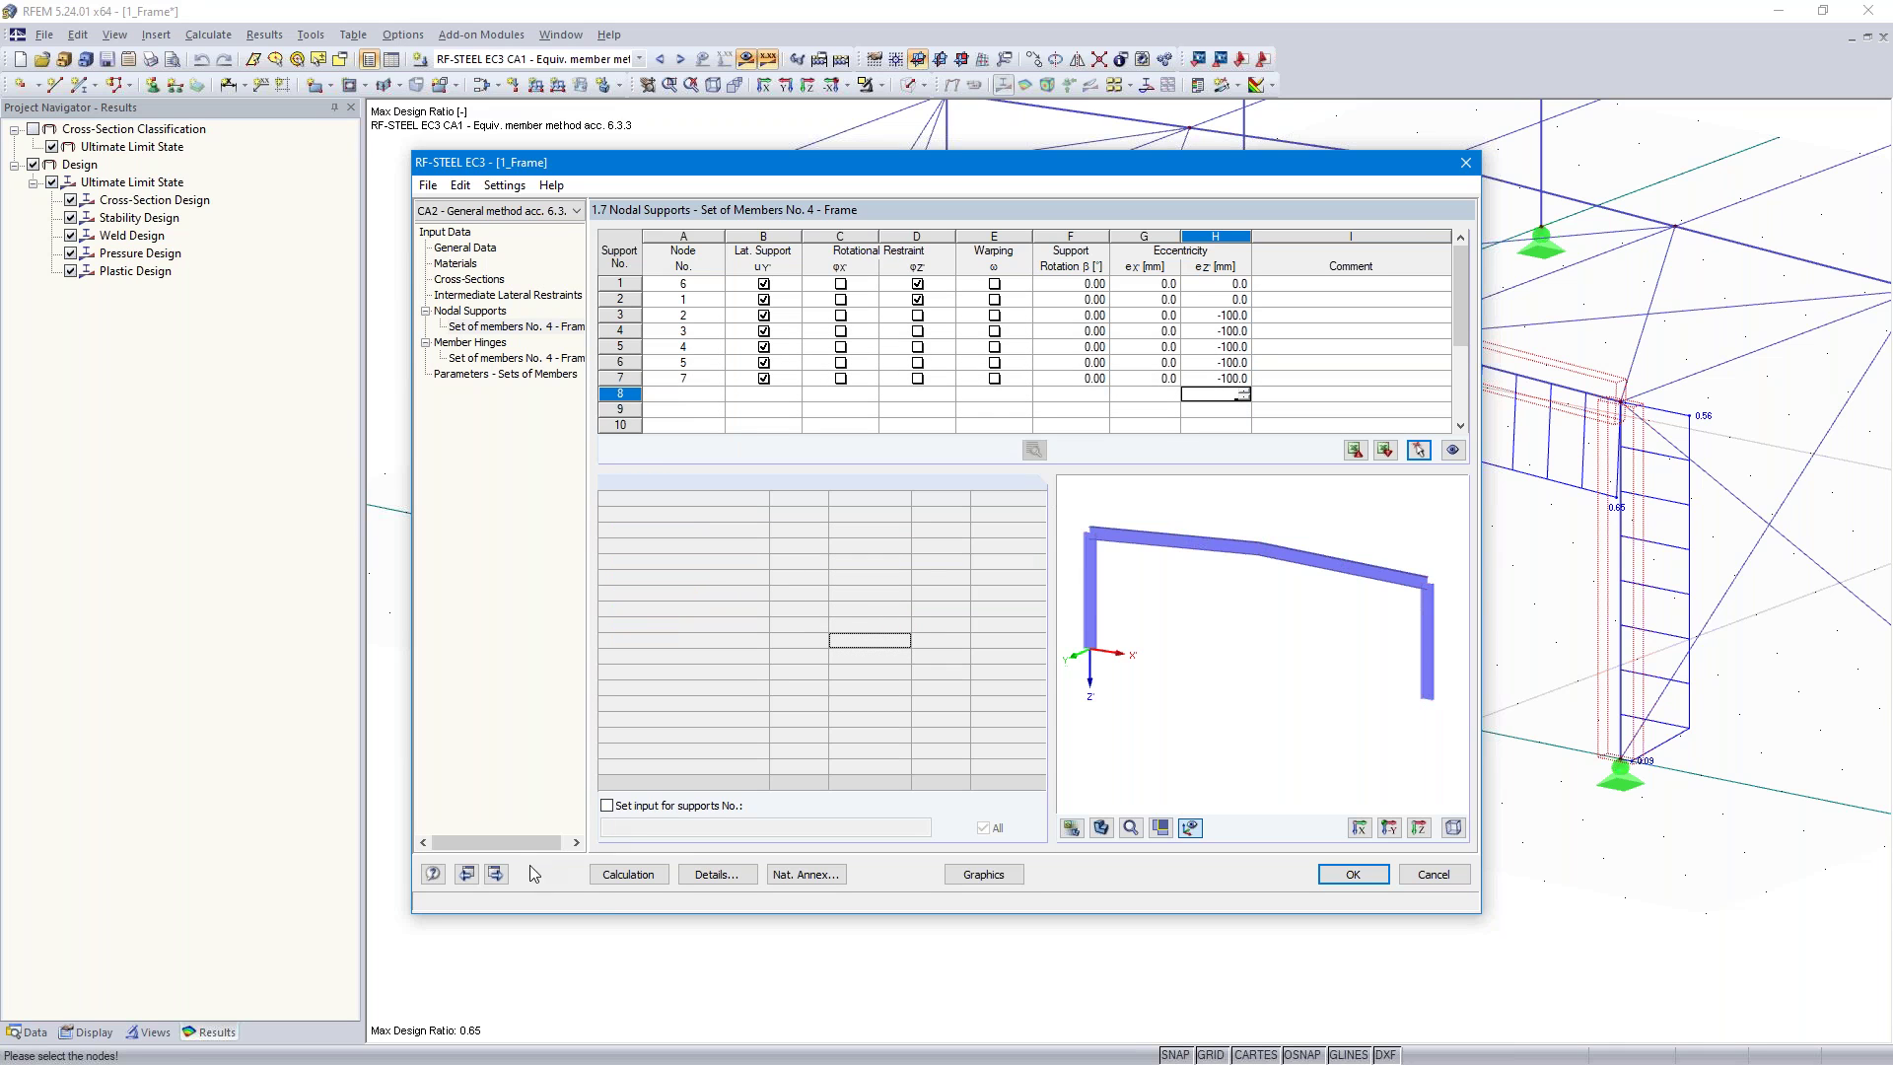
Leave the member hinges of the frame set undefined and run the calculation of design case CA2
left_click(495, 874)
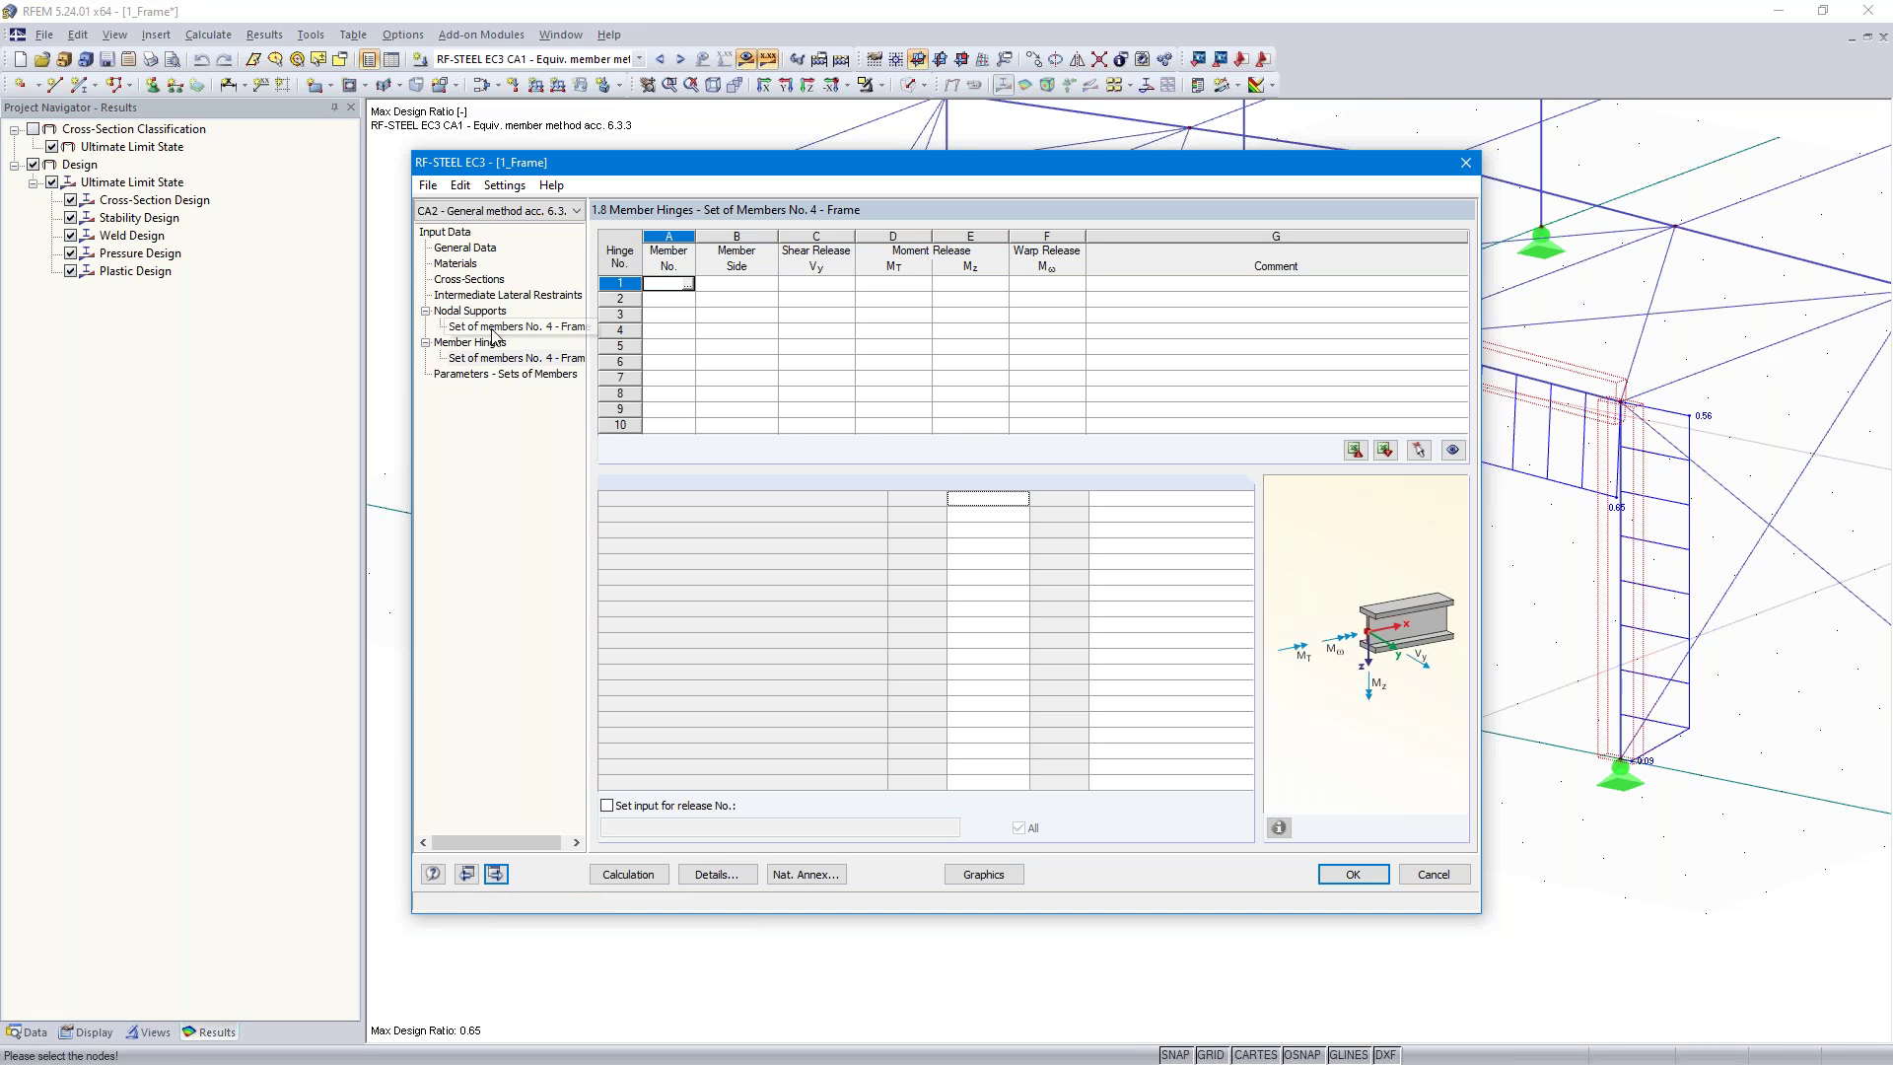
left_click(495, 874)
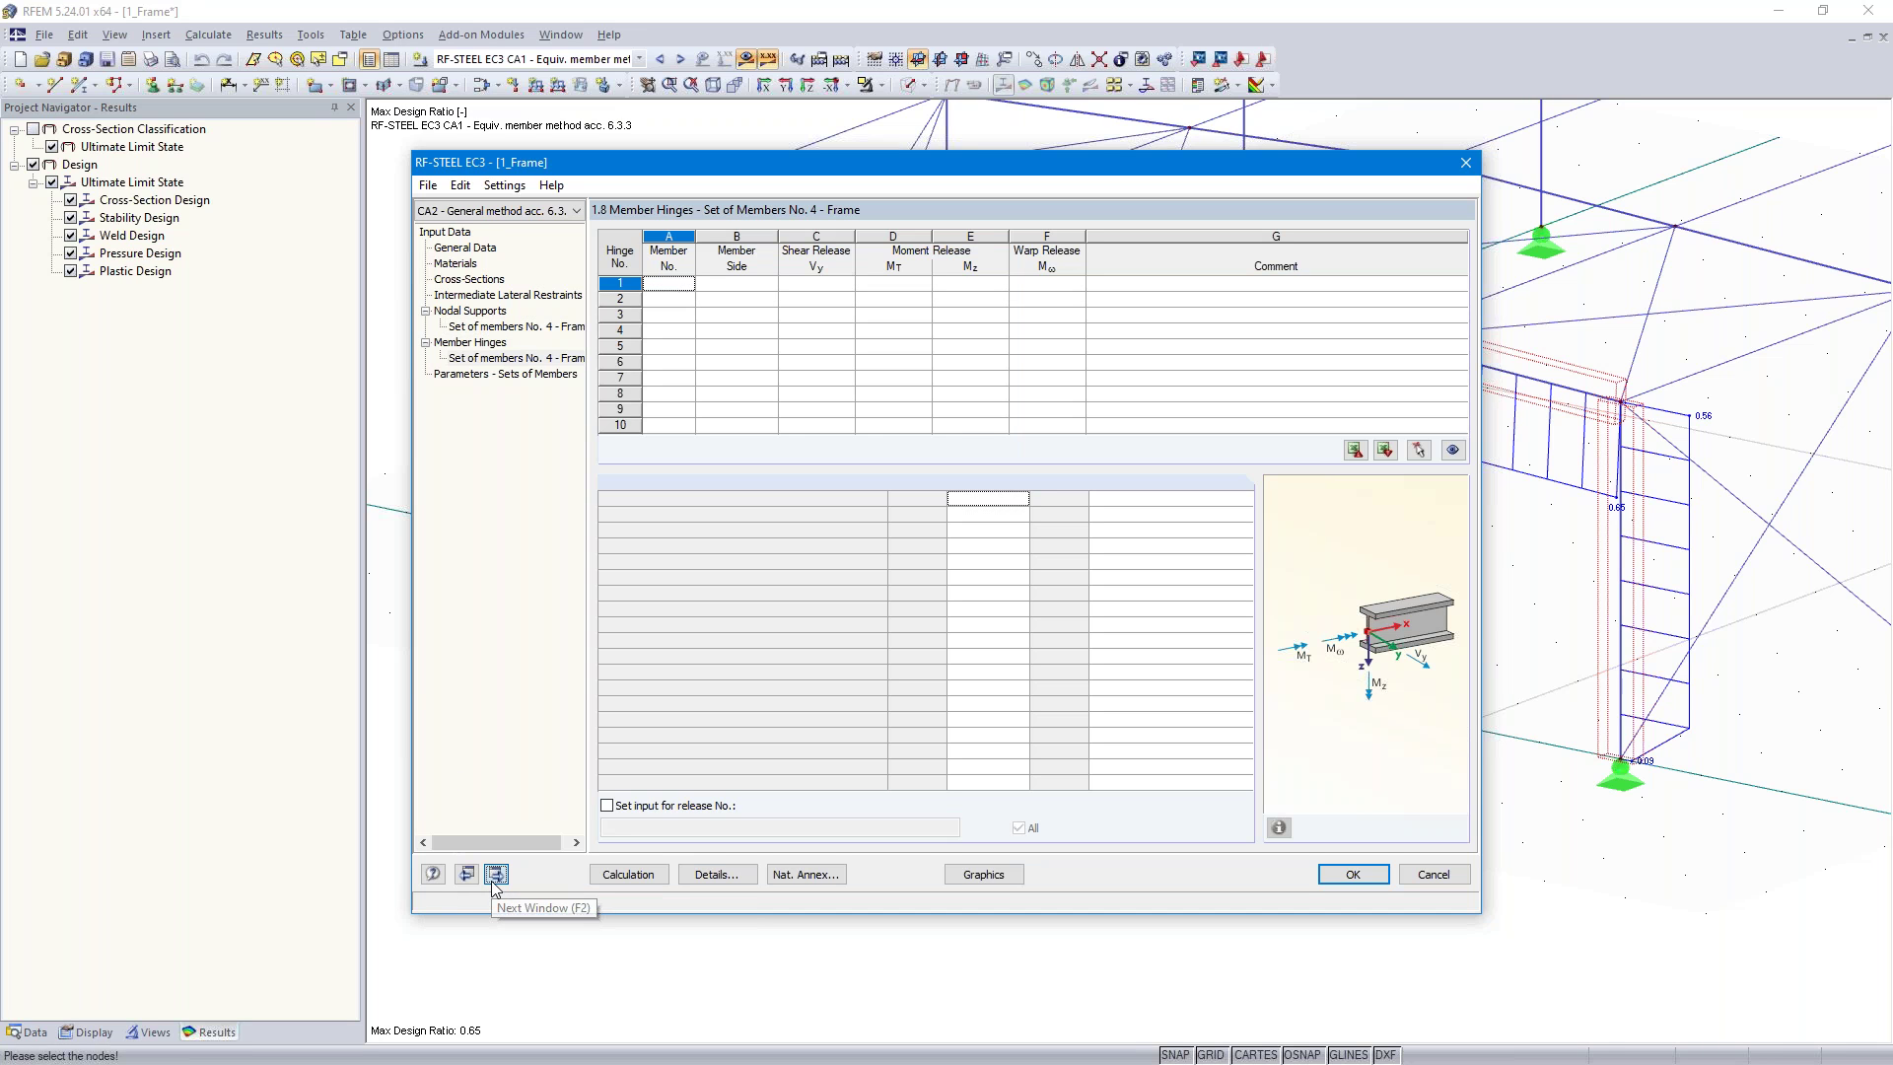
left_click(636, 875)
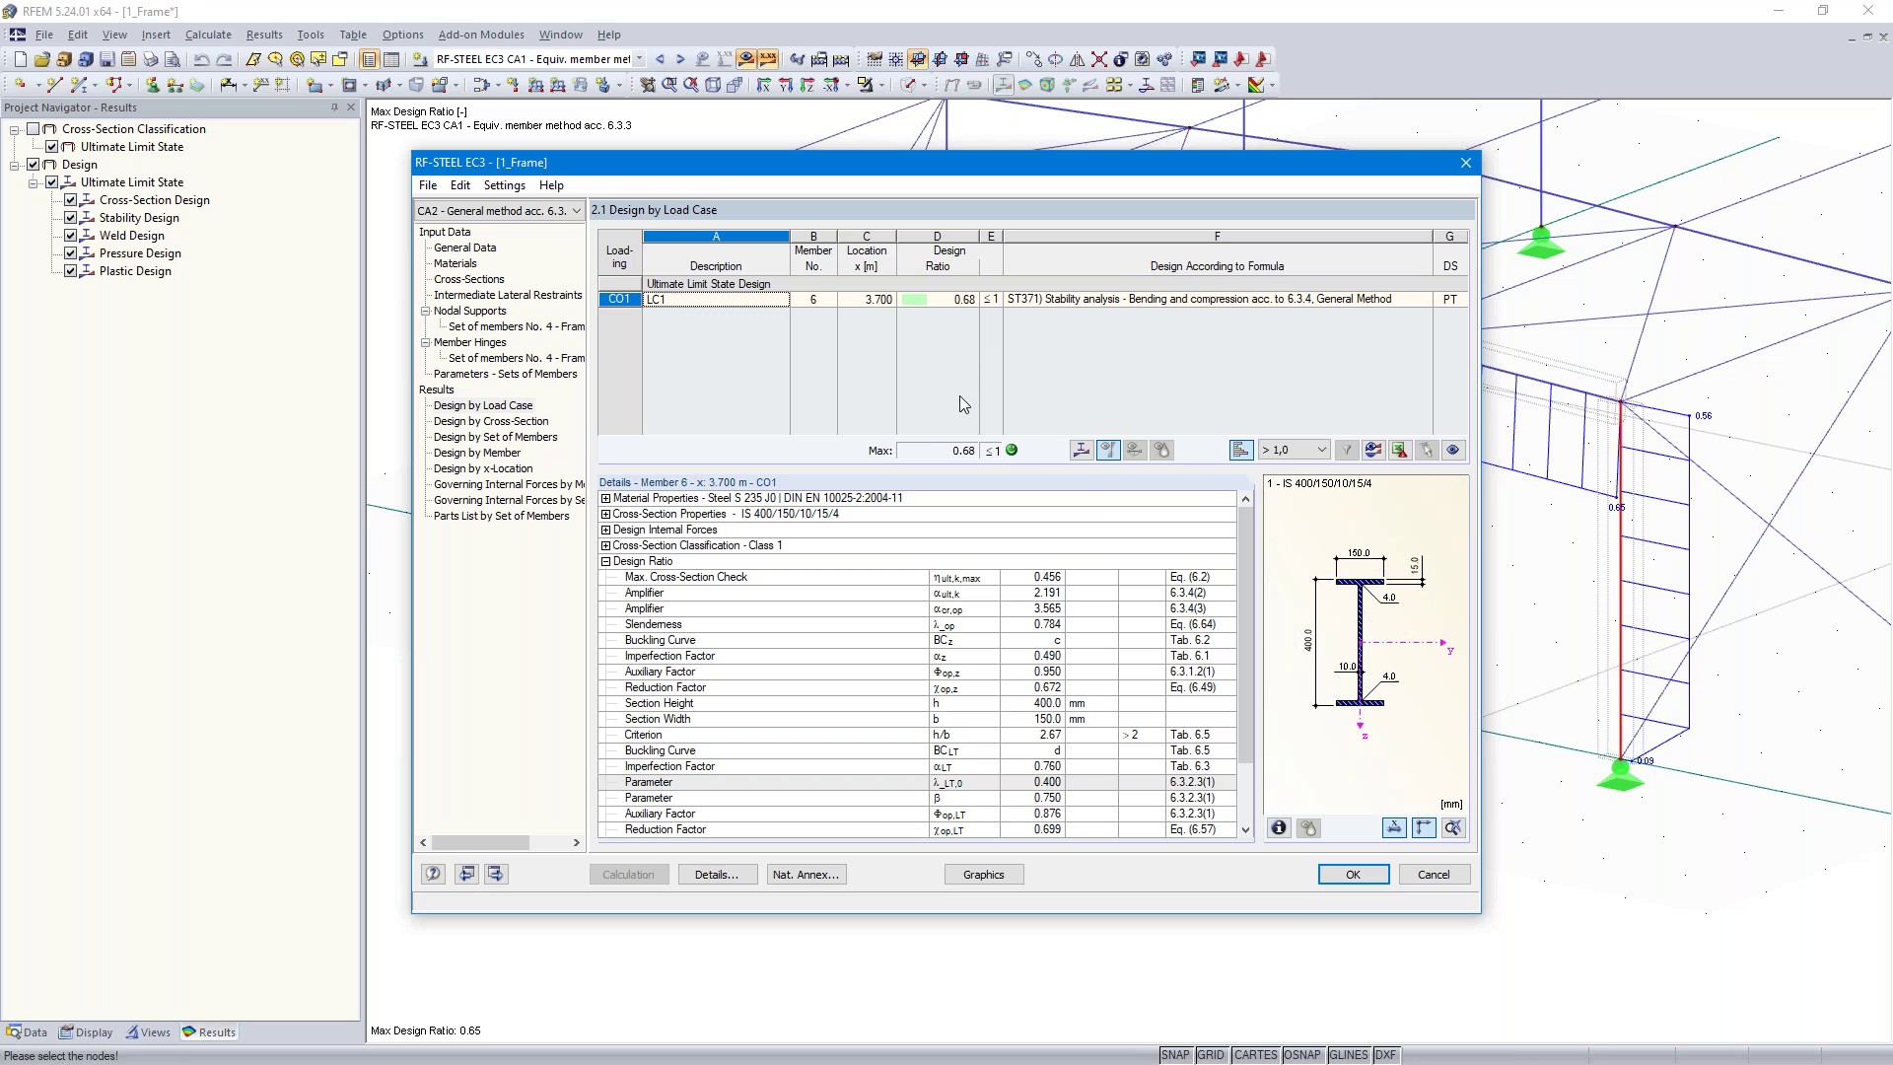
Open the mode shape view of the frame and reduce the display factor to 0.13
left_click(1081, 450)
left_click(771, 856)
left_click(771, 856)
middle_click_drag(1204, 528, 811, 582, "ctrl")
scroll(811, 582, "up", 5)
mouse_move(922, 483)
middle_mouse_down("ctrl")
mouse_move(1107, 536)
mouse_move(1187, 529)
mouse_move(927, 516)
middle_mouse_up("ctrl")
scroll(1187, 528, "down", 3)
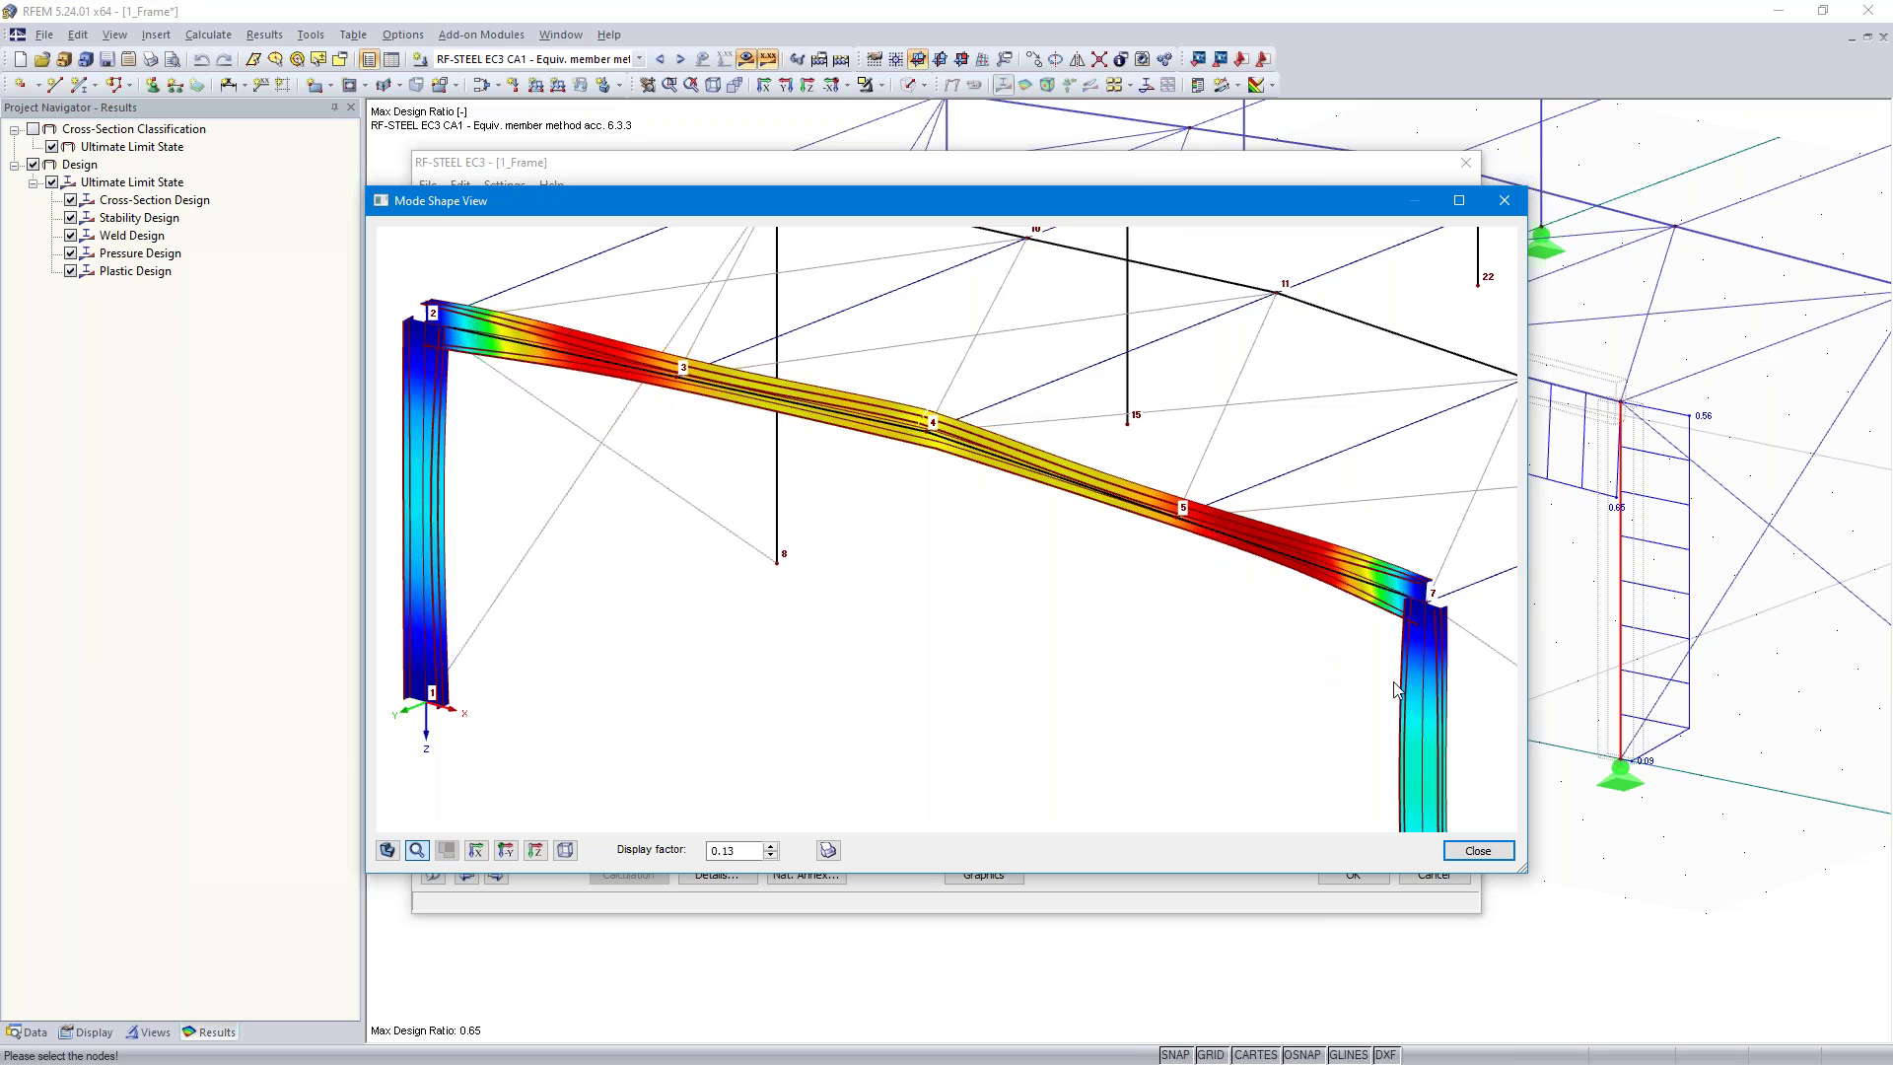
Examine the buckling mode shape at the frame corner at node 7 and close the mode shape view
scroll(1380, 680, "up", 8)
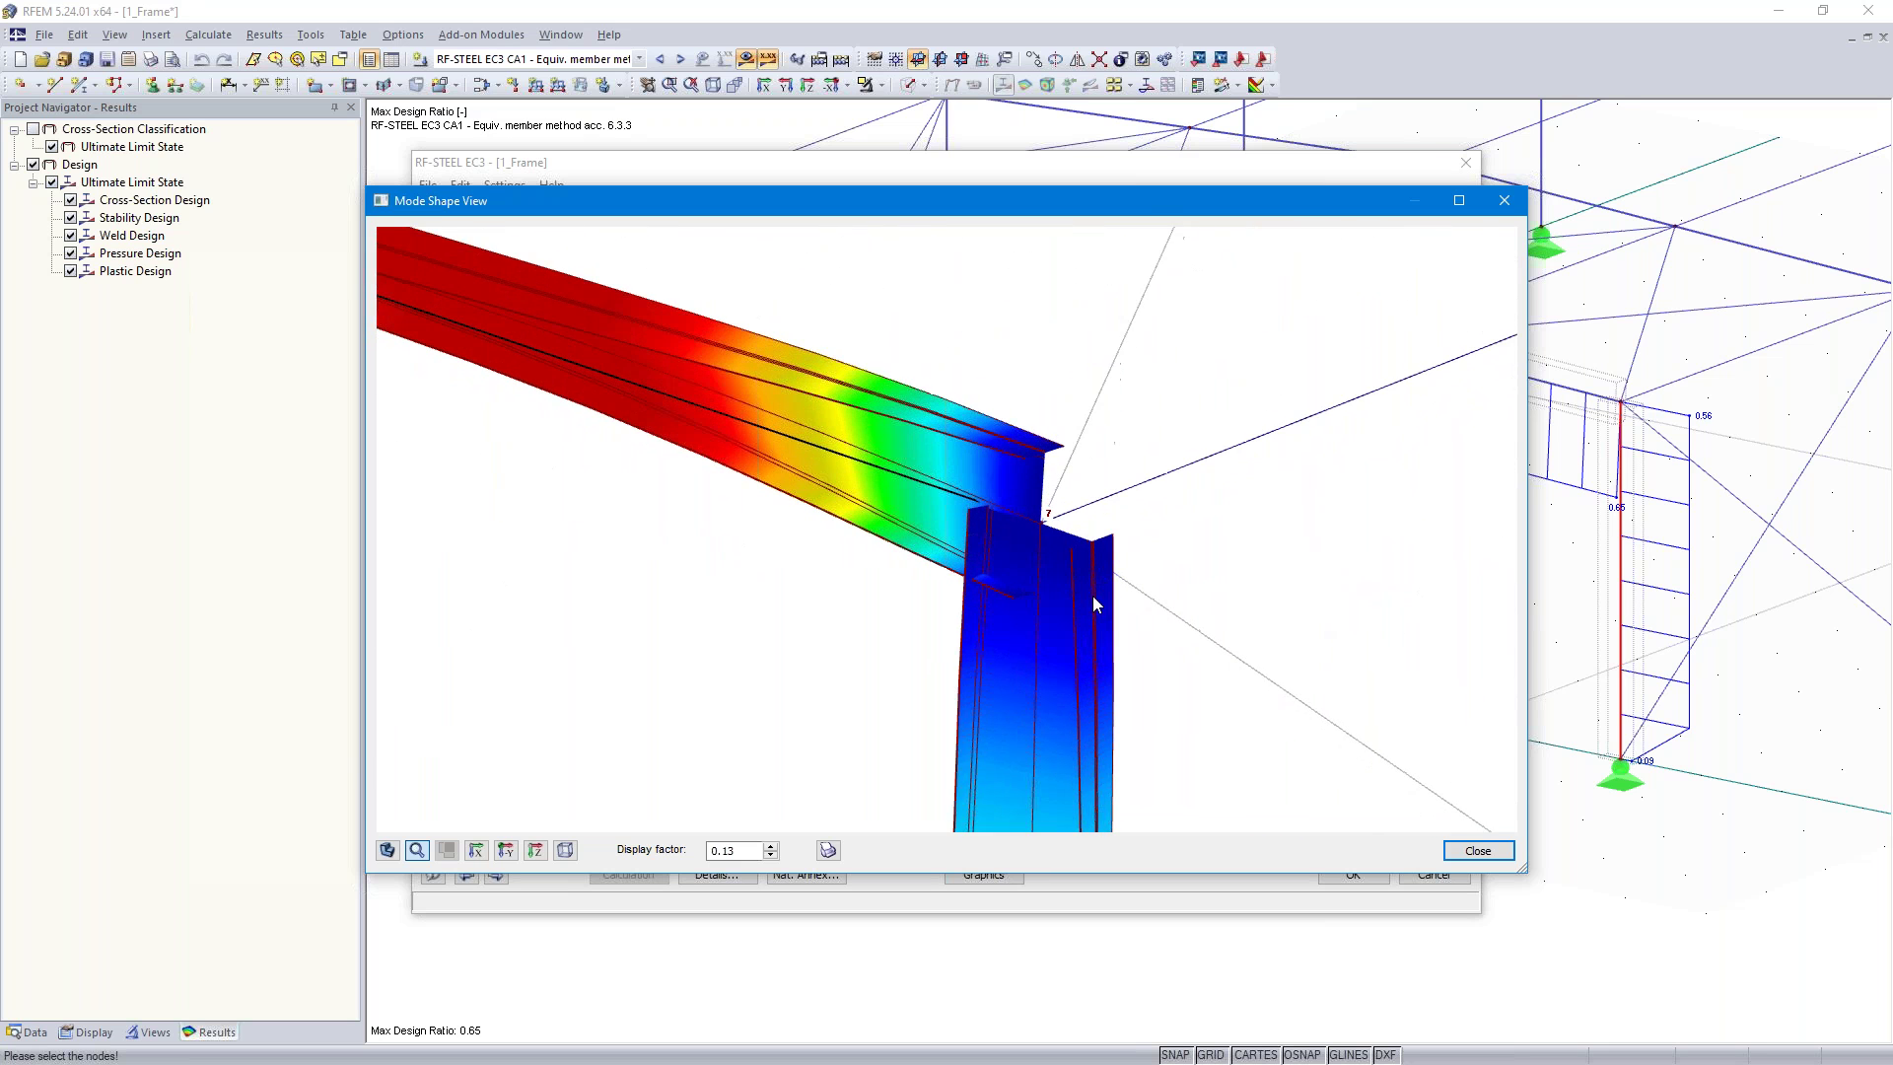
scroll(1092, 595, "up", 1)
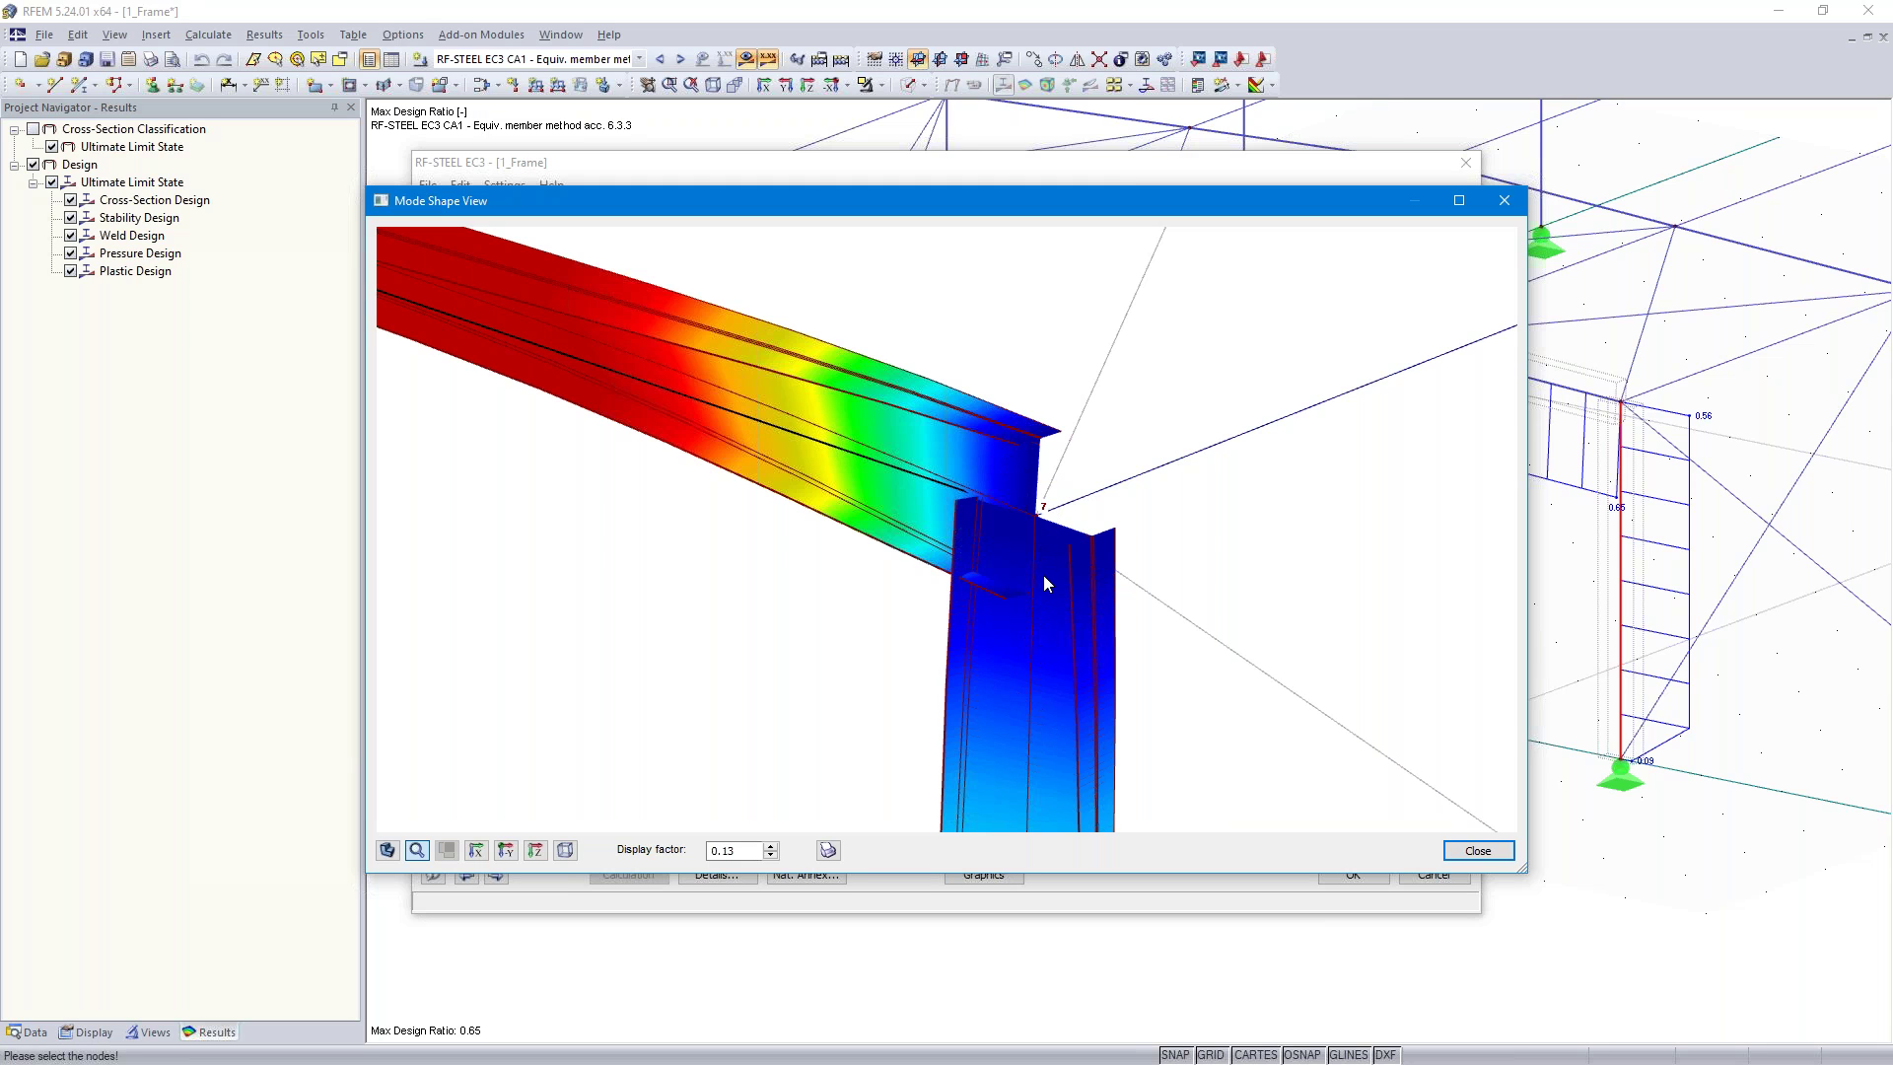
middle_click_drag(1048, 682, 1045, 636)
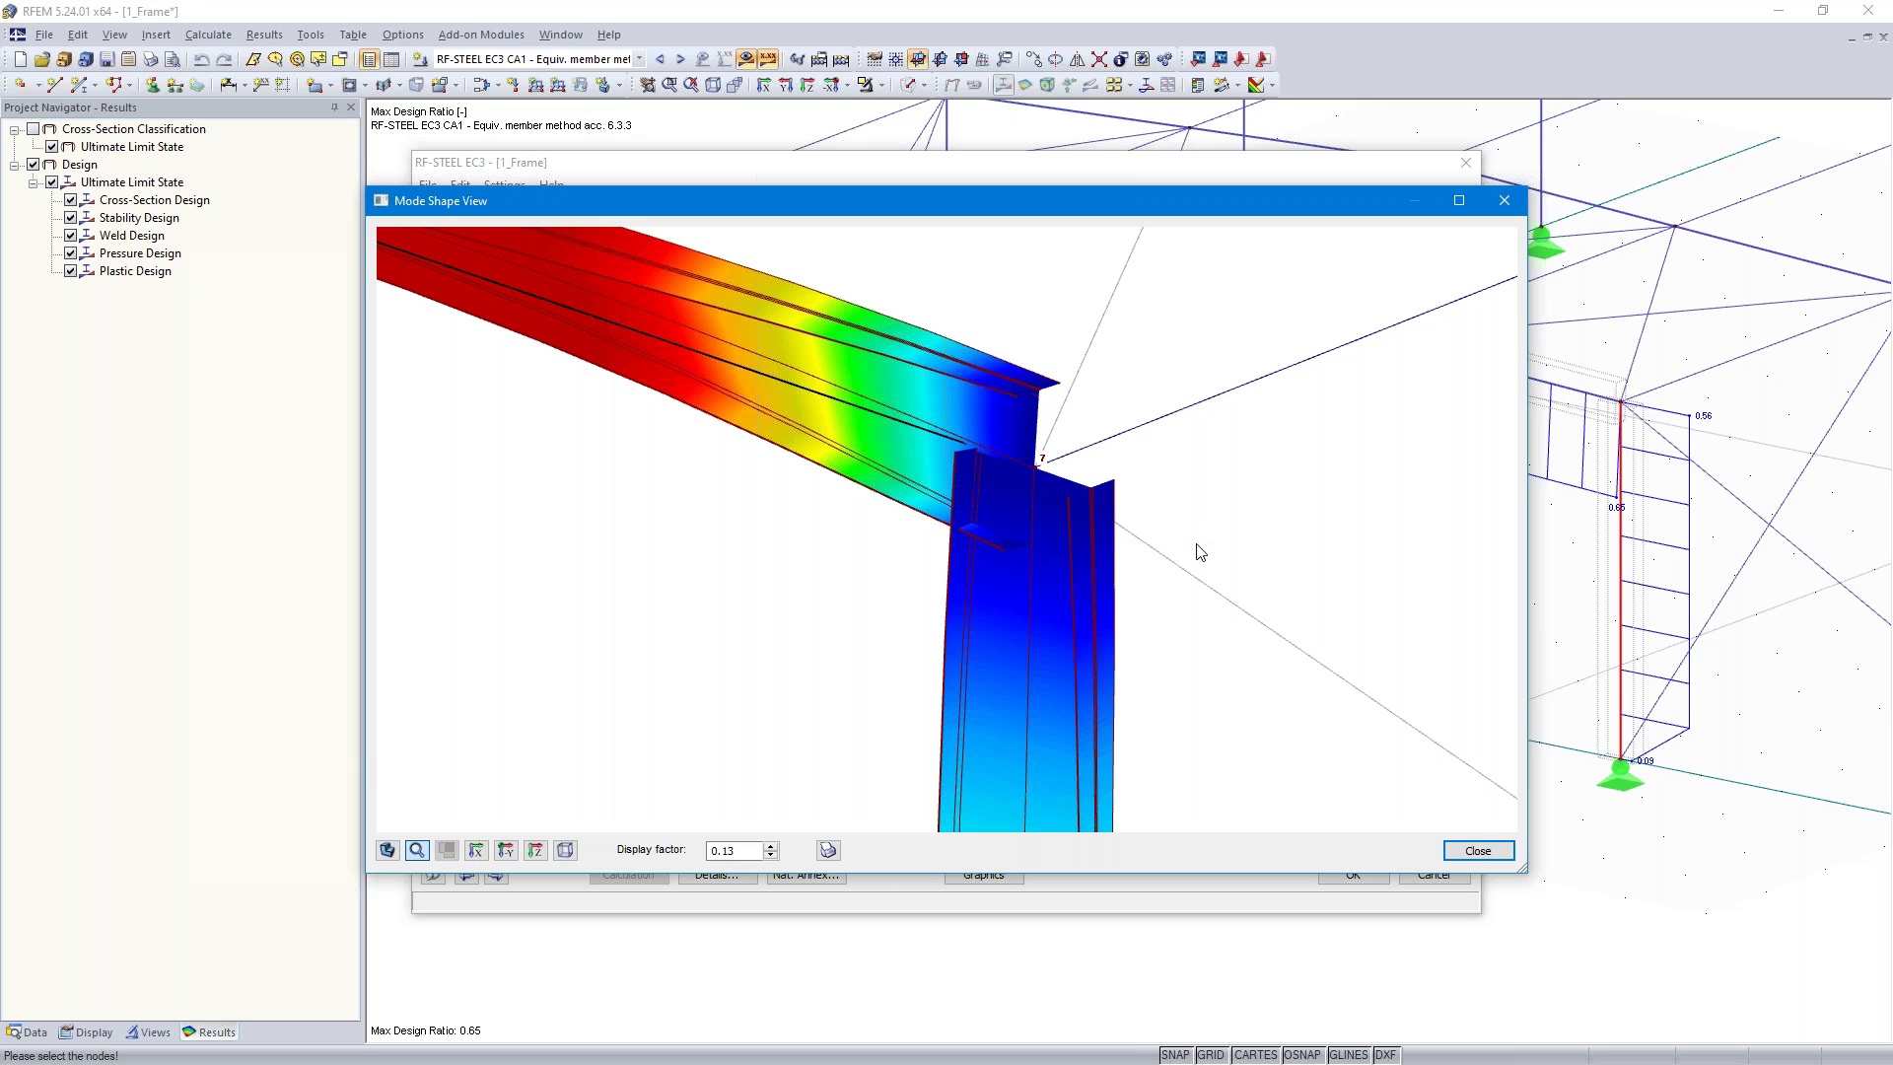
scroll(1197, 550, "down", 6)
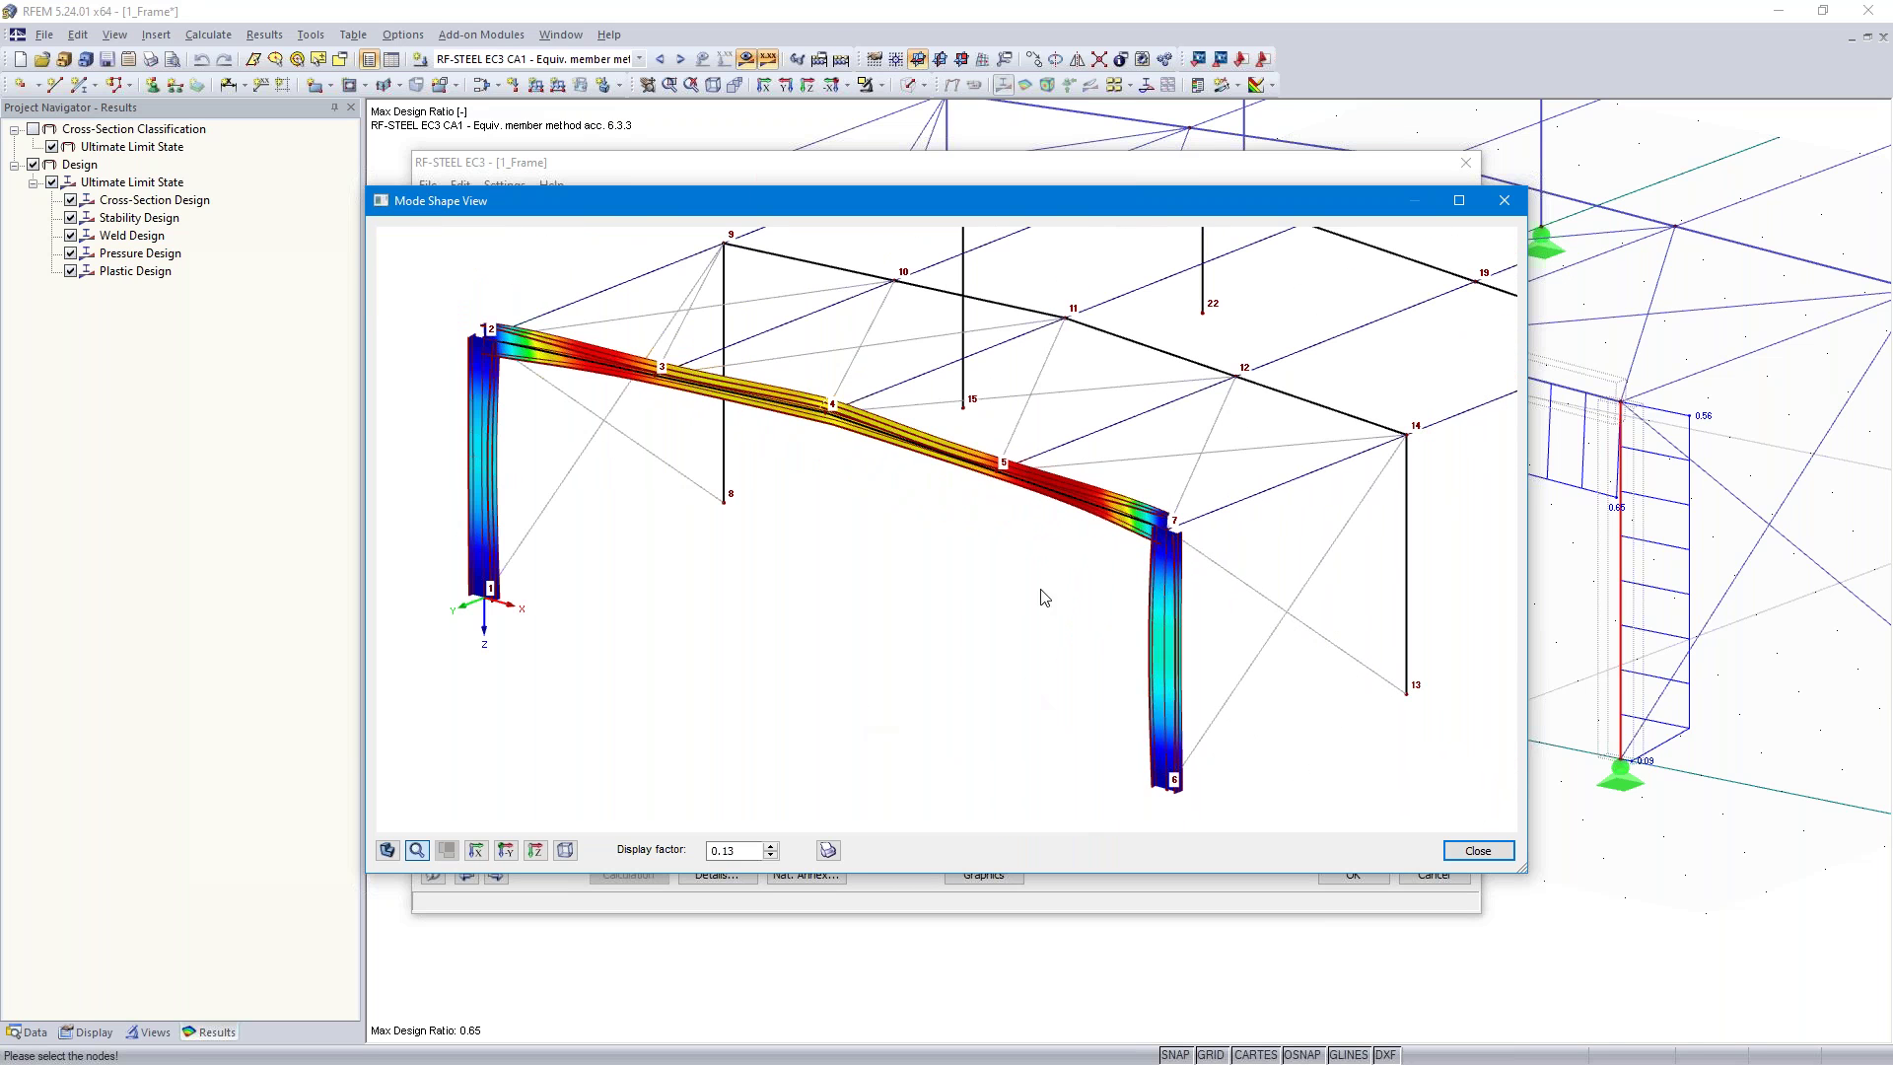
left_click(1504, 203)
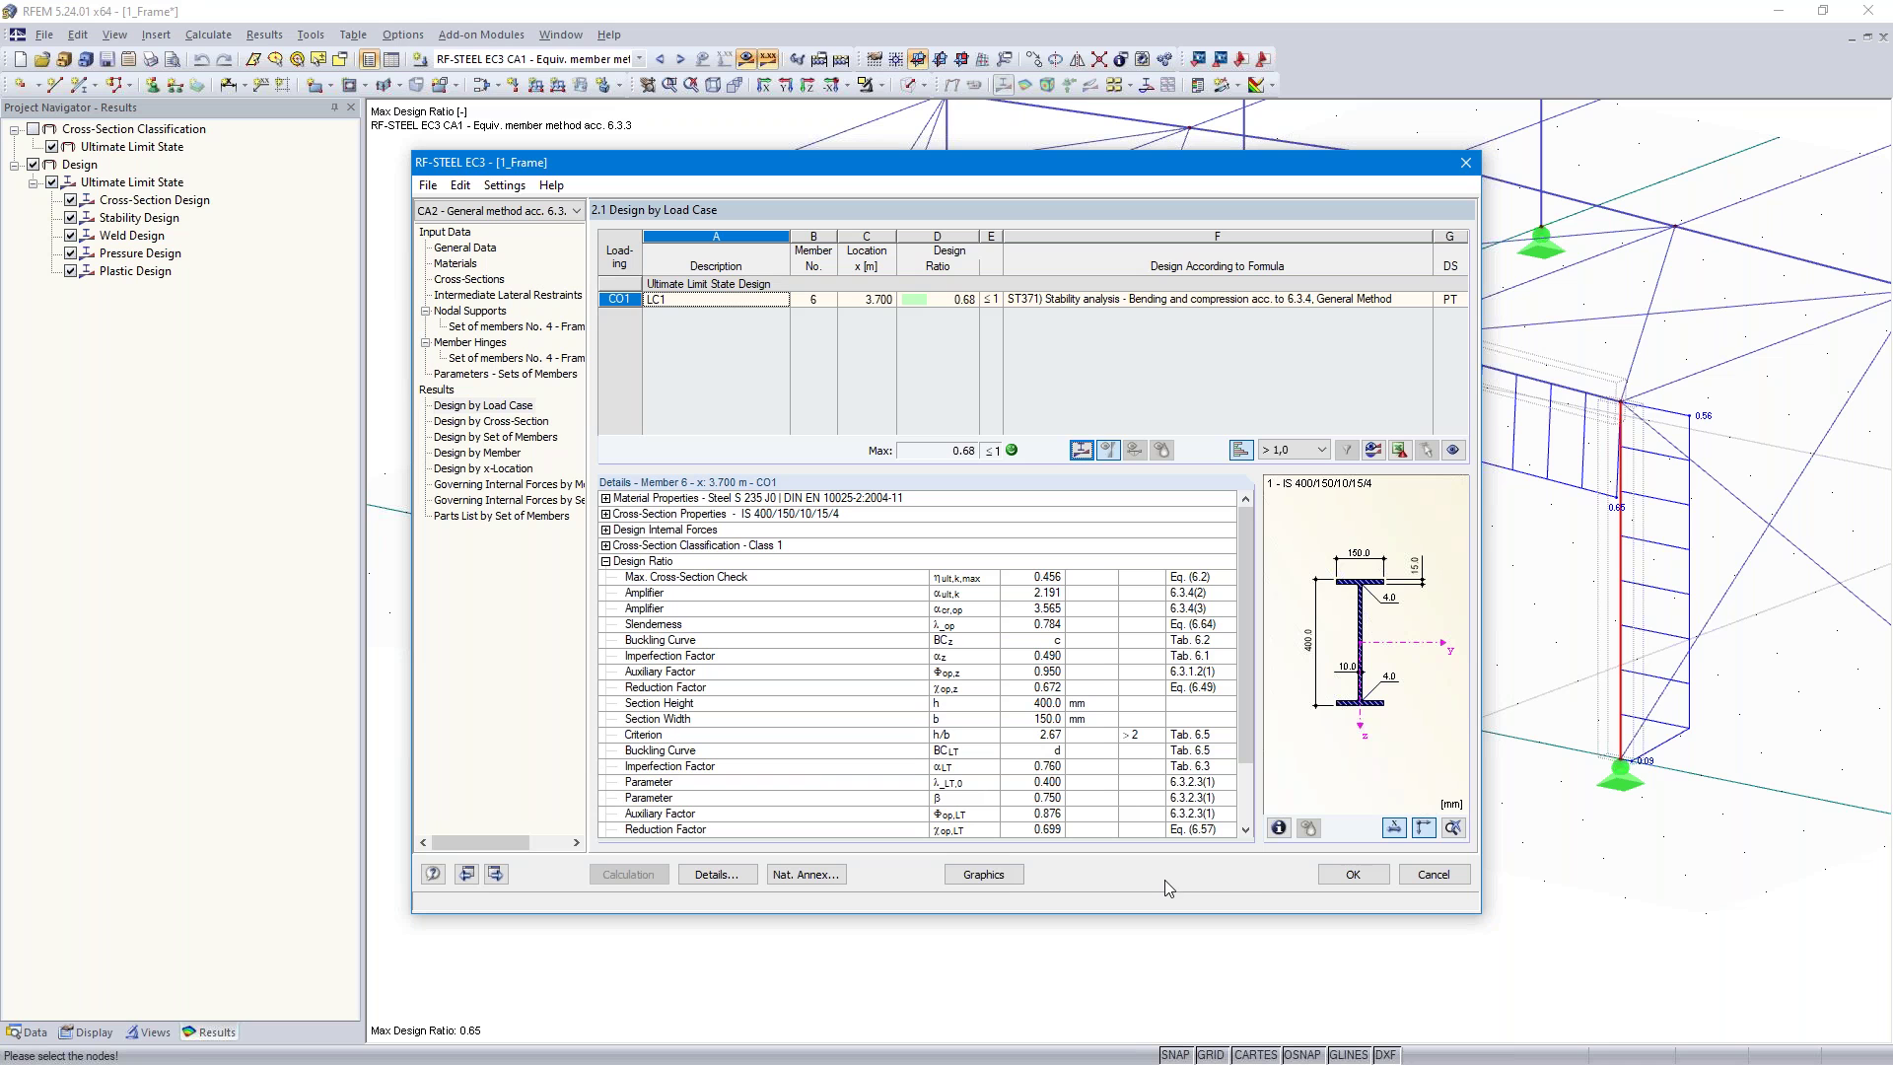
Accept the design case and display the CA2 general method design ratios on the frame model
left_click(1352, 875)
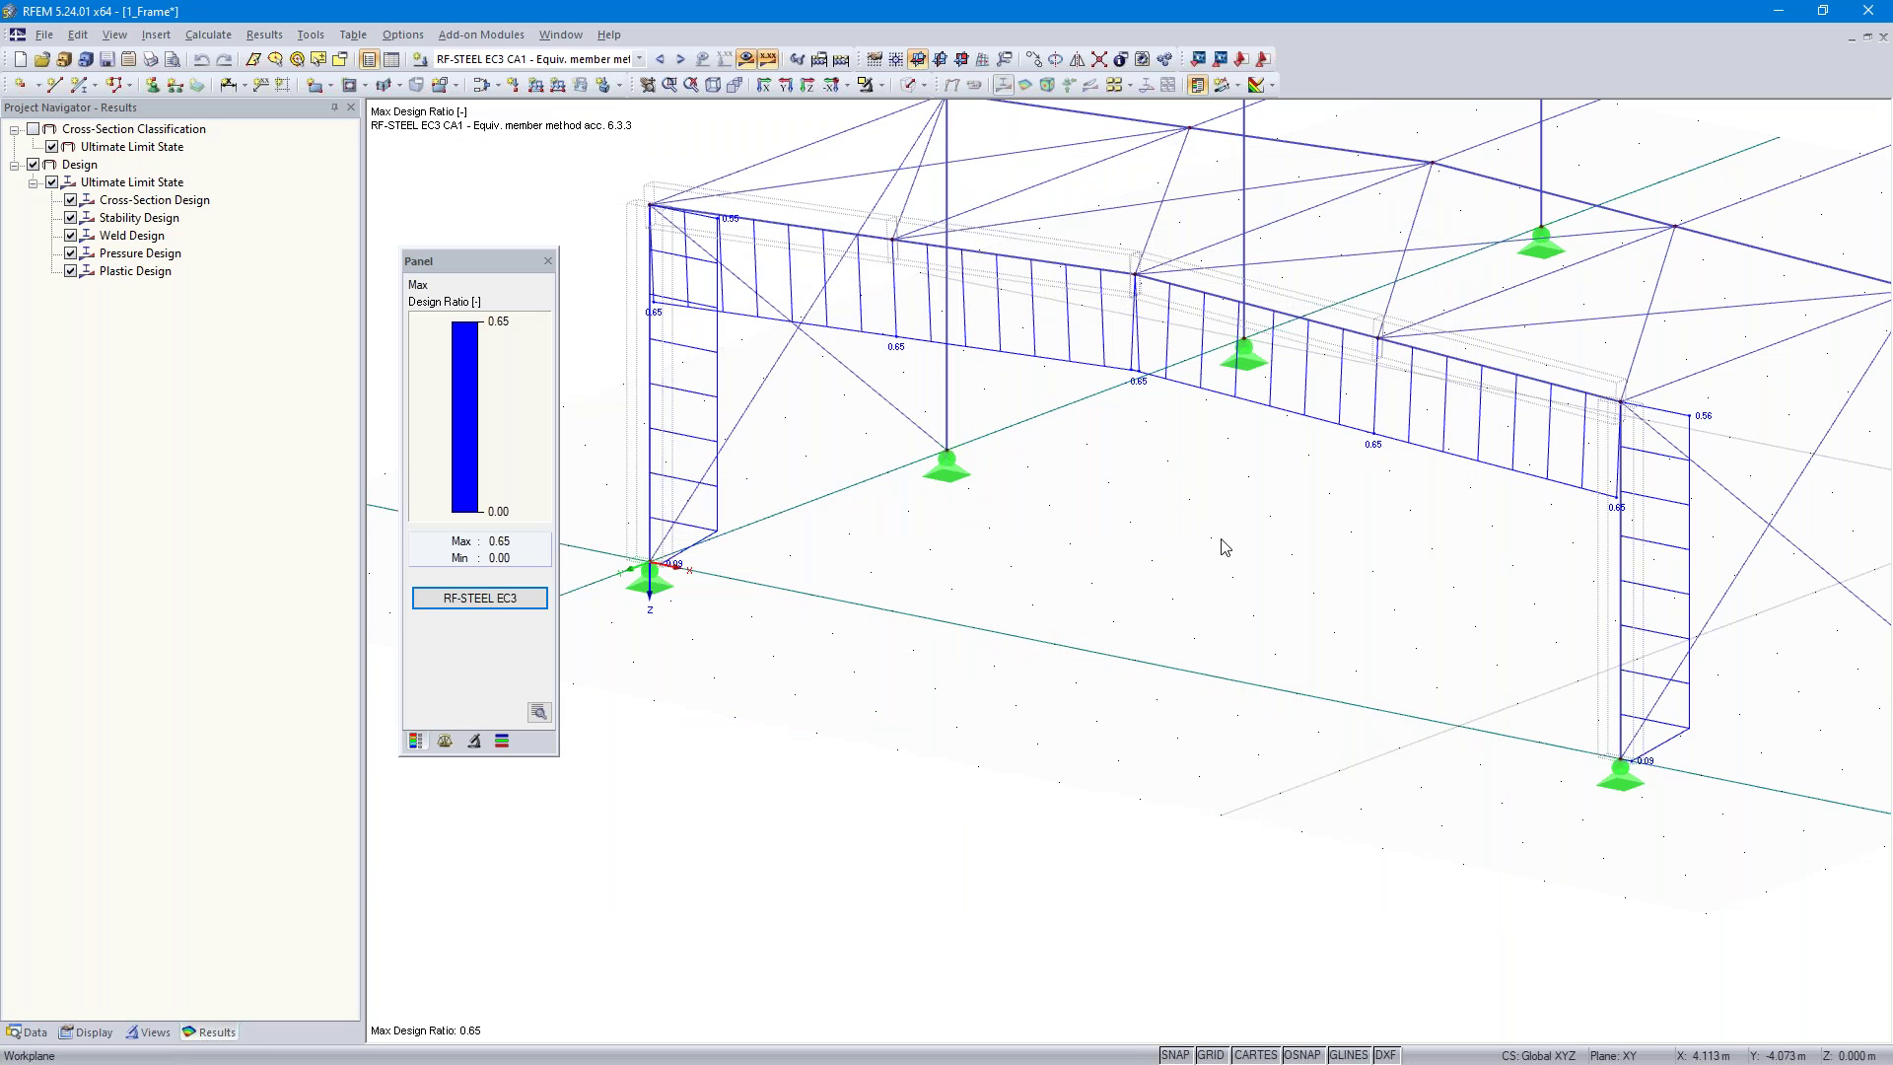
middle_click_drag(1220, 541, 1249, 629)
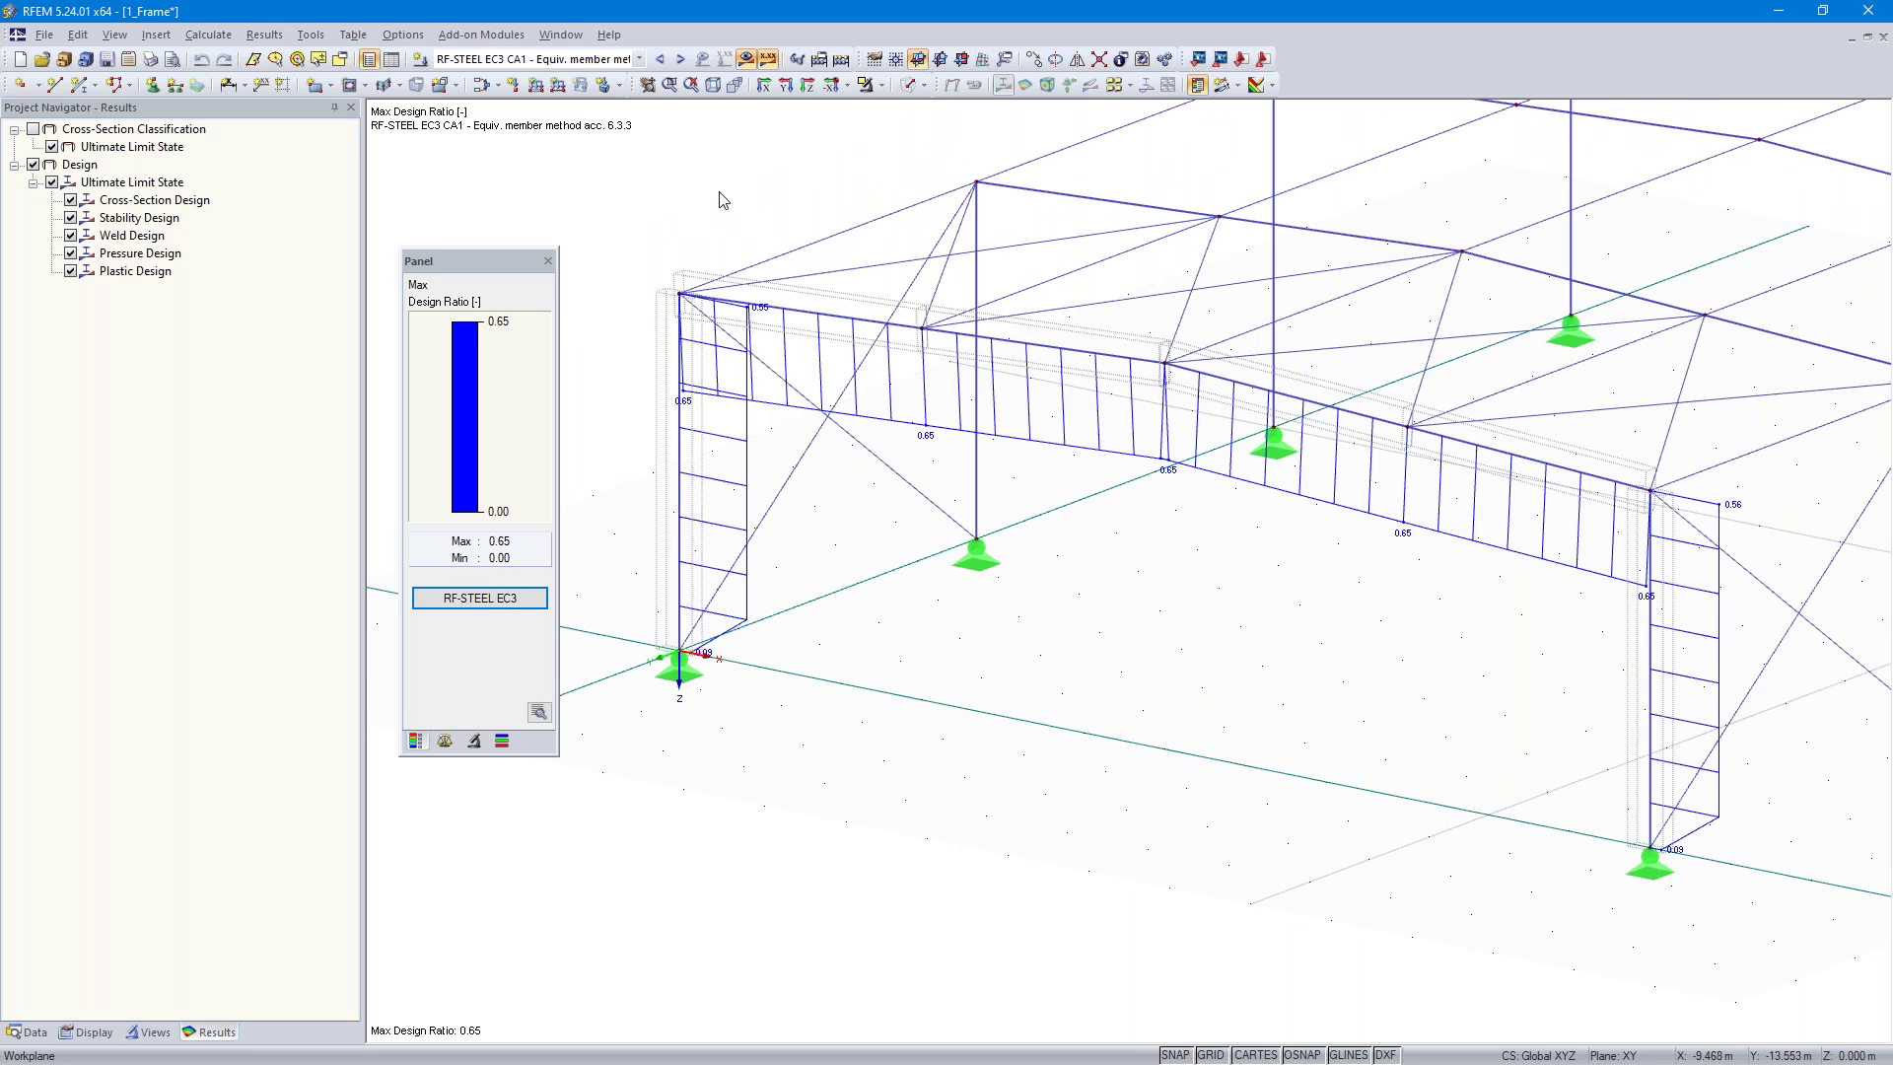
left_click(681, 61)
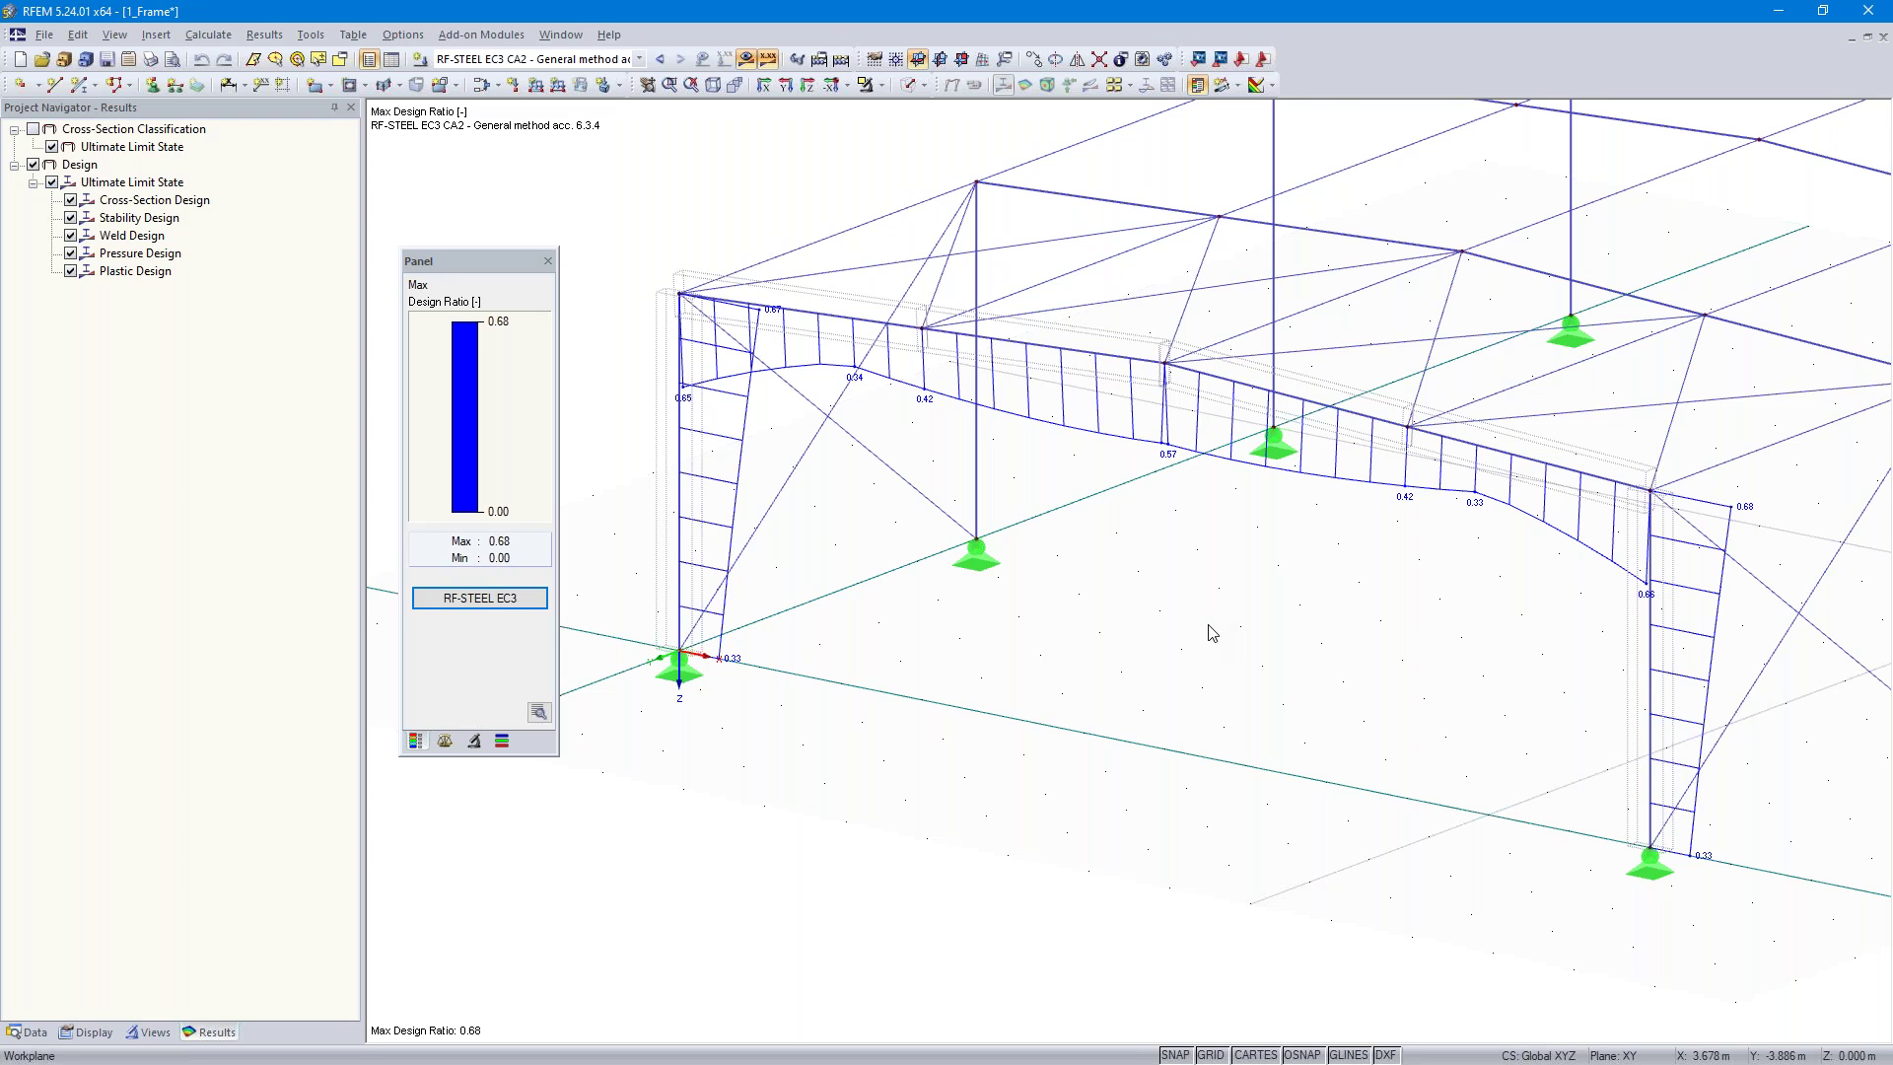
mouse_move(1212, 632)
middle_mouse_down("ctrl")
mouse_move(1242, 582)
mouse_move(1206, 636)
middle_mouse_up("ctrl")
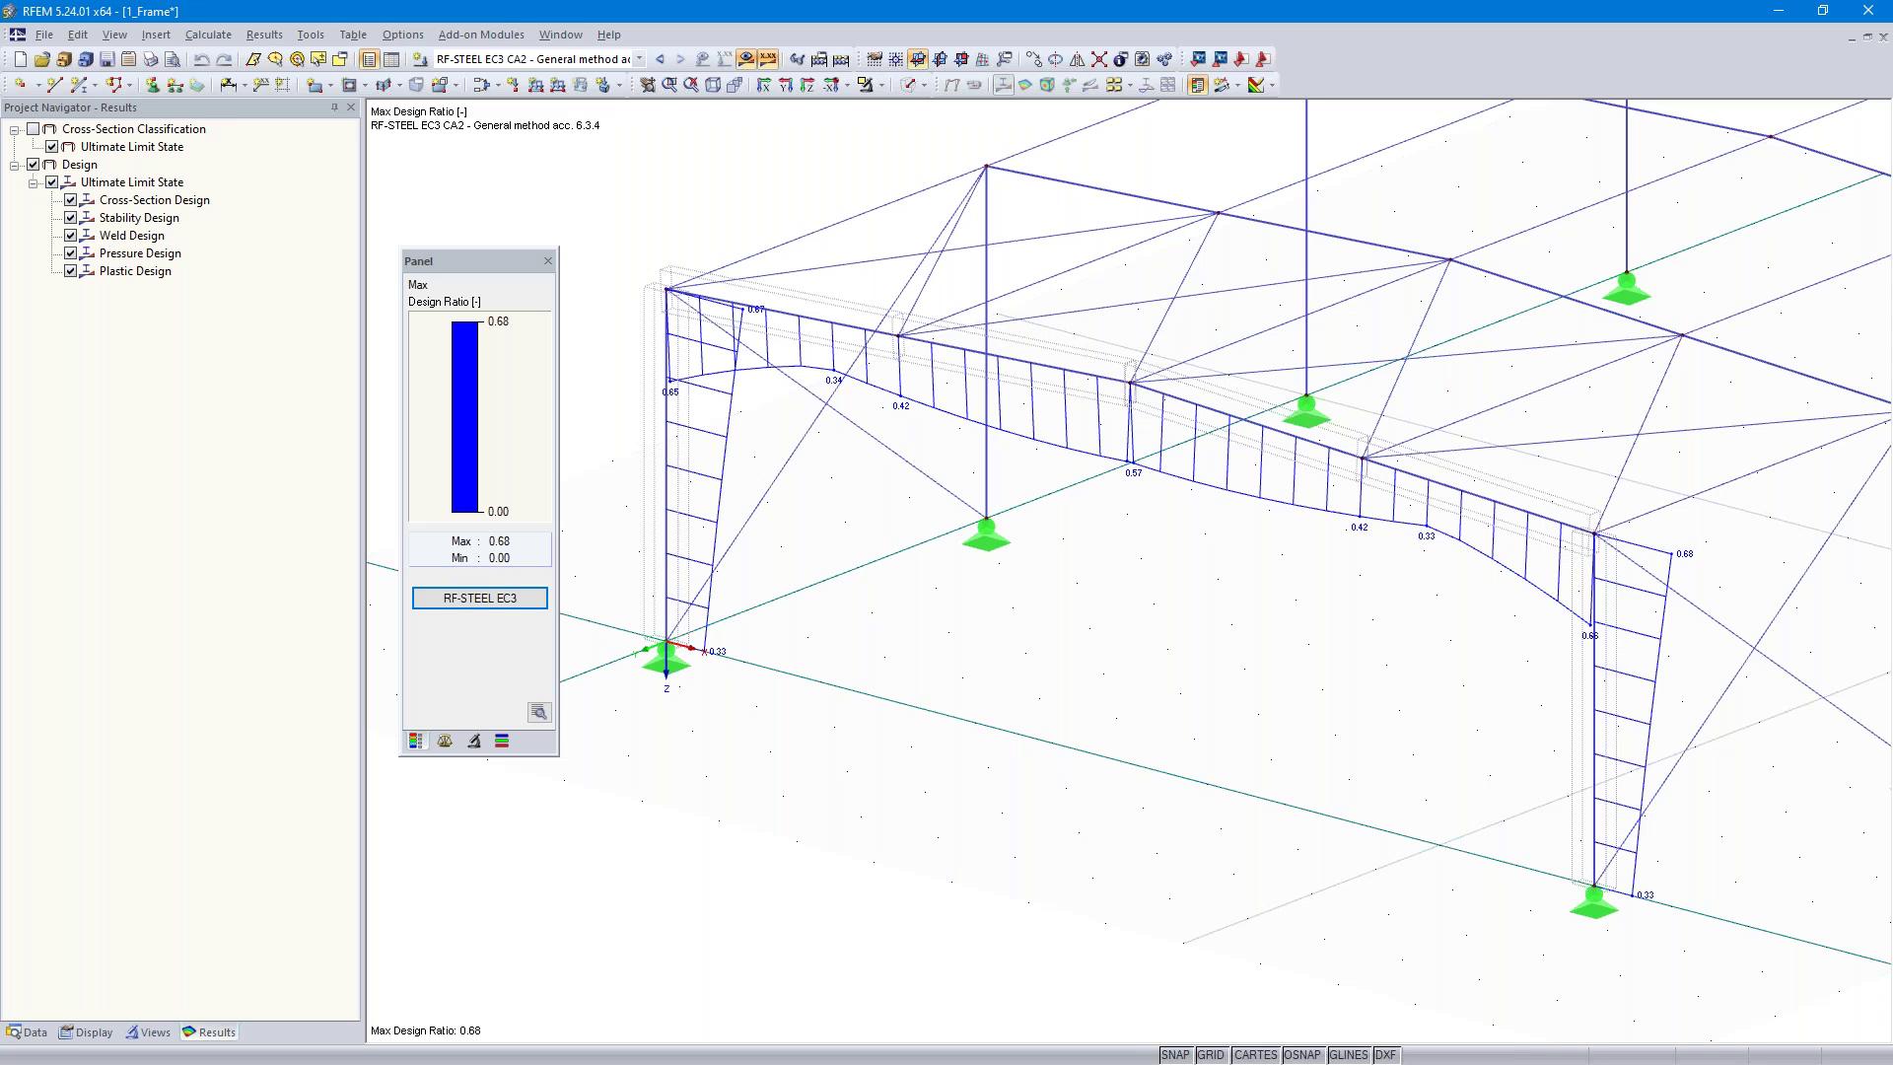
key("alt+Tab")
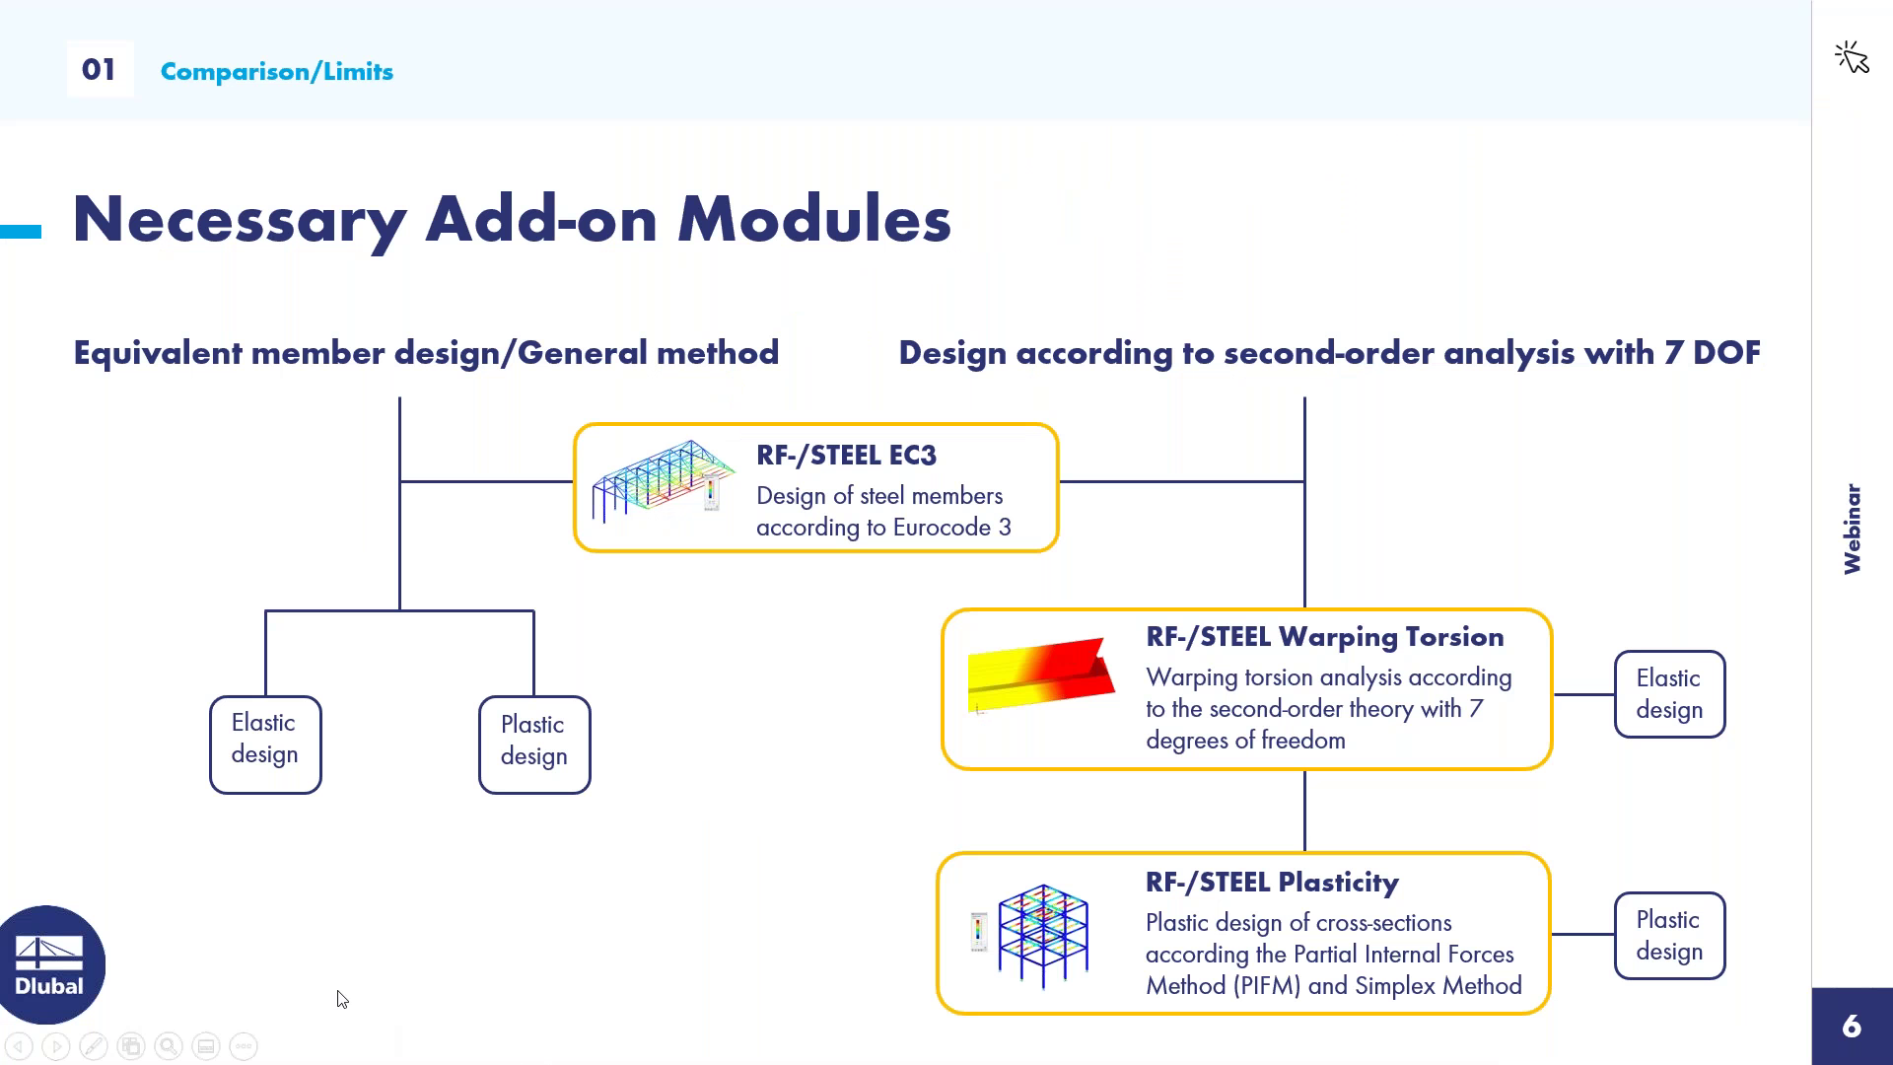
left_click(18, 1047)
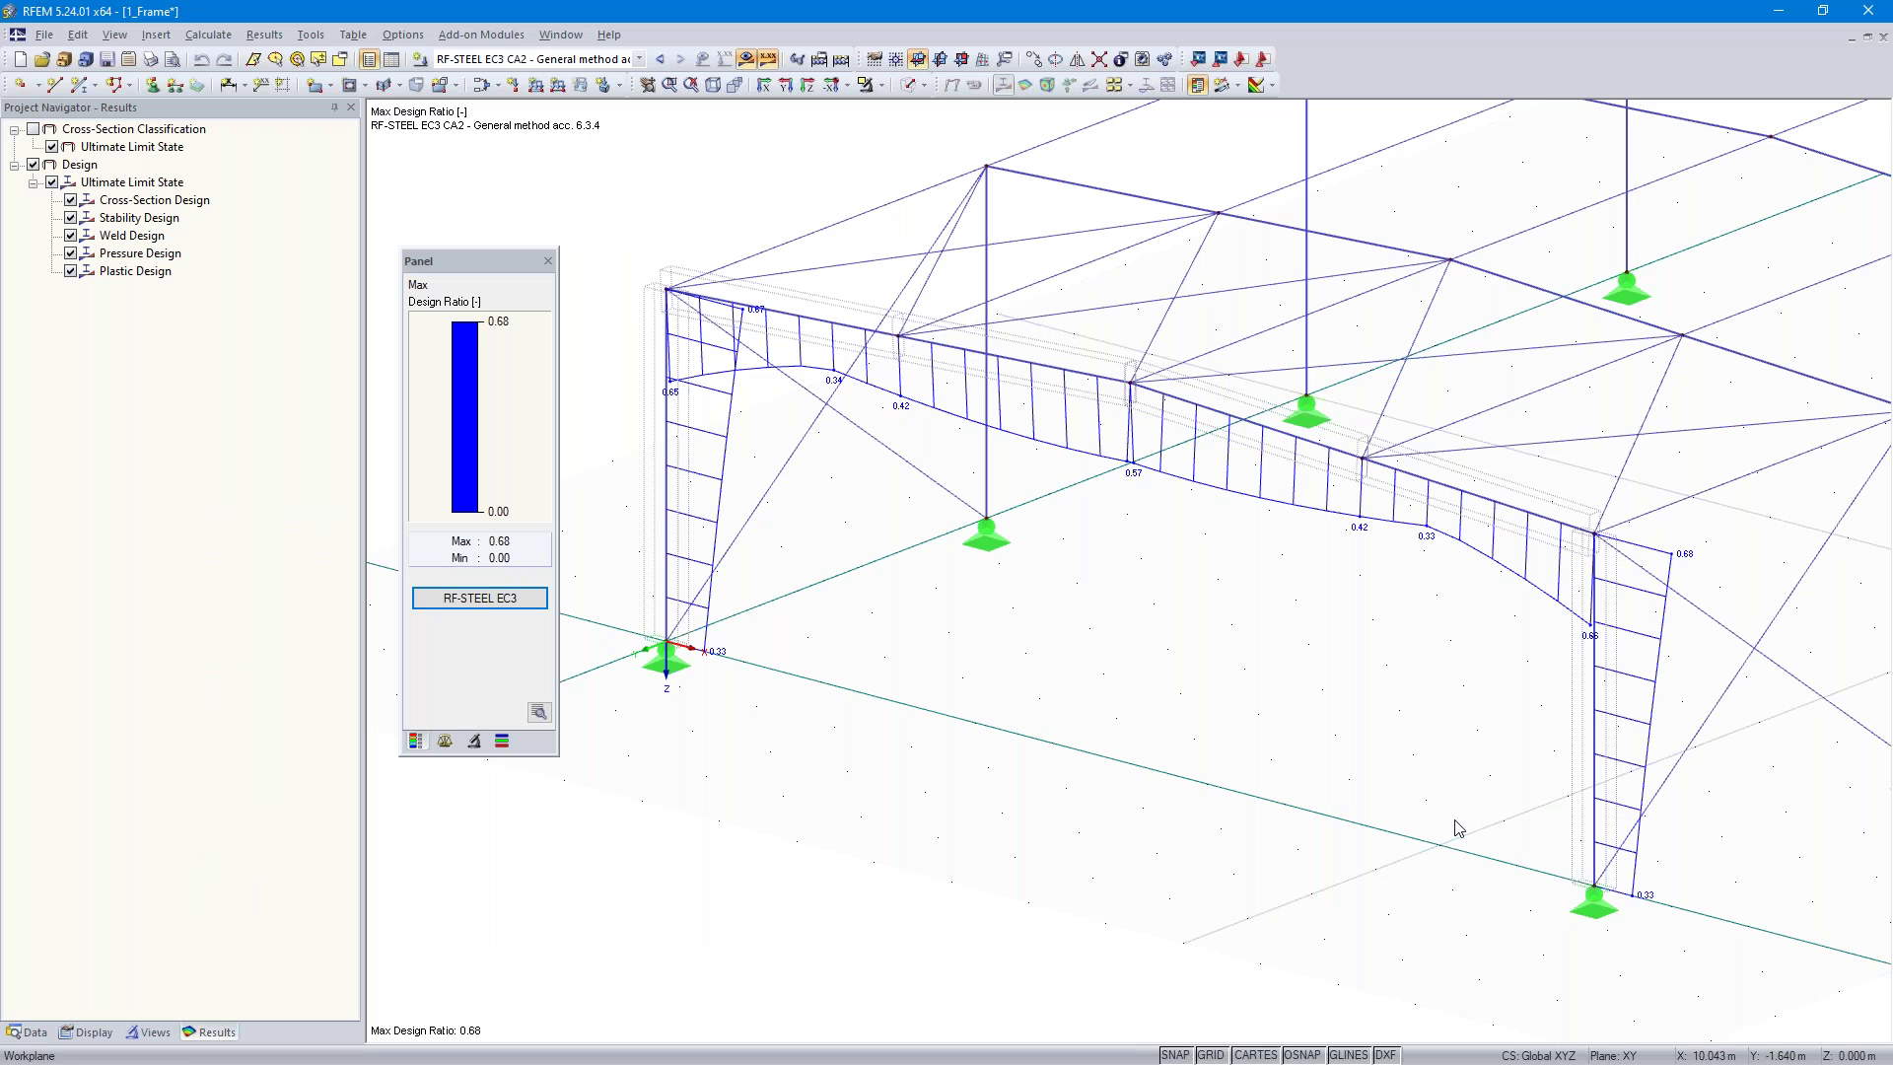
Add a uniform force of -1 kN/m in global direction YL to frame members 1-6 in load case LC1, accepting the deletion of existing results
middle_click_drag(1445, 867, 1061, 856)
left_click(660, 60)
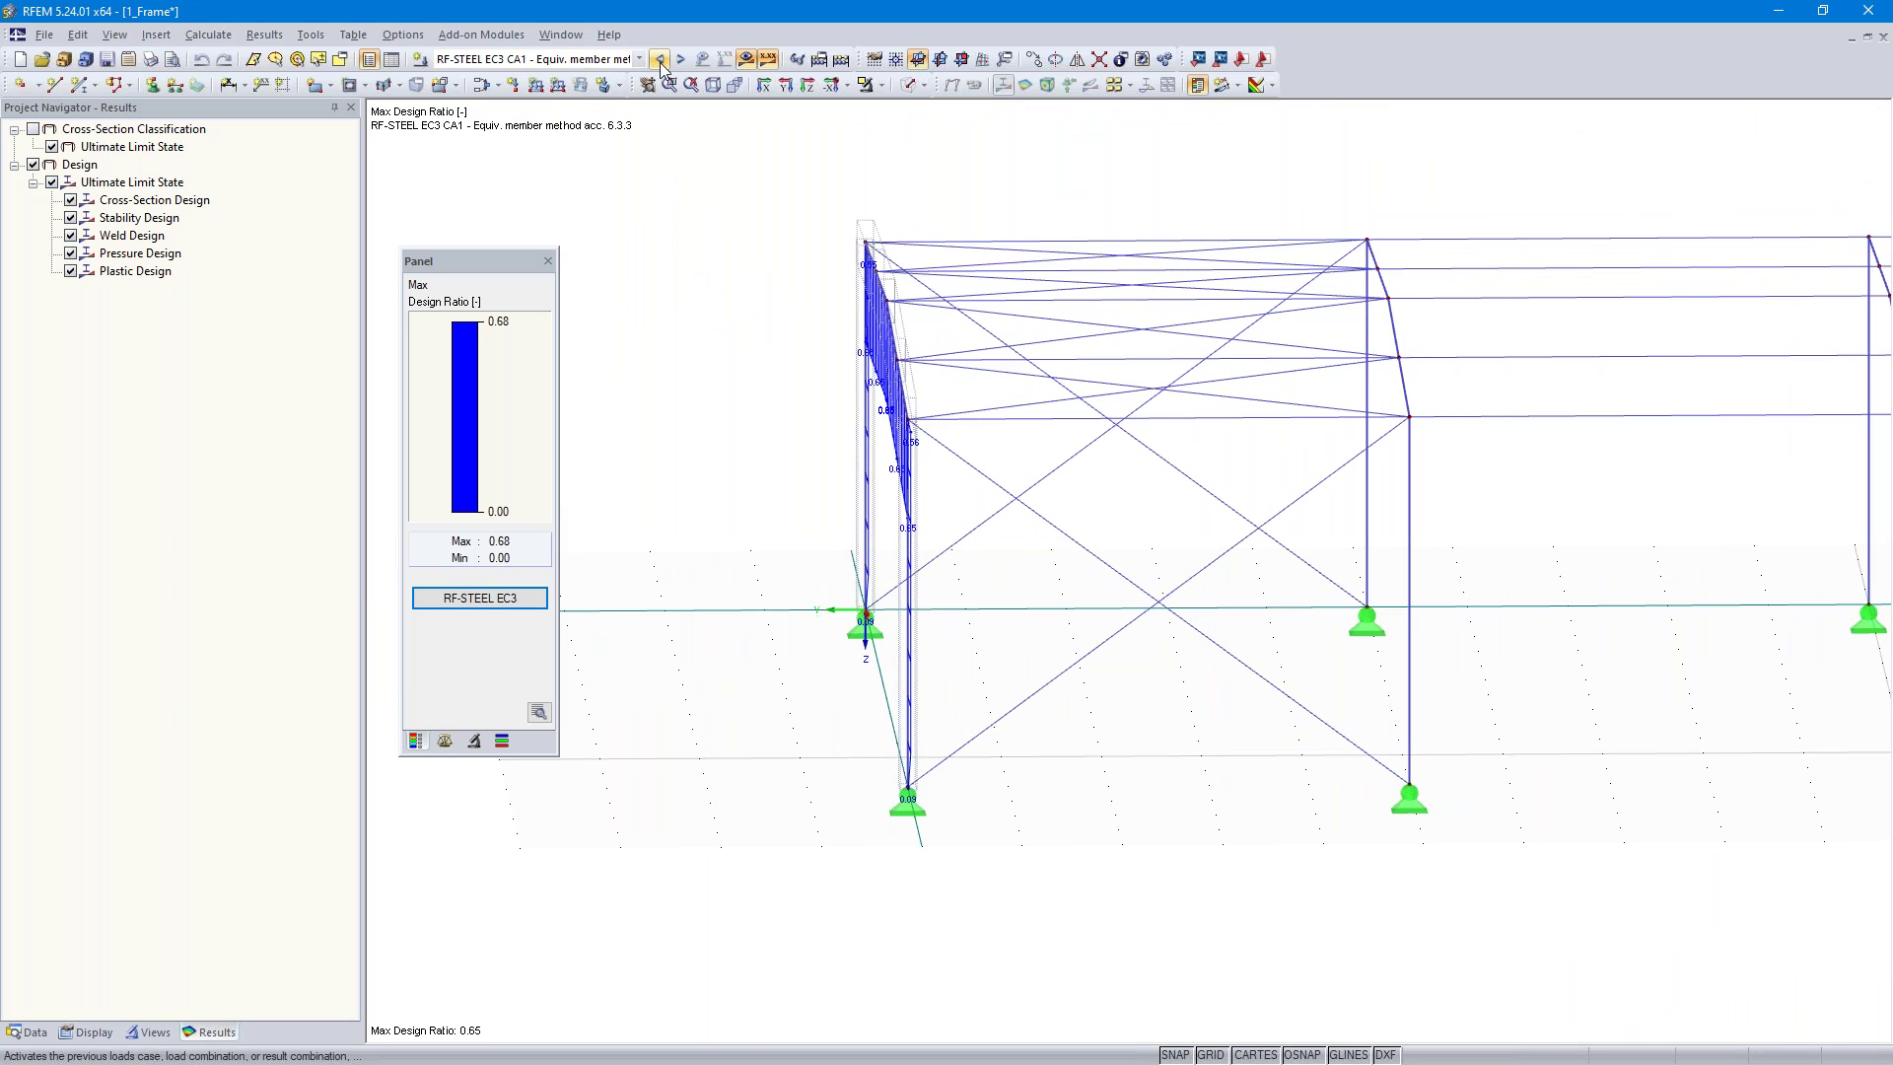
left_click_drag(768, 925, 964, 140)
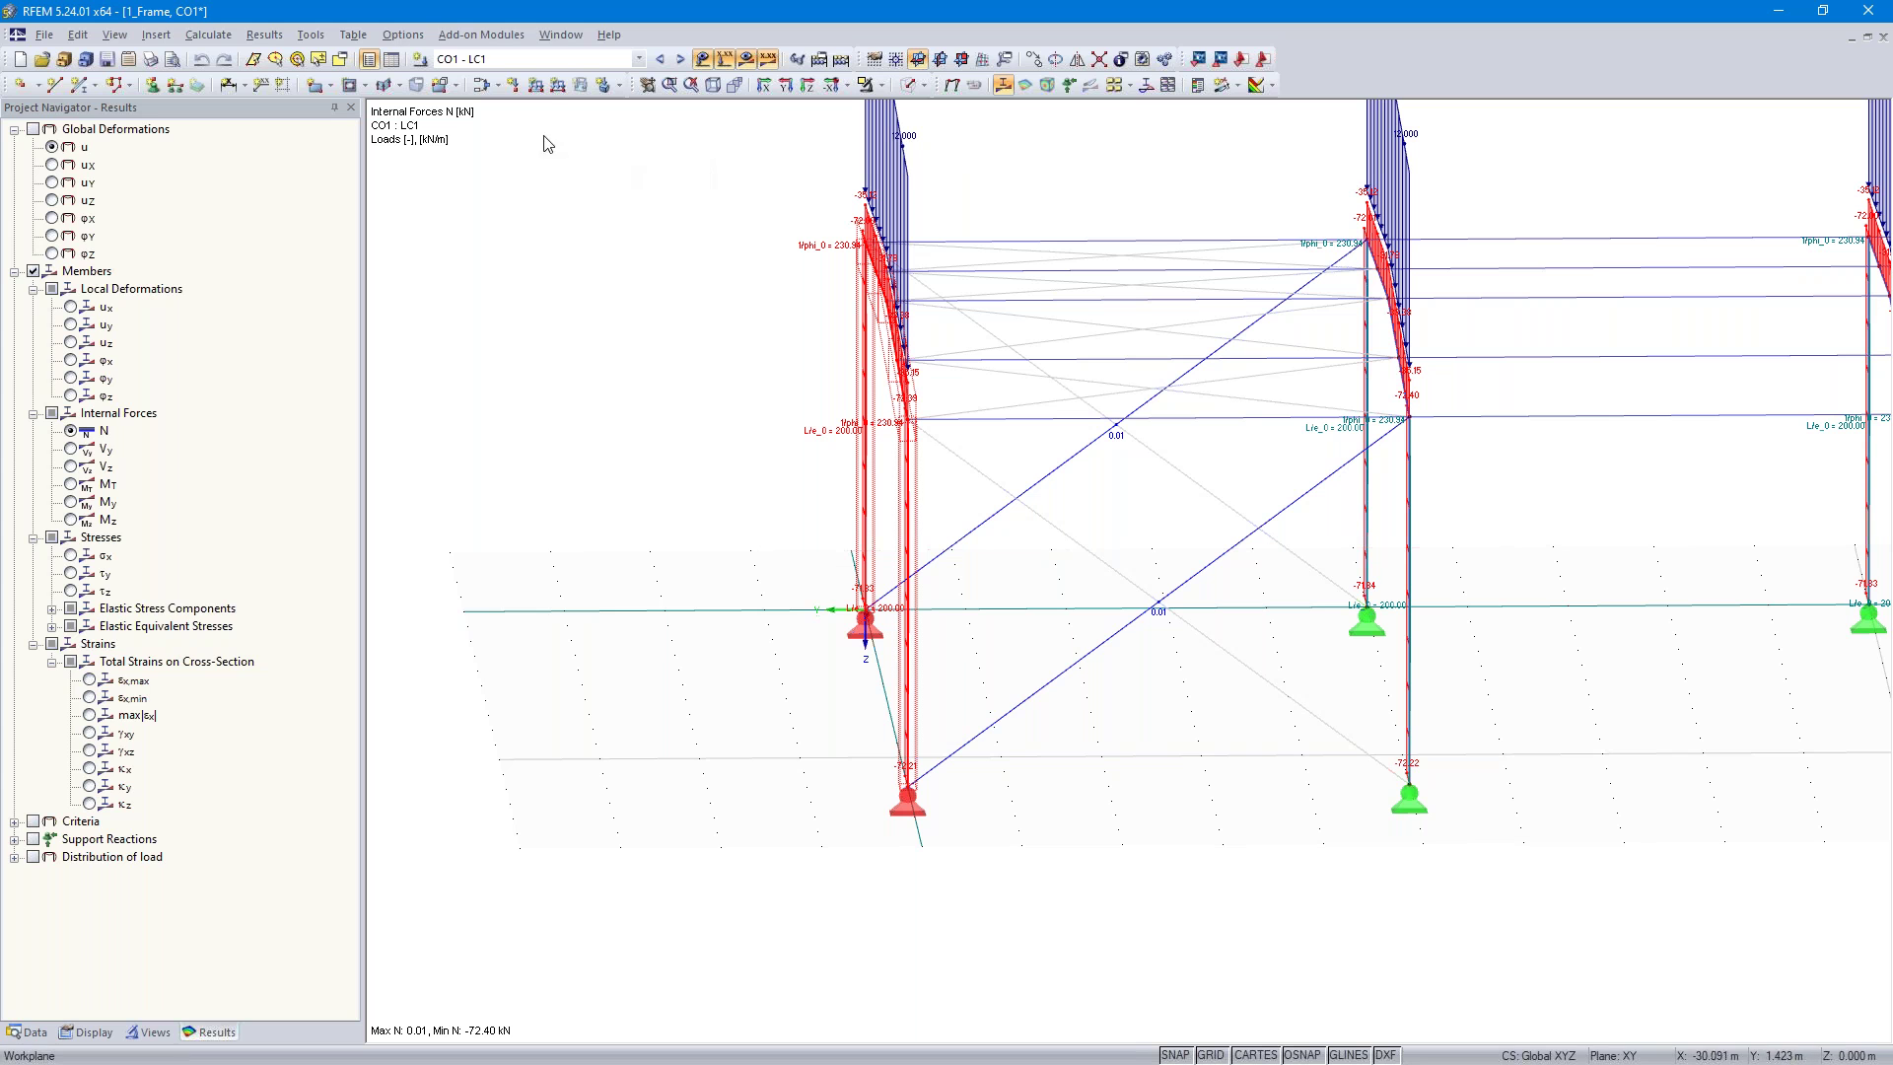
left_click(536, 84)
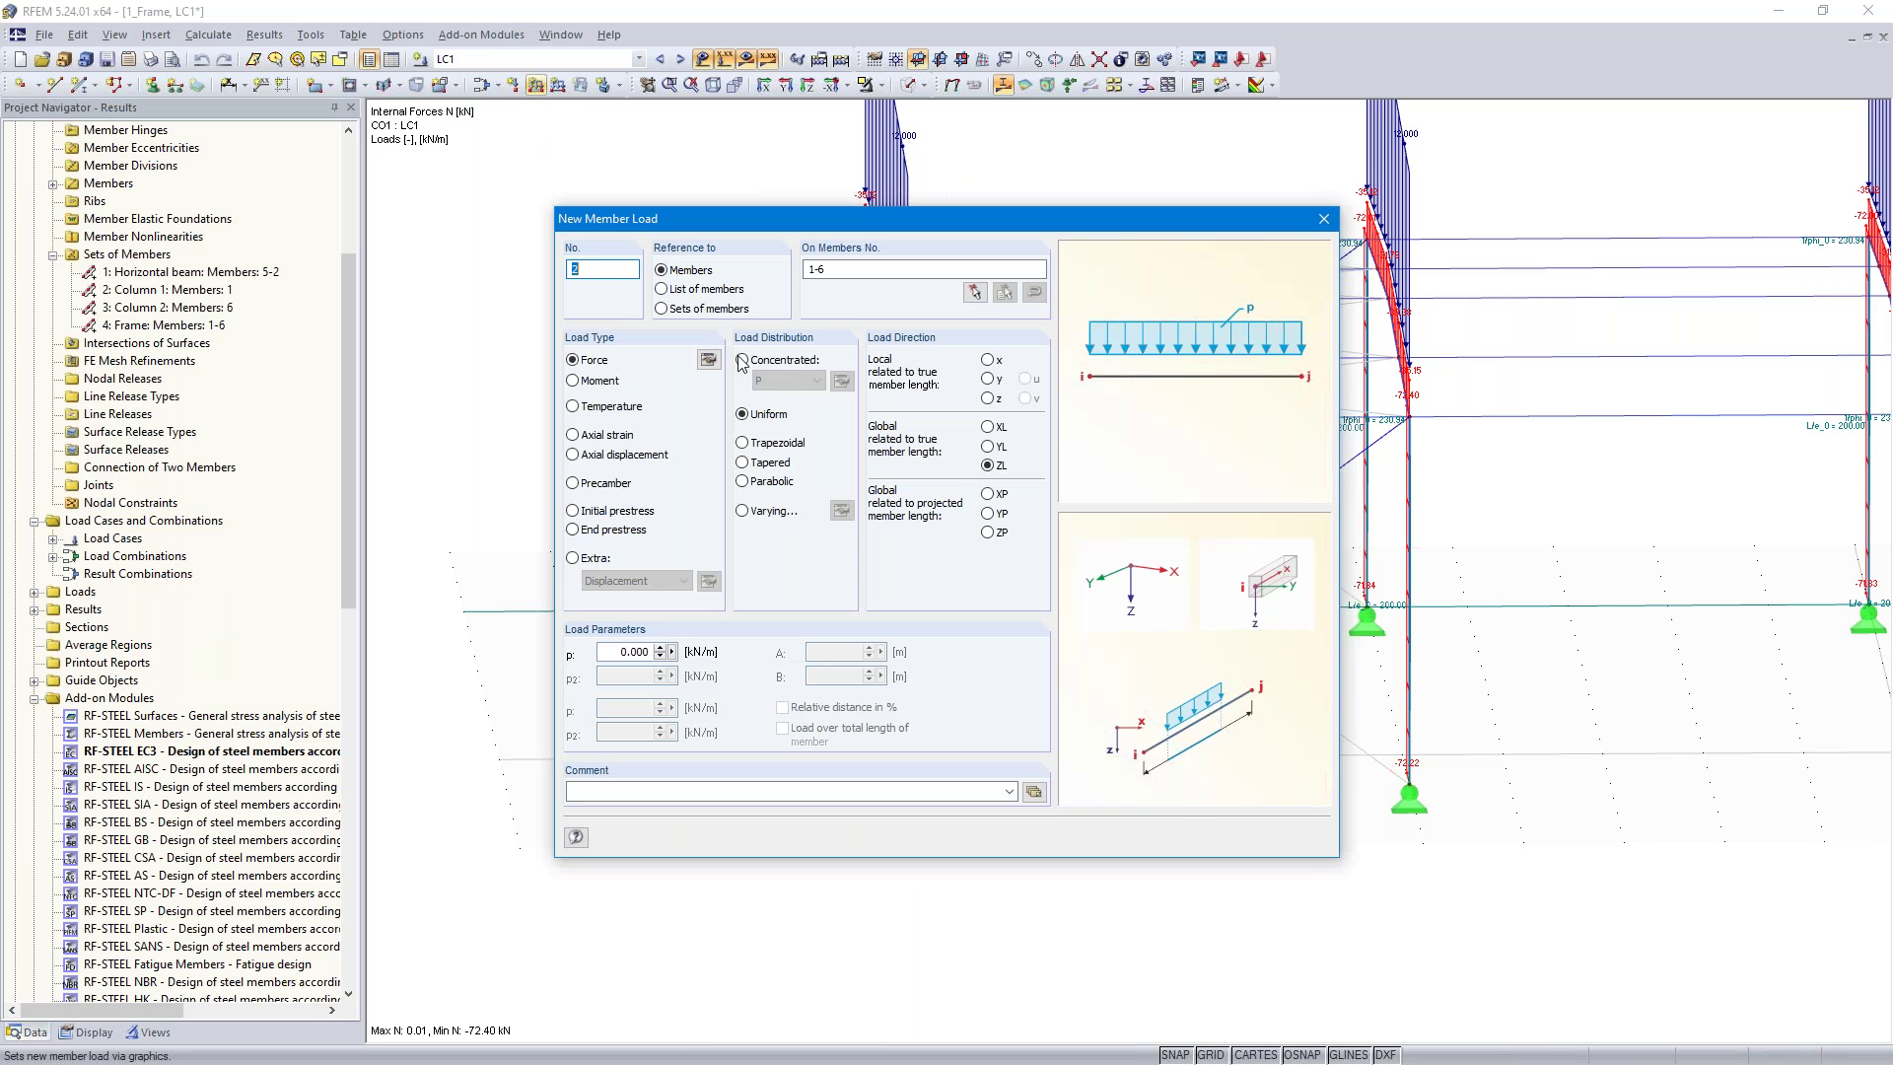
left_click(988, 447)
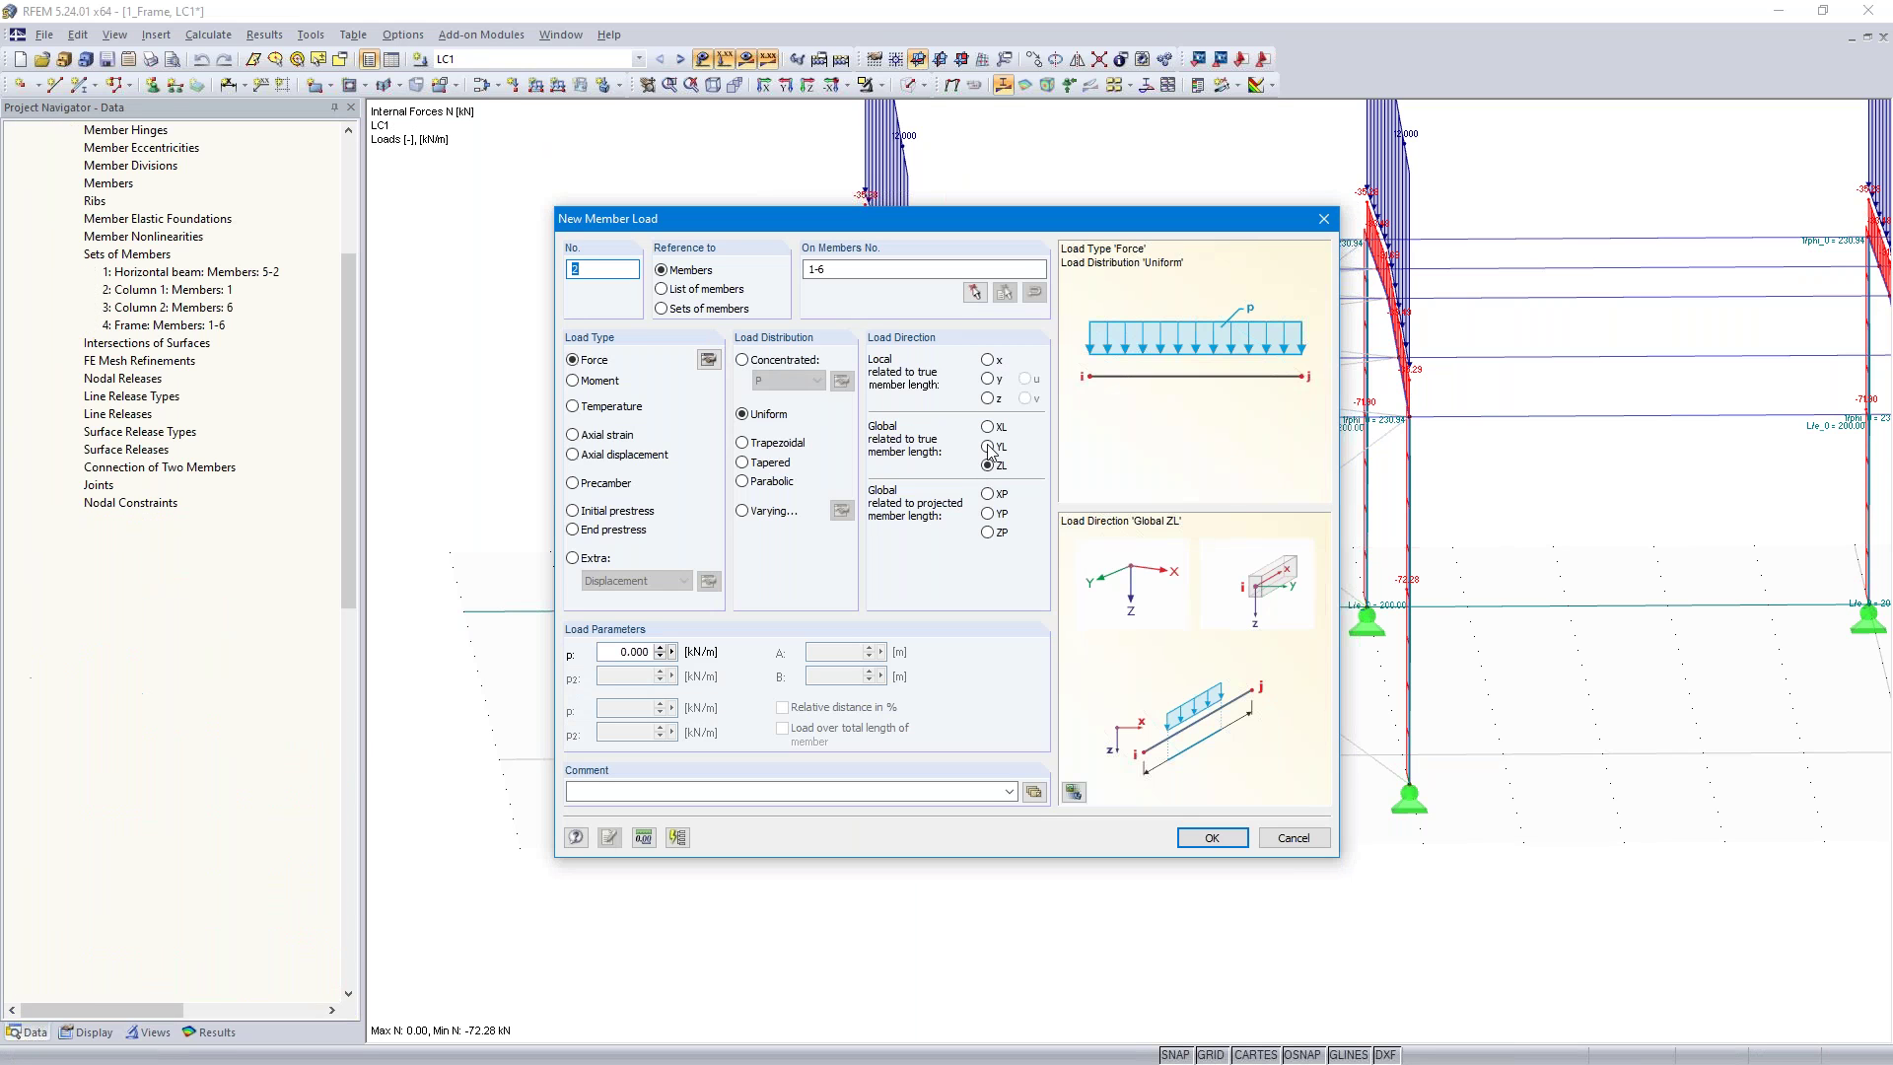
left_click_drag(616, 655, 735, 646)
type("-")
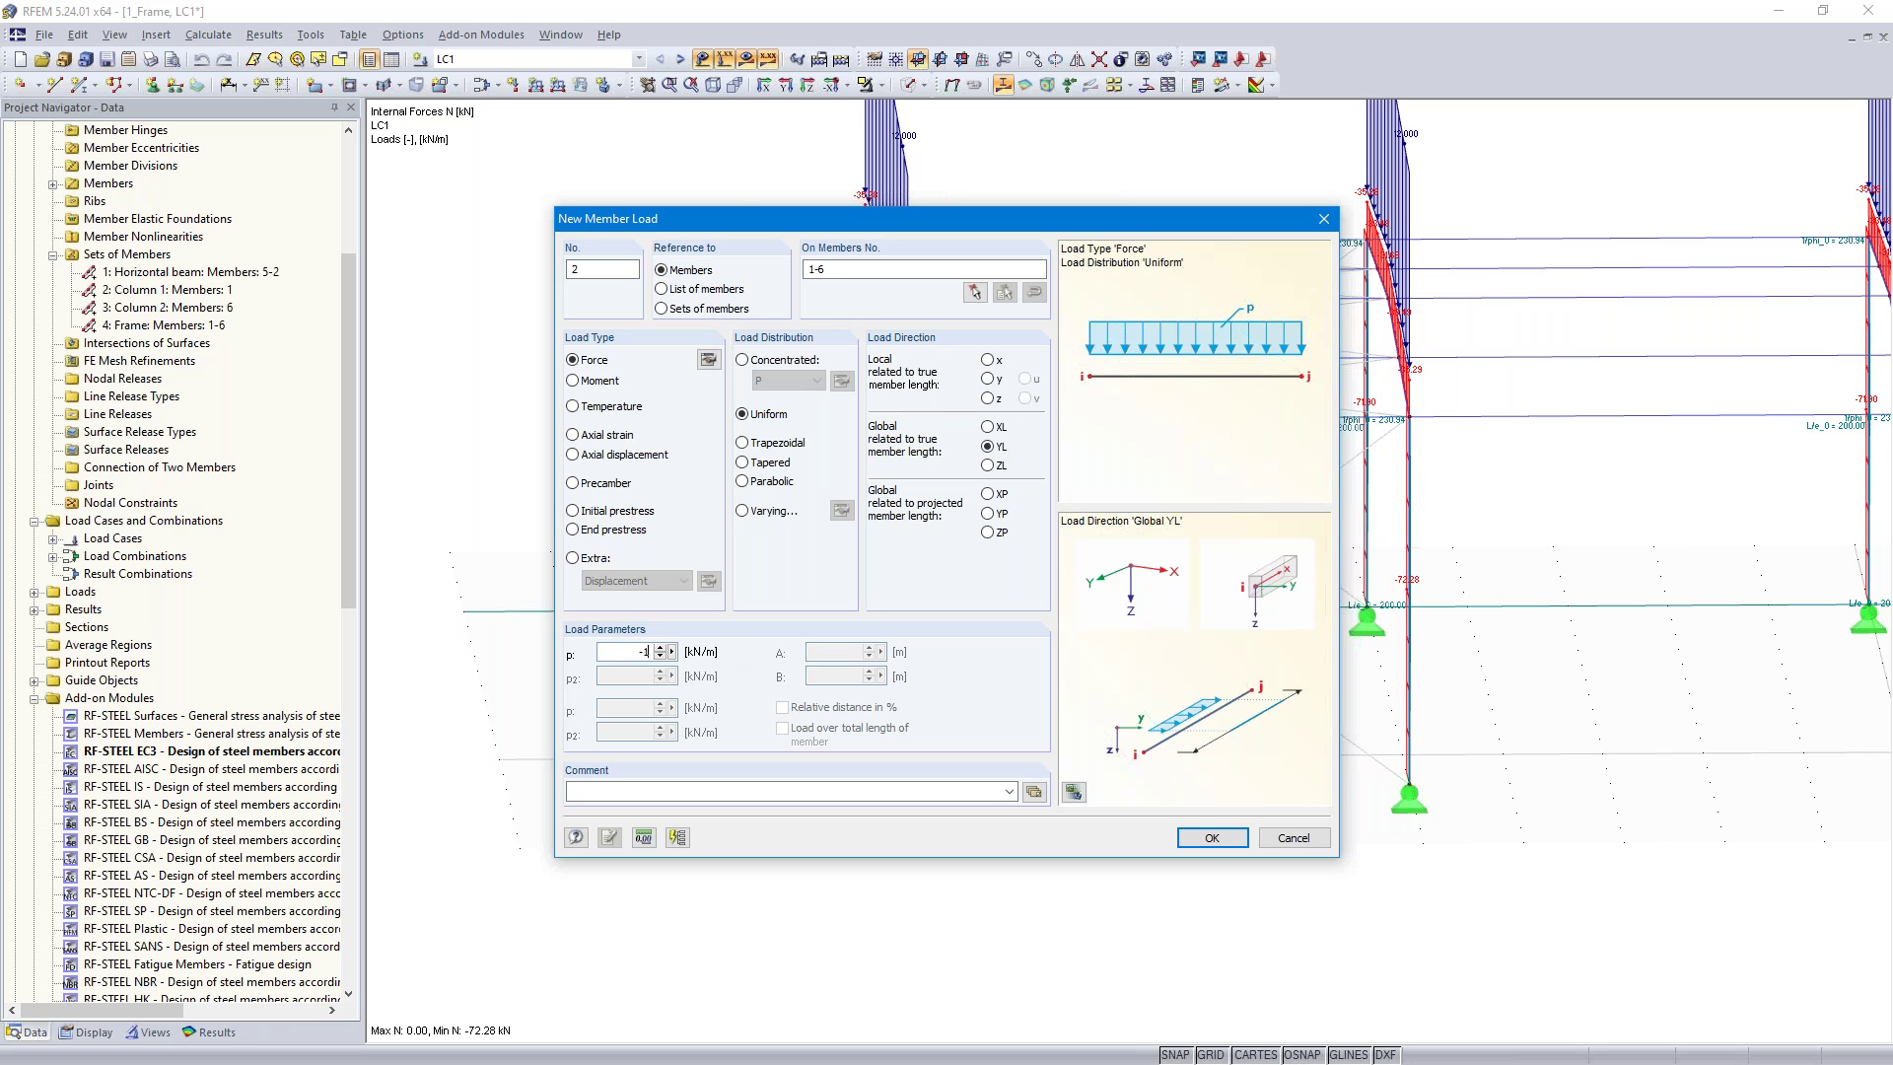
type("1")
left_click(1205, 839)
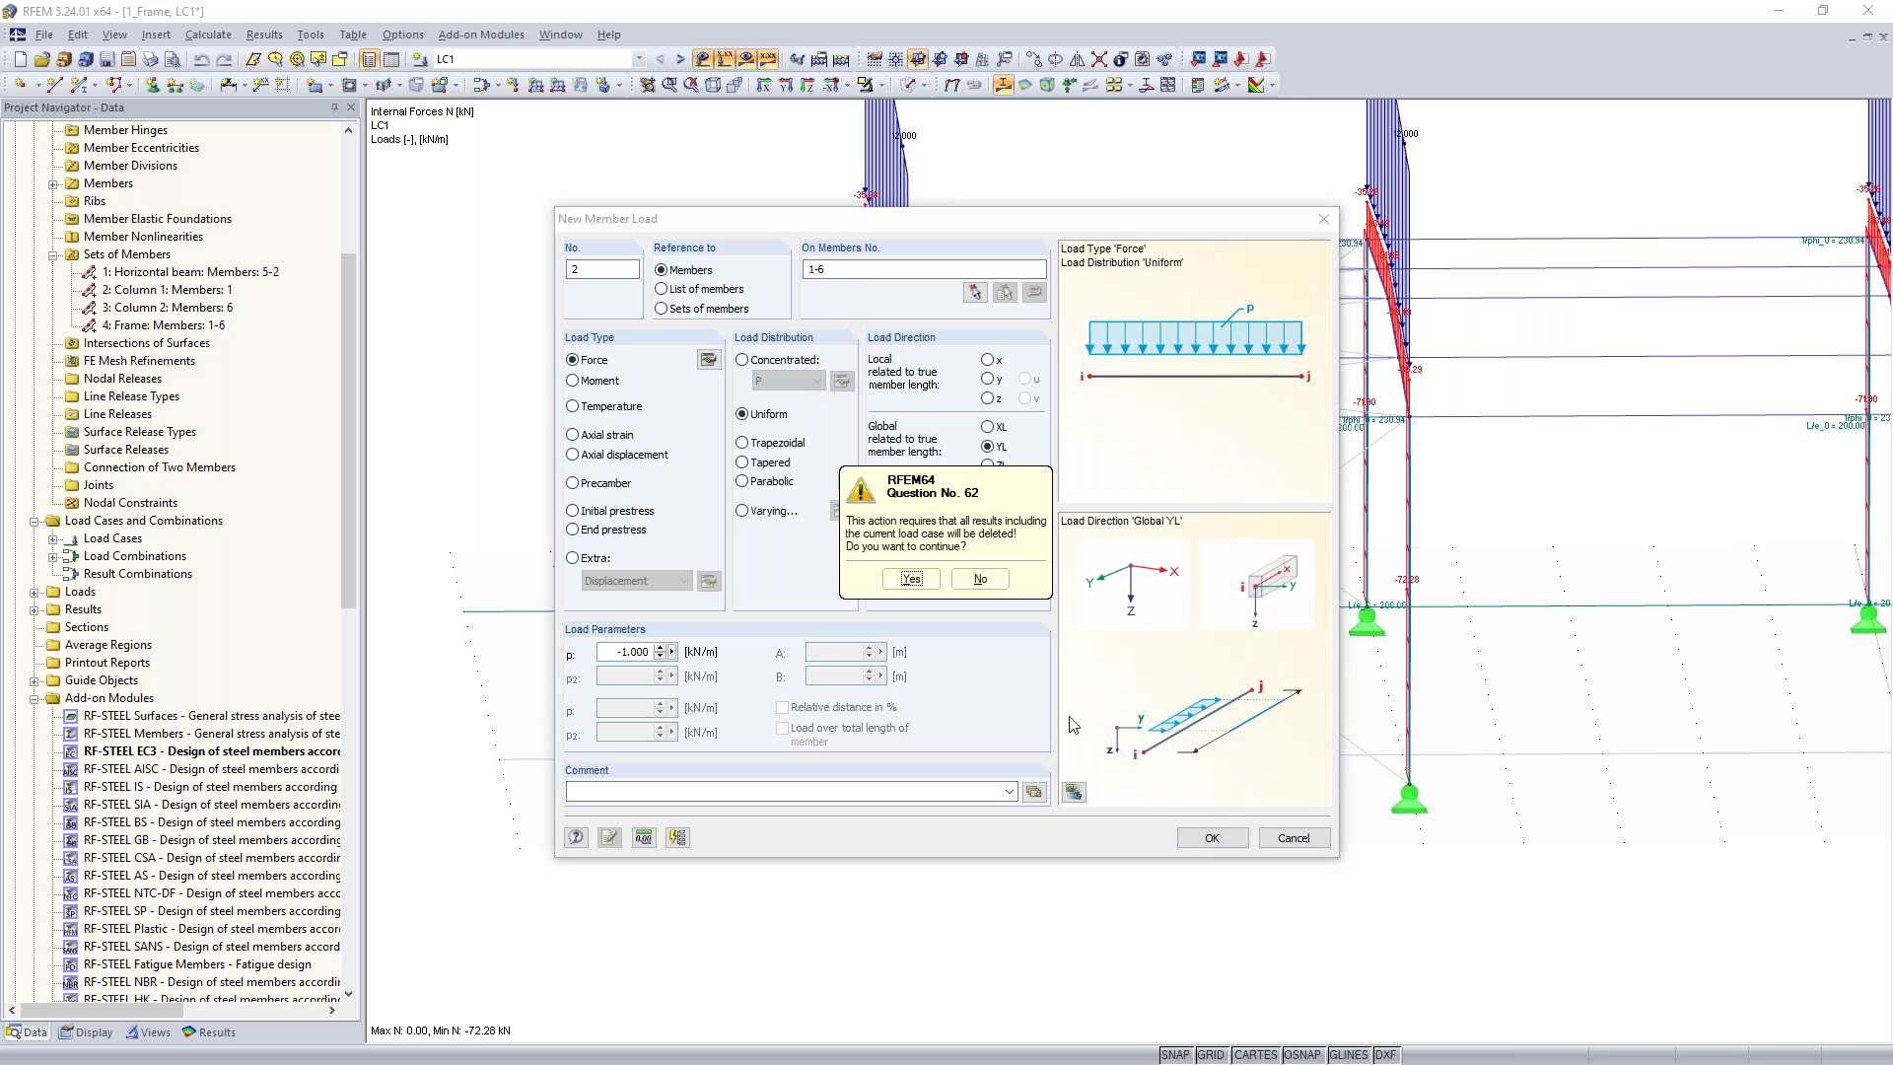
left_click(911, 582)
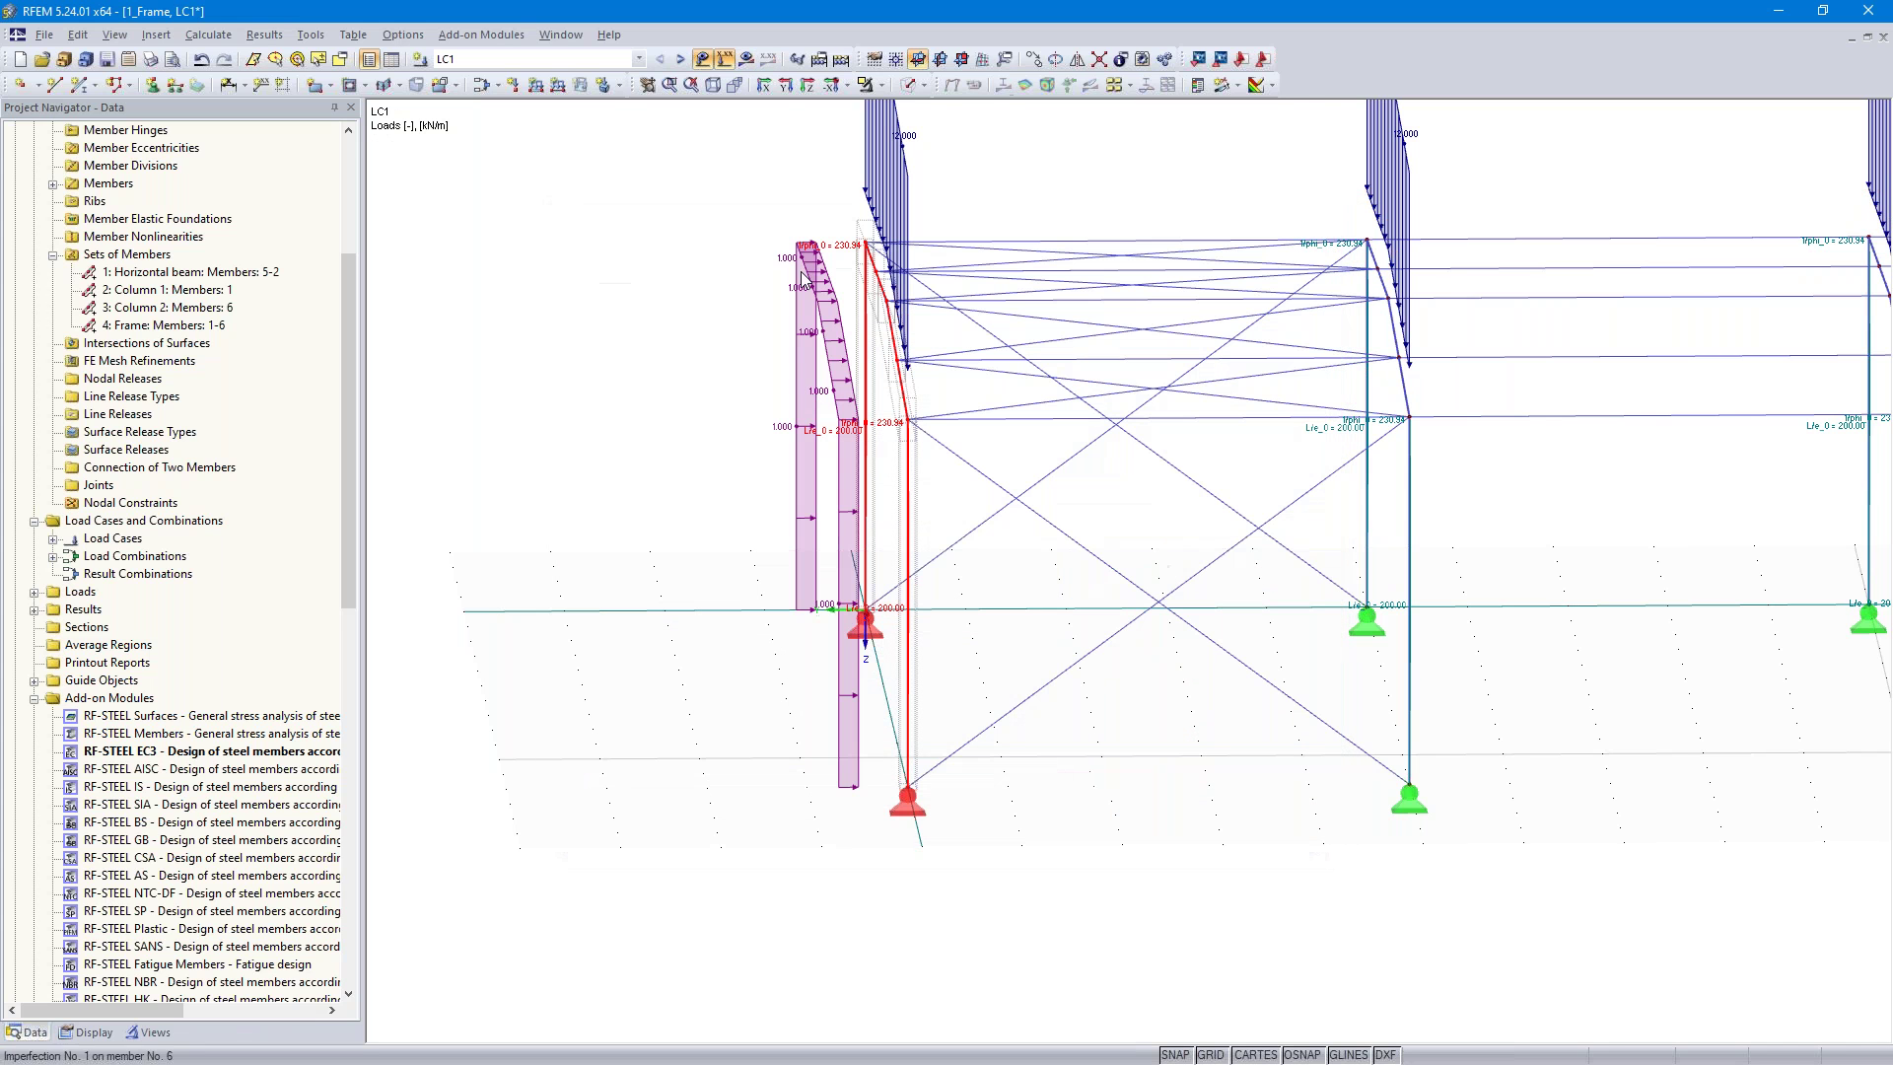
Recalculate the equivalent member method case CA1 with the added lateral load and display its design ratios on the frame
left_click(840, 59)
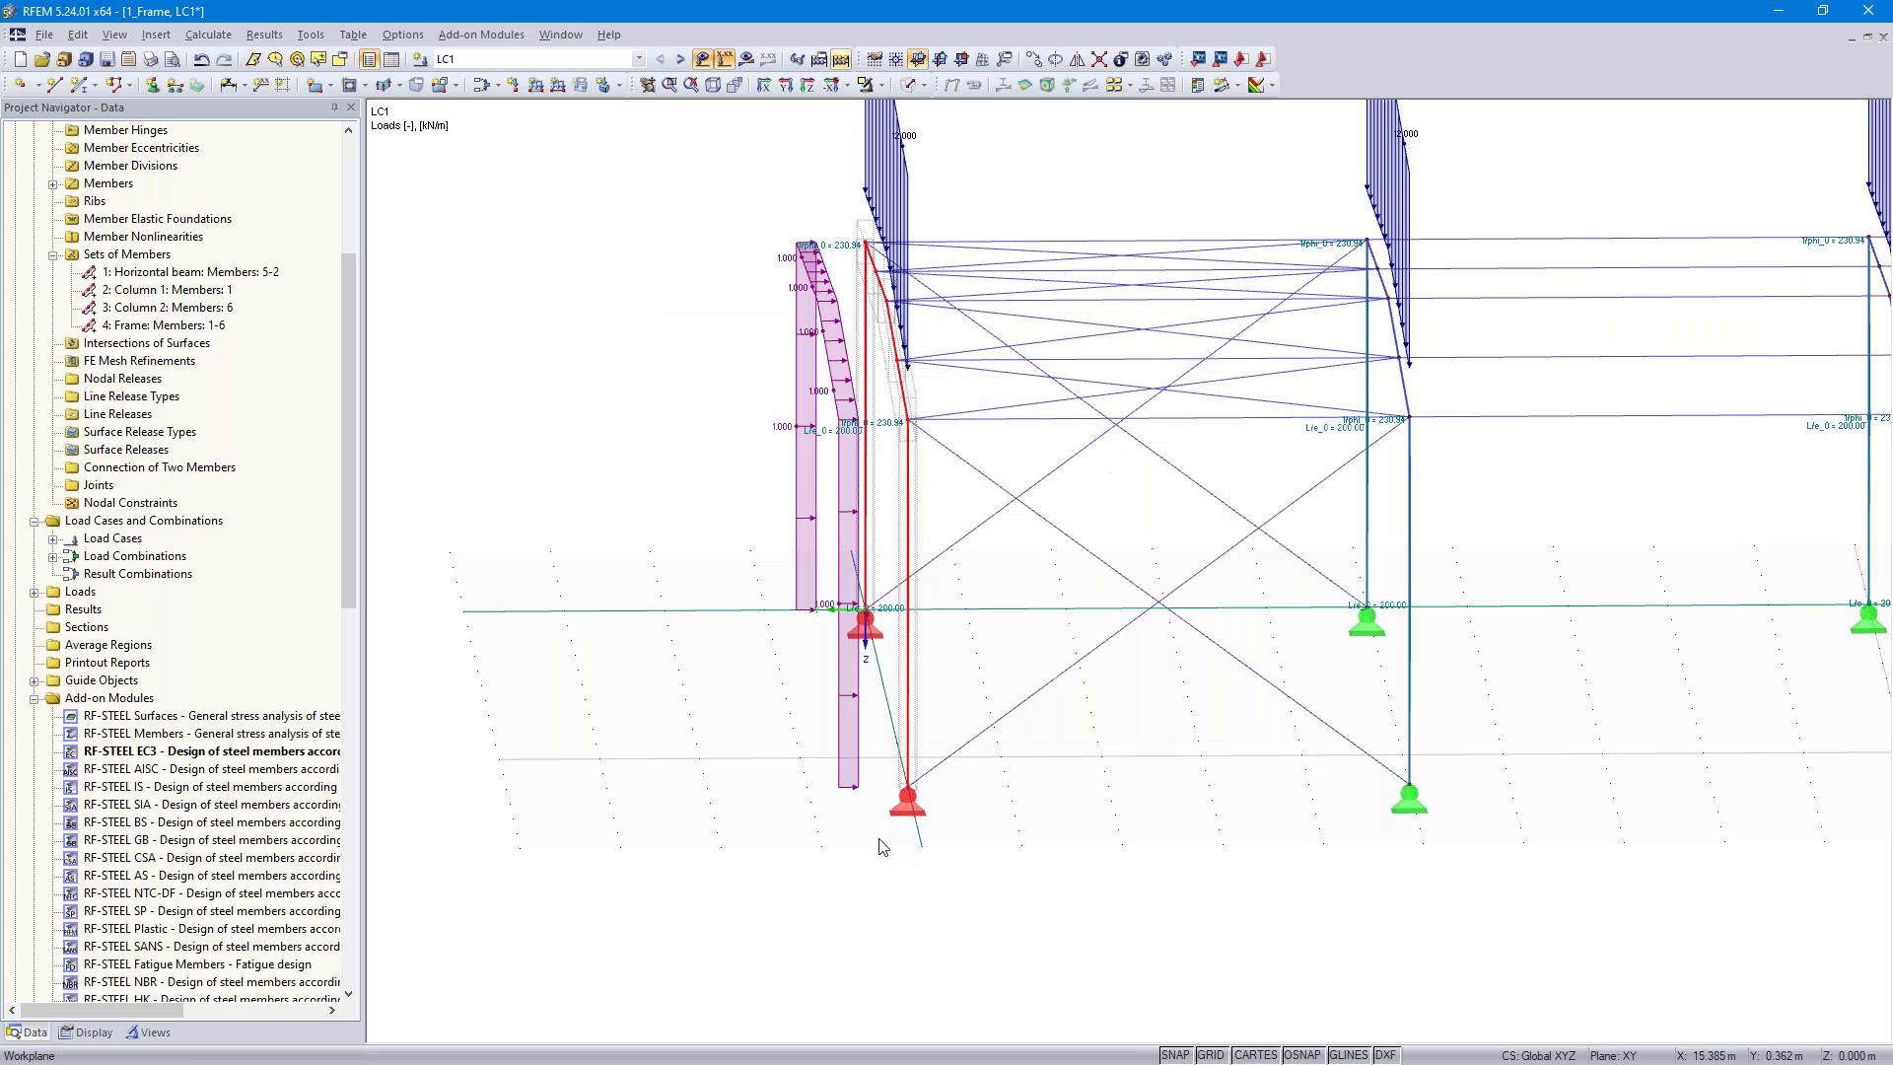
middle_click_drag(727, 490, 781, 492, "ctrl")
left_click(680, 59)
left_click(680, 59)
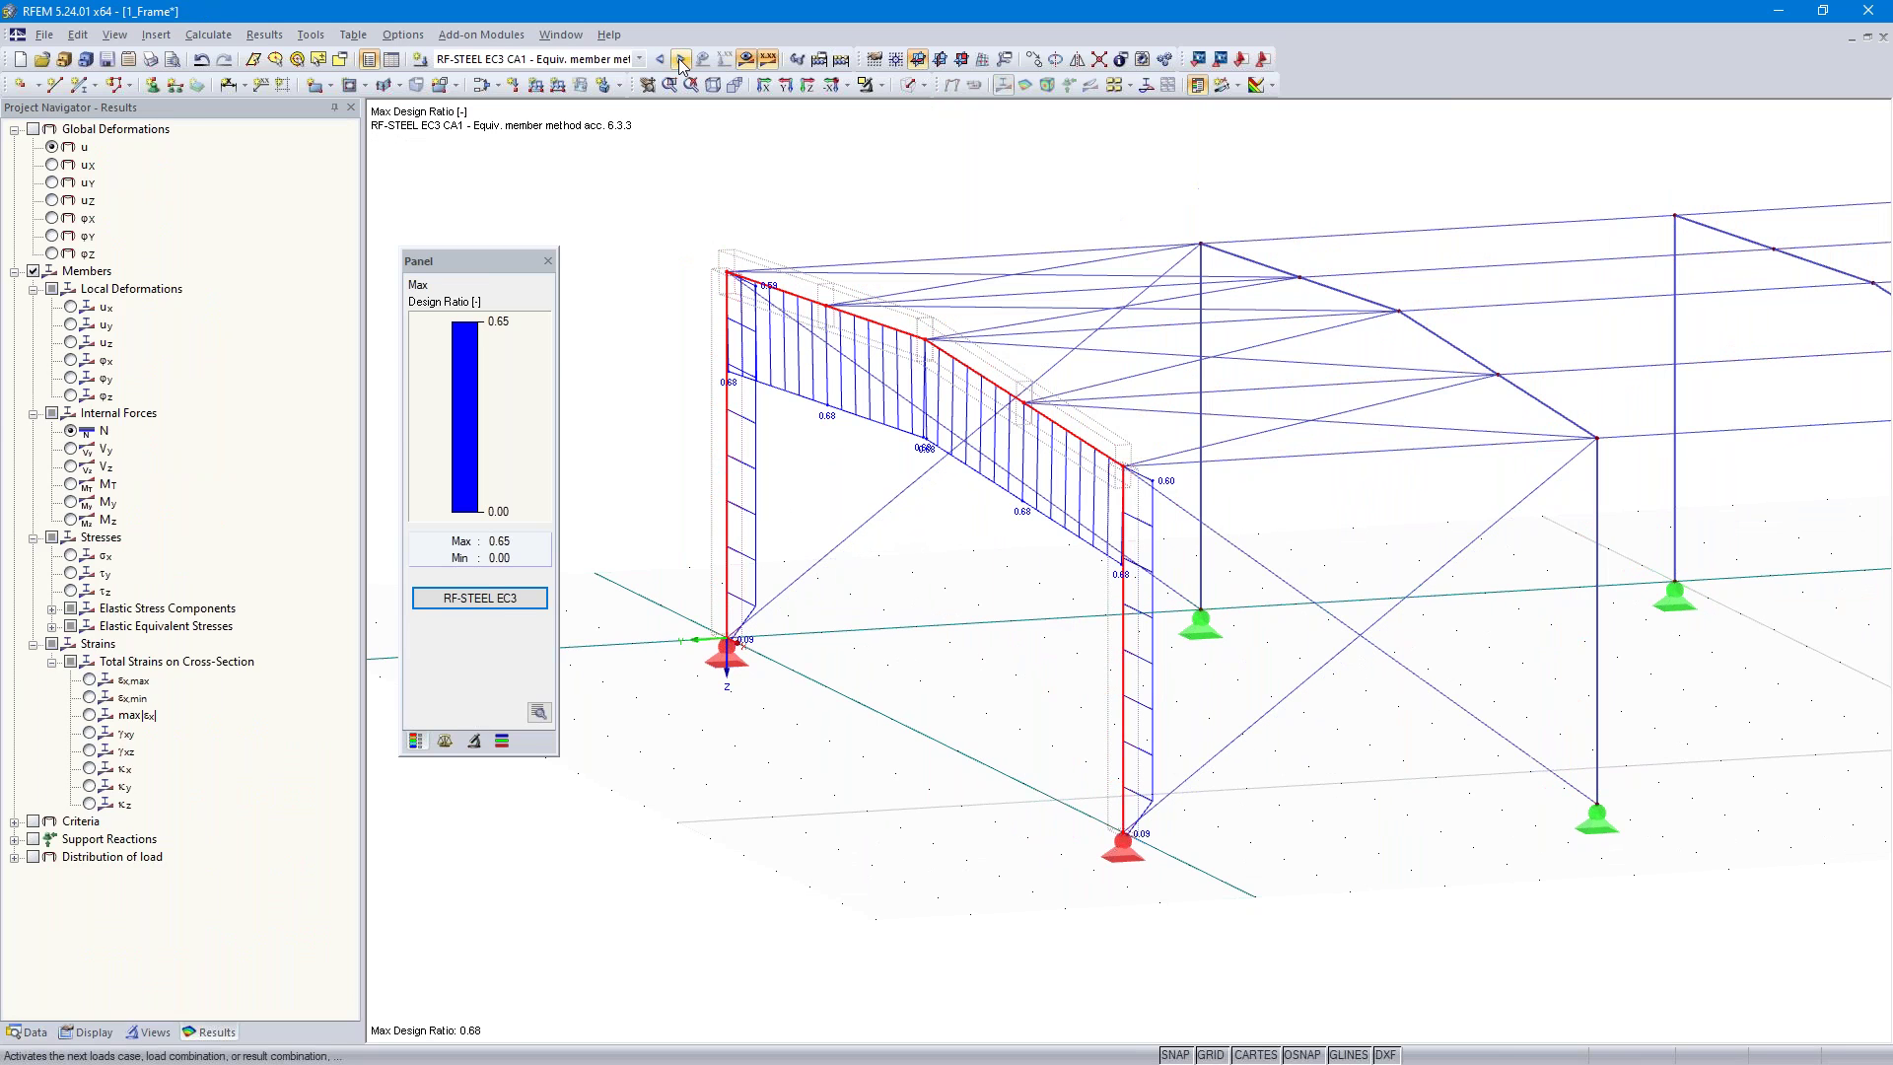
middle_click_drag(943, 545, 1127, 536, "ctrl")
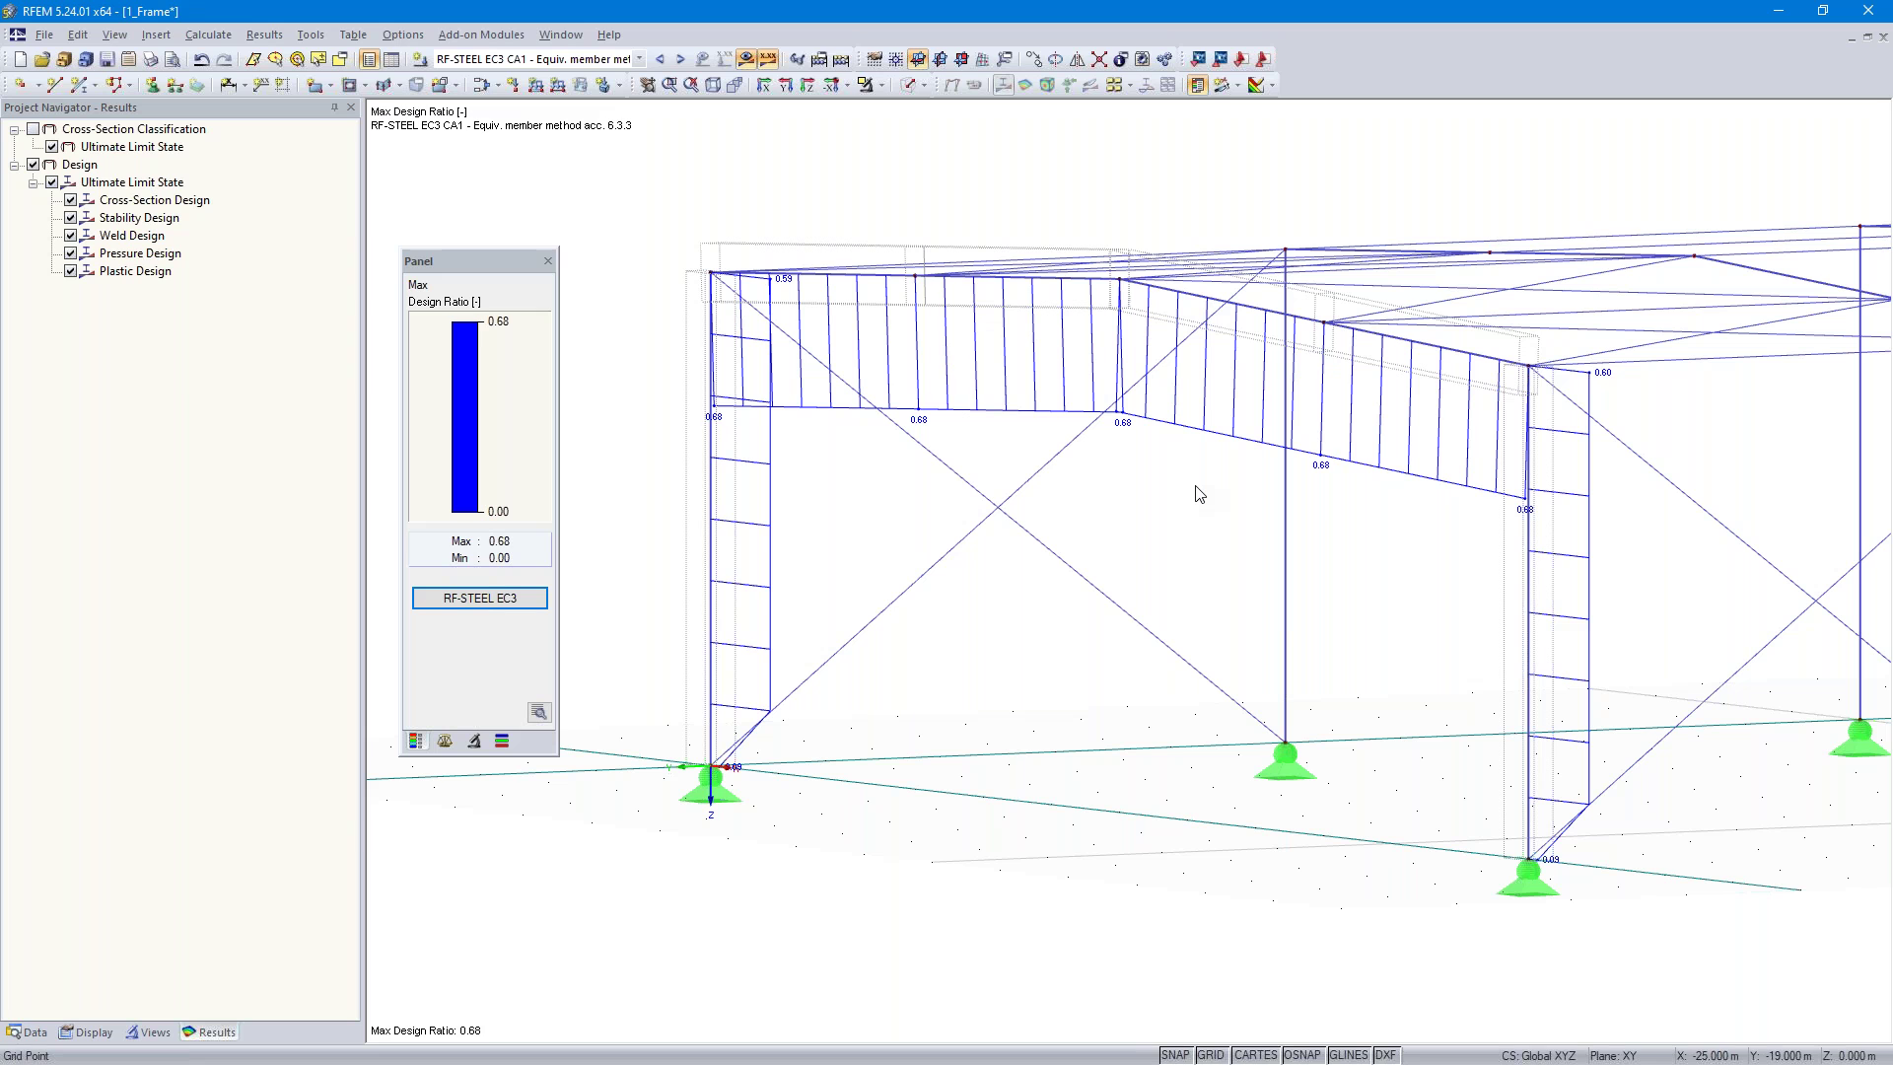
Display the general method case CA2 for the laterally loaded frame, review its design details by load case and close the module
left_click(680, 59)
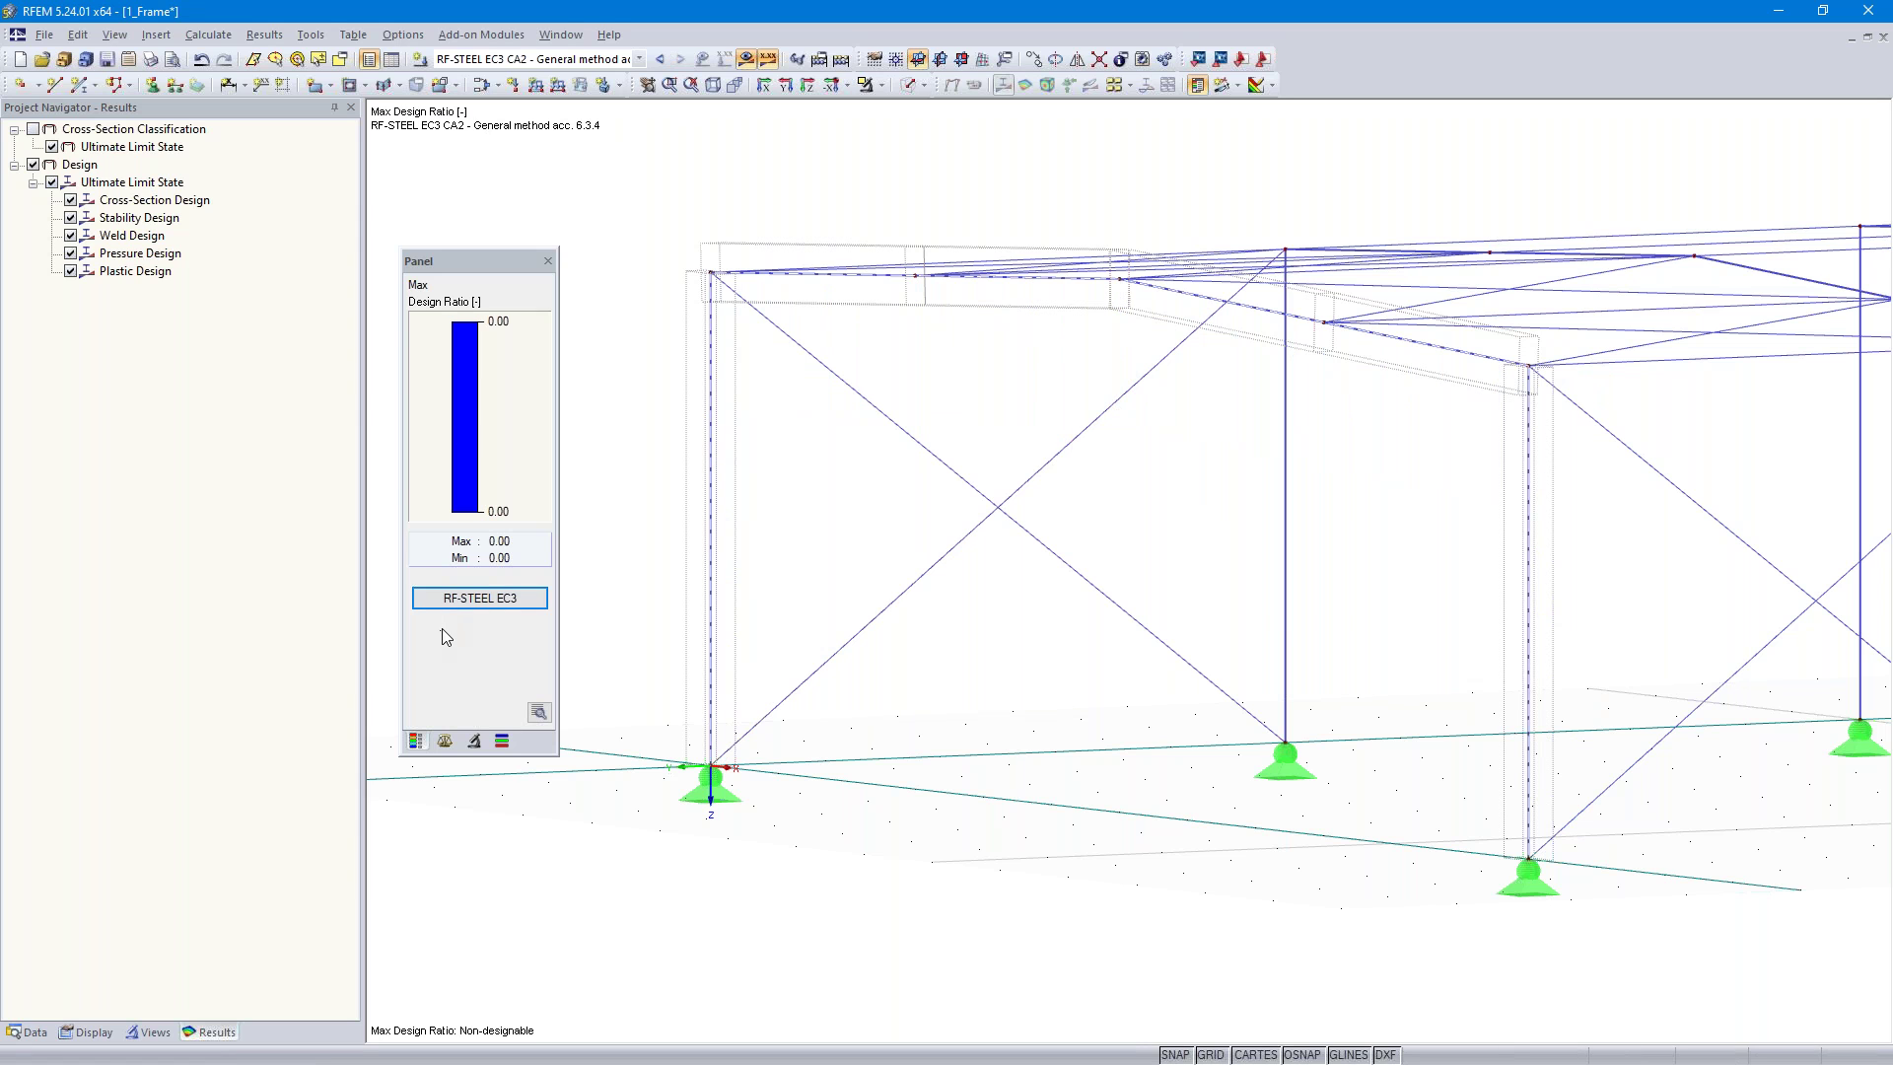
left_click(471, 601)
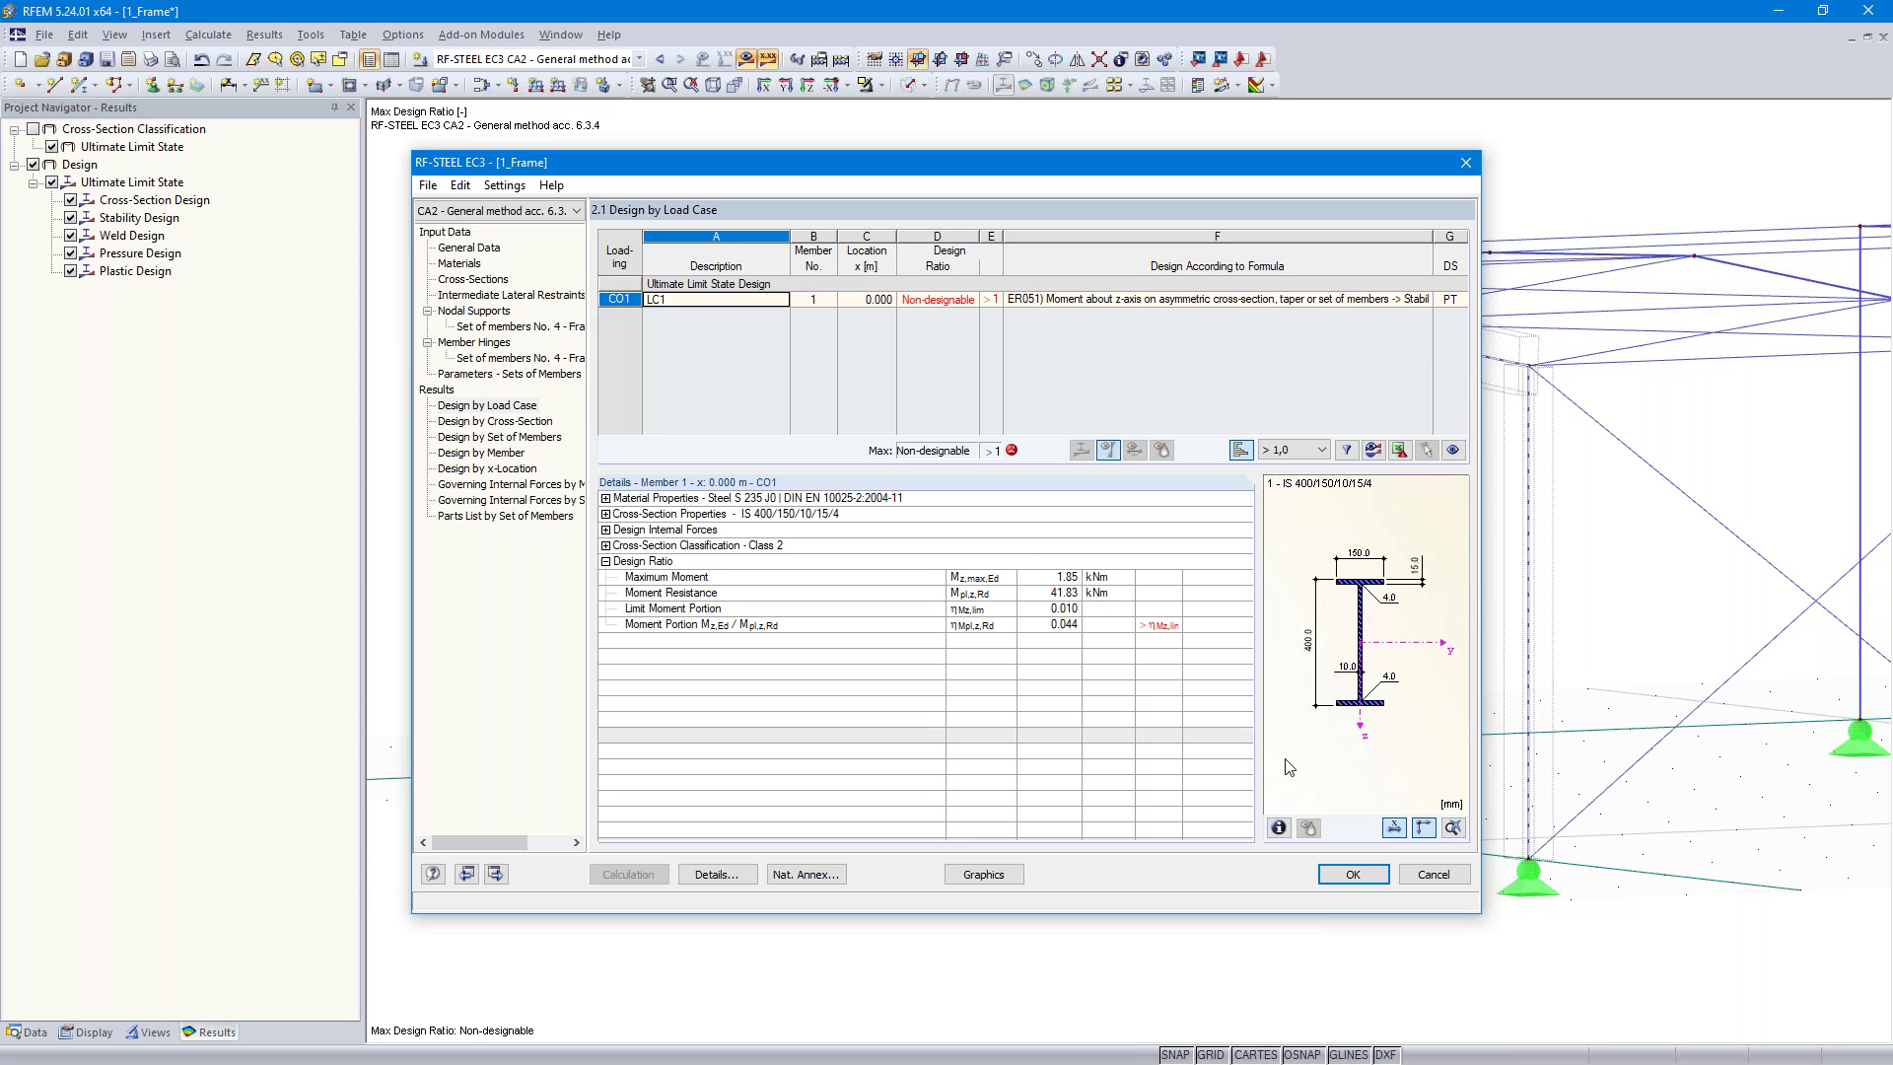
left_click(1353, 874)
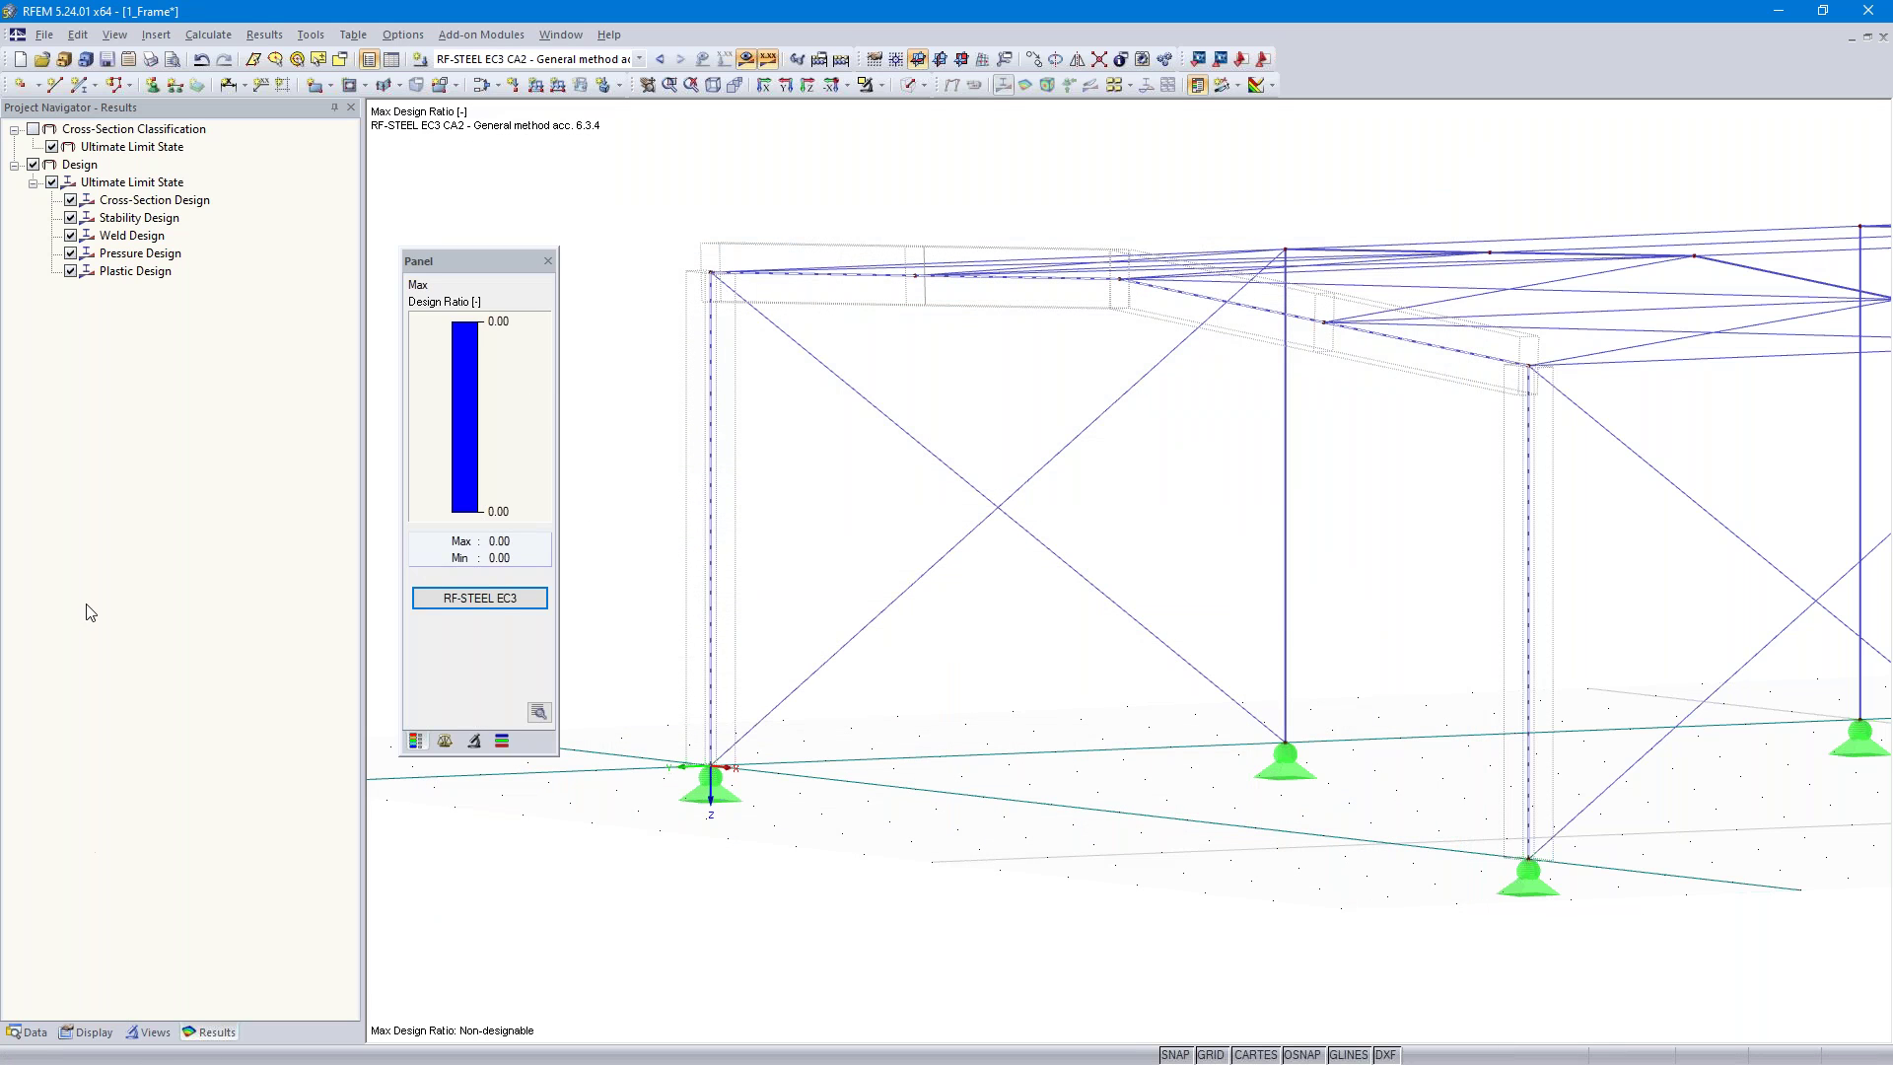
Switch to the 2_Tapered Frame model and examine its tapered beams and columns
left_click(29, 1032)
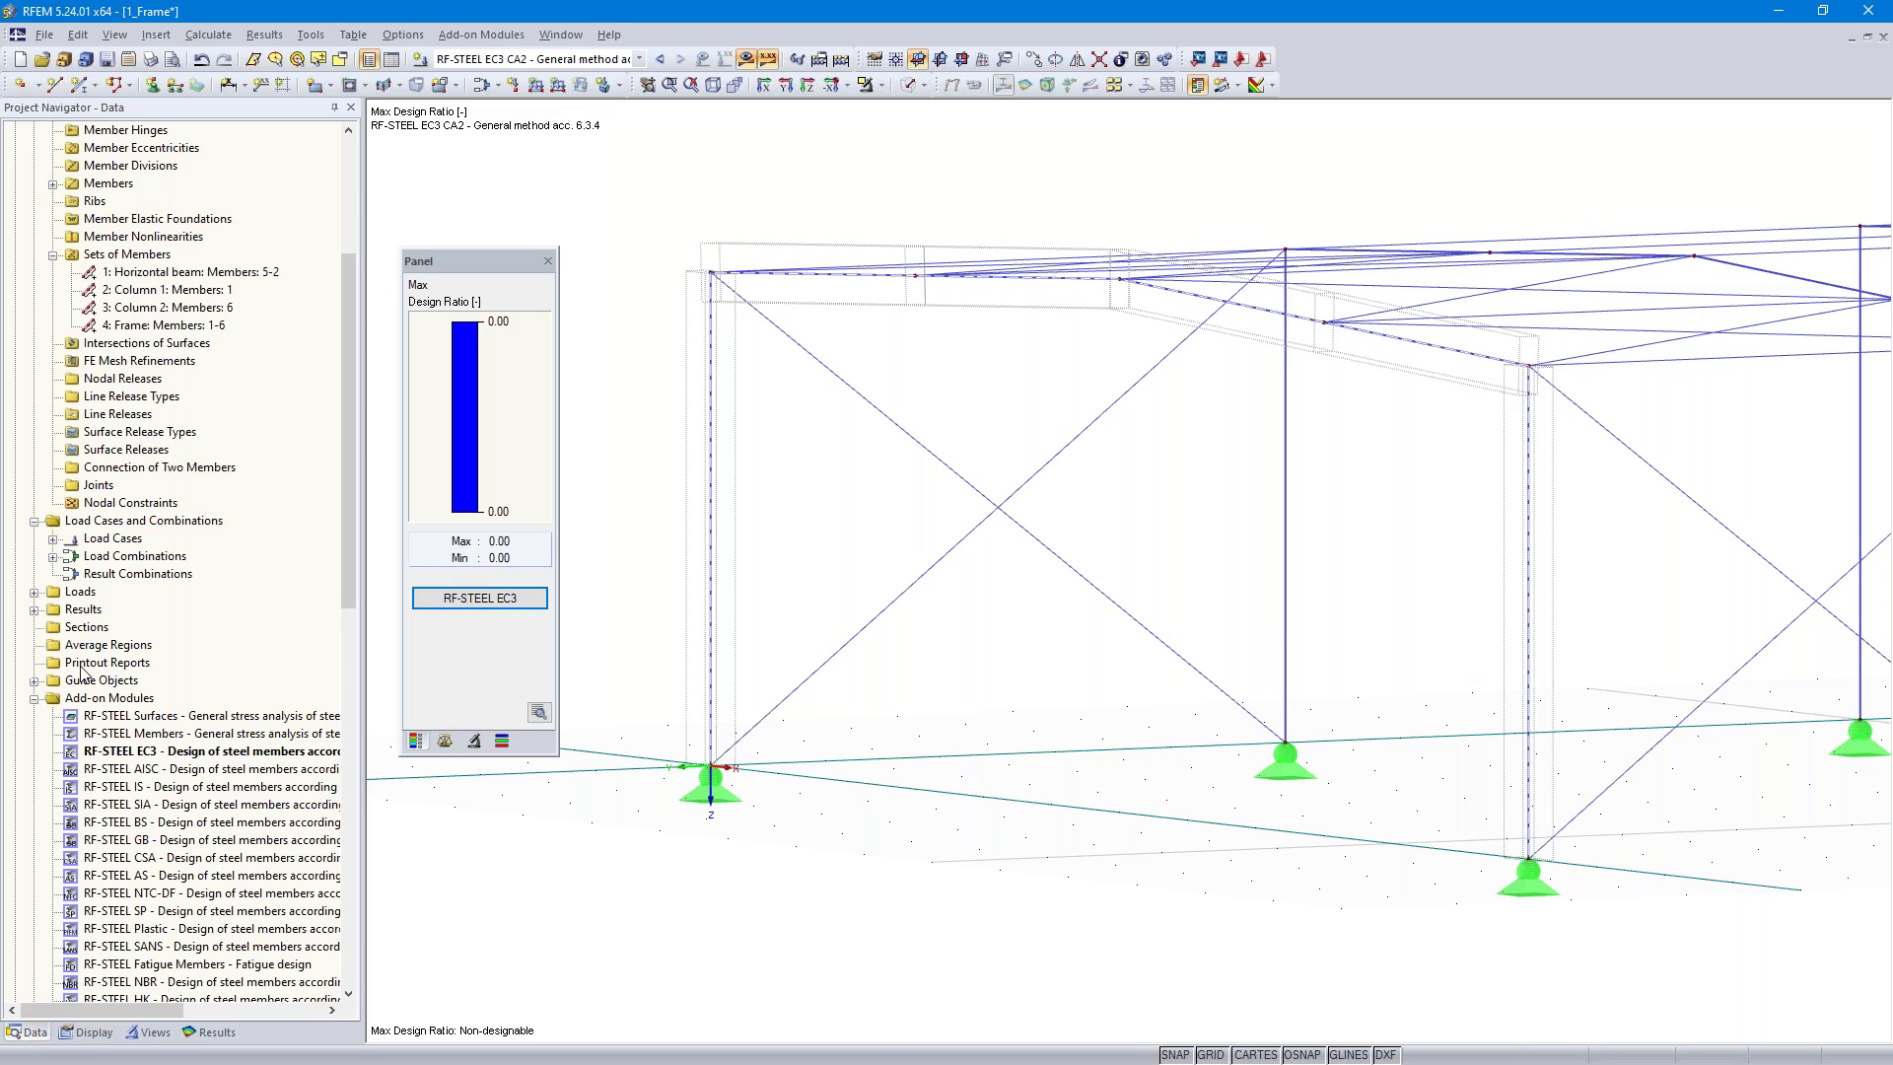
scroll(116, 340, "up", 5)
left_click(17, 149)
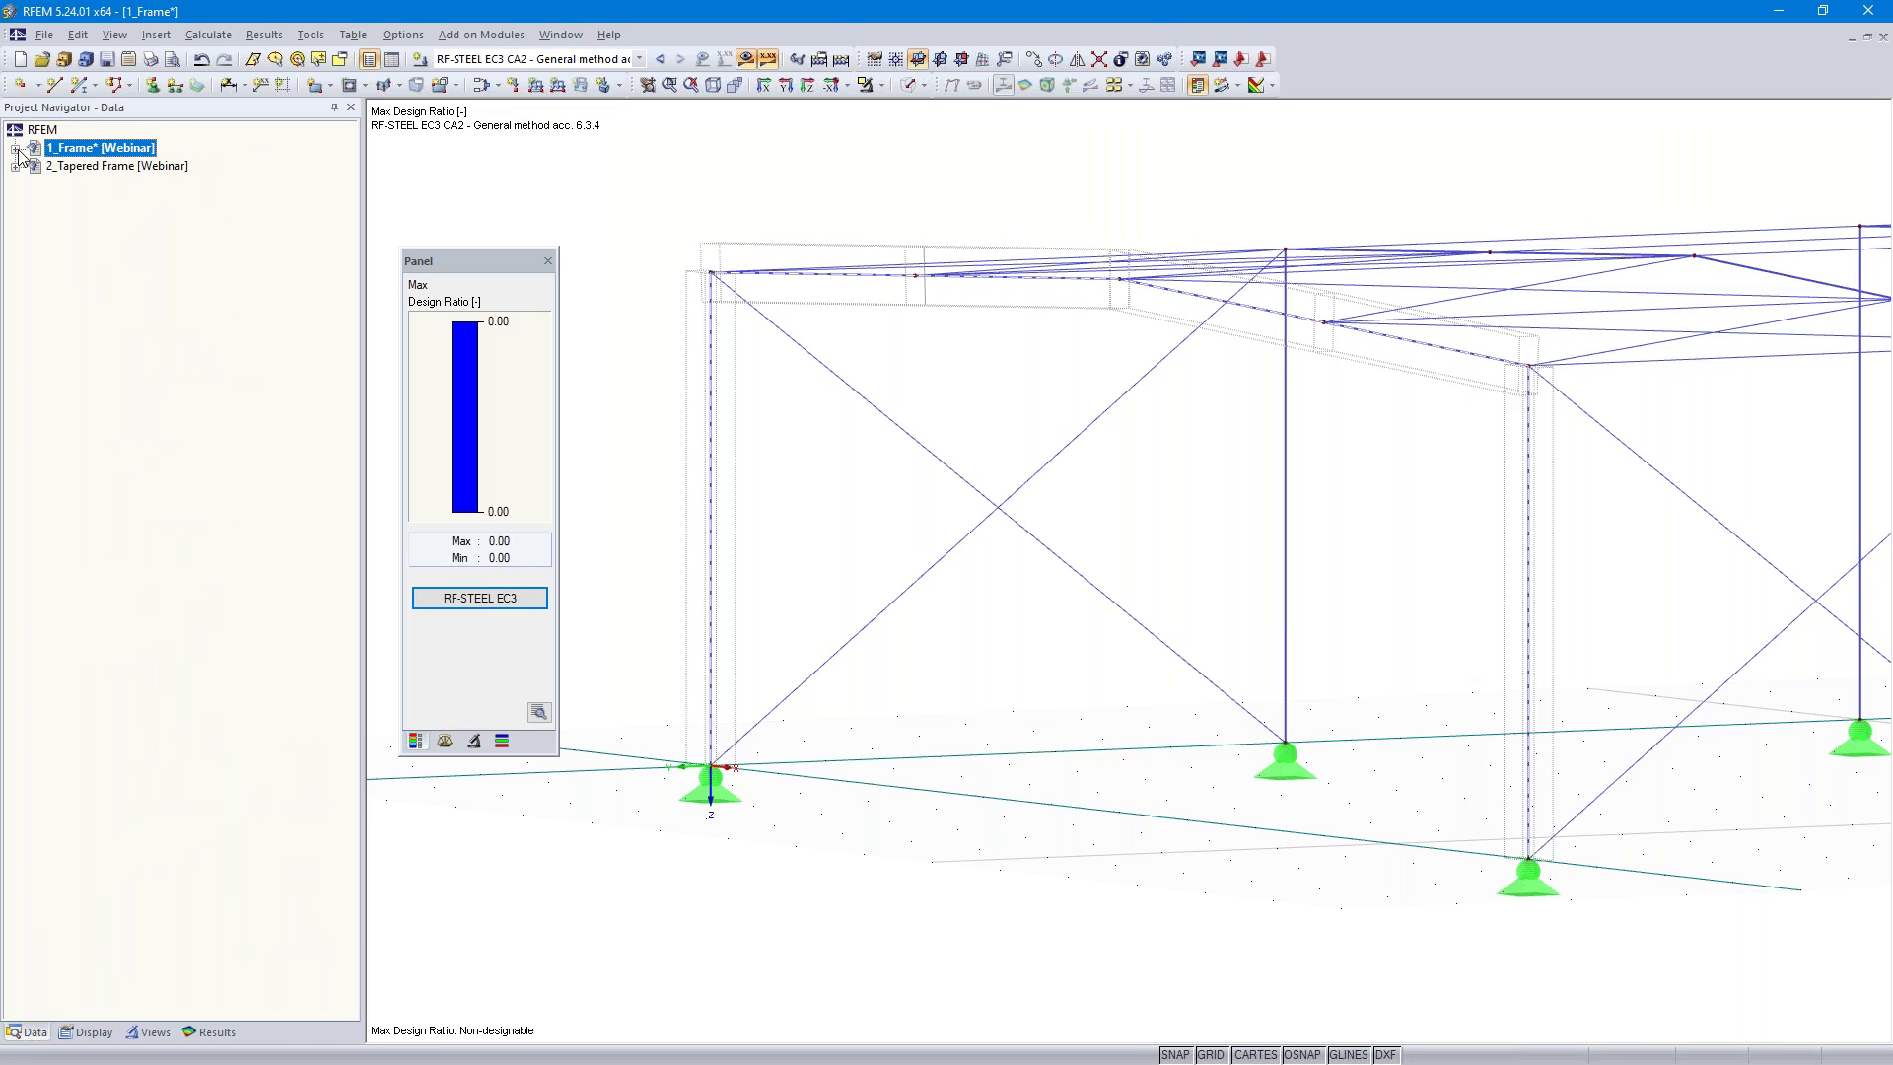
double_click(83, 167)
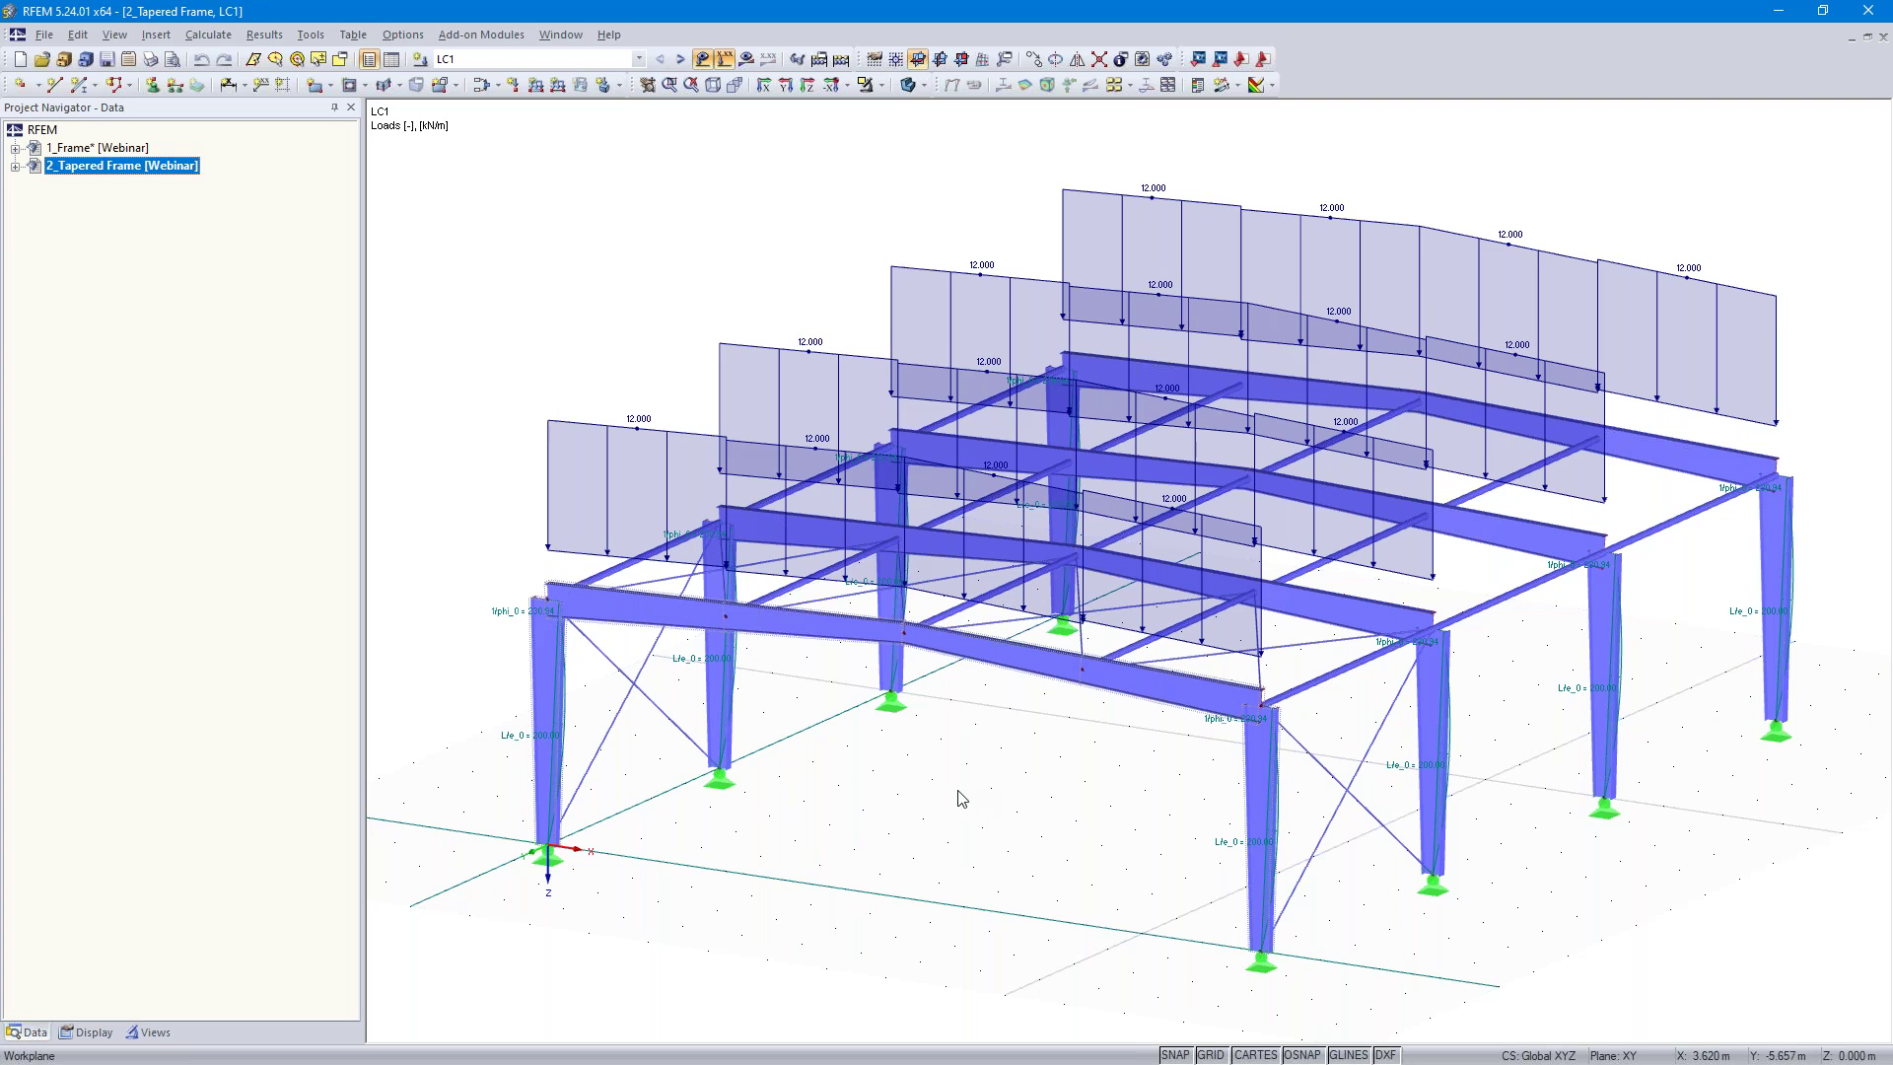
scroll(961, 799, "up", 5)
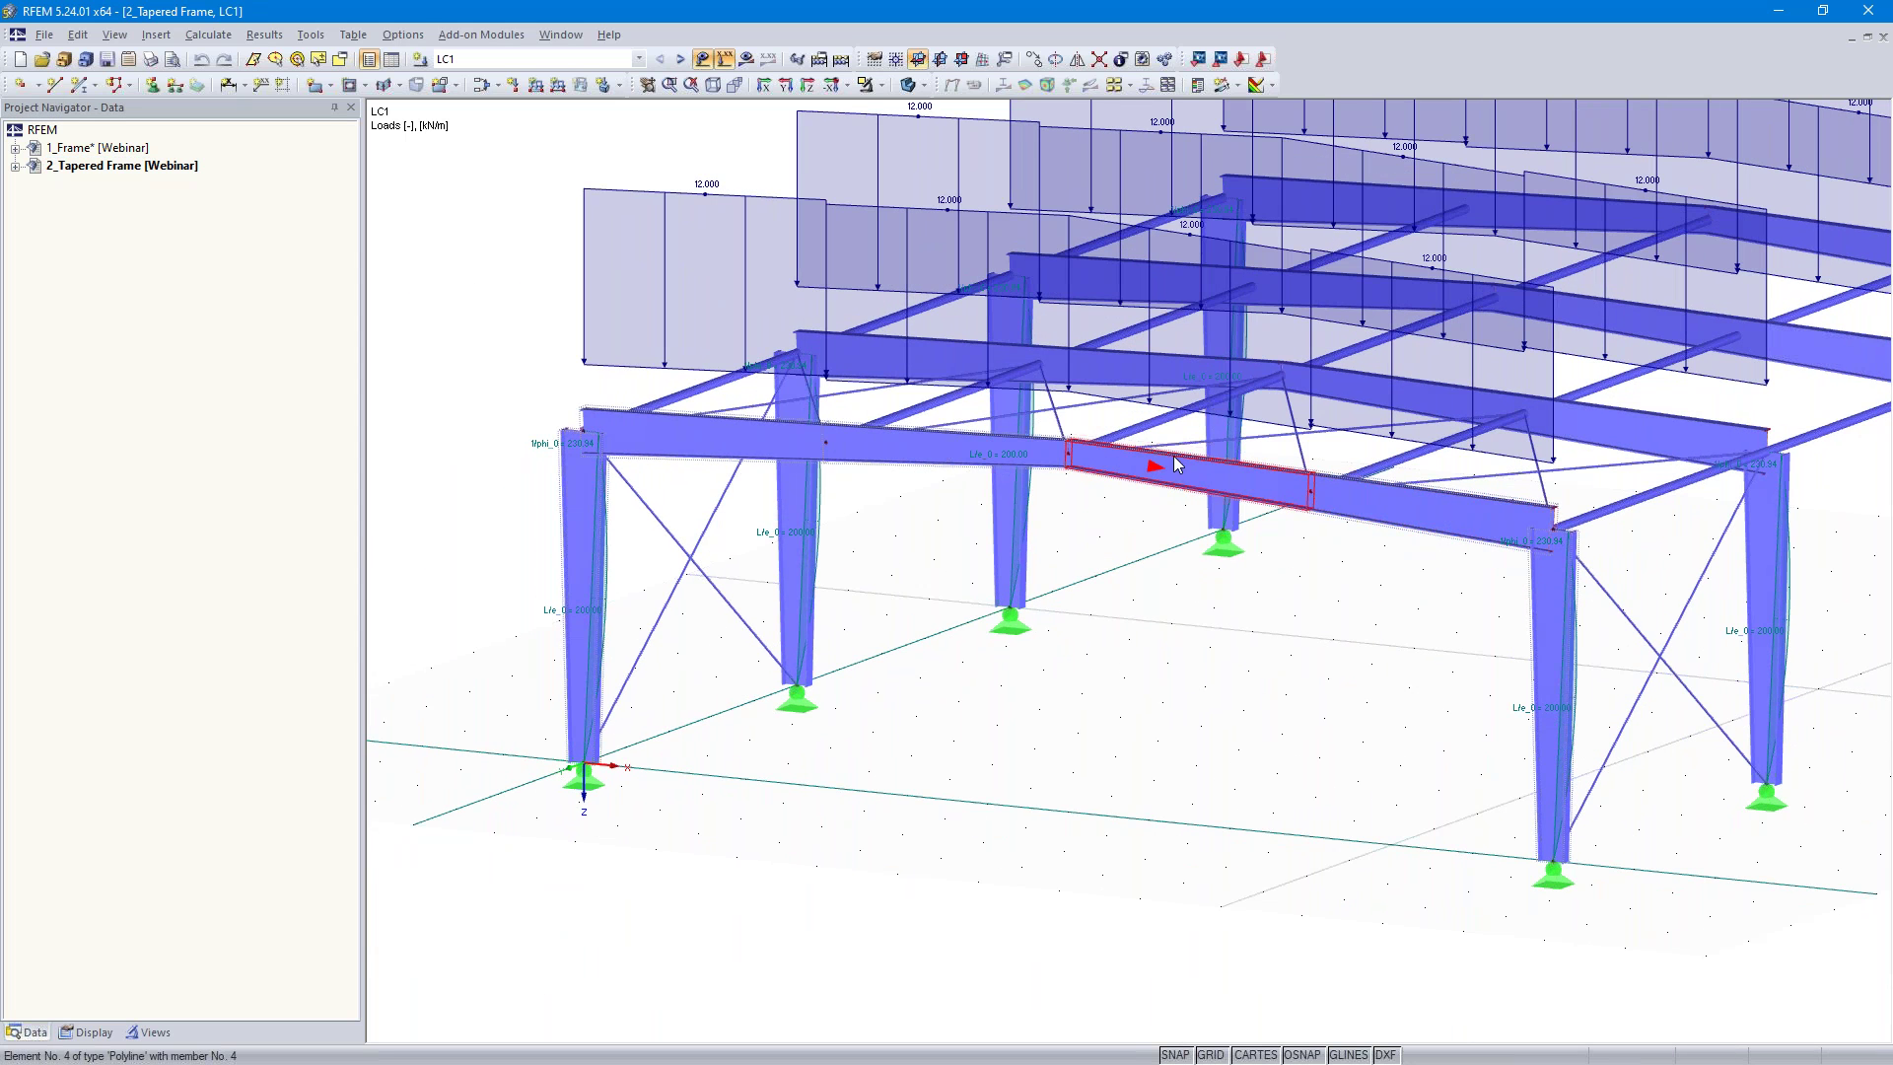
mouse_move(1175, 464)
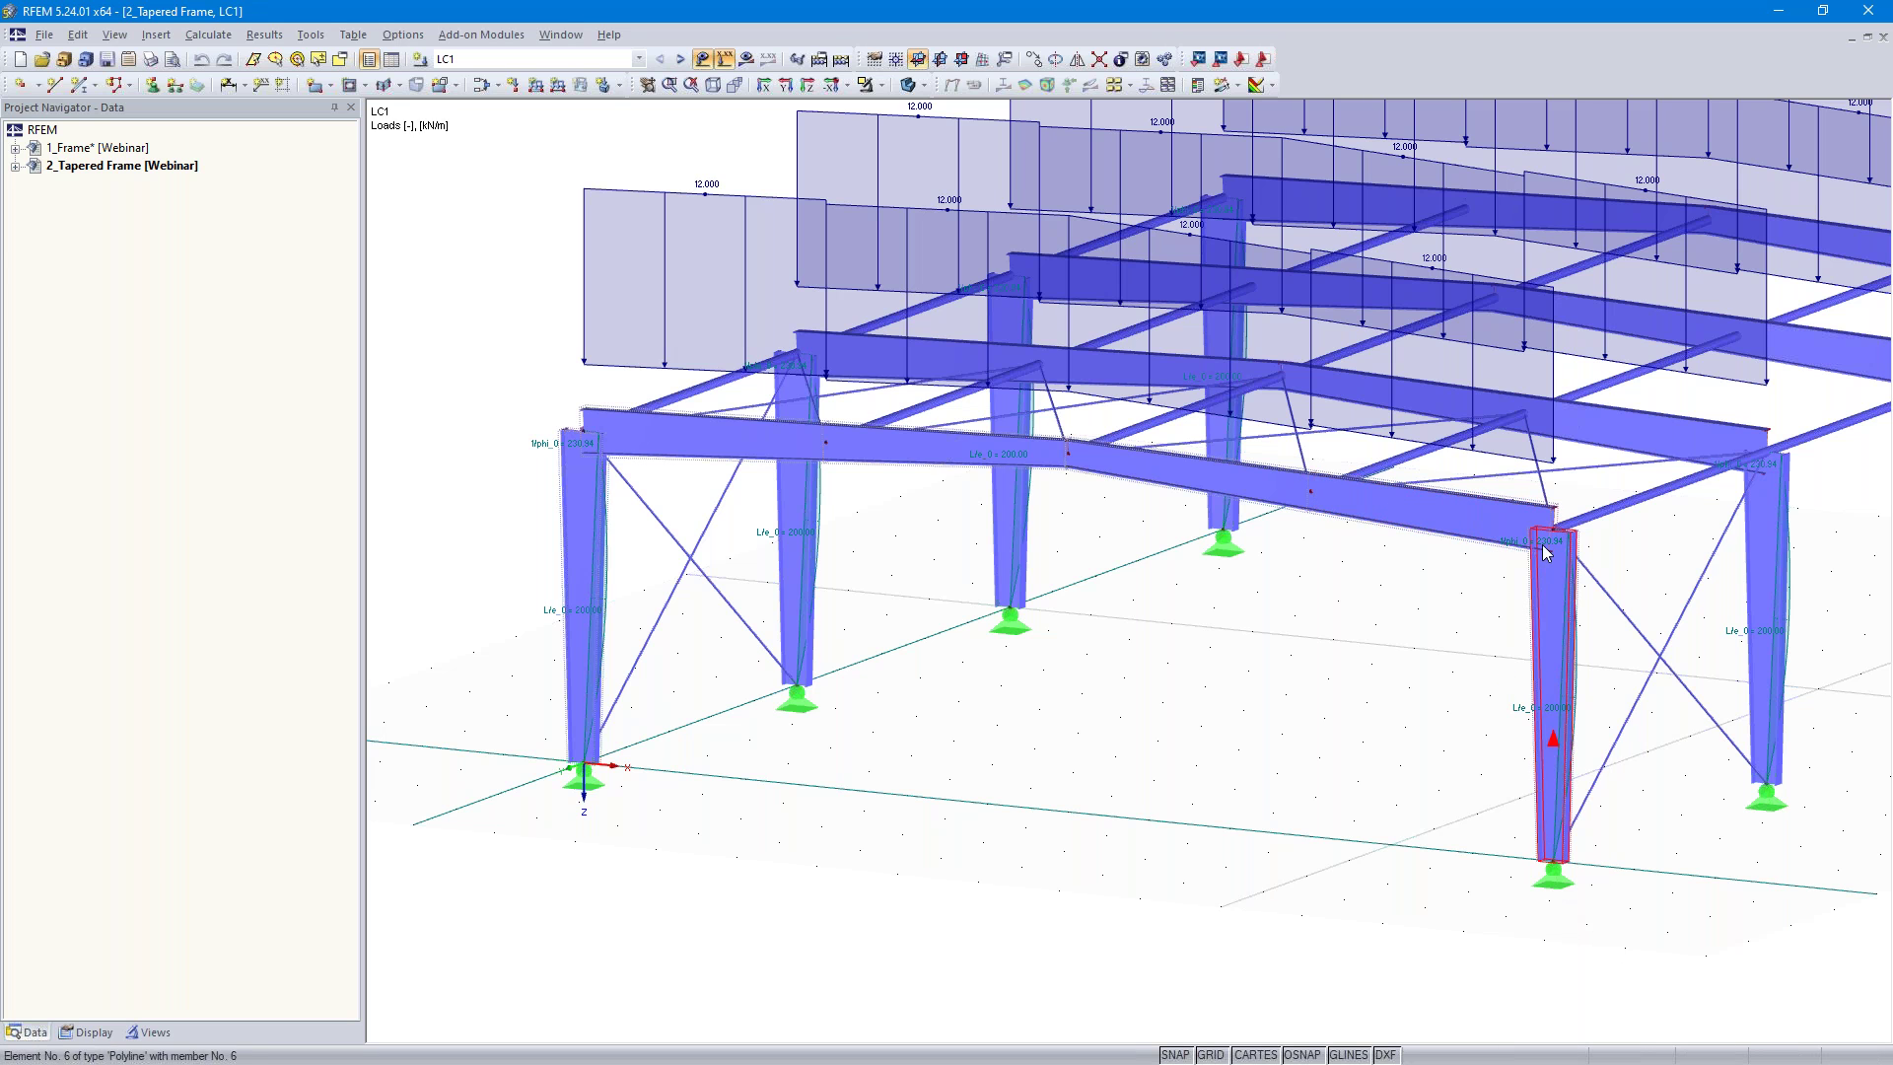
mouse_move(1559, 541)
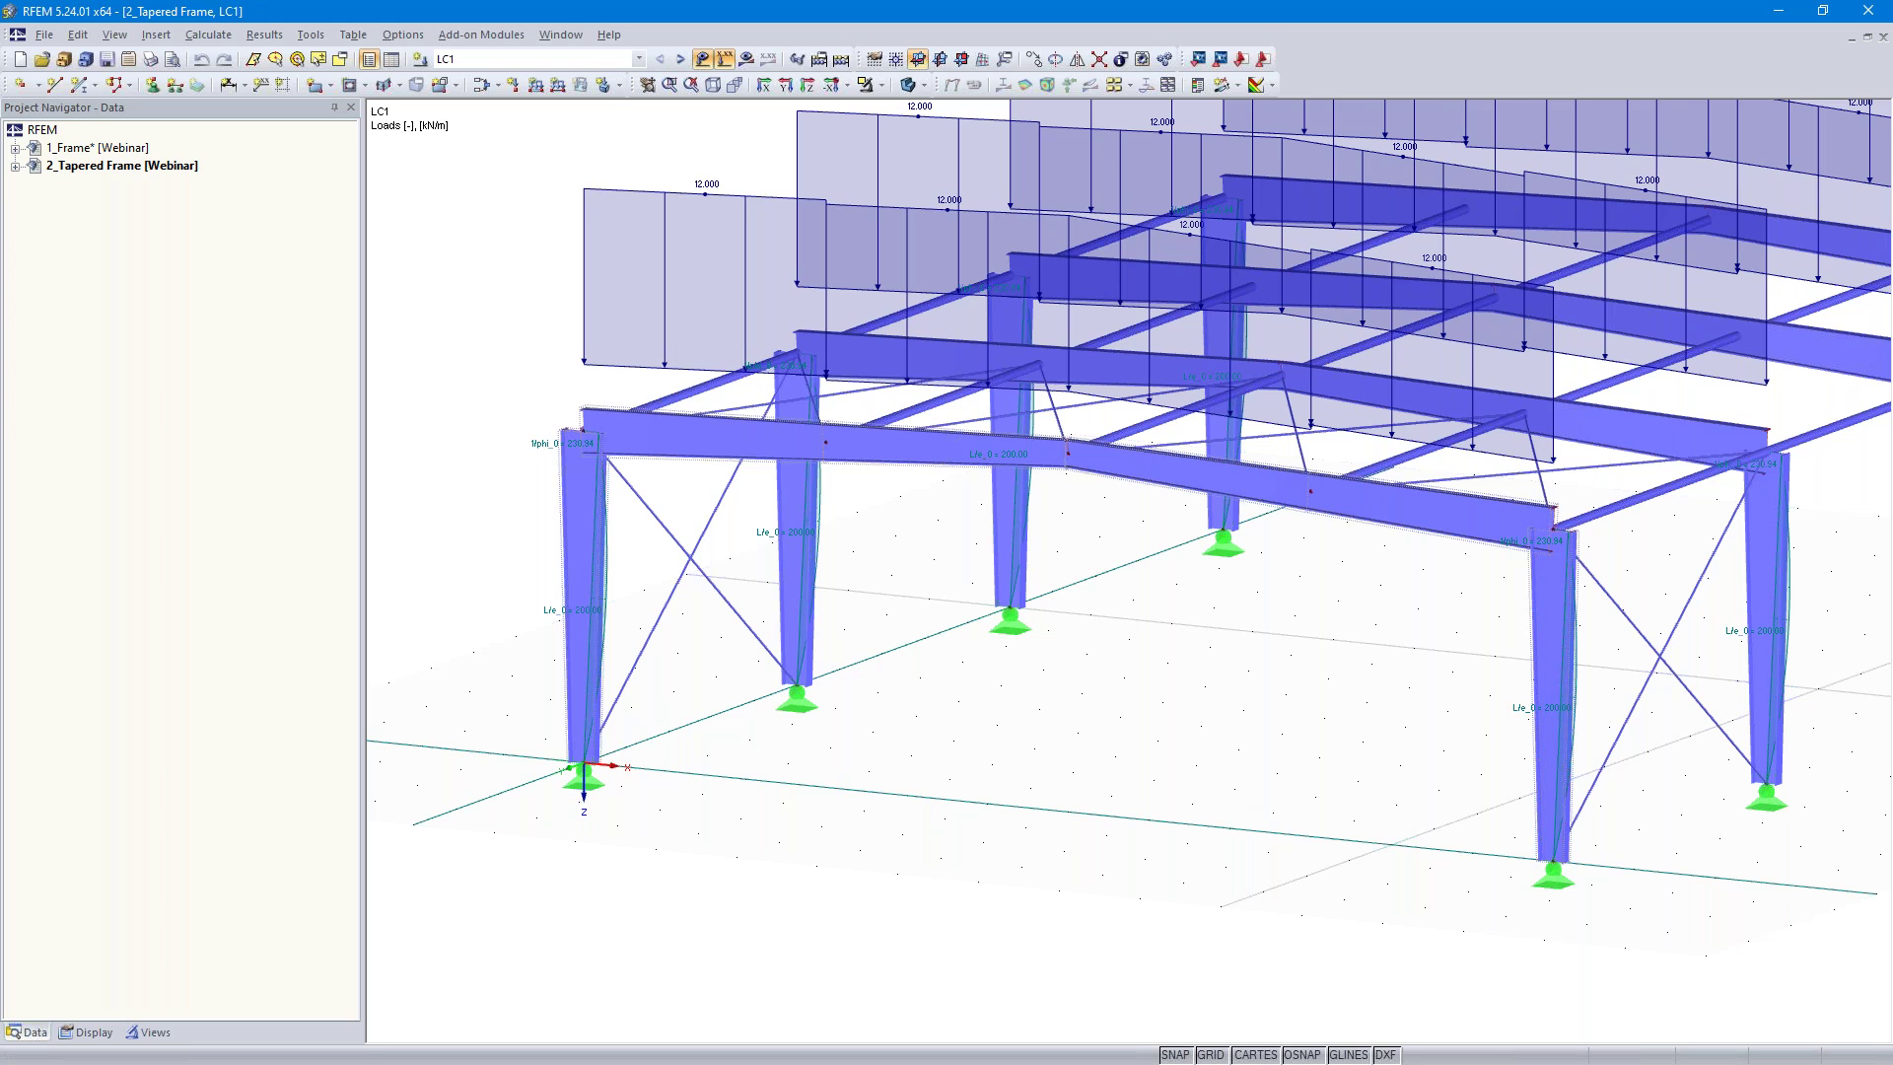
Open the RF-STEEL EC3 add-on module for the tapered frame model
left_click(15, 167)
middle_click_drag(1385, 688, 1344, 733, "ctrl")
scroll(1342, 736, "down", 2)
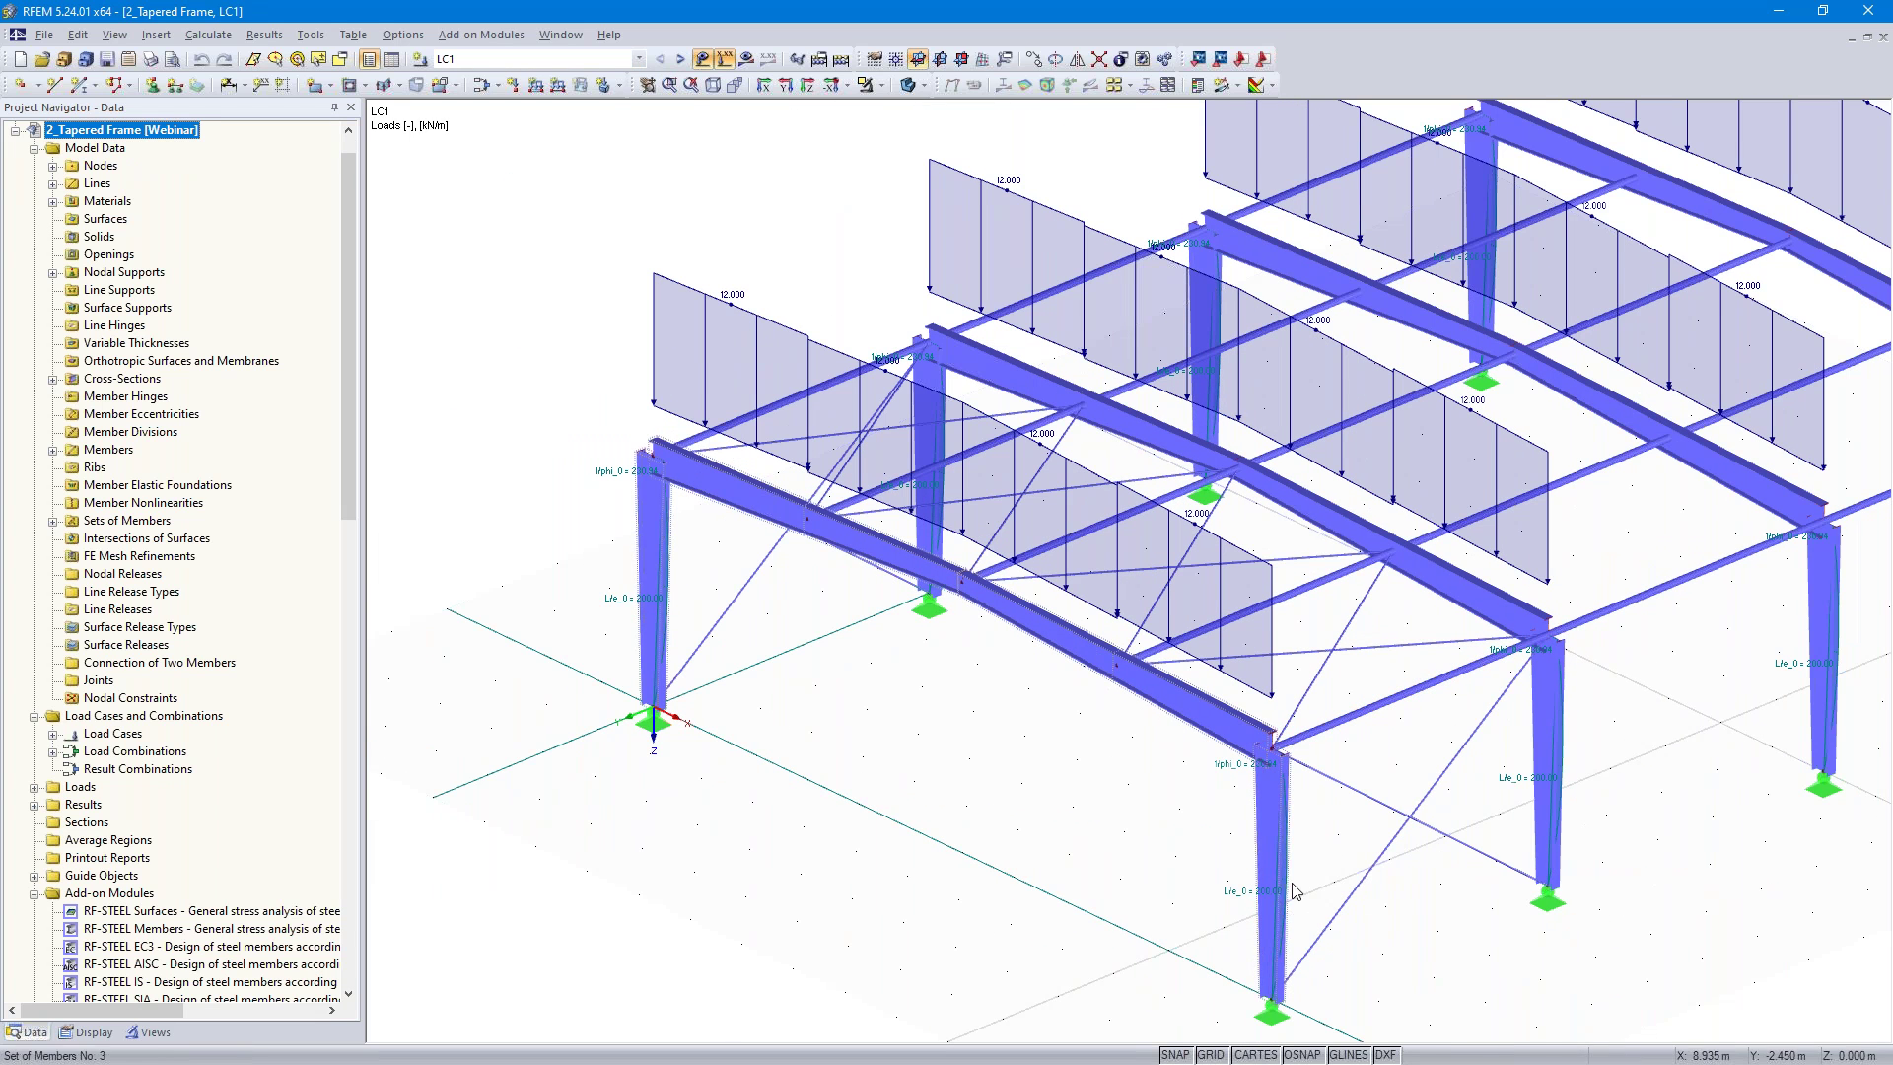
scroll(843, 794, "down", 3)
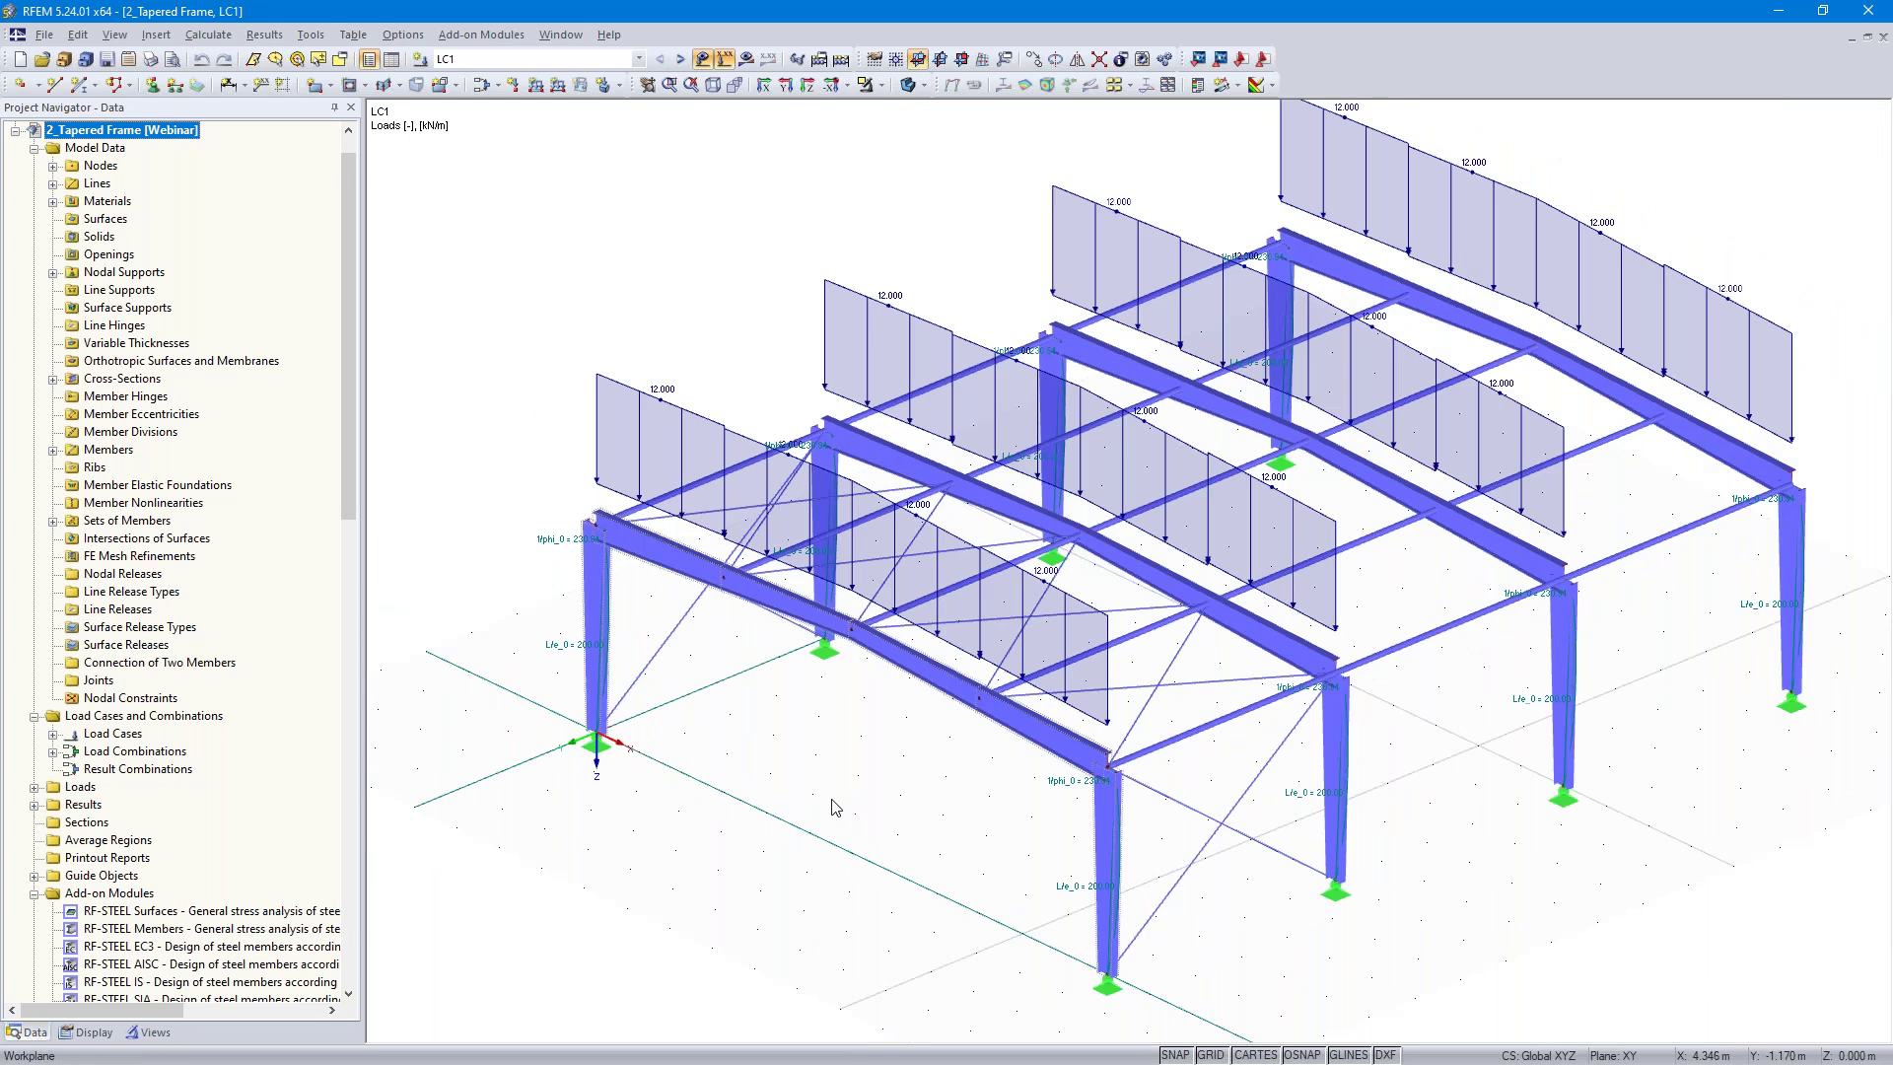
double_click(225, 952)
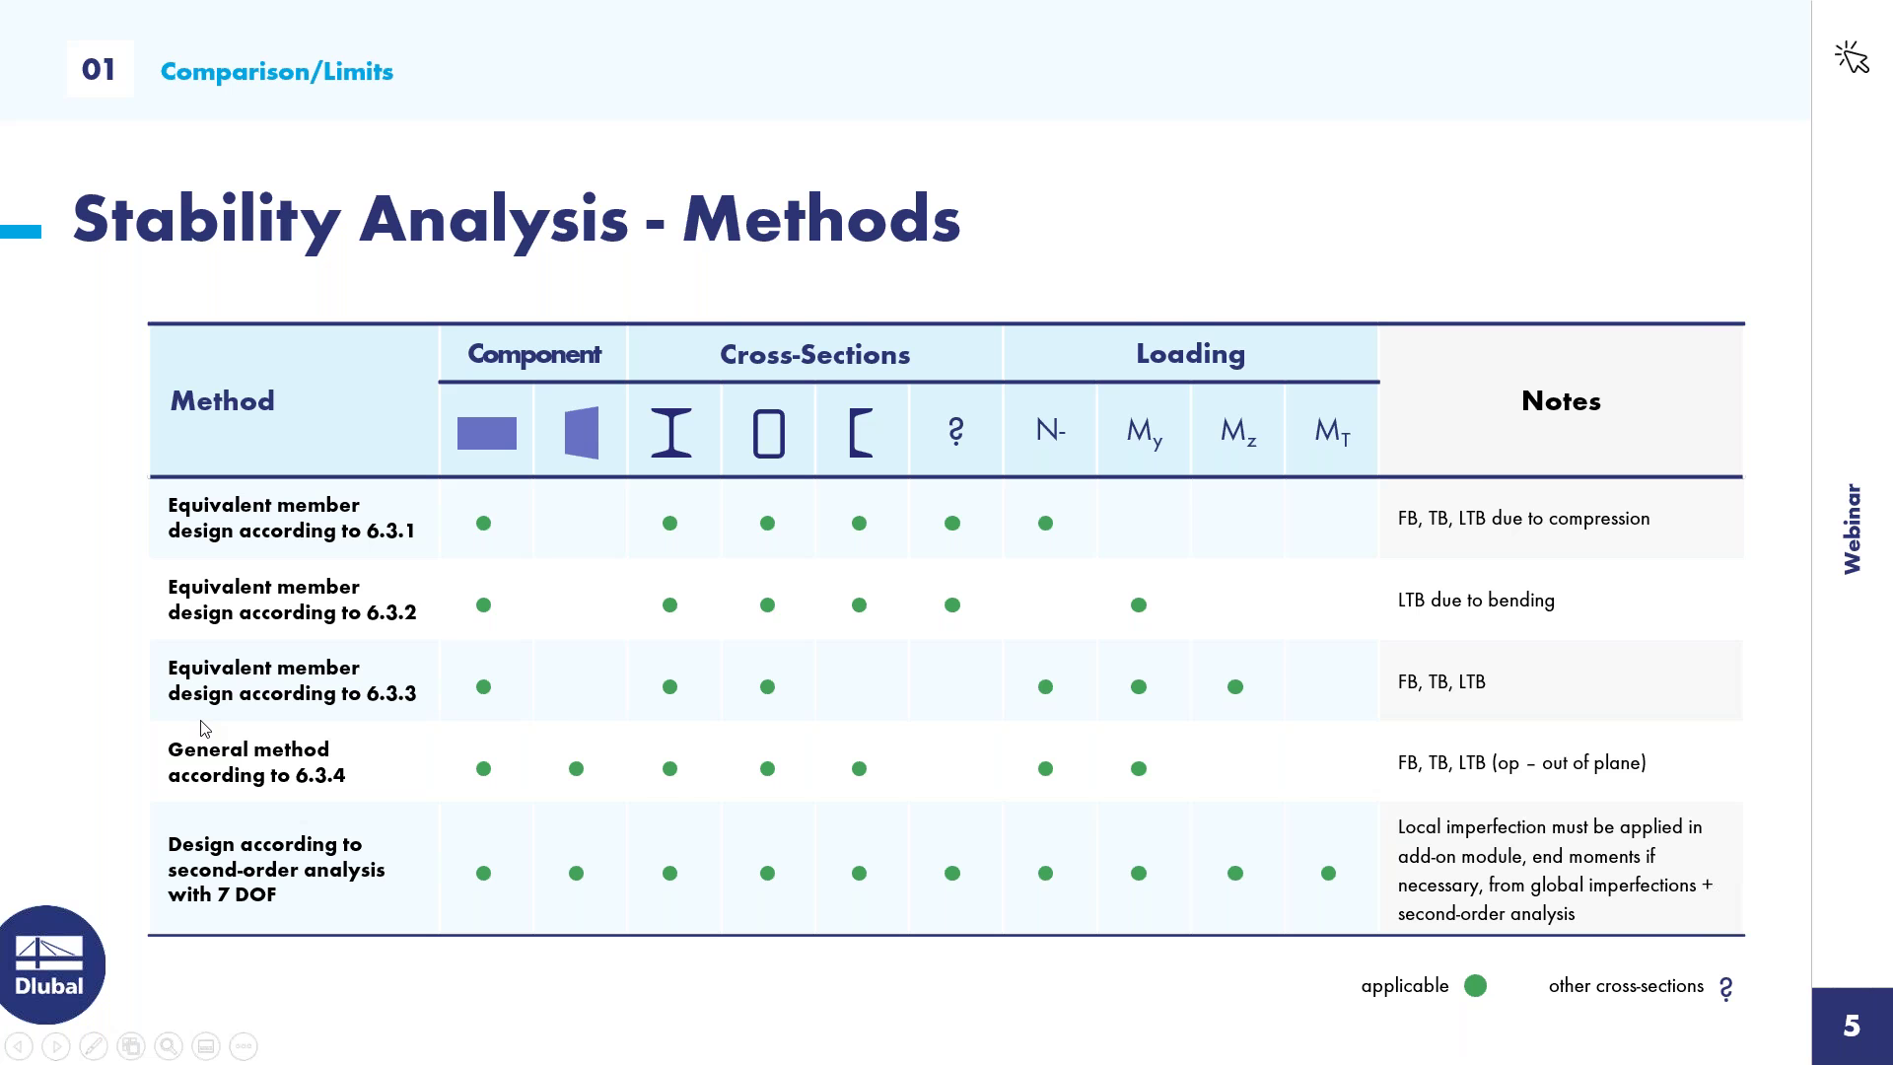
key("alt+Tab")
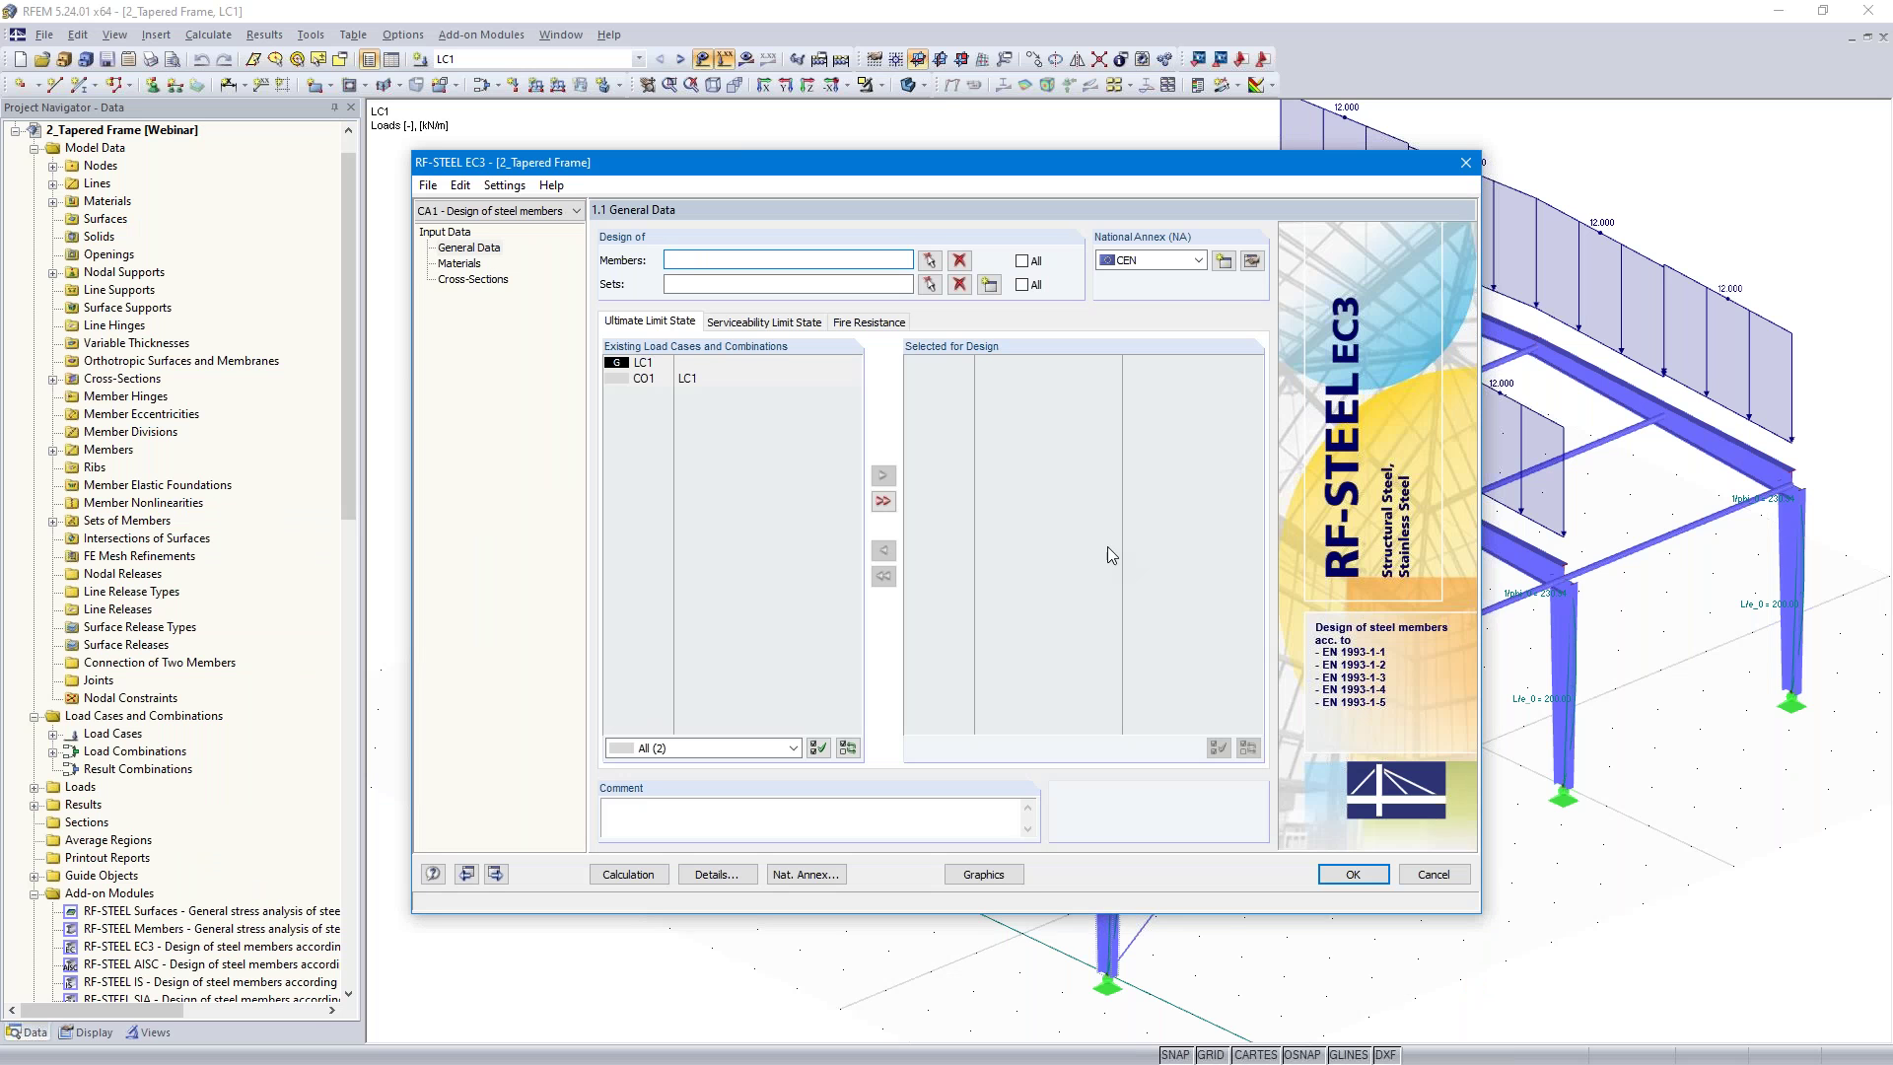
Select load combination CO1 for the ultimate limit state design, keeping the CEN national annex
double_click(644, 380)
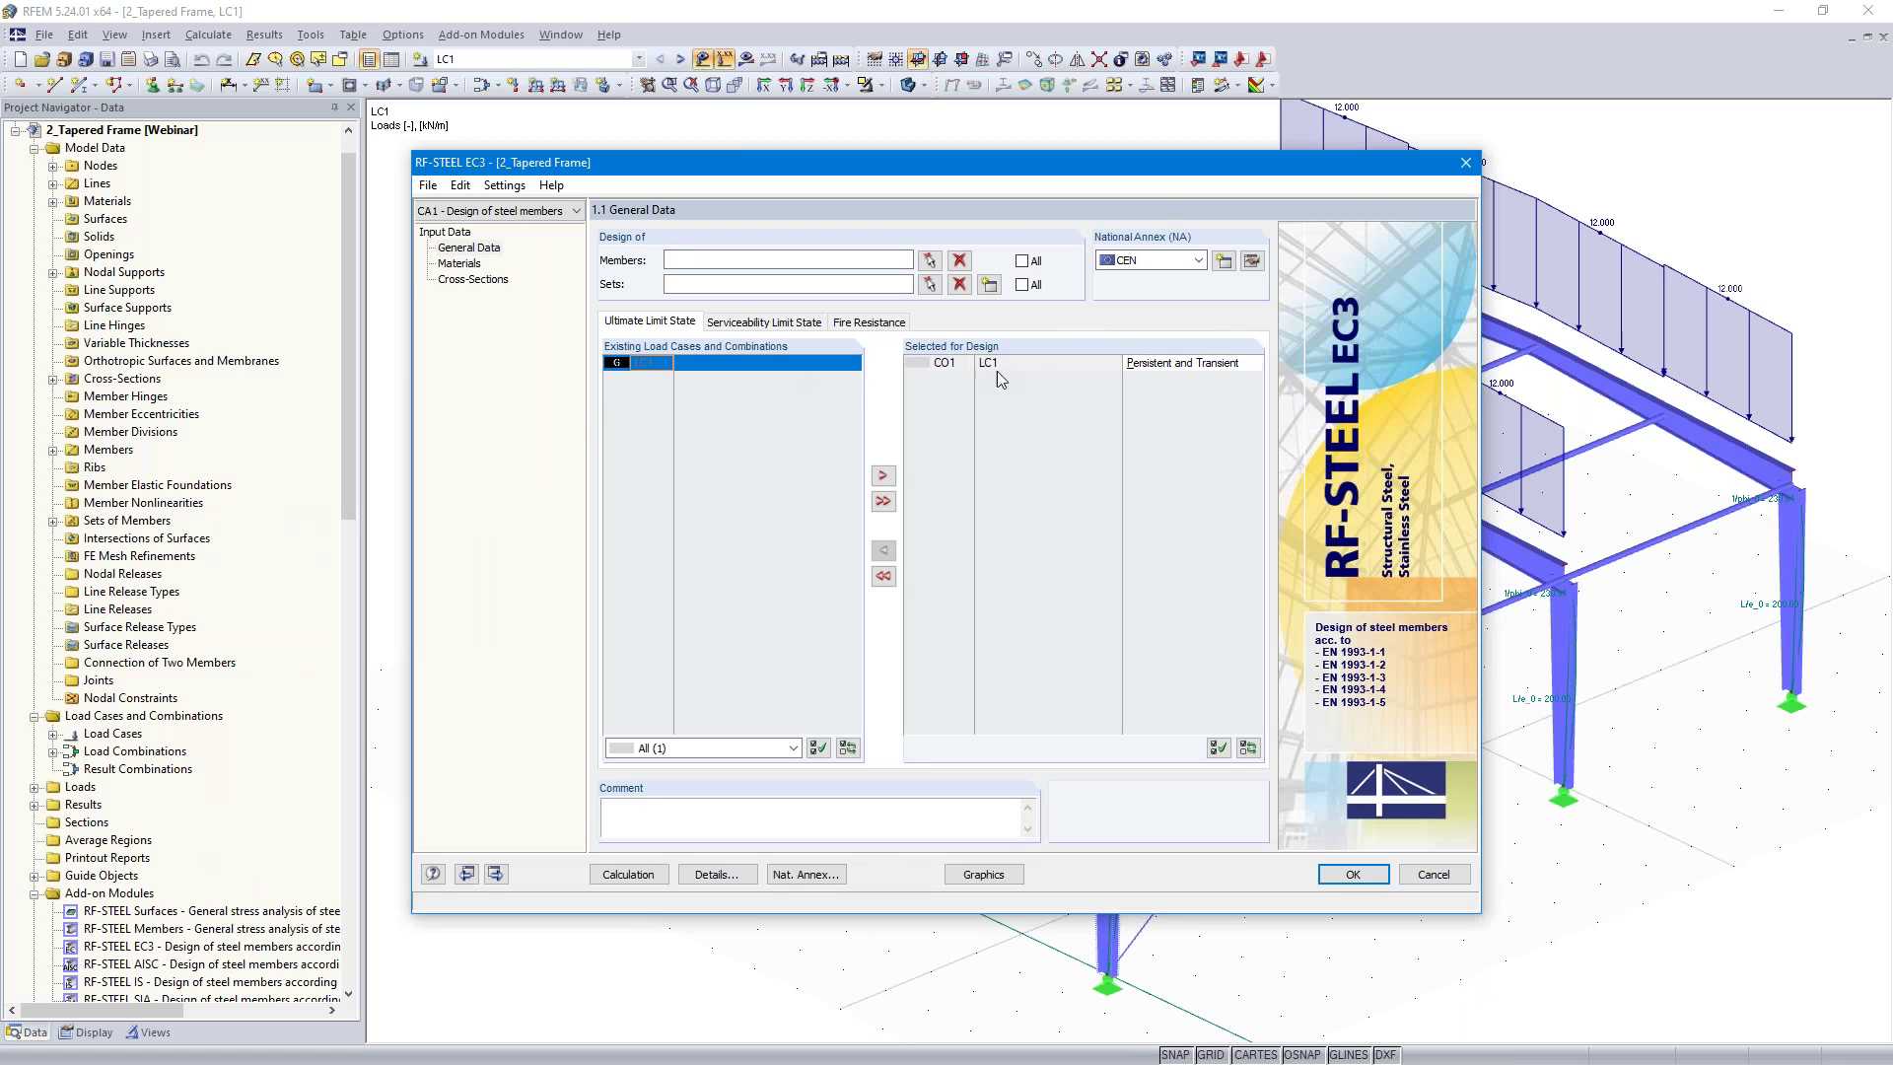
left_click(1198, 260)
left_click(1199, 260)
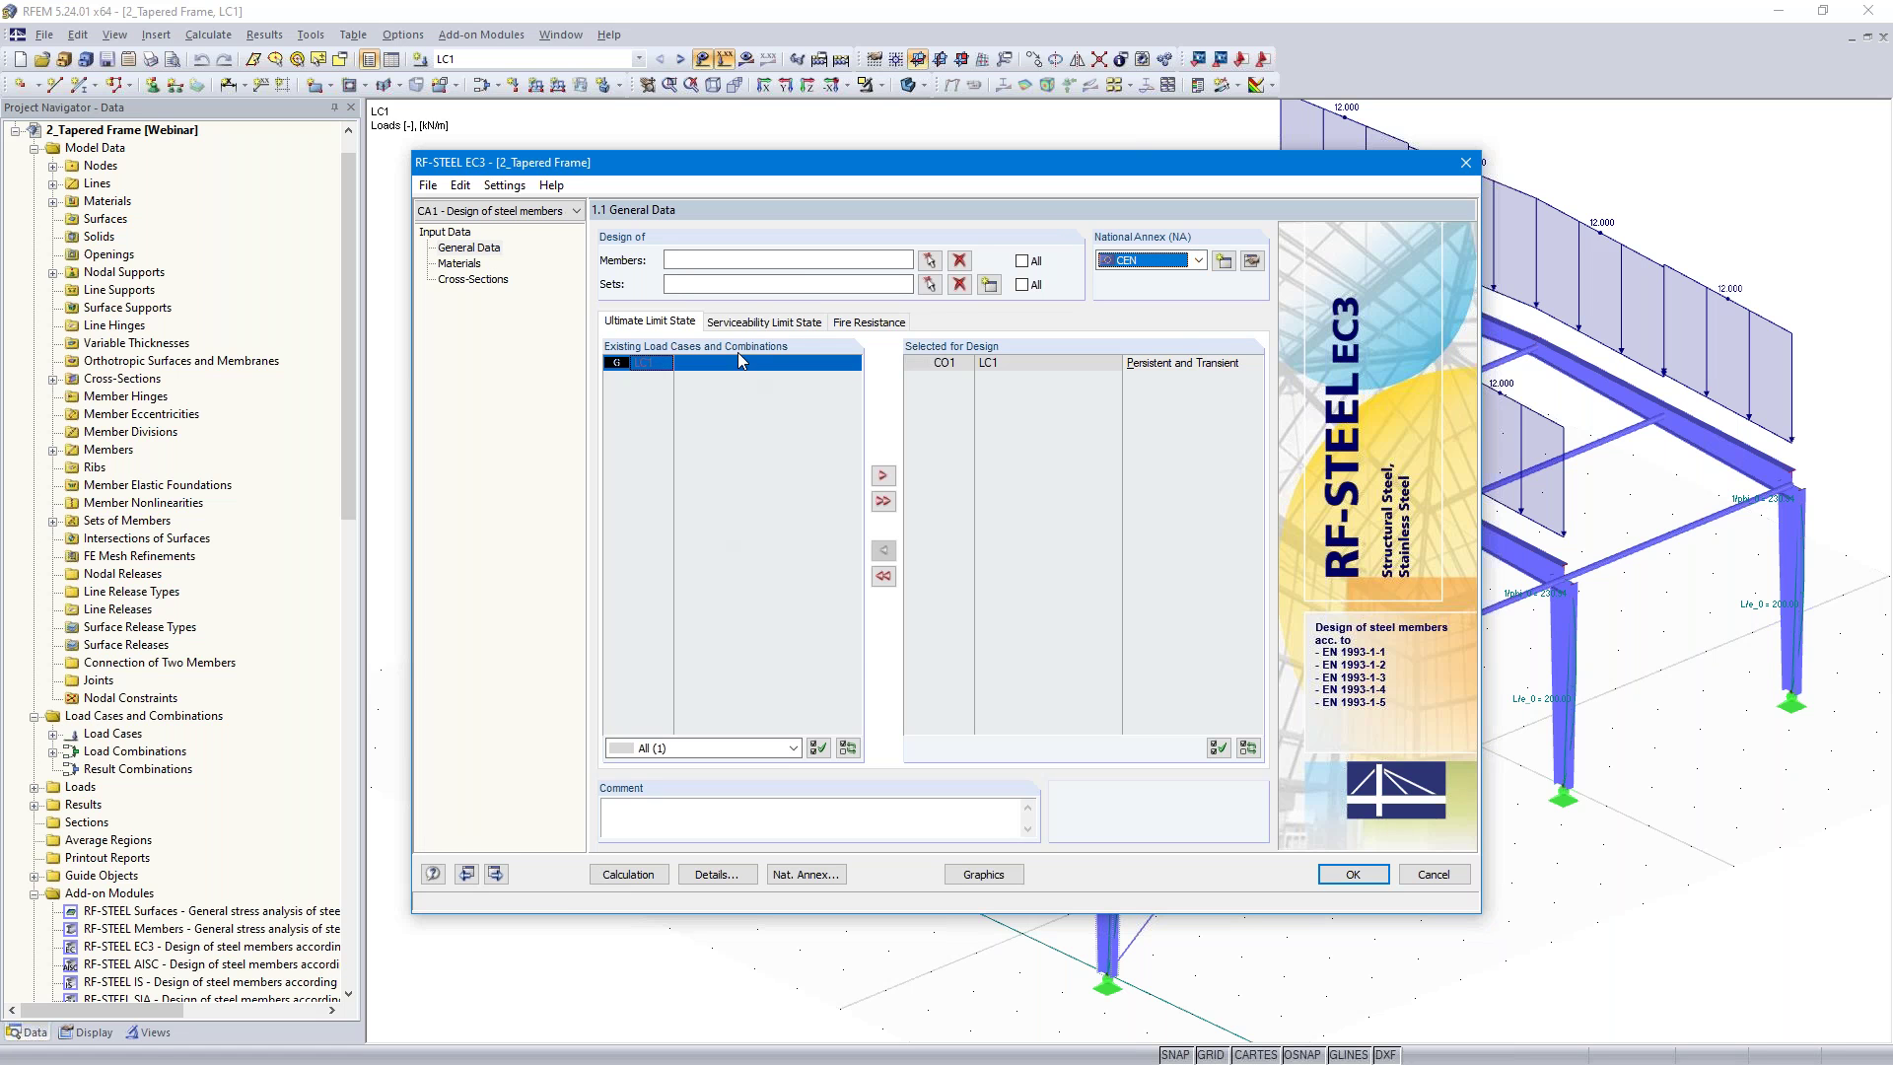
left_click(929, 284)
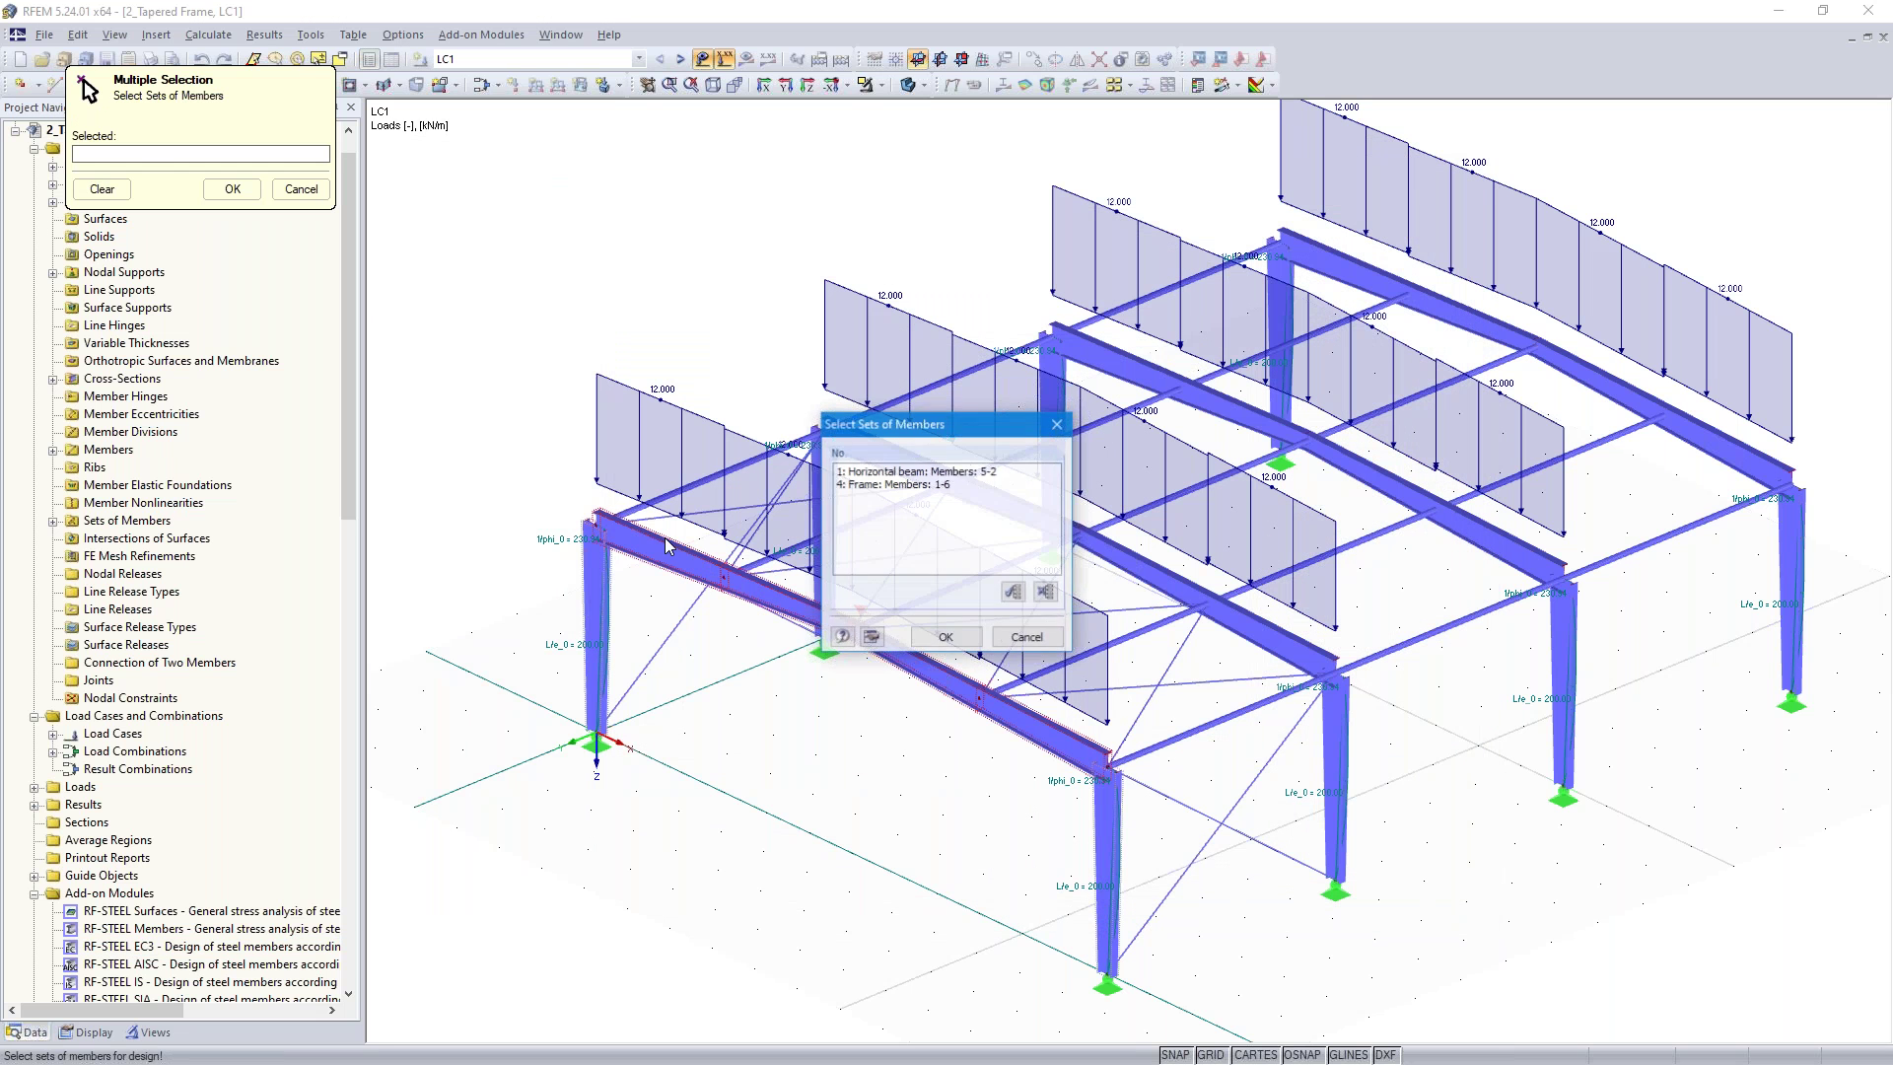
left_click(897, 484)
left_click(944, 638)
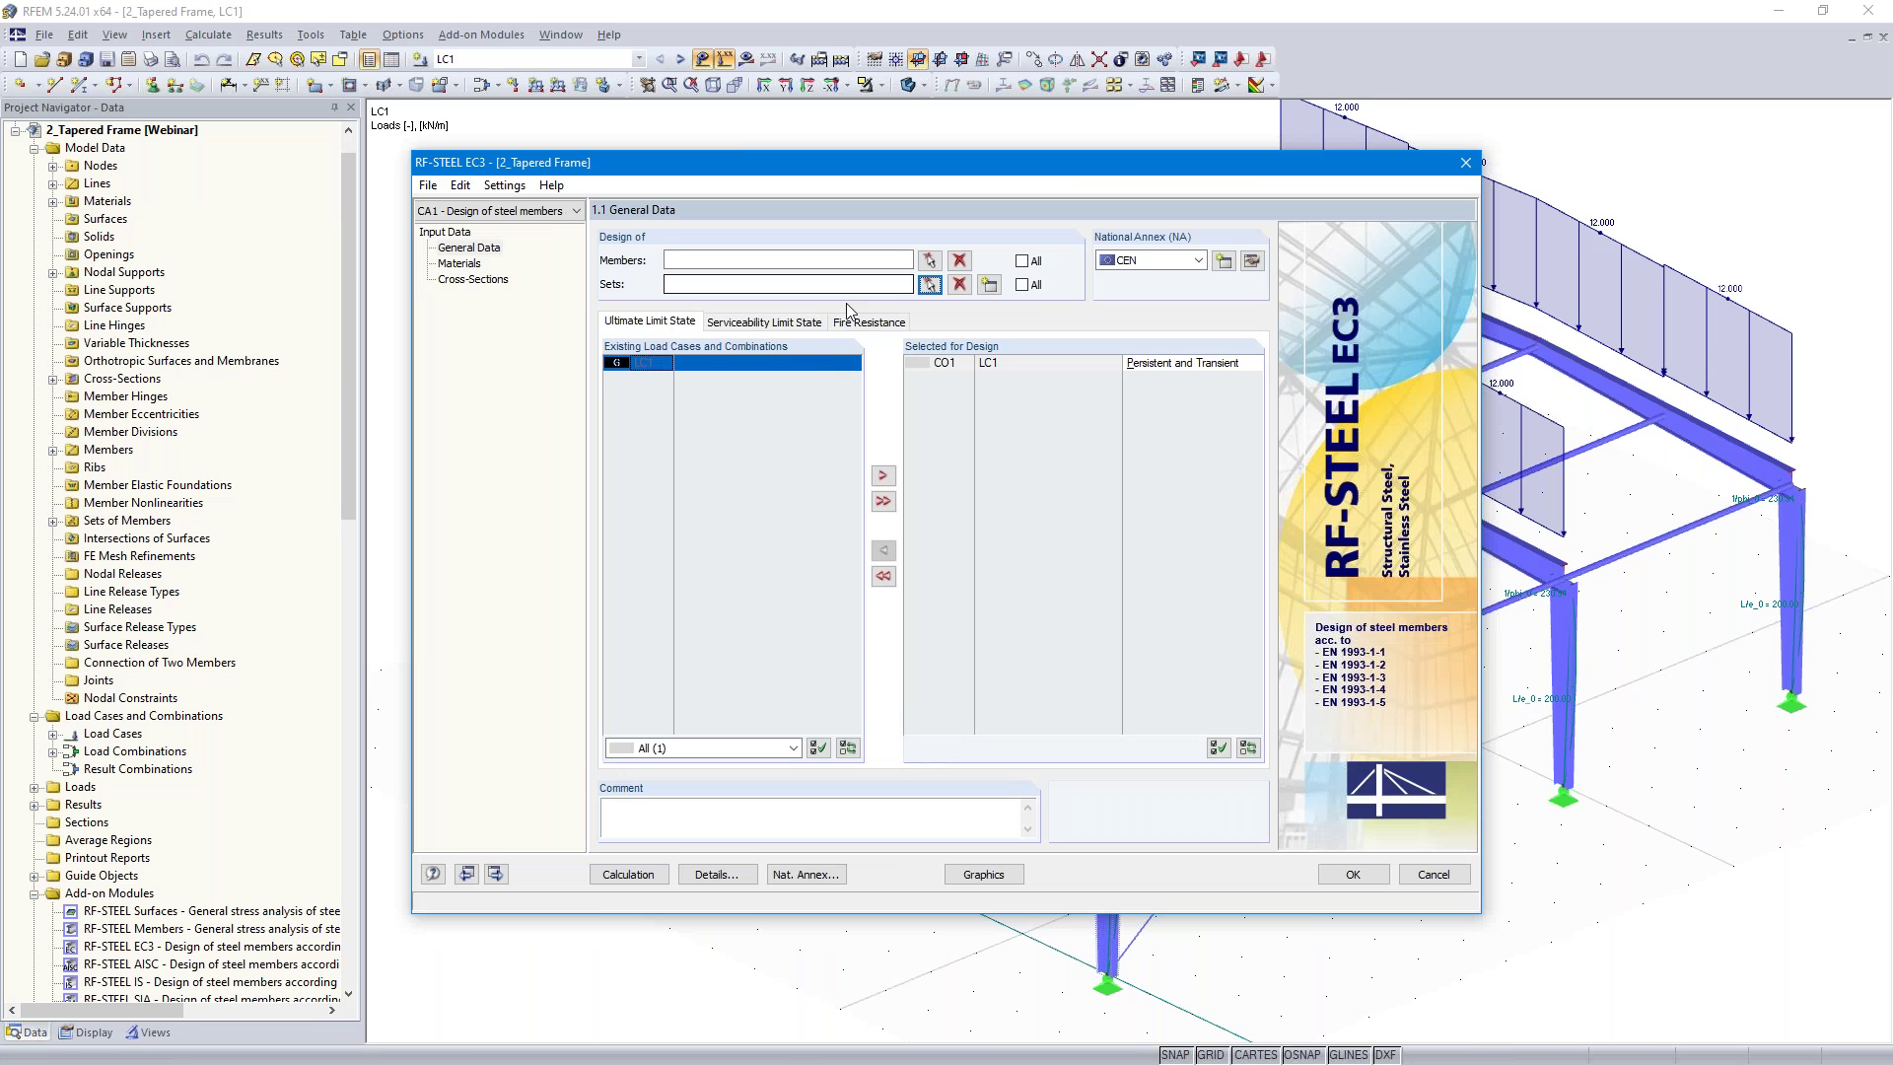
Assign set of members 4, Frame (members 1-6), to the design case by picking it in the model
left_click(930, 285)
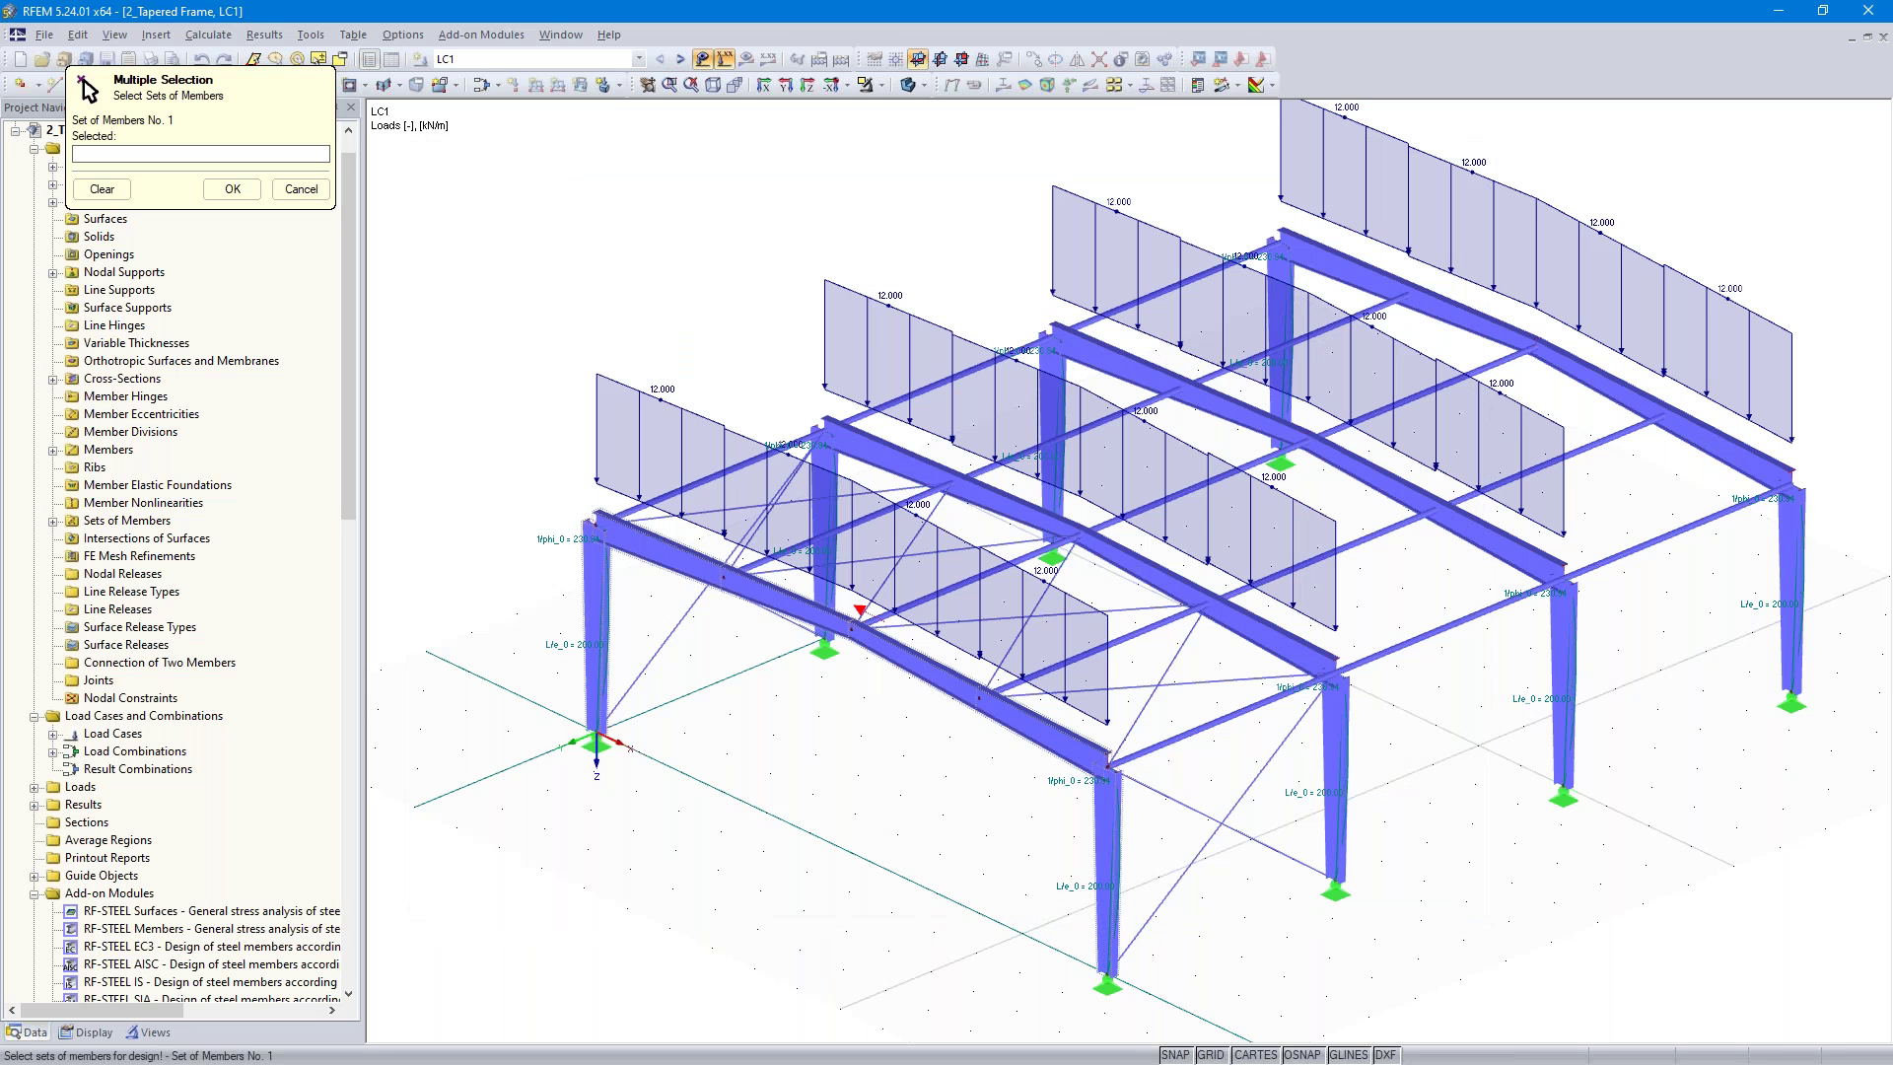
left_click(872, 645)
left_click(877, 485)
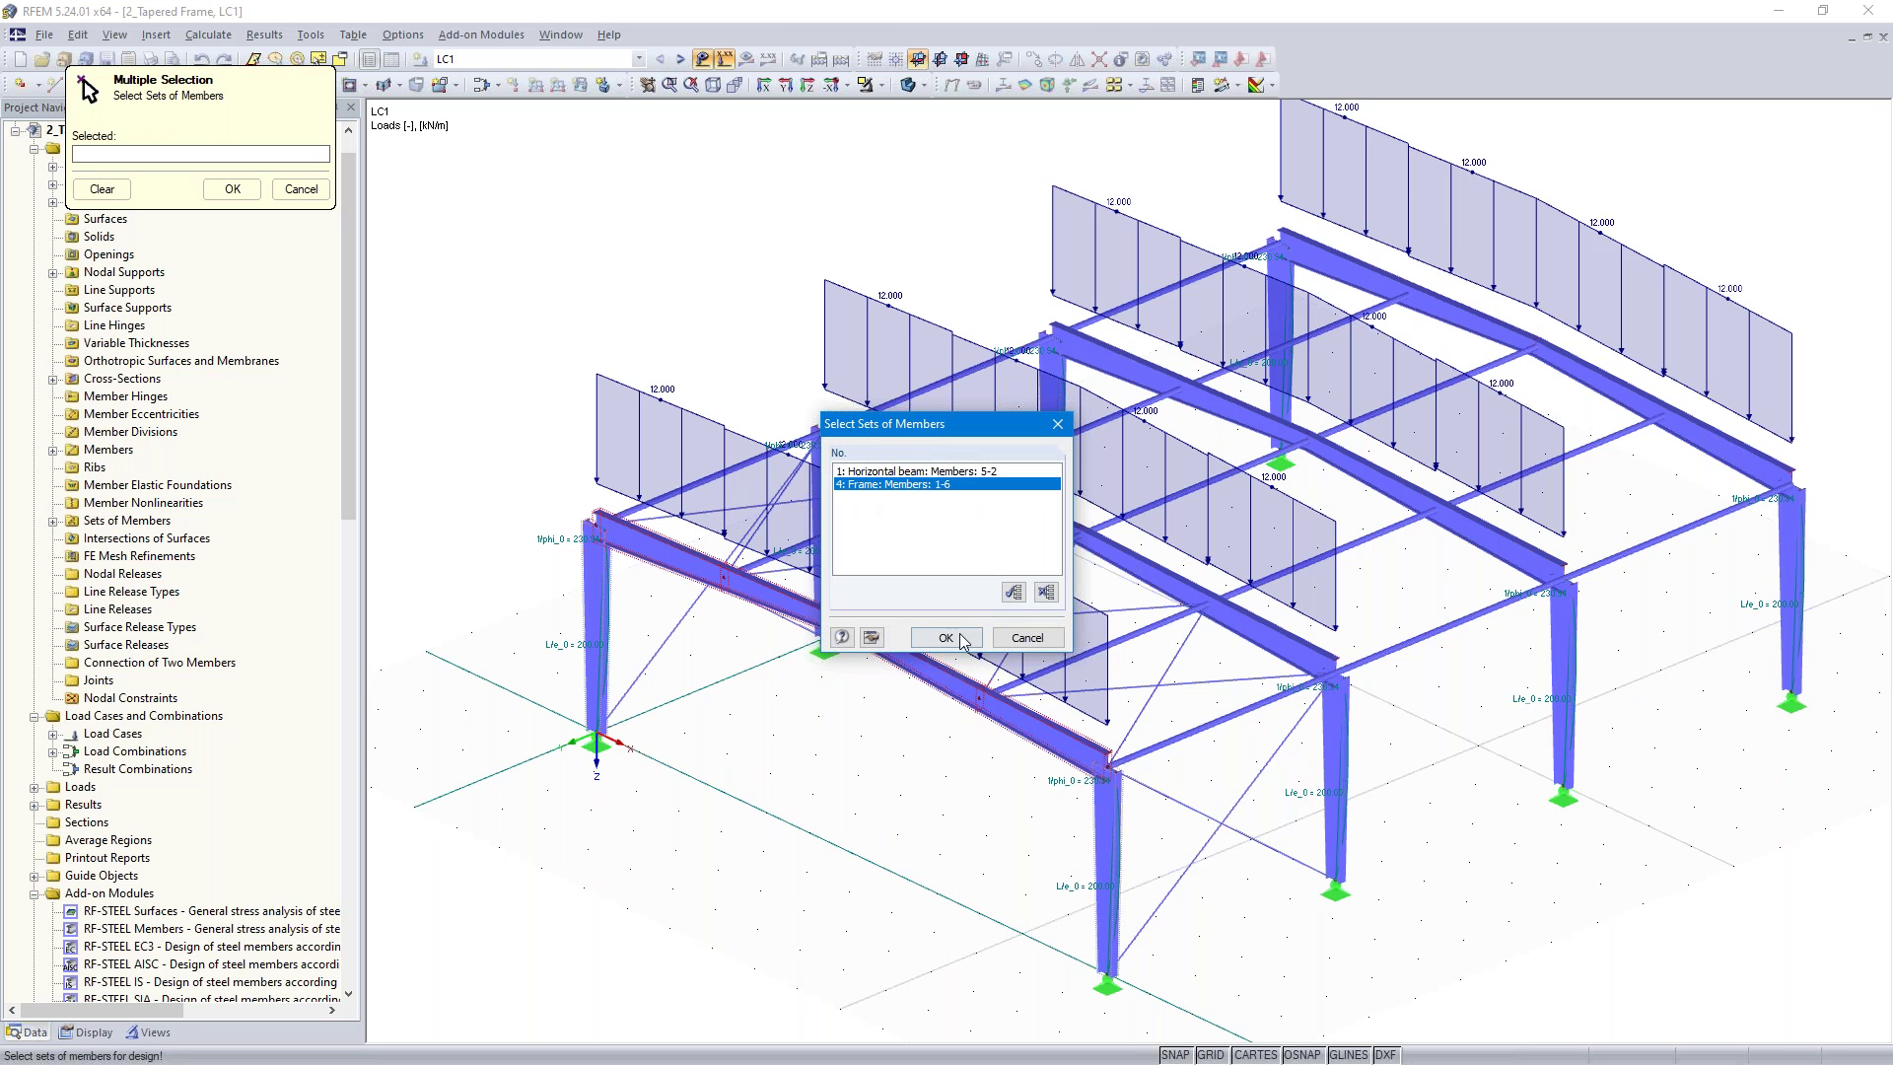
left_click(945, 636)
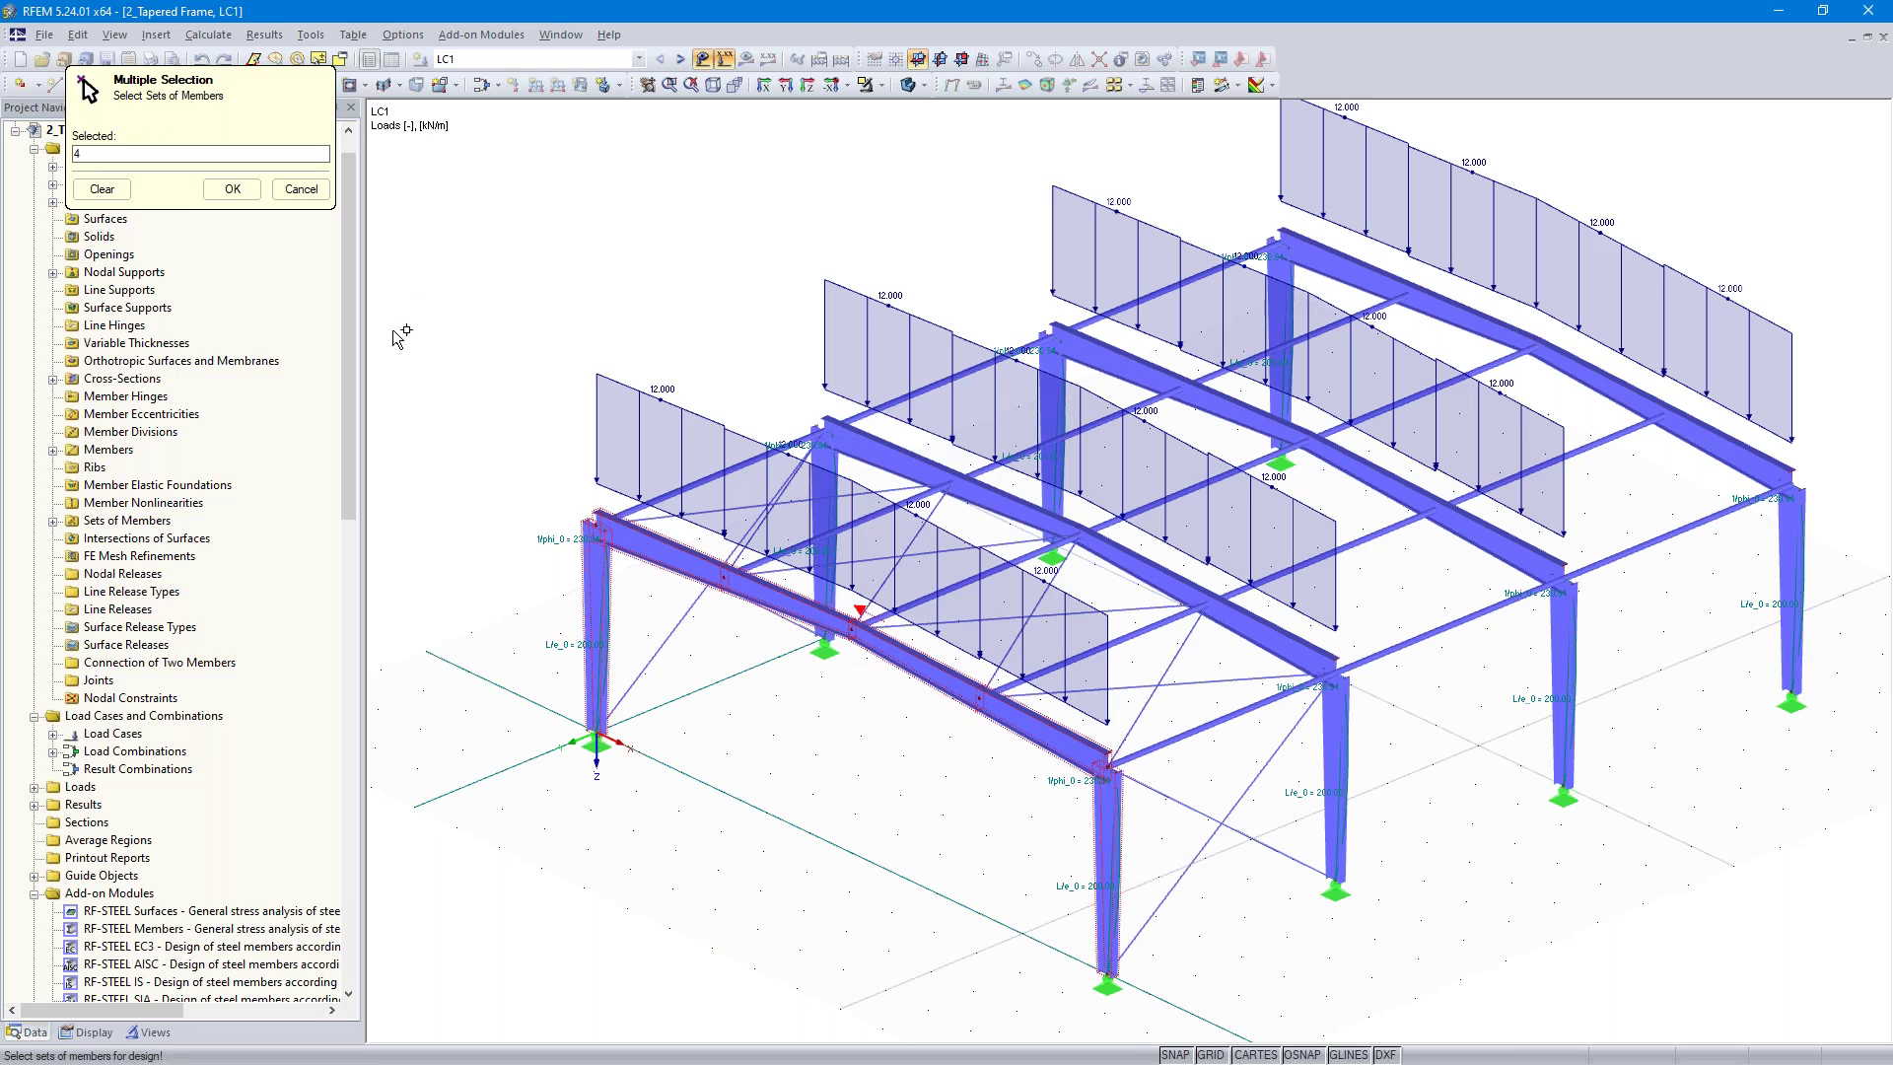
left_click(233, 188)
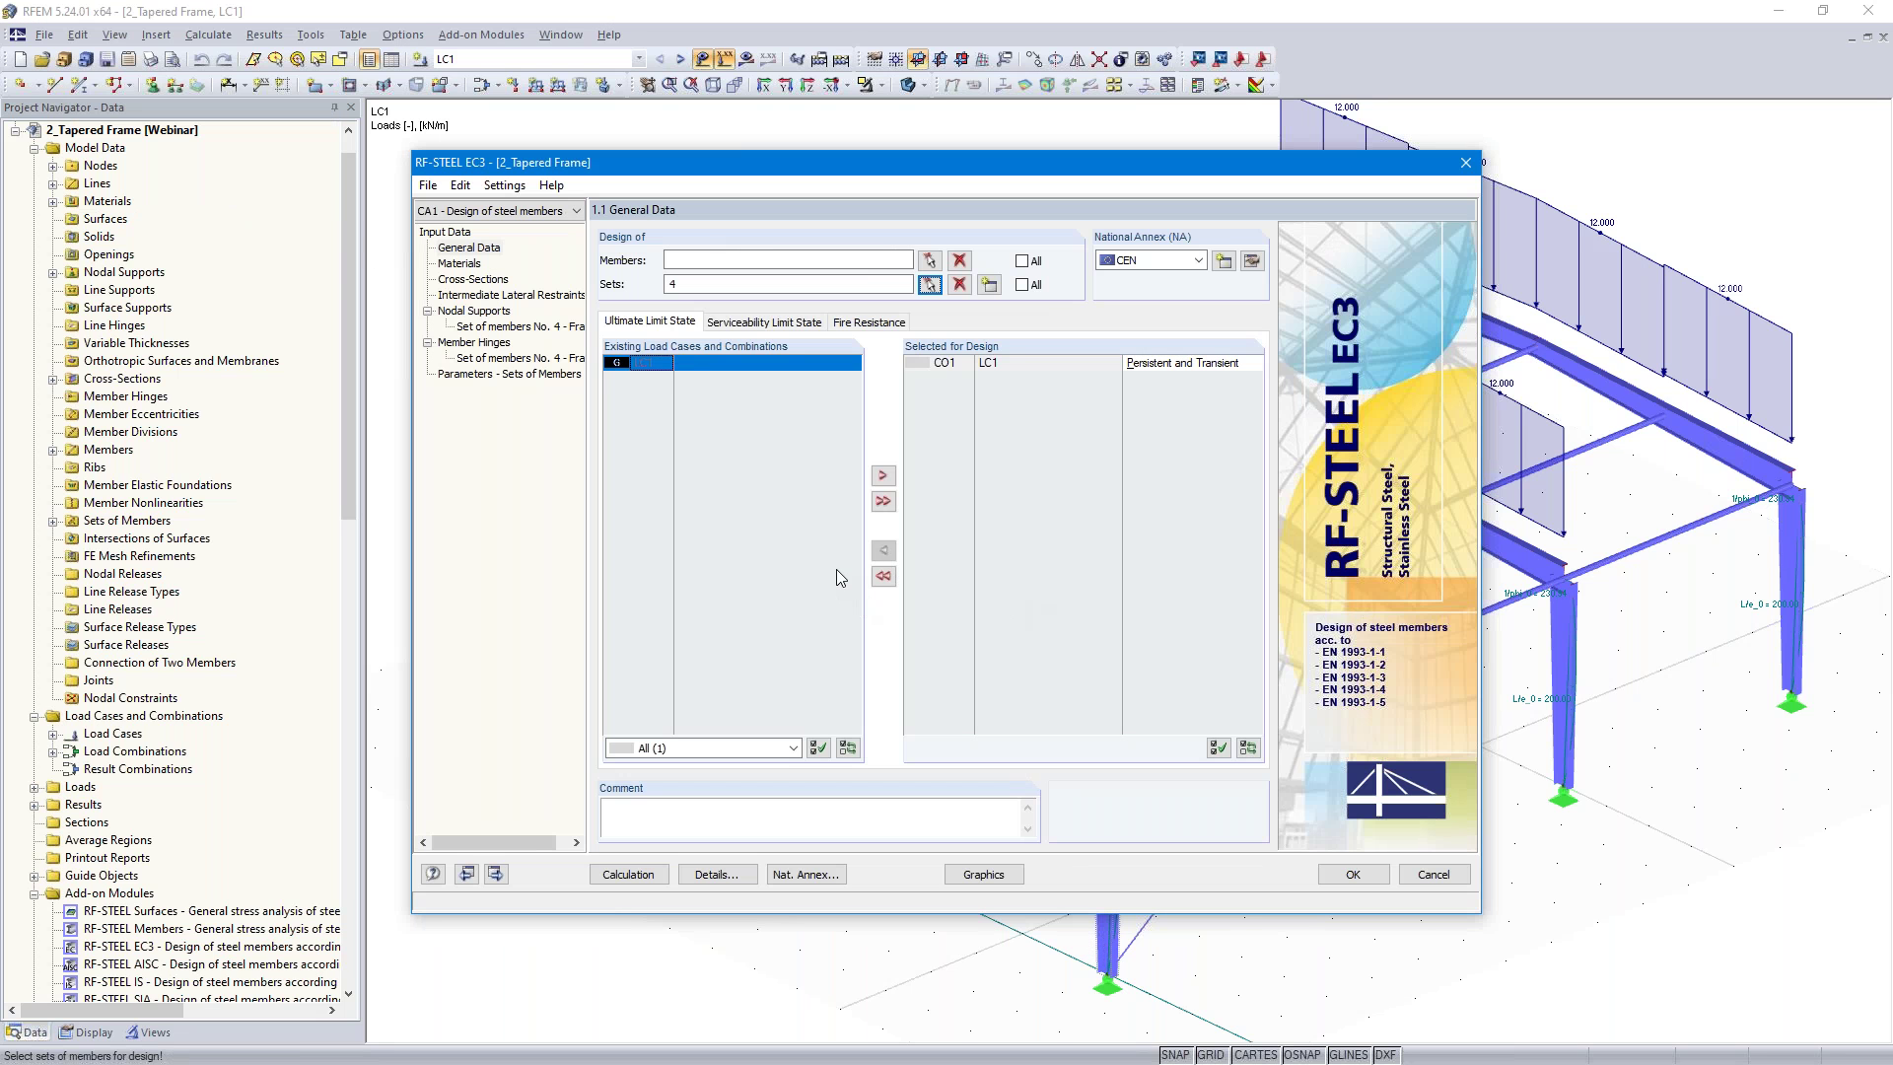
Check the stability details and accept them with the 6.3.4 General Method for sets of members
left_click(717, 874)
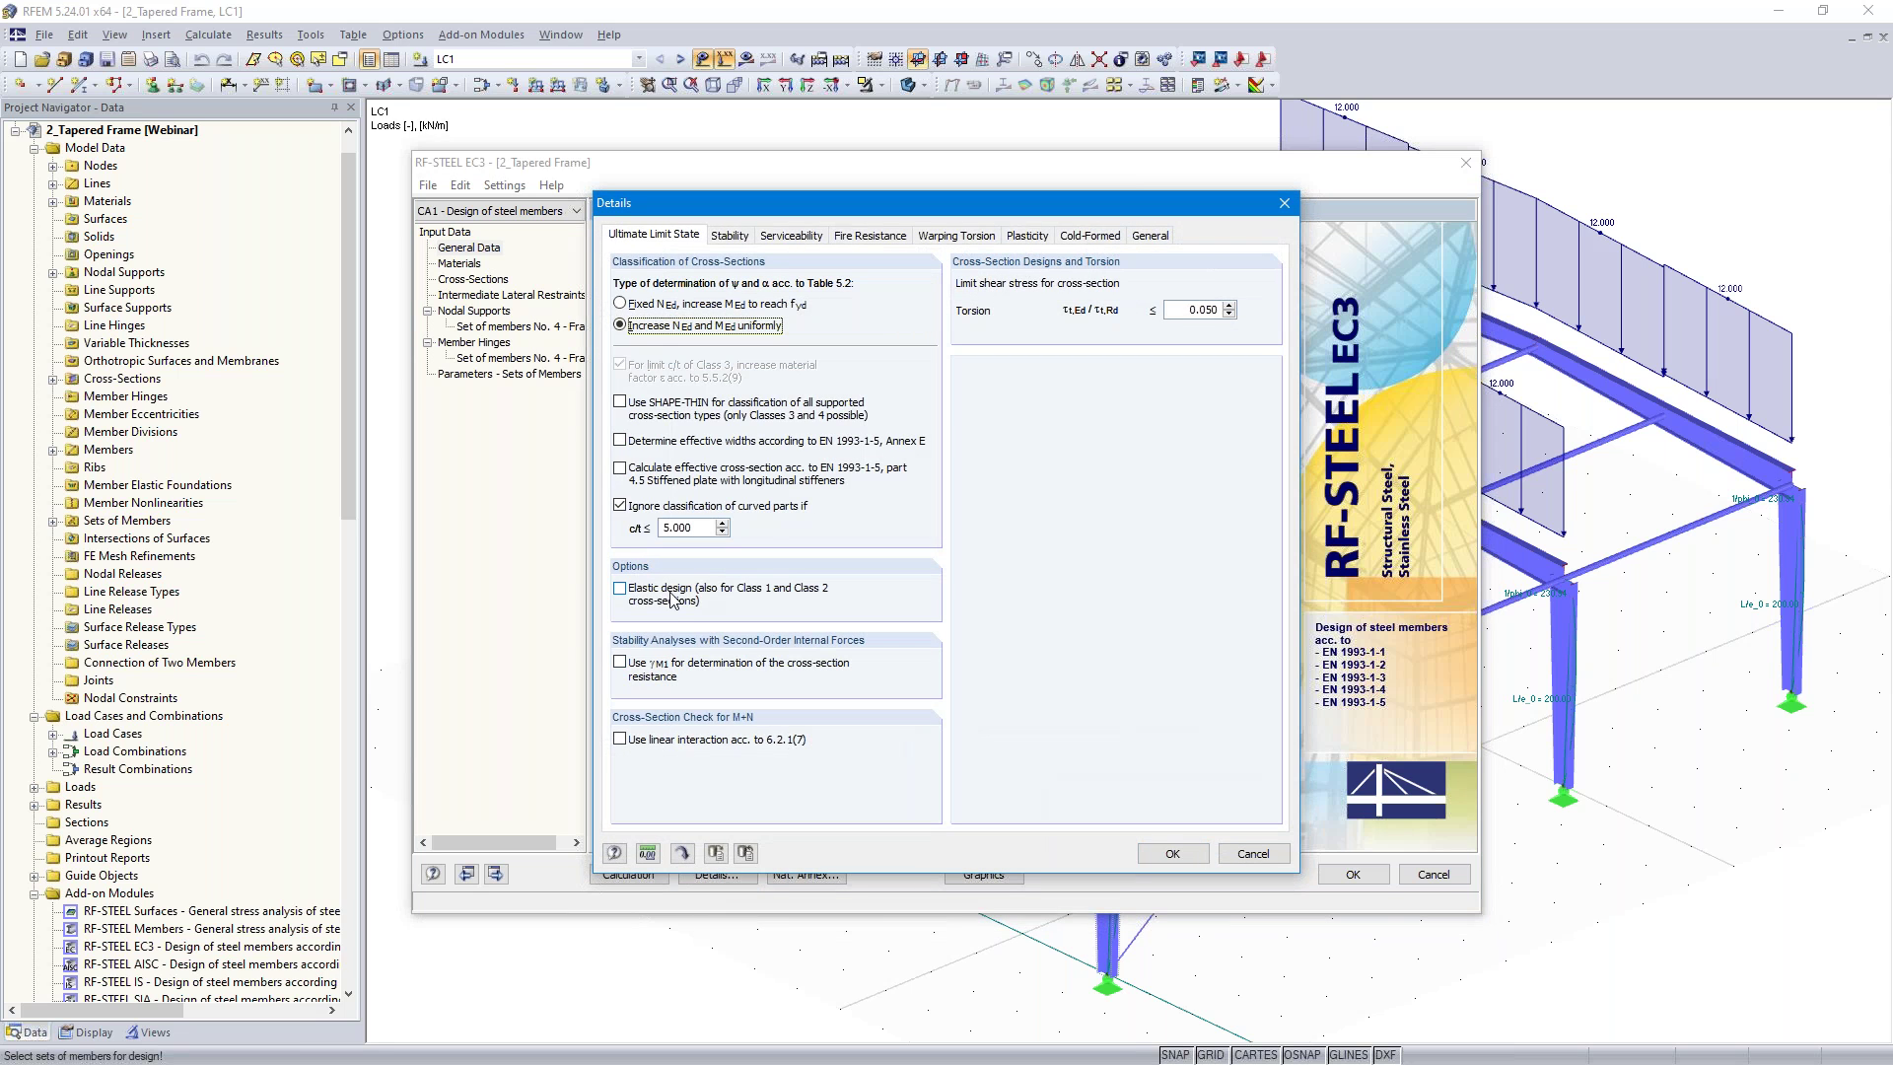
left_click(732, 235)
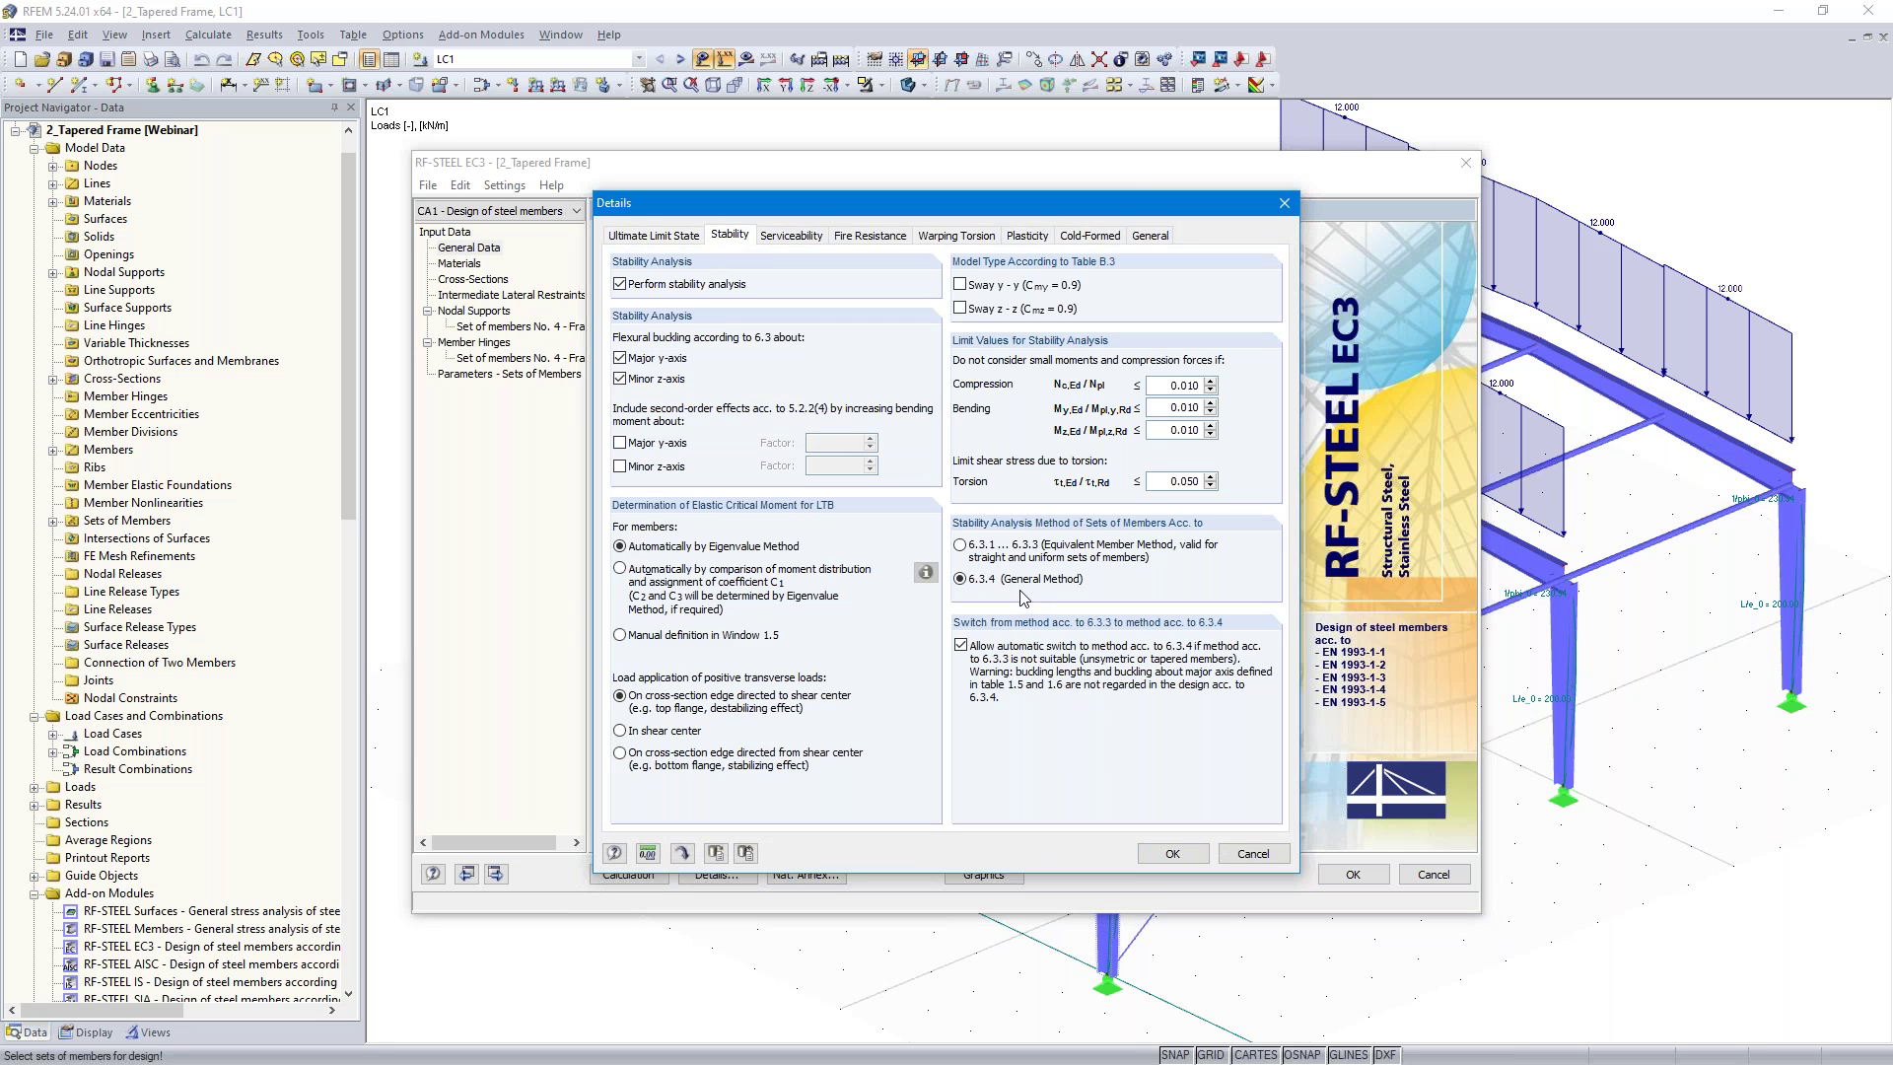
left_click(1171, 853)
Rename design case 1 as "General method acc. 6.3.4"
left_click(427, 185)
left_click(486, 240)
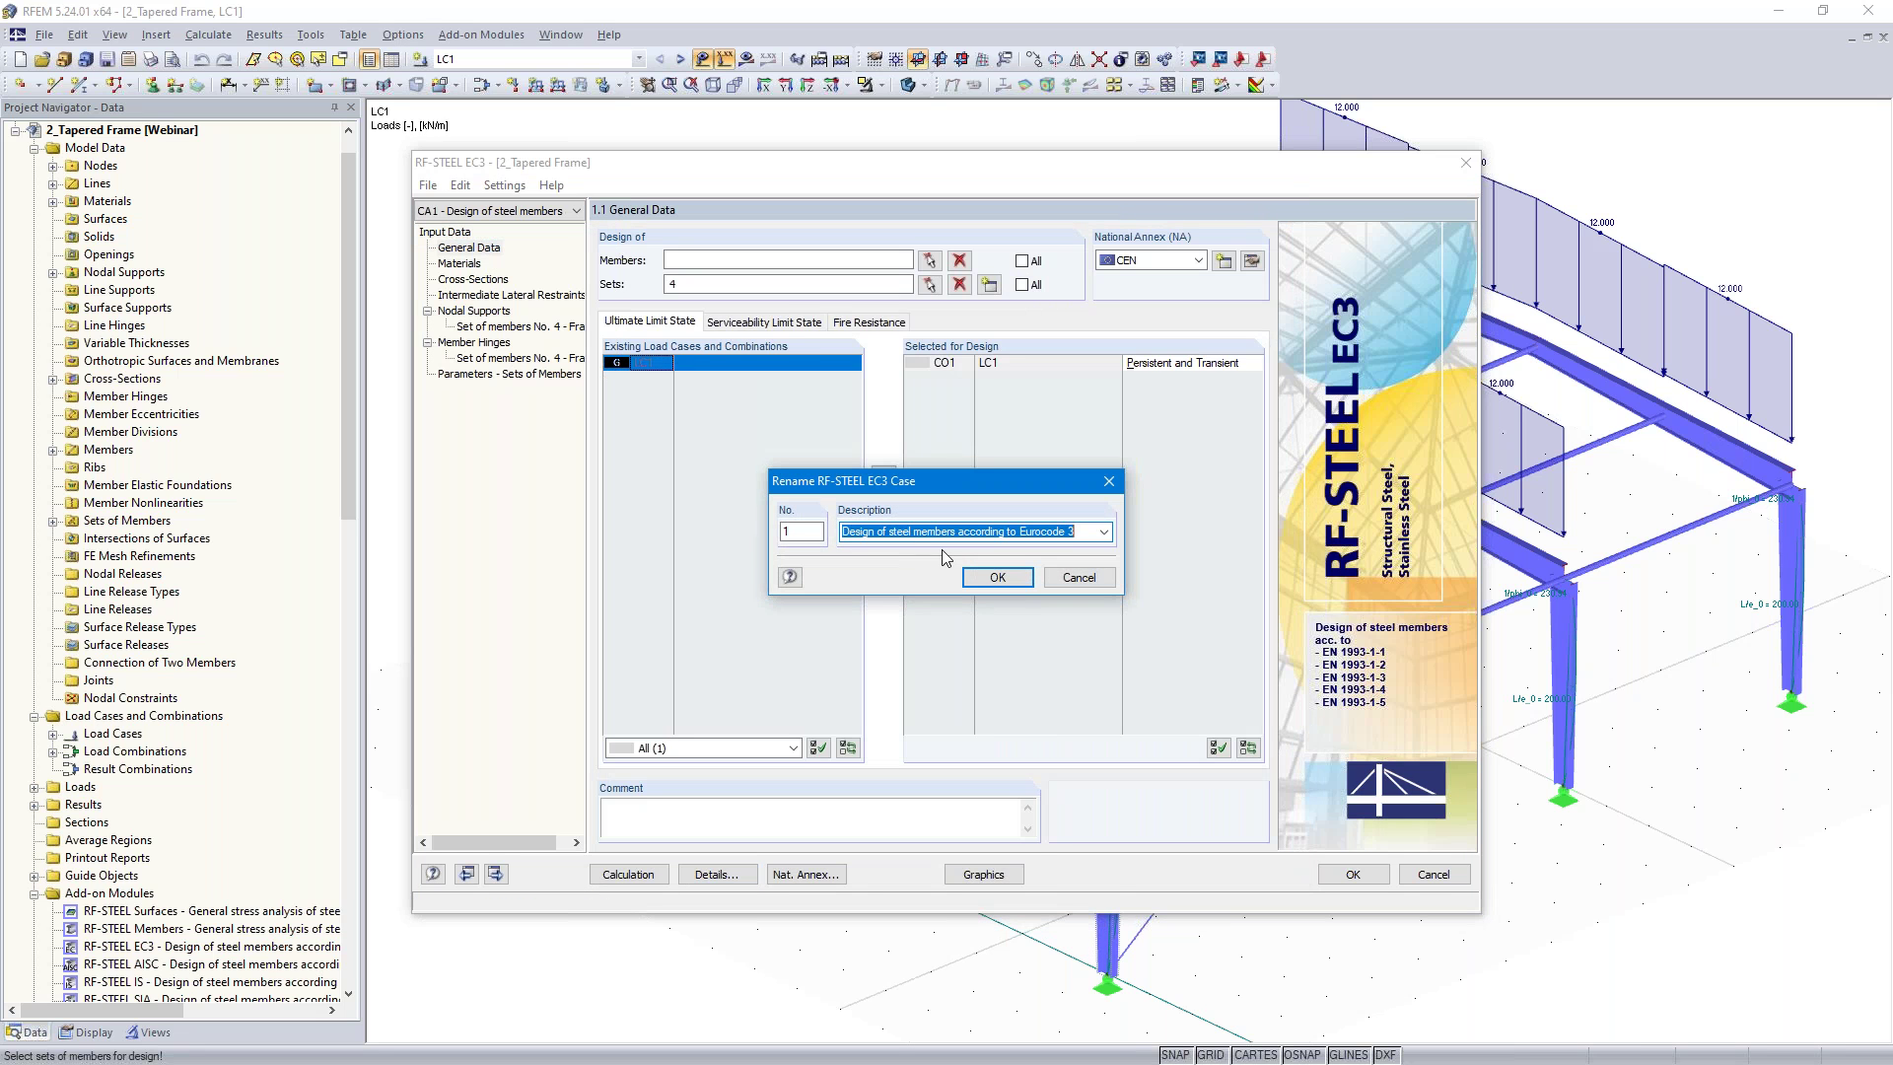
type("General method acc. 6.3.4")
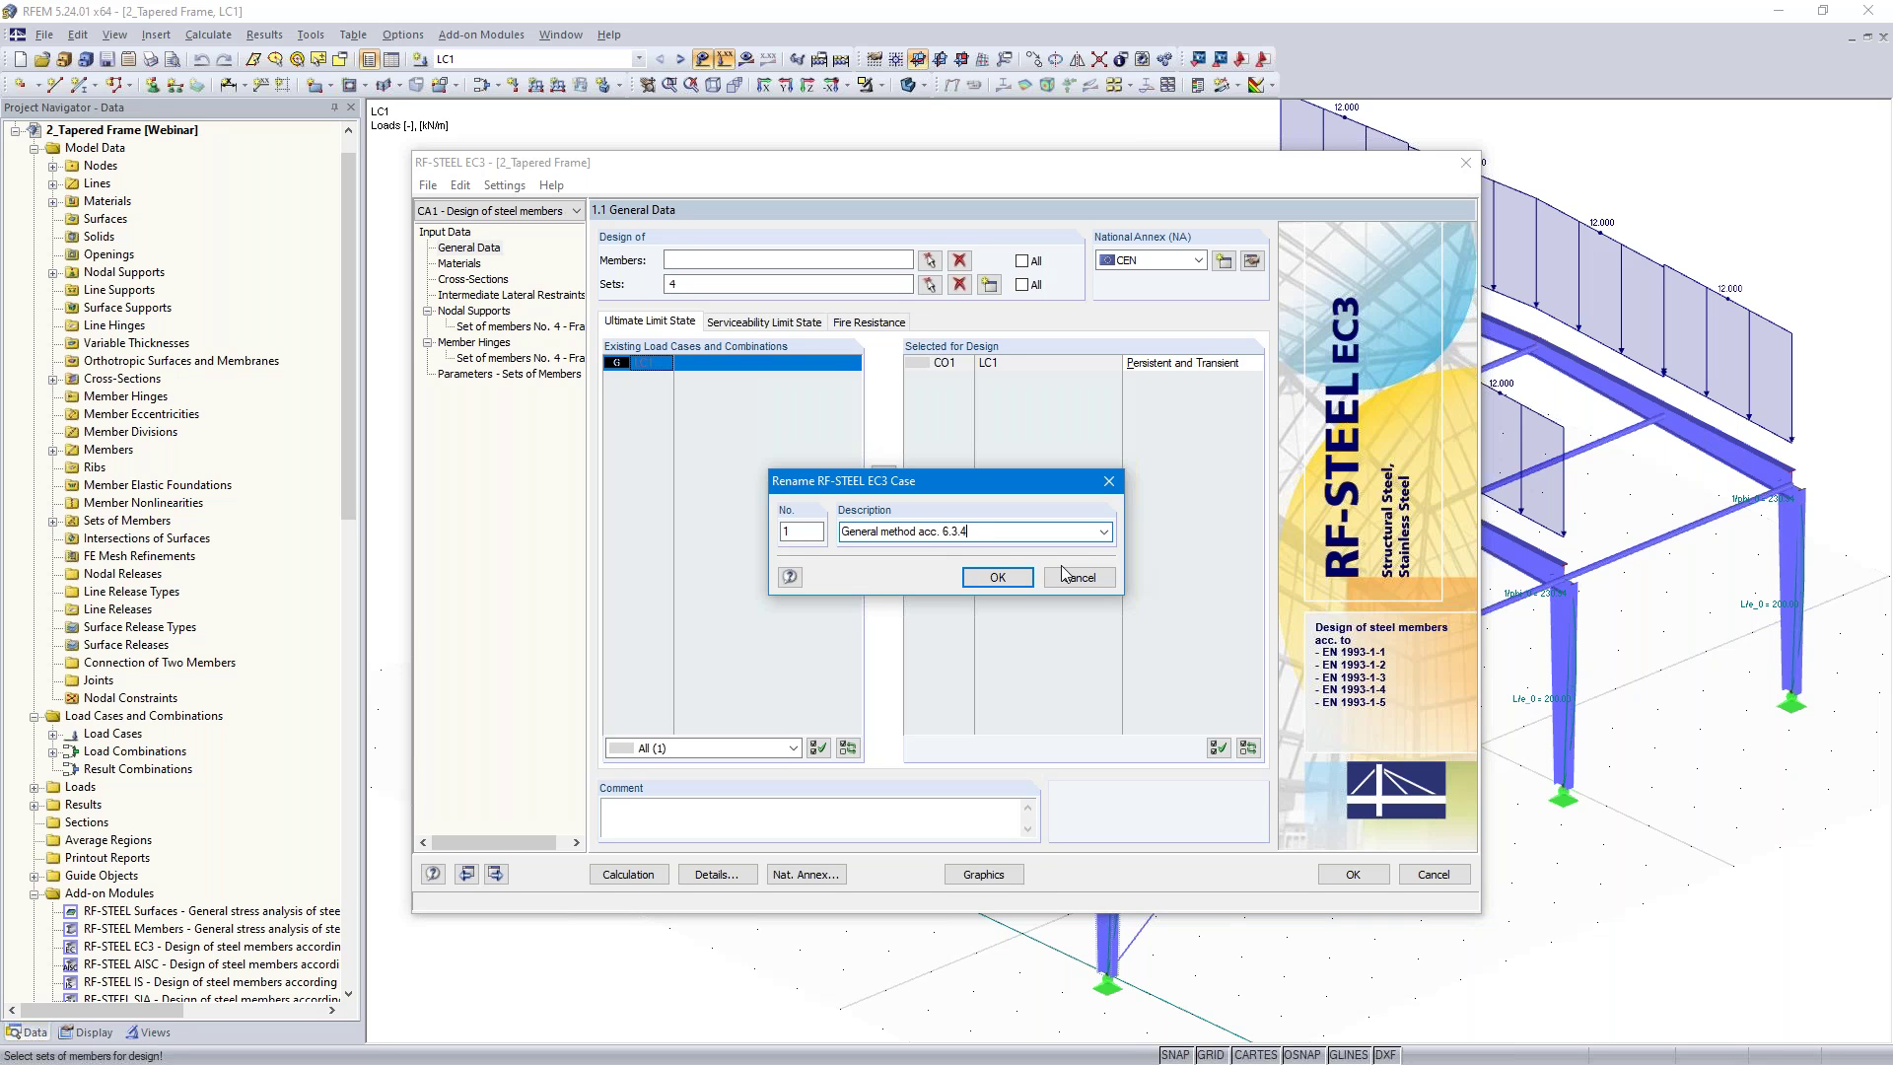
left_click(996, 575)
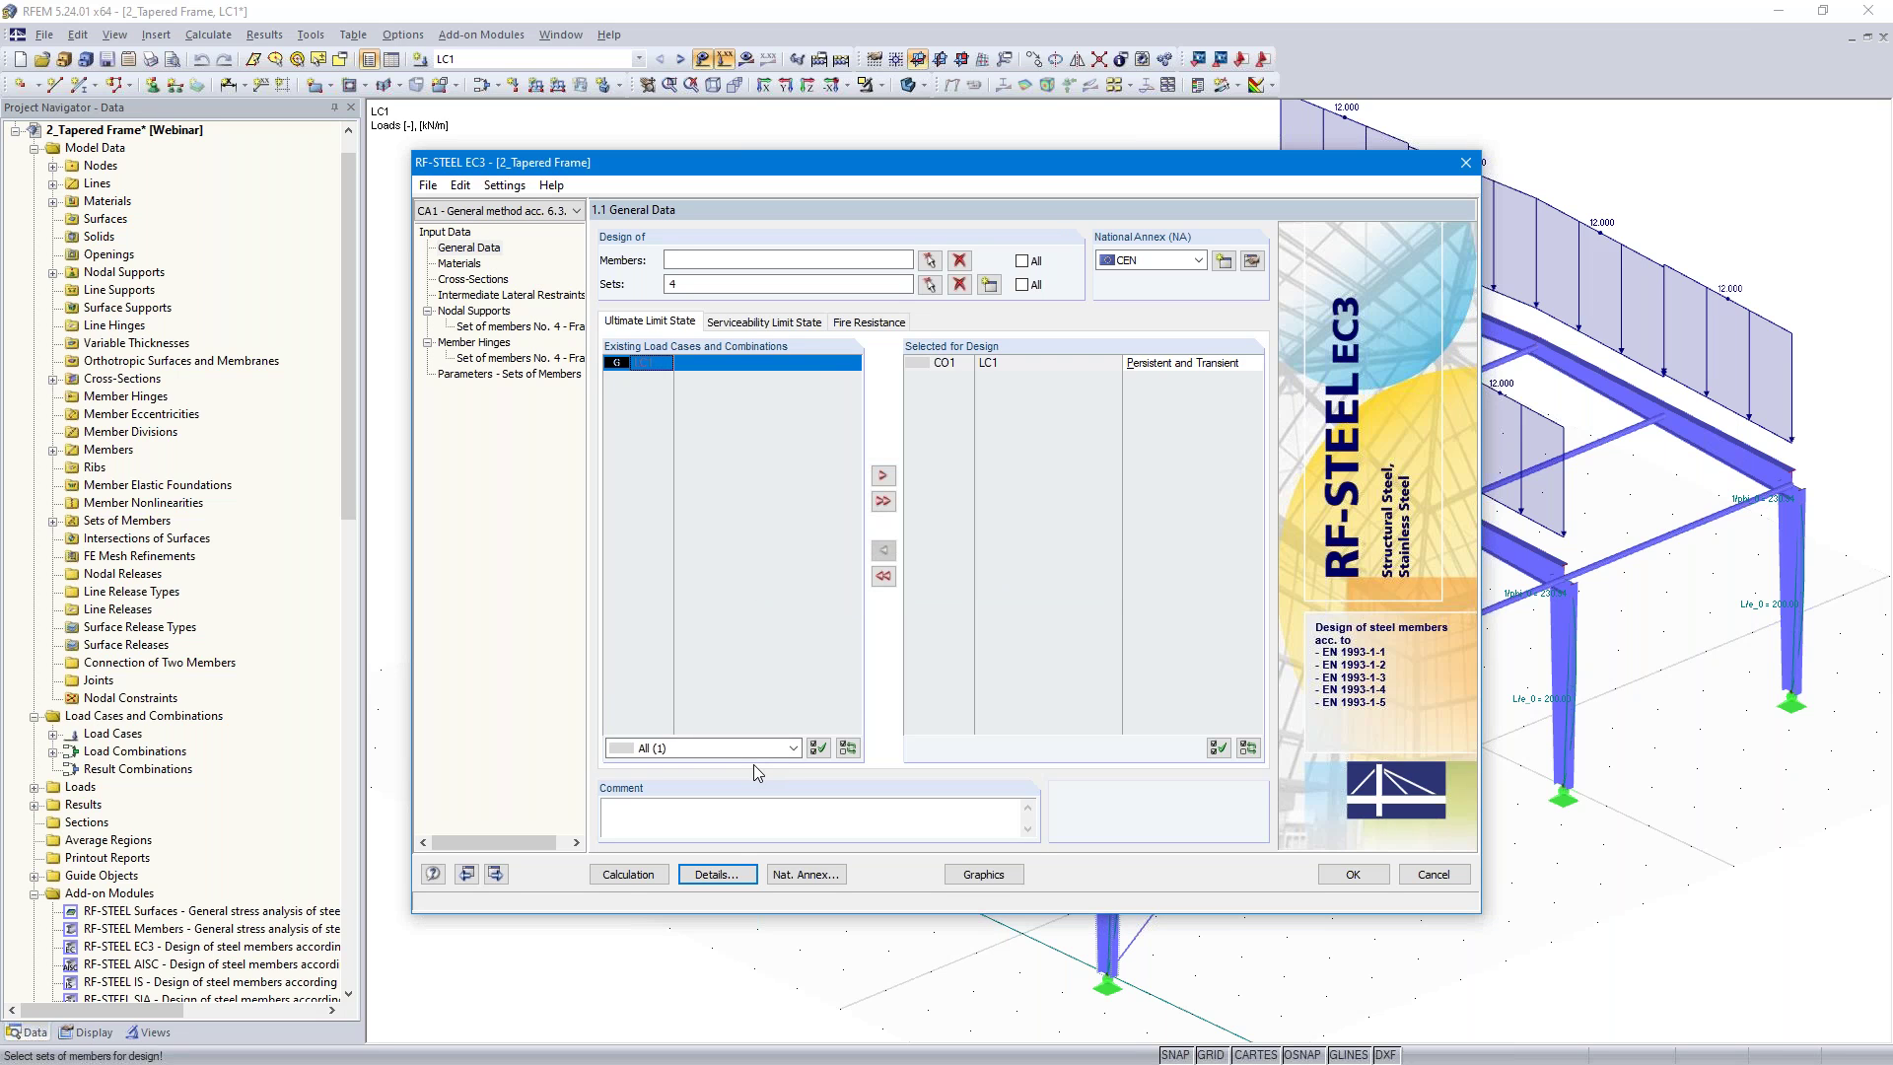
Review the case's material, the welded sections IS 300/150/10/15/4 and IS 500/150/10/15/4, and the intermediate lateral restraints
left_click(496, 874)
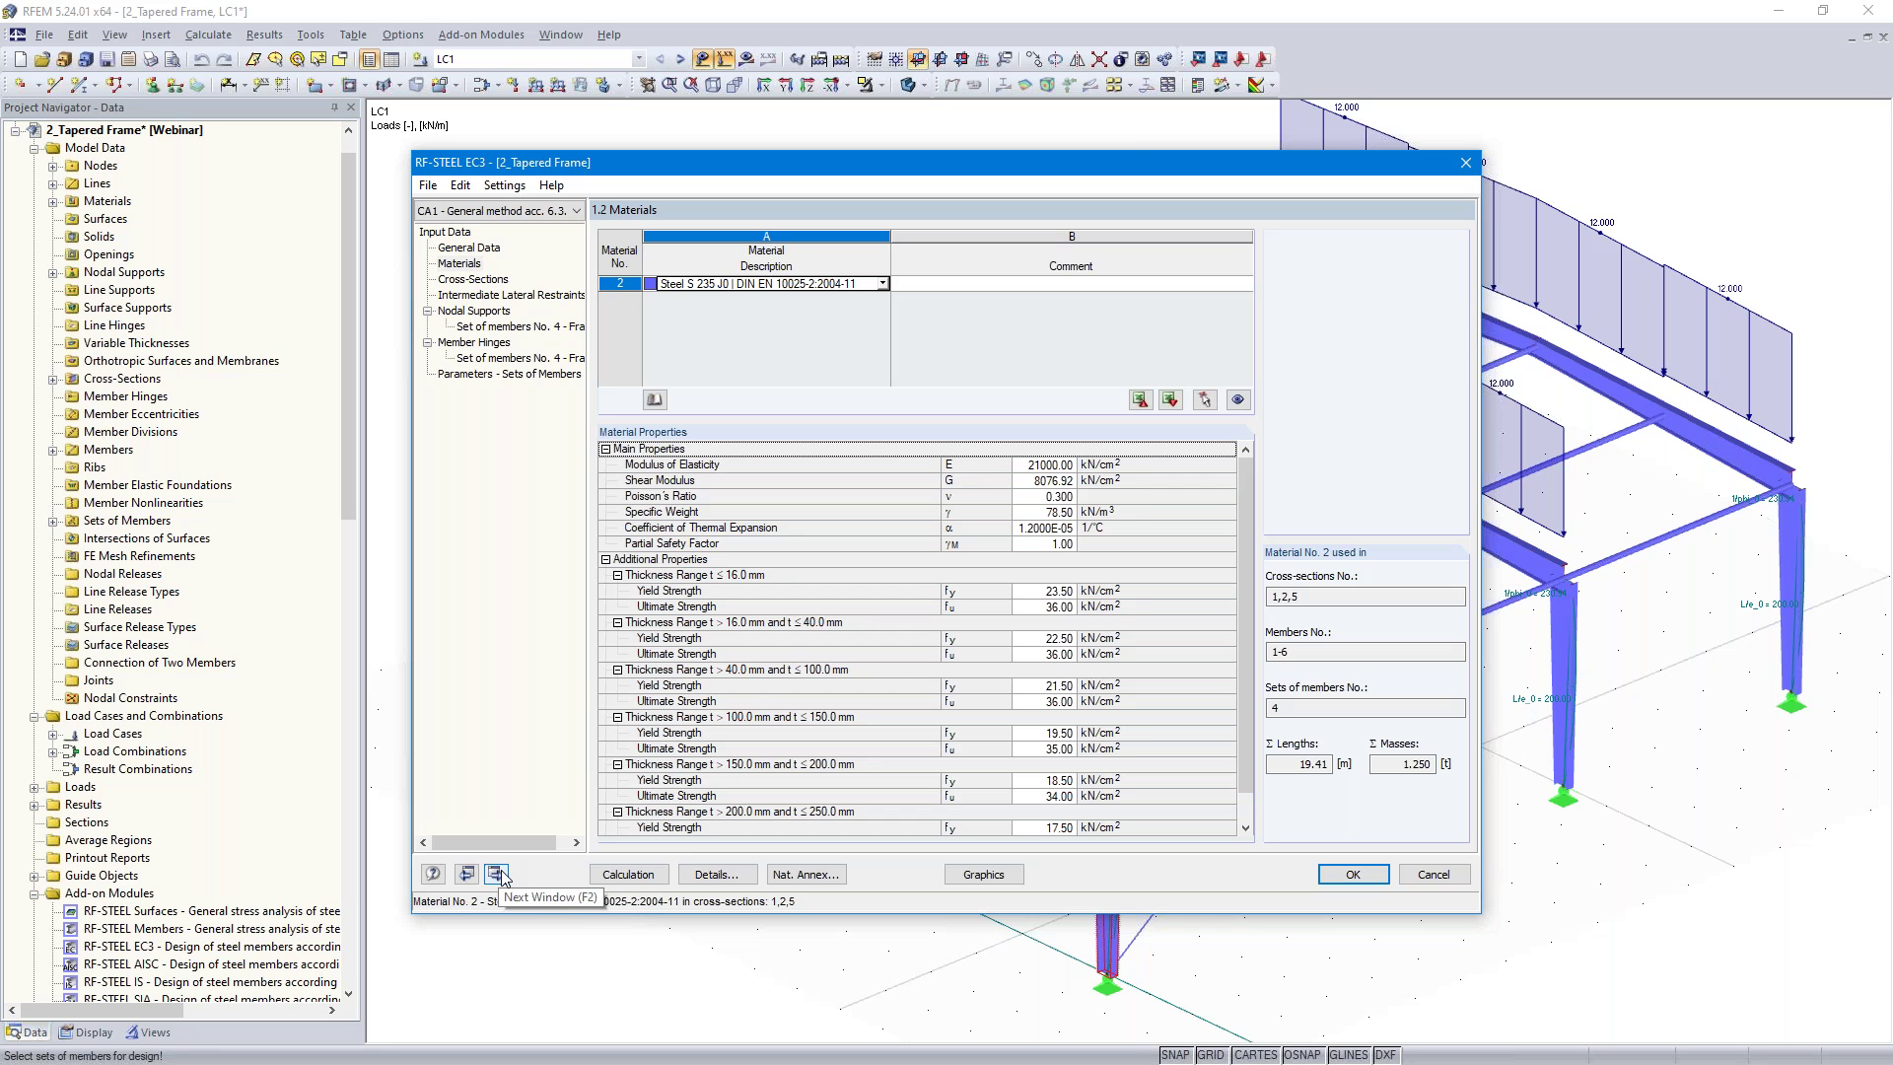
left_click(497, 875)
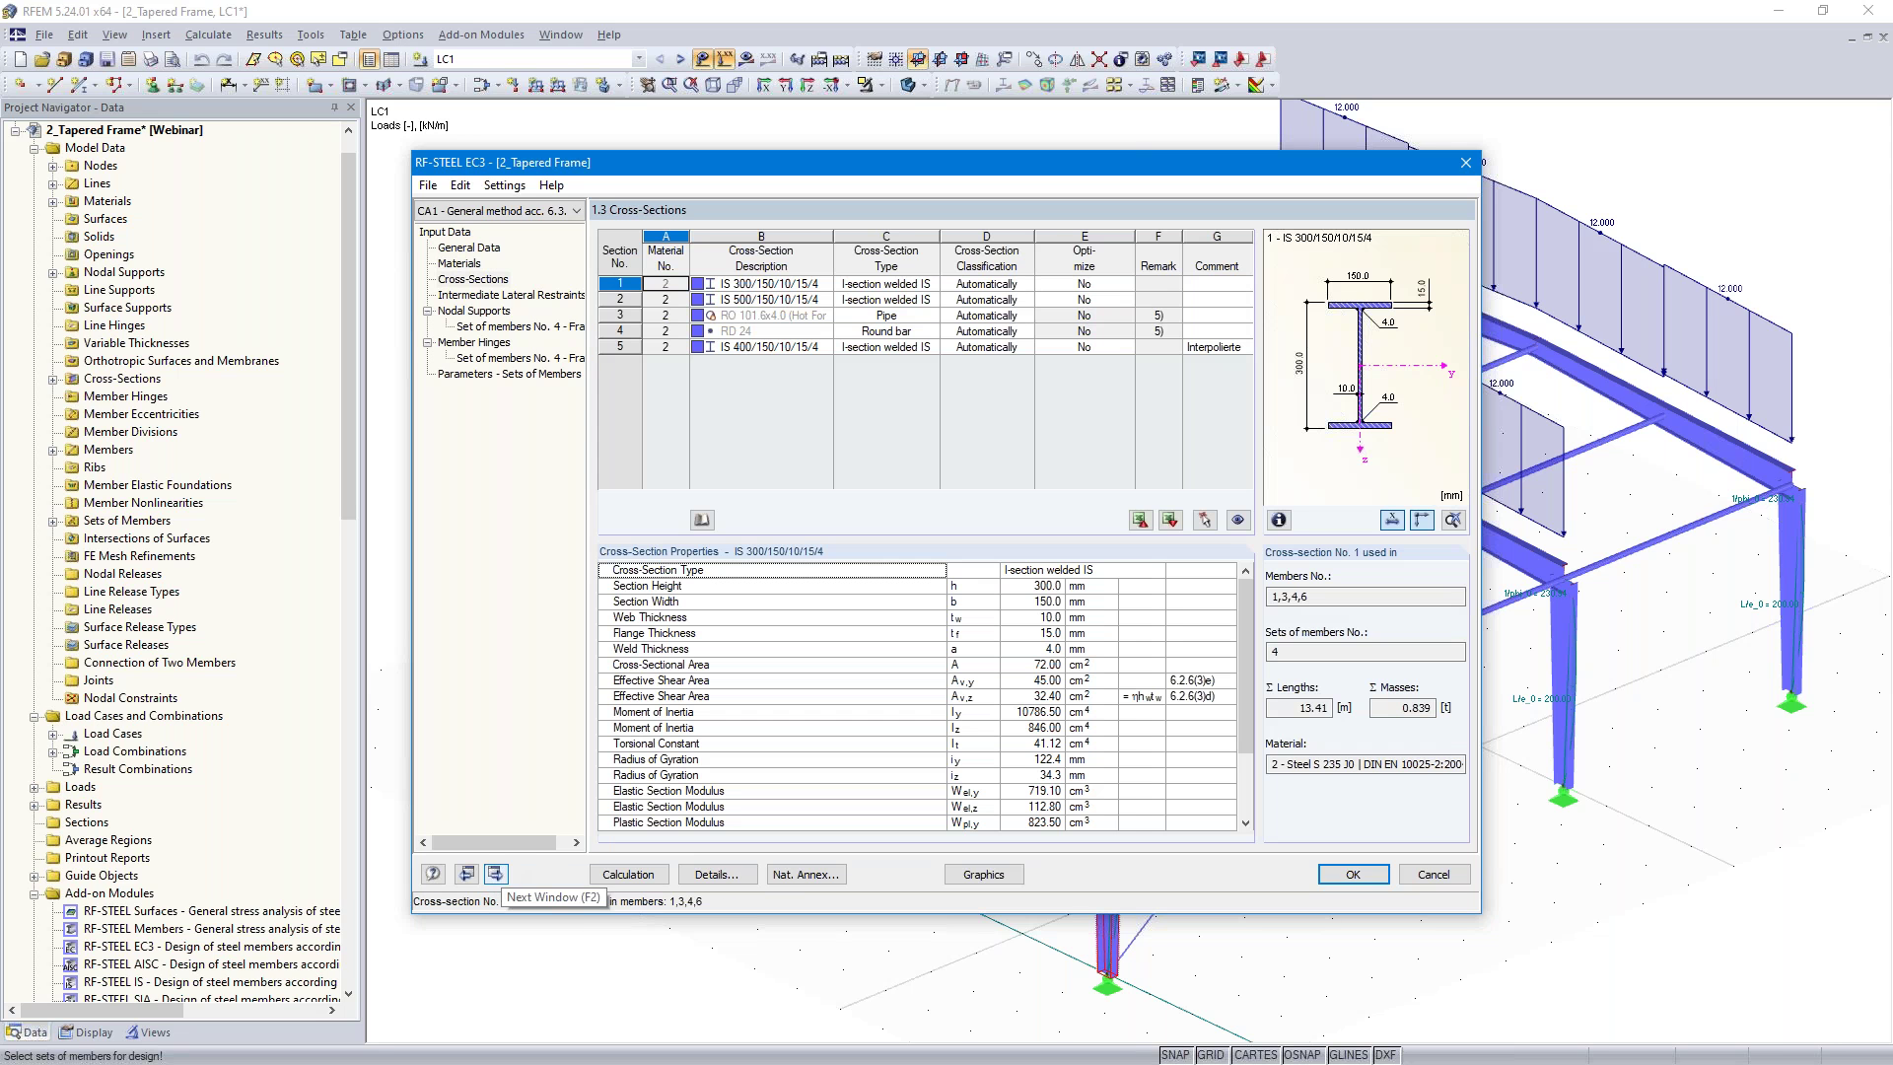
left_click(748, 284)
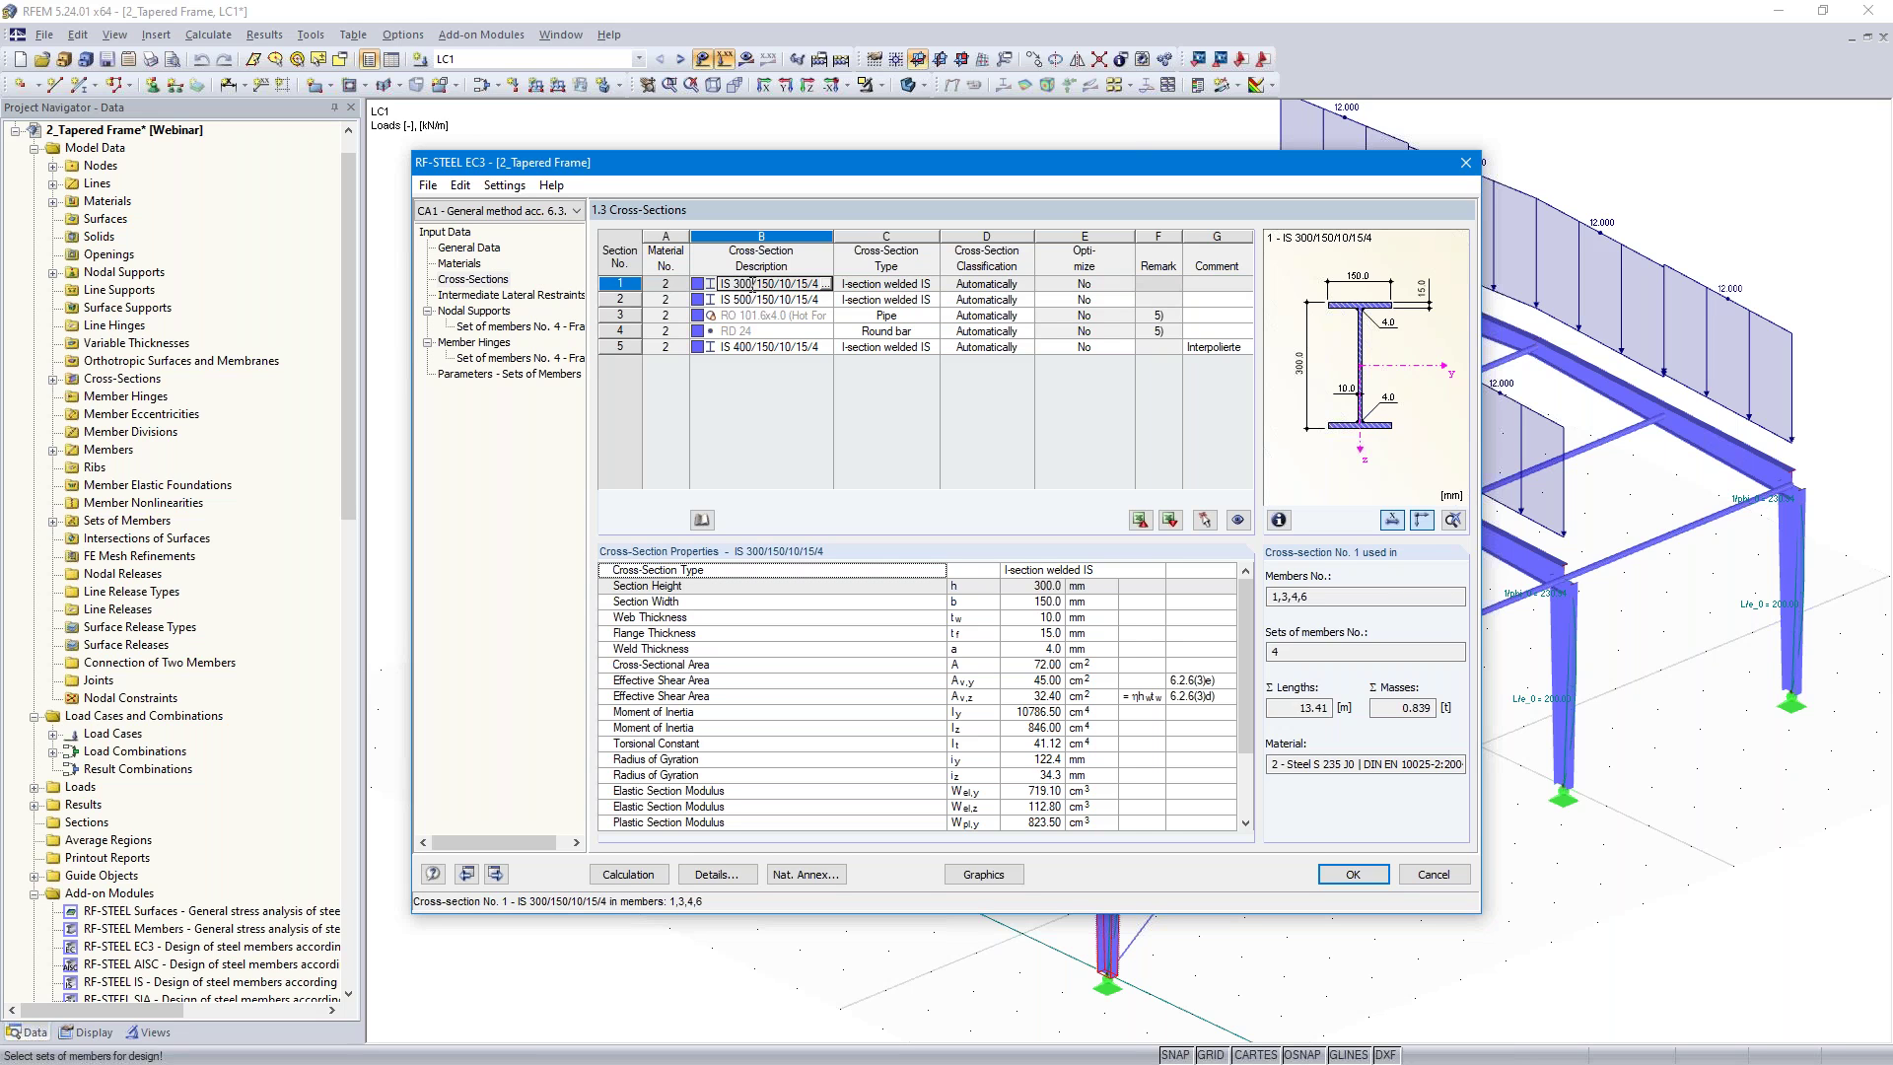
left_click(765, 301)
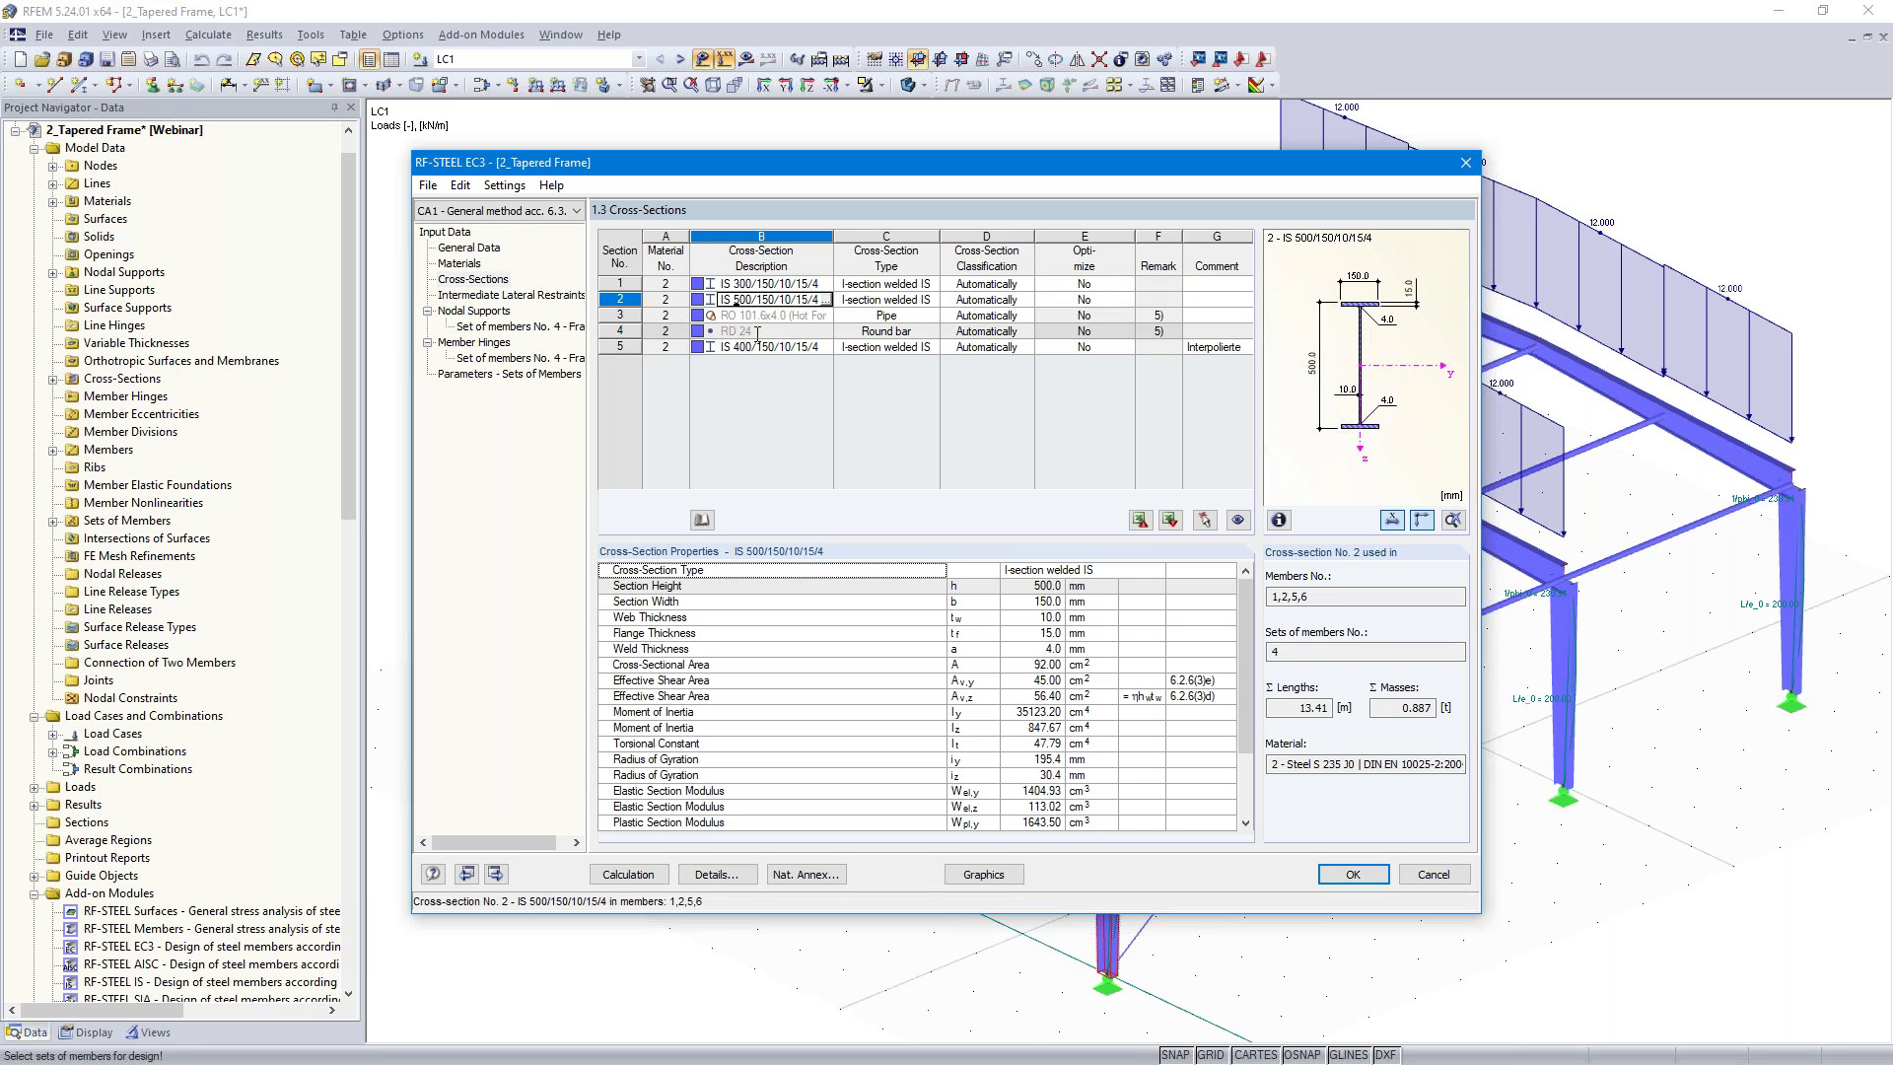
left_click(496, 874)
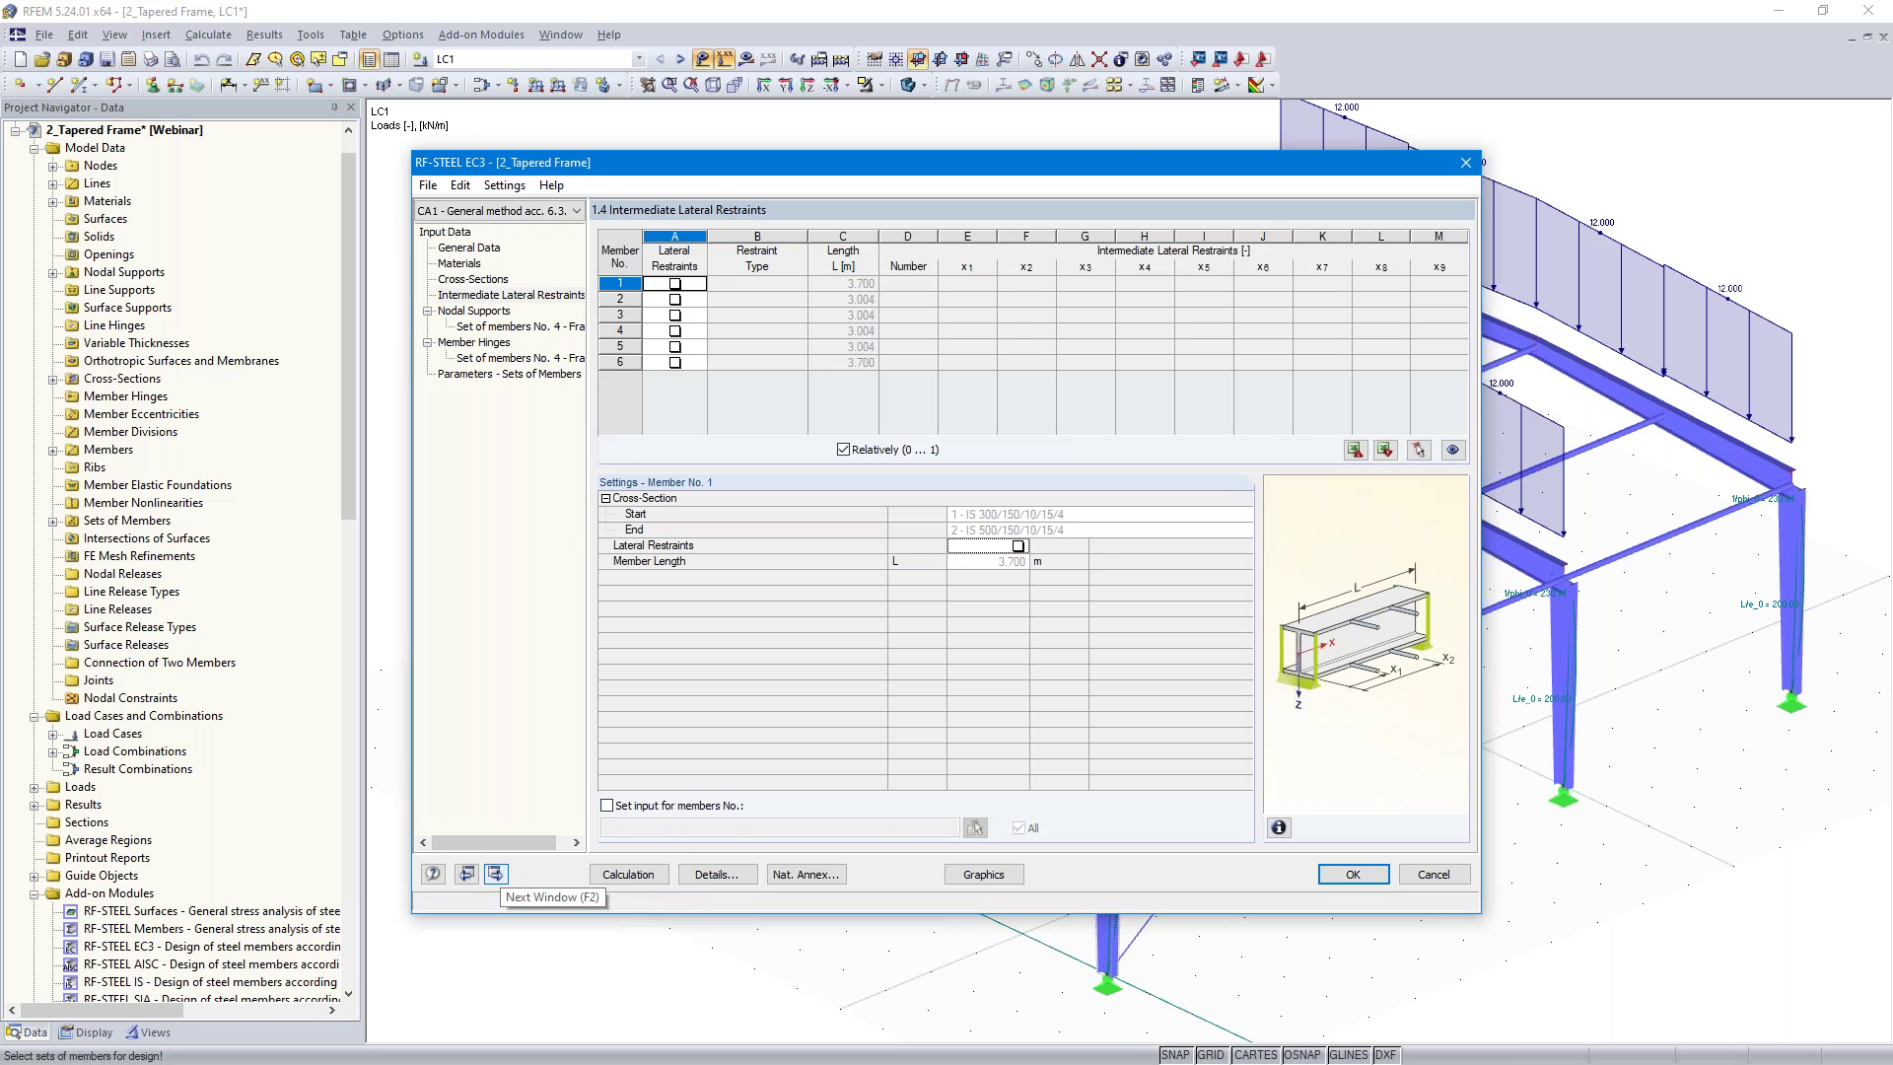
Isolate the frame in the nodal supports preview, then restrain support nodes 6 and 1 about Z' and release them about X'
left_click(496, 873)
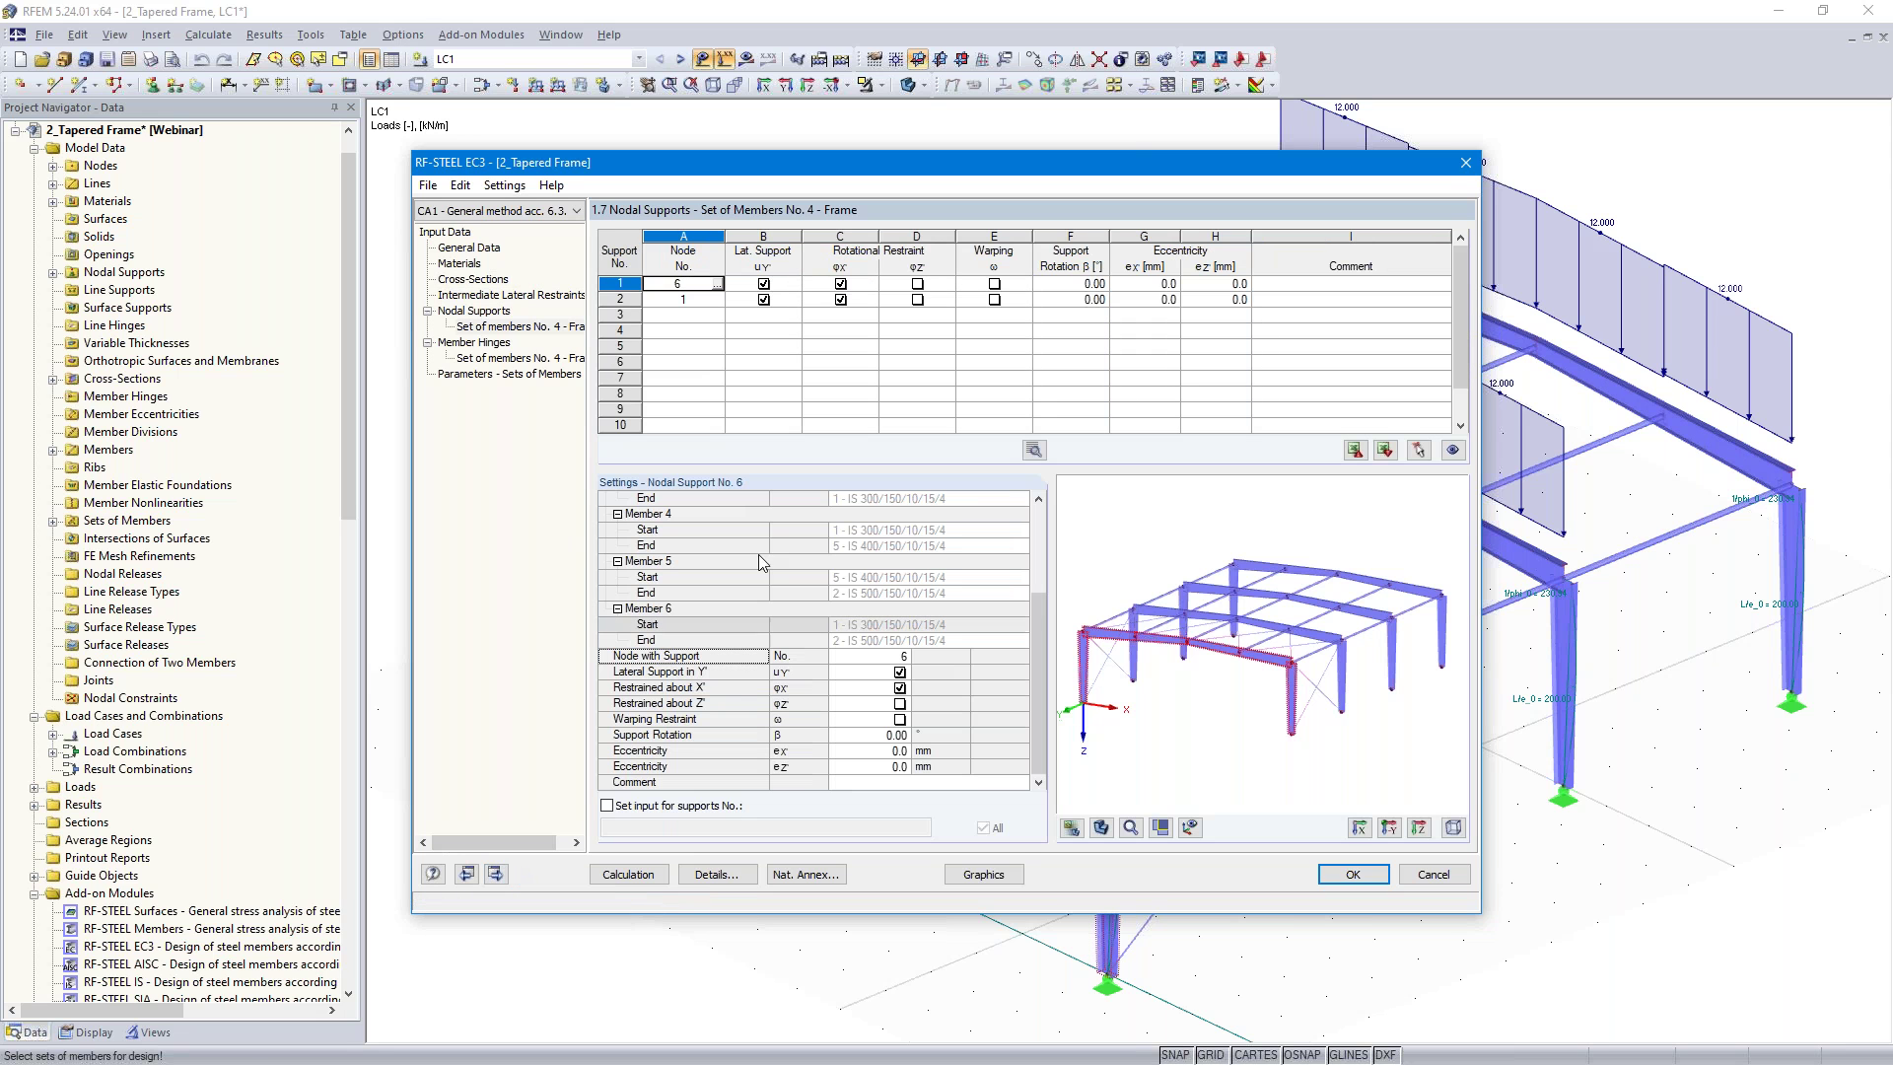
left_click(800, 286)
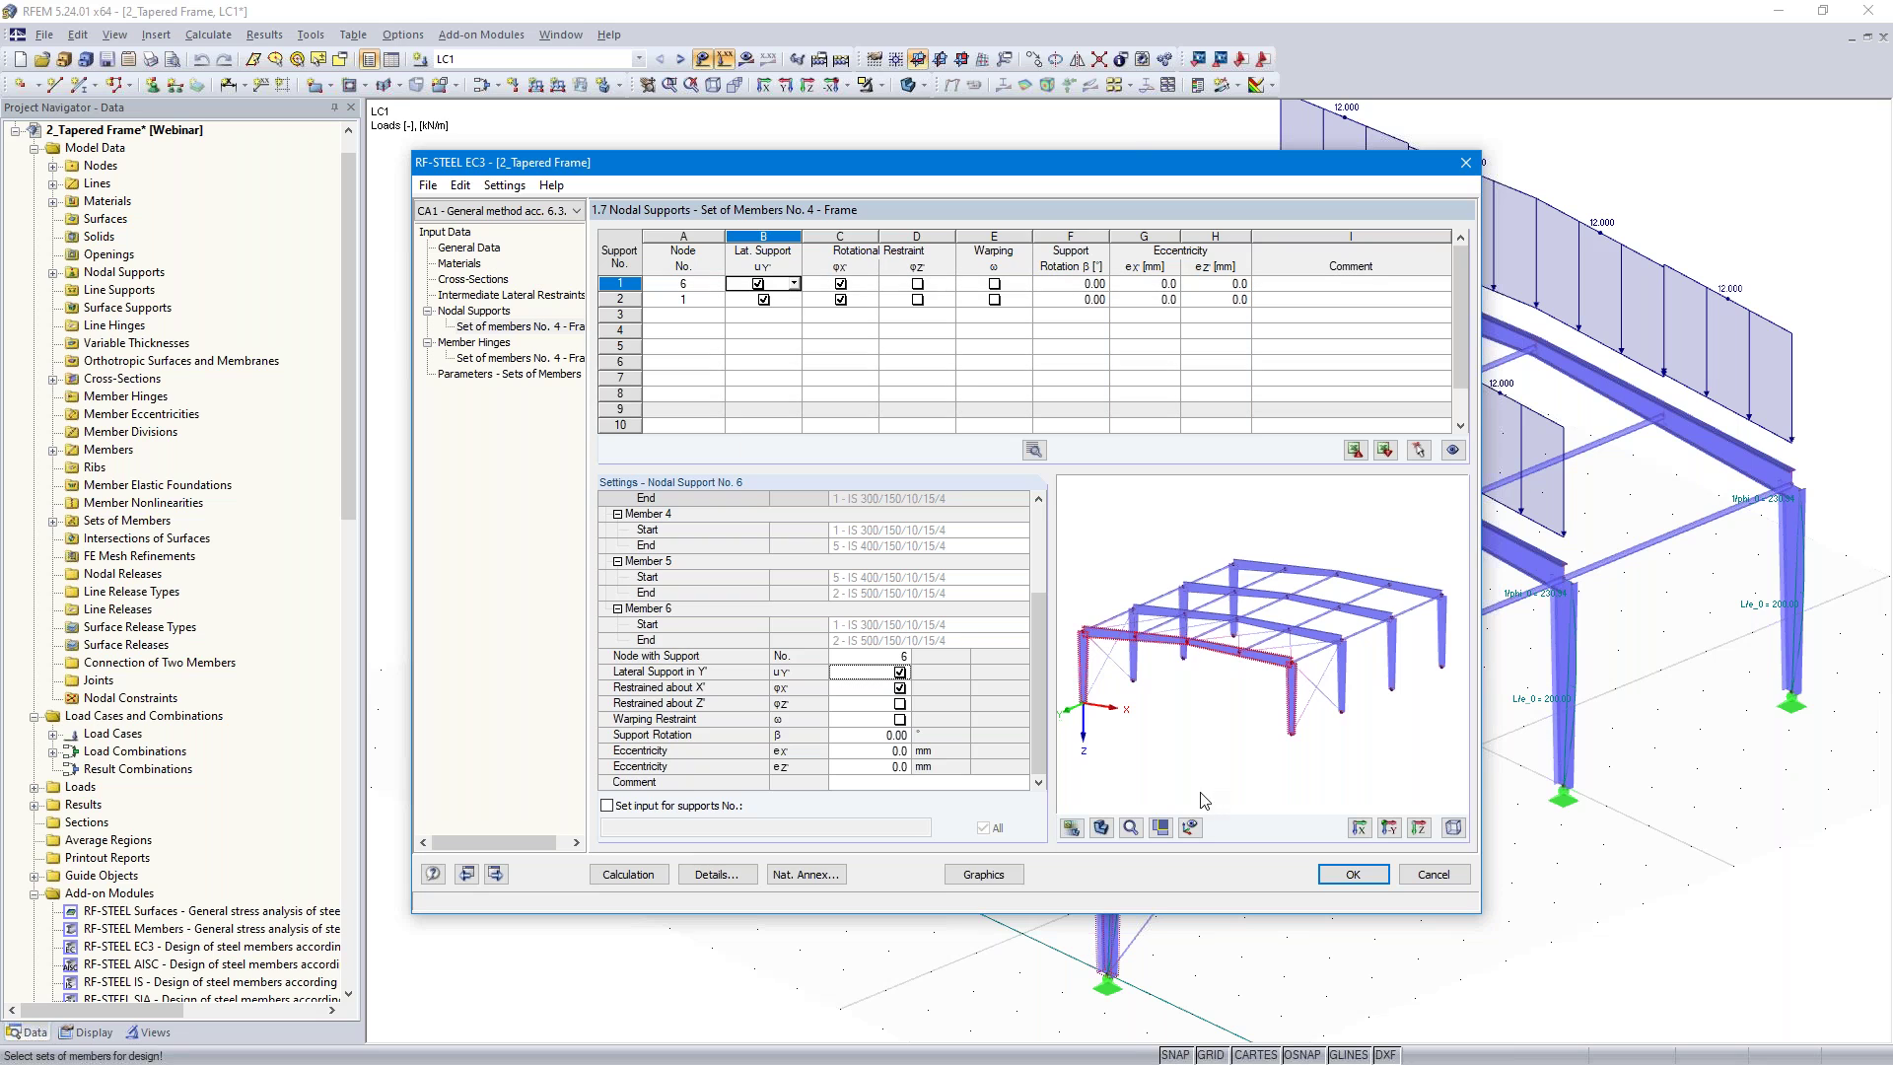
left_click(1188, 830)
middle_click_drag(1209, 741, 1261, 645, "ctrl")
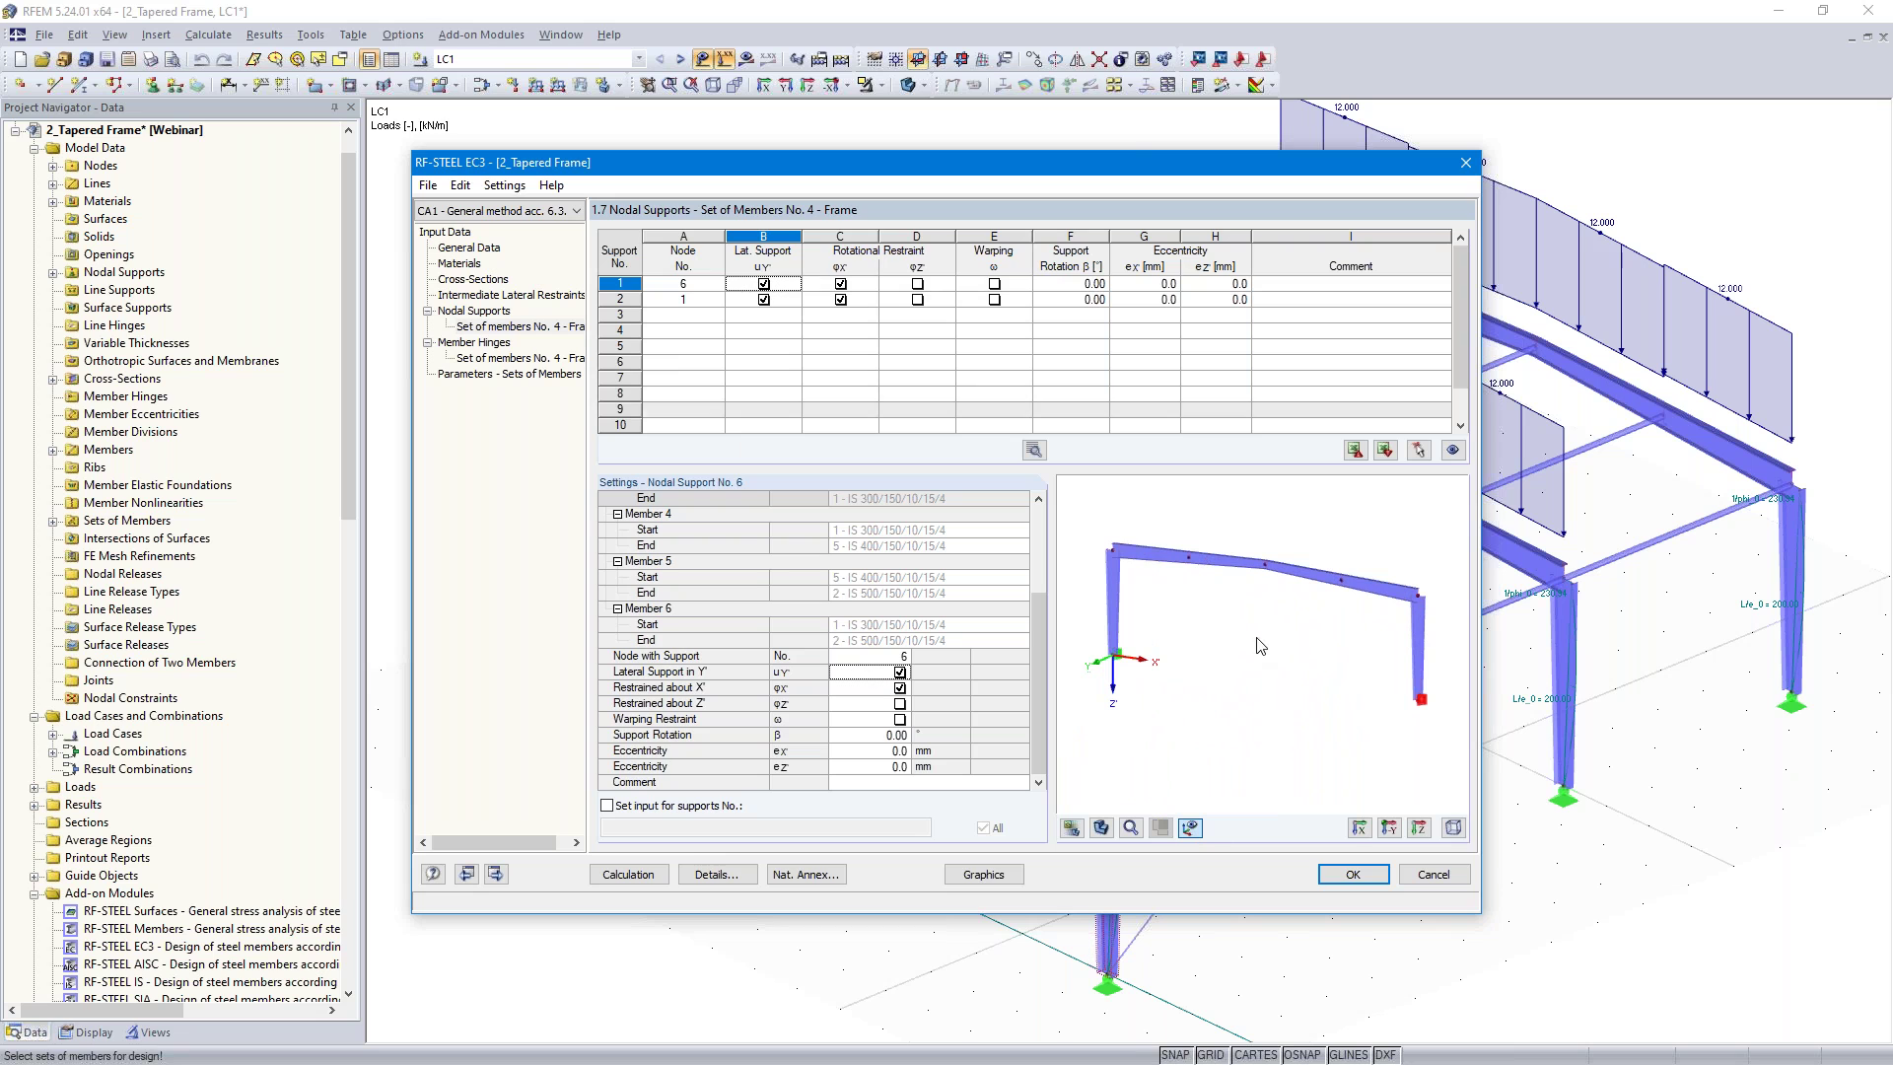
left_click(917, 284)
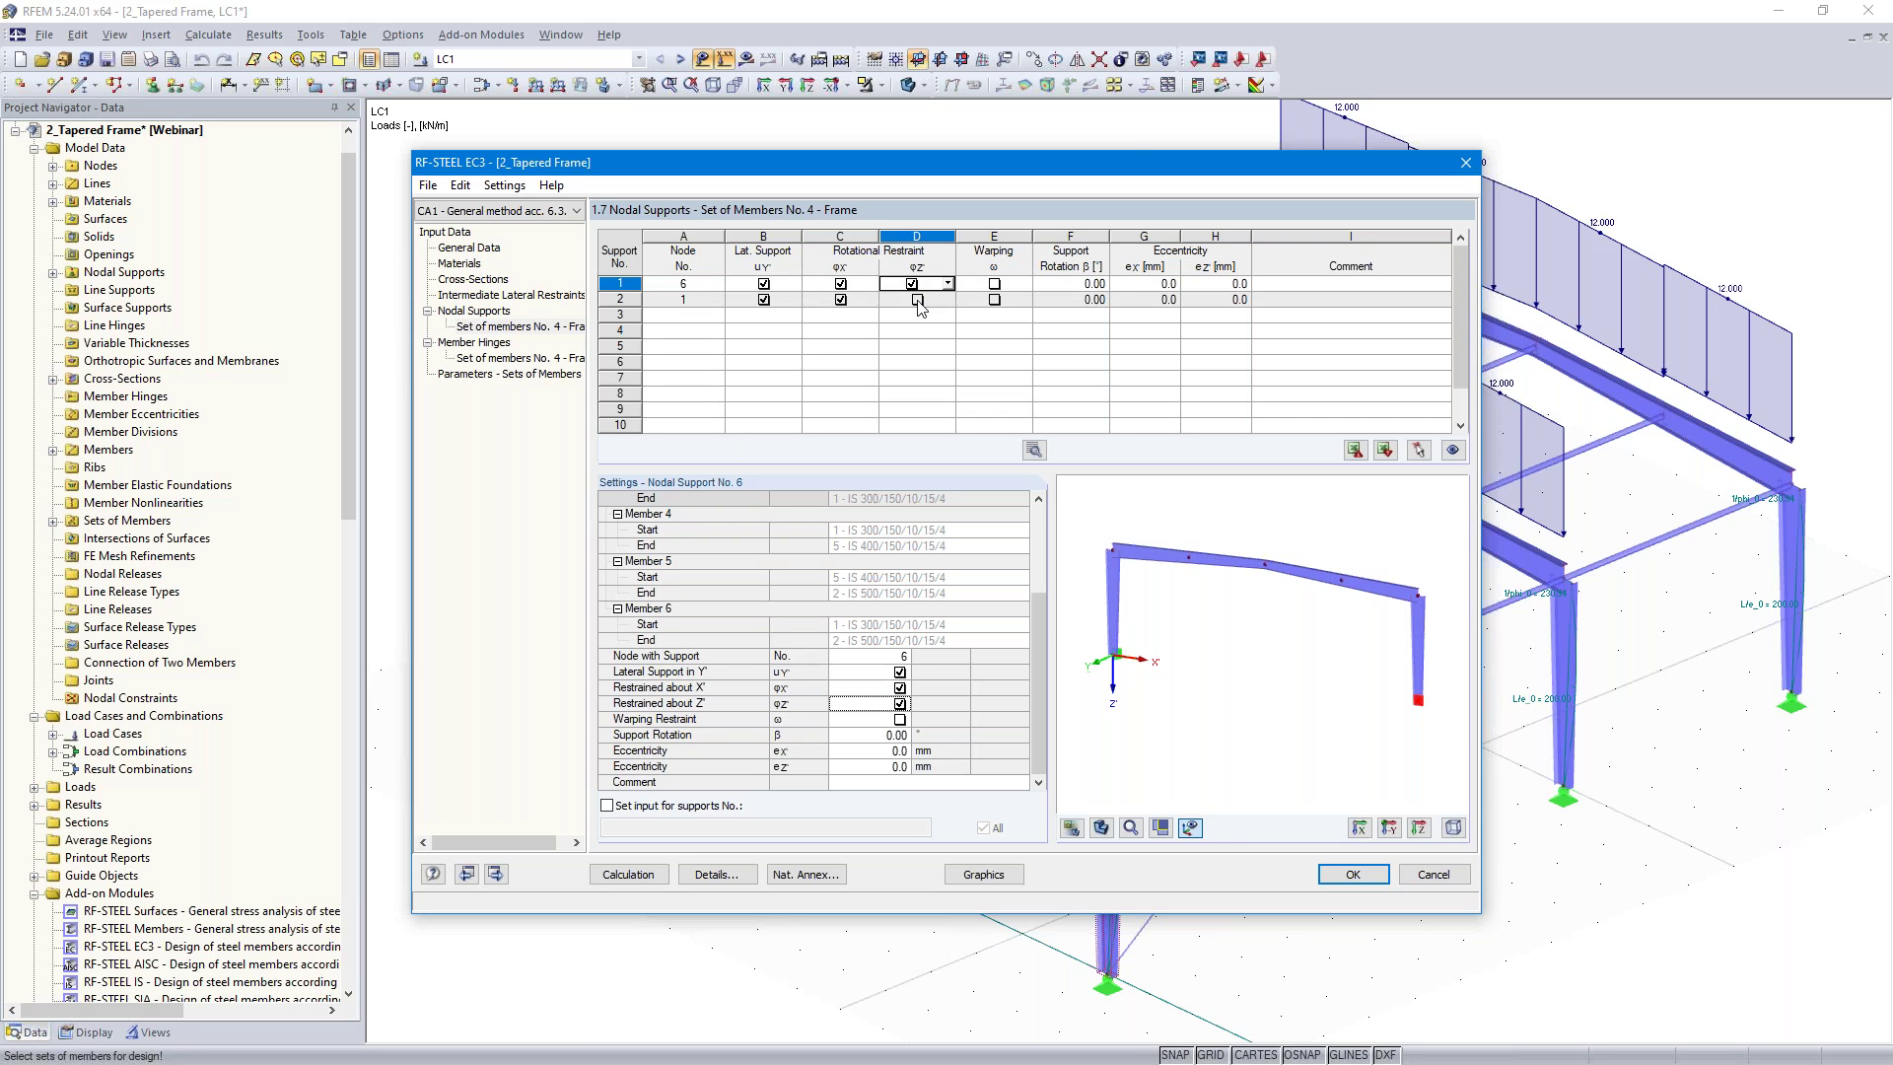
left_click(916, 299)
left_click(838, 299)
left_click(840, 284)
left_click(835, 300)
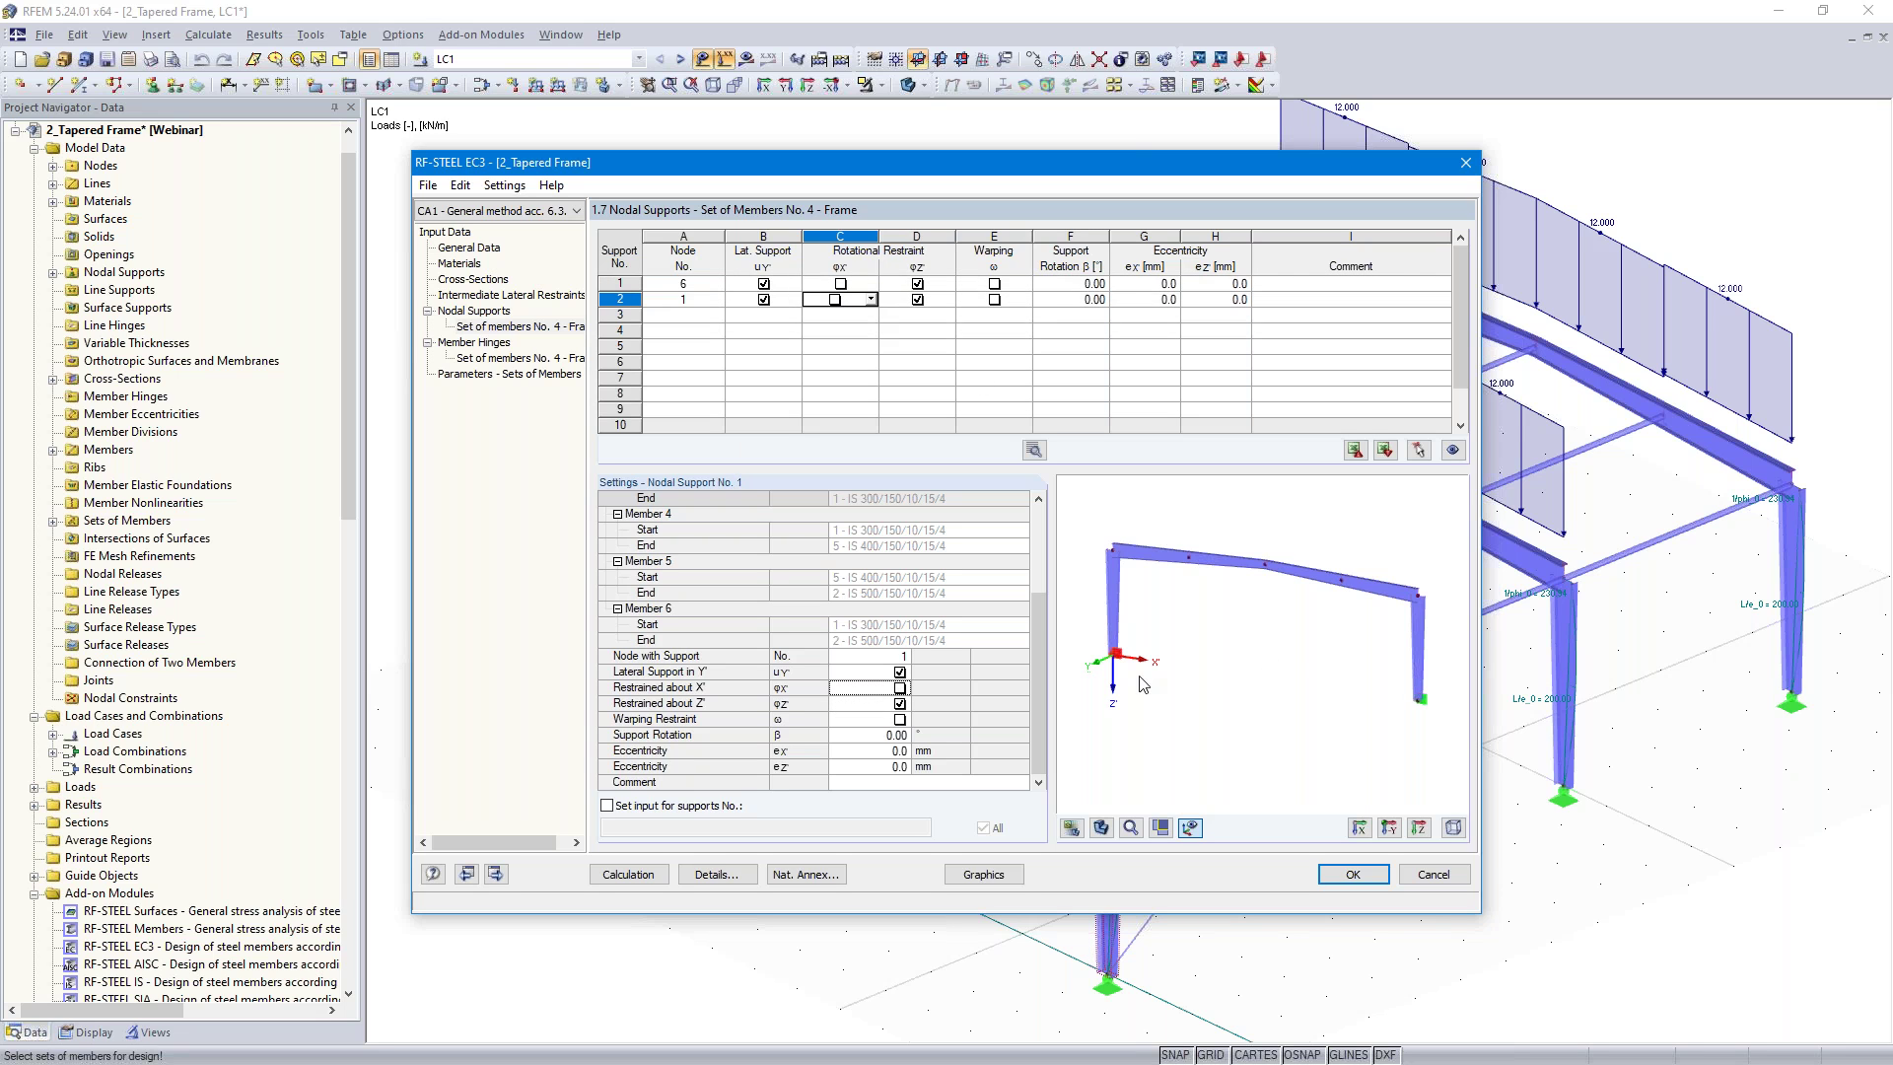
Add nodes 2, 3, 4, 5 and 7 of the front frame to the nodal supports by picking them in the model
left_click(684, 316)
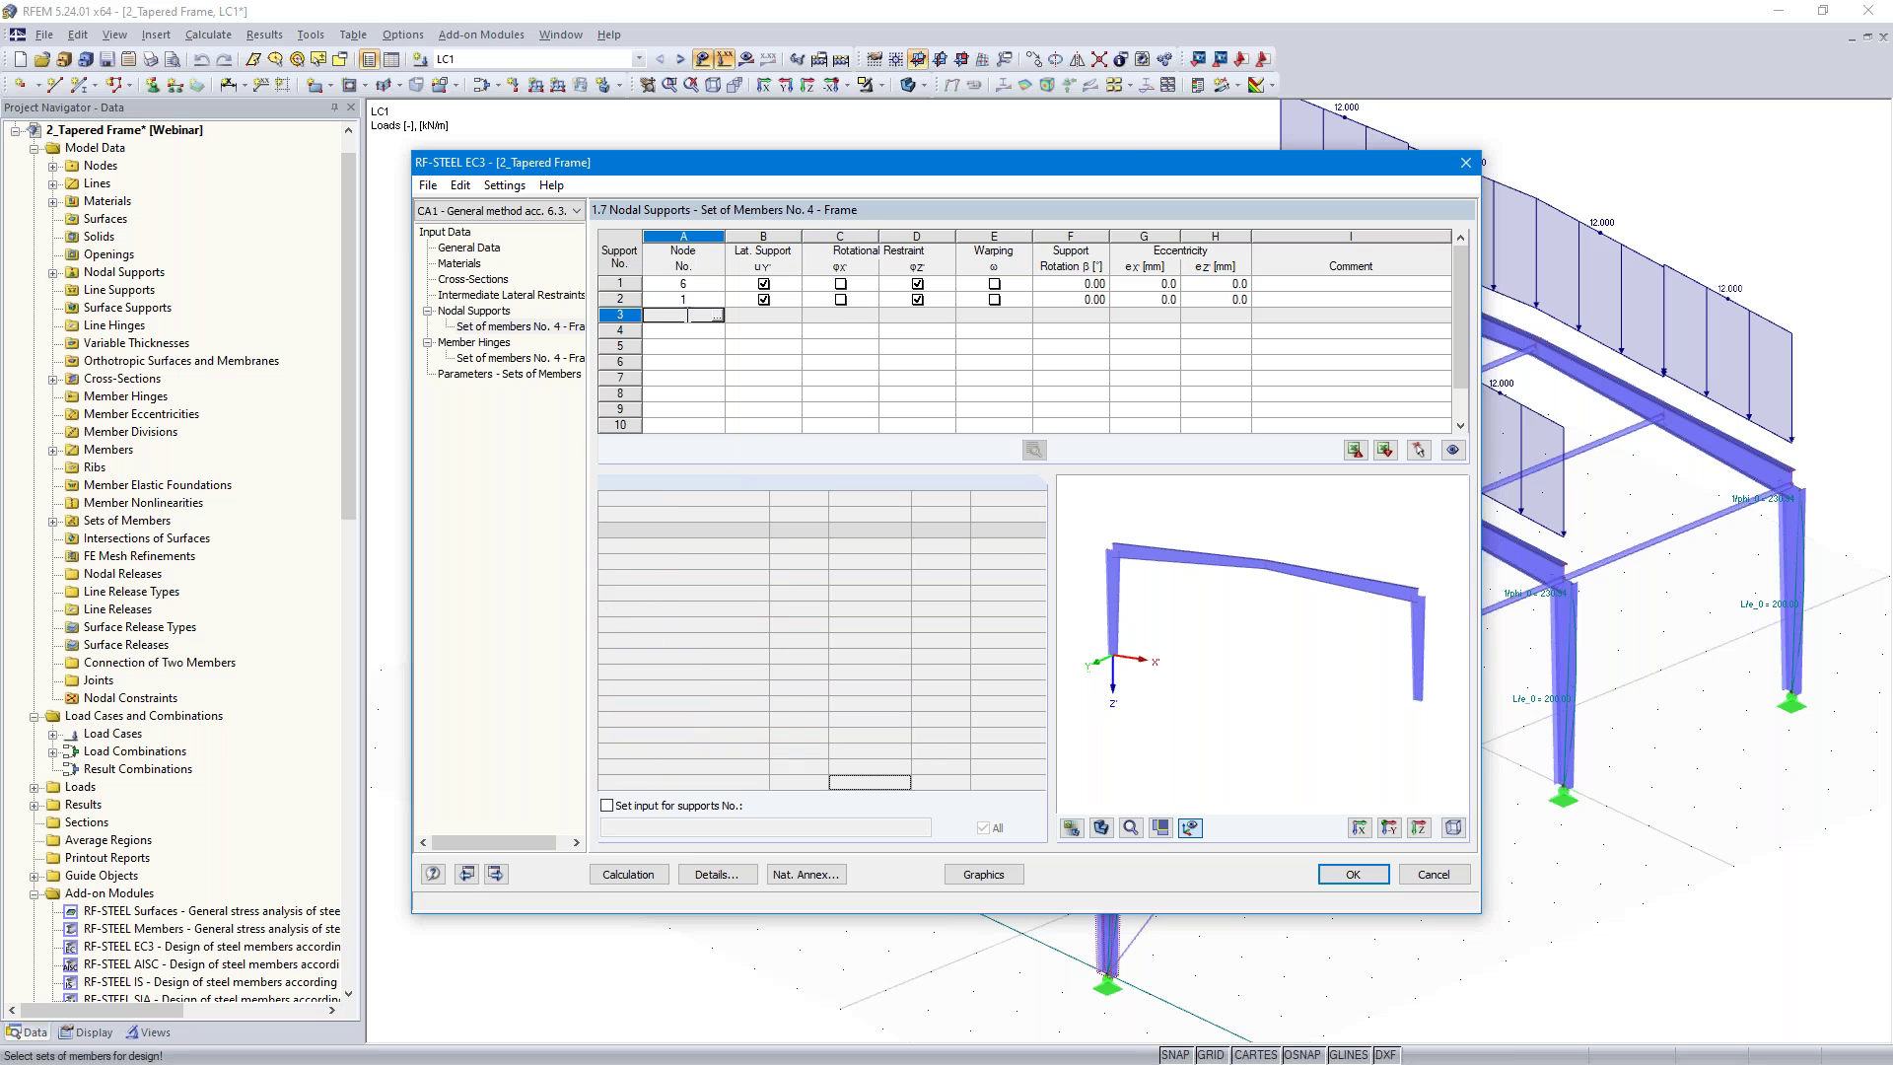
left_click(1420, 451)
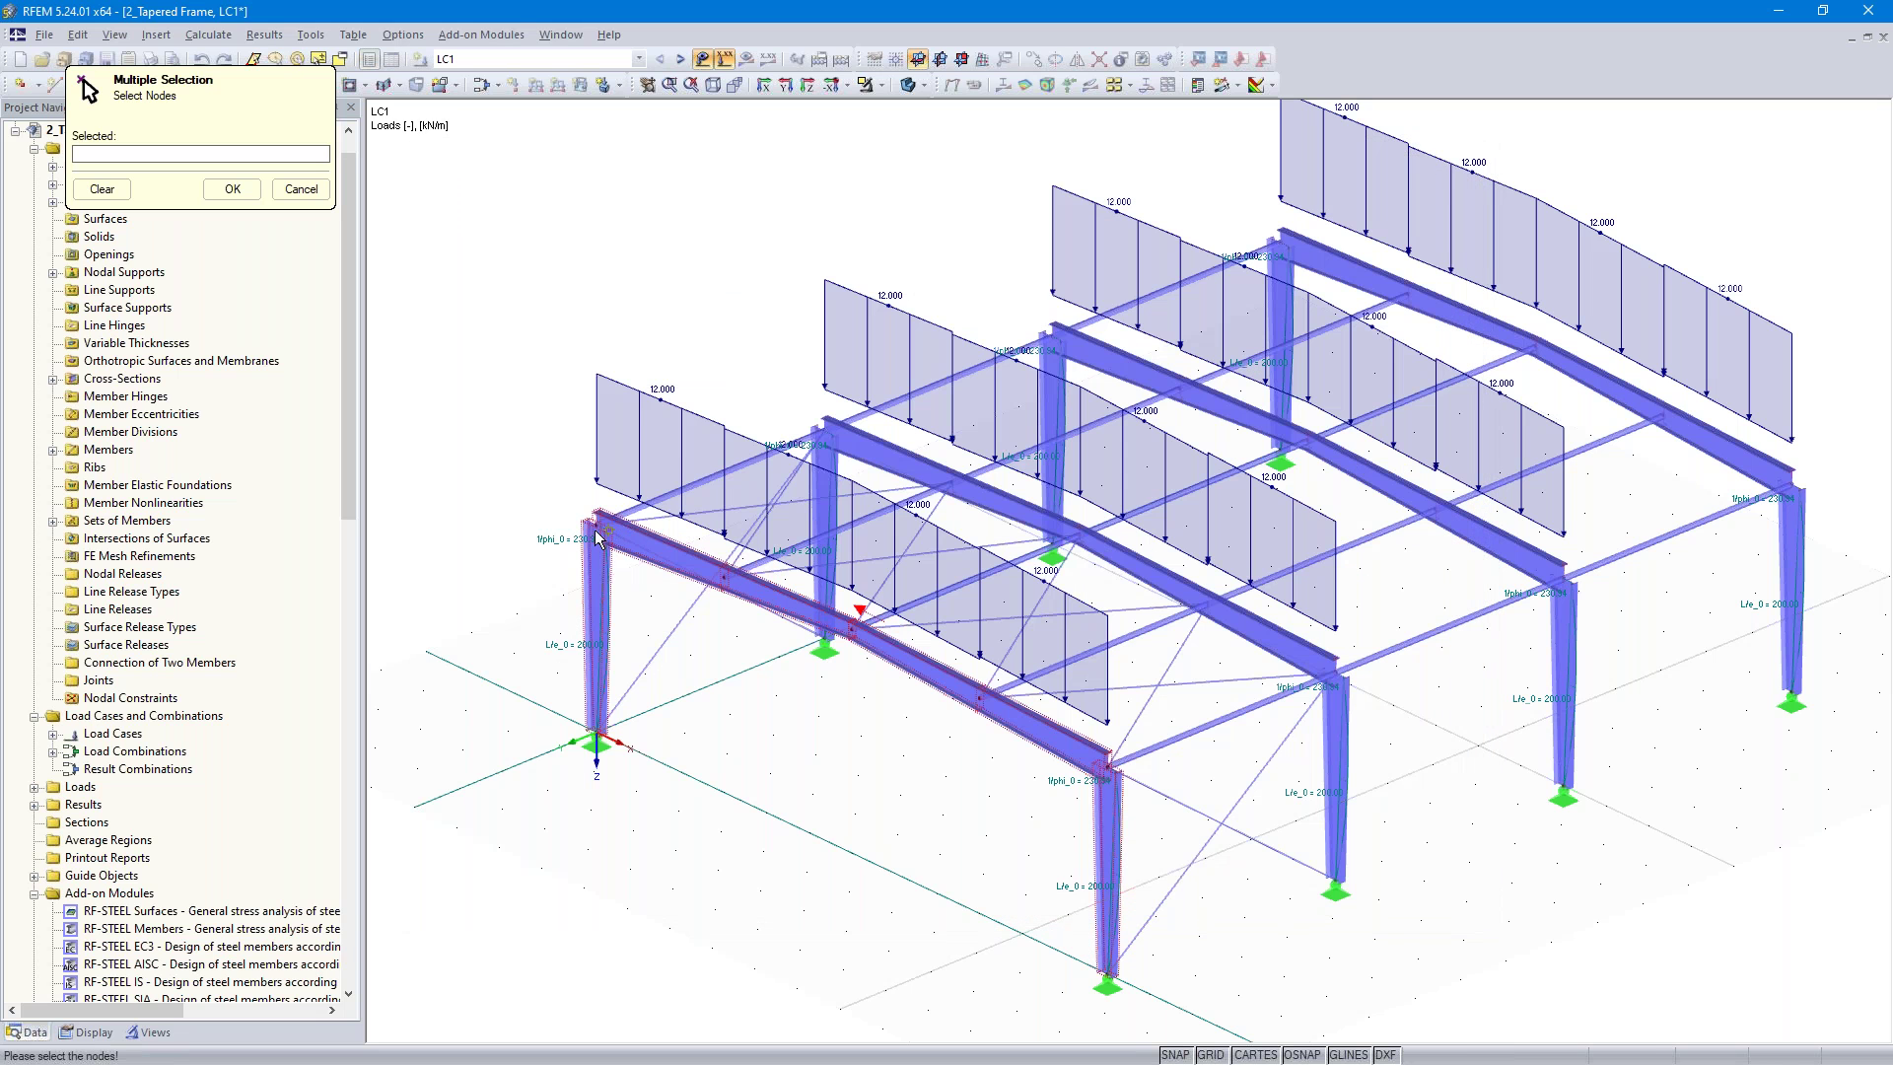
left_click(739, 586)
left_click(729, 579)
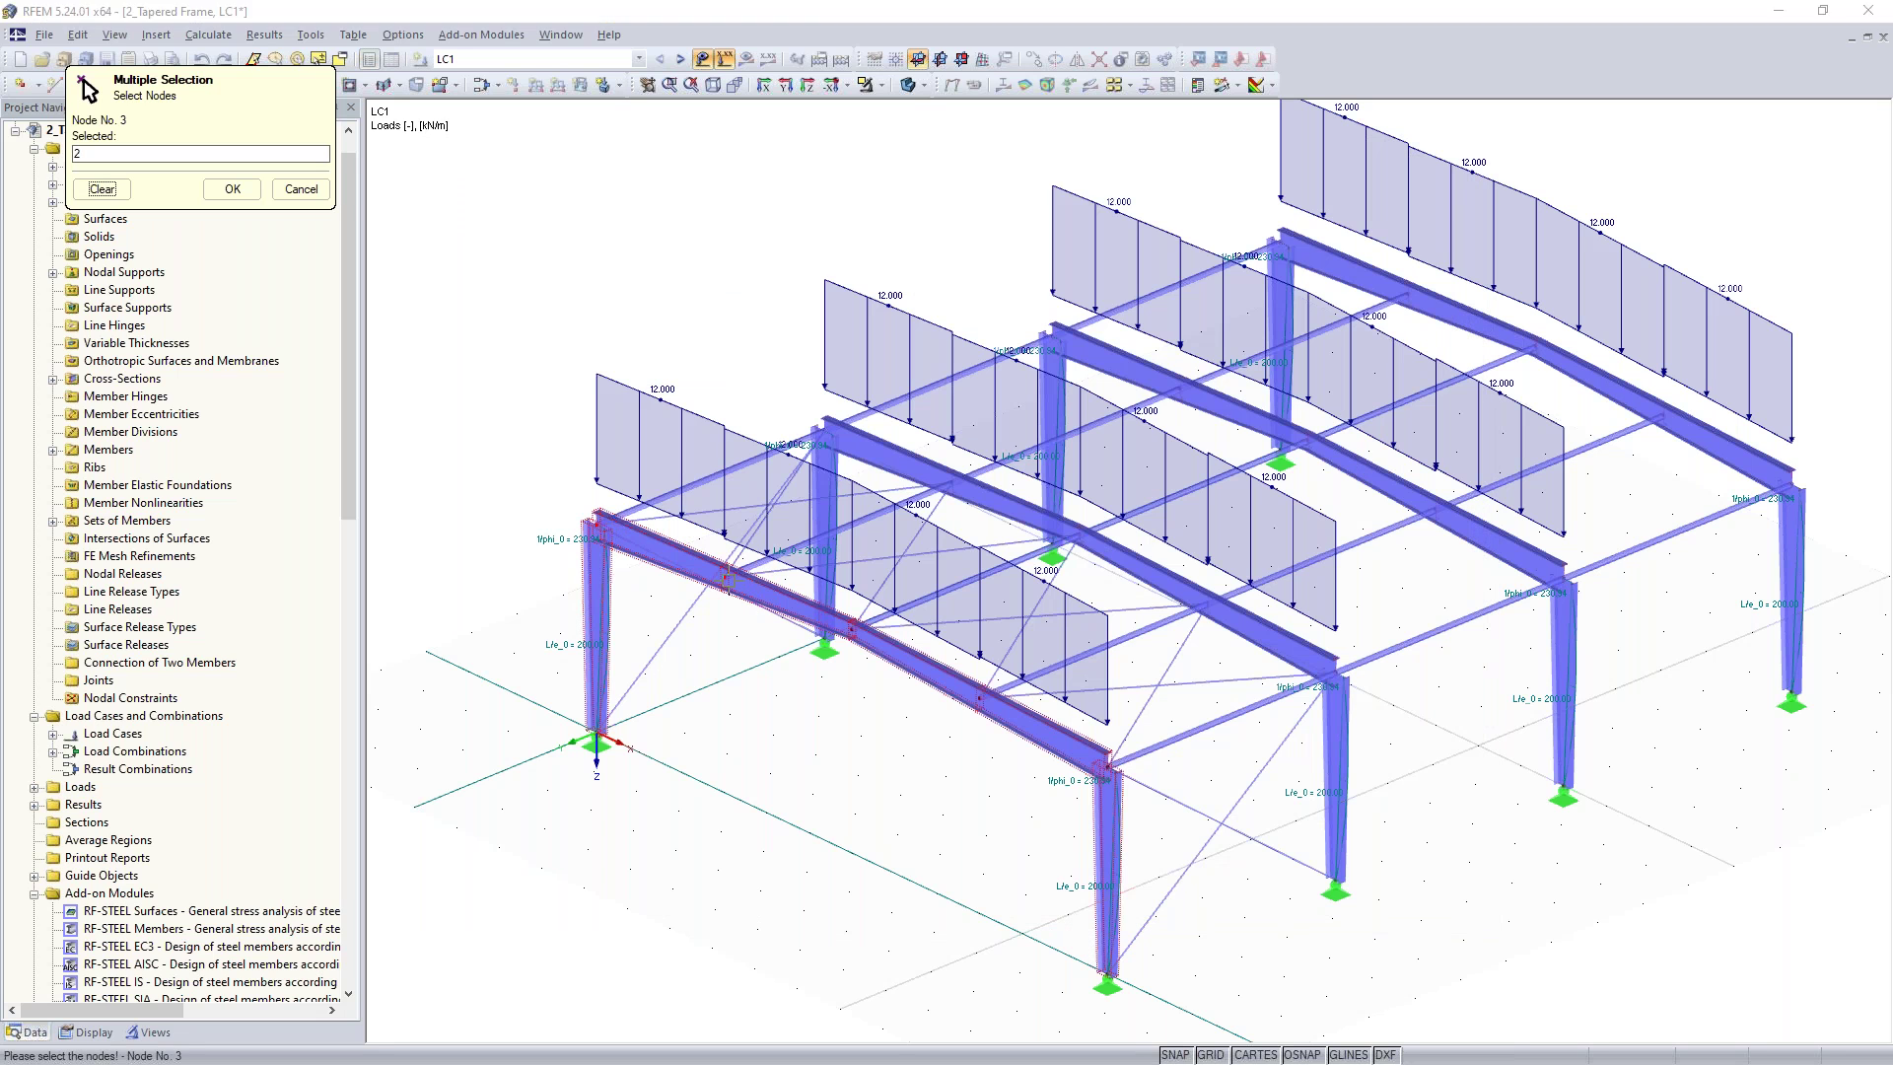
left_click(859, 627)
left_click(978, 698)
left_click(1109, 767)
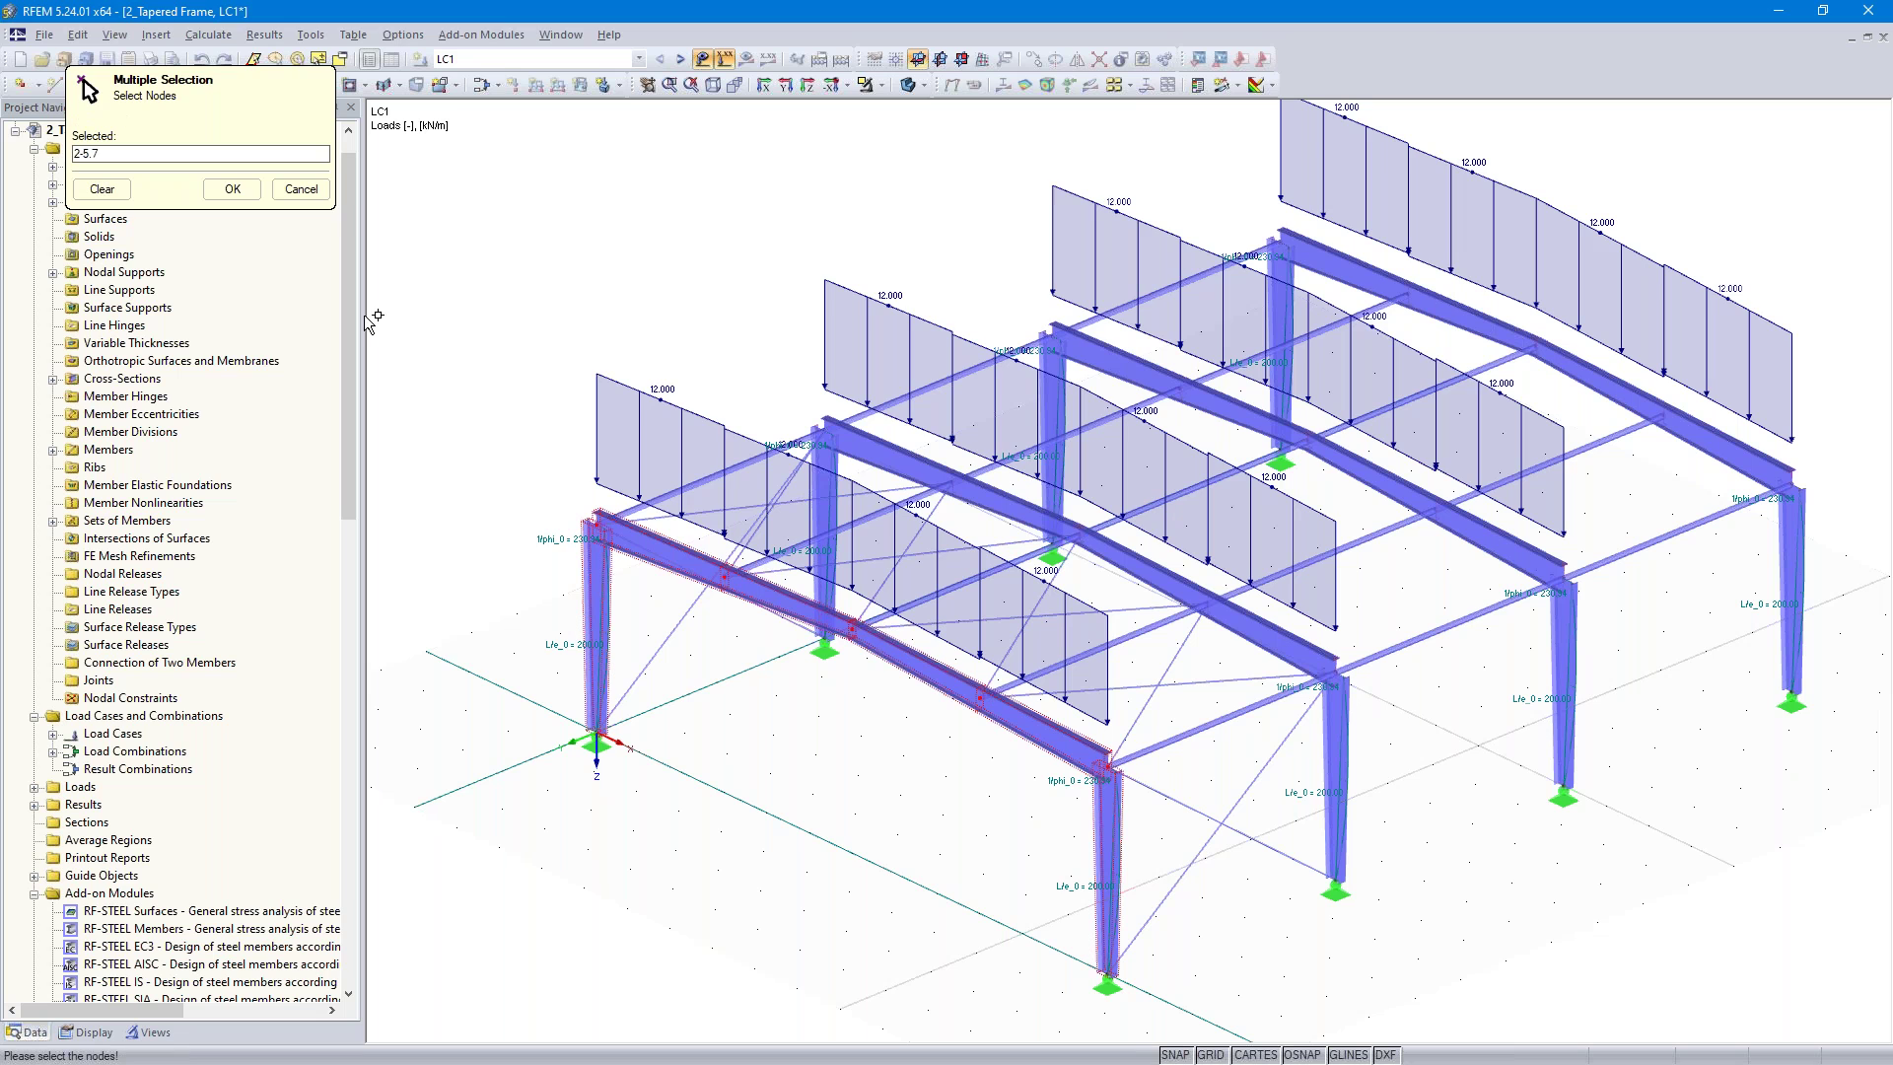
left_click(233, 189)
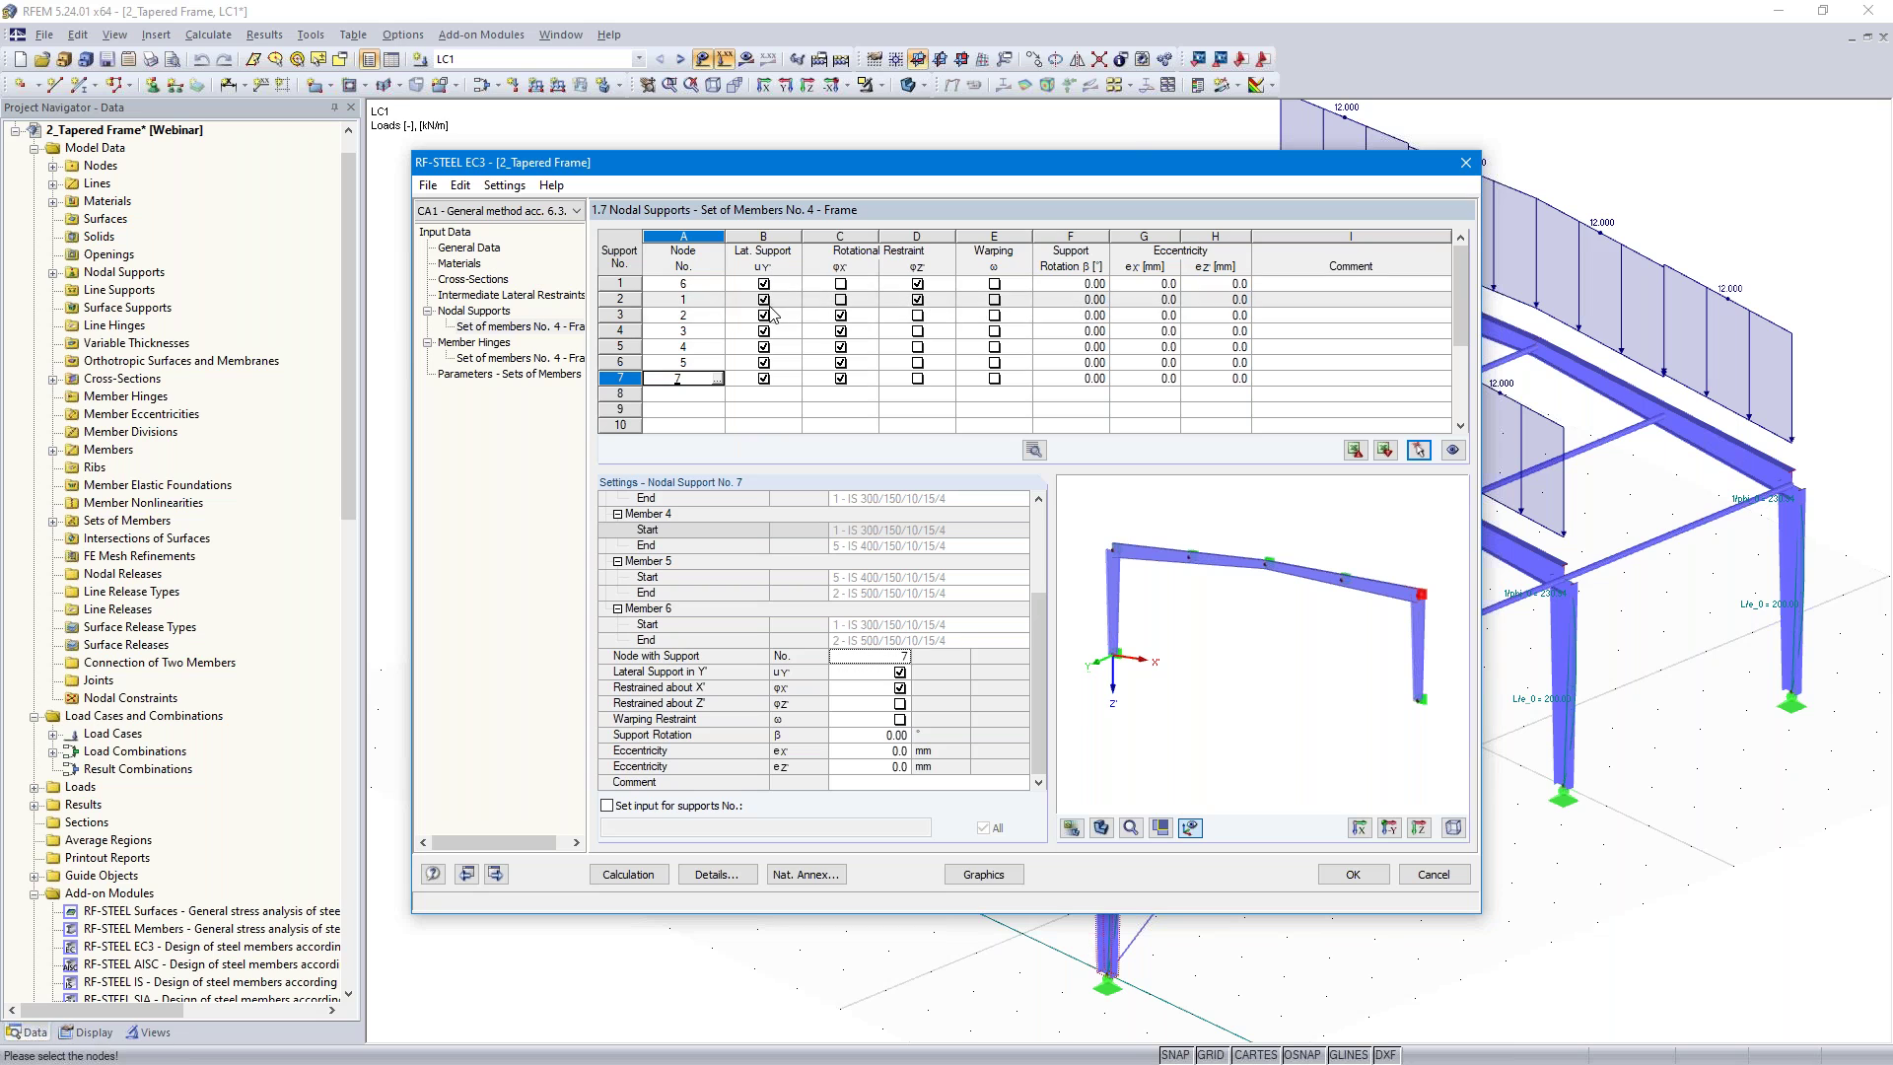
Release the rotational restraint about X' at support nodes 2, 3, 4, 5 and 7
left_click(839, 317)
left_click(840, 332)
left_click(839, 347)
left_click(840, 362)
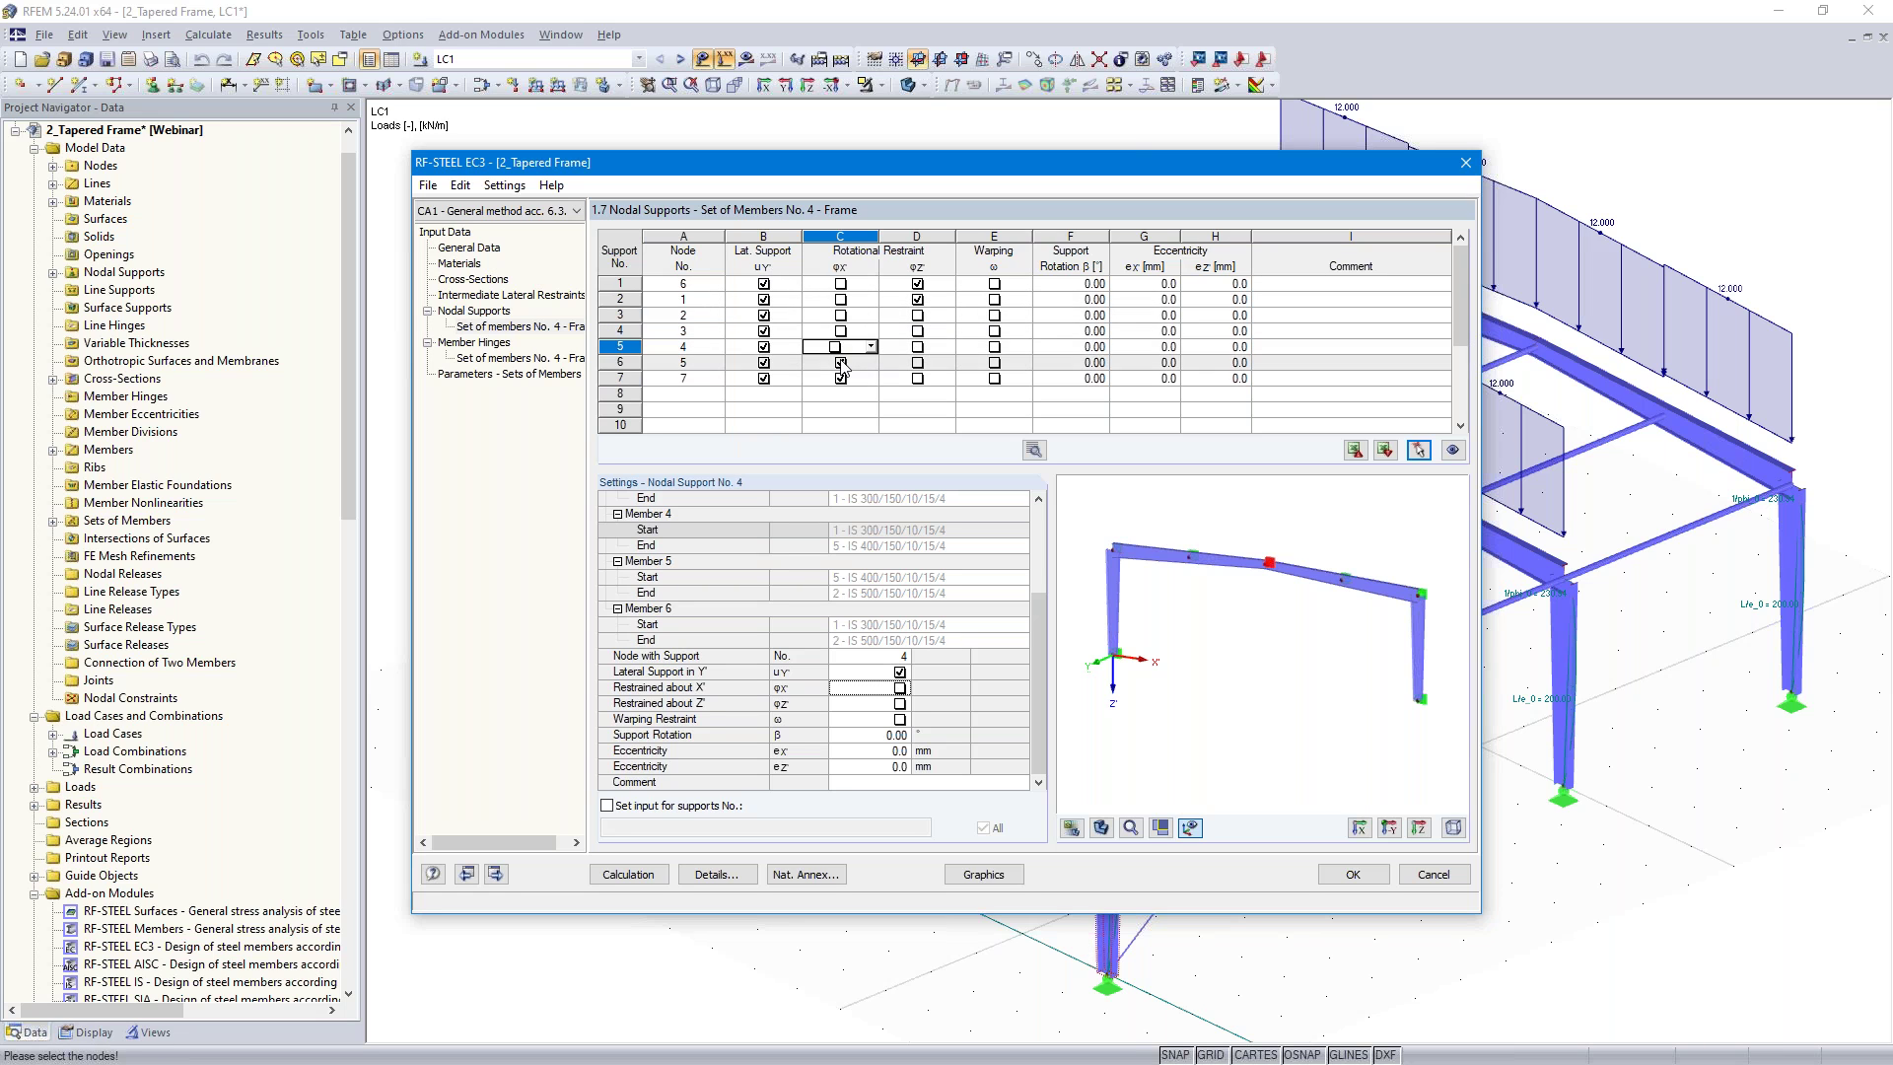
left_click(840, 379)
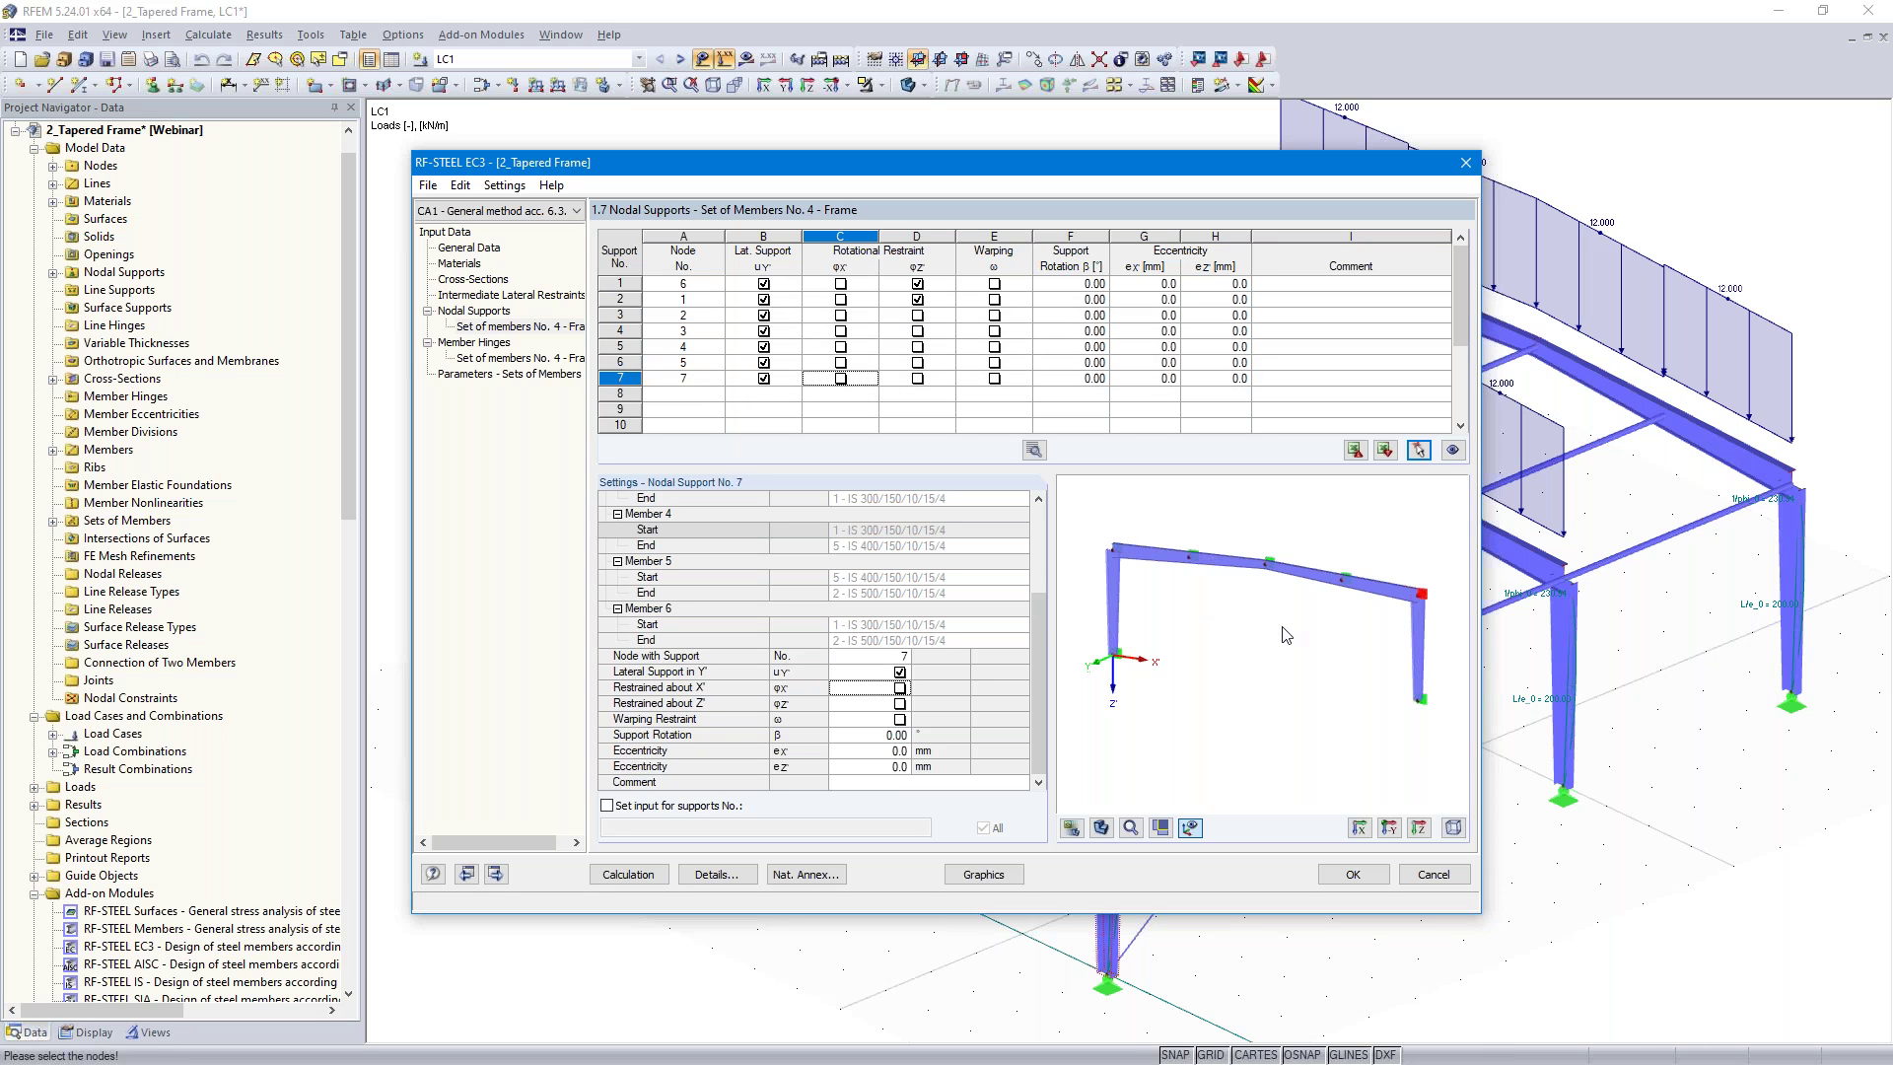
Set the support eccentricity eZ to -150 mm at node 2, -100 mm at node 3 and -50 mm at node 4
scroll(1256, 655, "up", 3)
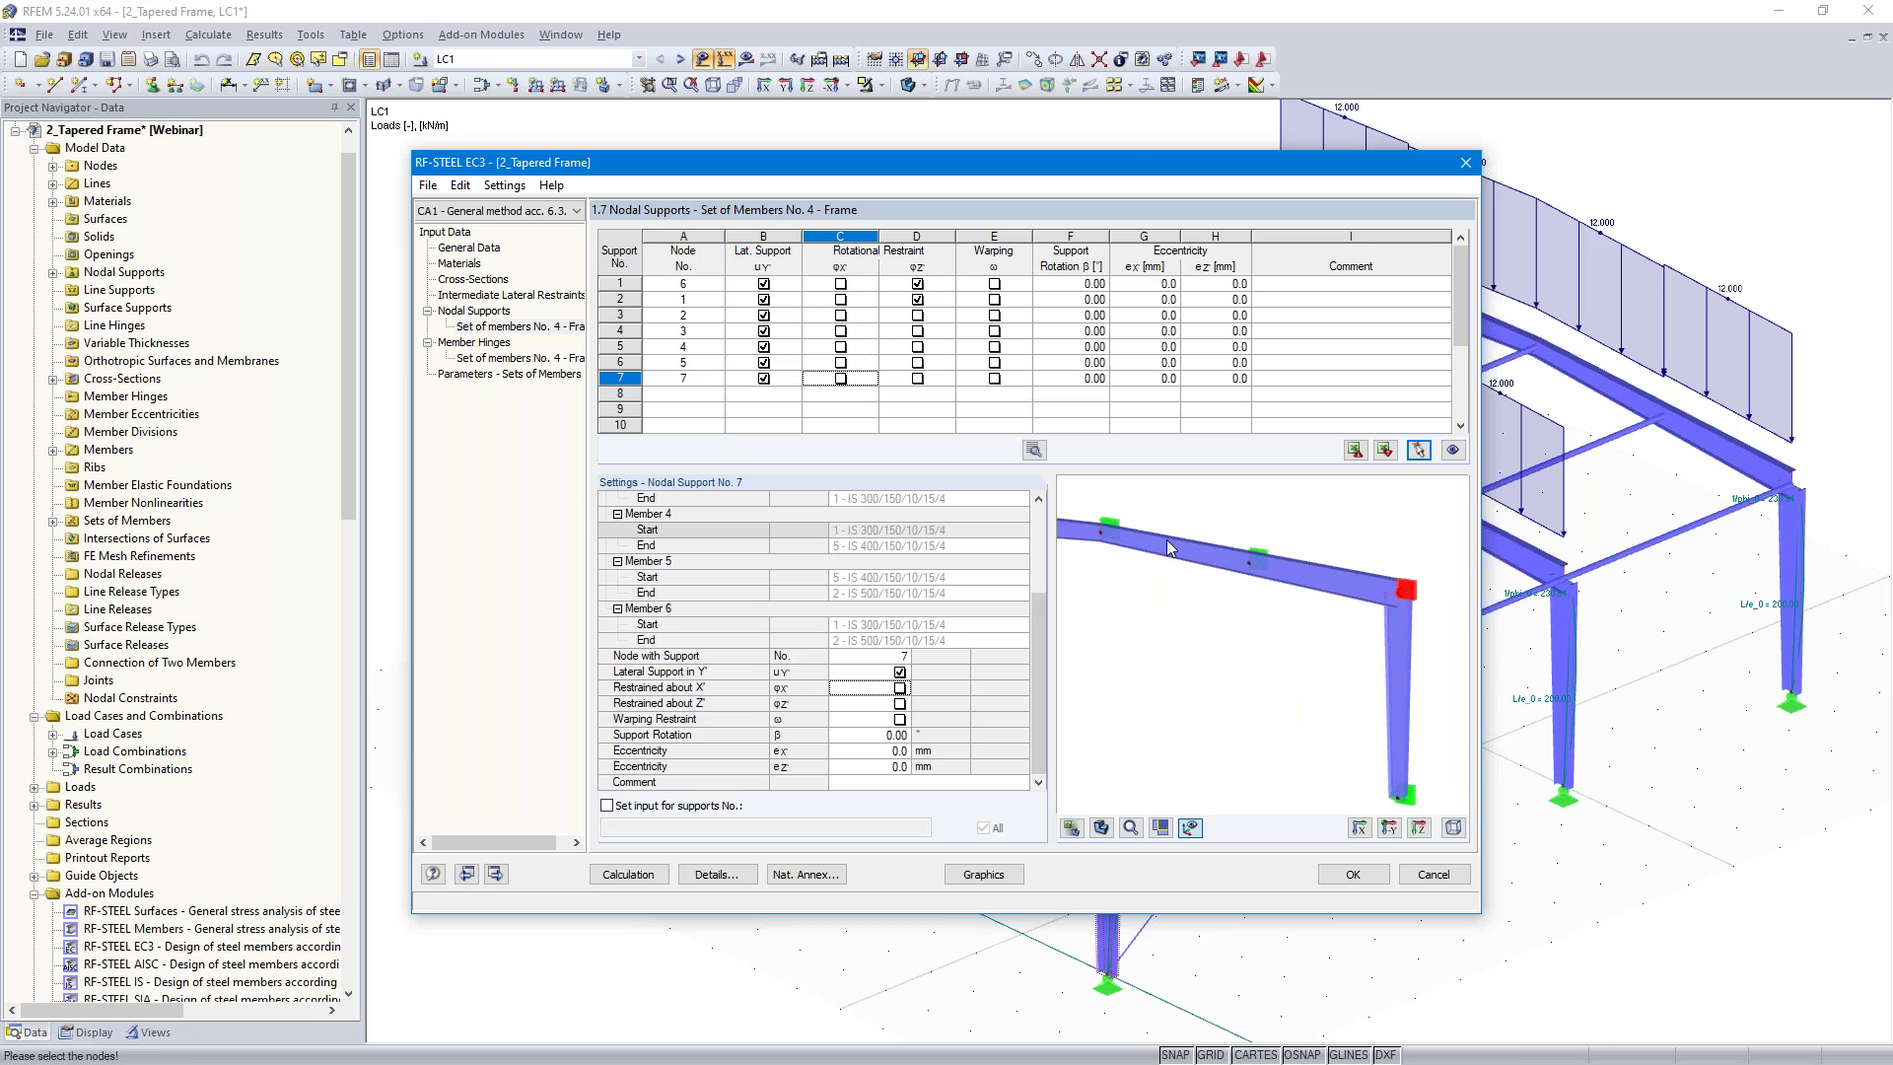
left_click(1216, 314)
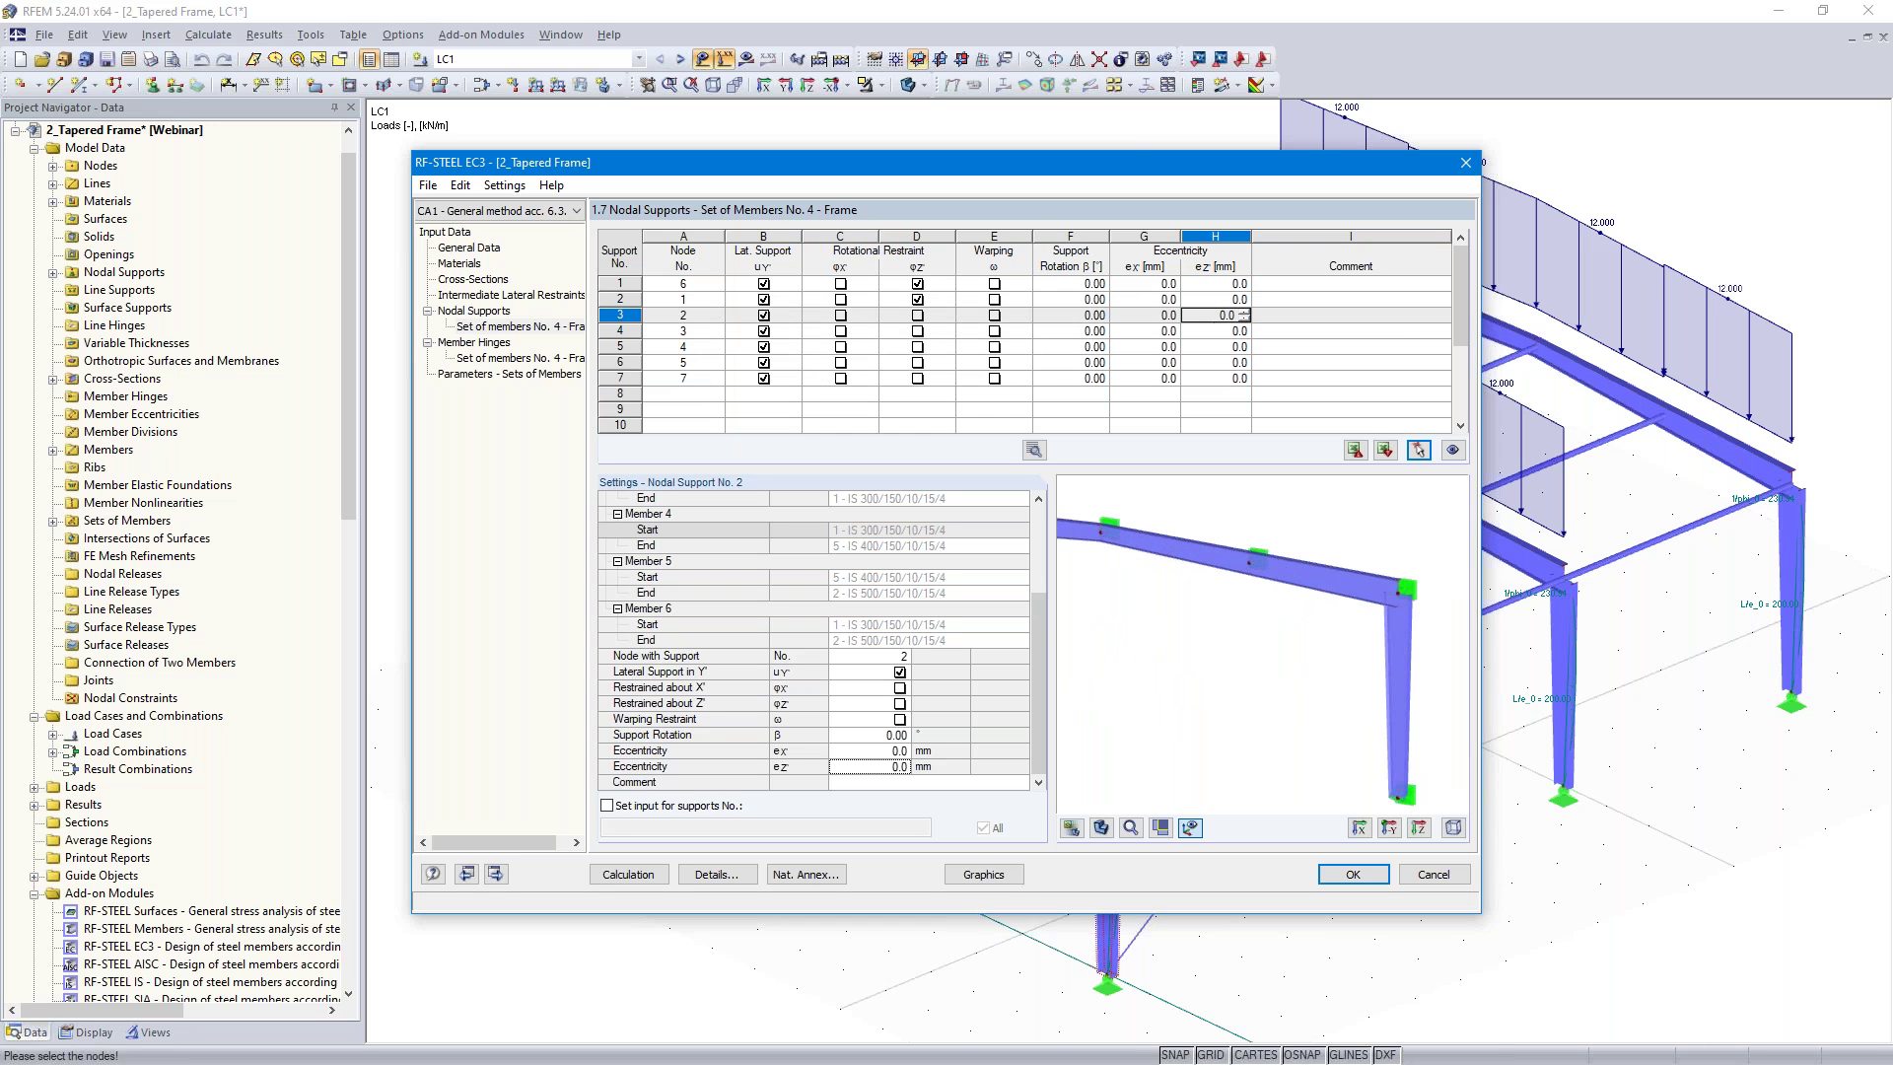
middle_click_drag(1153, 619, 1364, 658)
left_click(1220, 315)
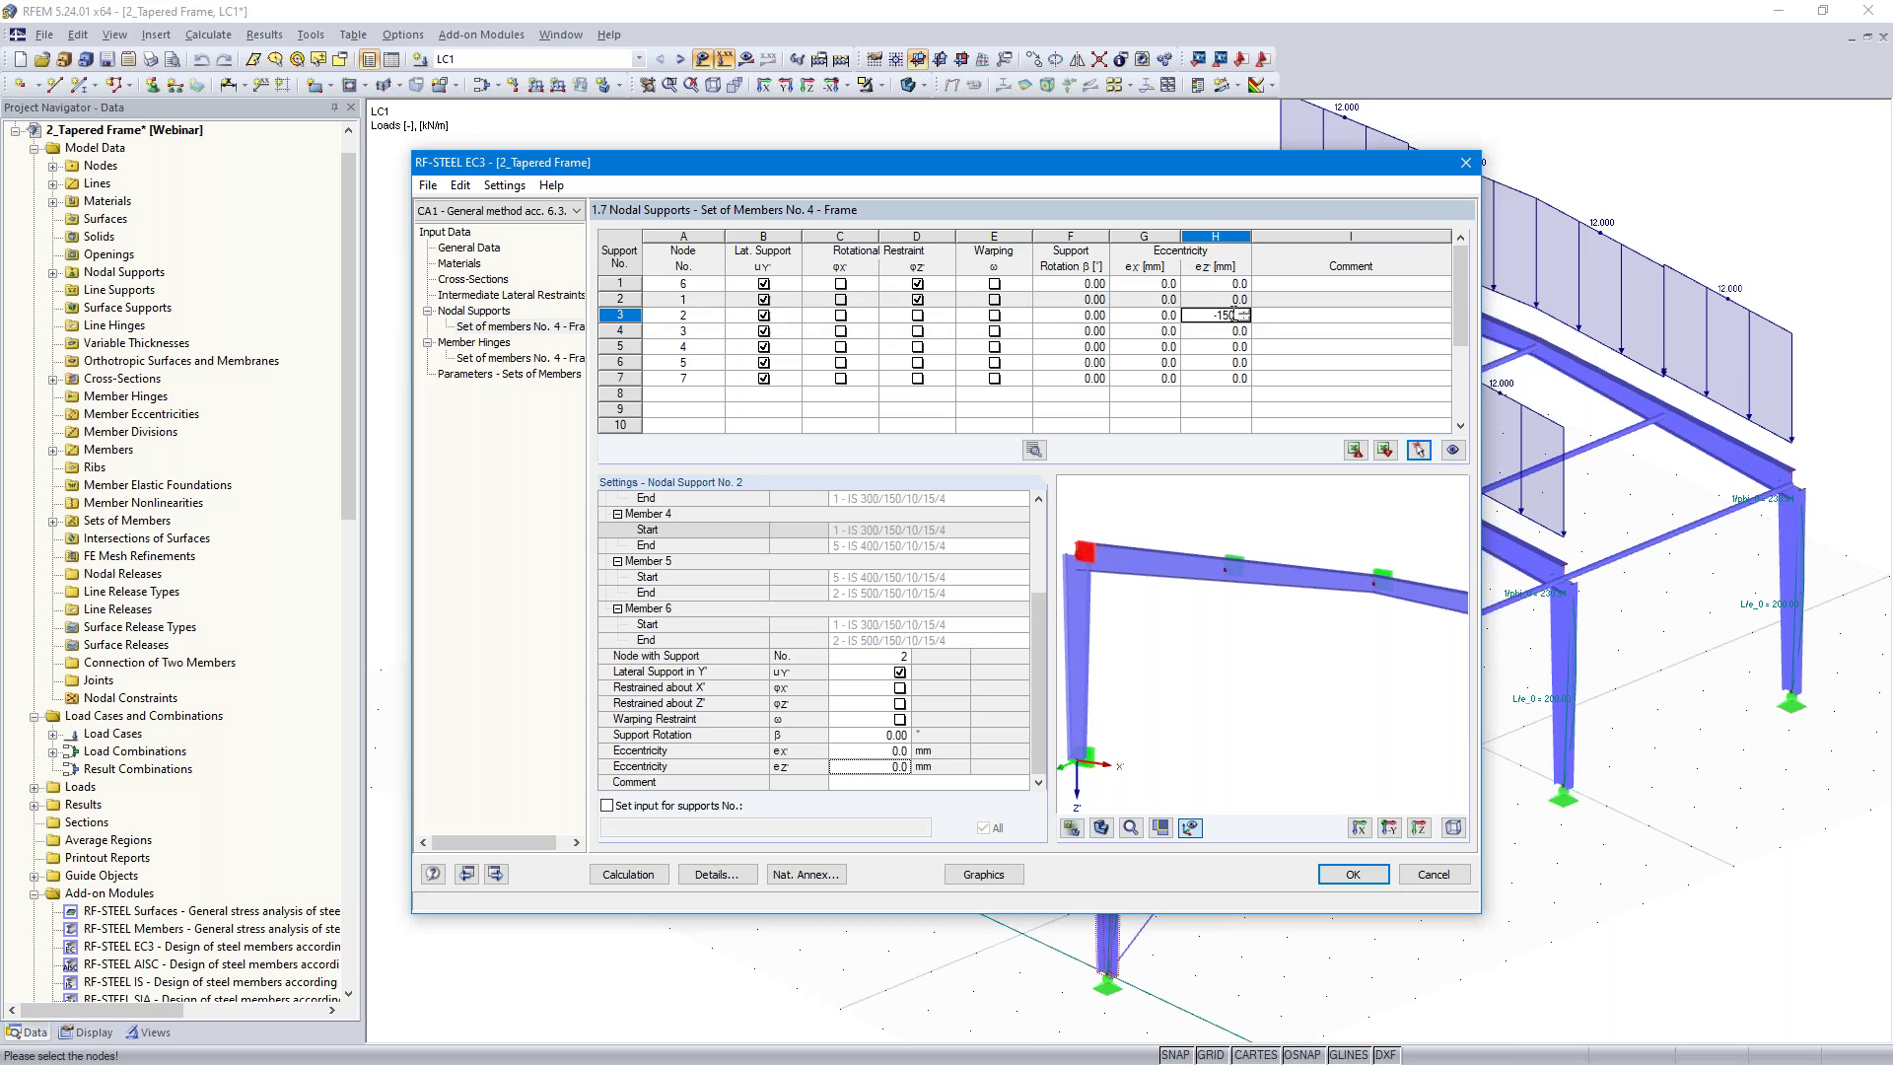
key("Return")
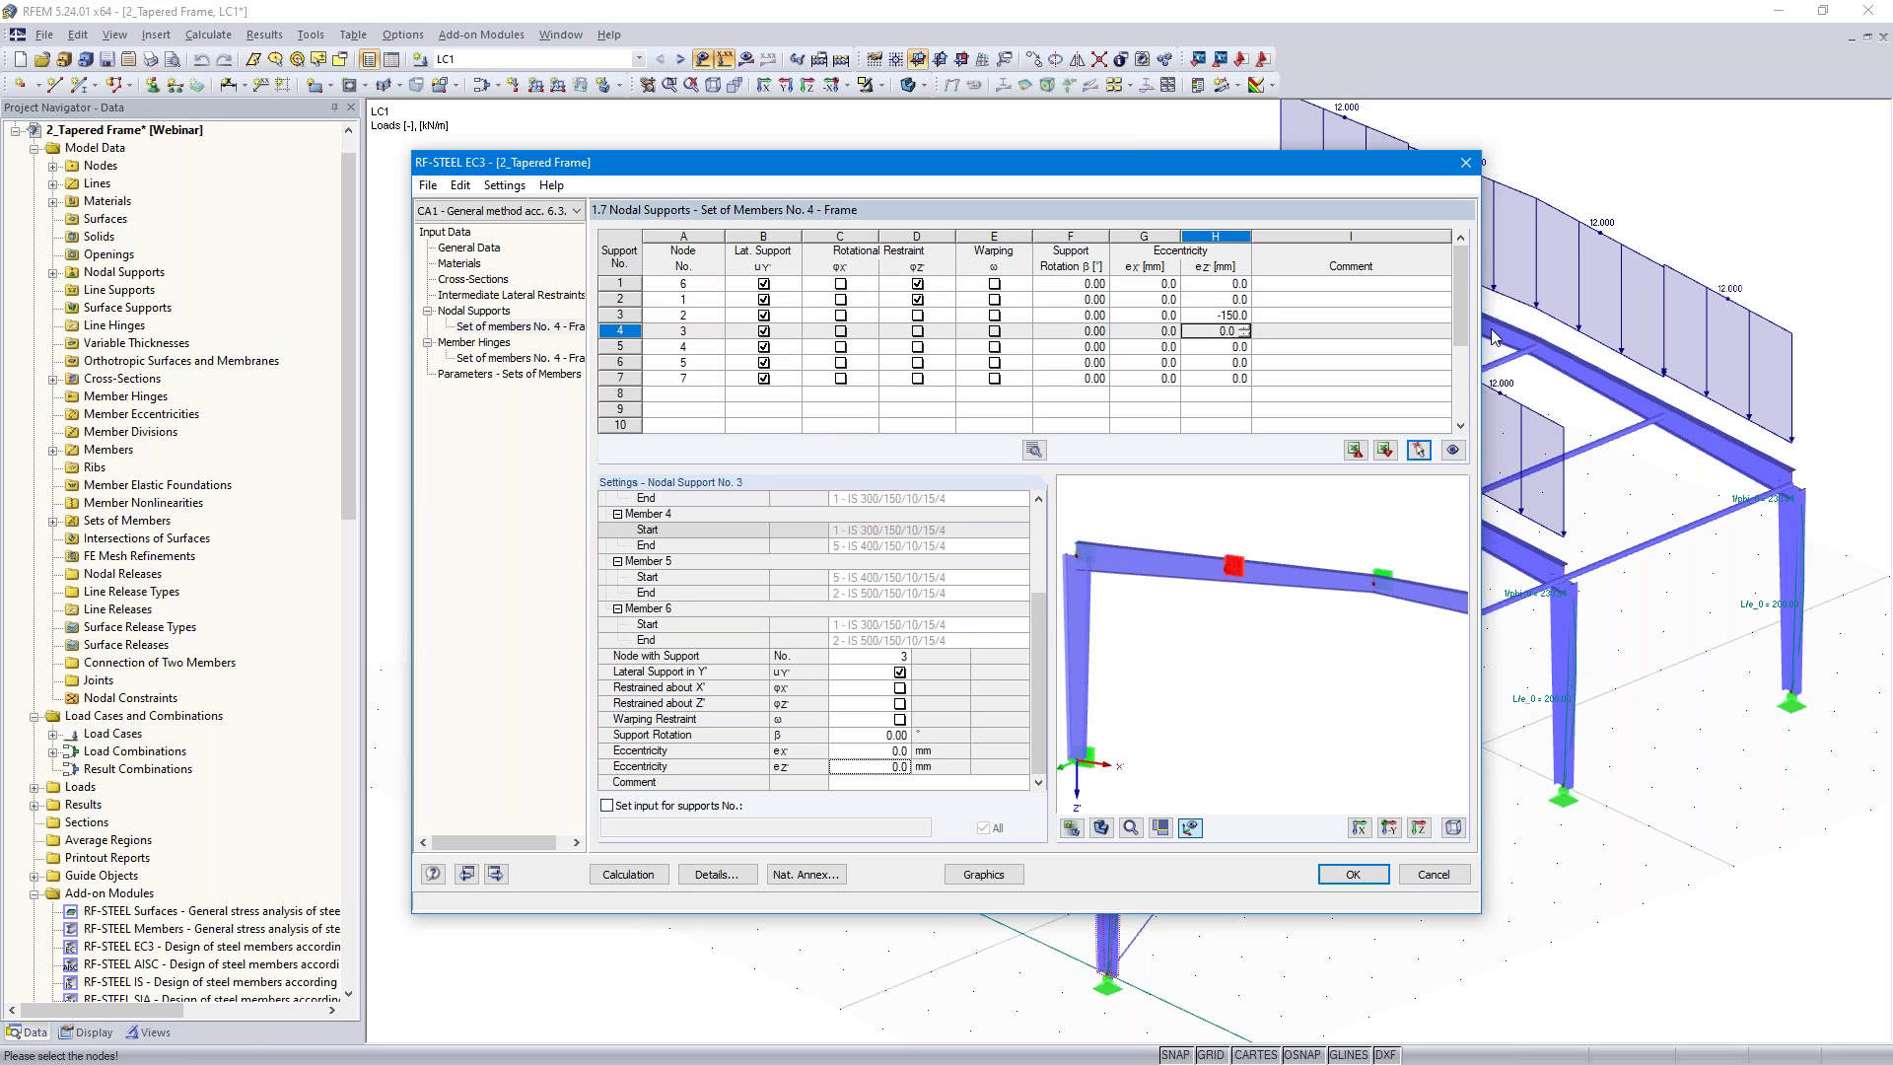
left_click(1220, 350)
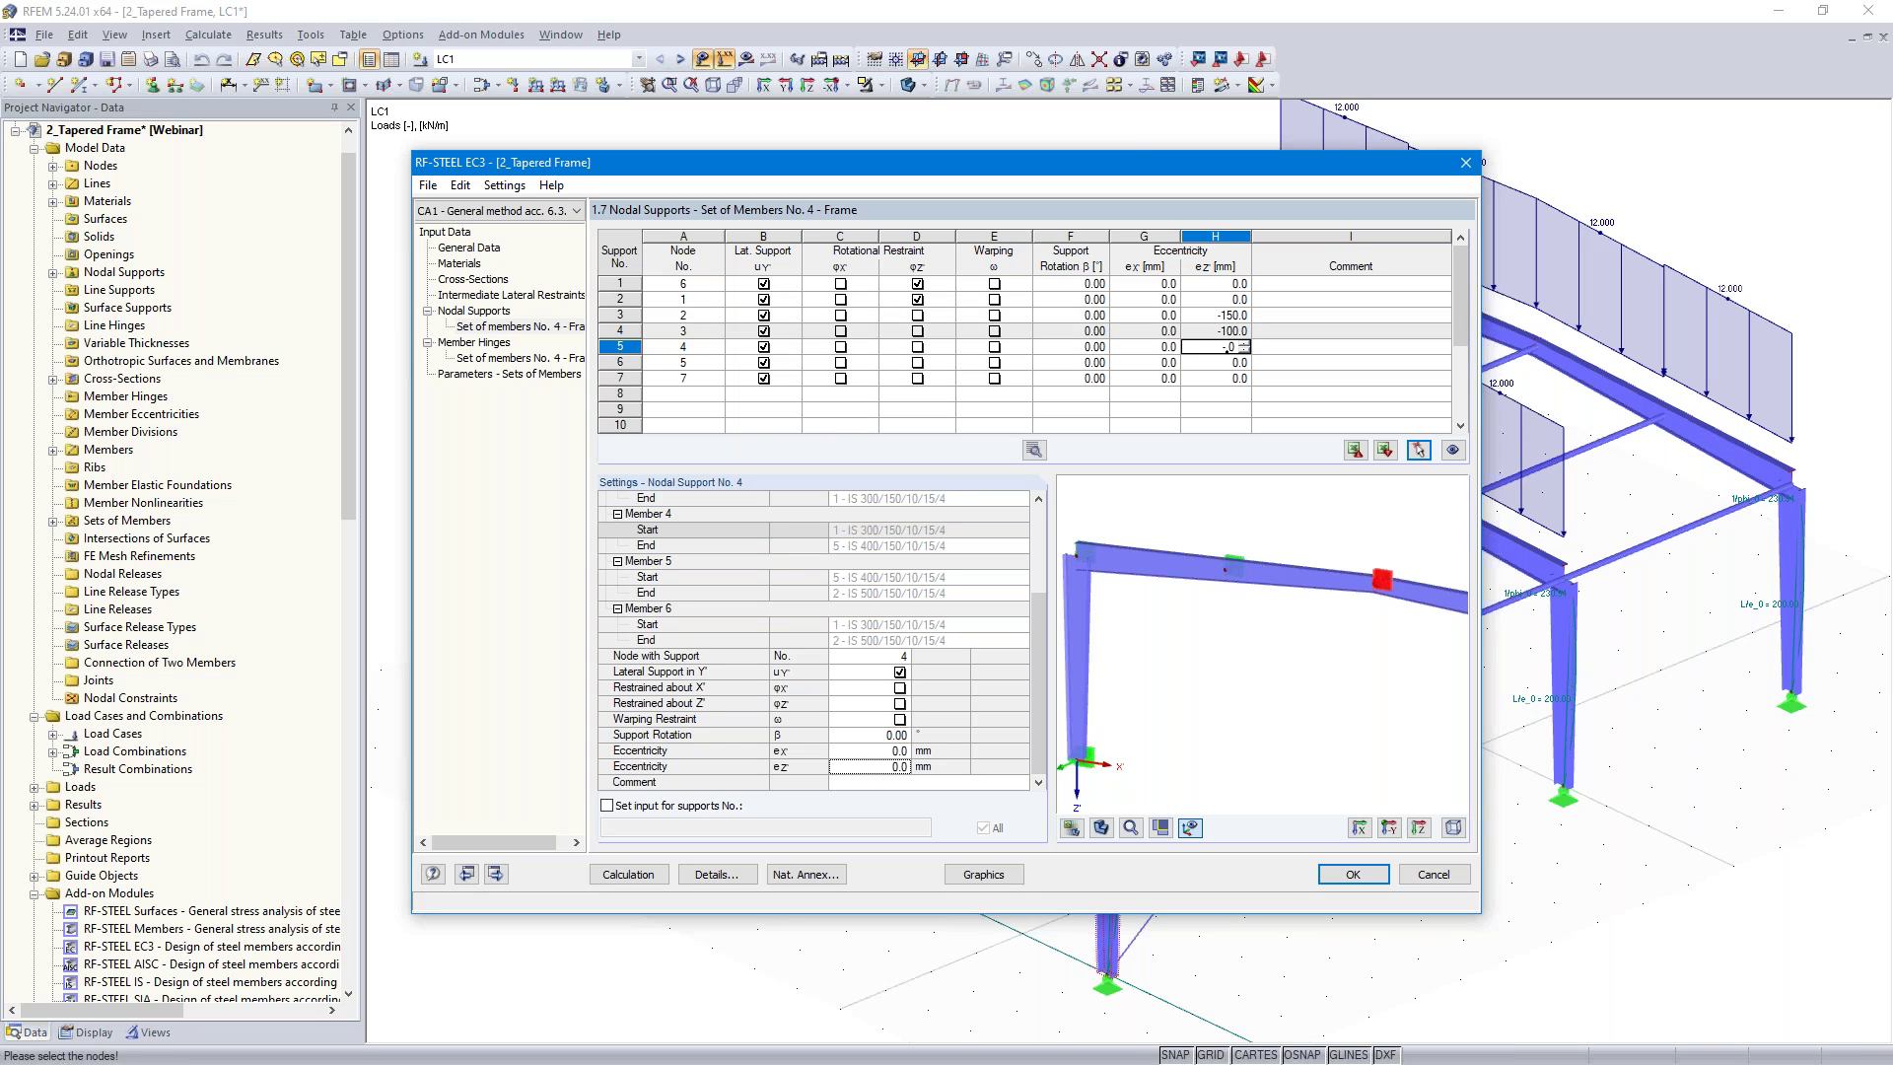
key("Return")
Set the support eccentricity eZ to -100 mm at node 5 and -150 mm at node 7
middle_click_drag(1371, 663, 1189, 608)
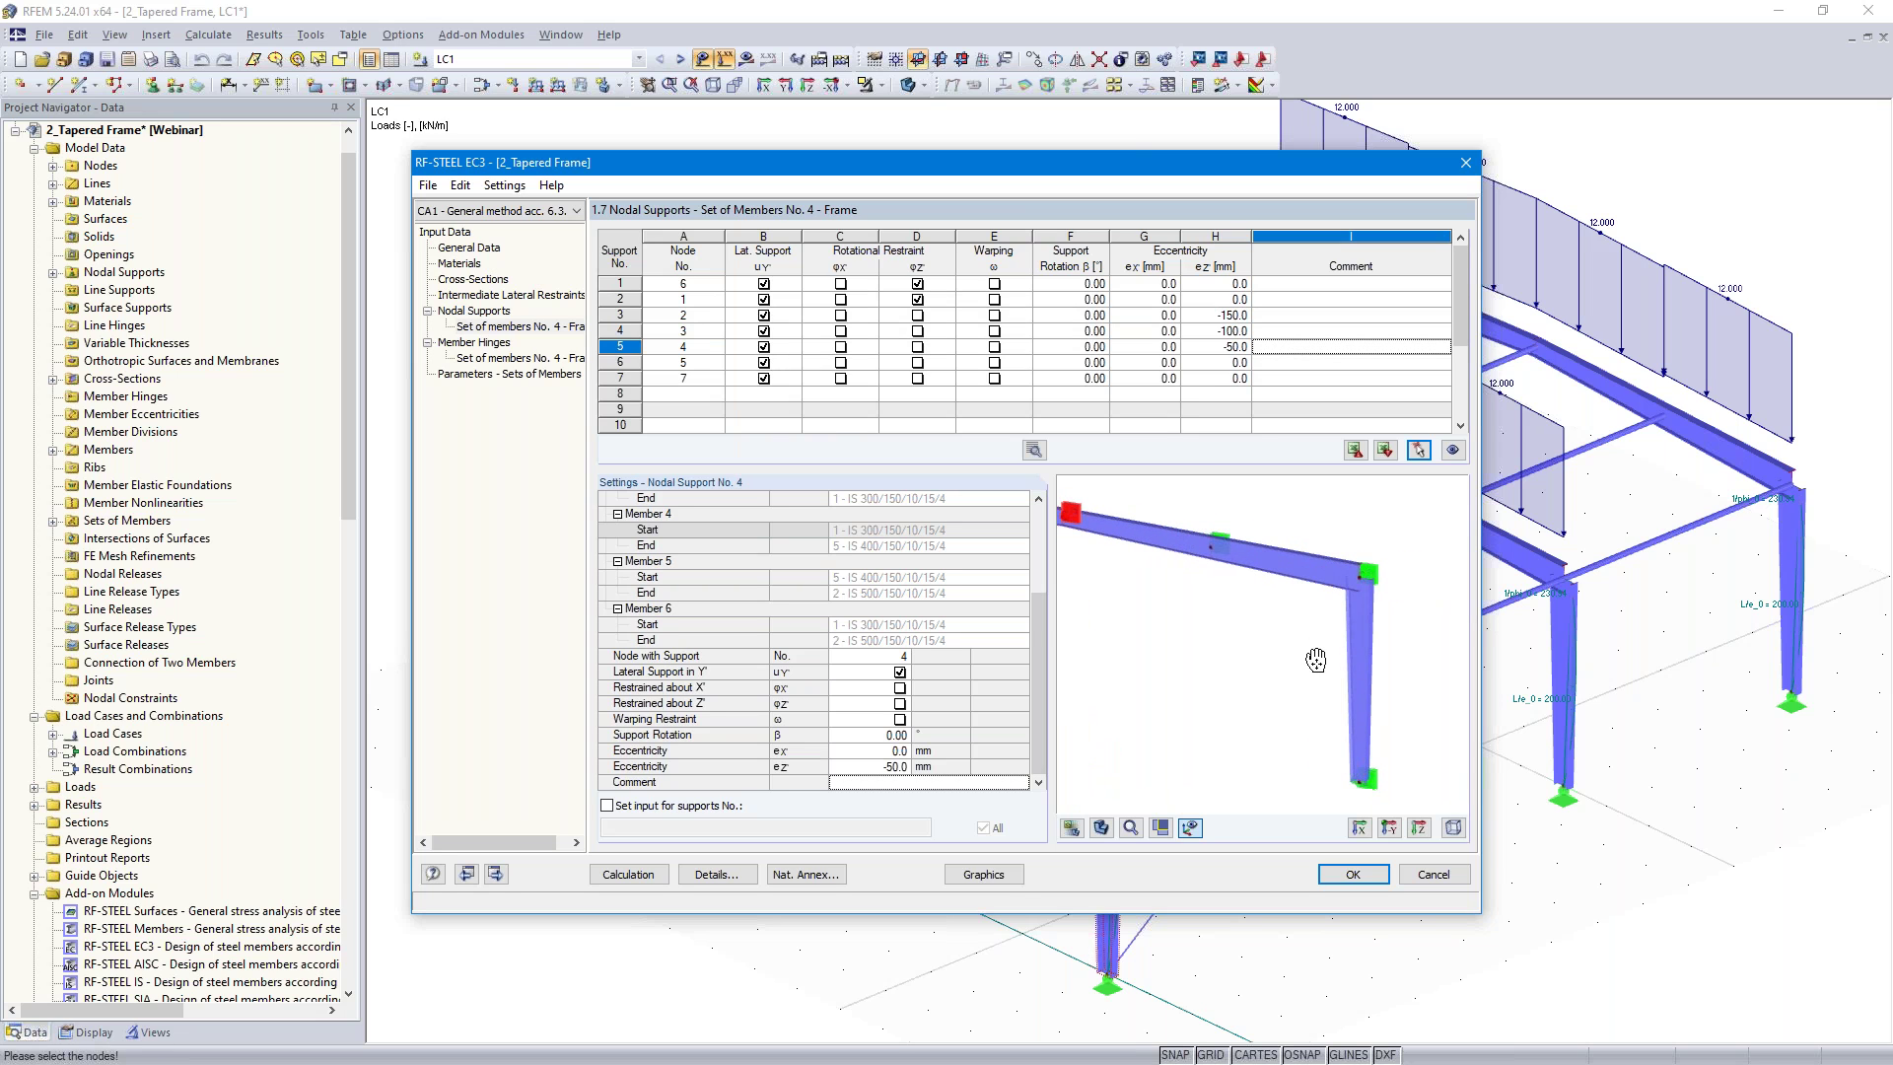
left_click(1226, 364)
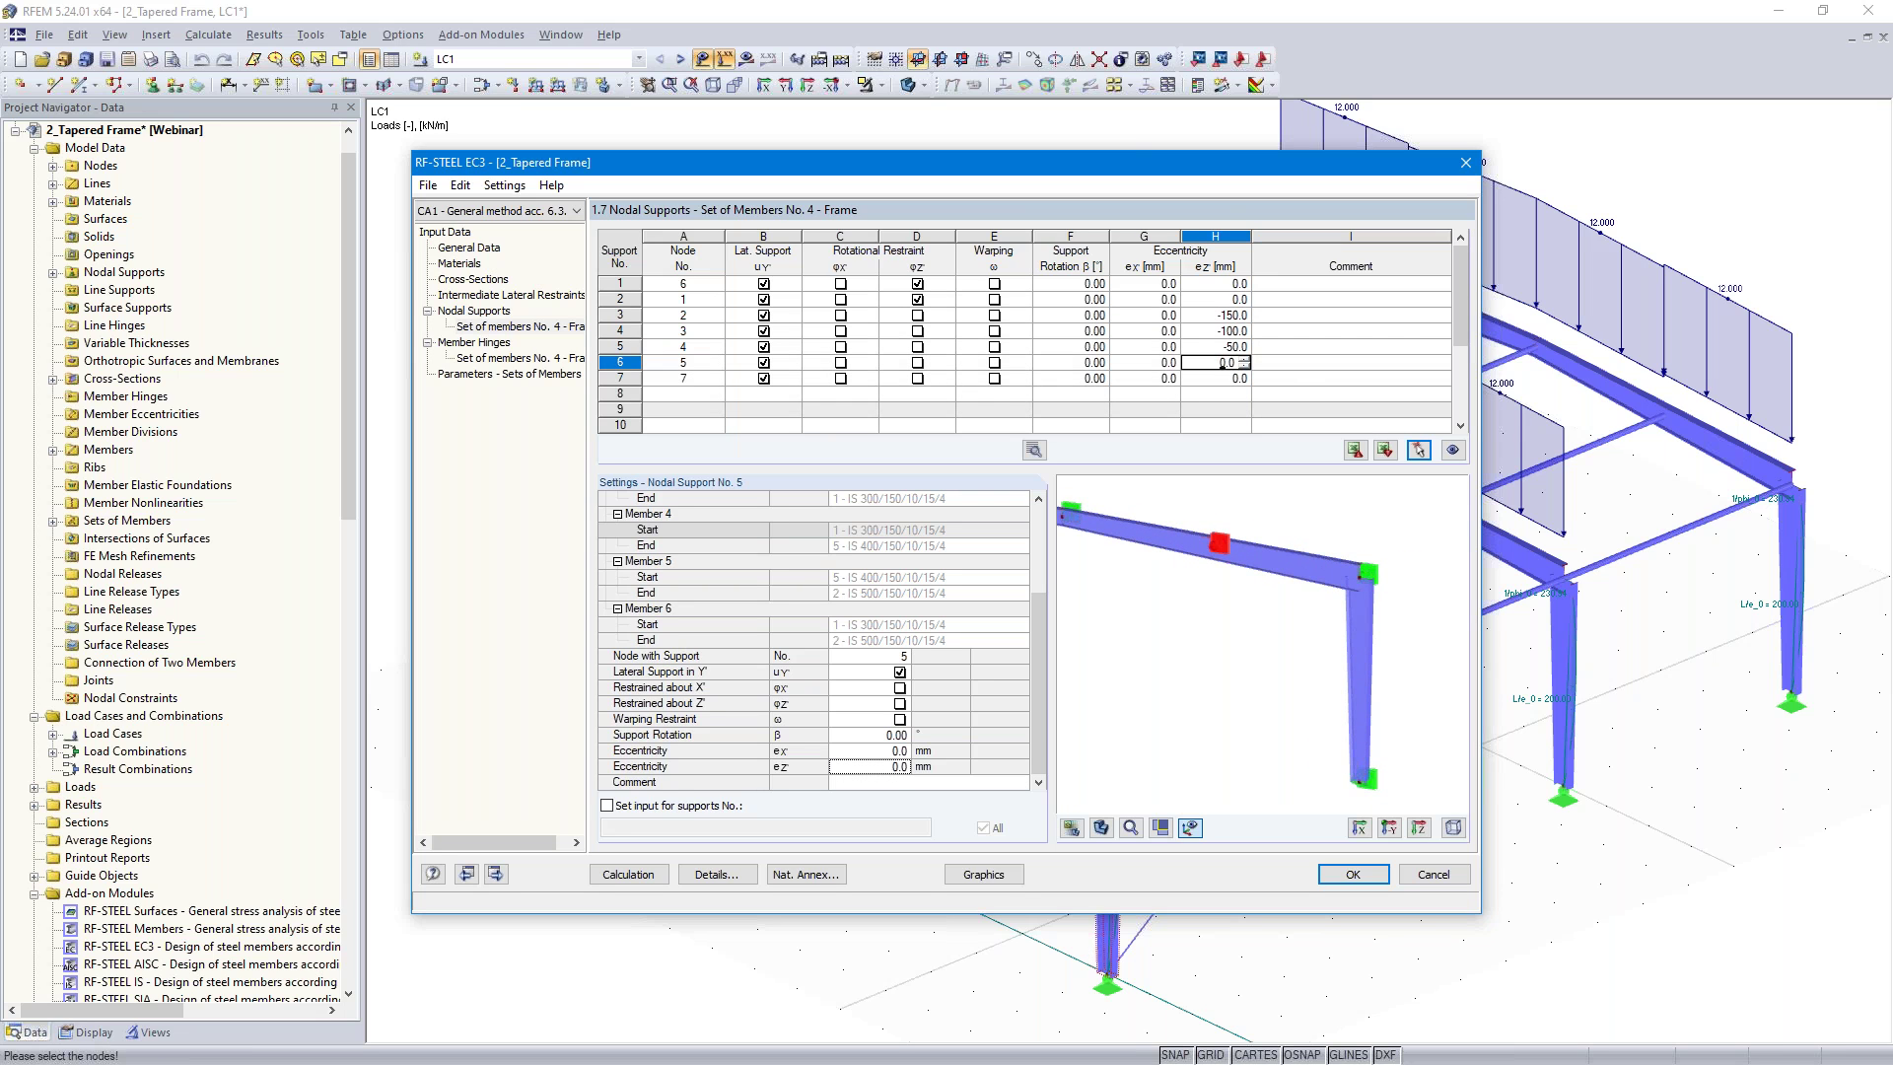
key("Tab")
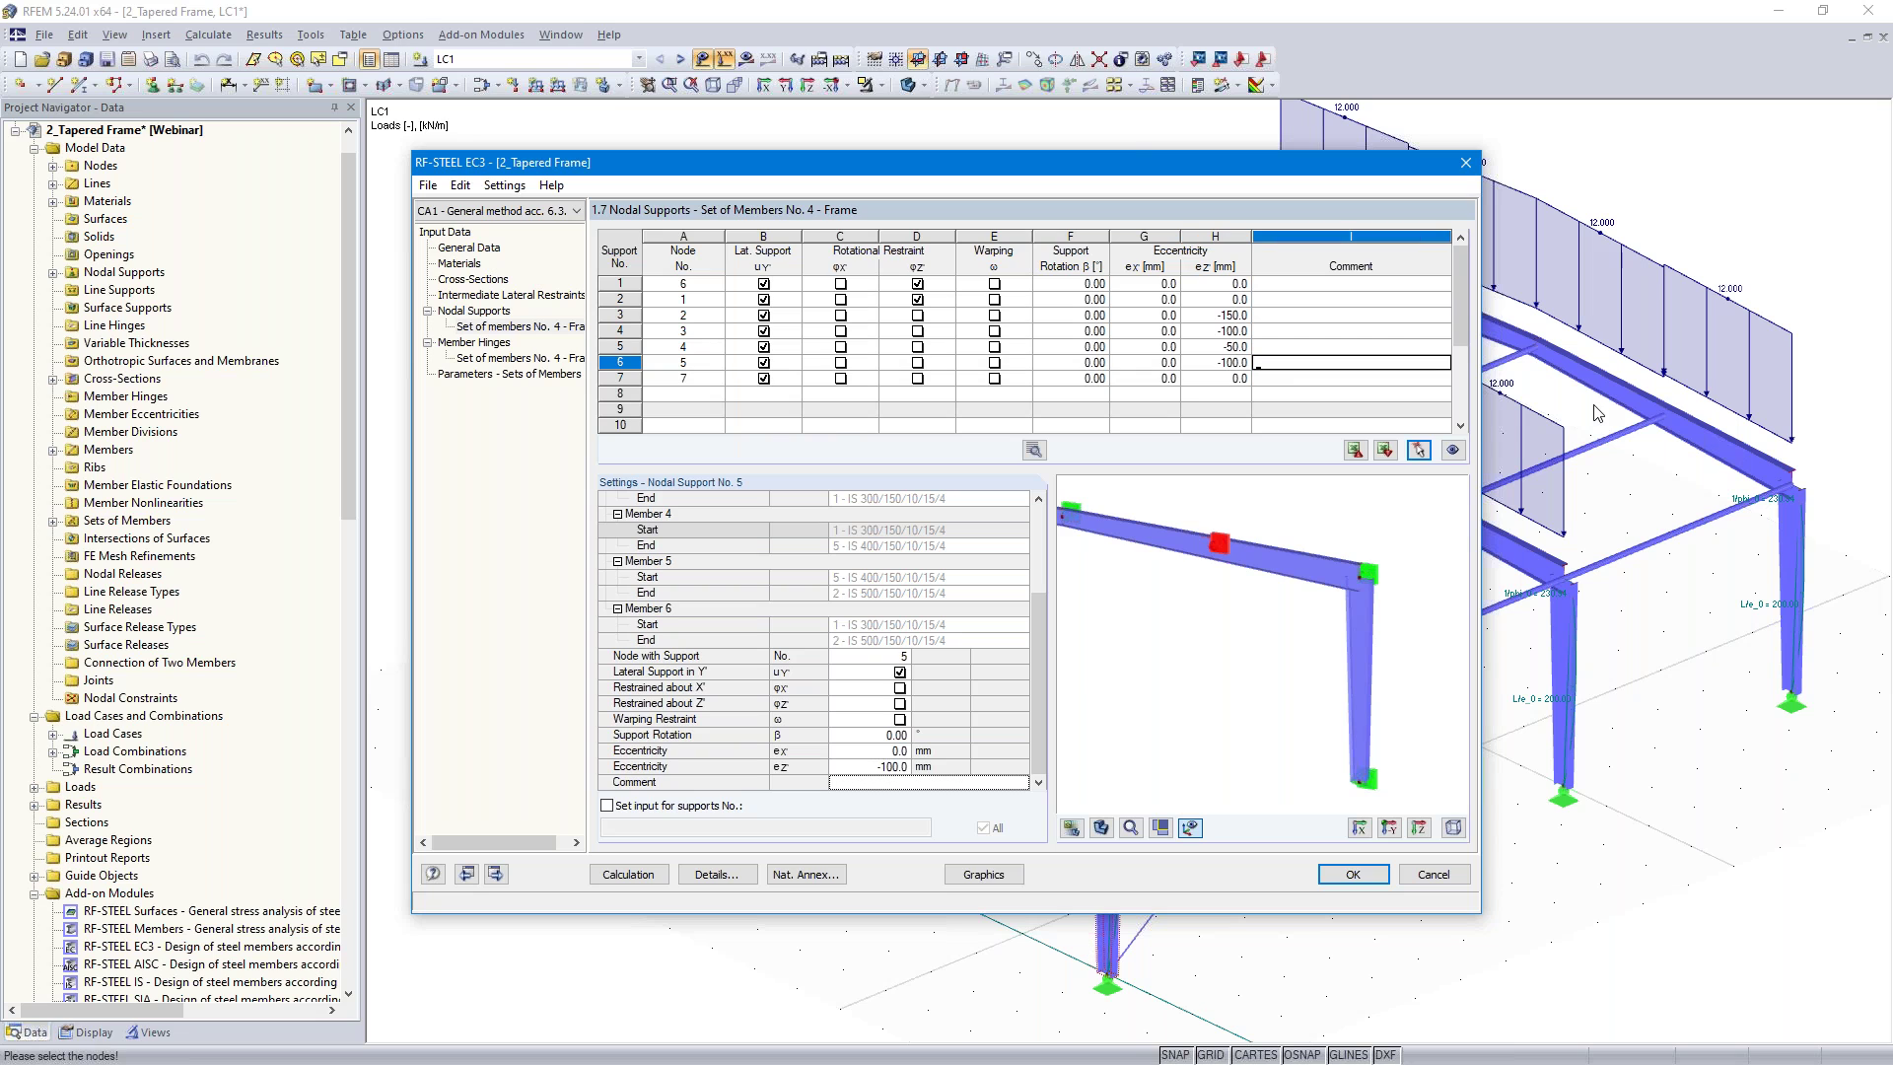
left_click(1213, 380)
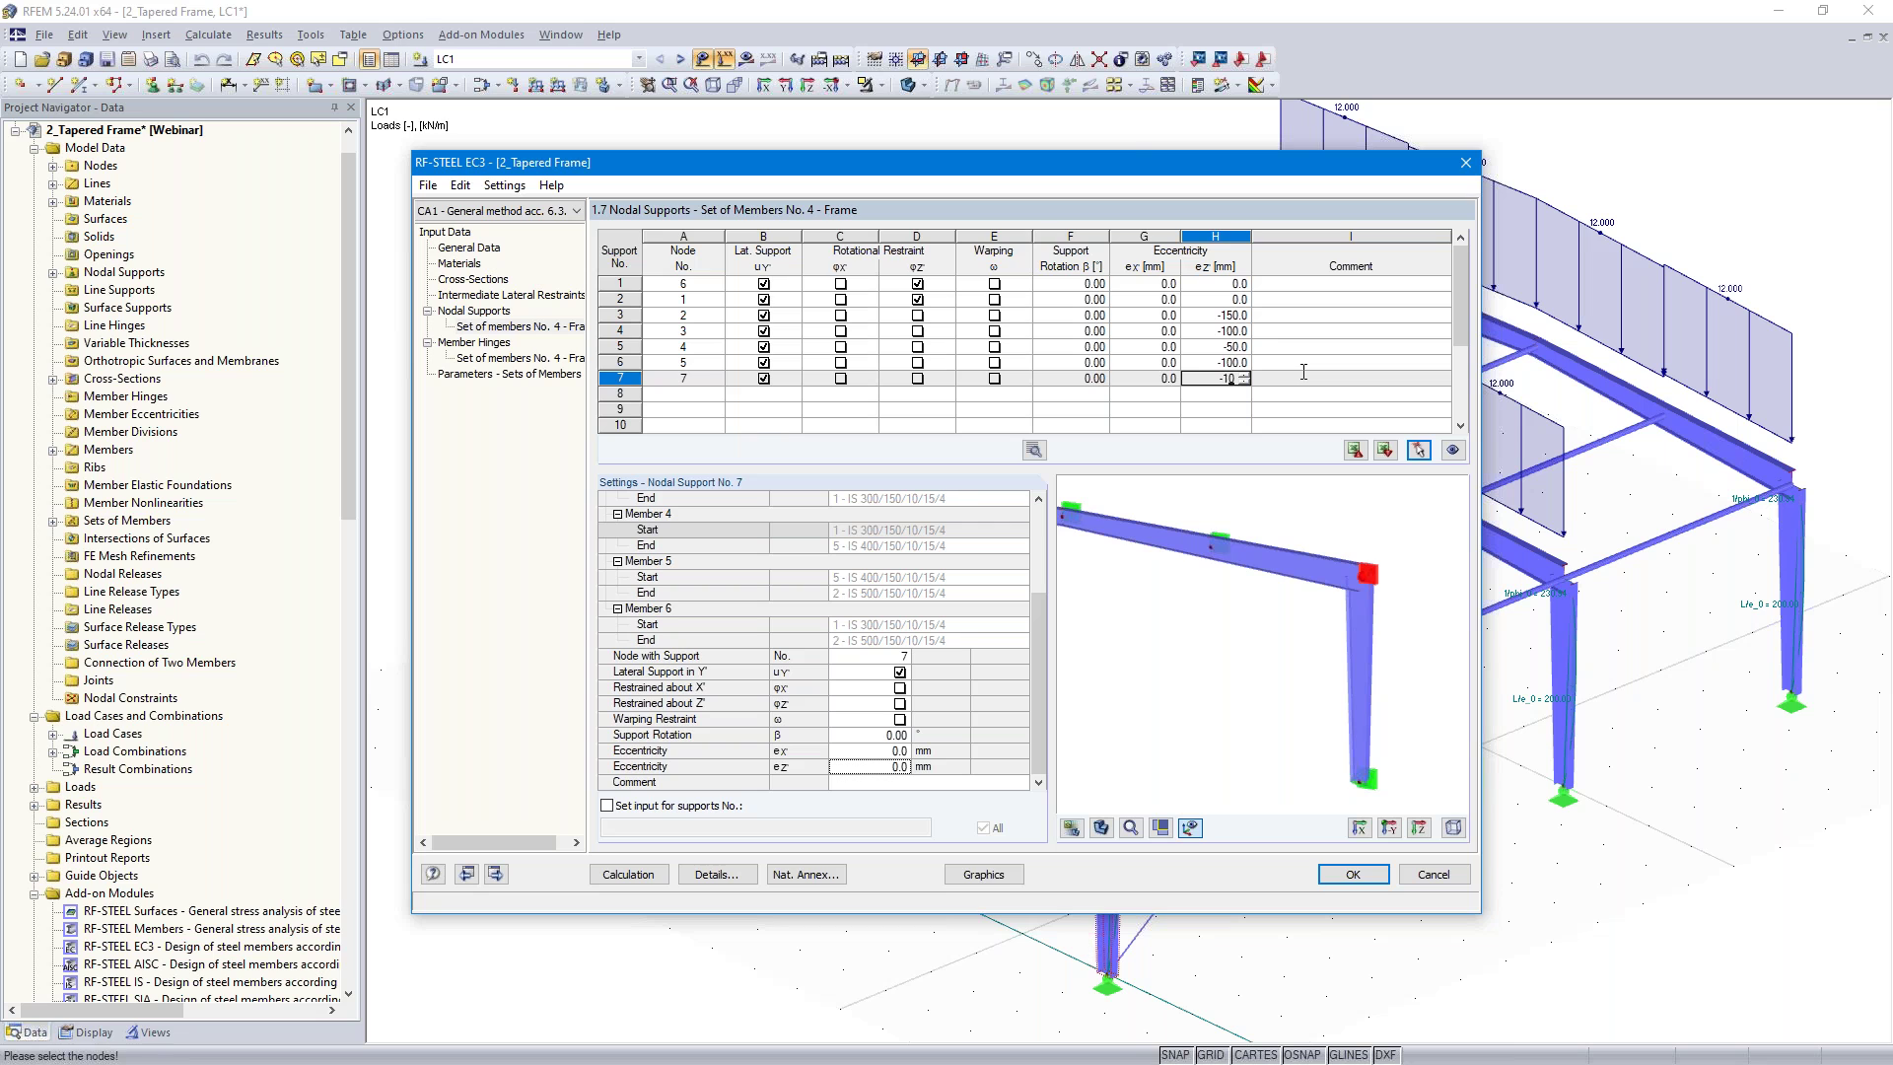
key("Tab")
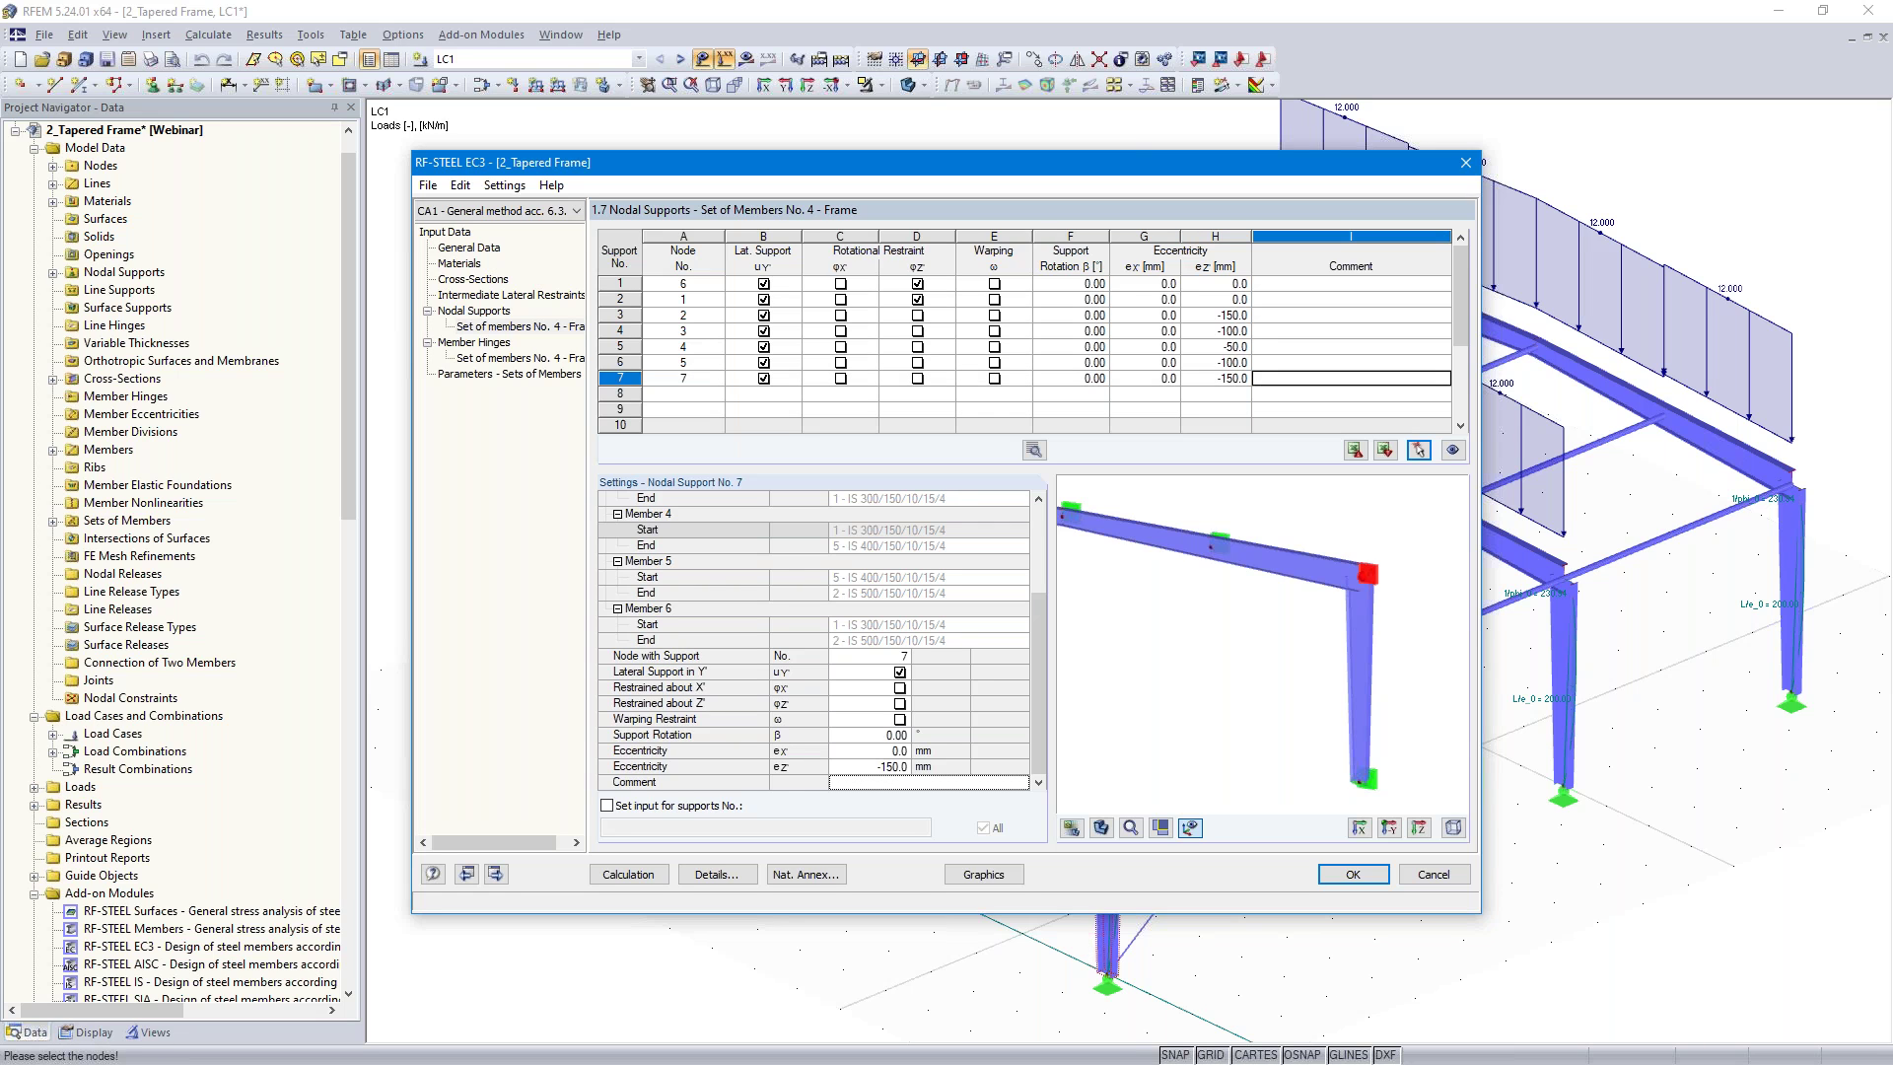
Pass over the member hinges and the shear panel and rotational restraint parameters without entries, and calculate the design case
left_click(495, 874)
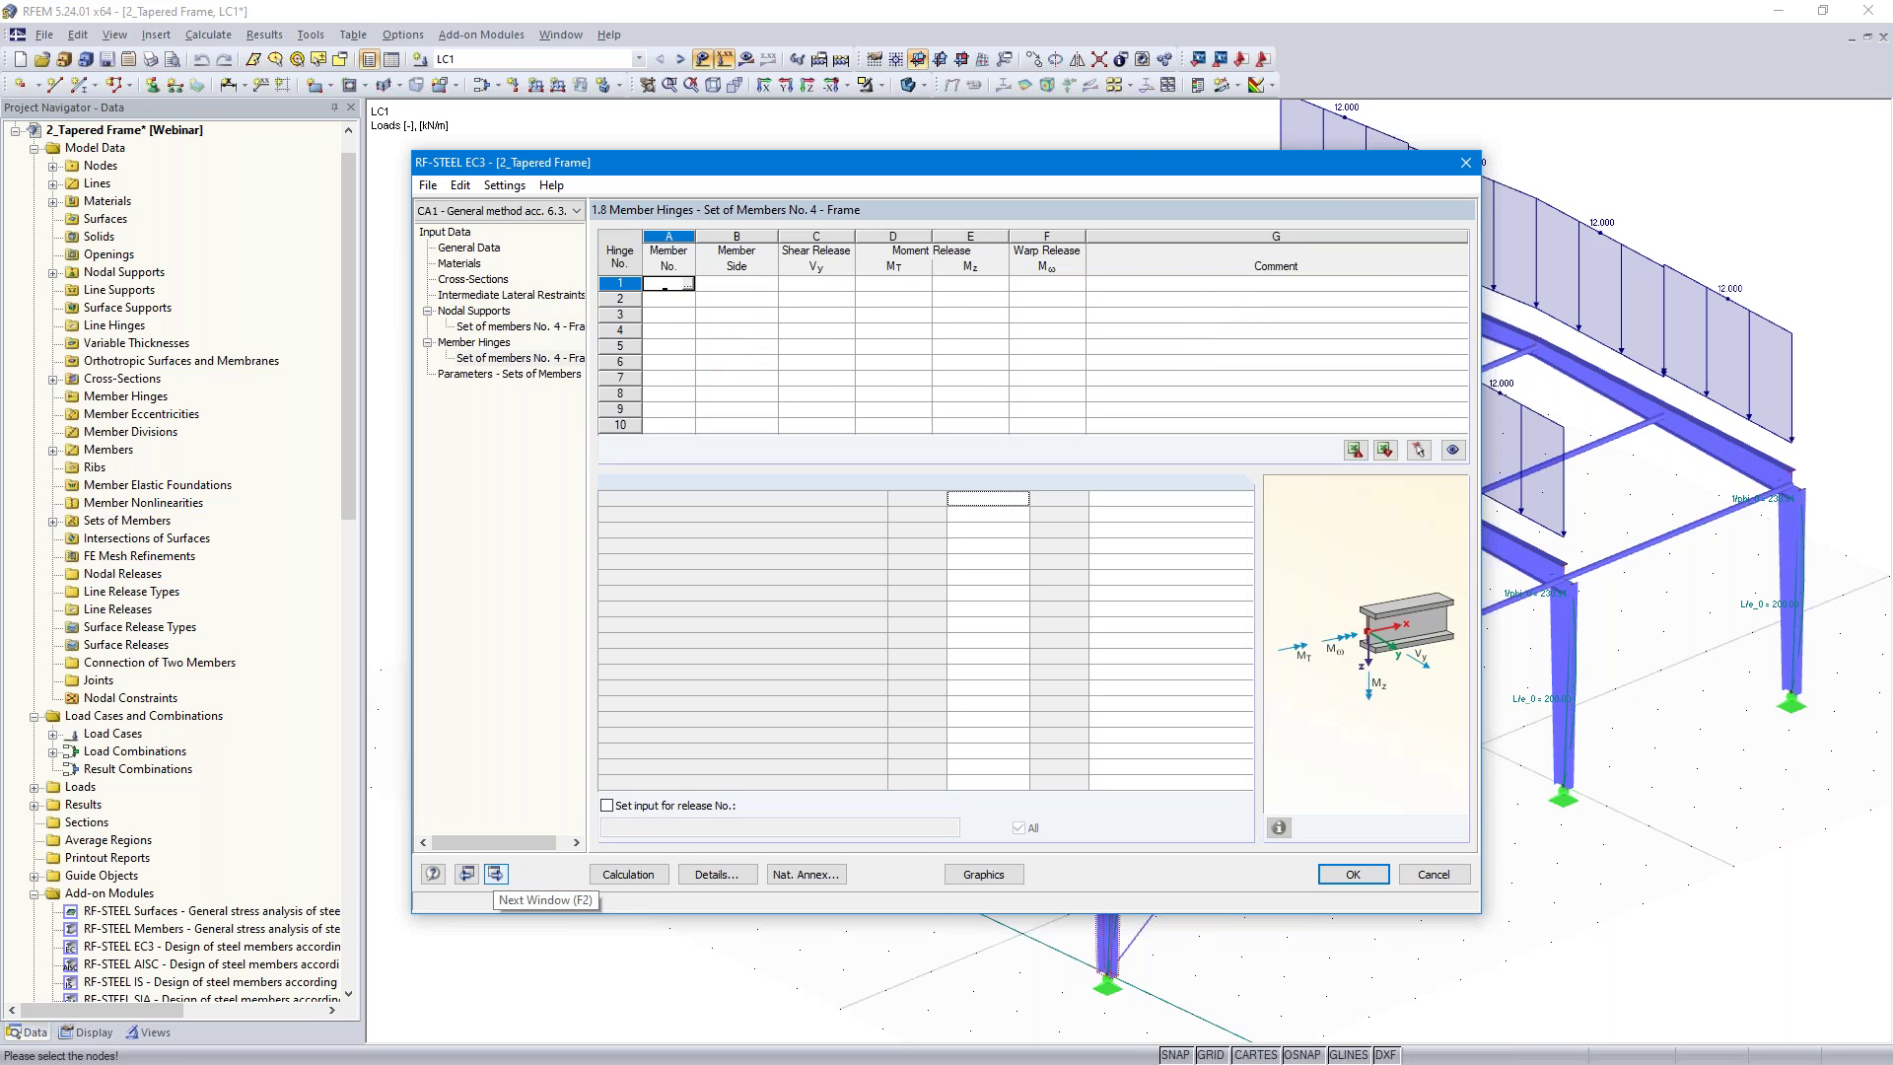
left_click(495, 874)
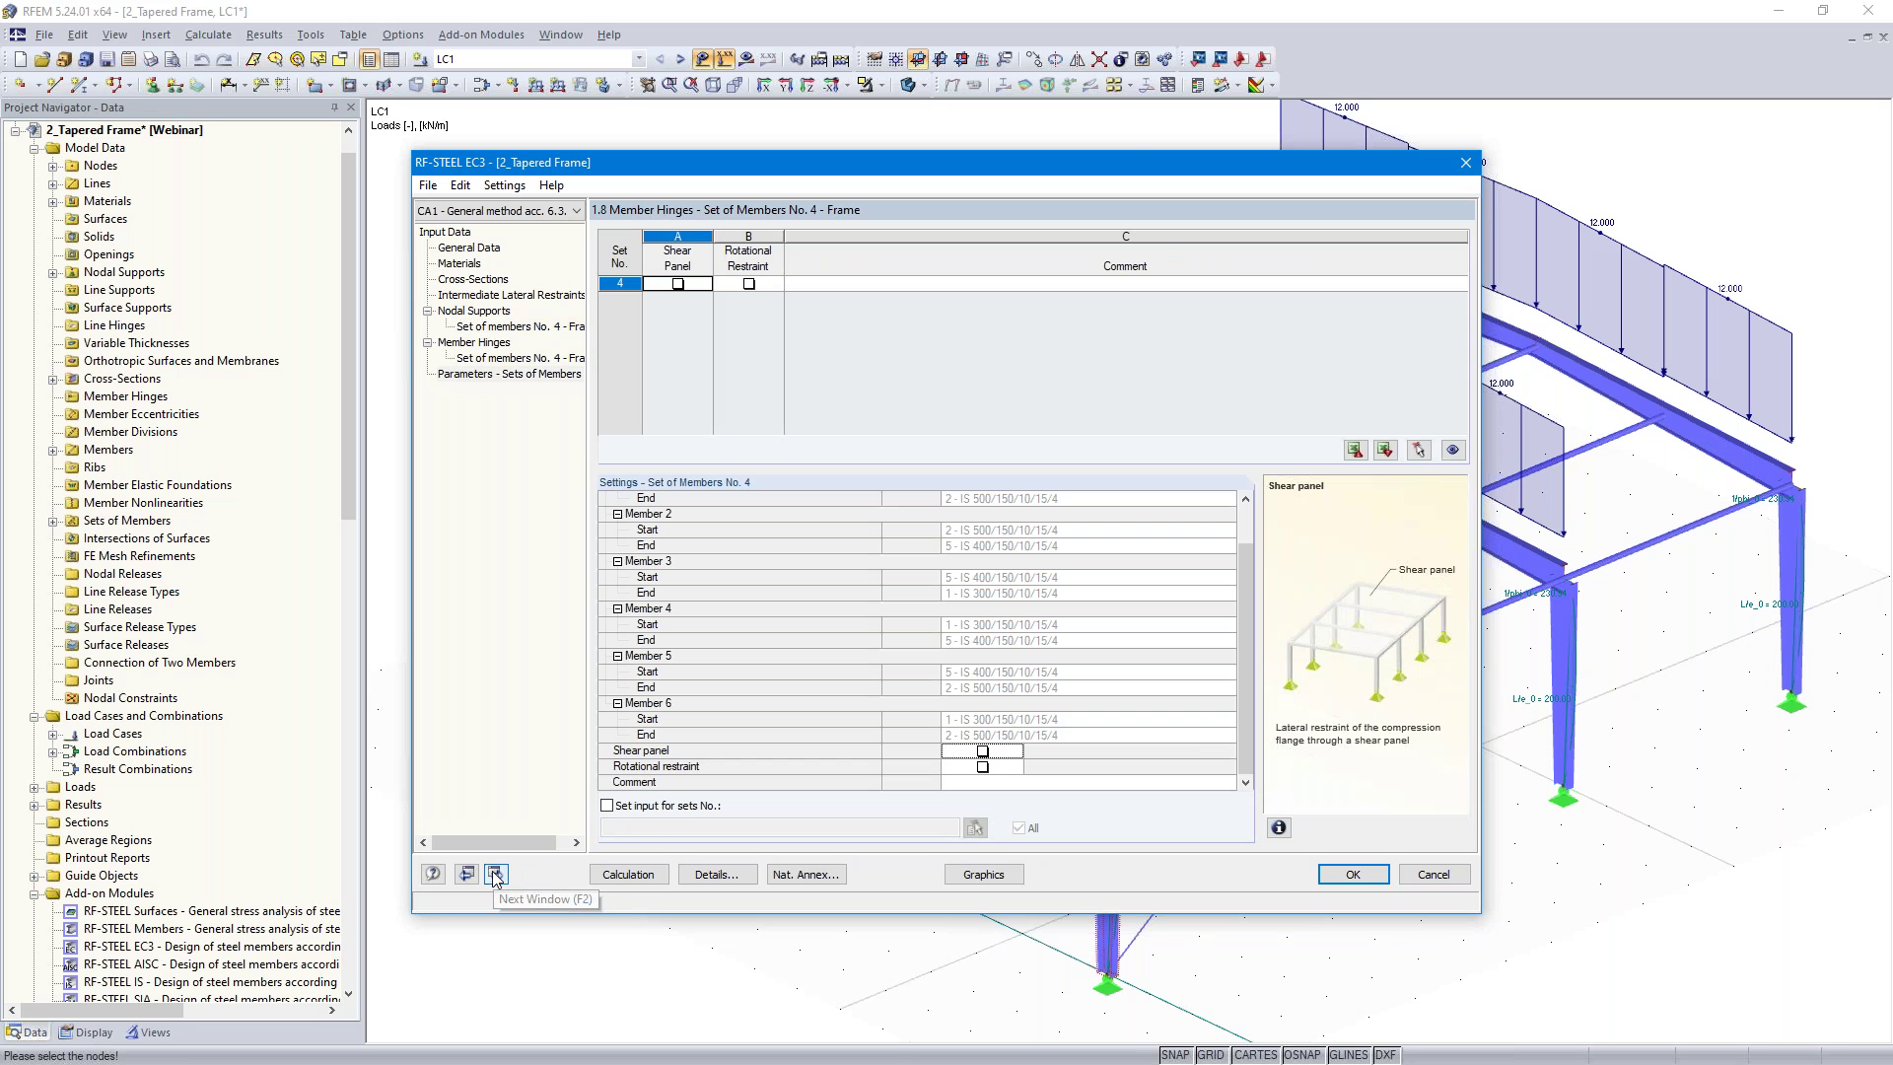
left_click(625, 874)
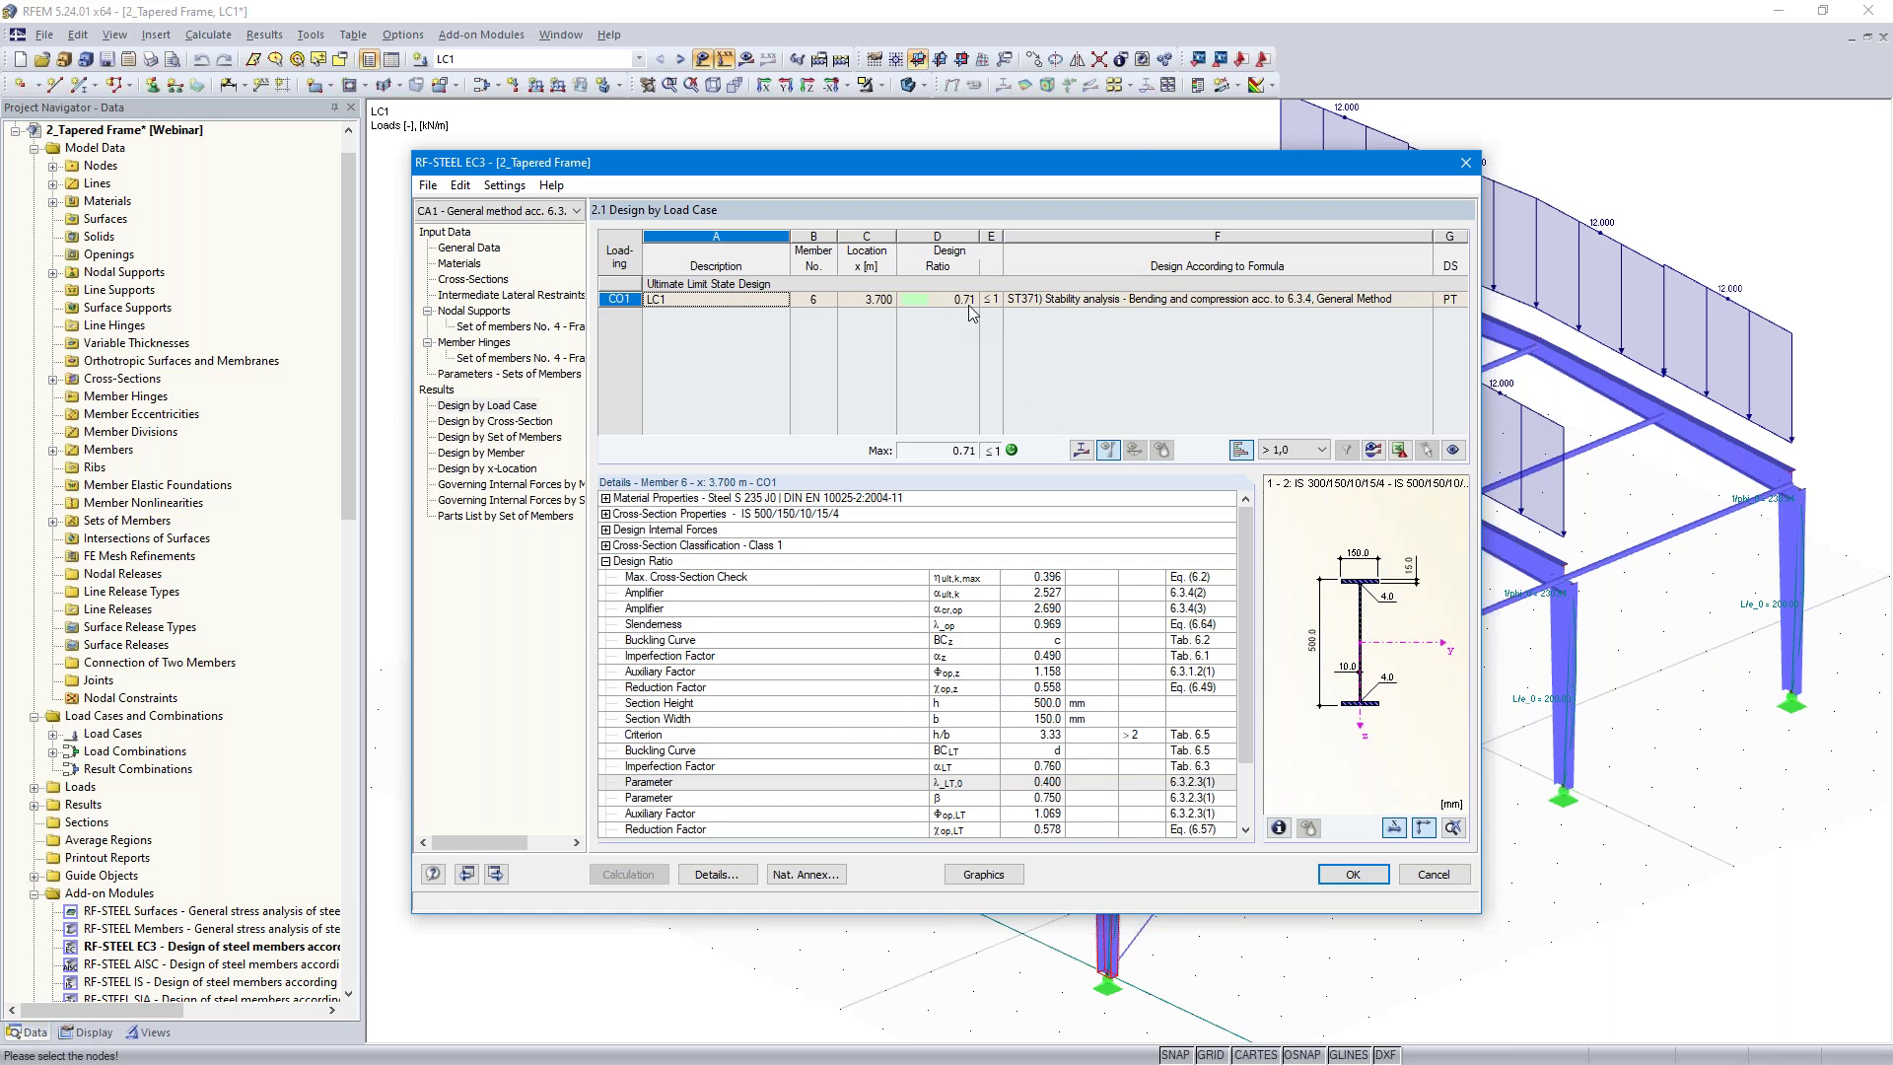
Examine the frame's buckling mode shape up close with the display factor reduced to 0.13, and close the view
left_click(1080, 450)
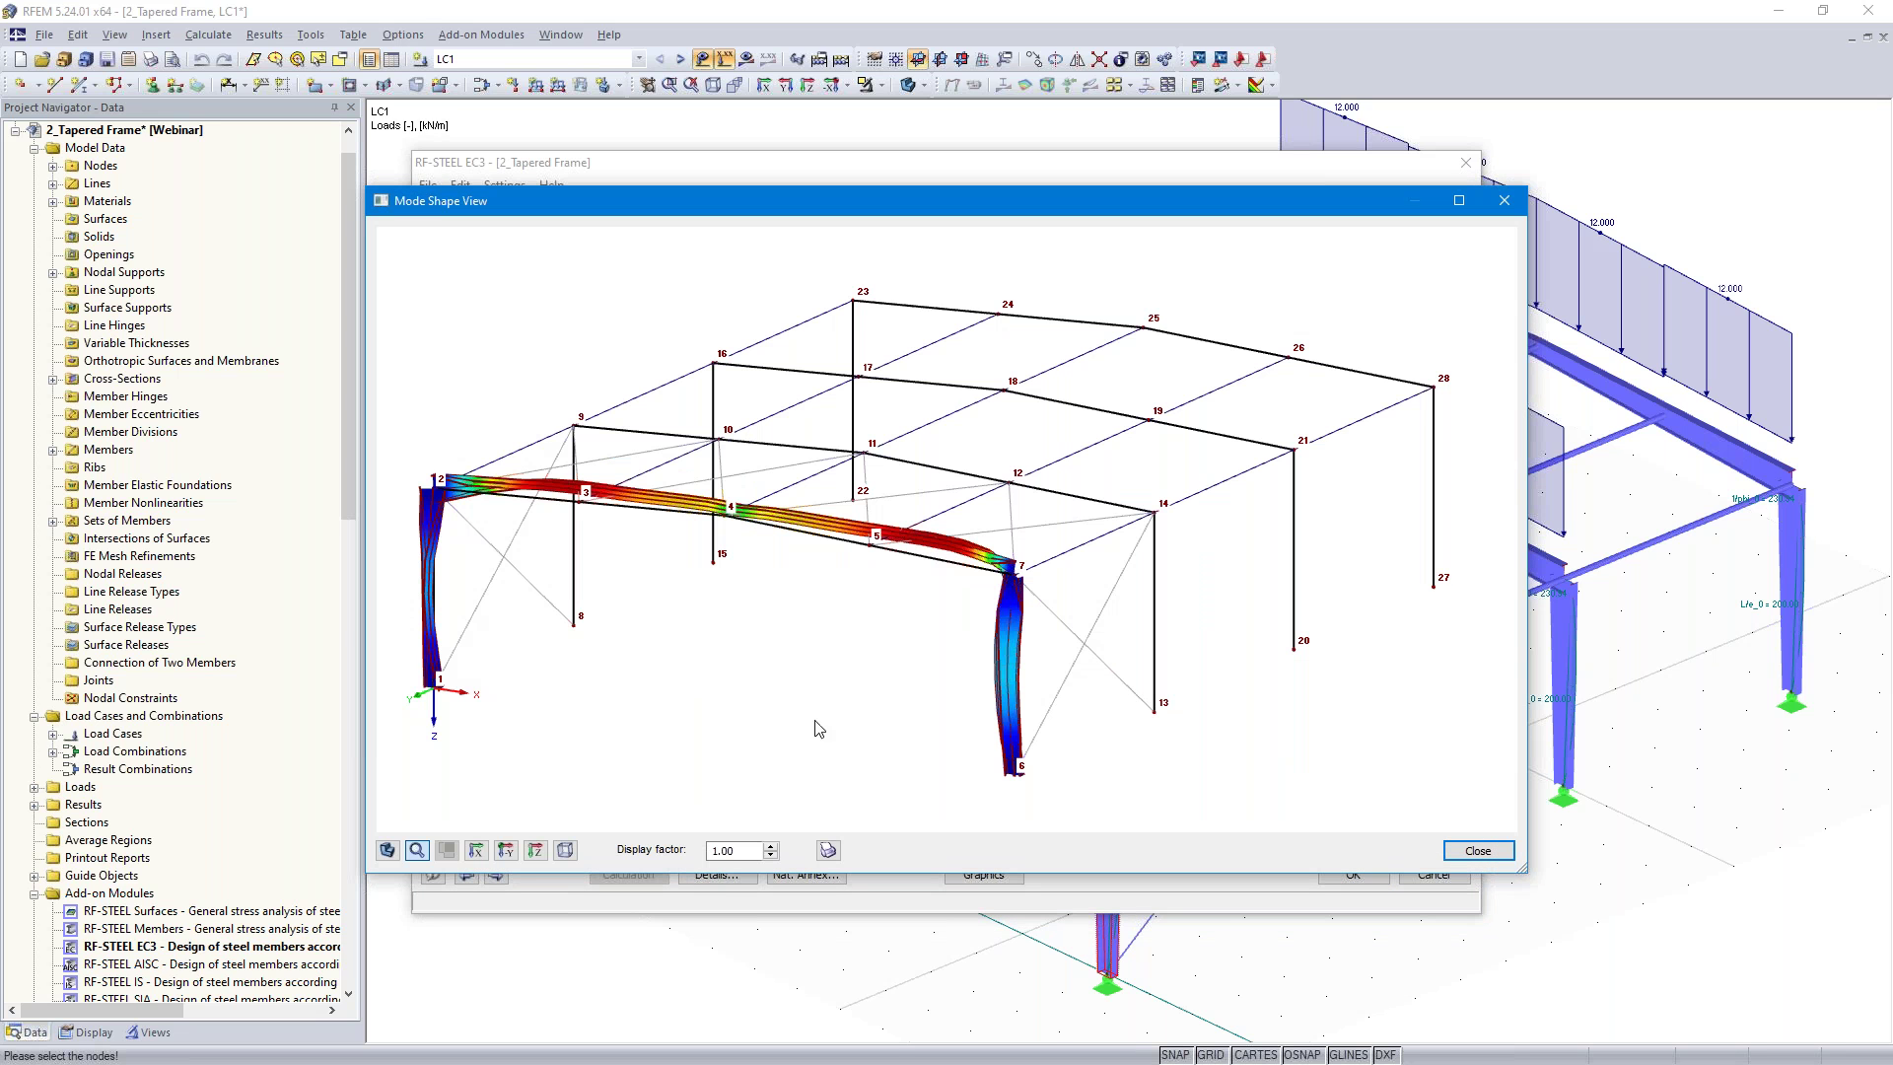
left_click(771, 854)
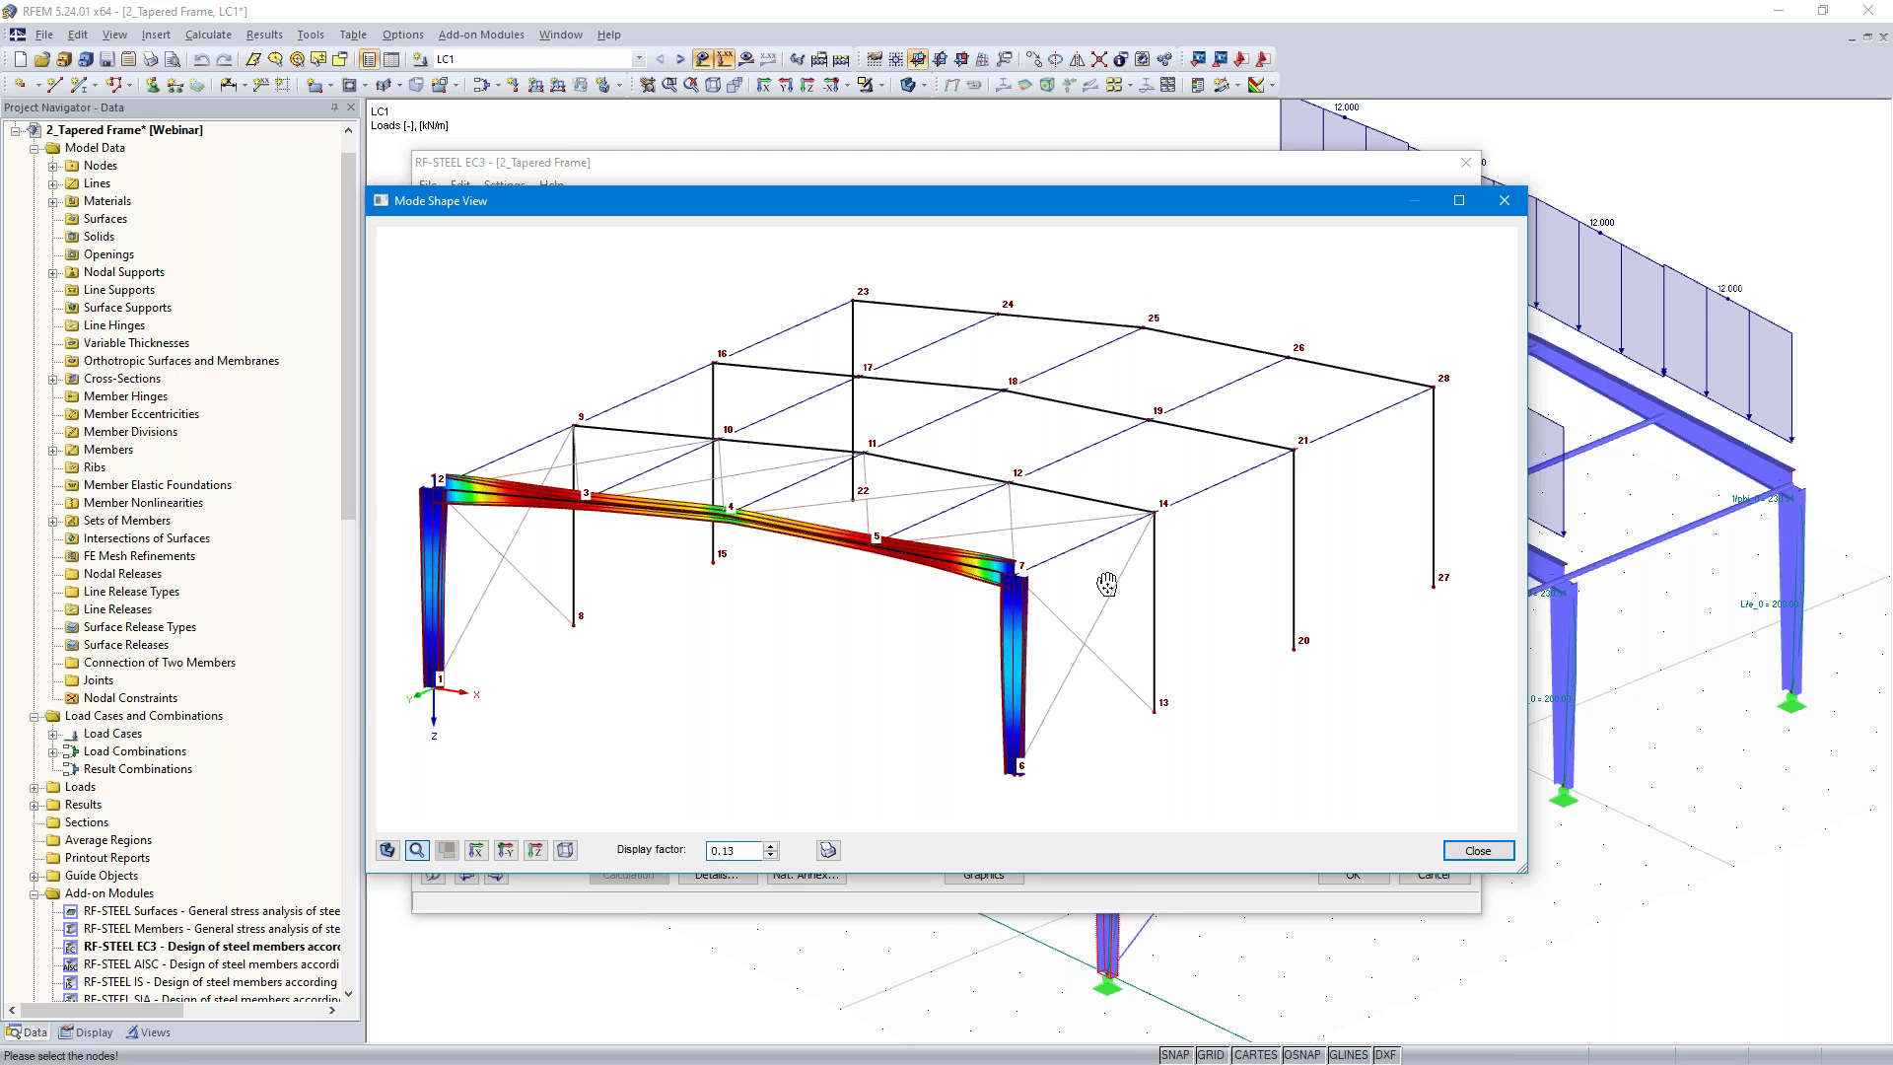
middle_click_drag(1107, 574, 631, 454, "ctrl")
middle_click_drag(962, 583, 926, 613, "ctrl")
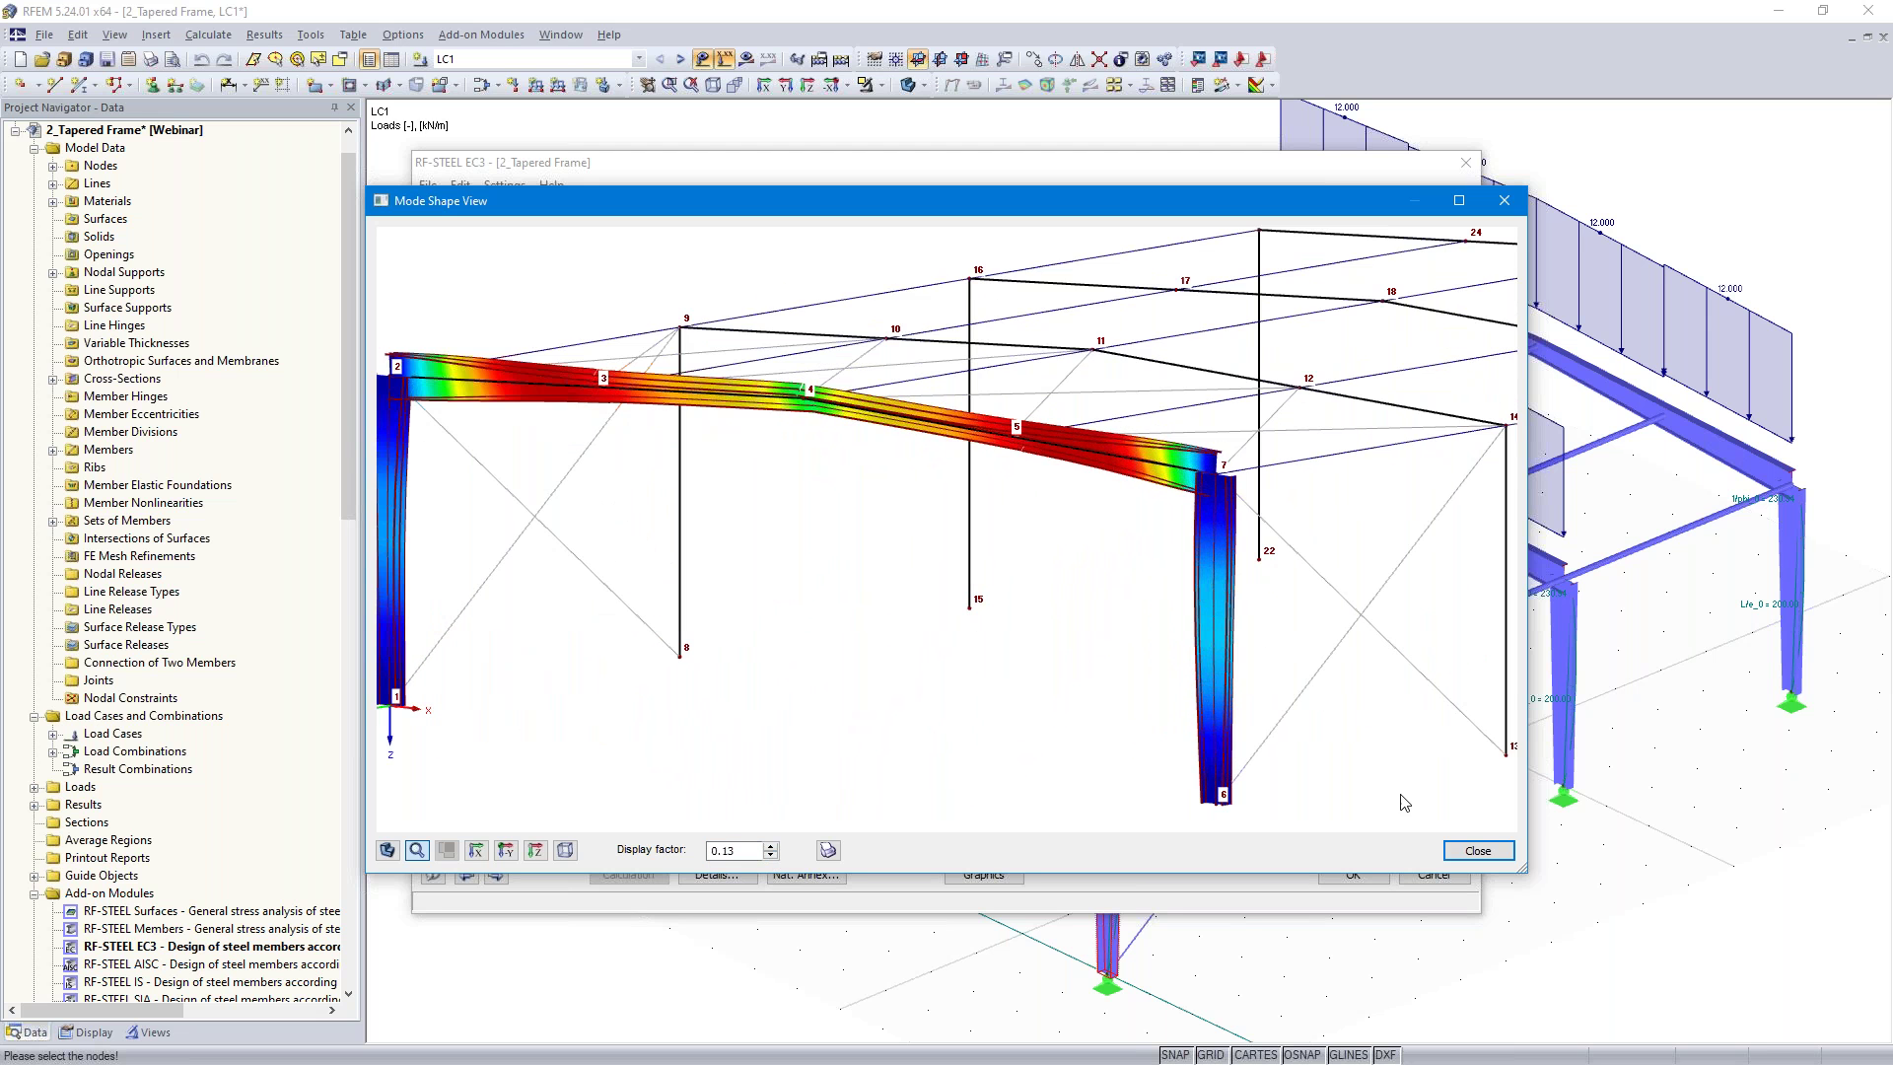
left_click(1475, 850)
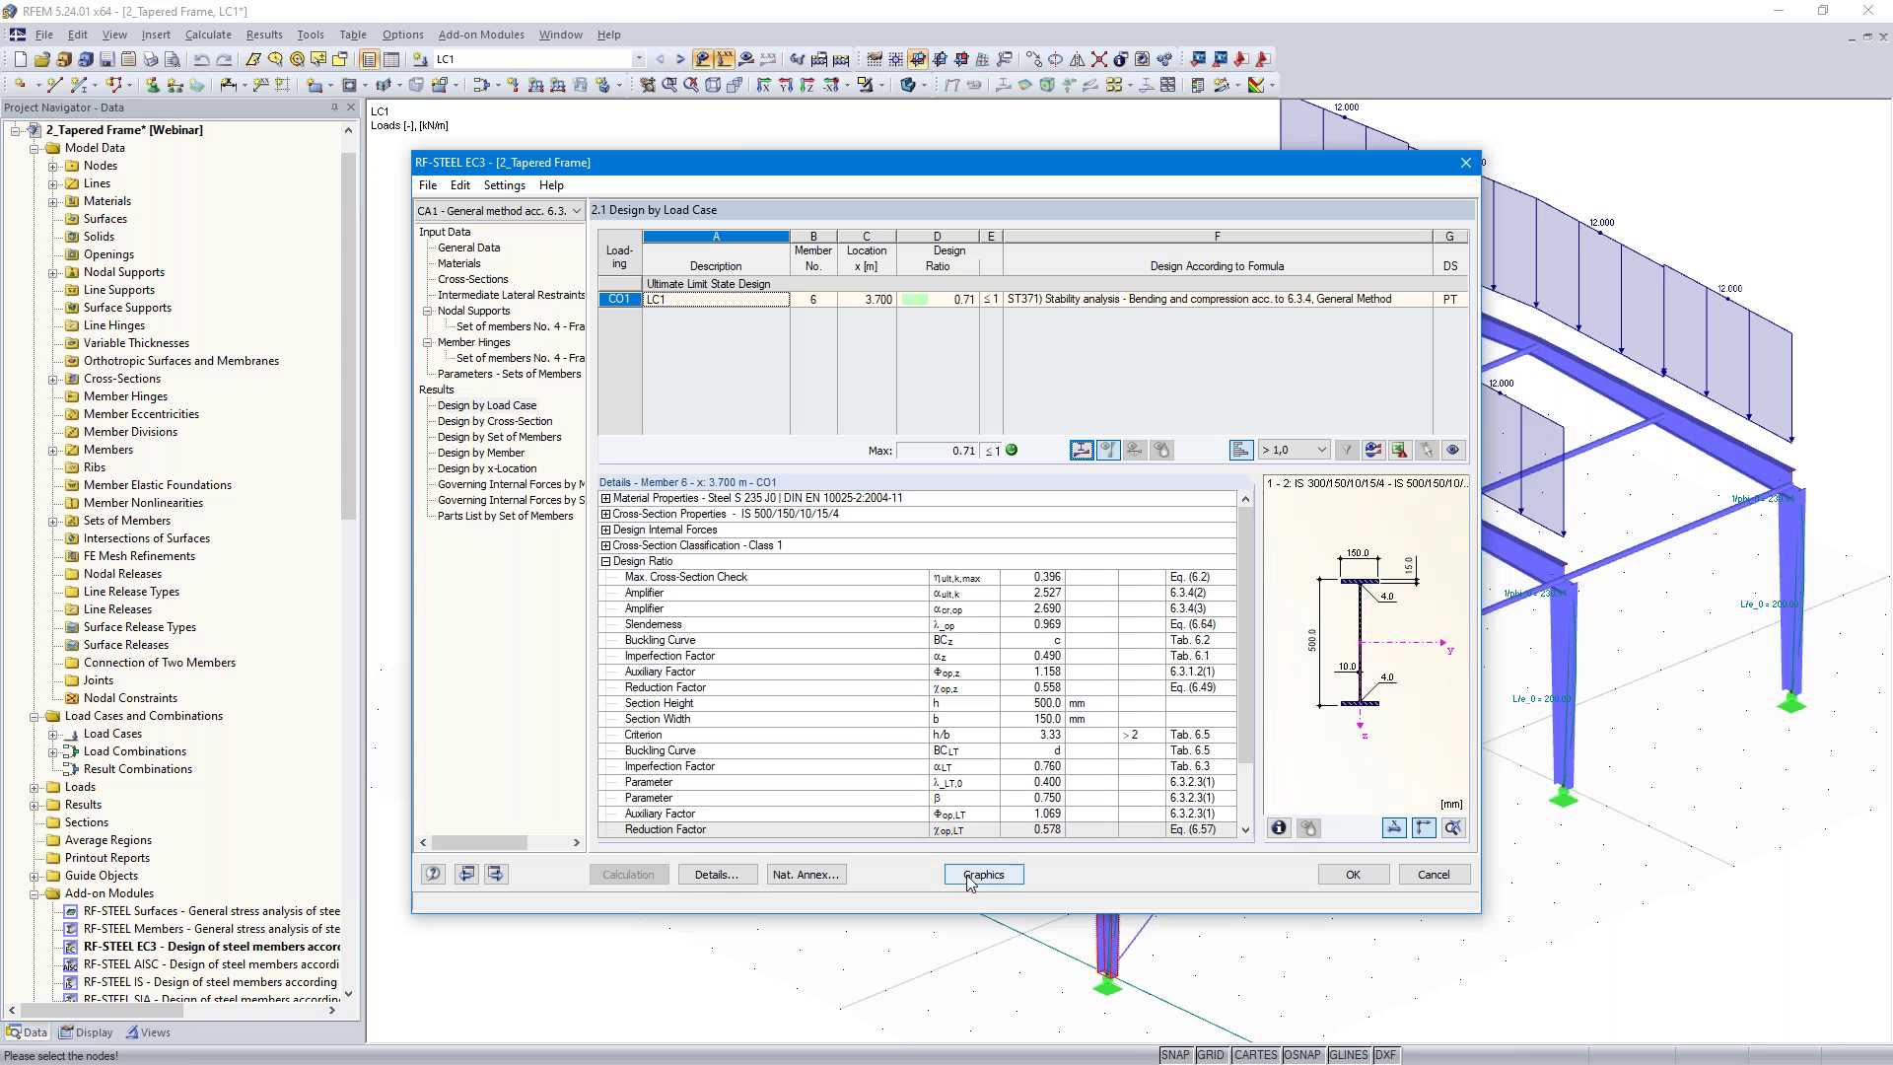
Display the case's design ratios graphically on the model and examine their distribution along the front frame
left_click(986, 874)
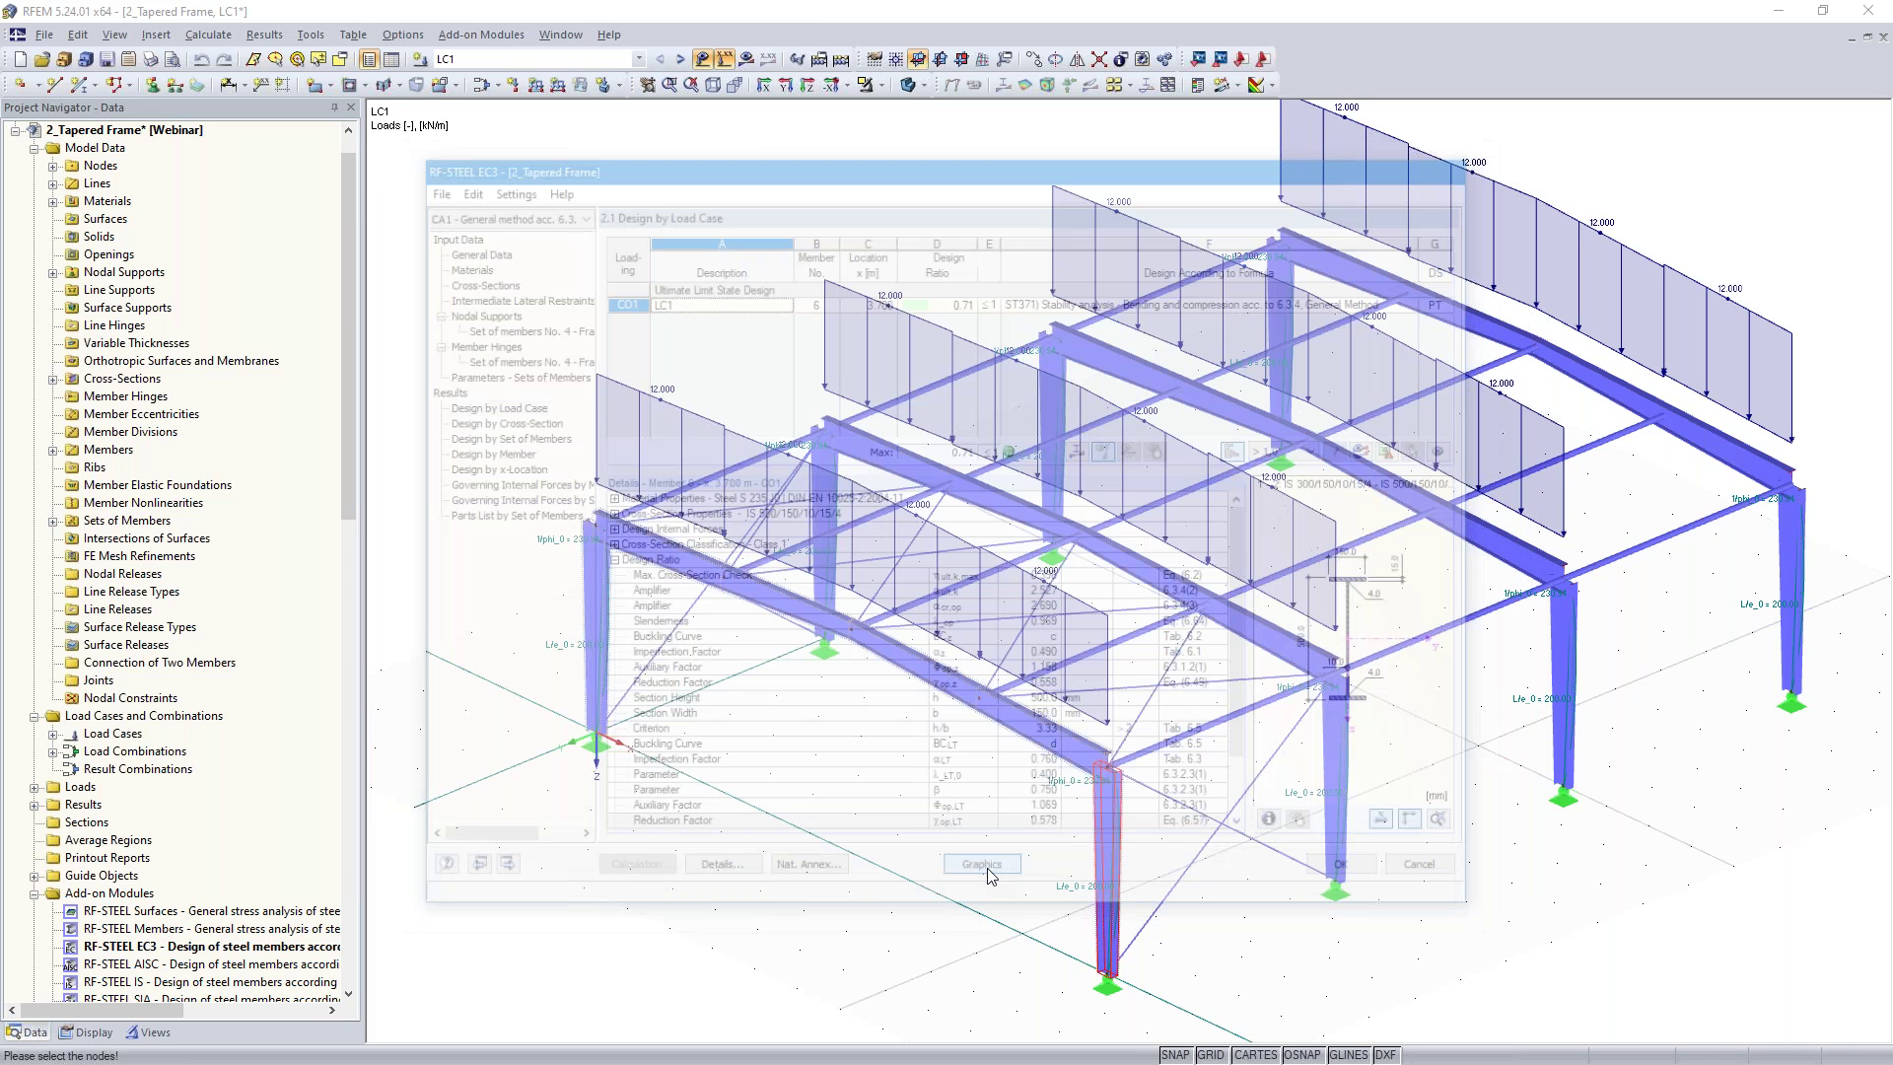
scroll(998, 687, "up", 4)
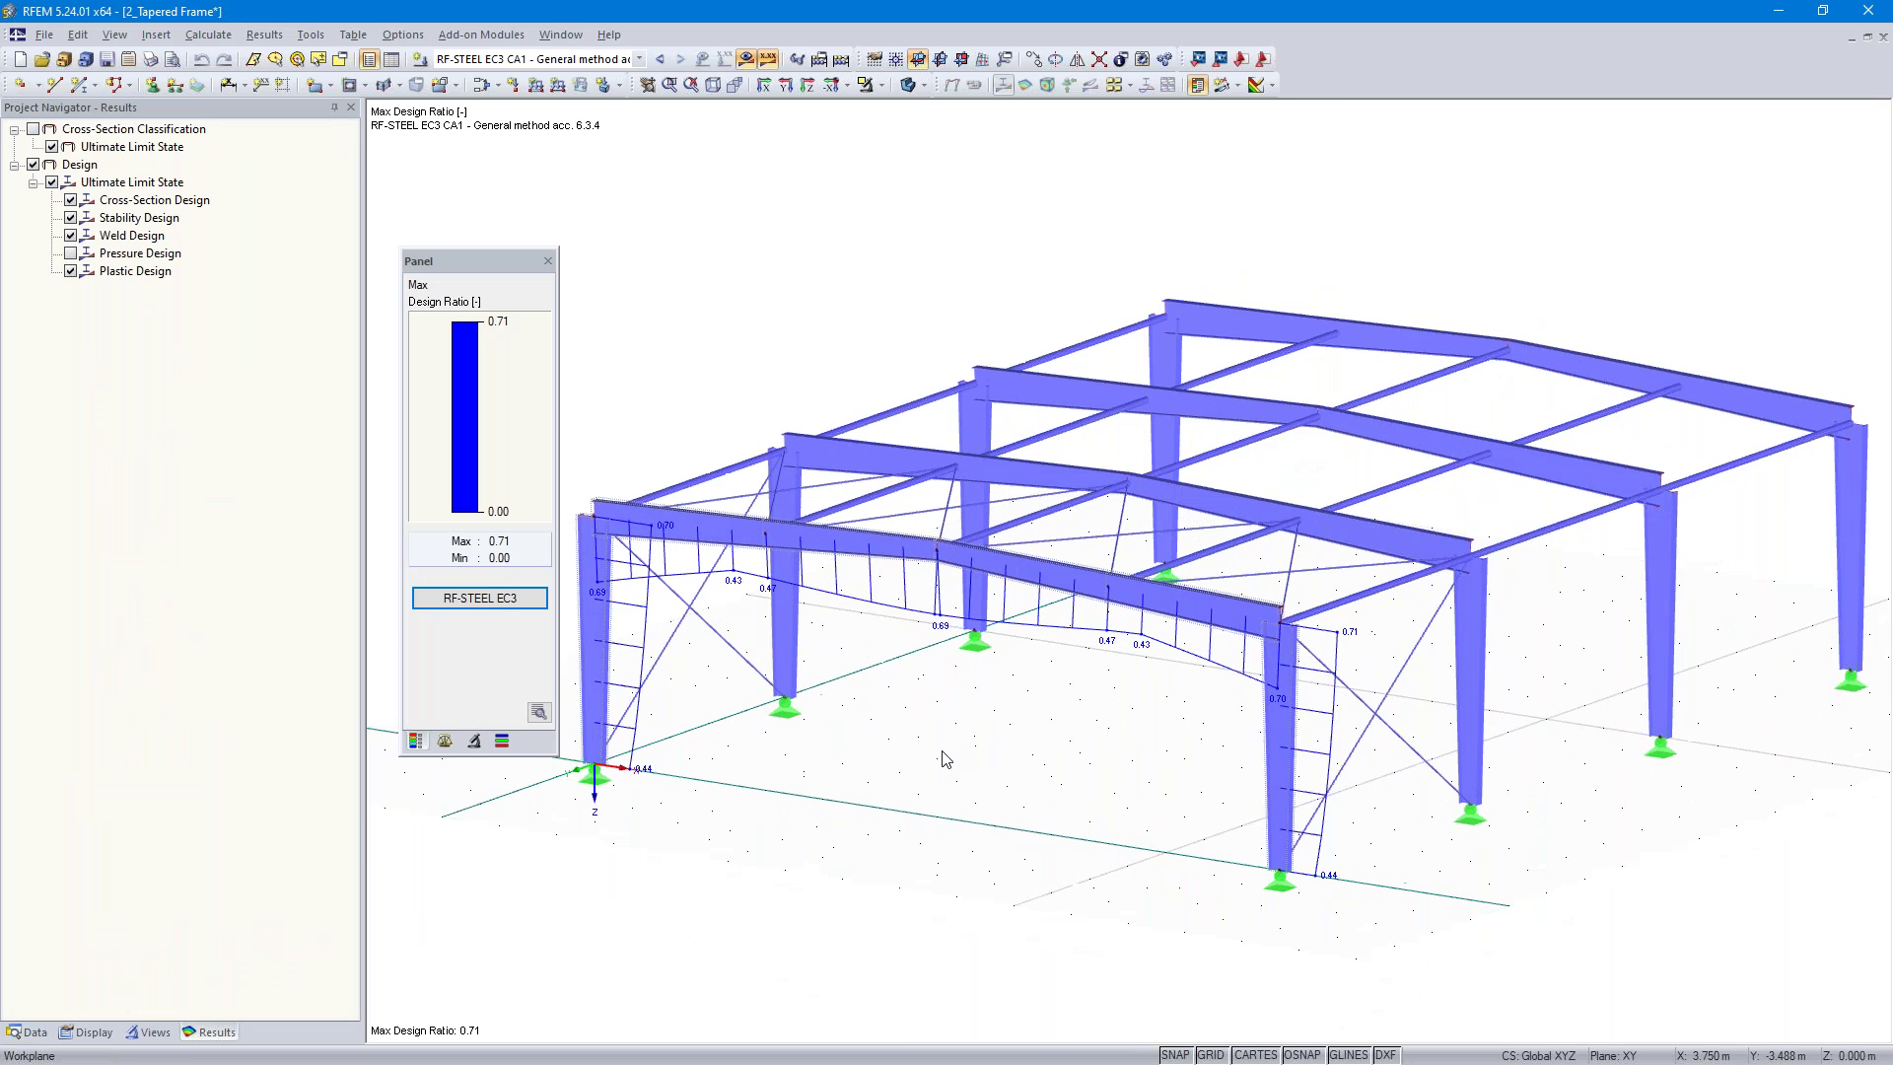
scroll(1113, 682, "up", 1)
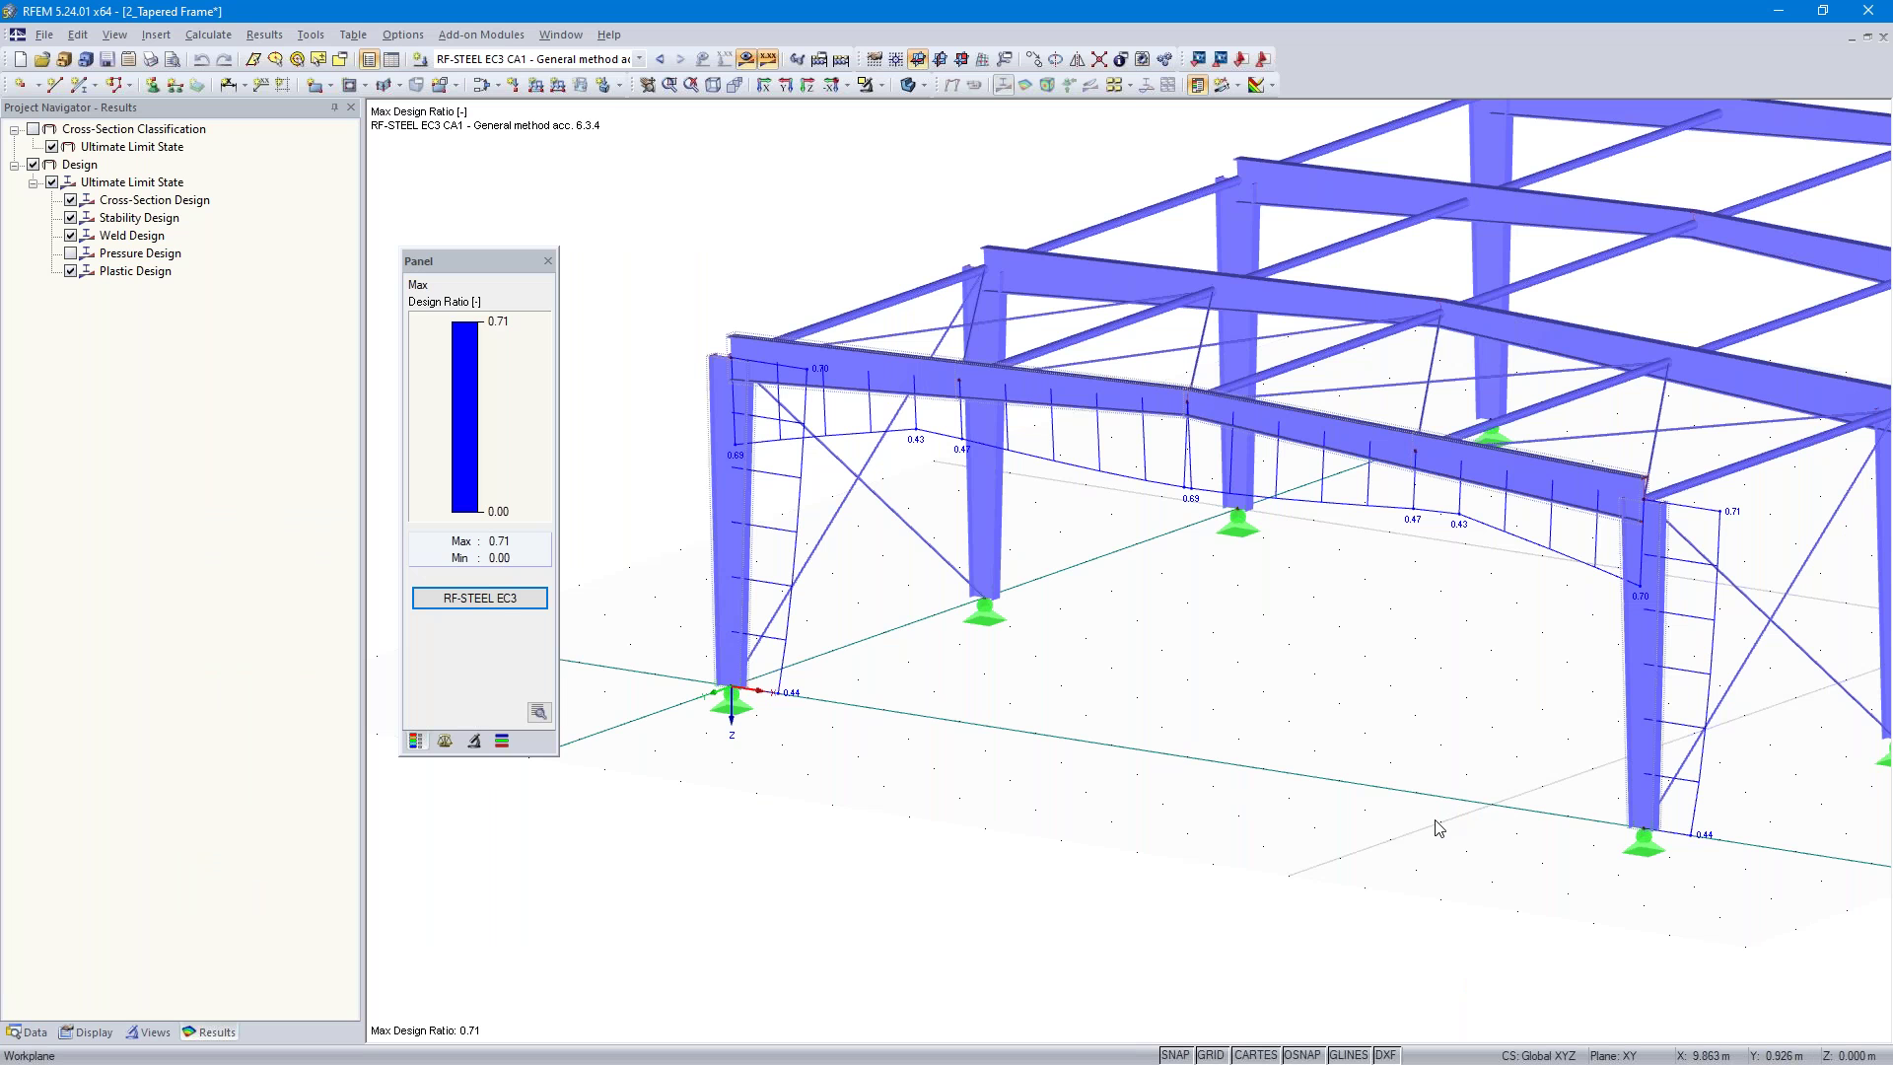
Apply a uniform force of -1 kN/m in global YL to front frame members 1-6, accept deleting the results, and display LC1's results
middle_click_drag(1436, 824, 817, 828)
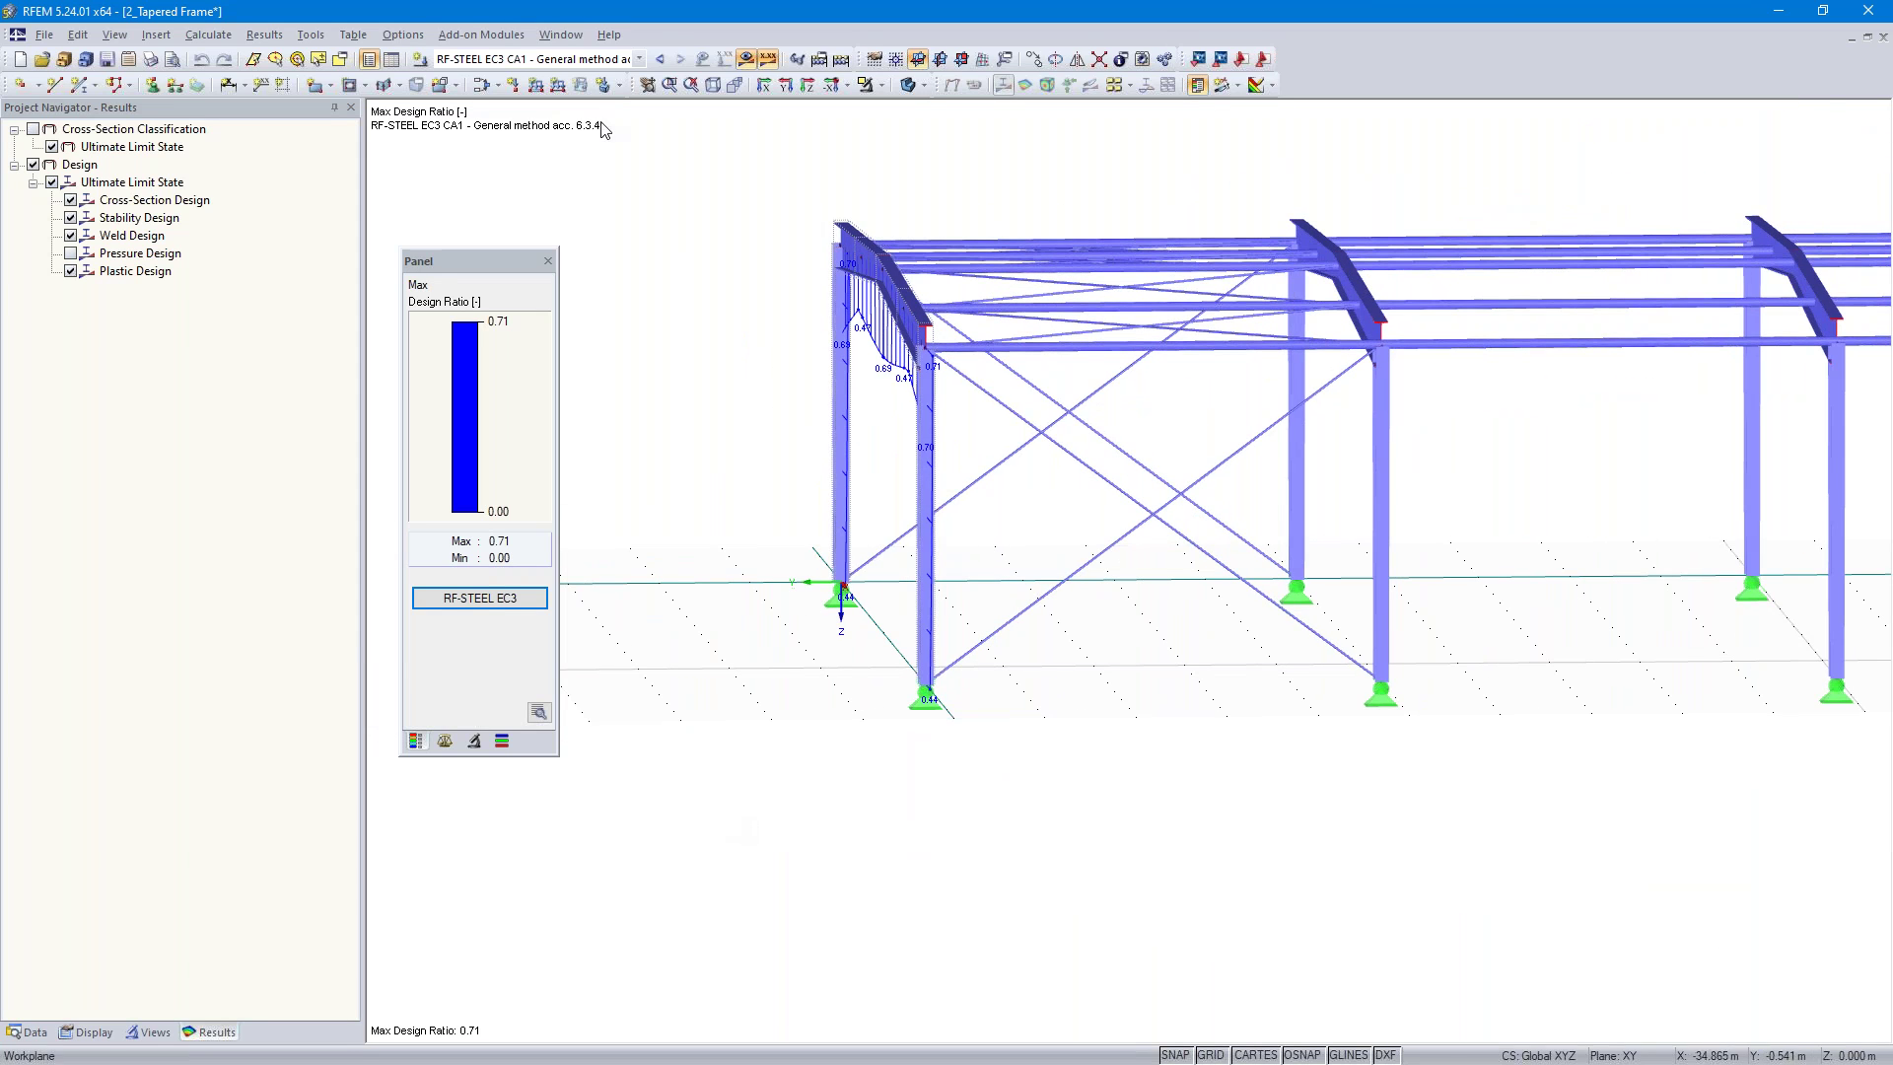
left_click(662, 57)
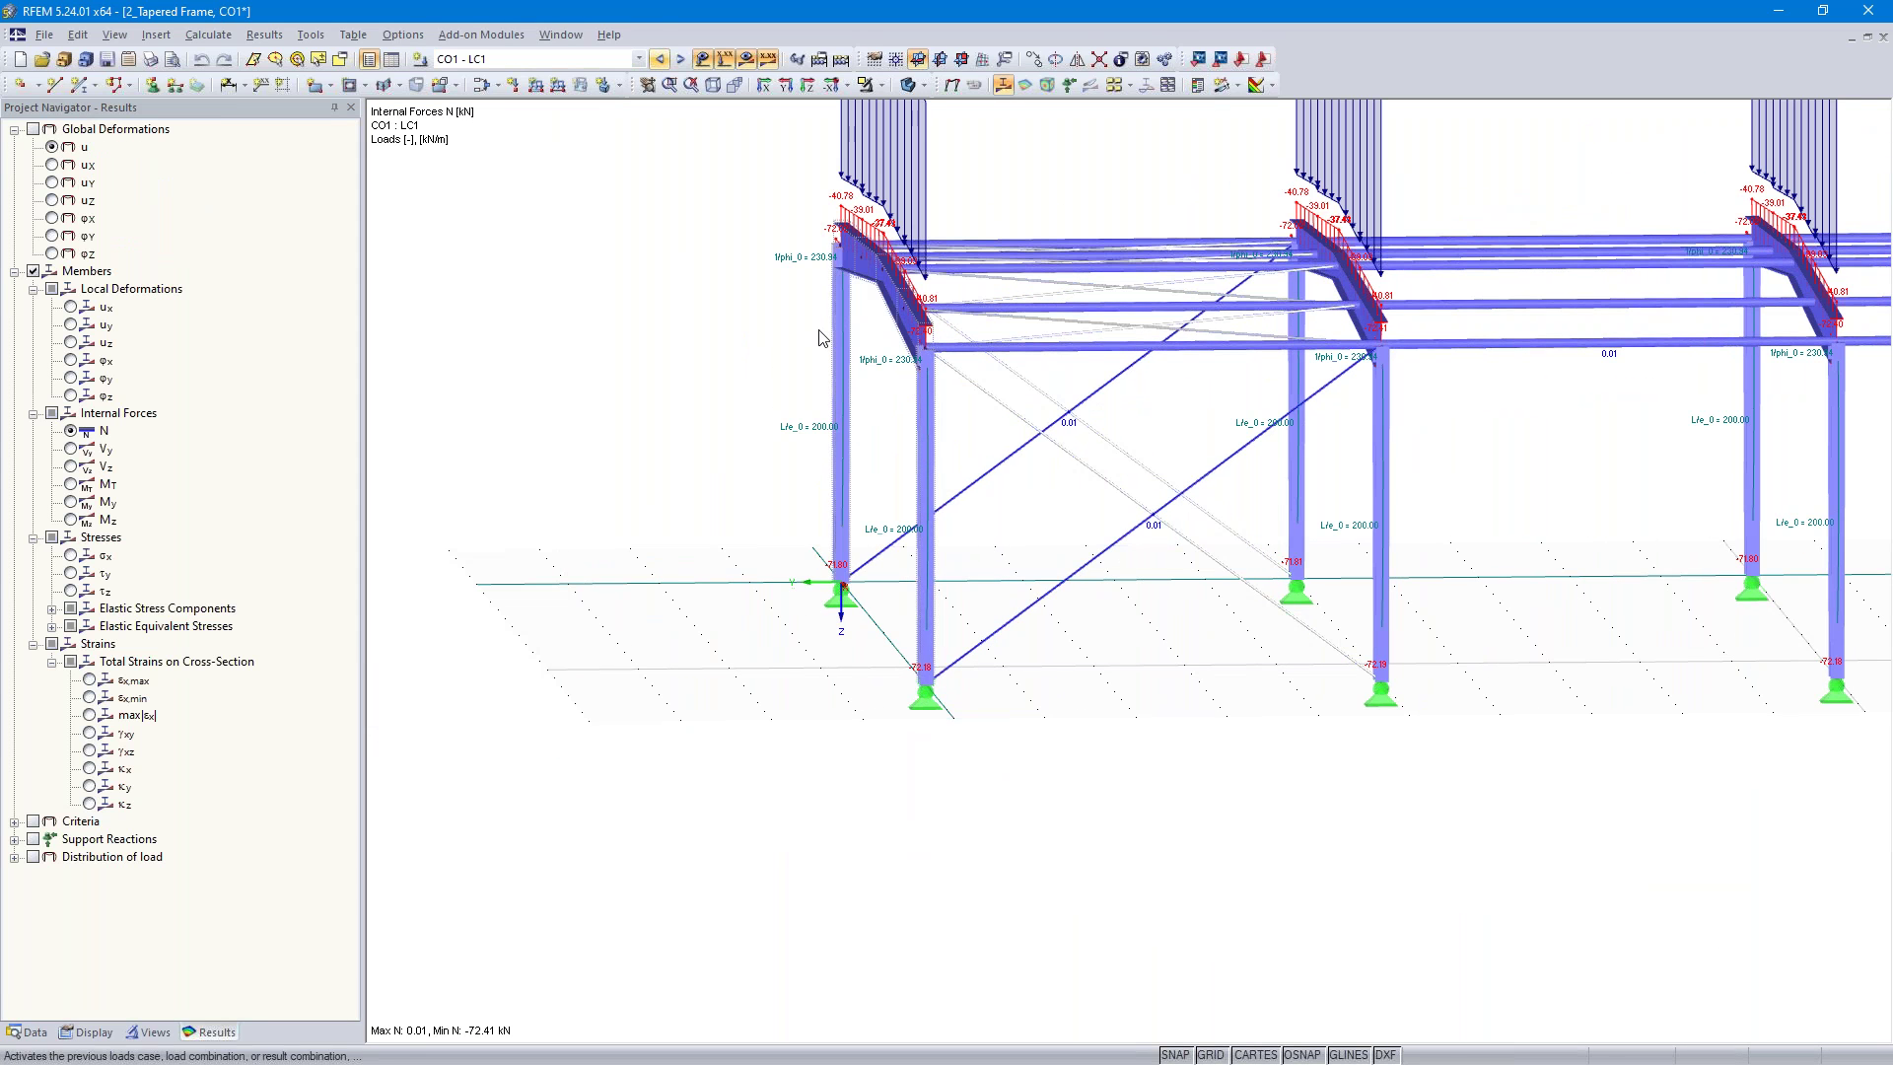
left_click_drag(731, 775, 982, 154)
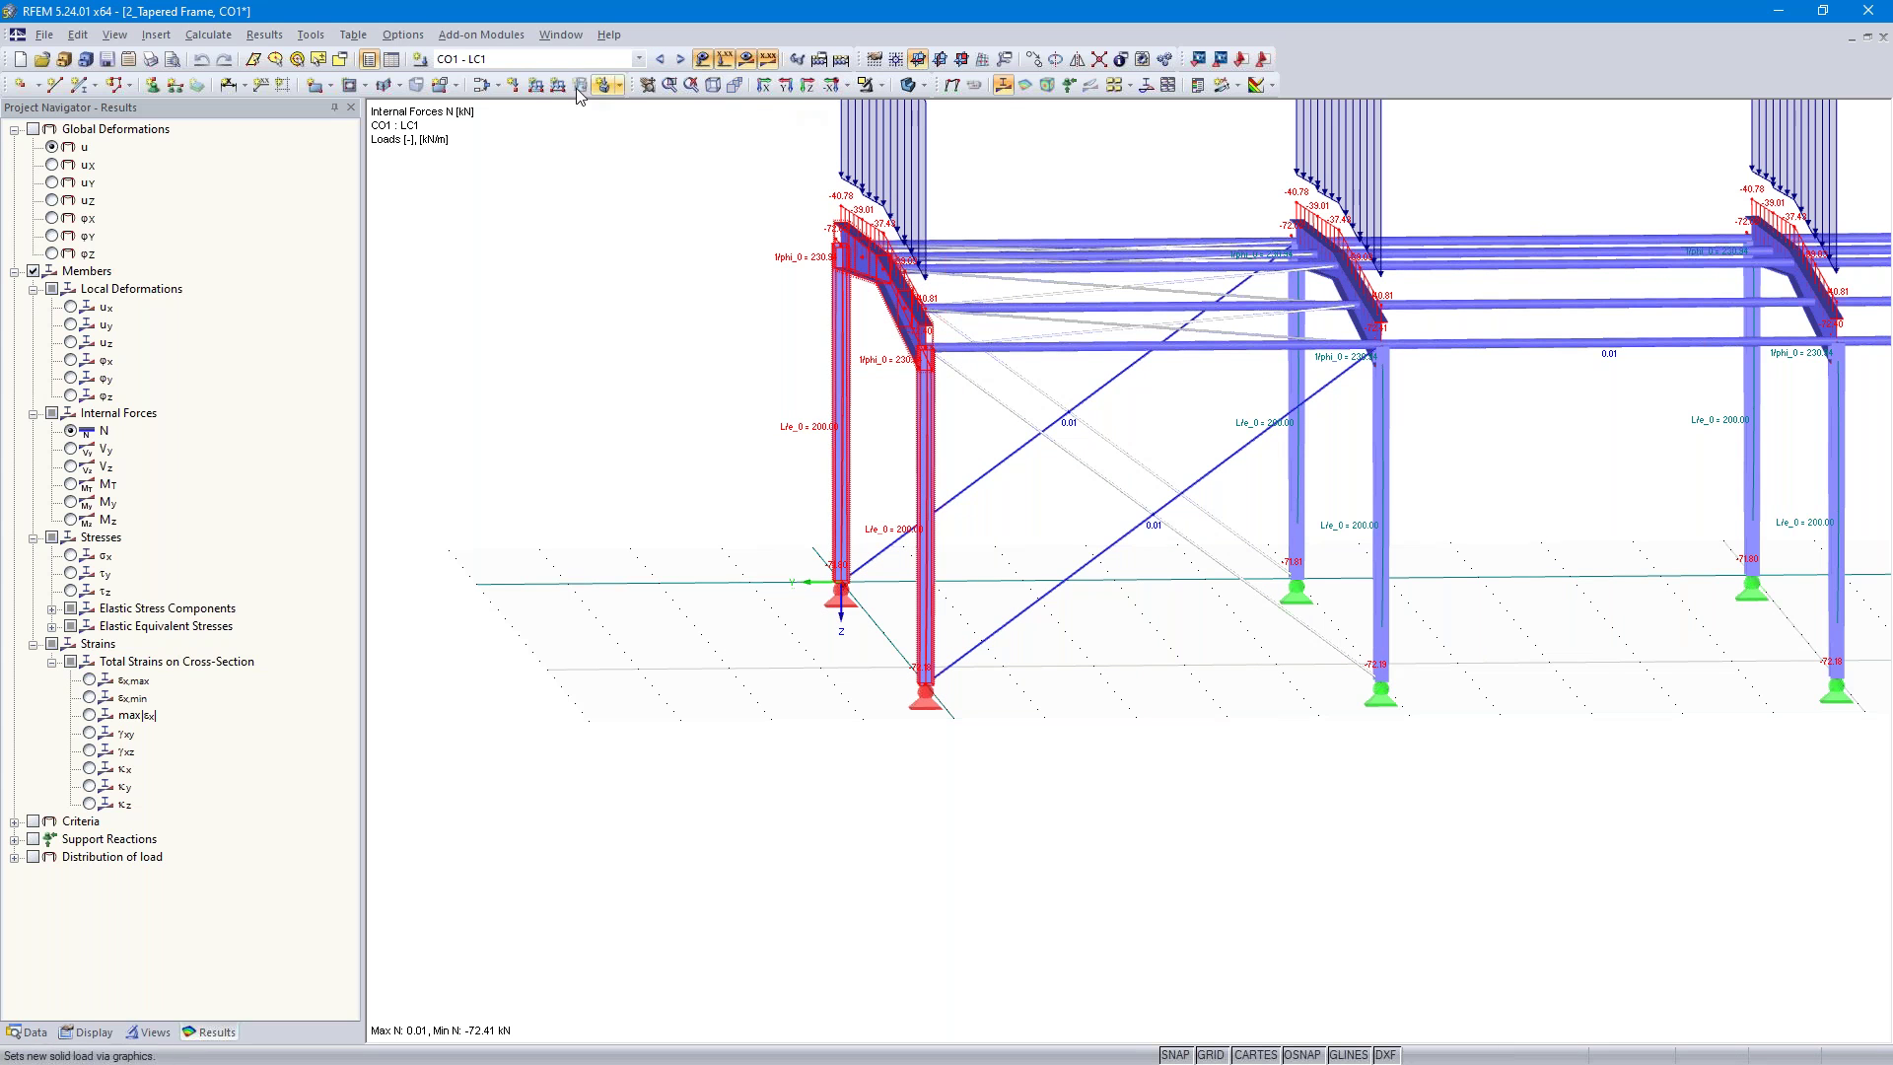
left_click(536, 87)
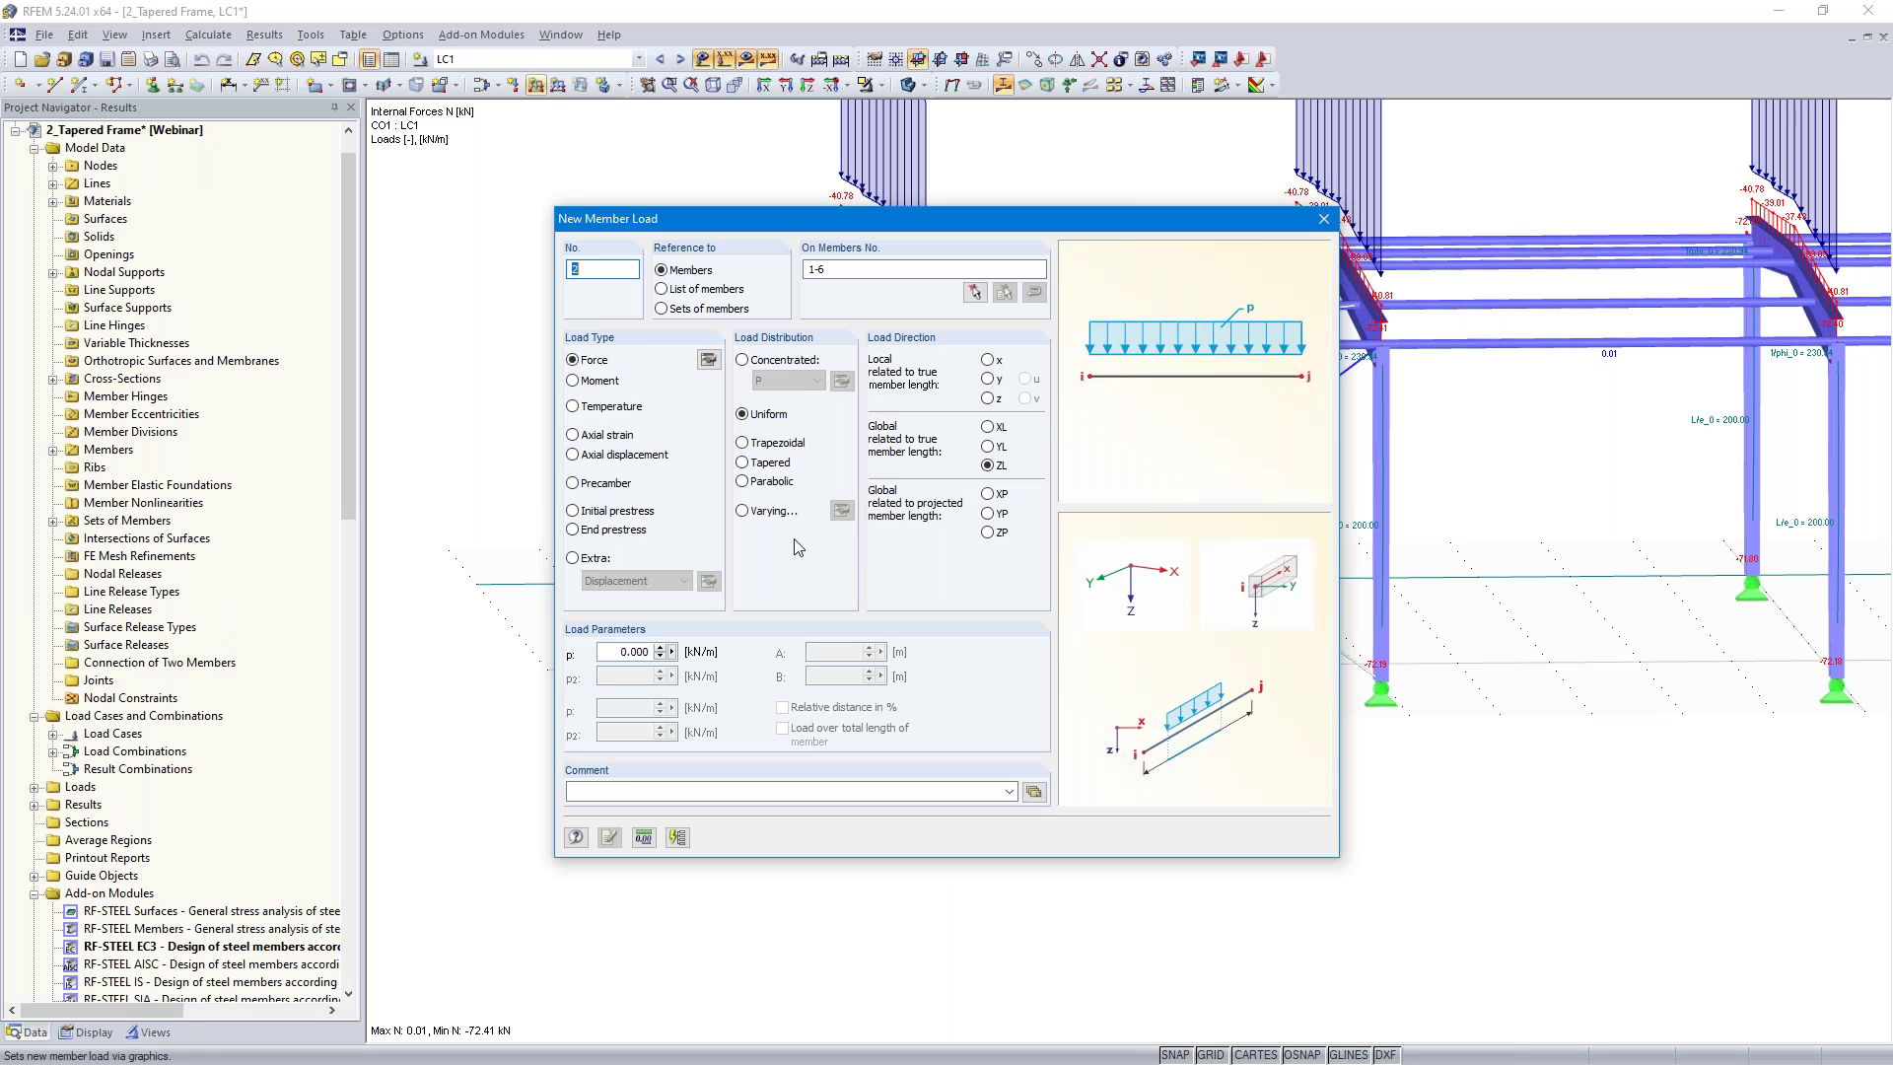
left_click(987, 448)
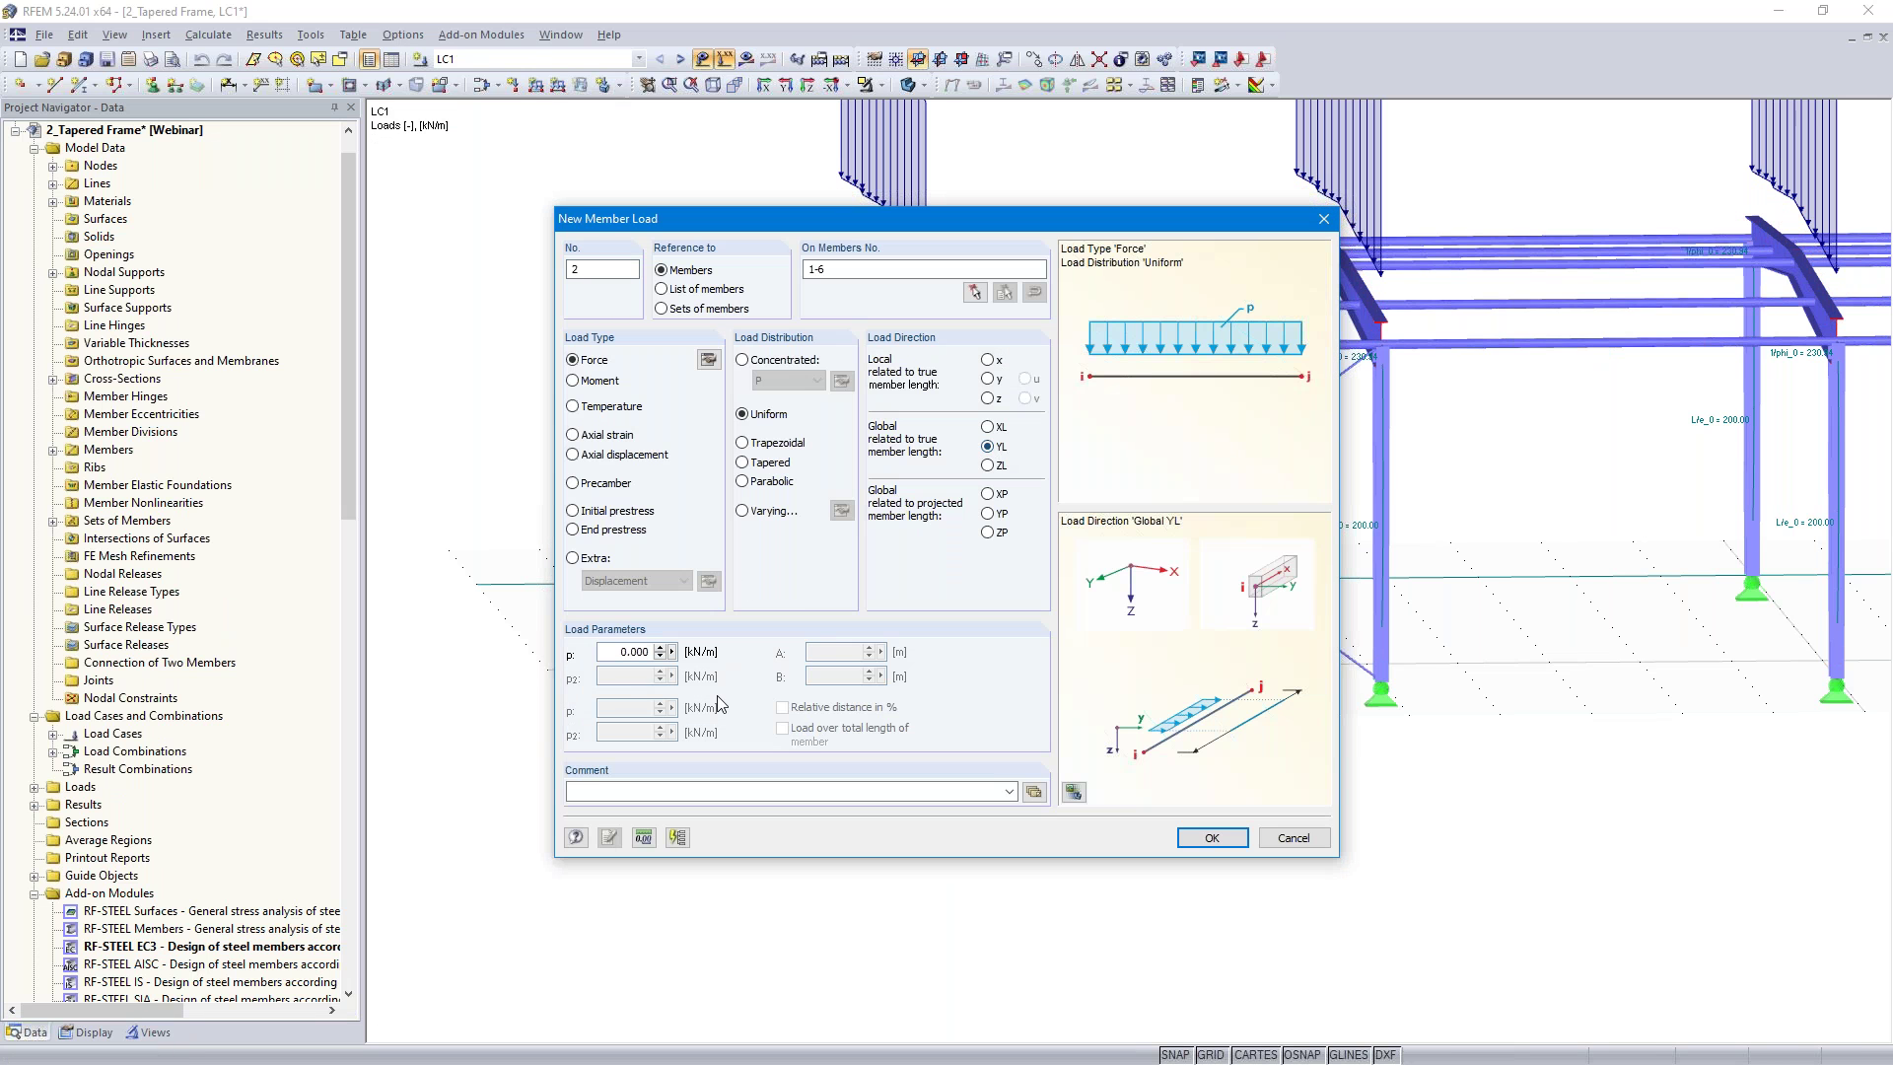
left_click_drag(603, 651, 721, 642)
type("-1")
left_click(1214, 844)
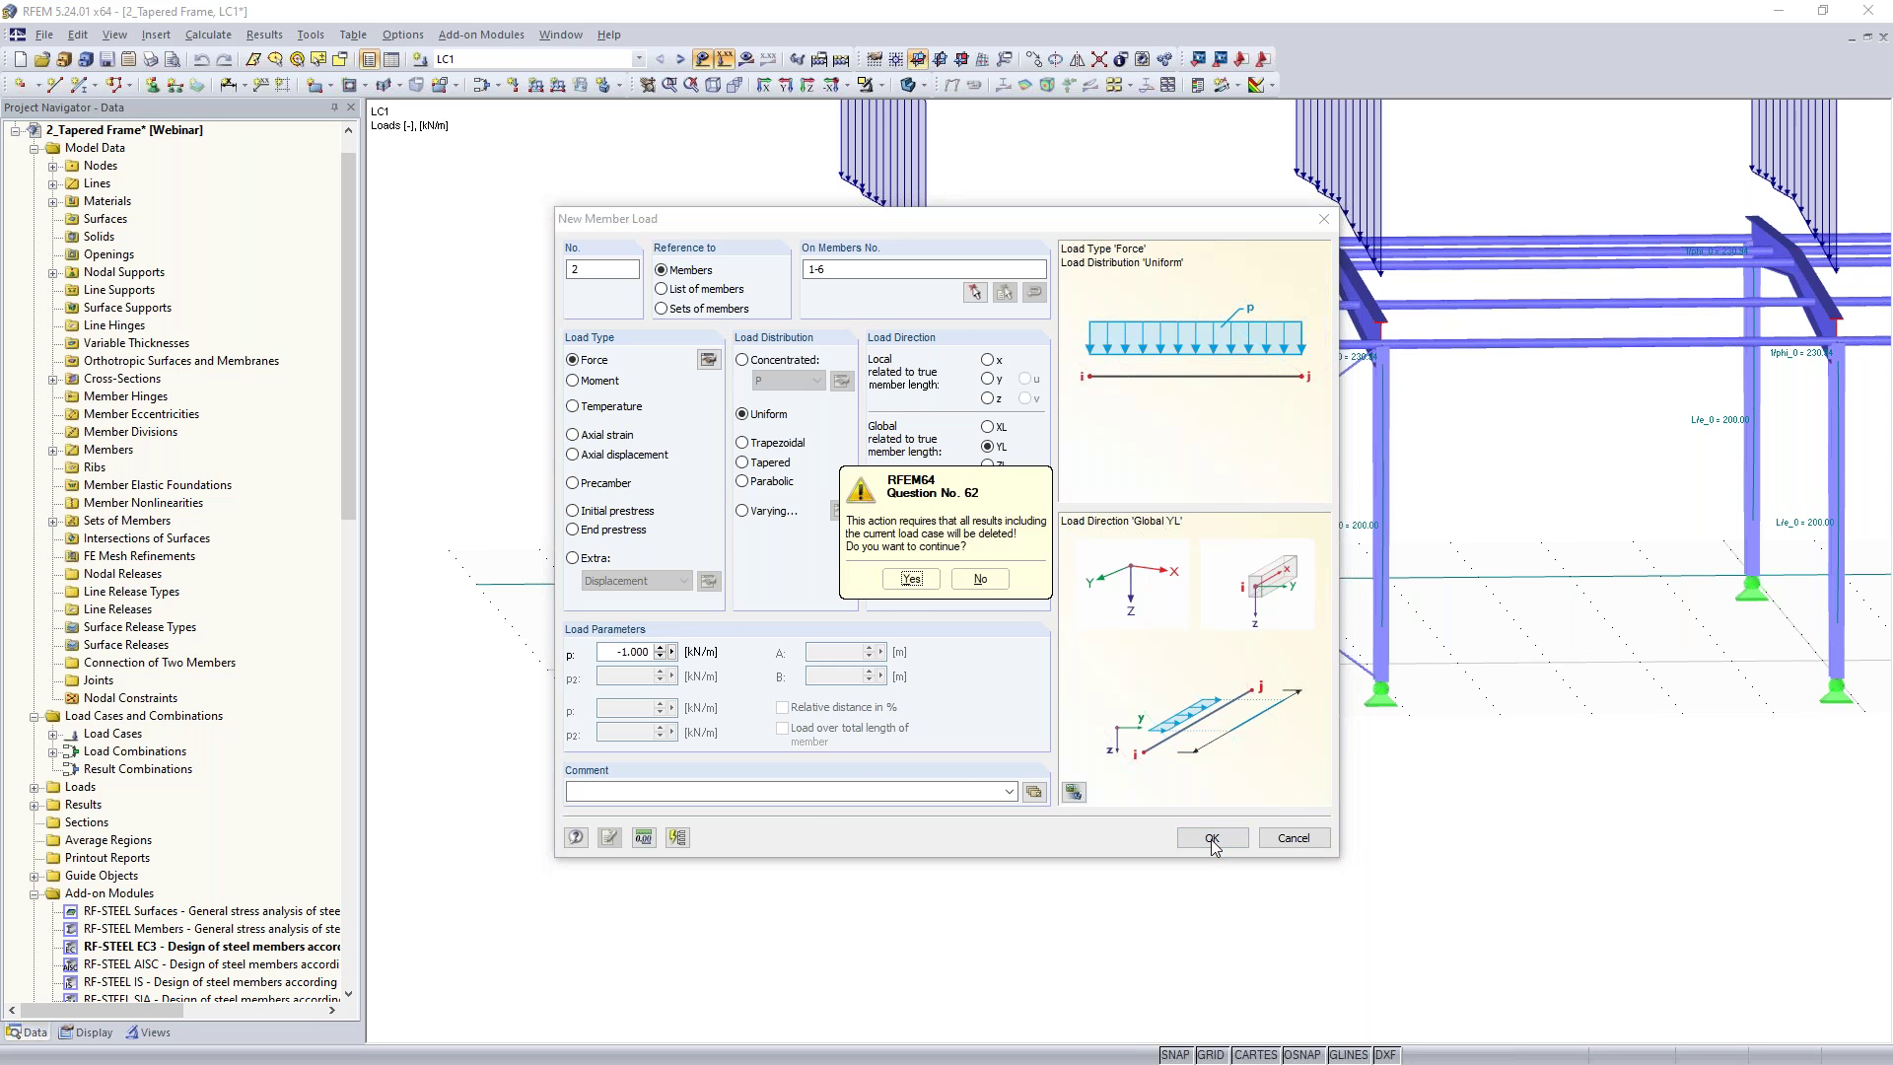
left_click(897, 587)
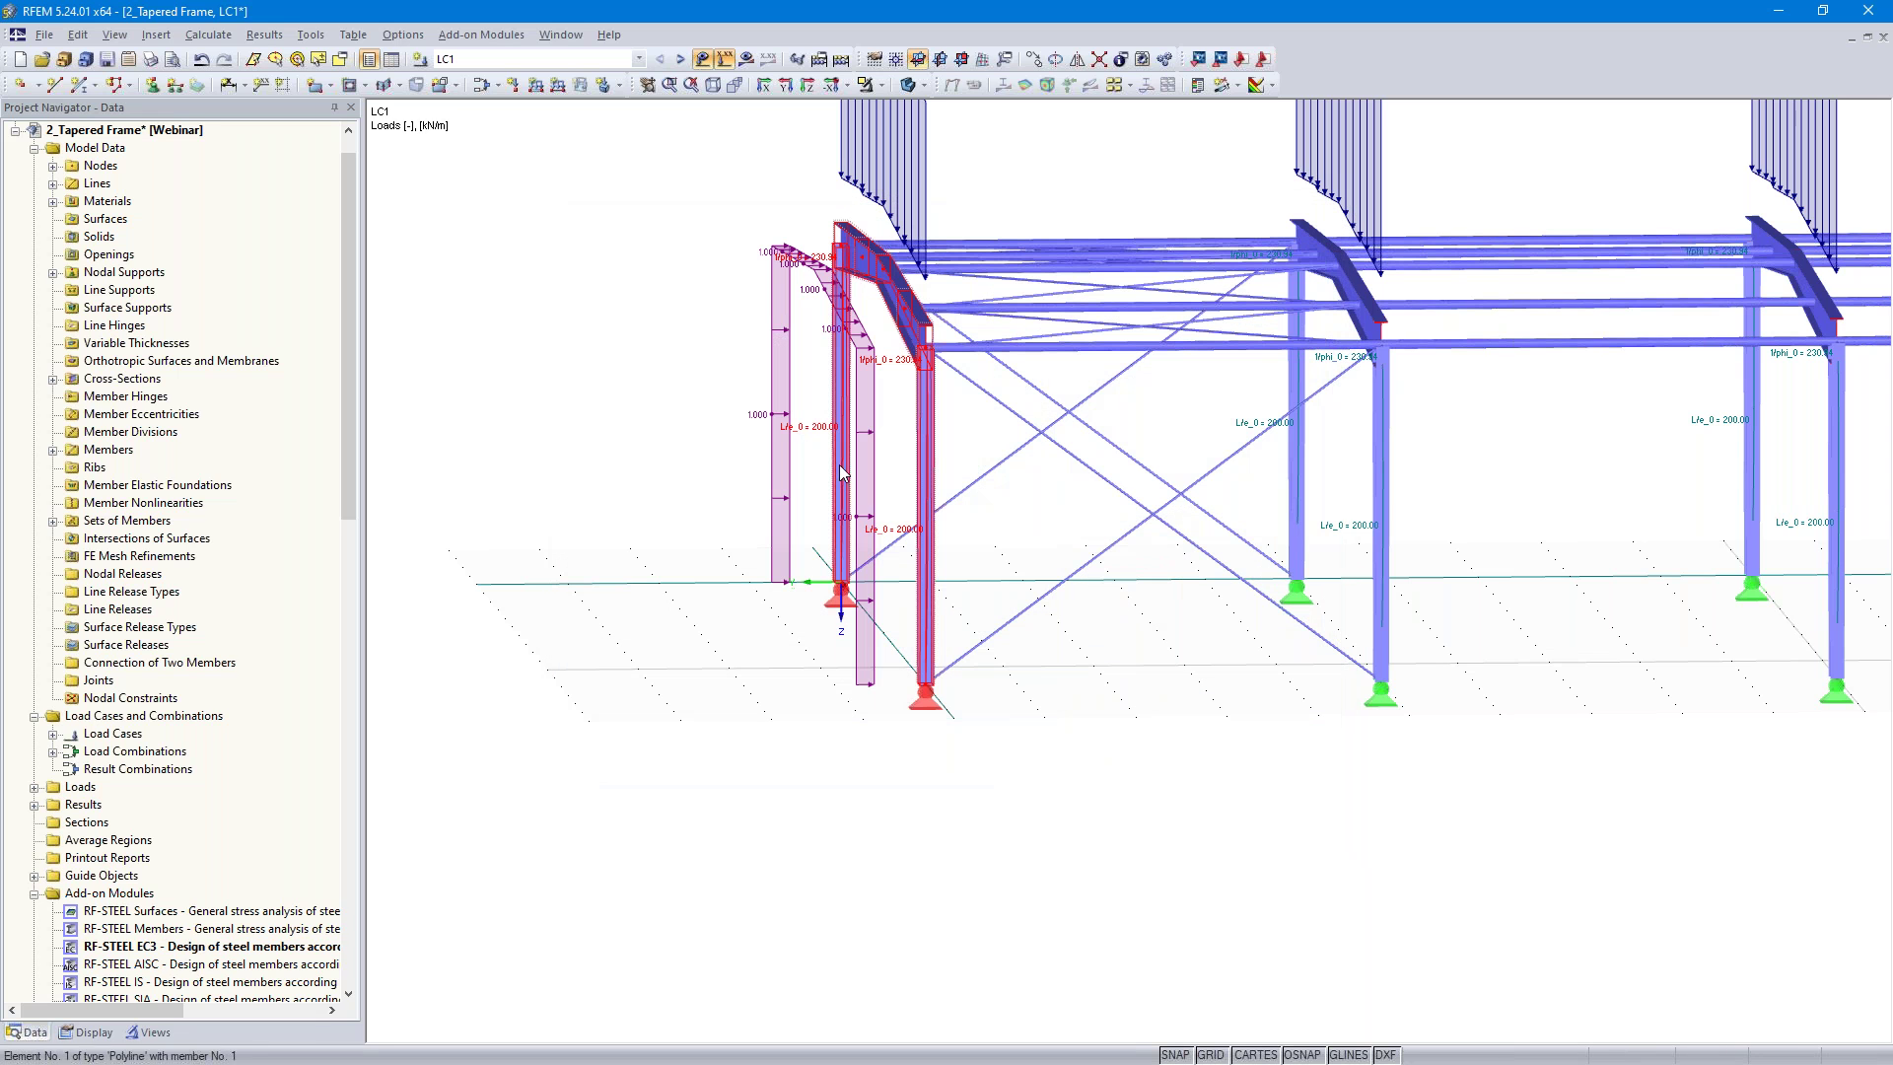
left_click(746, 59)
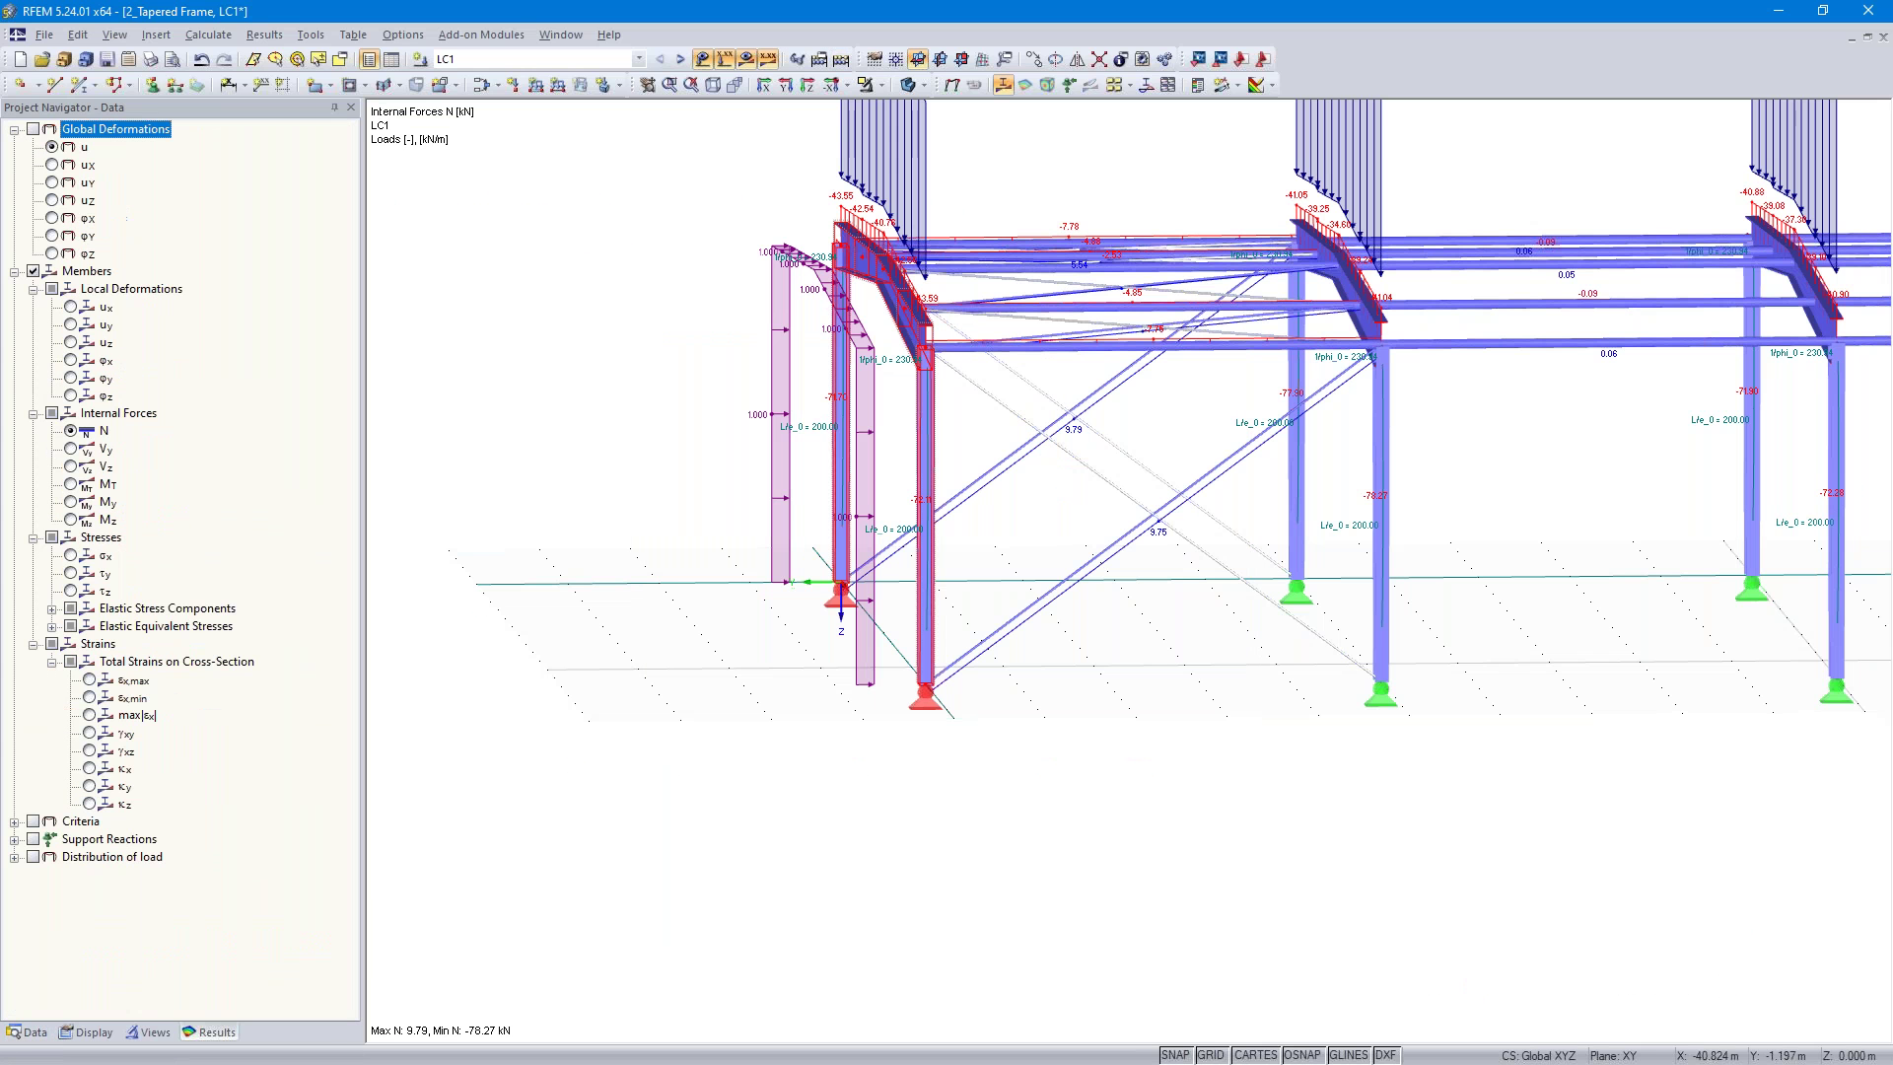
Display the design results of case CA1 on the model and reopen RF-STEEL EC3 for that case
left_click(680, 60)
left_click(680, 59)
middle_click_drag(728, 808, 938, 709, "ctrl")
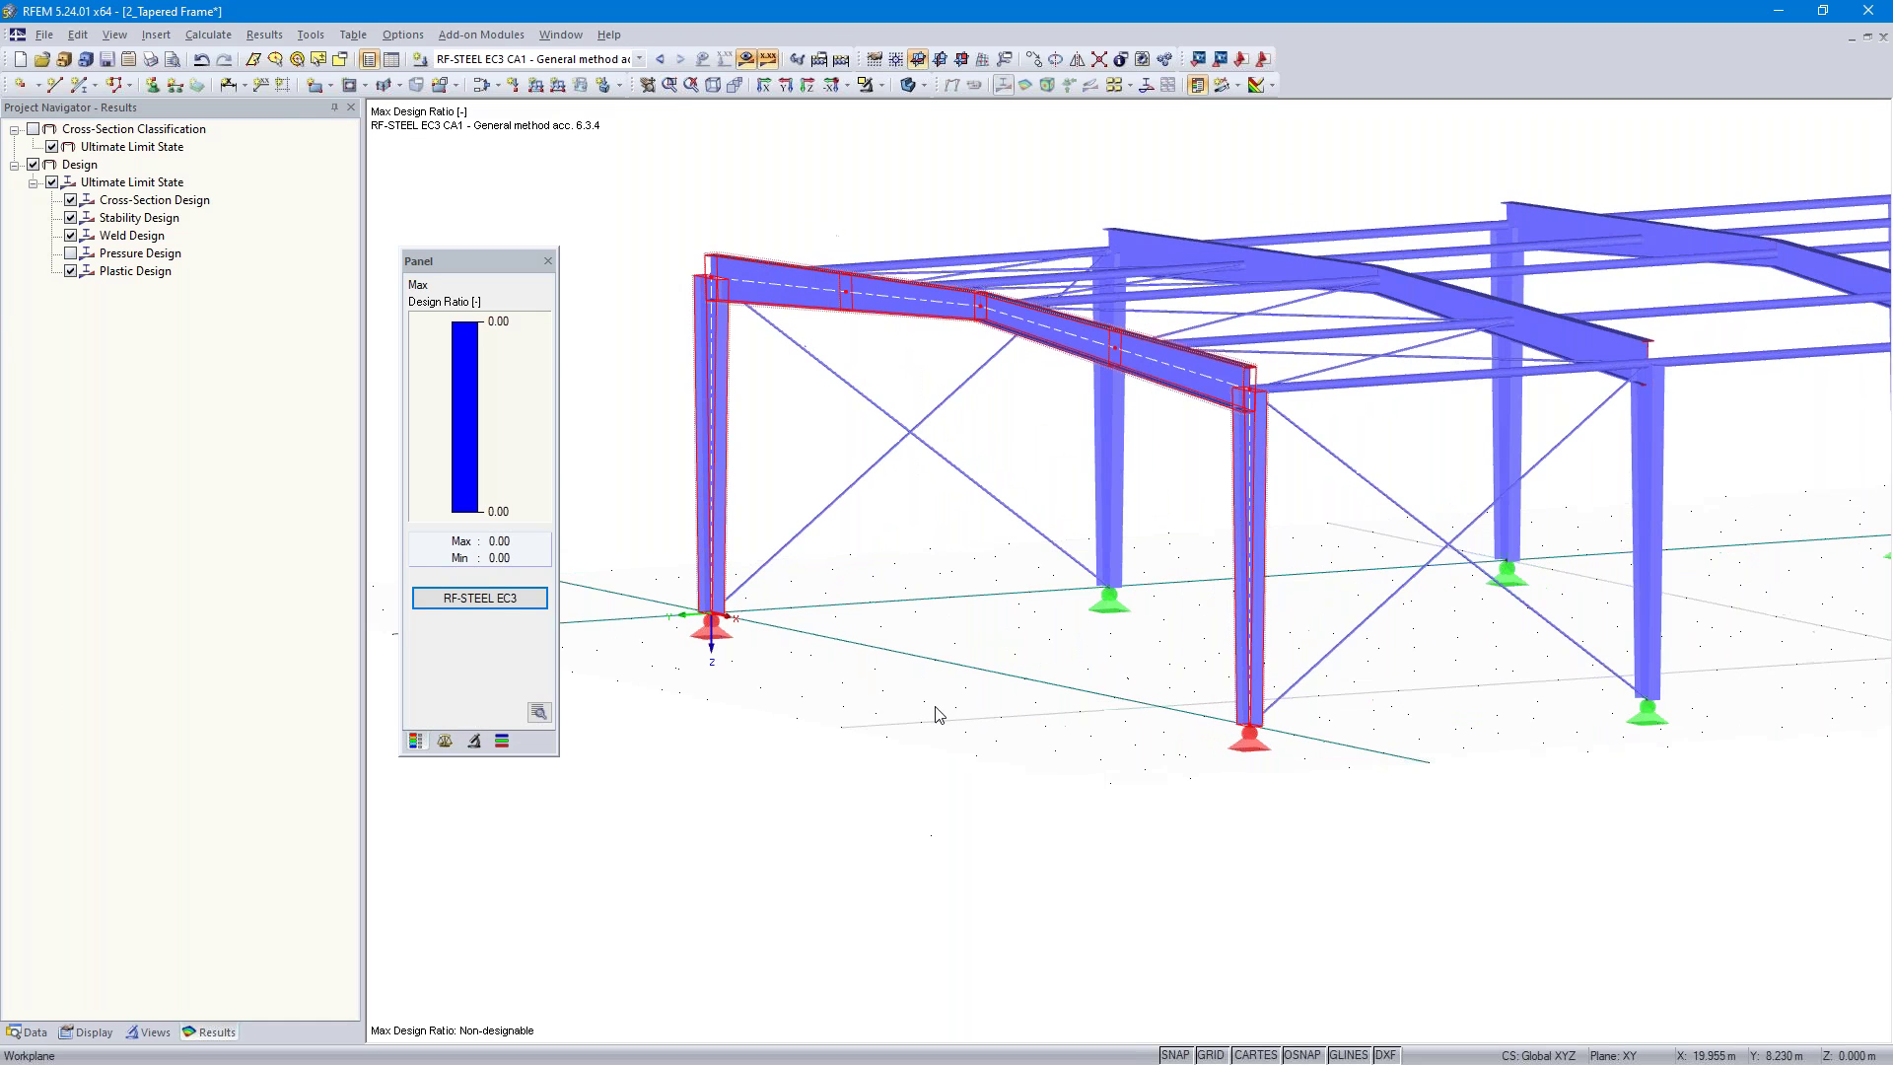
left_click(479, 598)
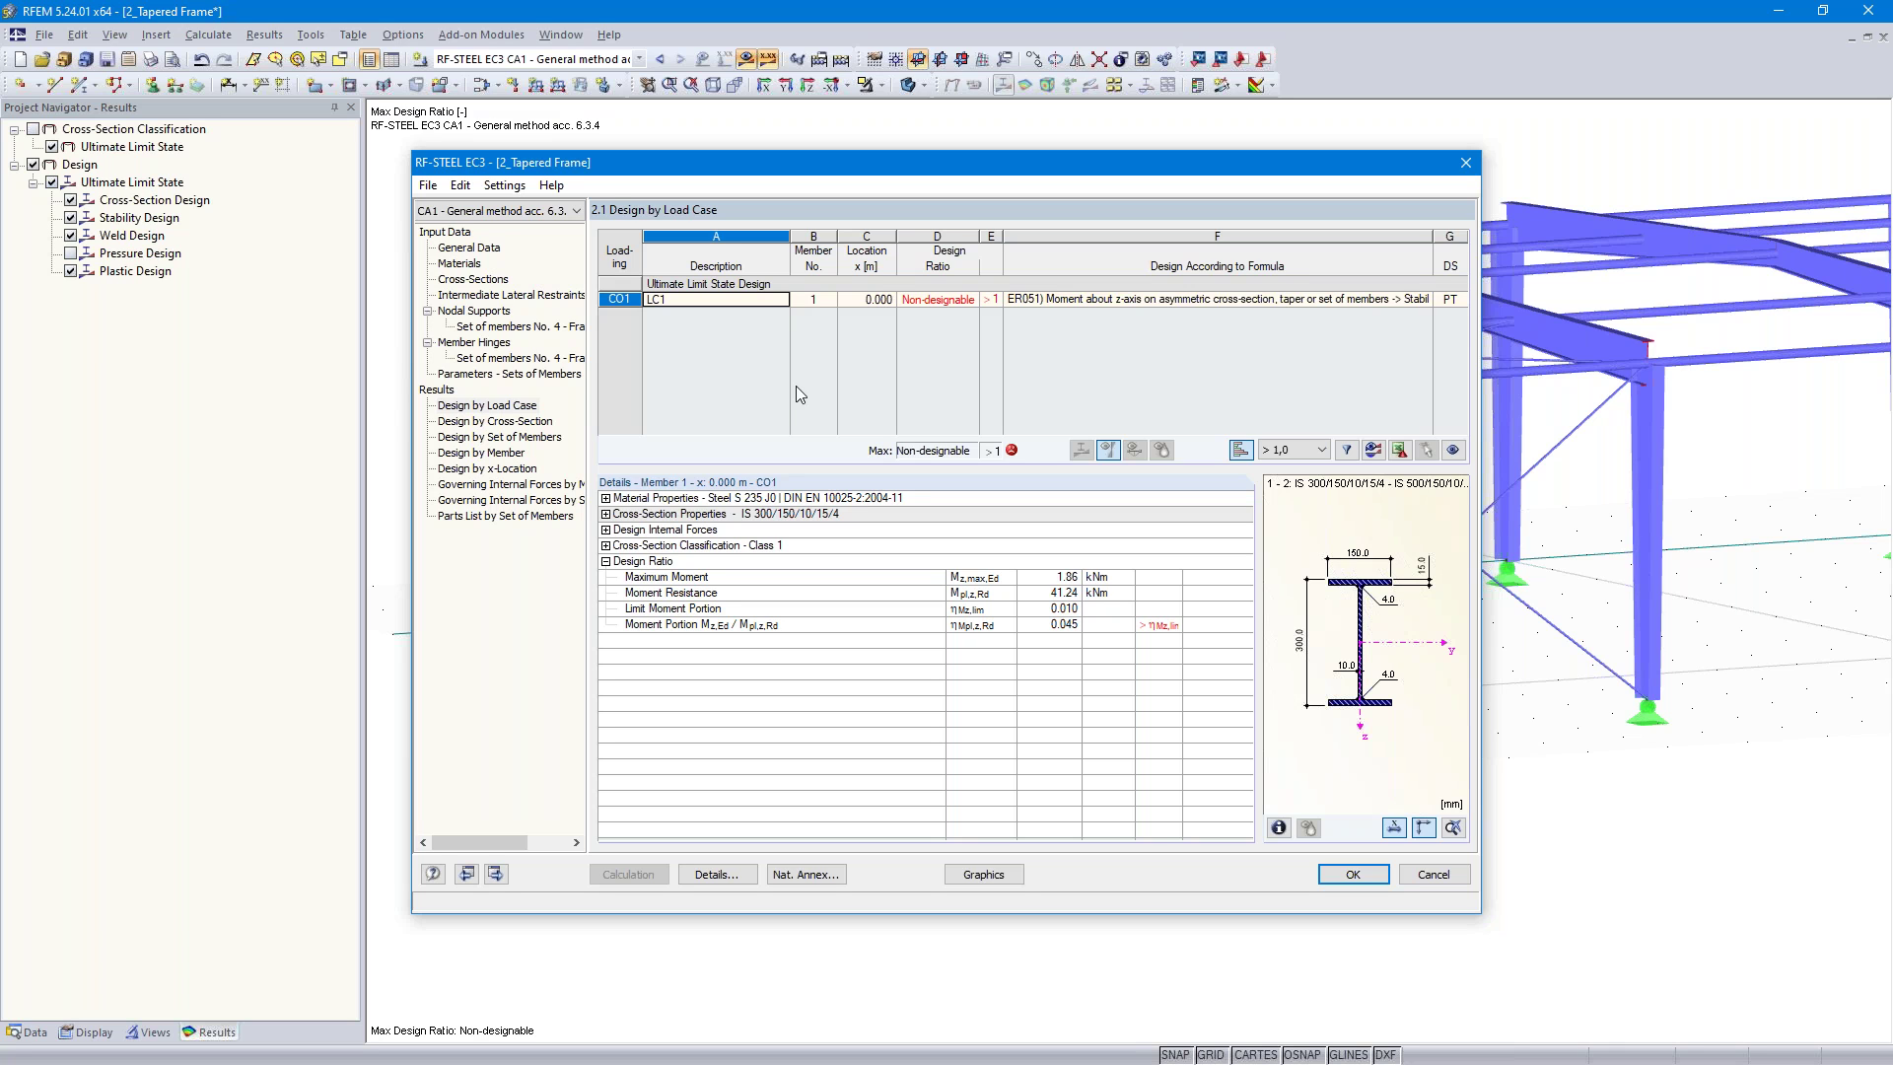
Copy design case CA1 to a new case No. 2 with the description "Warping torsion analysis"
left_click(428, 186)
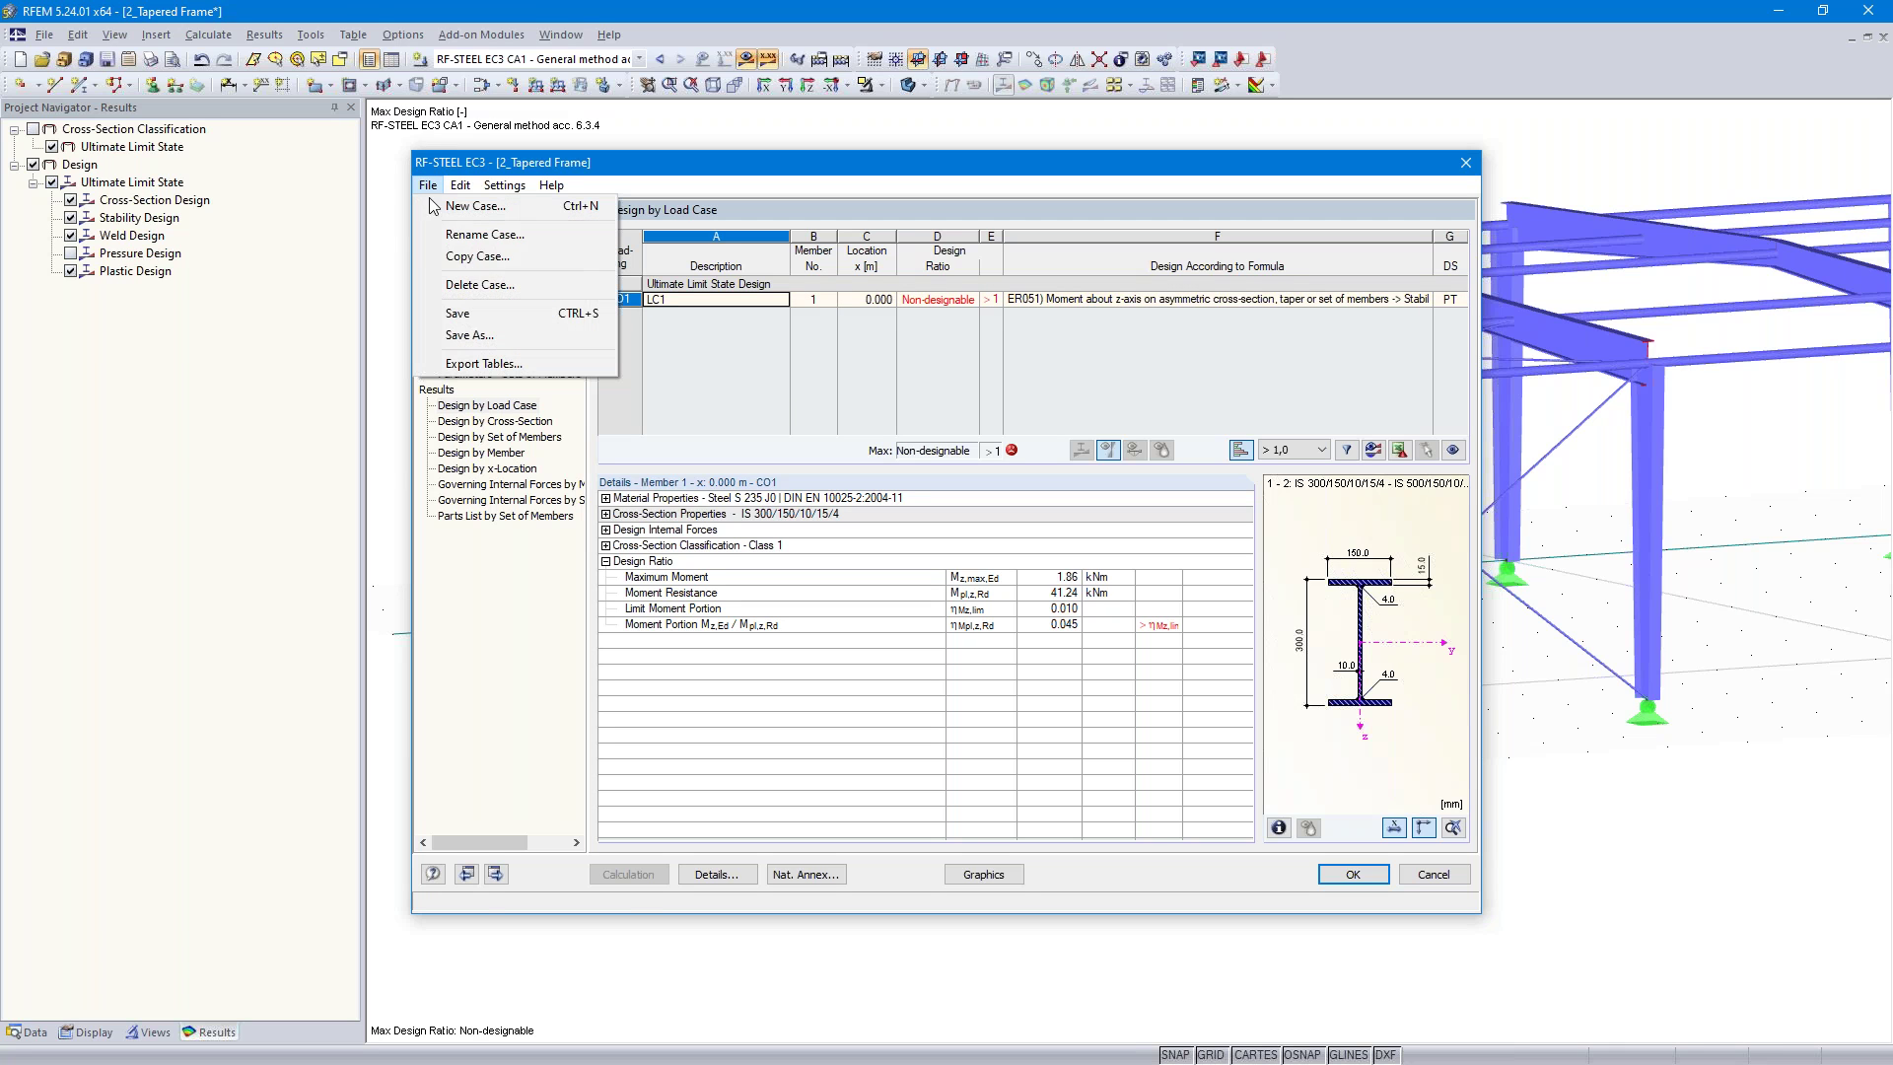
left_click(477, 256)
left_click(874, 569)
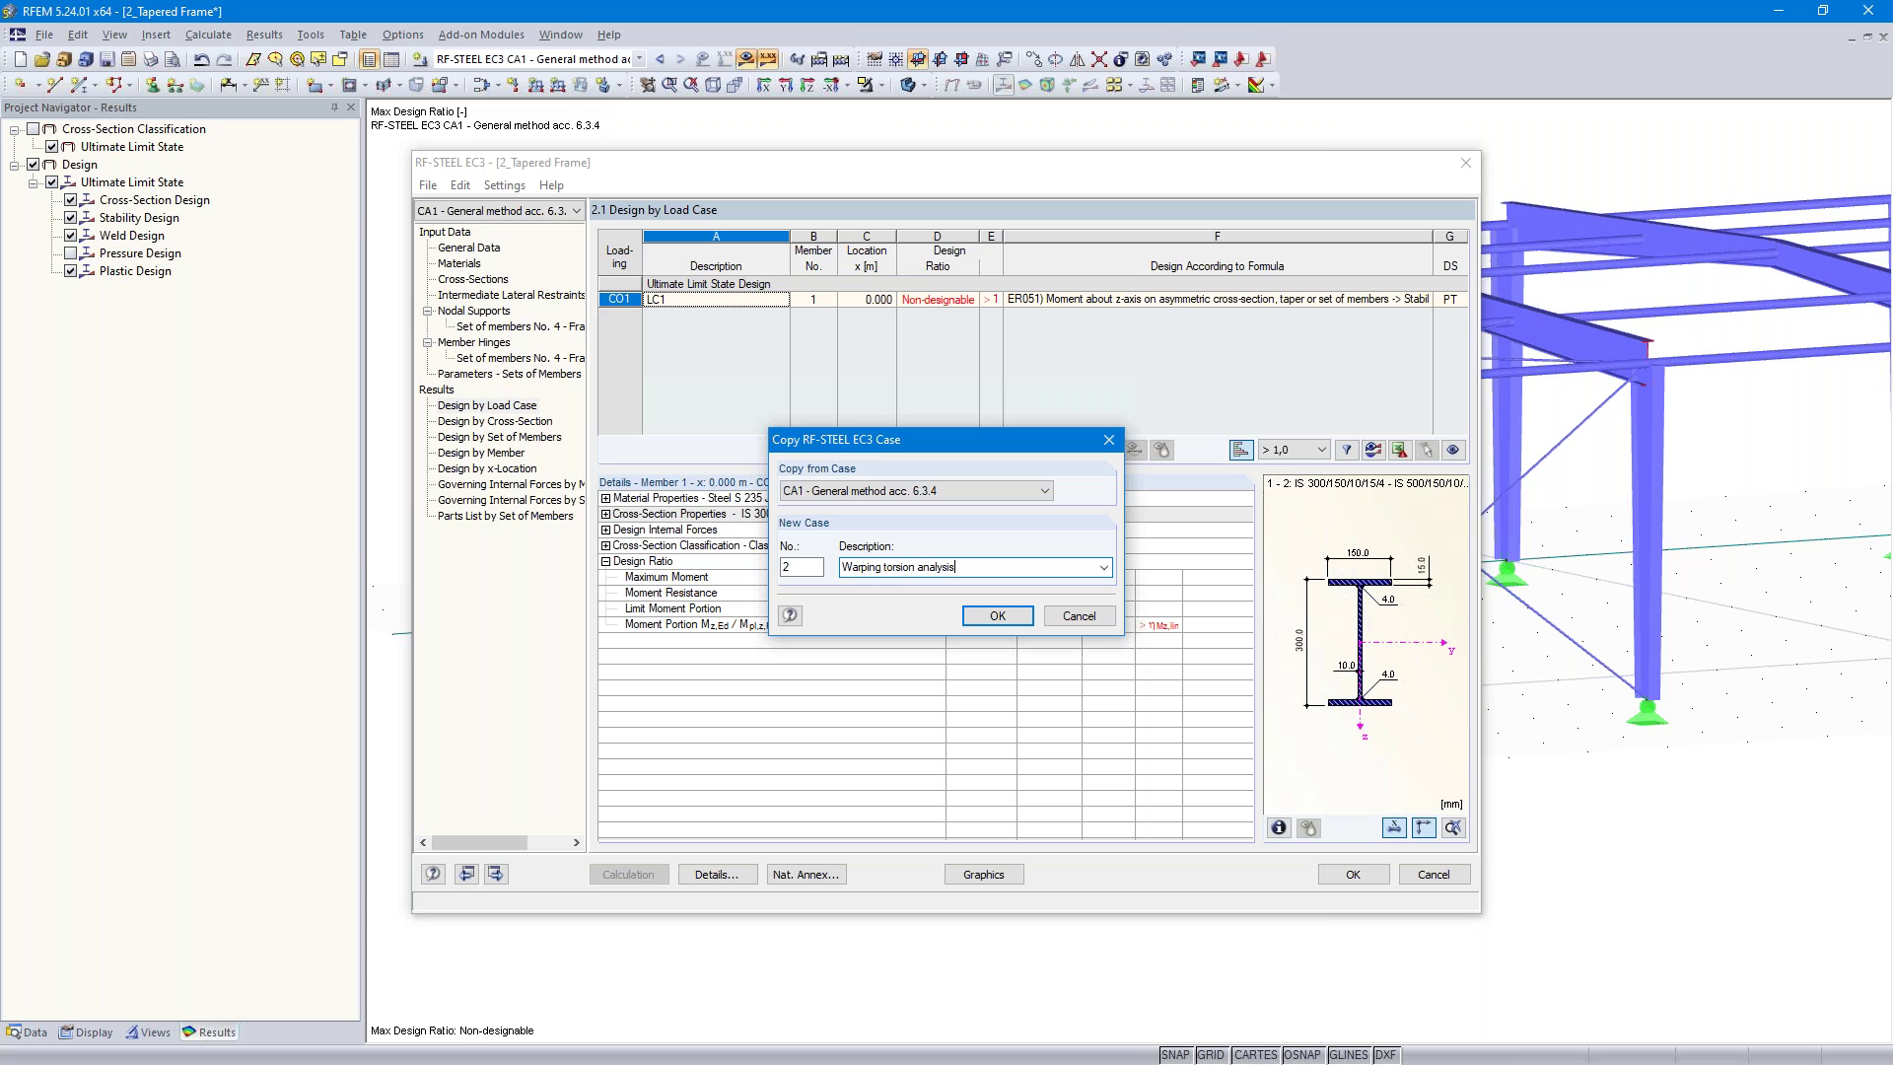
left_click(998, 616)
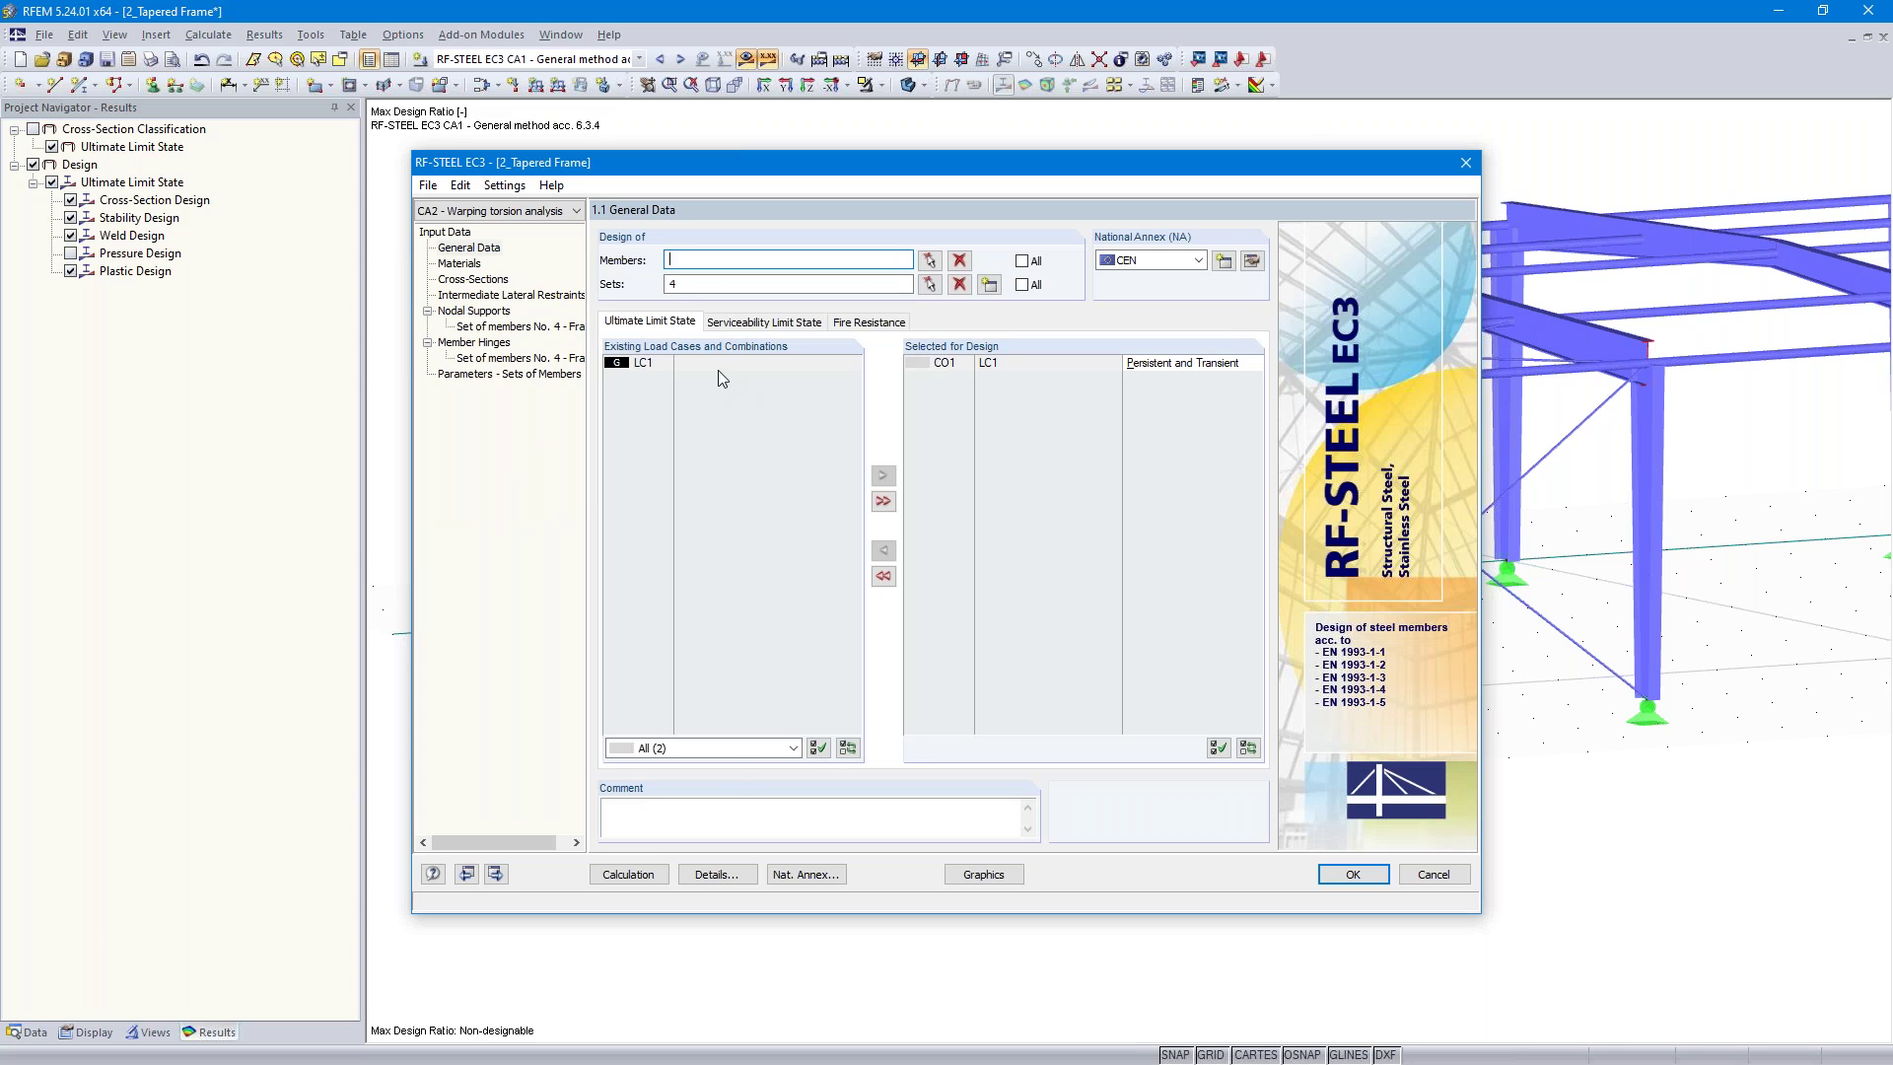
Activate the warping analysis with 7 degrees of freedom in the design details, using second-order analysis
left_click(706, 877)
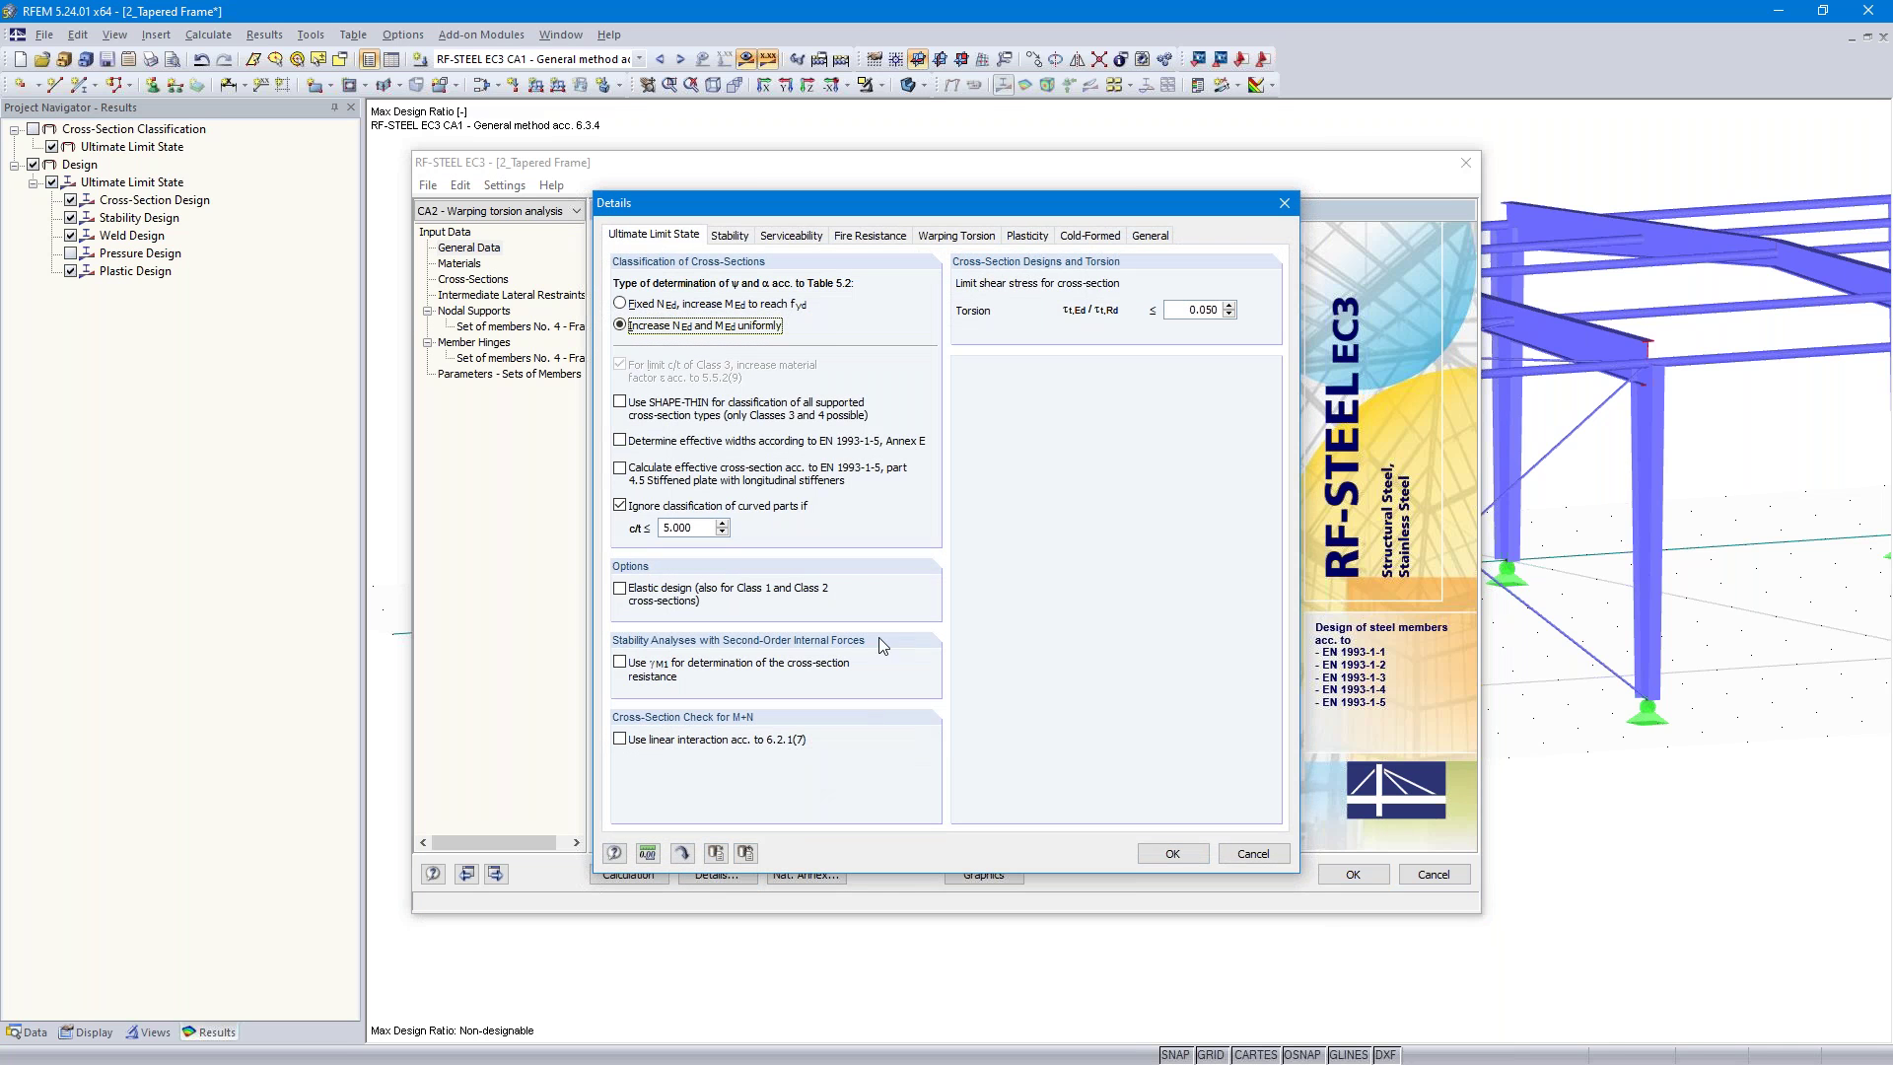
left_click(961, 237)
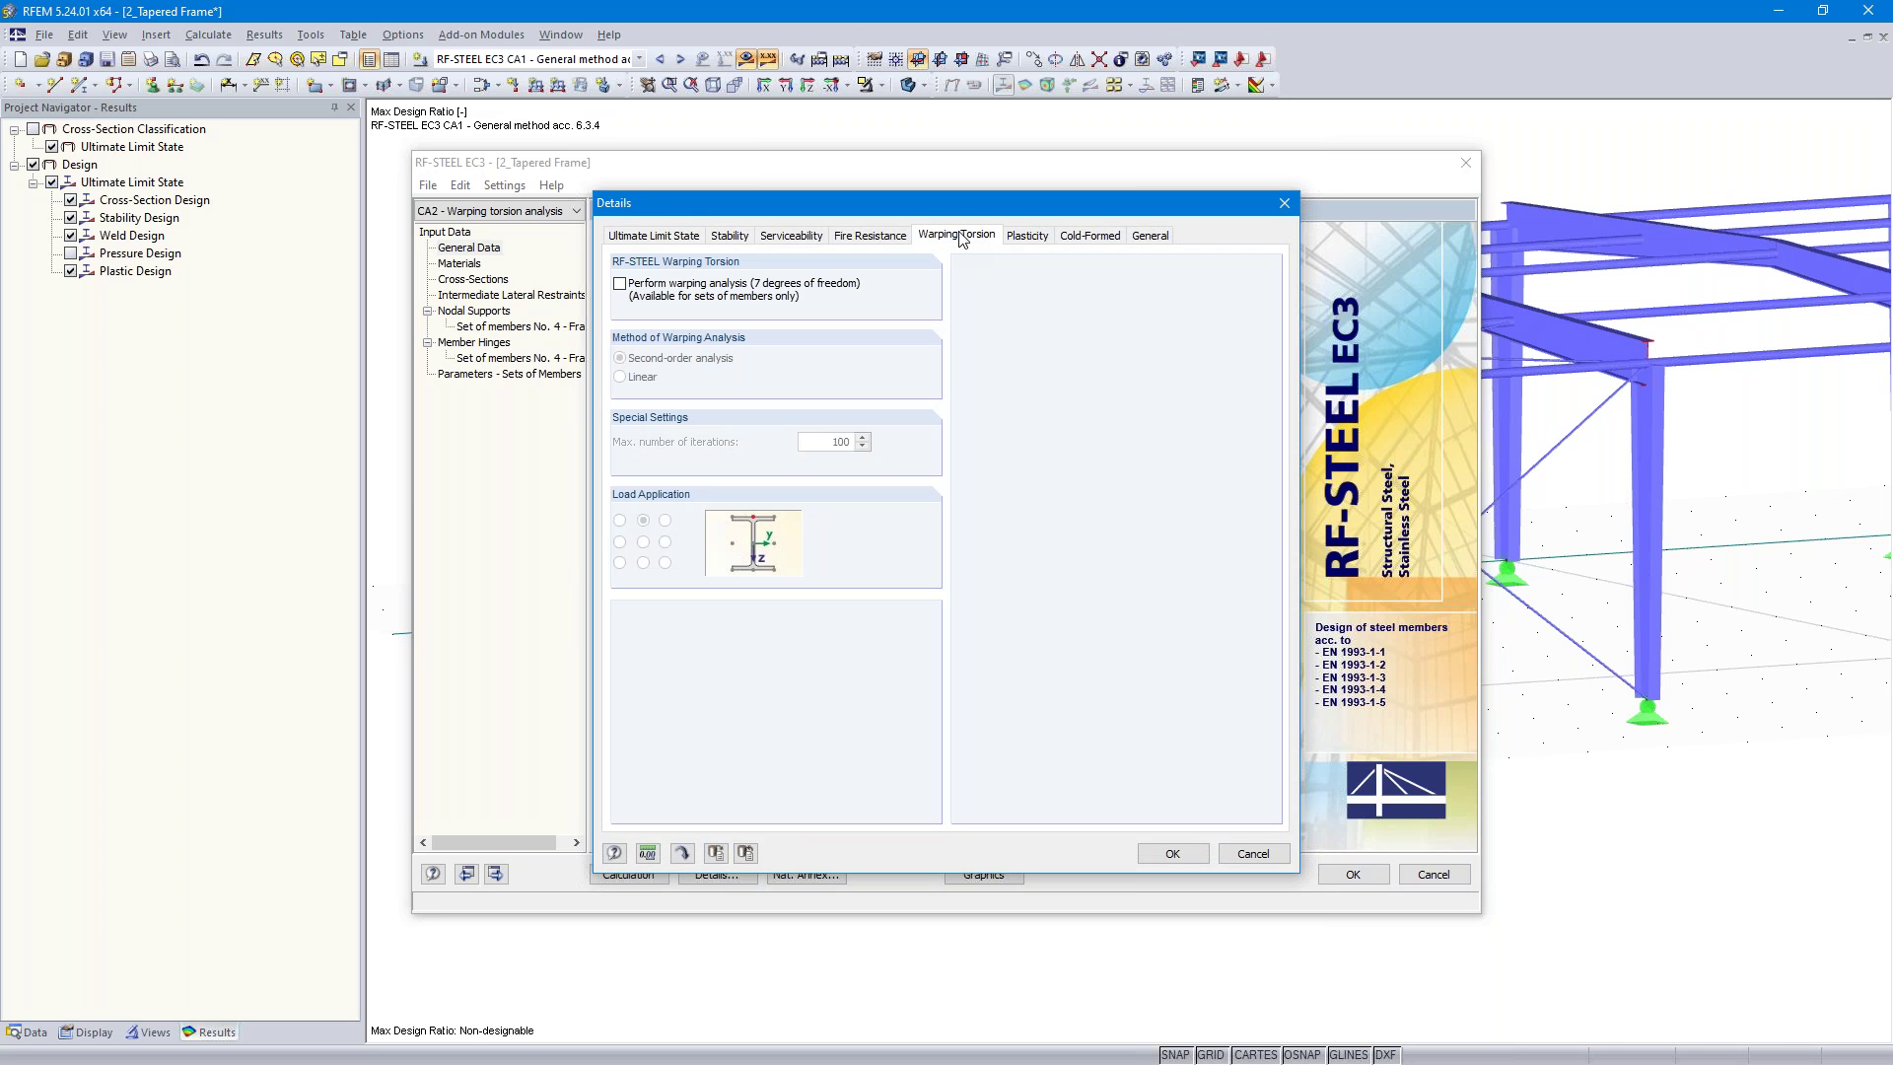
left_click(620, 285)
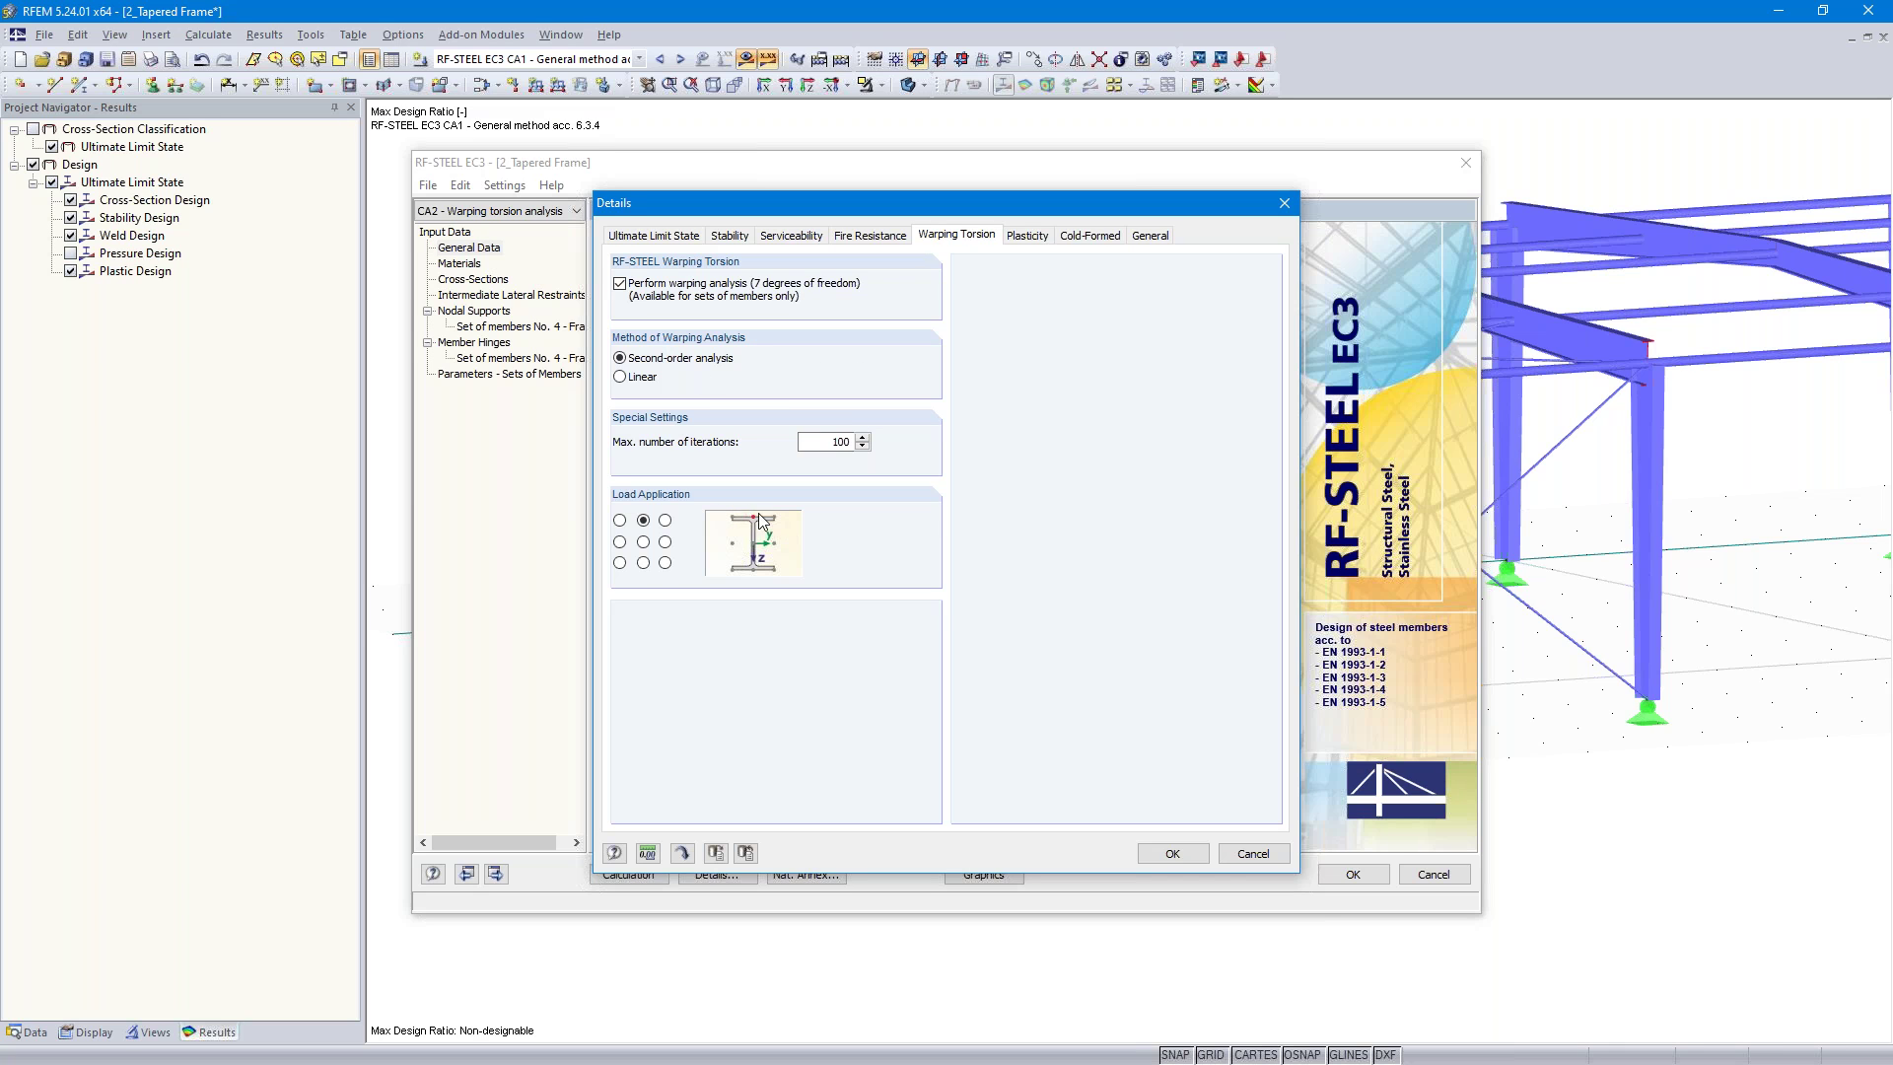
left_click(1172, 854)
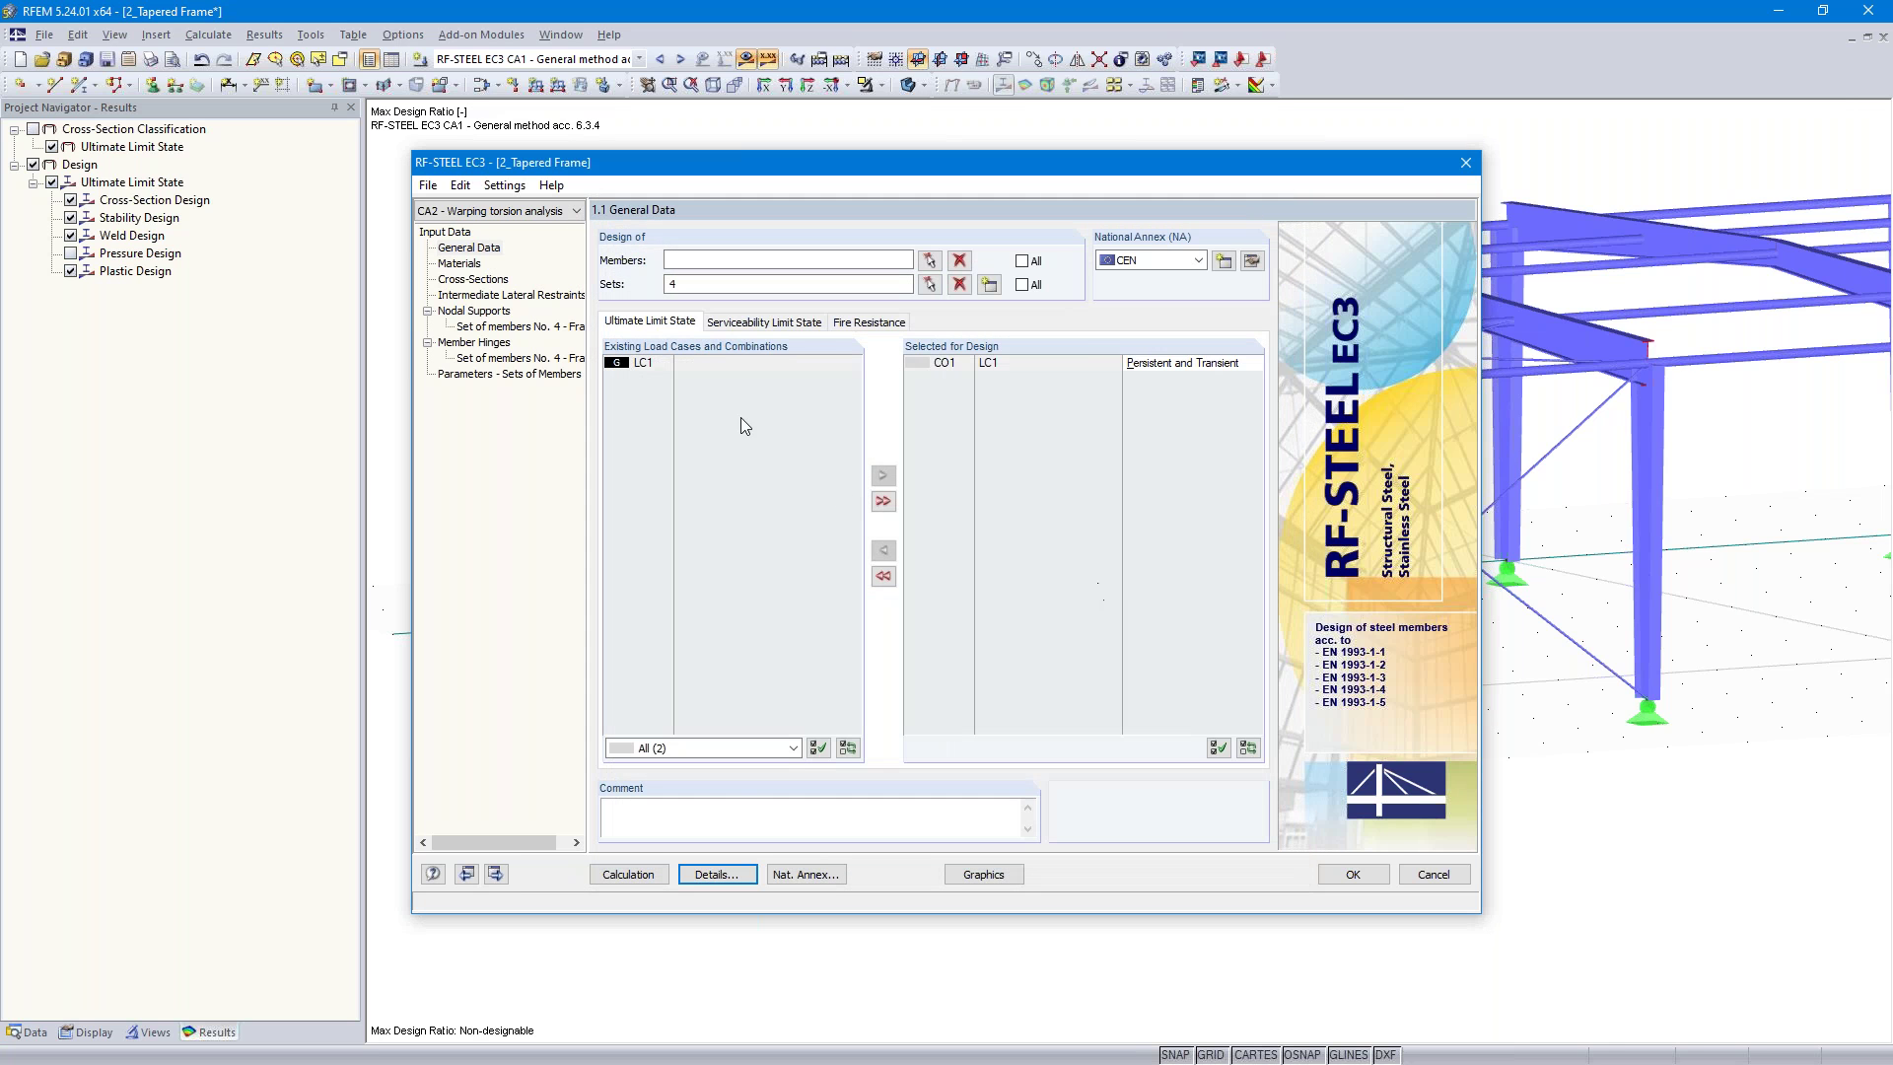
Pass over the materials, cross-sections and intermediate lateral restraints without changes and go to the frame set's nodal supports
left_click(494, 873)
left_click(494, 874)
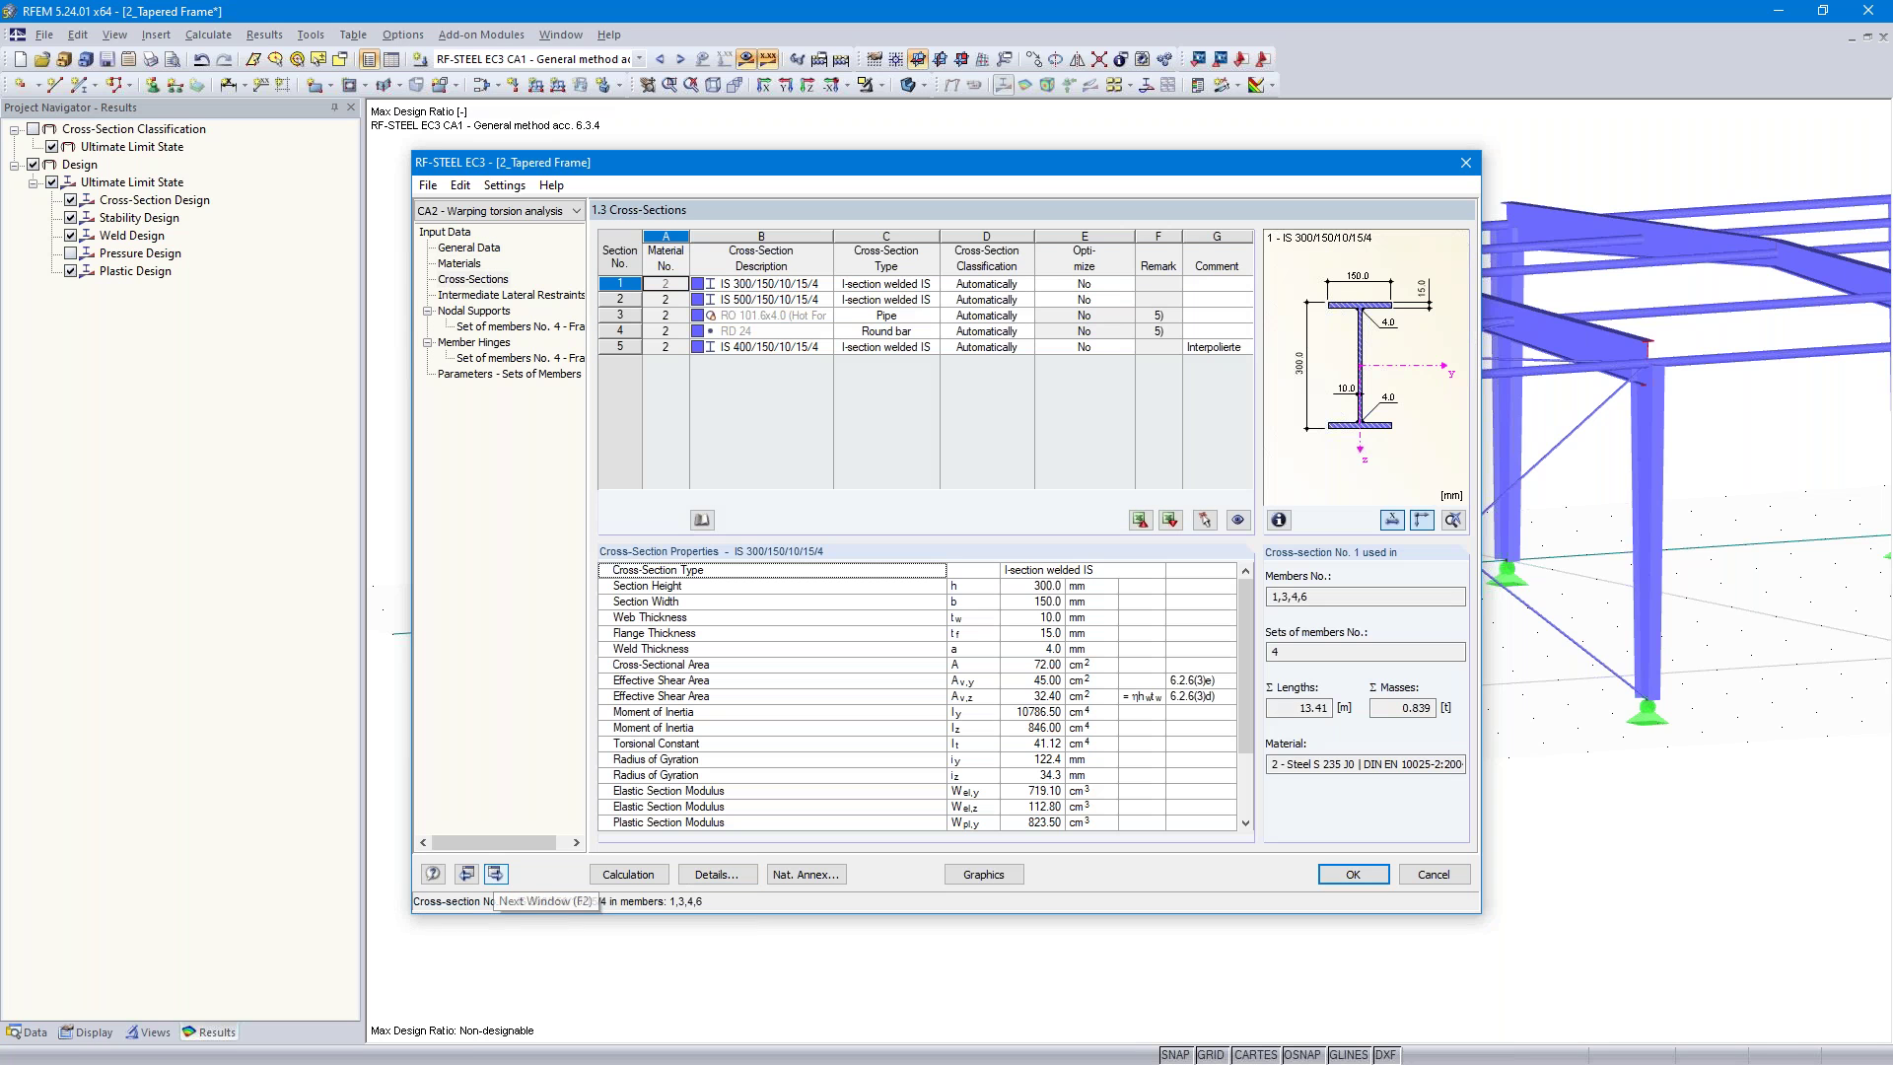
left_click(494, 873)
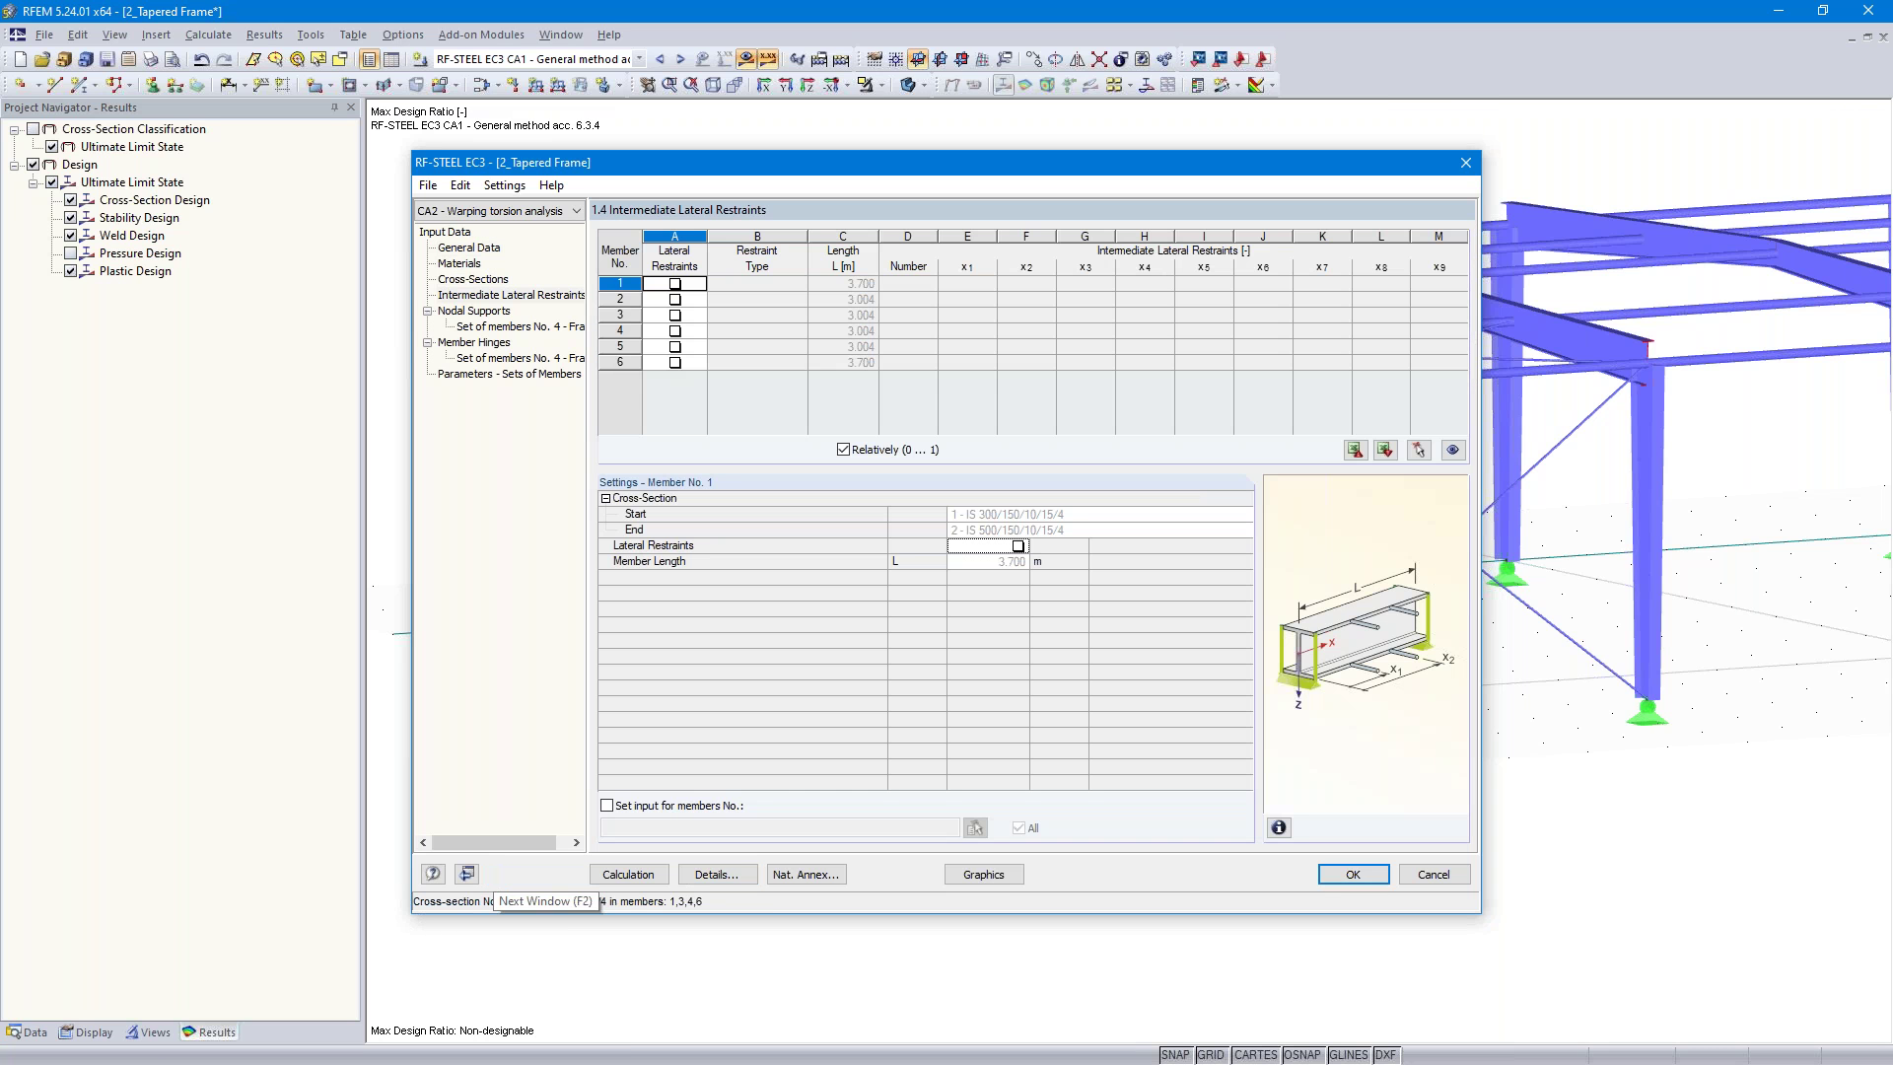
left_click(494, 873)
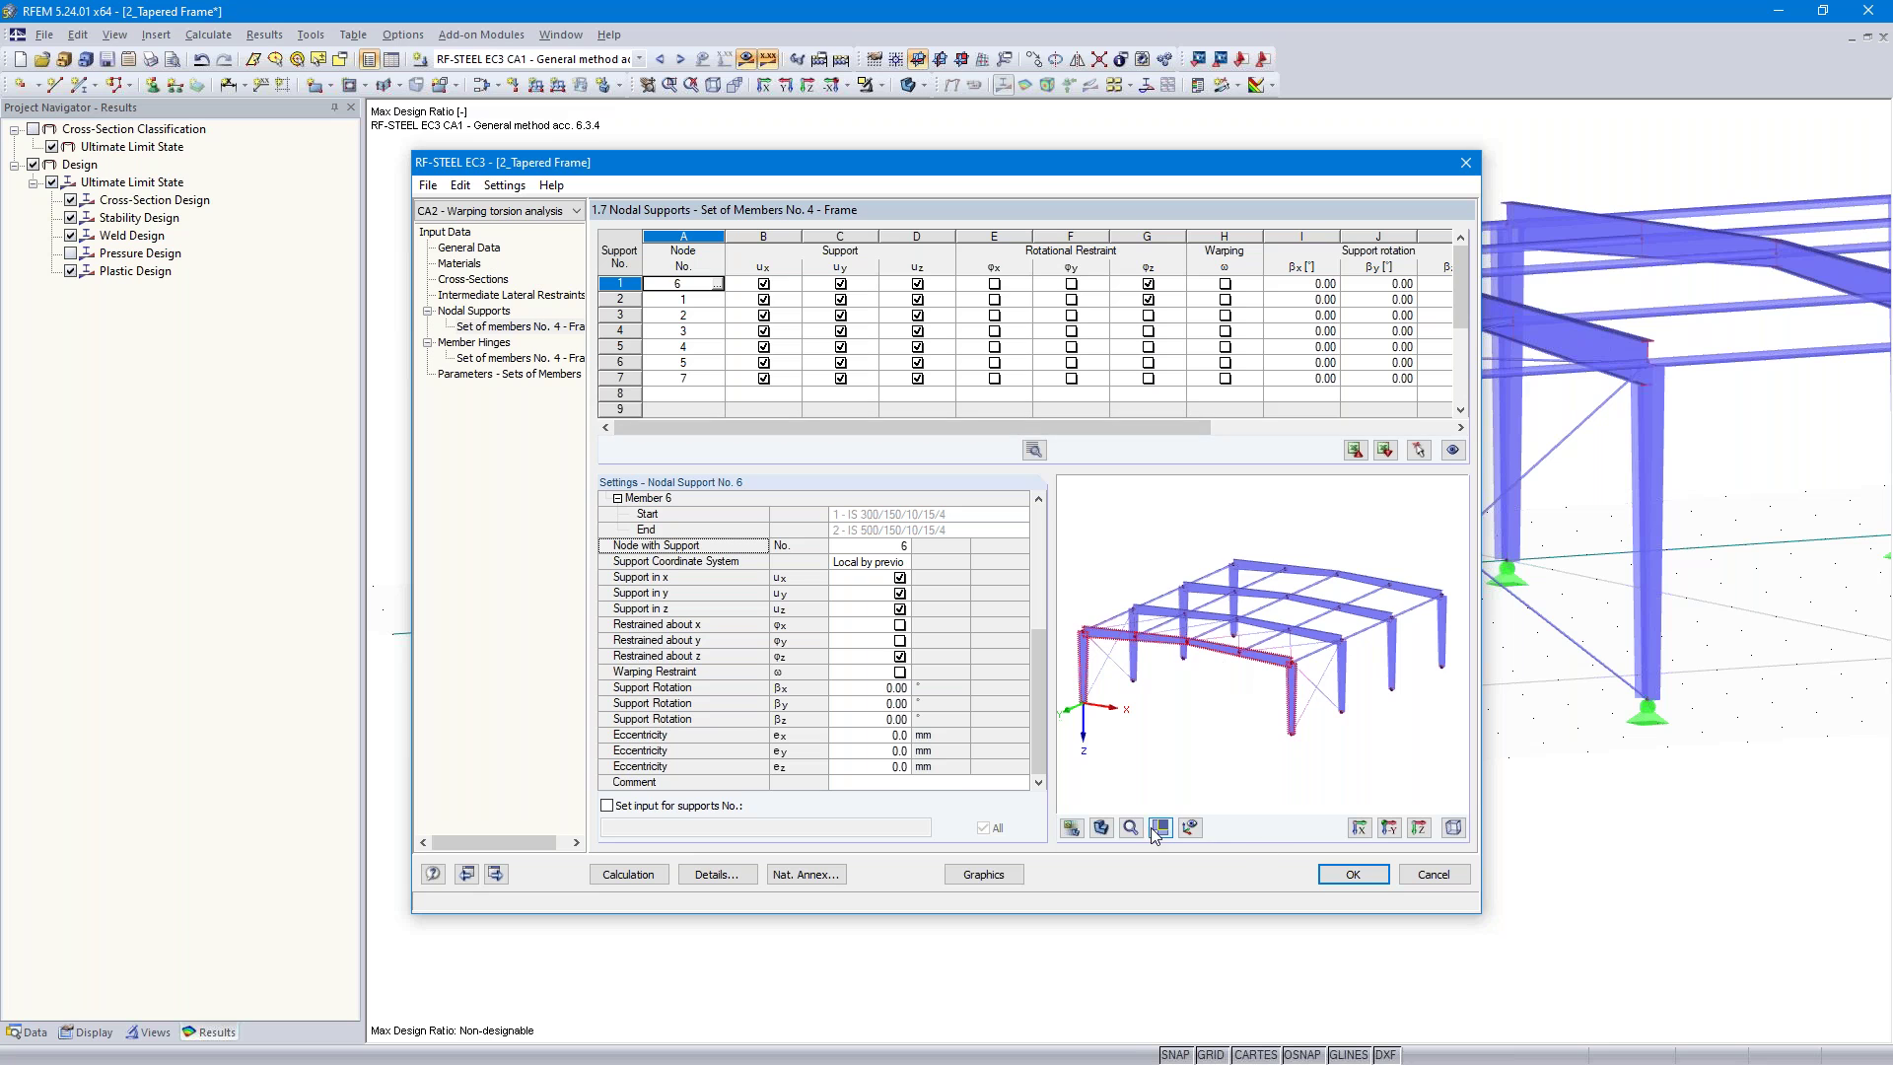
Restrain the column base support at node 6 about its local x-axis and release its rotation about z
left_click(1191, 828)
middle_click_drag(1133, 682, 1189, 649)
scroll(1189, 649, "up", 1)
scroll(1286, 697, "up", 1)
middle_click_drag(1285, 697, 1124, 659)
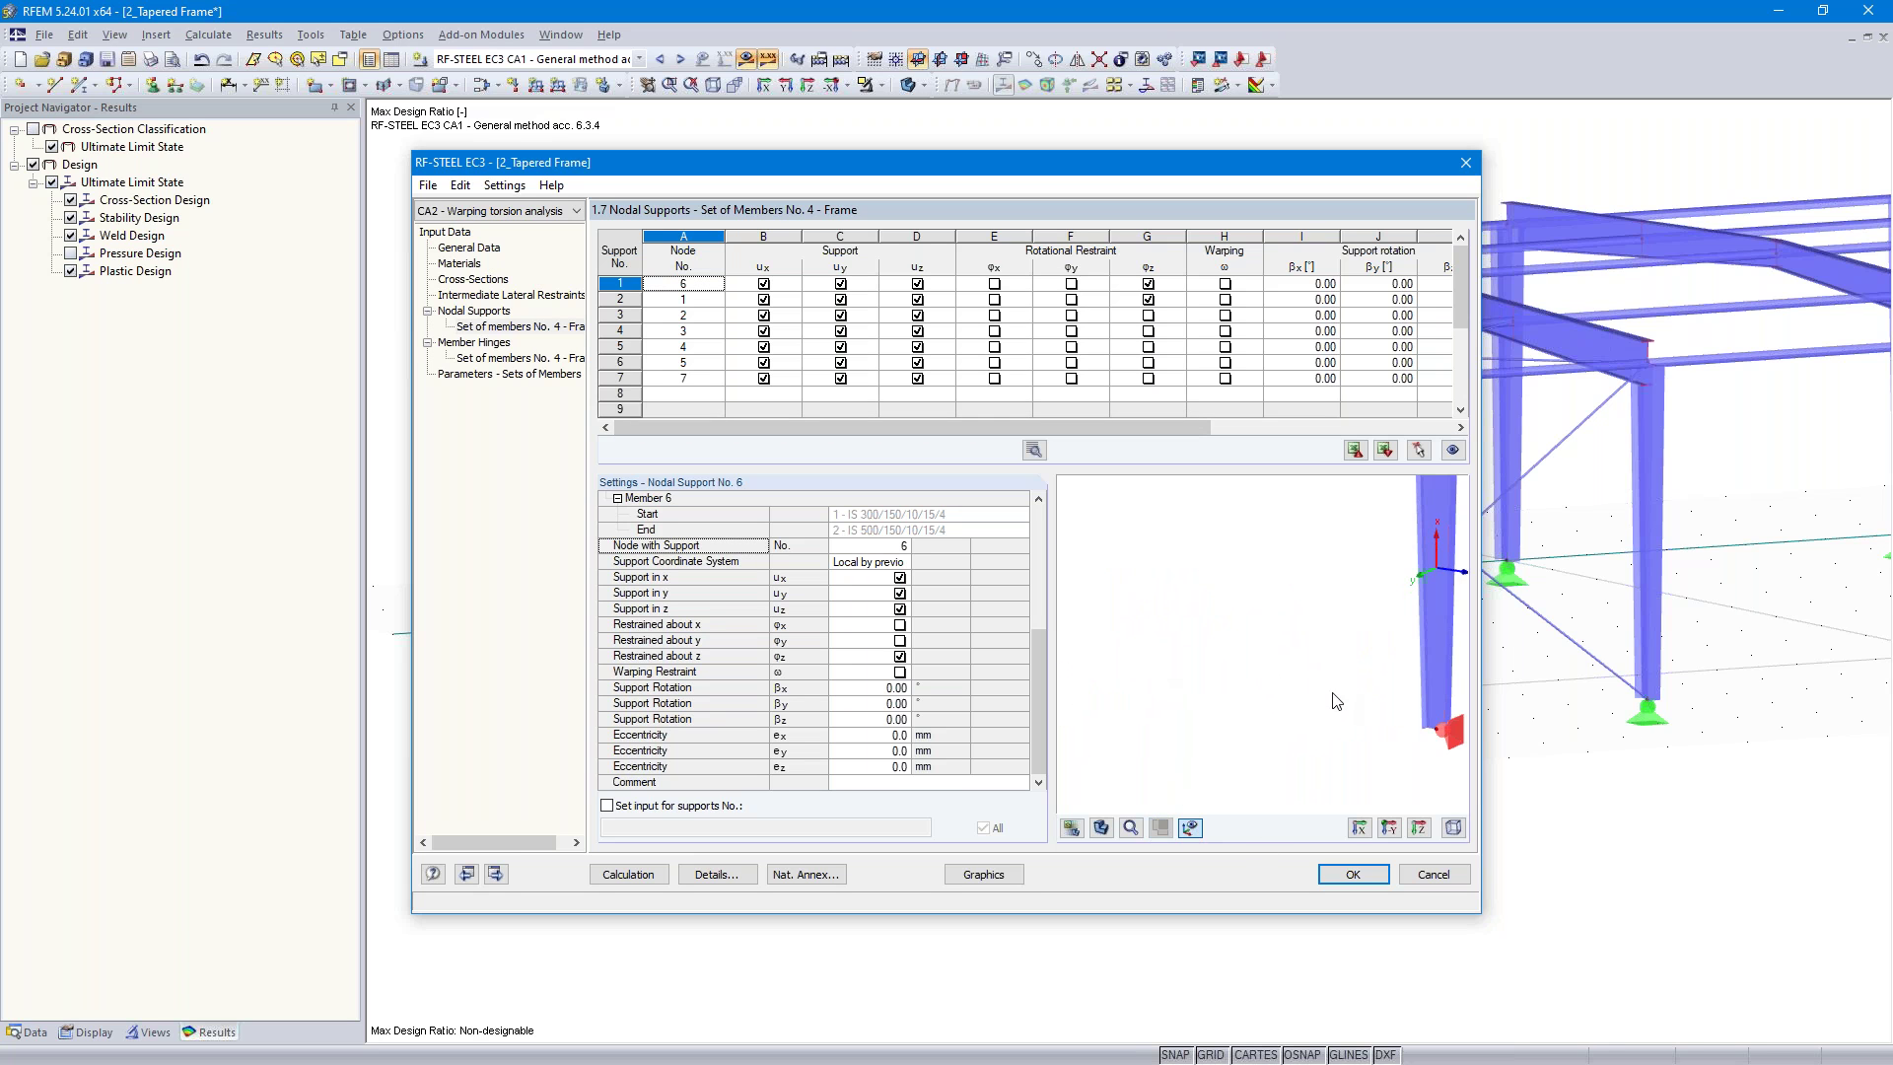
middle_click_drag(1337, 696, 1202, 713)
scroll(1275, 712, "down", 2)
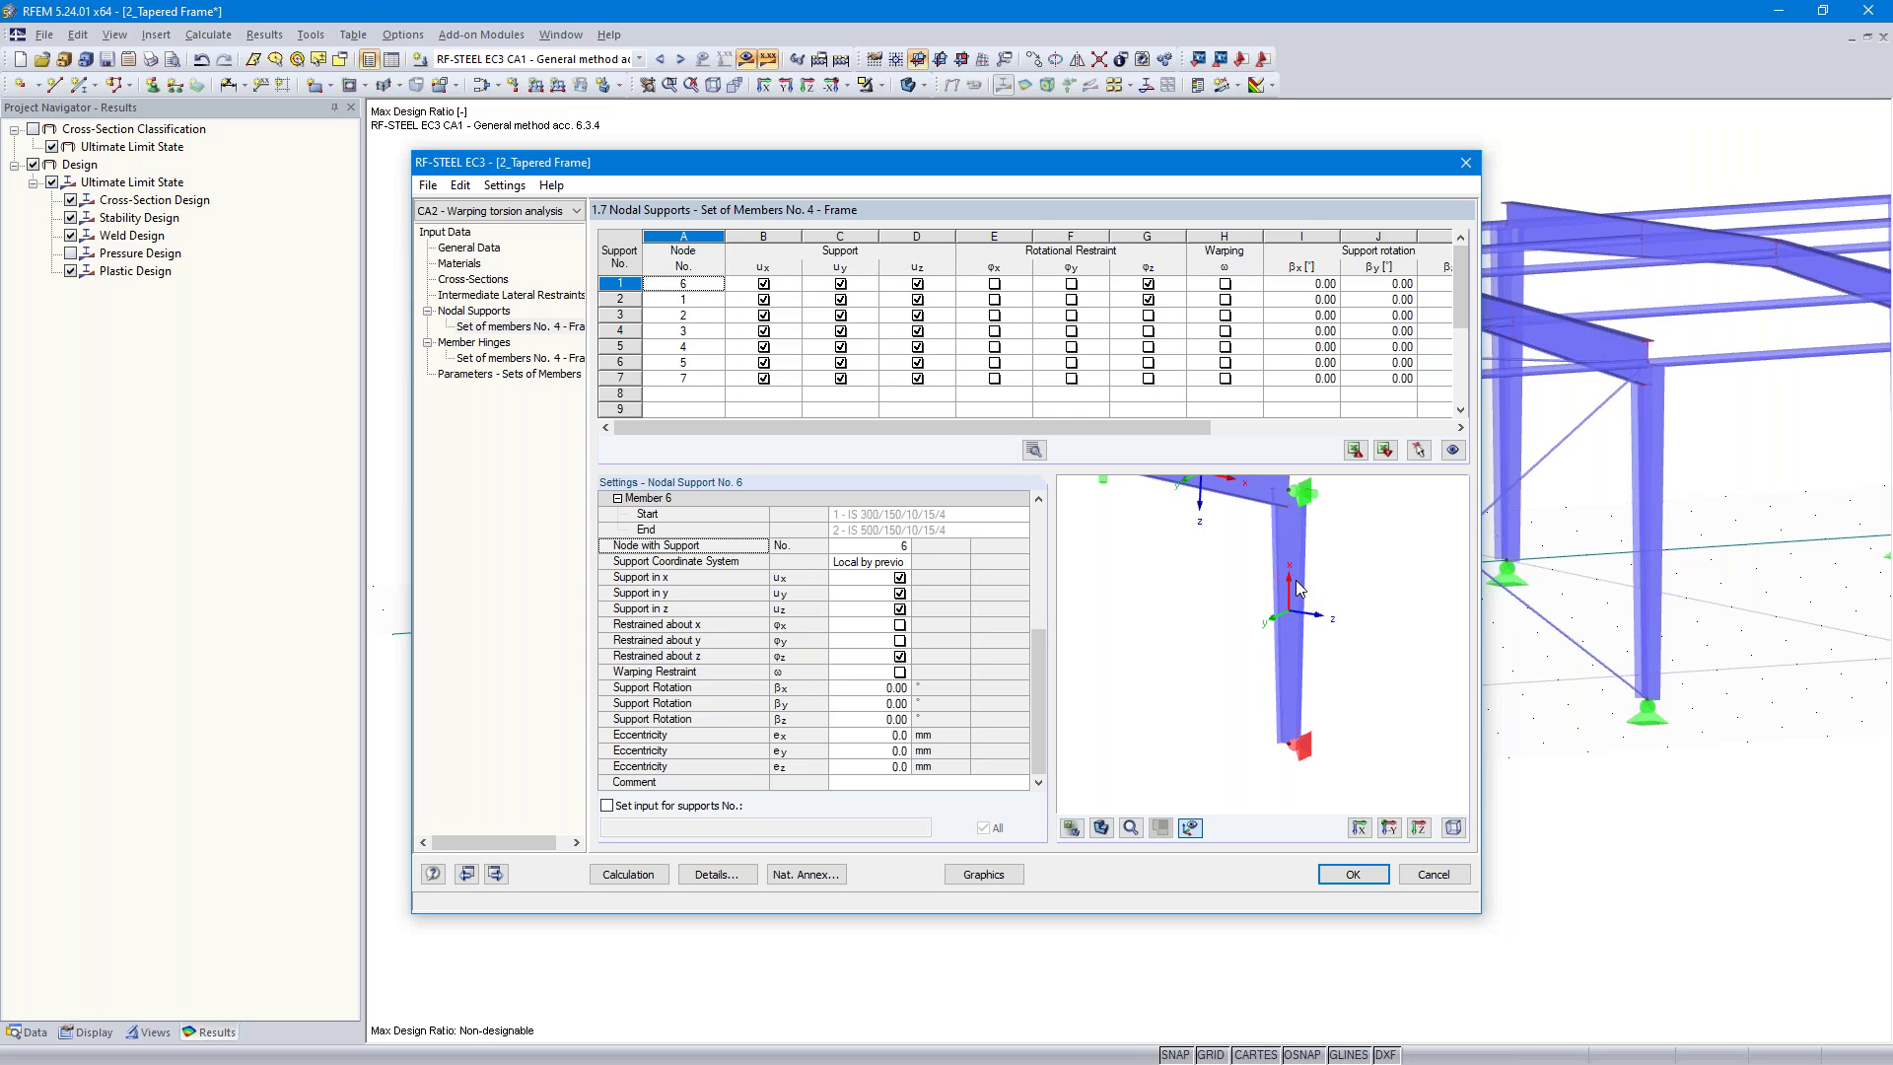
left_click(994, 283)
left_click(1149, 284)
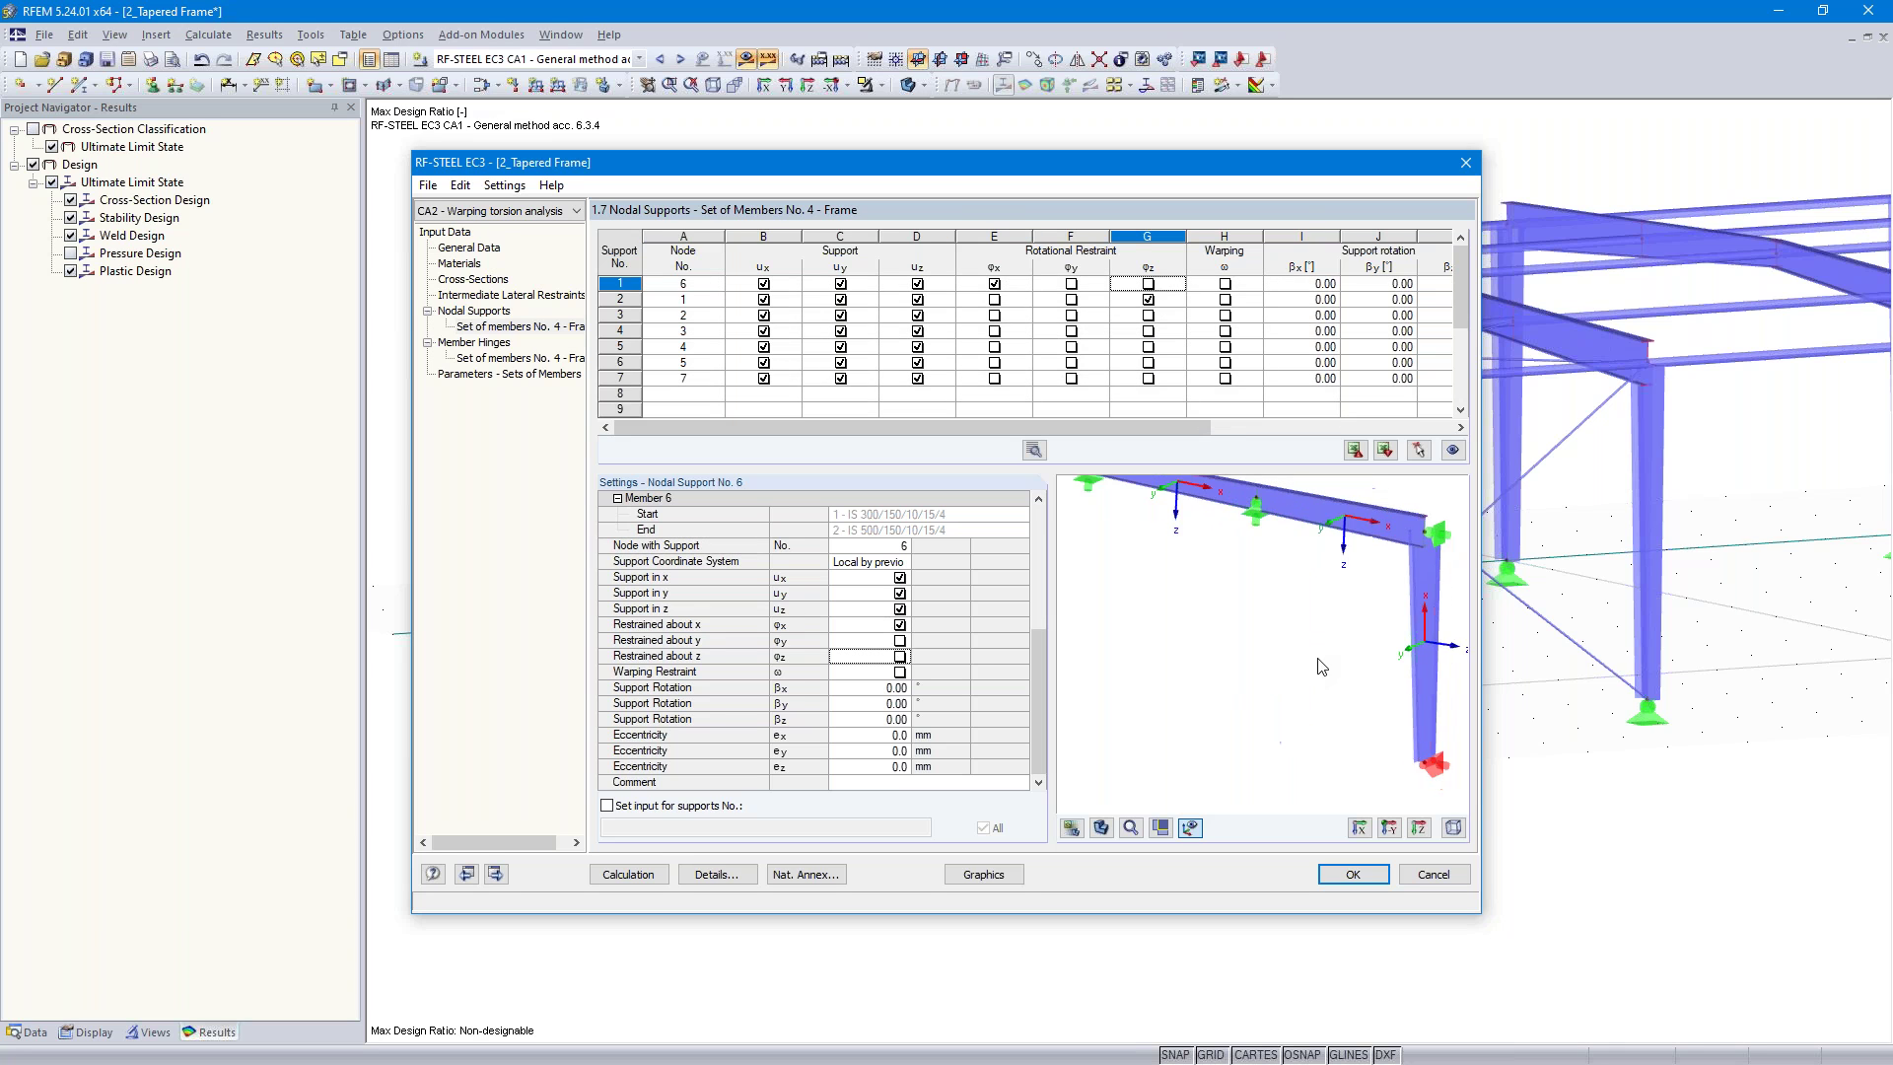
Restrain the column base support at node 1 about its local x-axis and release its rotation about z
scroll(1318, 658, "down", 2)
middle_click_drag(1149, 646, 1332, 658)
scroll(1142, 672, "up", 3)
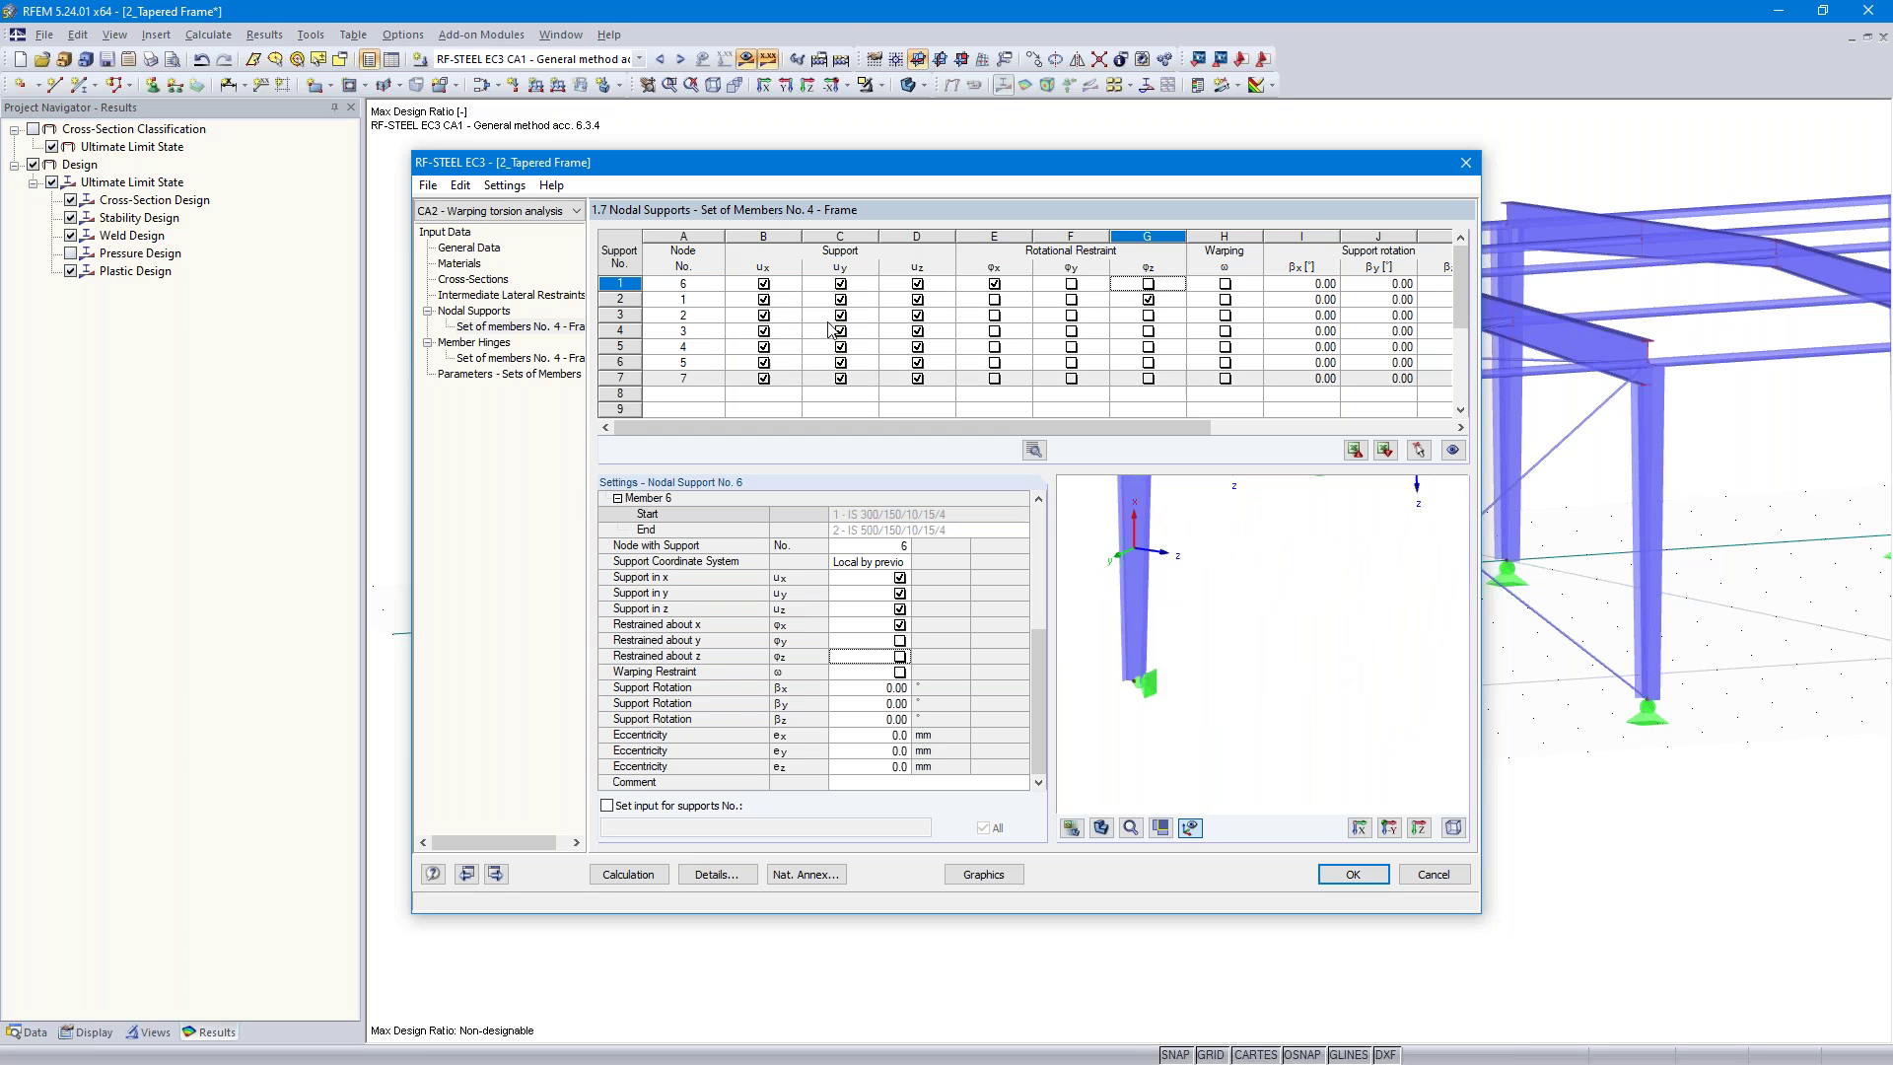
left_click(926, 302)
left_click(995, 300)
left_click(1147, 300)
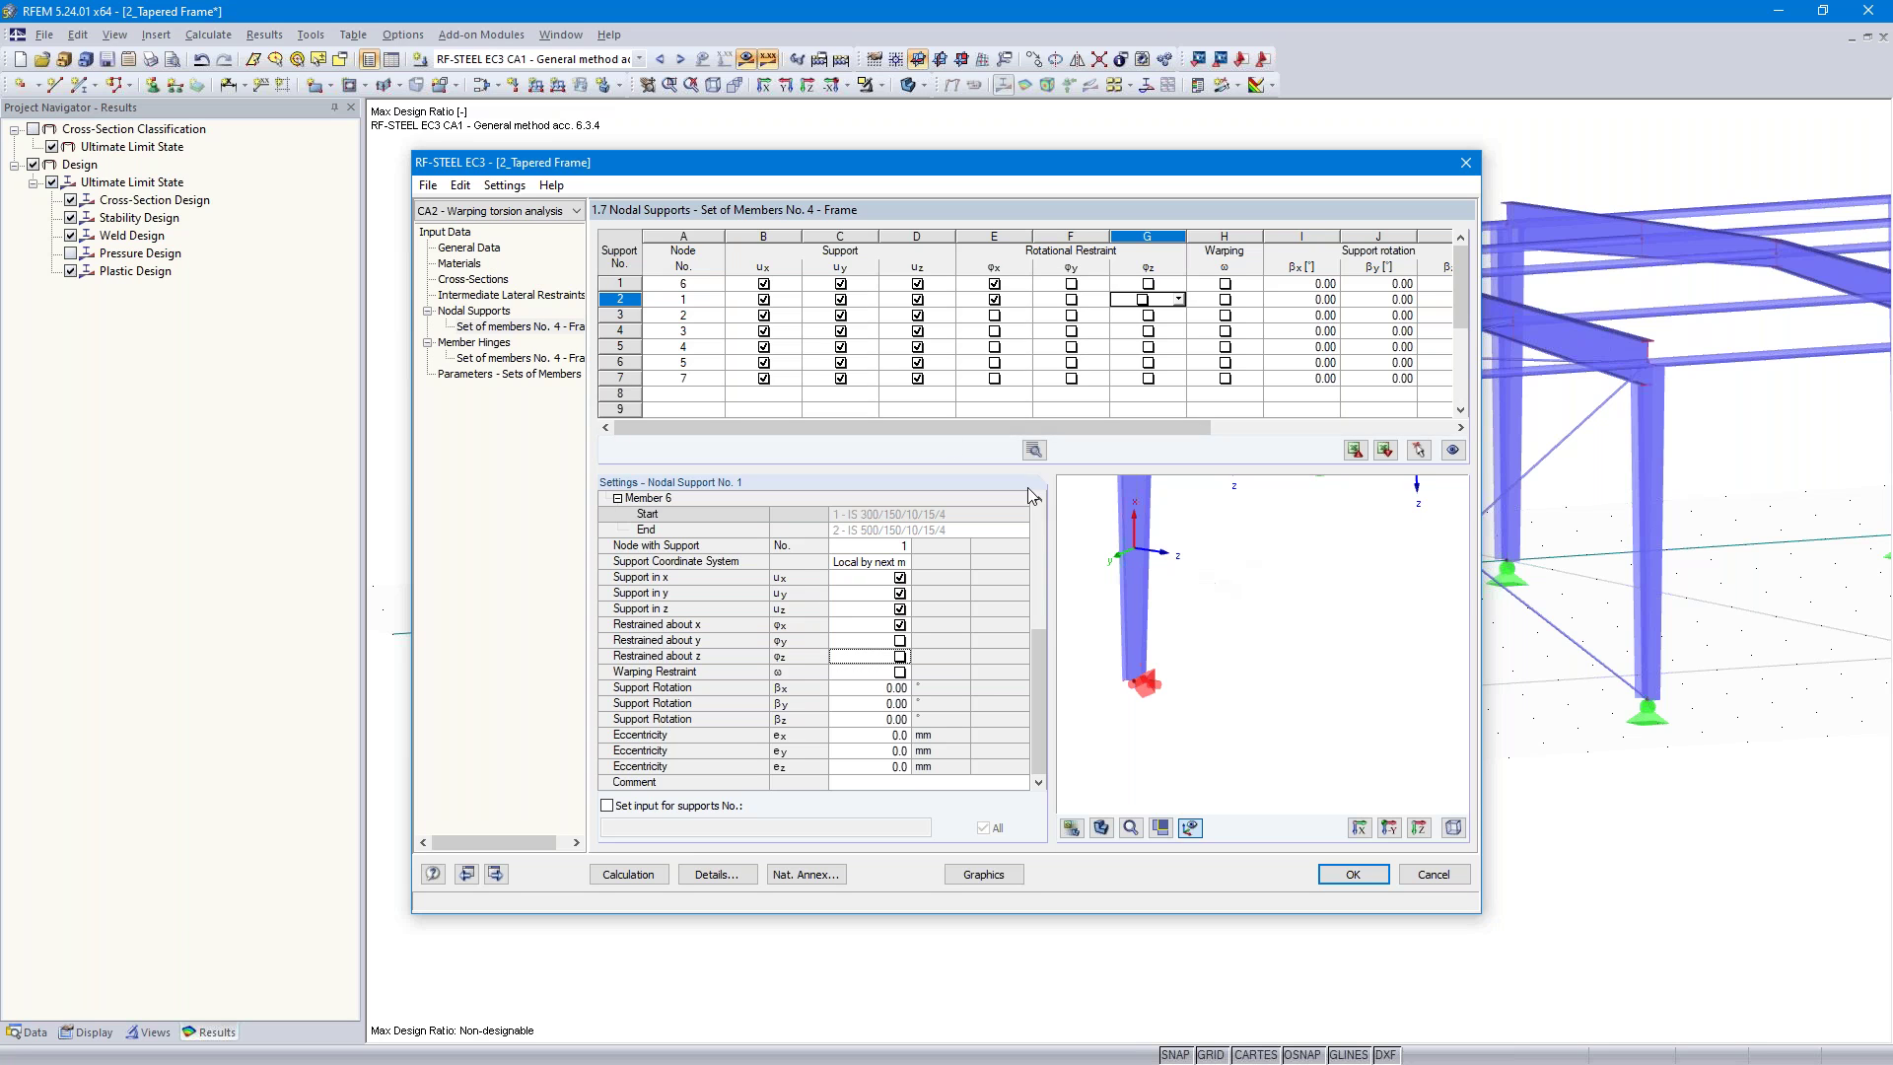
Remove the supports in x and z at nodes 2 and 3, keeping only the support in y
left_click(773, 316)
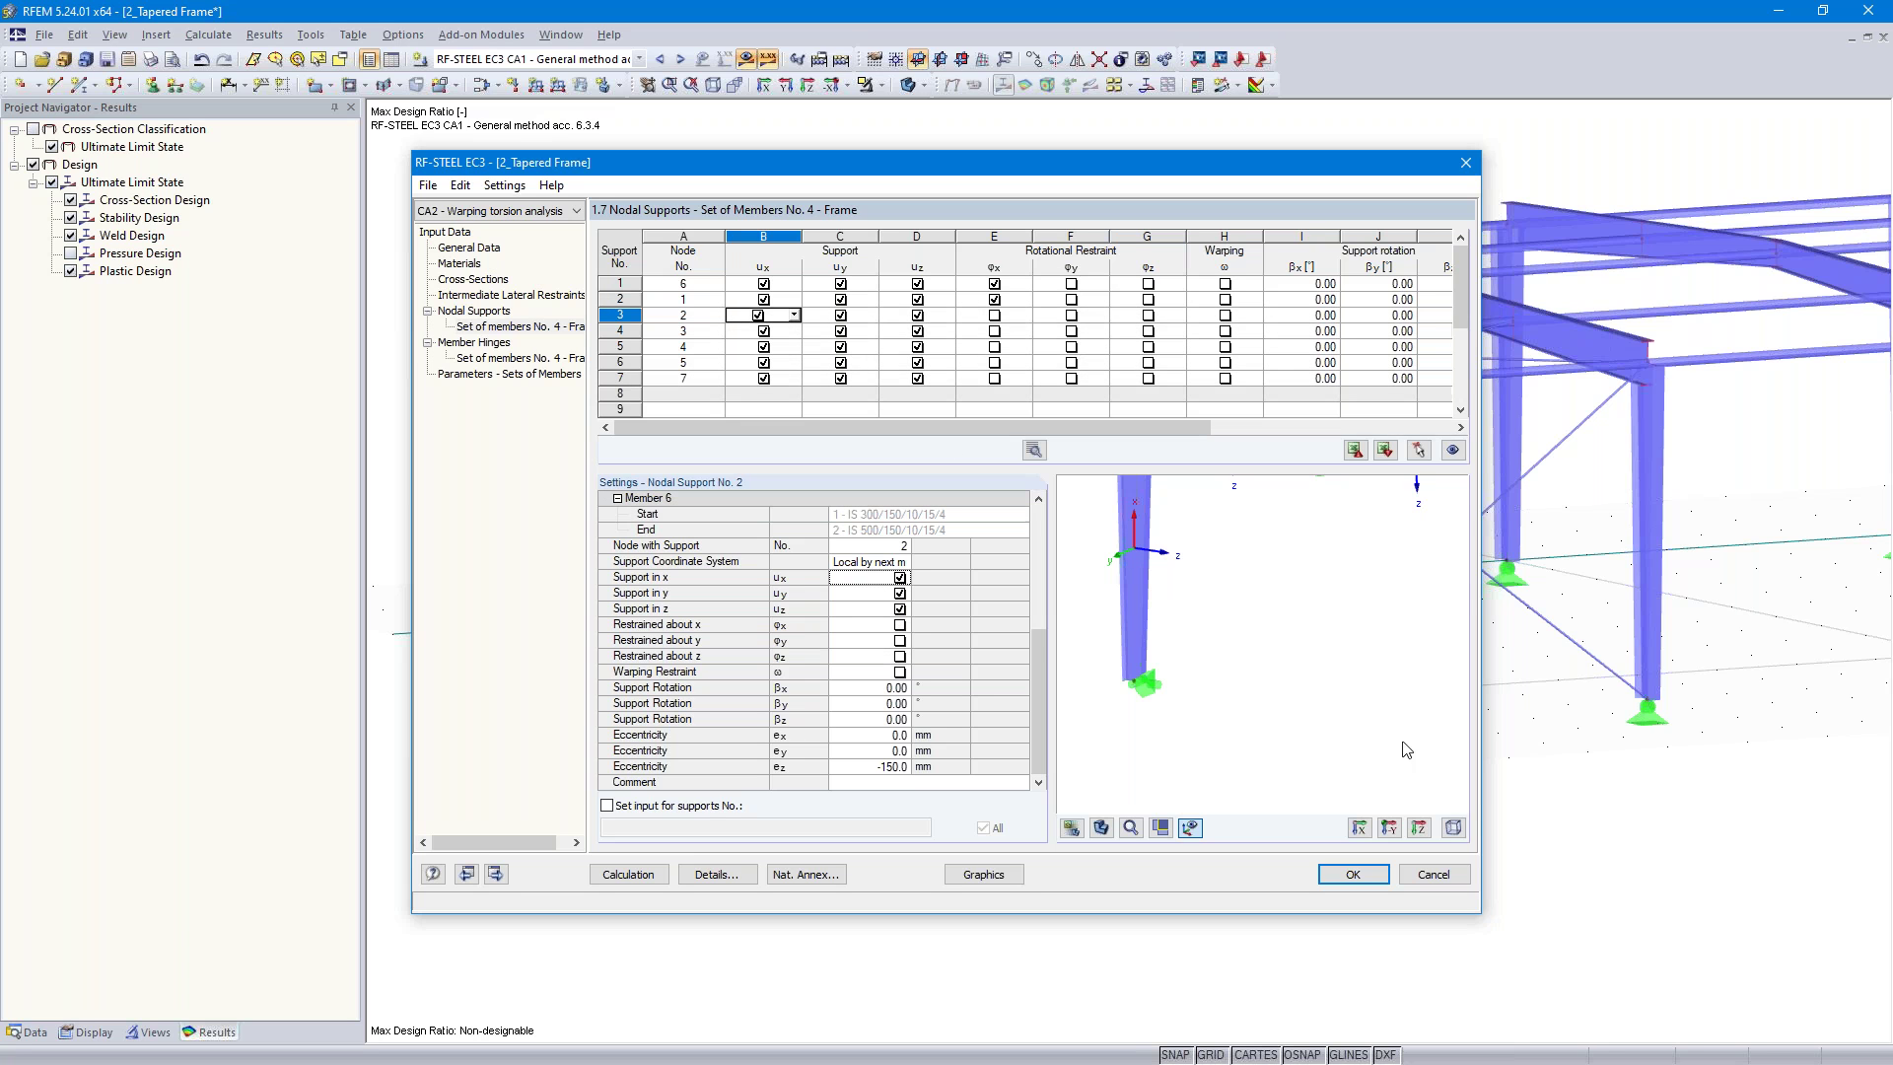
left_click(1108, 609)
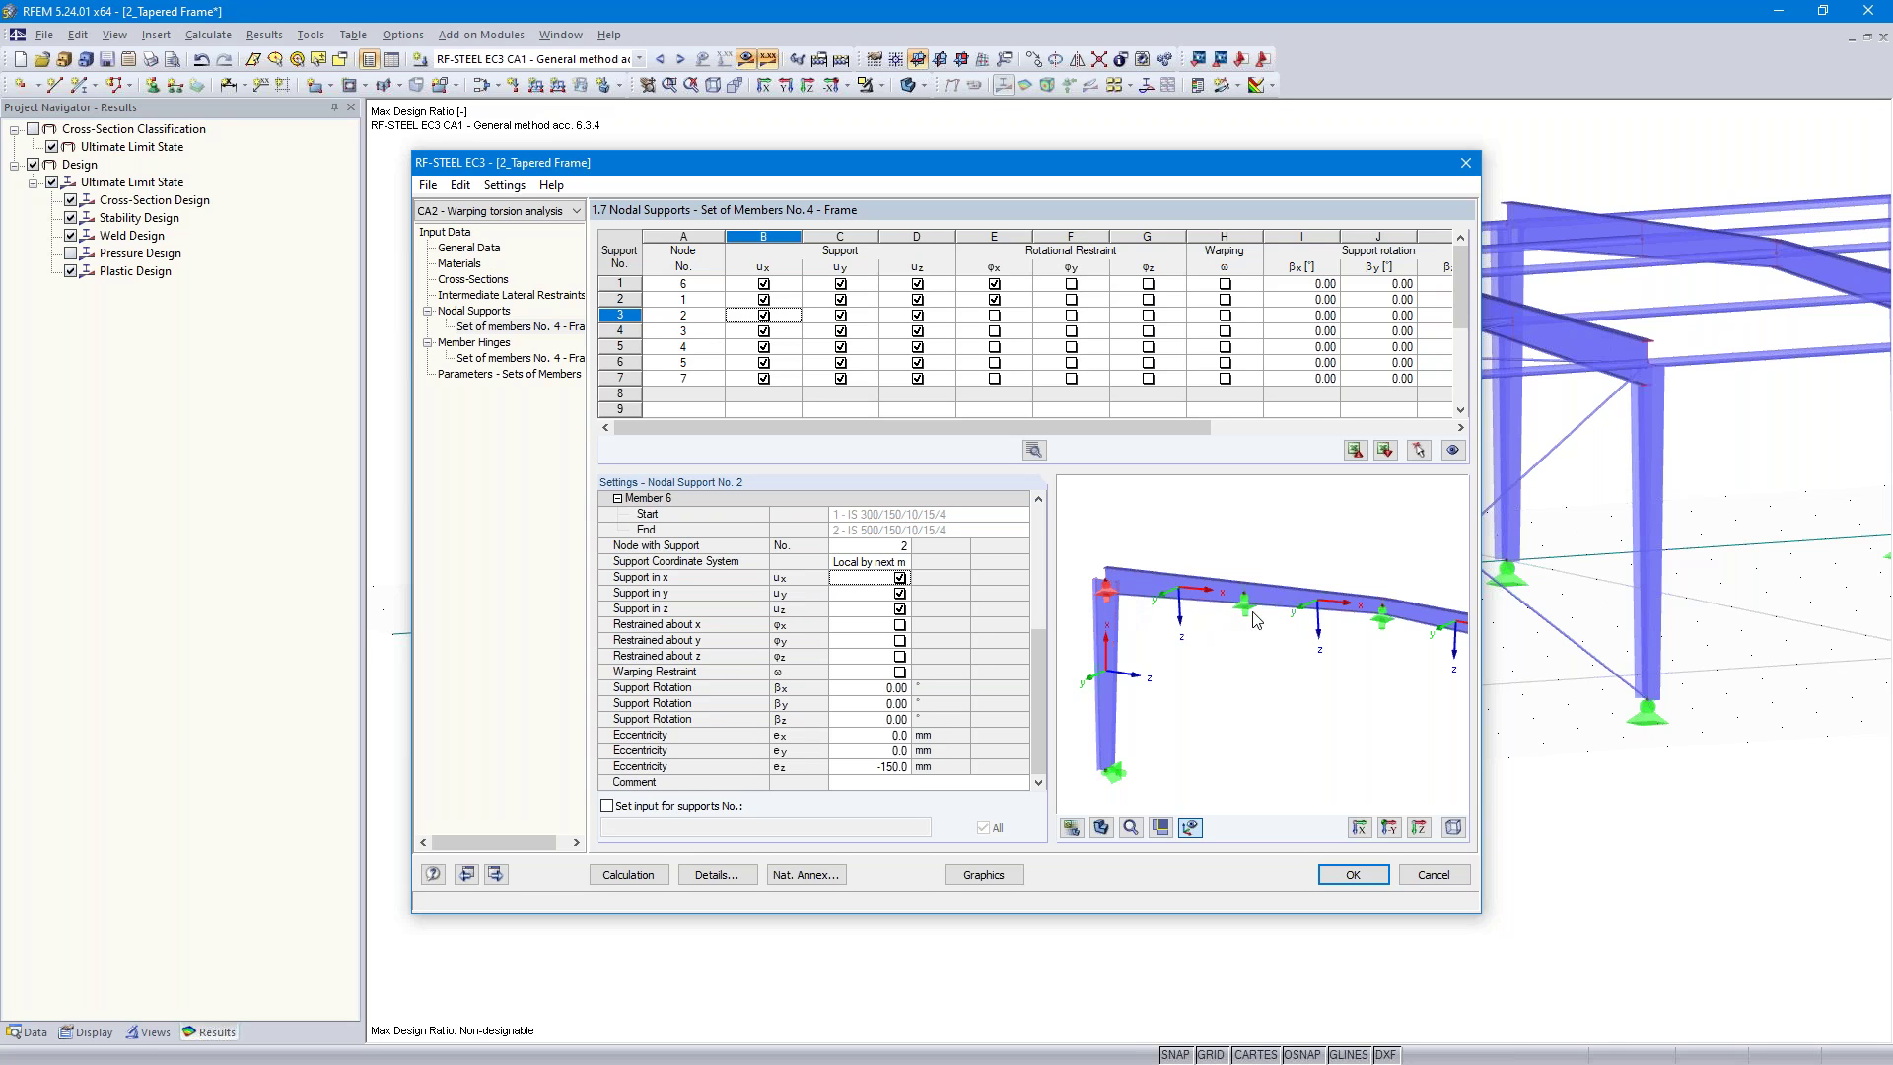
left_click(764, 316)
left_click(912, 315)
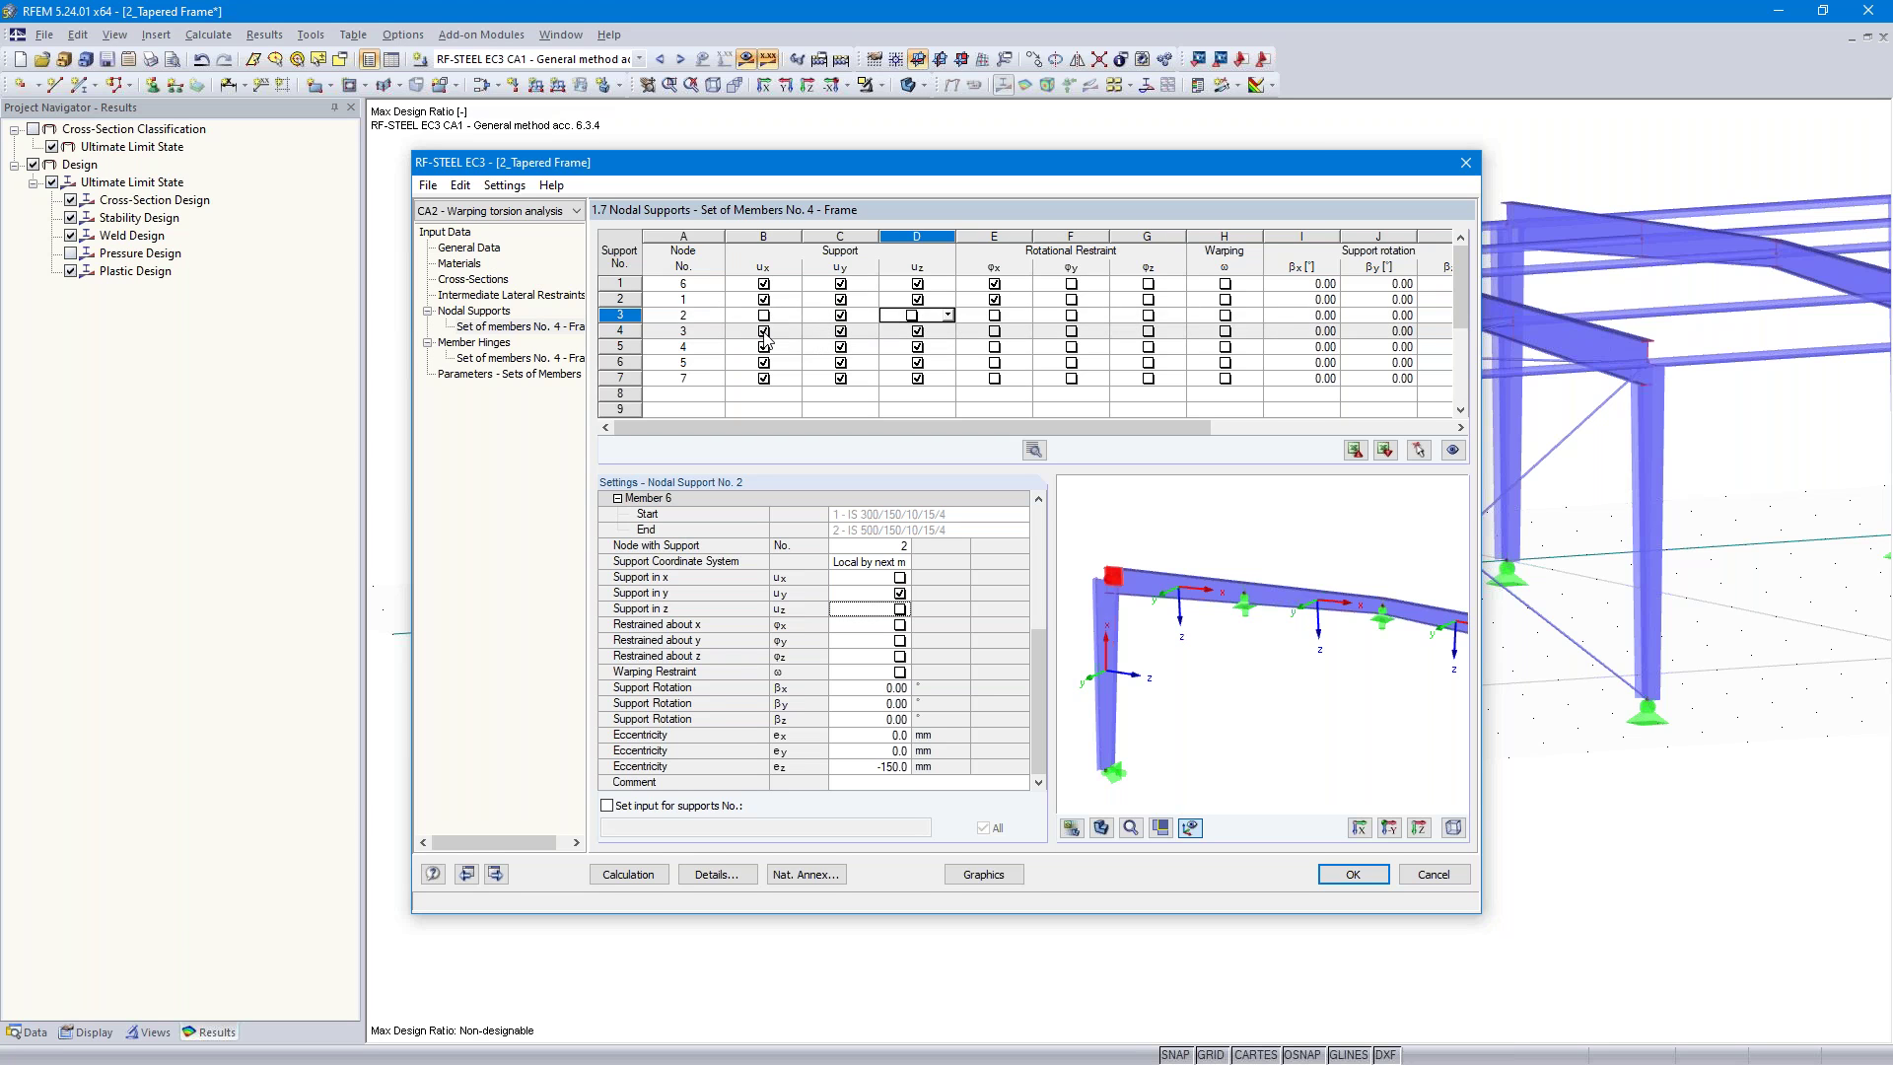
left_click(887, 338)
left_click(912, 331)
Remove the supports in x and z at nodes 4, 5 and 7, keeping only the support in y
left_click(758, 347)
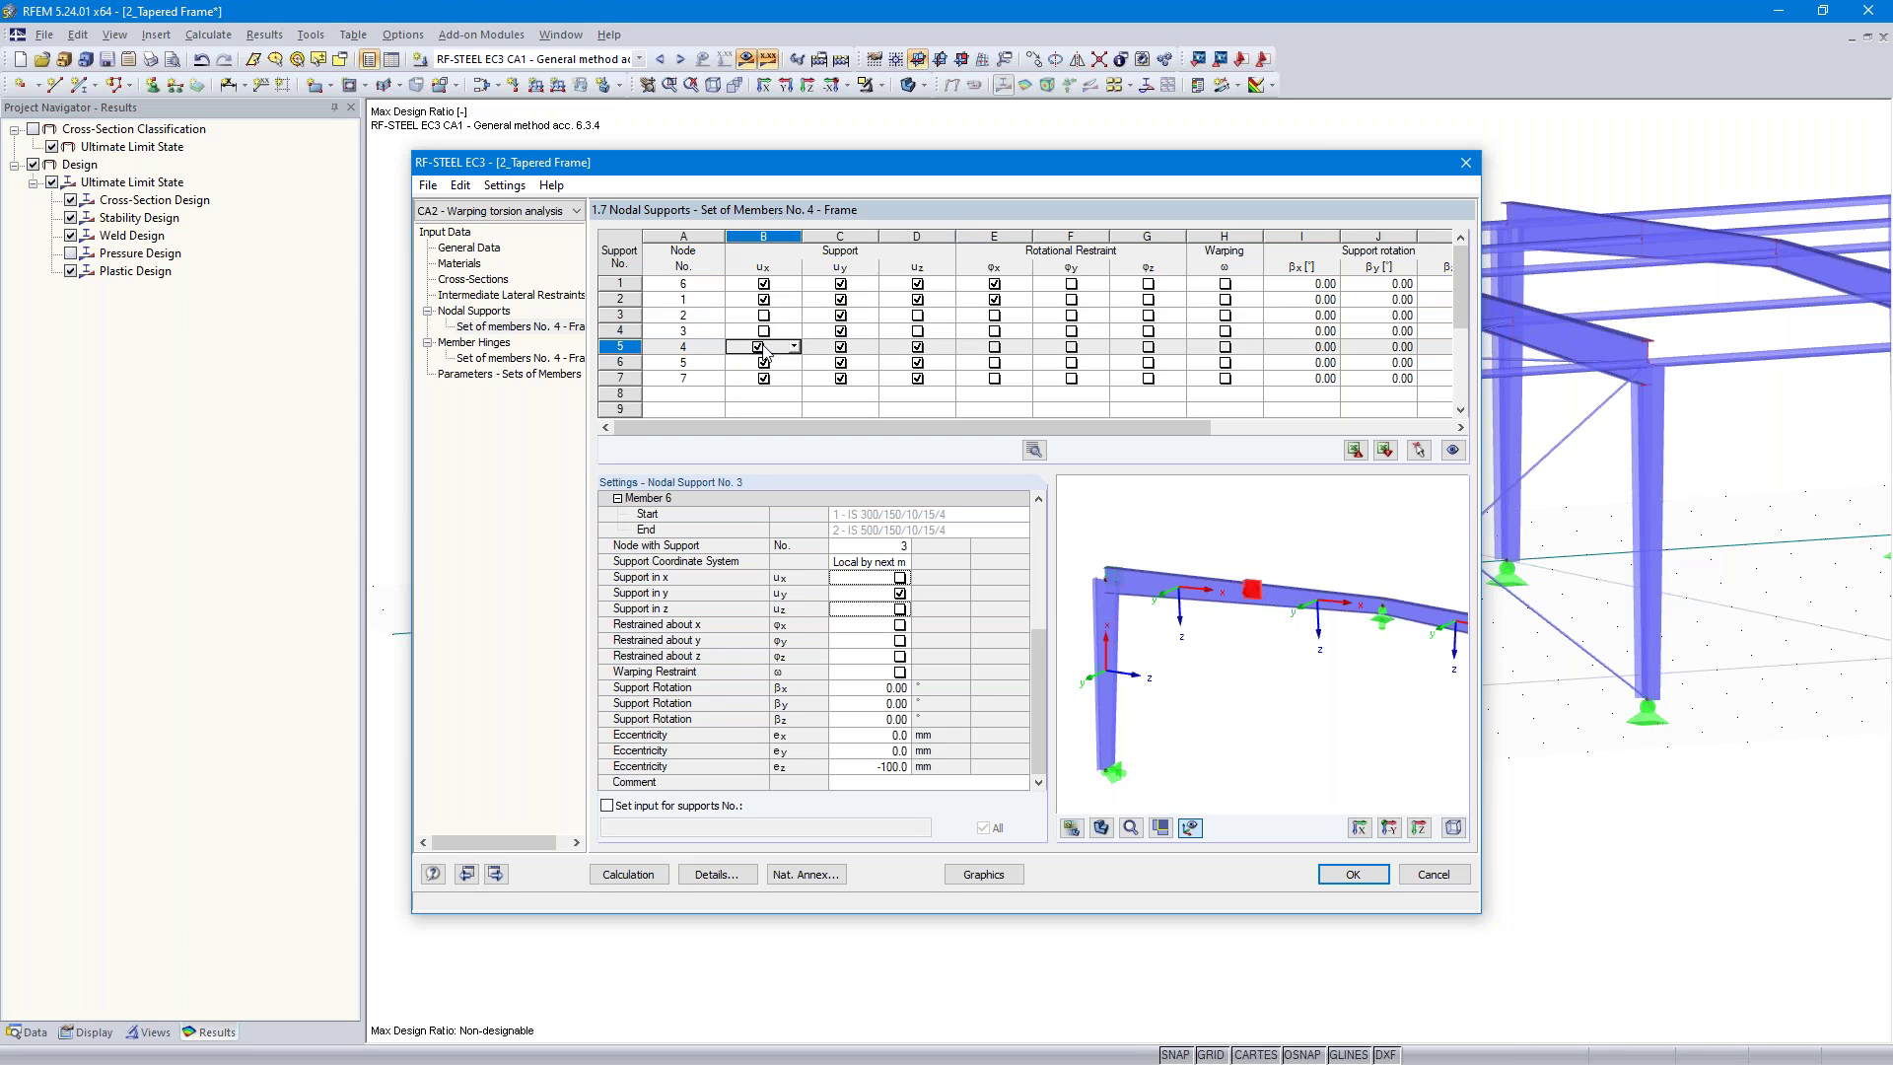
left_click(909, 348)
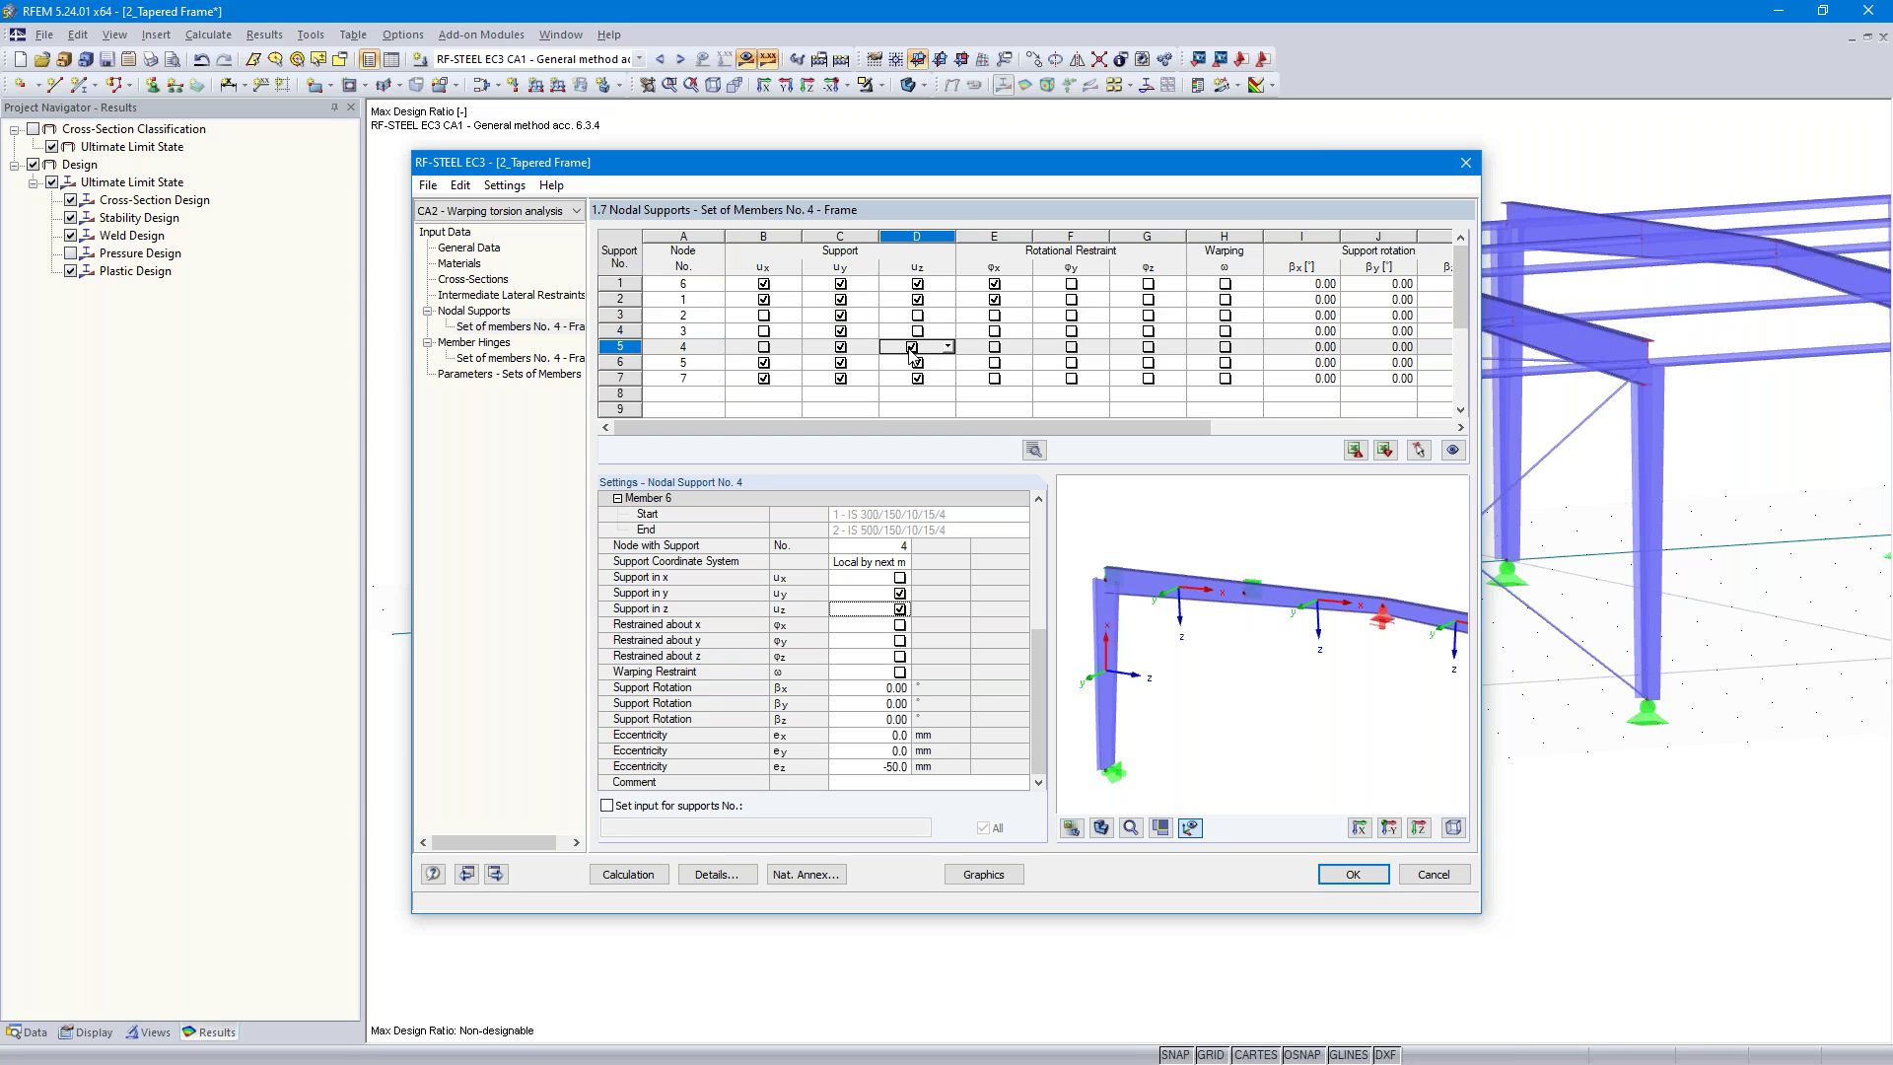
left_click(911, 347)
key("Return")
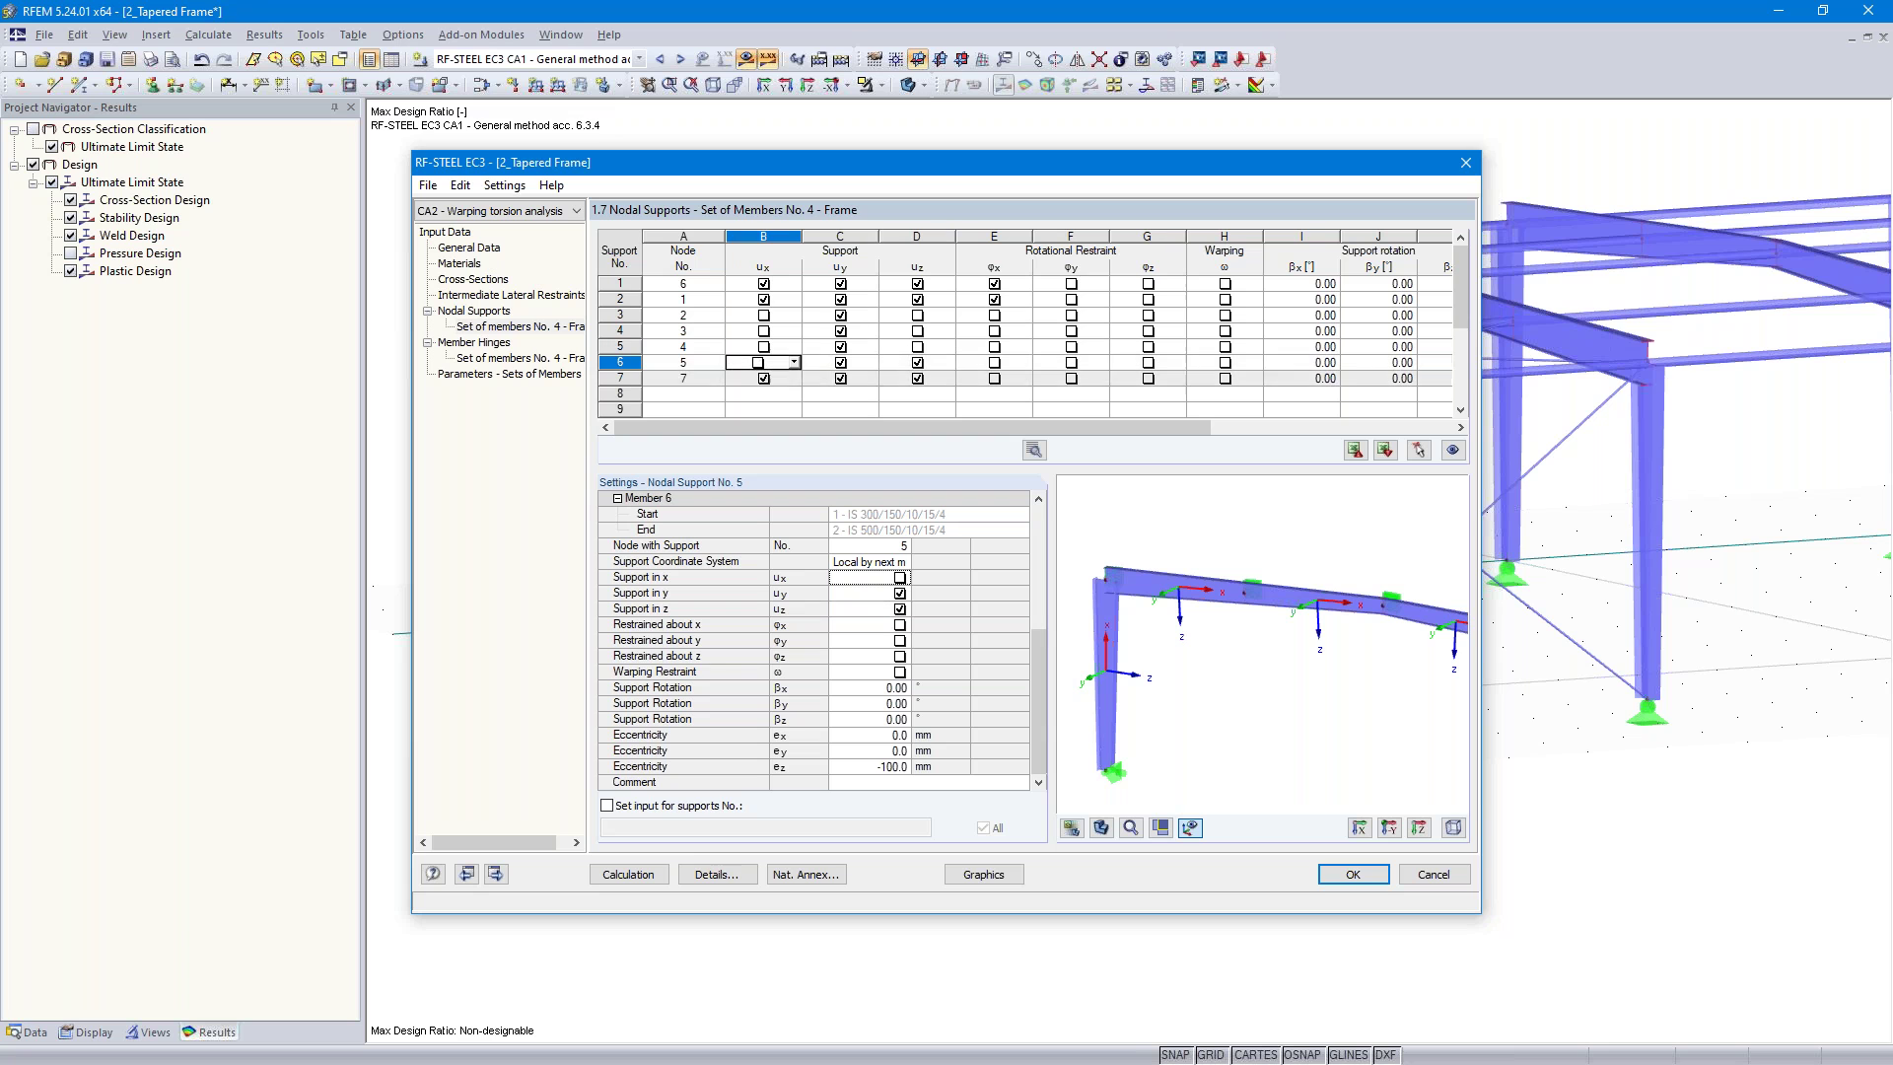
left_click(917, 363)
left_click(917, 363)
key("Return")
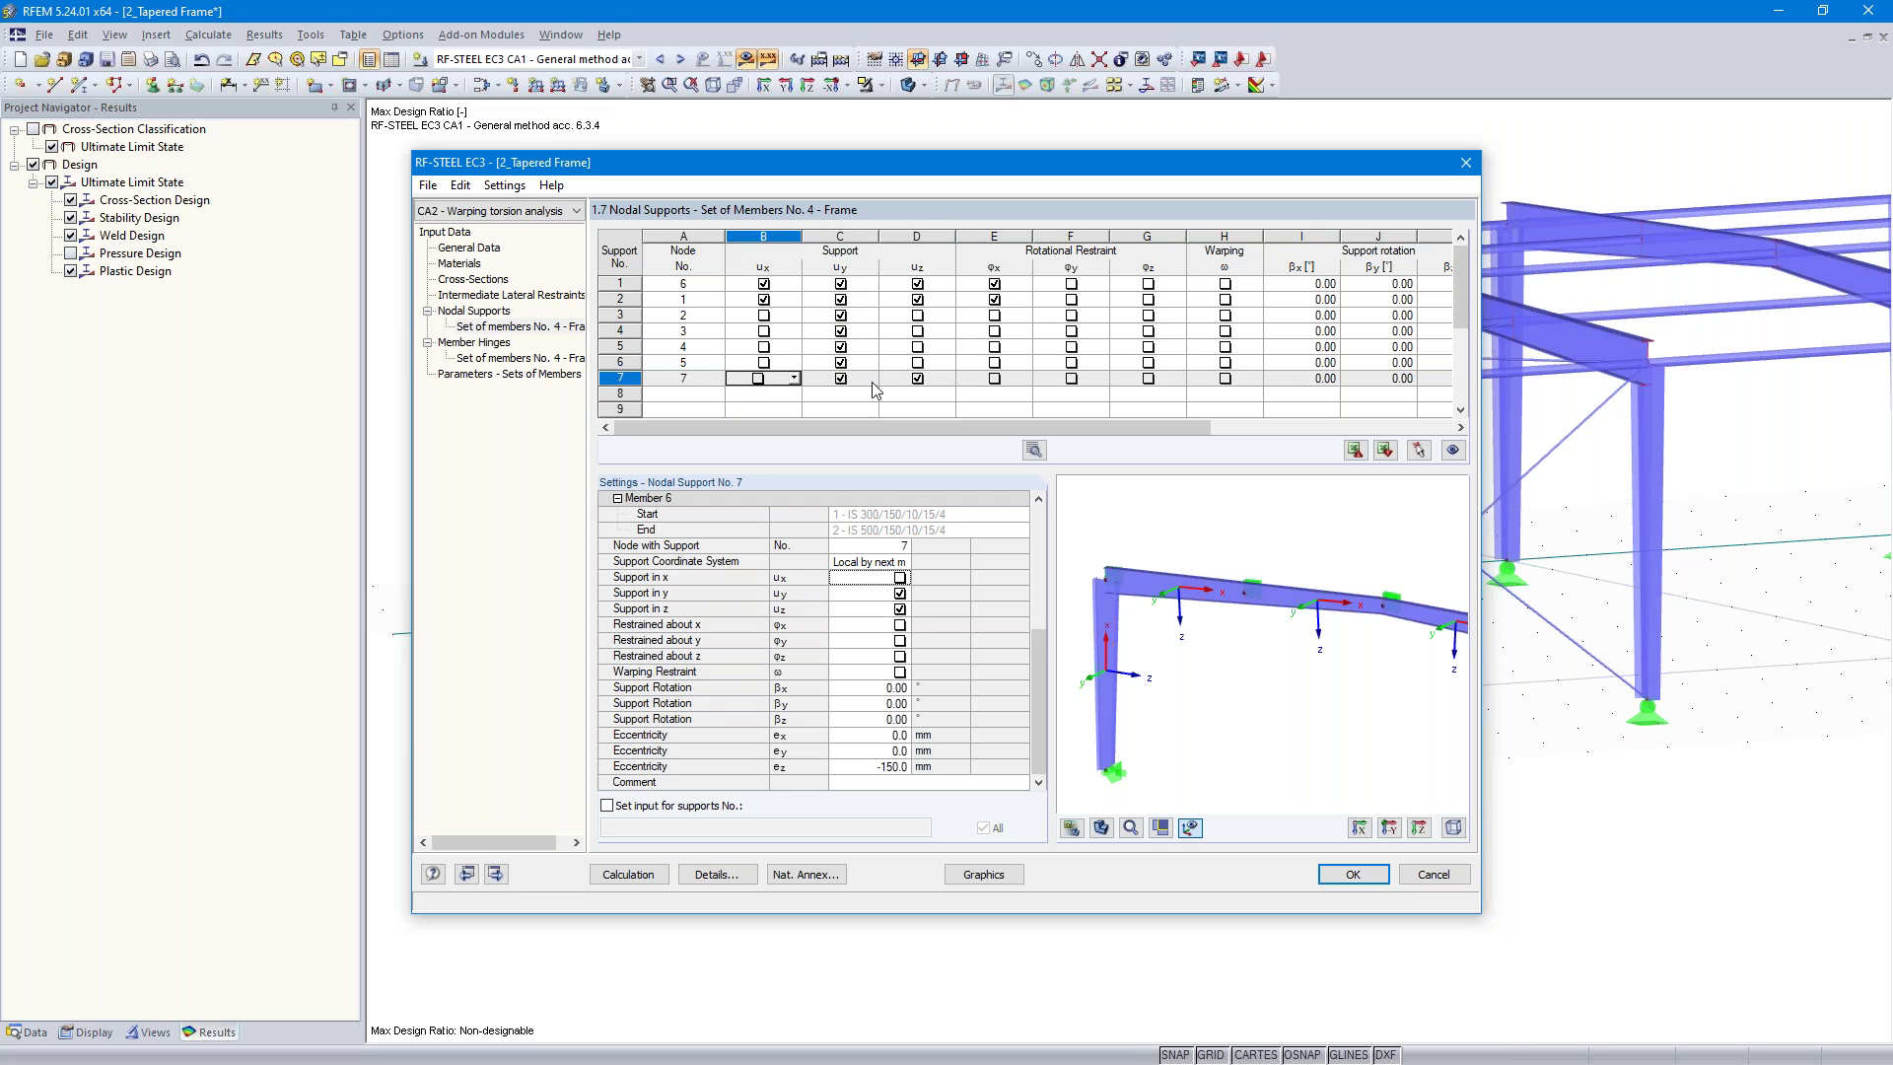
left_click(917, 379)
left_click(917, 379)
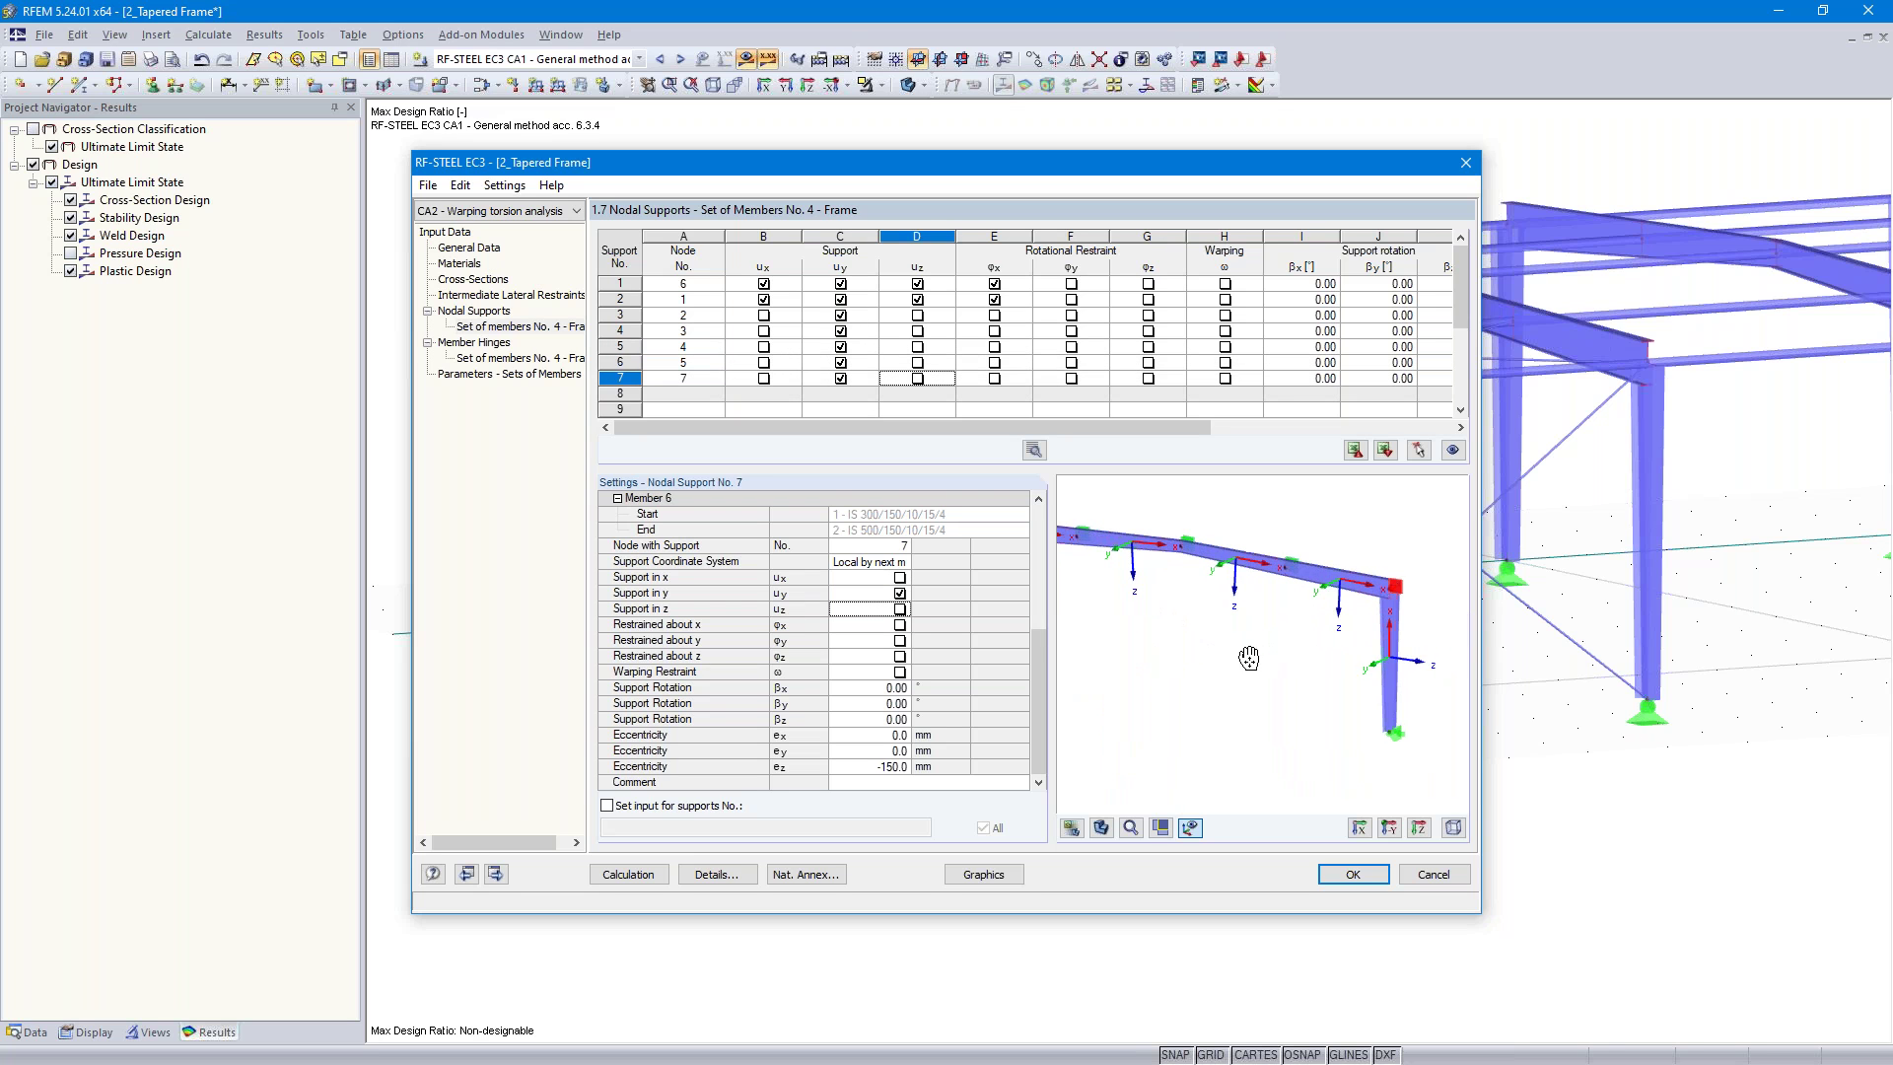
Check the eccentricities of the frame's nodal supports and pass over the member hinges without entries
left_click_drag(1008, 428, 1396, 442)
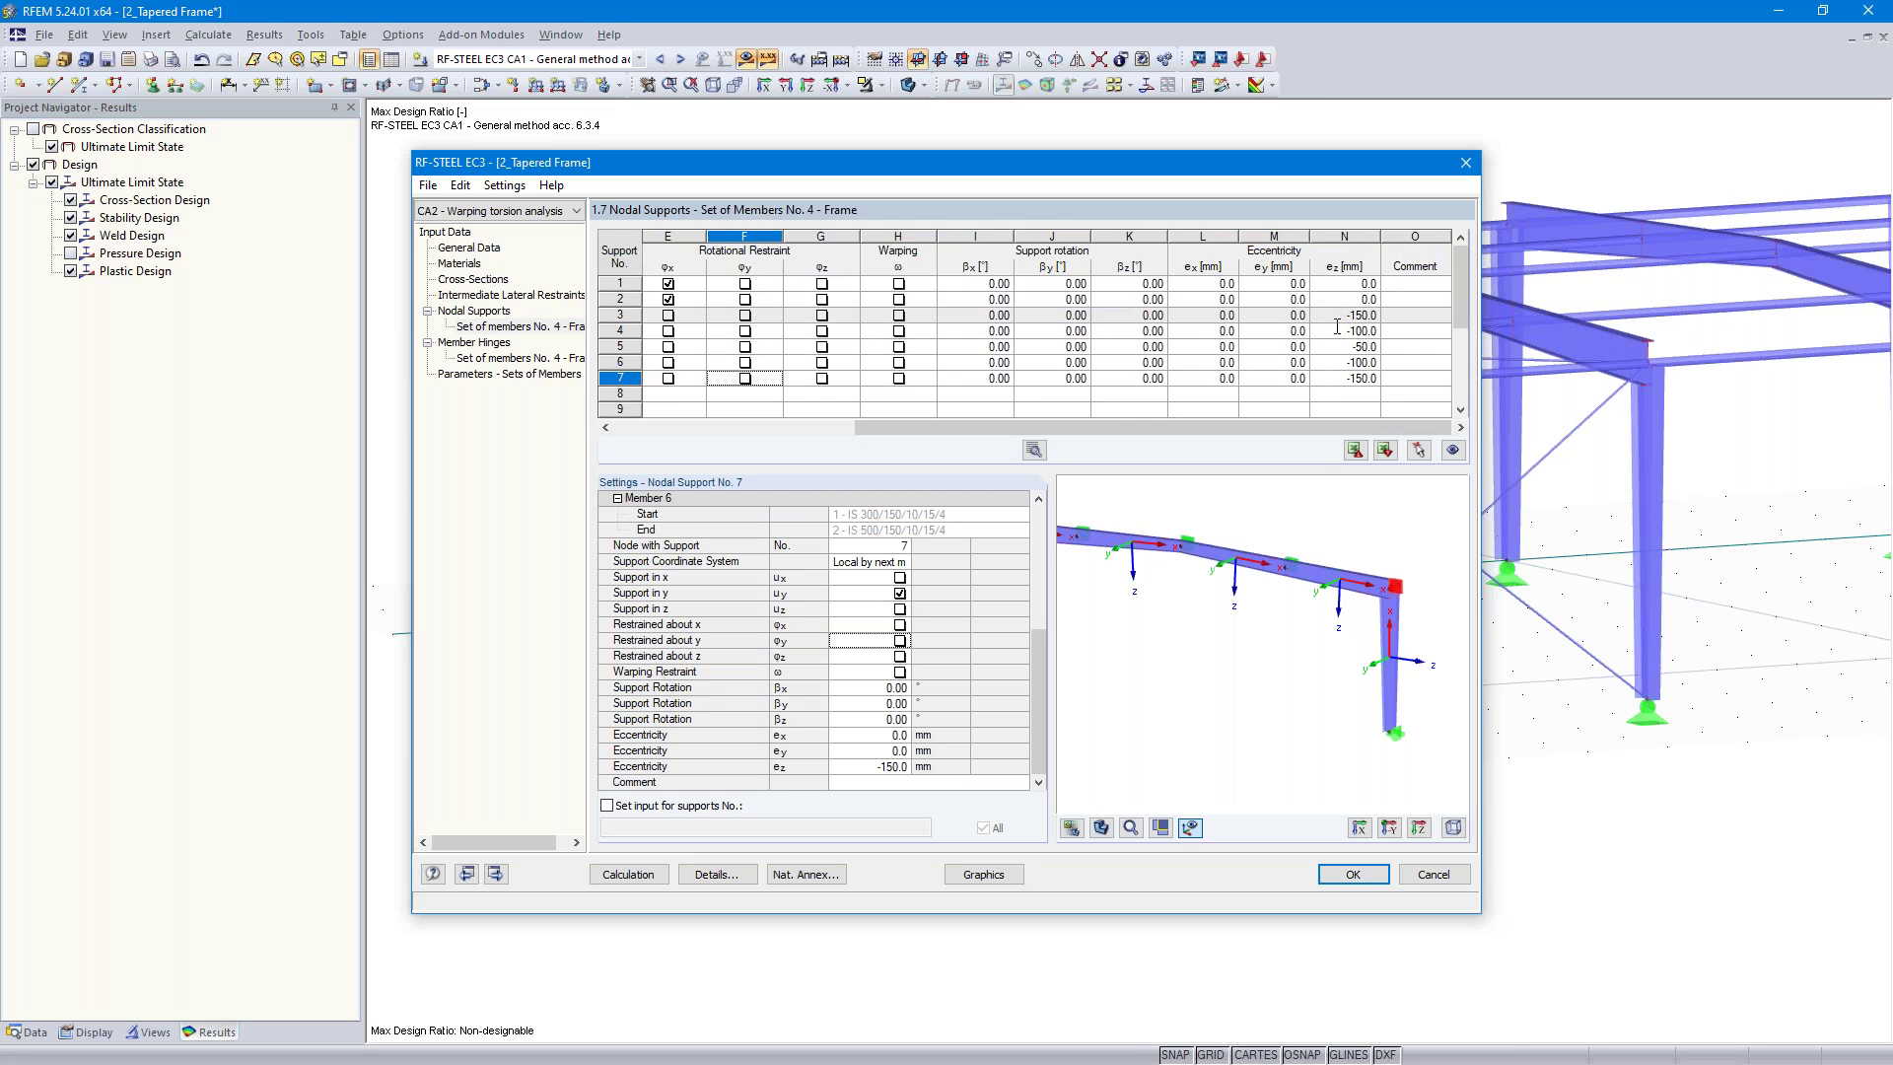
left_click_drag(1119, 424, 879, 426)
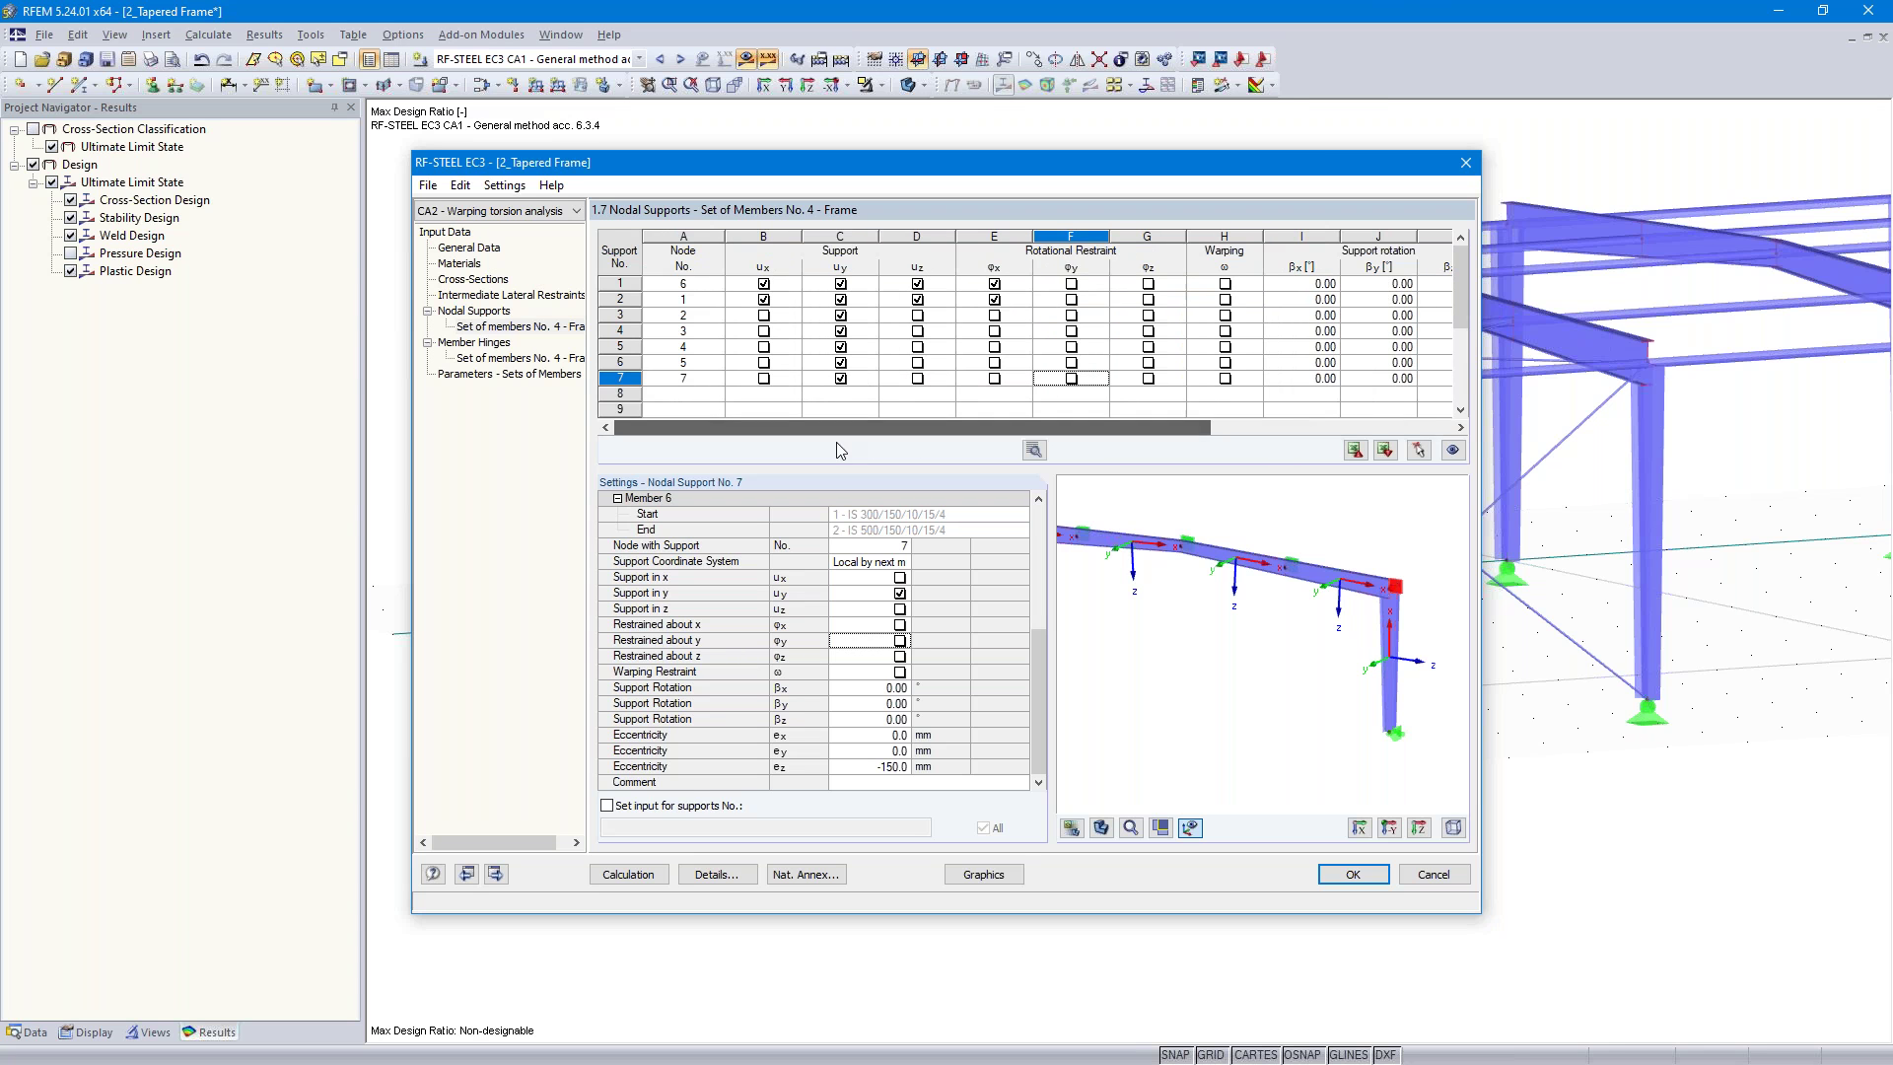
left_click(495, 874)
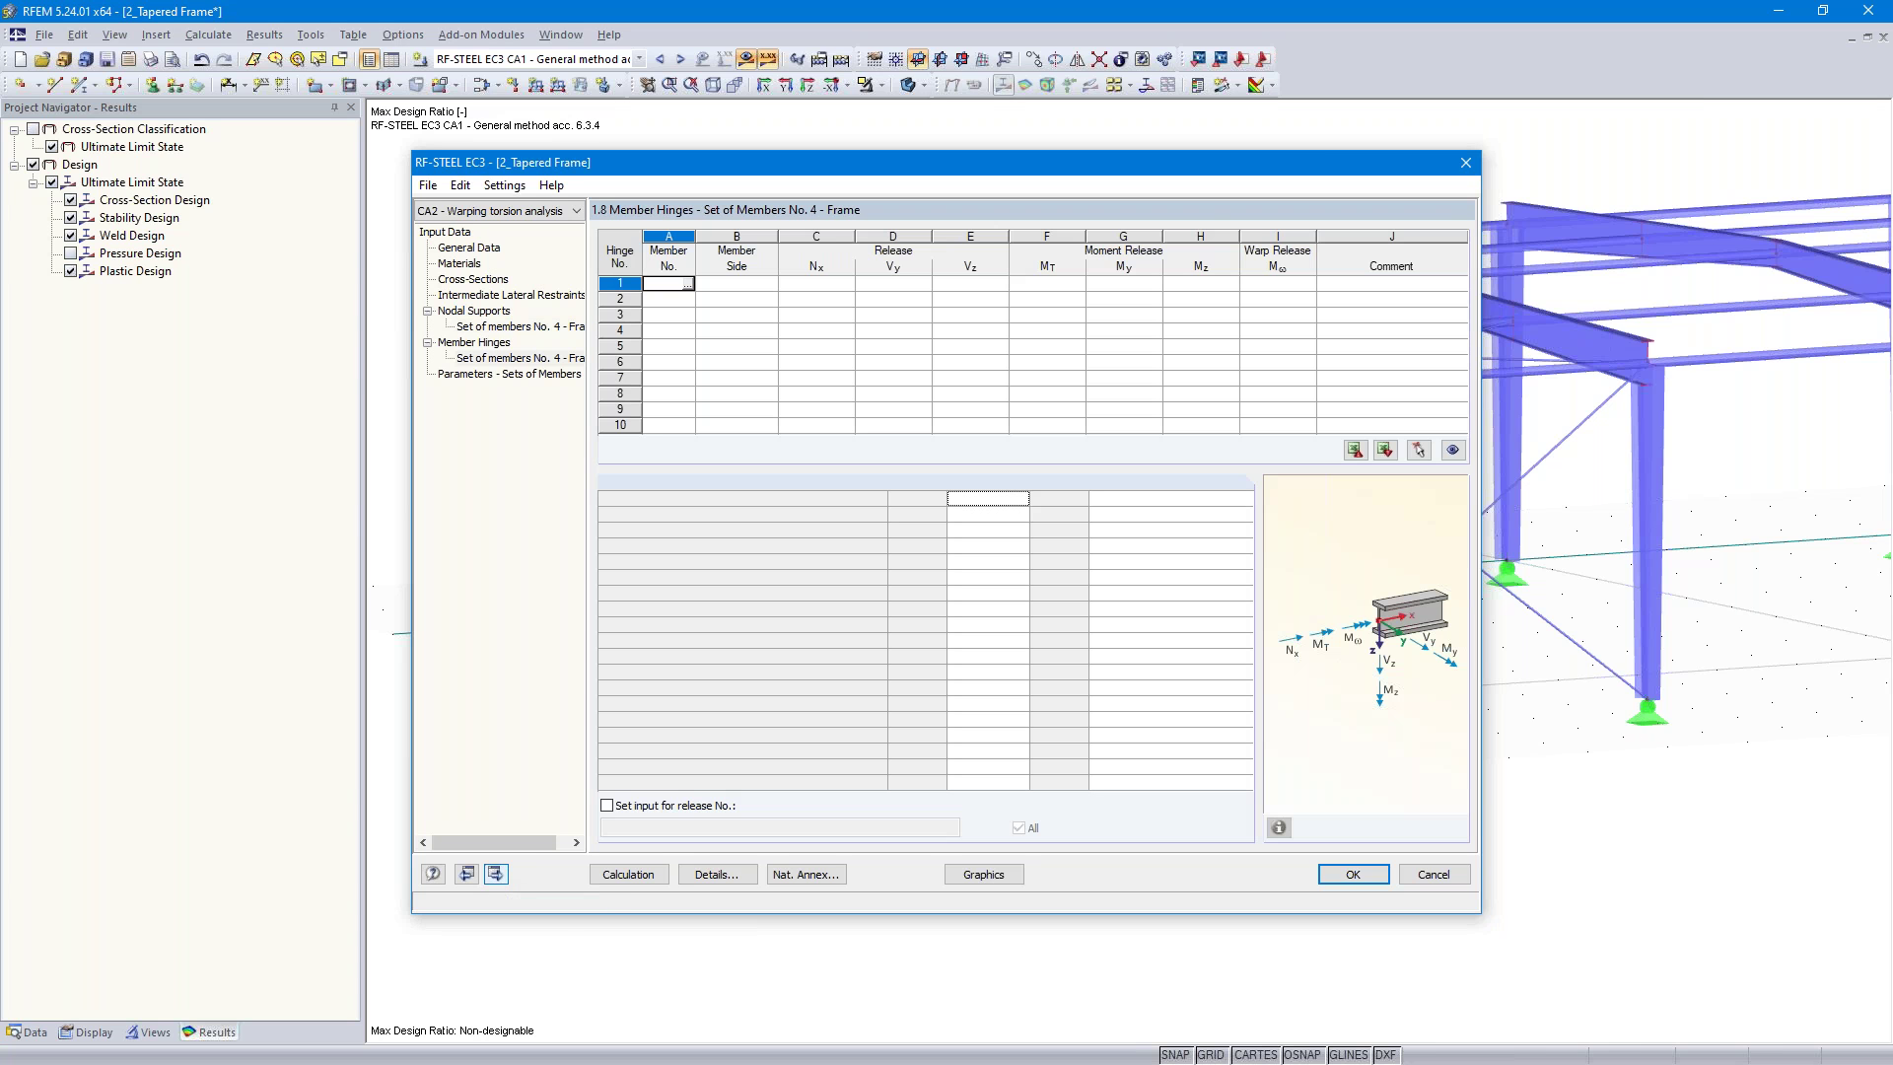
left_click(495, 873)
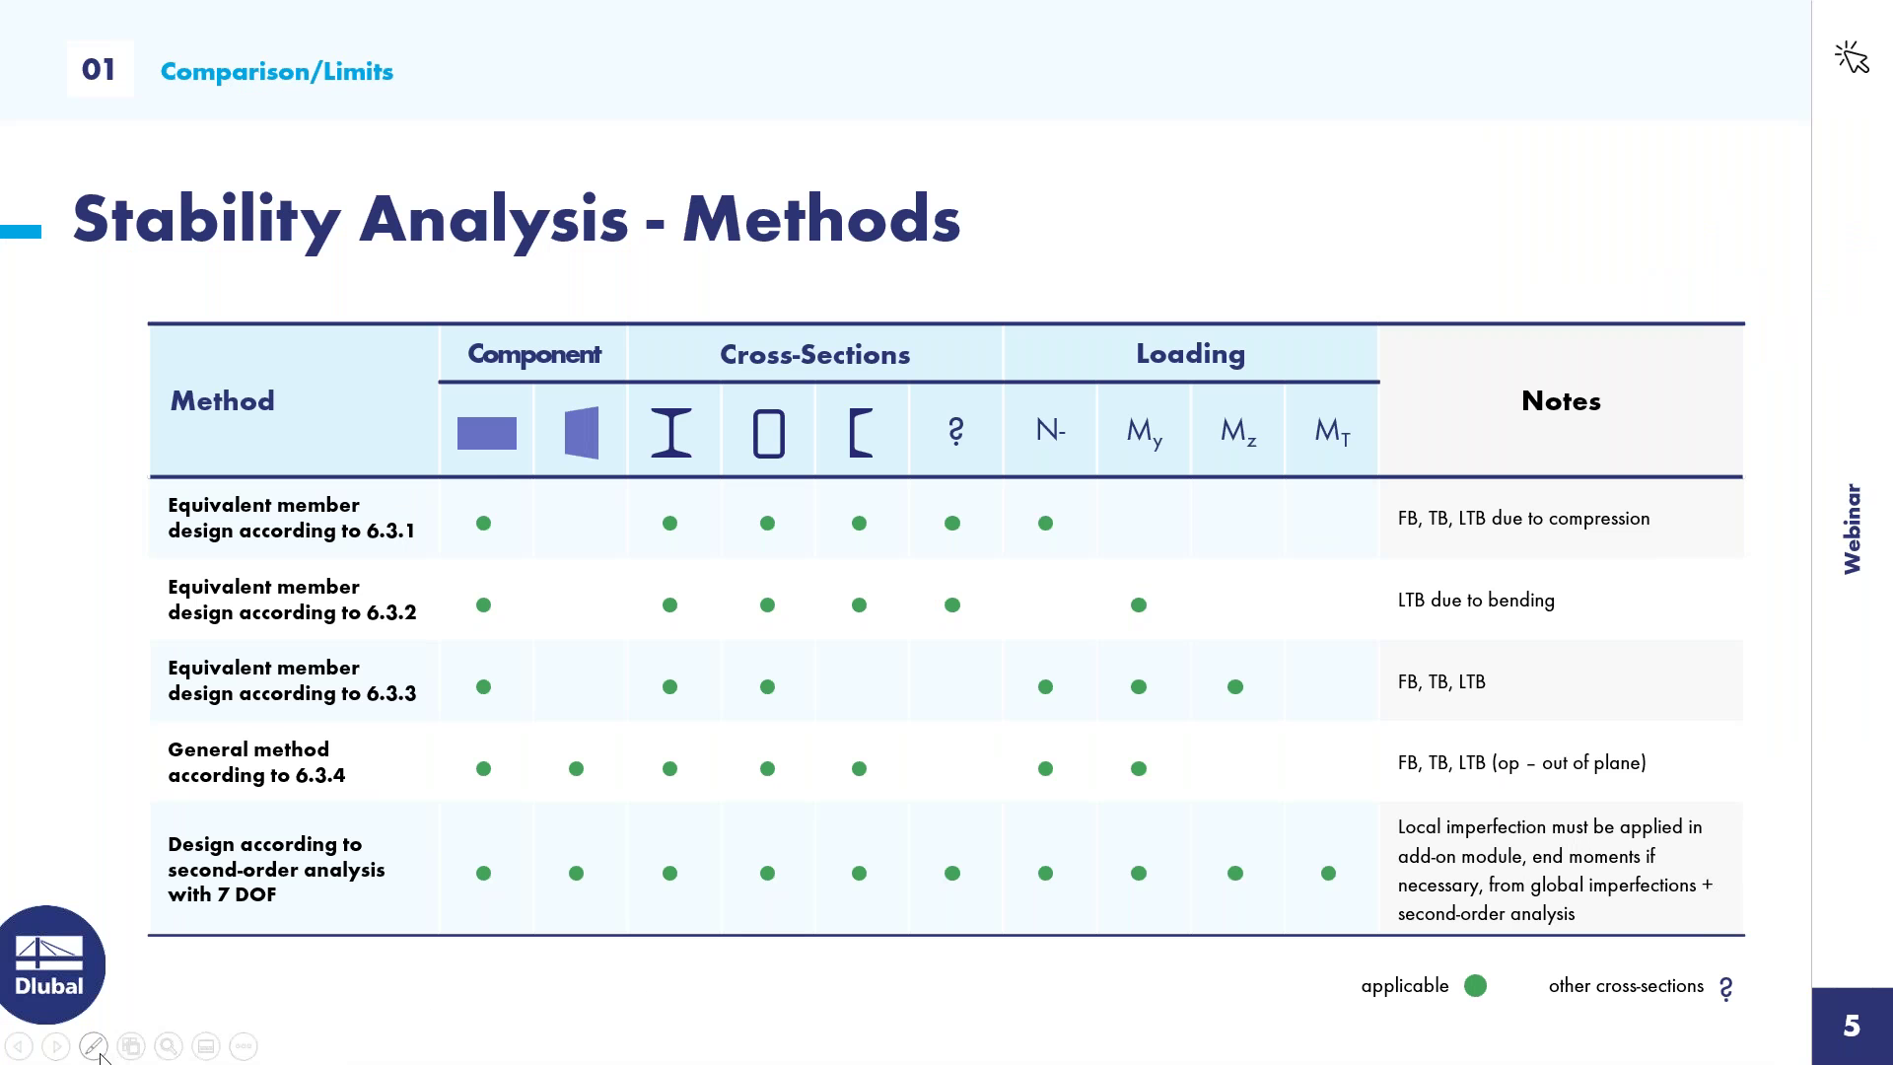
left_click(57, 1047)
left_click(57, 1047)
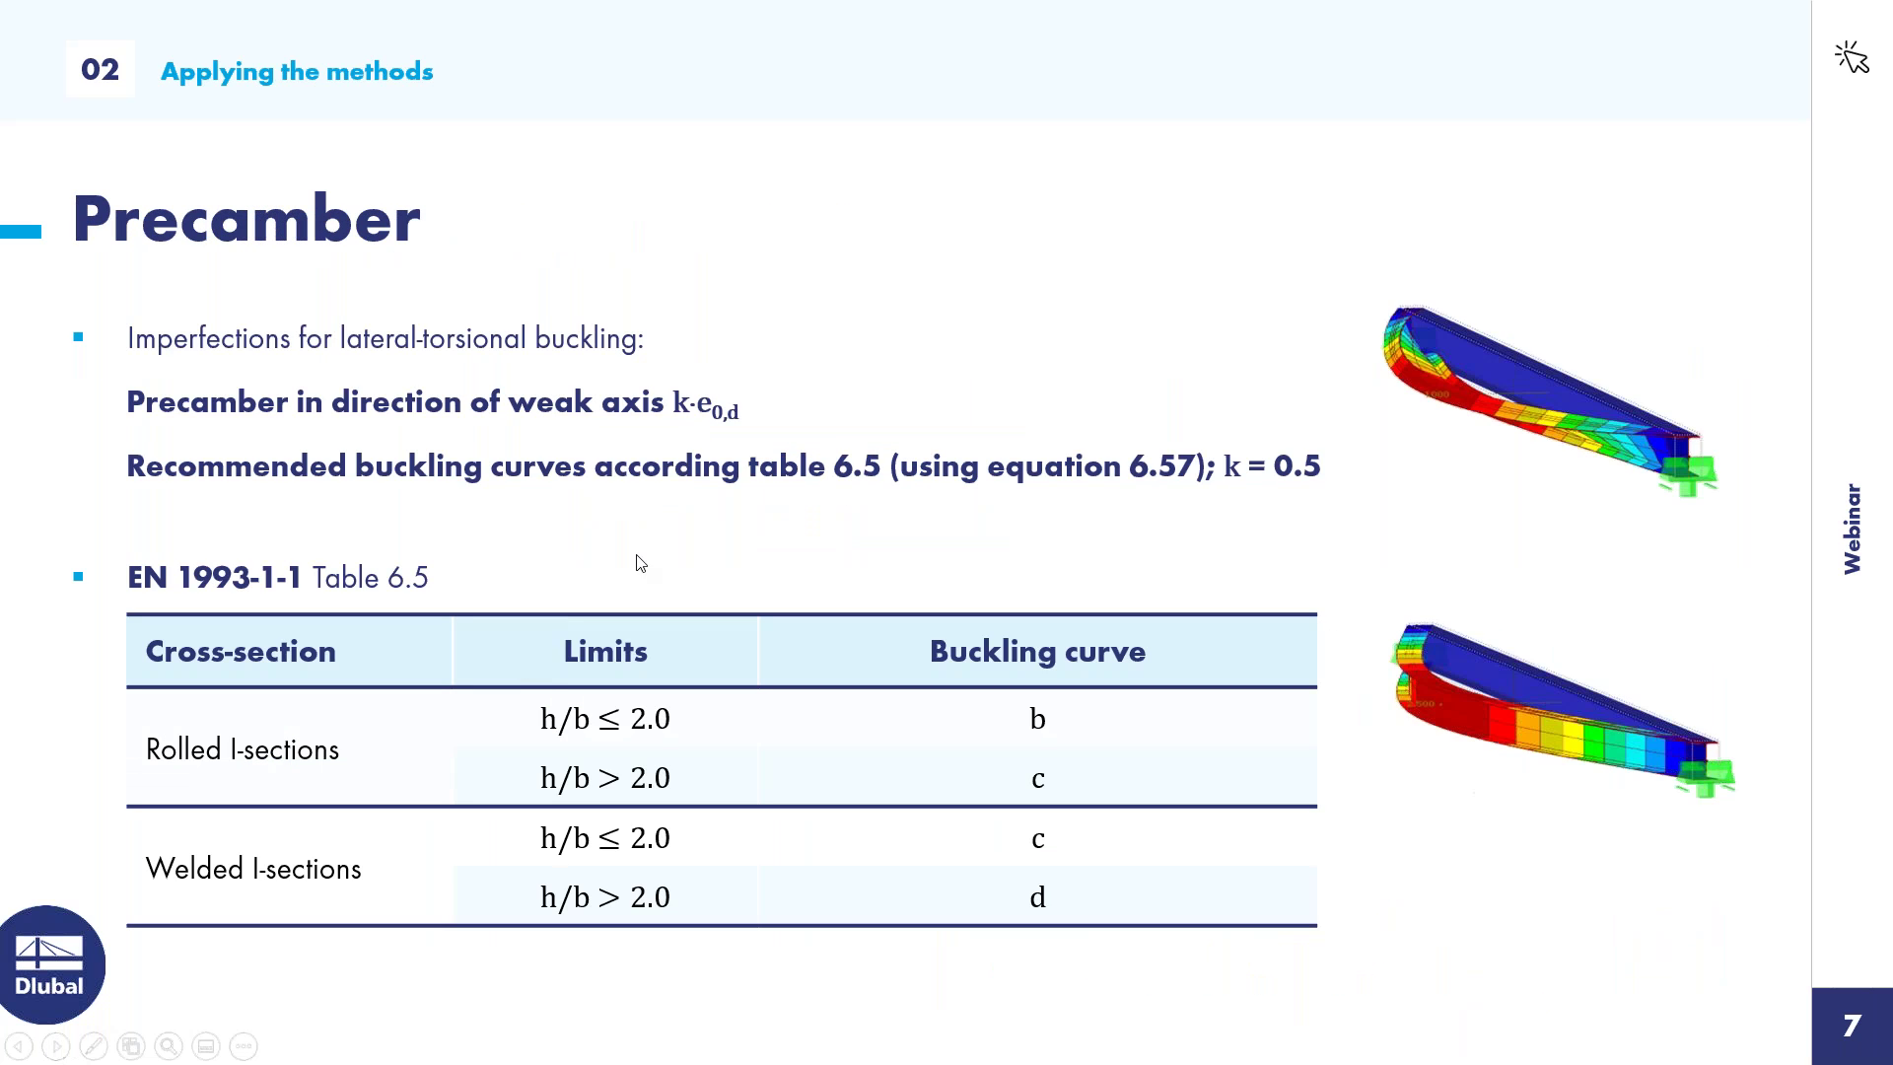